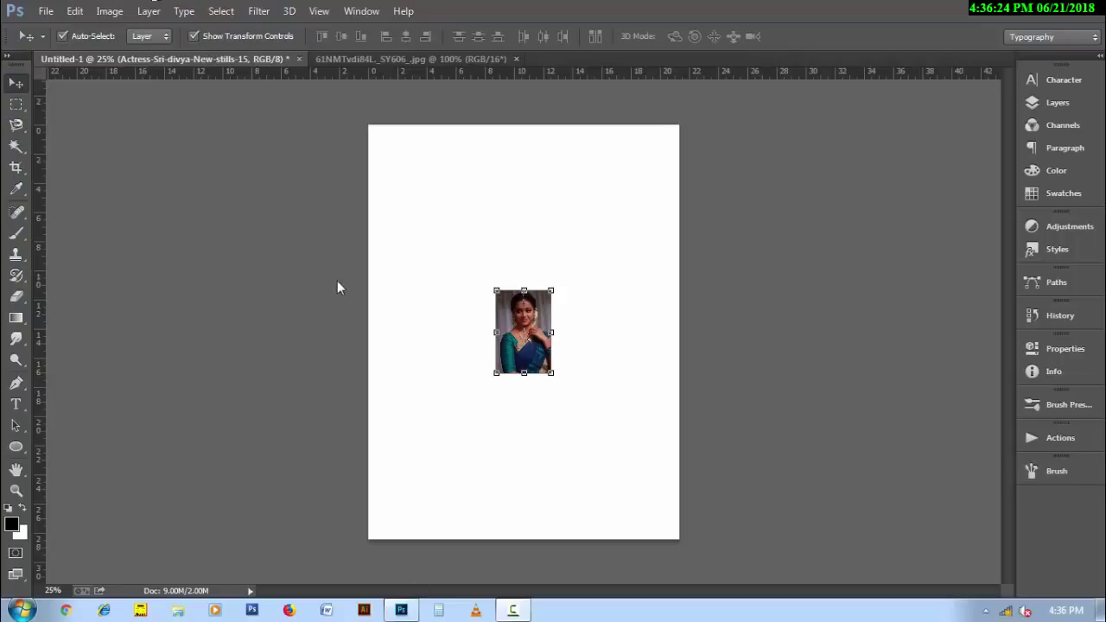
- Scale the placed portrait up to about 519% and position it to nearly fill the page
drag(552, 373, 649, 522)
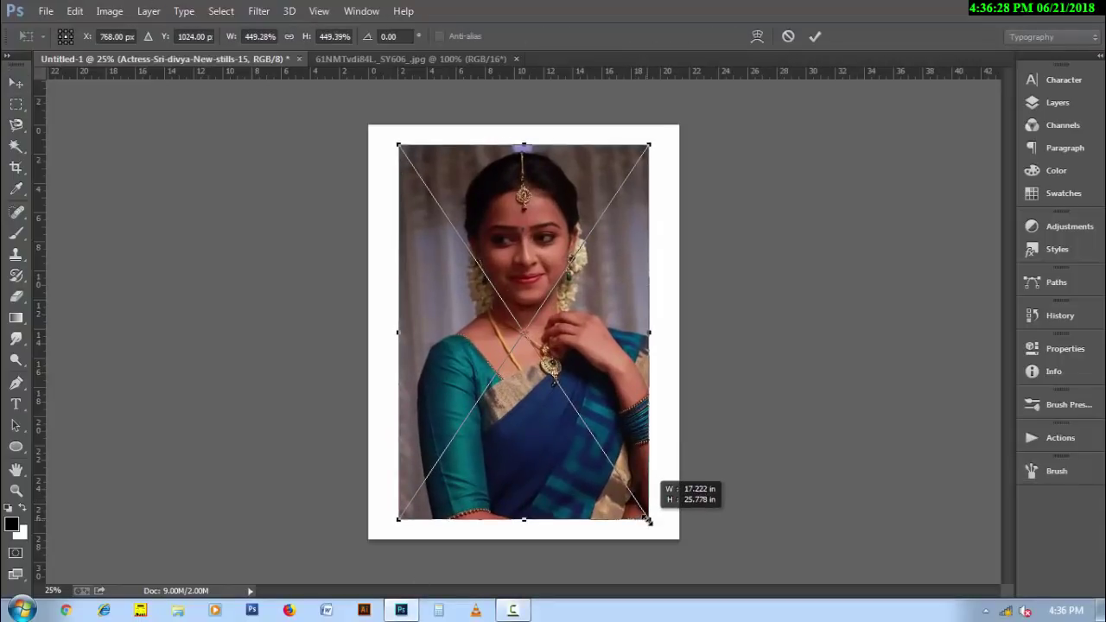
drag(599, 368, 602, 370)
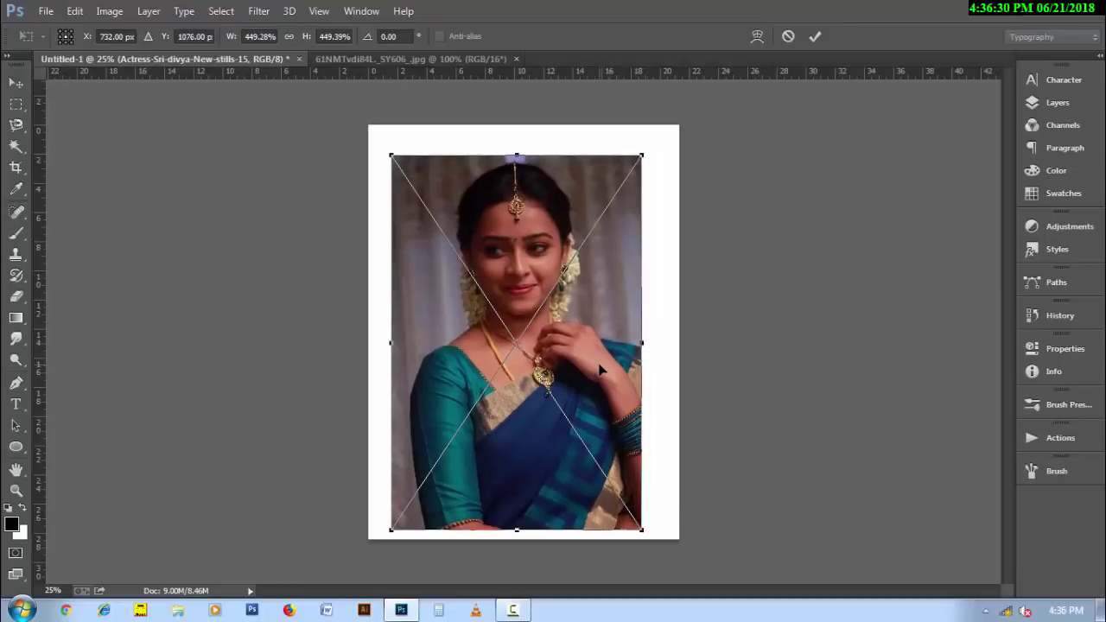
drag(642, 530, 659, 560)
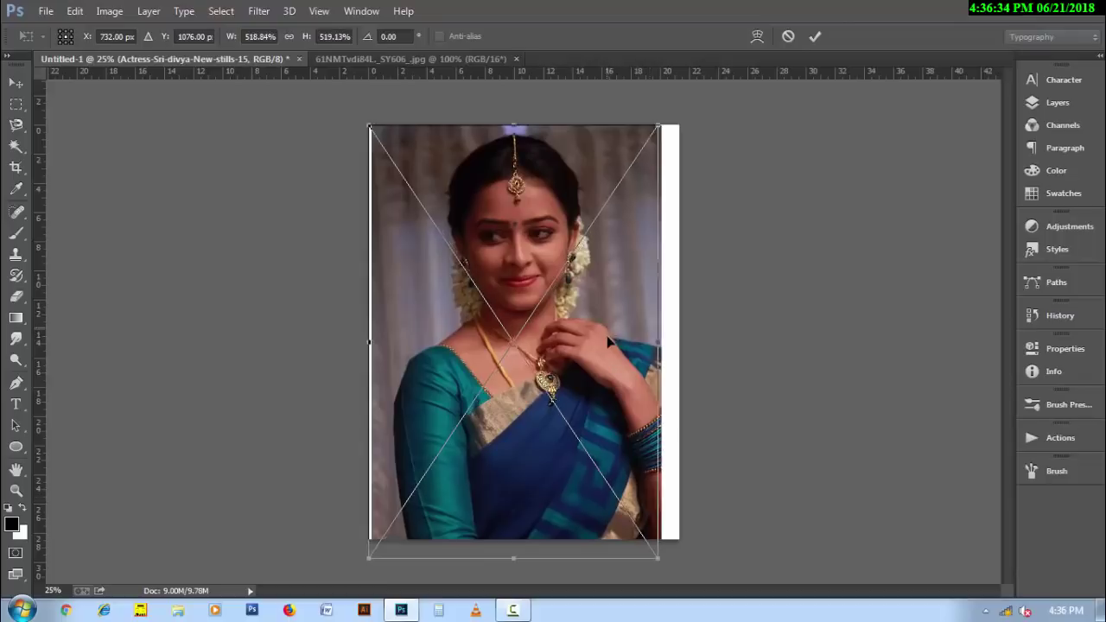
drag(606, 337, 613, 345)
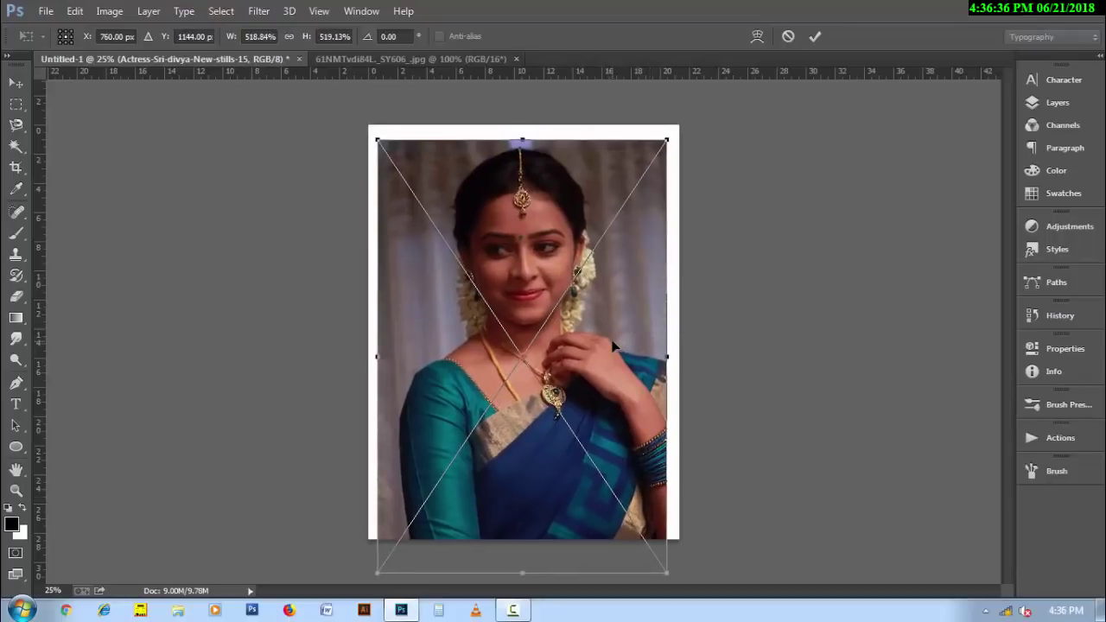
key(Return)
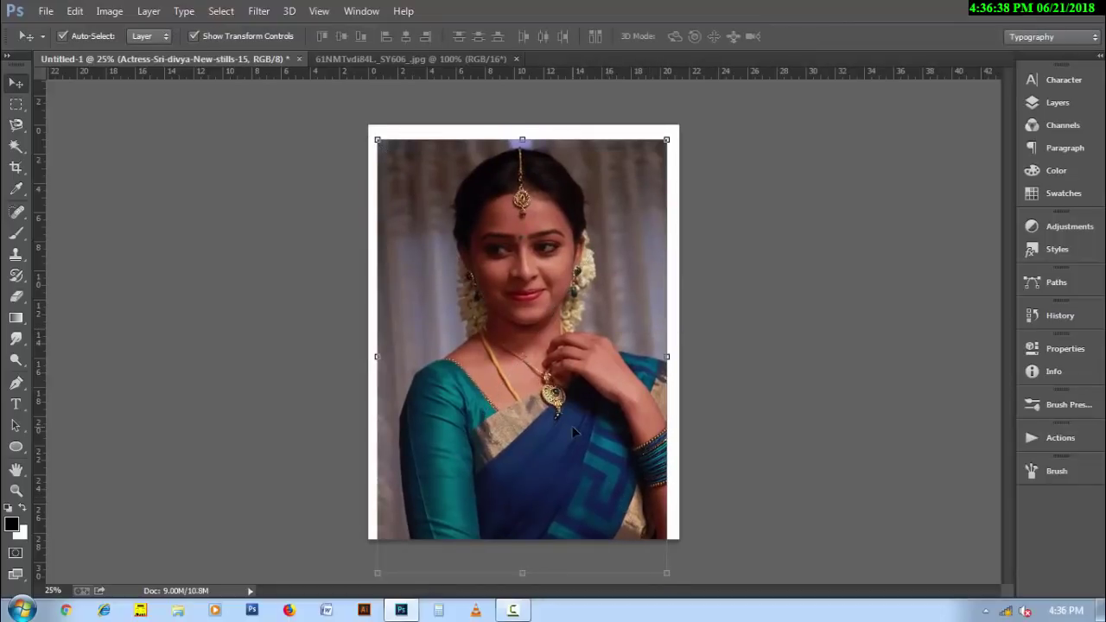
- Apply Shadows/Highlights with a 35% shadow amount, then zoom in on the face
click(110, 10)
mouse_move(134, 52)
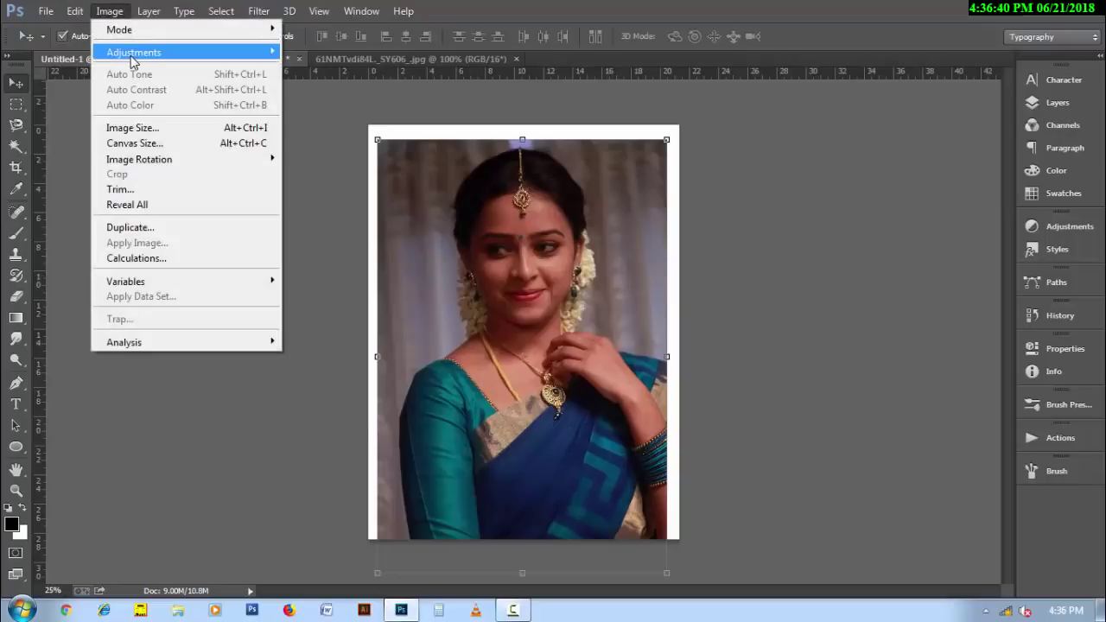
click(349, 321)
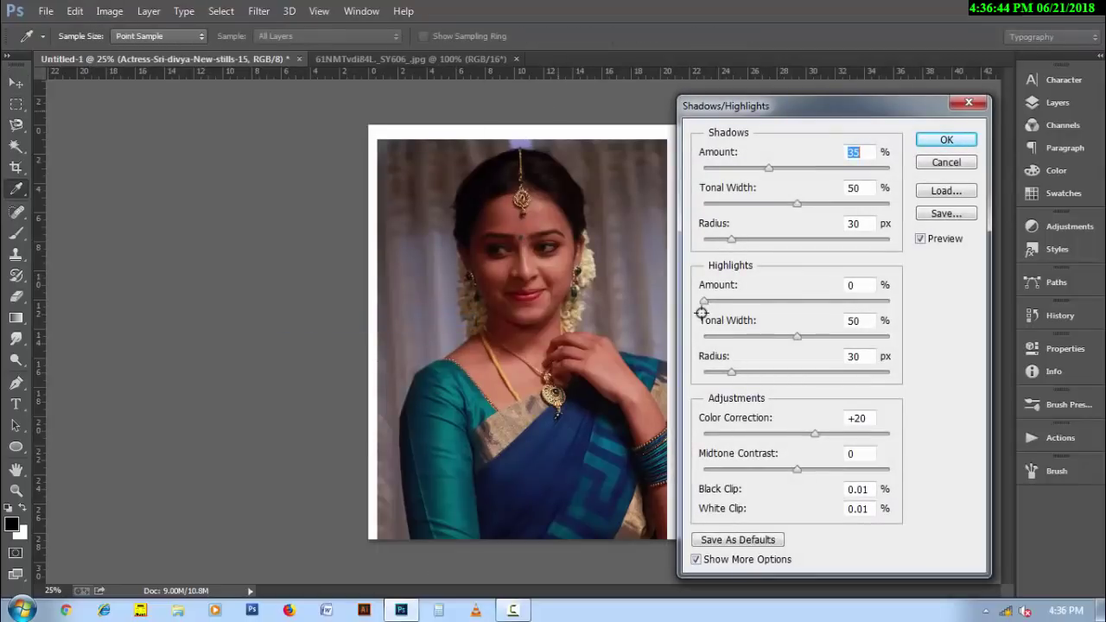
click(946, 141)
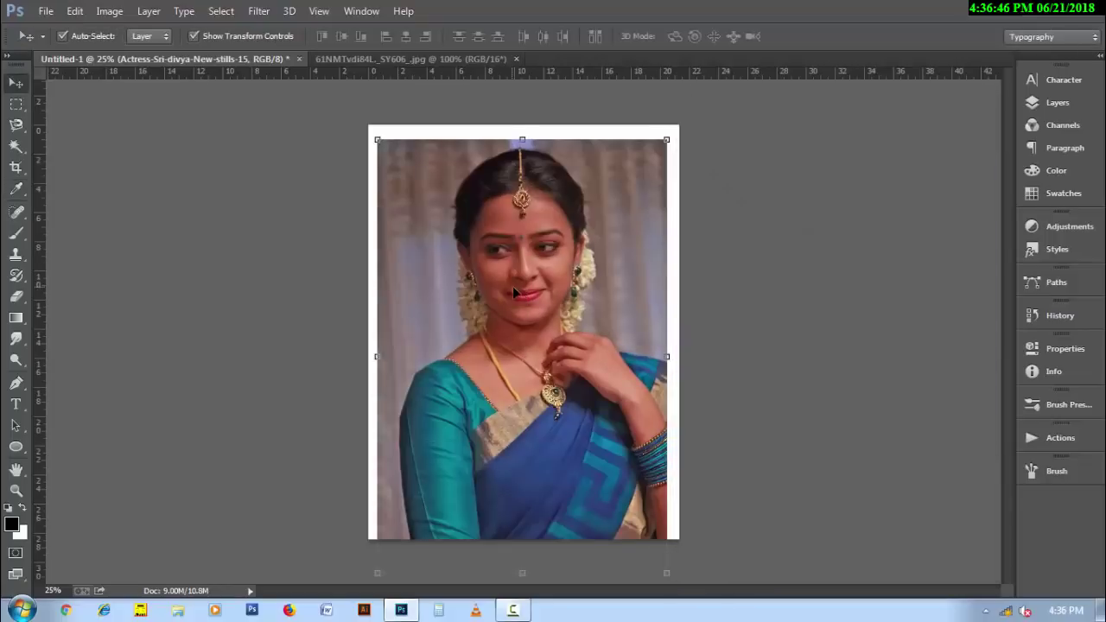
drag(513, 286, 549, 324)
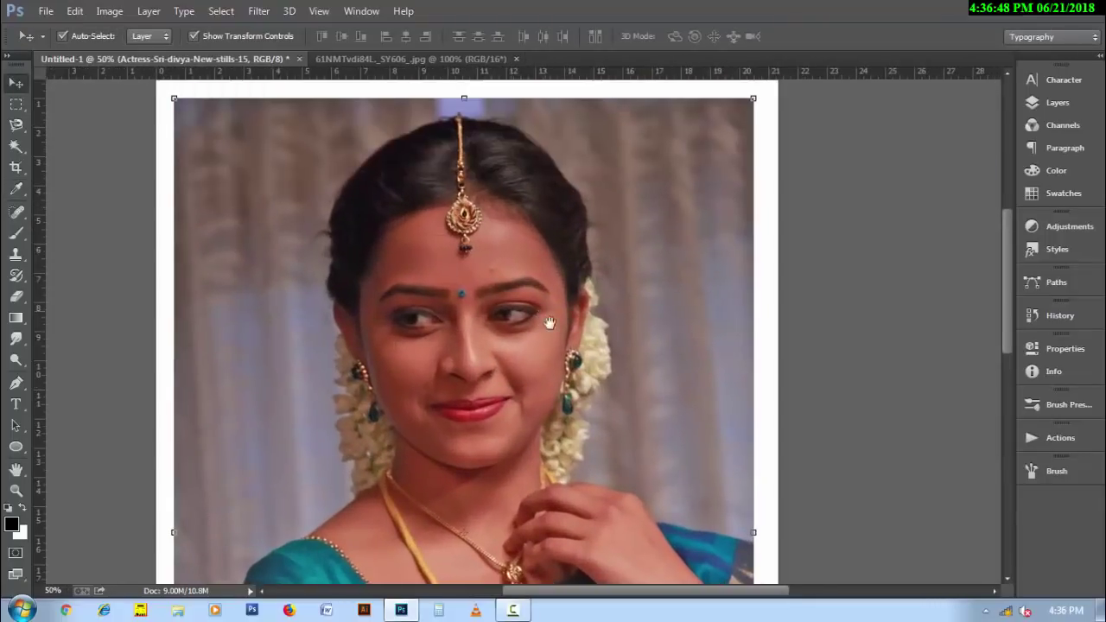
- Rasterize the photo layer from the Layers panel
click(1062, 81)
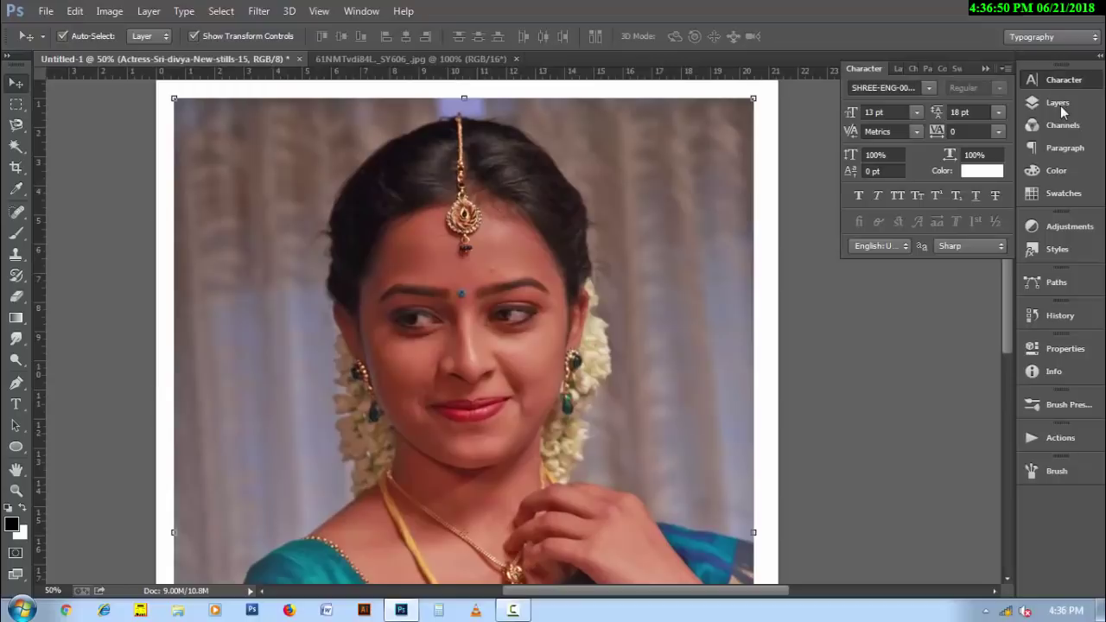
click(1060, 104)
right_click(950, 167)
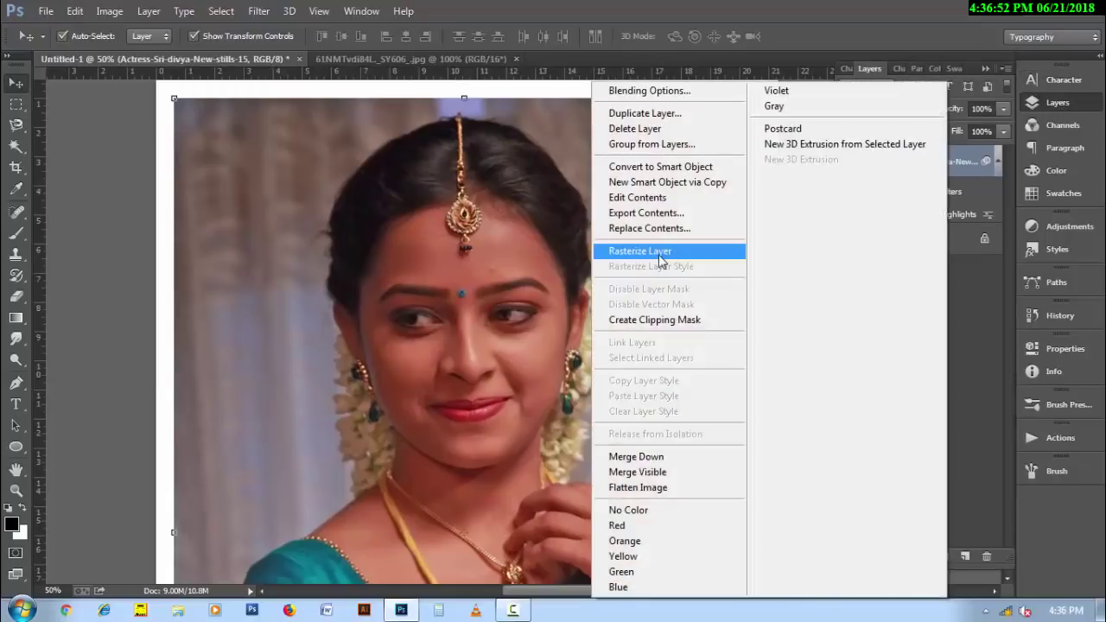
click(656, 250)
- Apply Auto Contrast and Auto Color to the photo
click(108, 12)
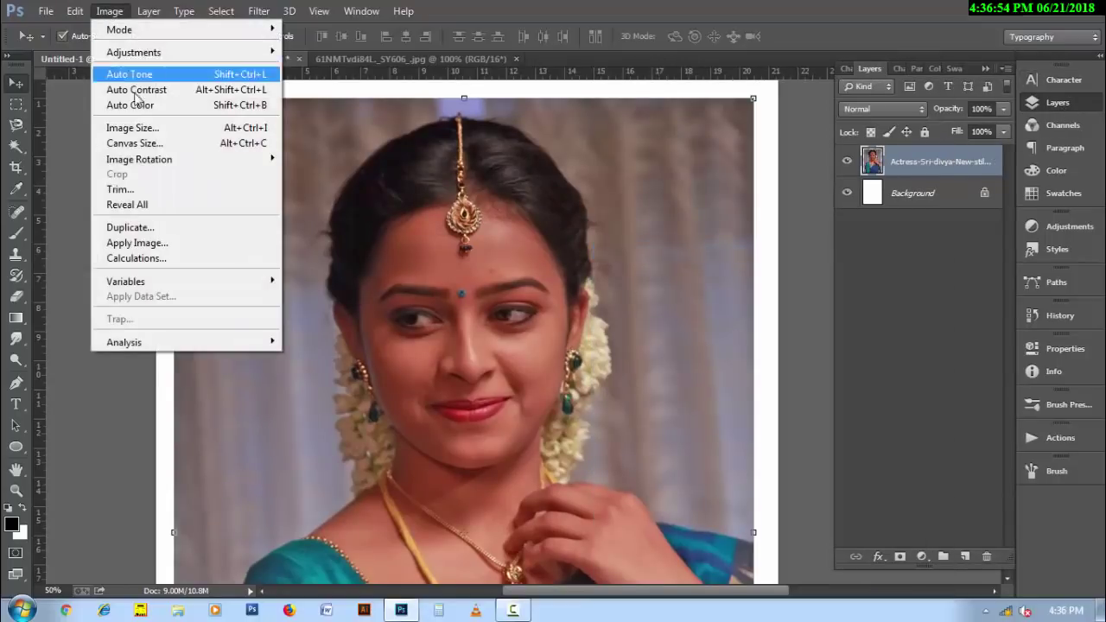
click(140, 90)
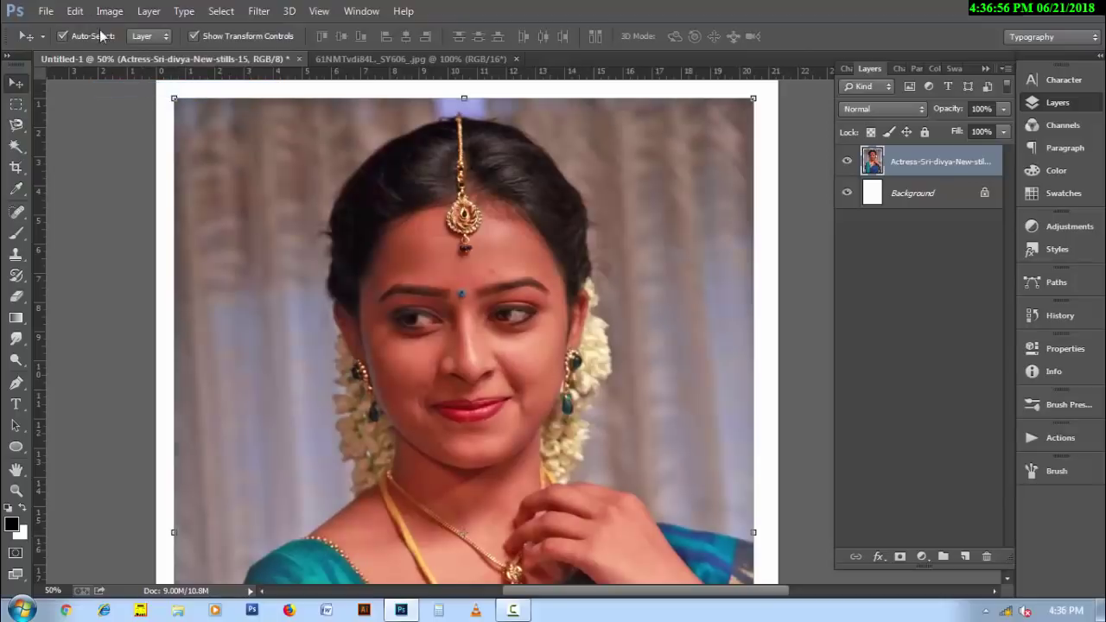
click(109, 11)
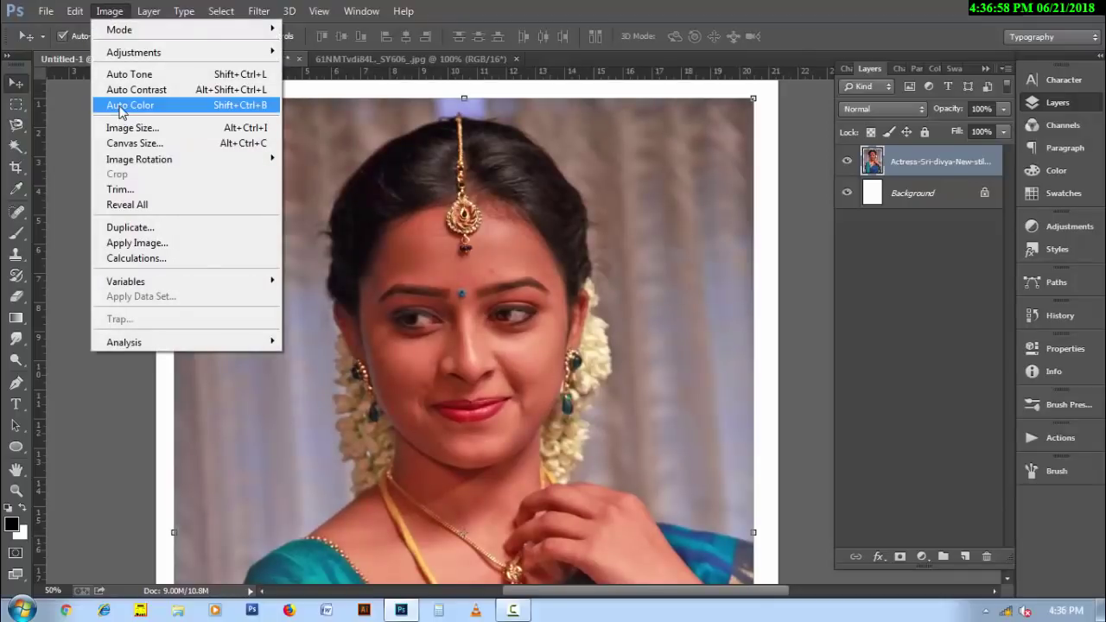
click(120, 106)
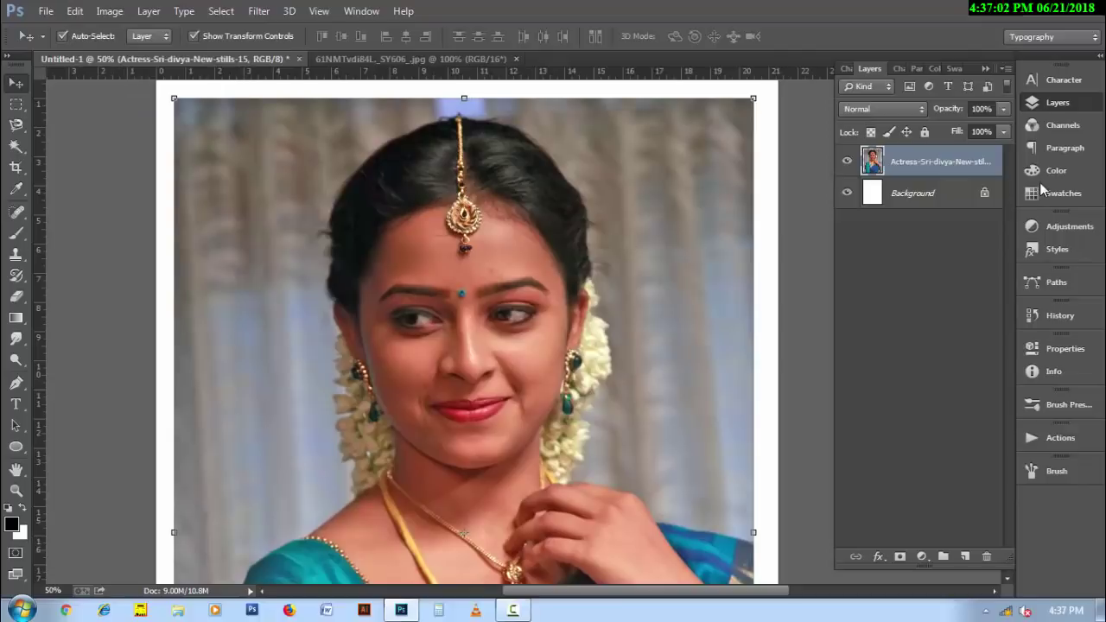
- Duplicate the photo layer, set the copy to Vivid Light with 14% fill
drag(926, 173, 965, 556)
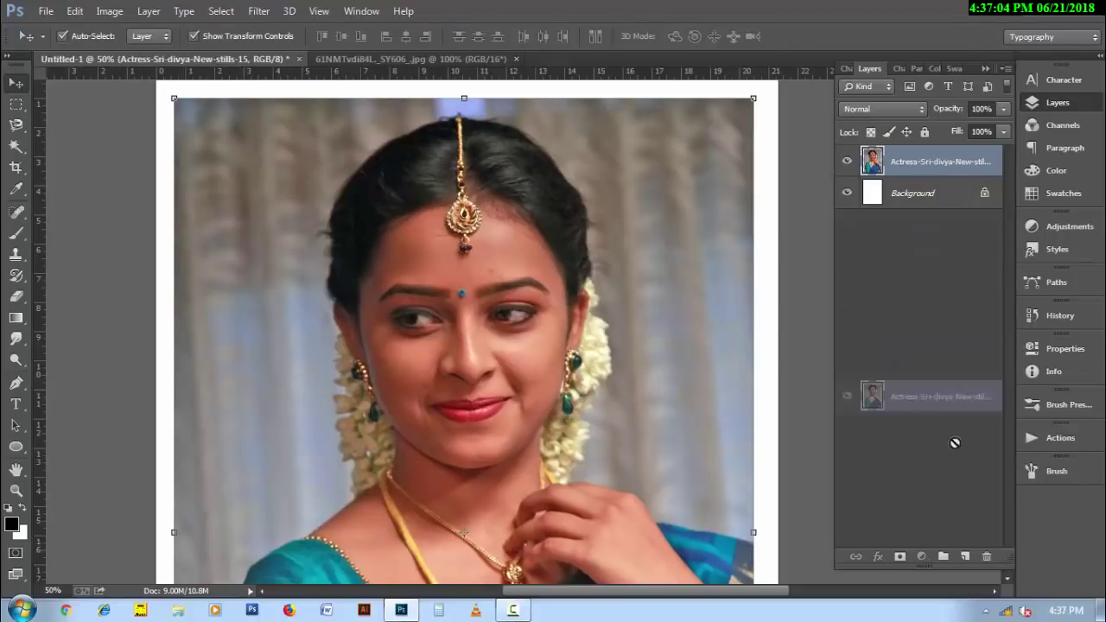
click(886, 108)
click(869, 360)
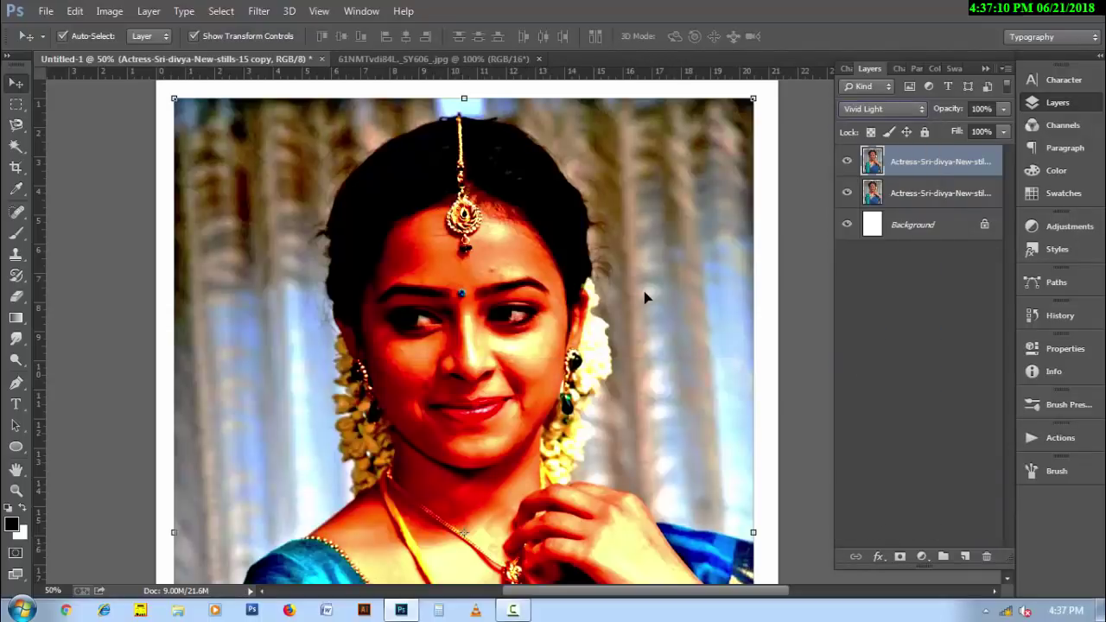
drag(956, 132, 887, 145)
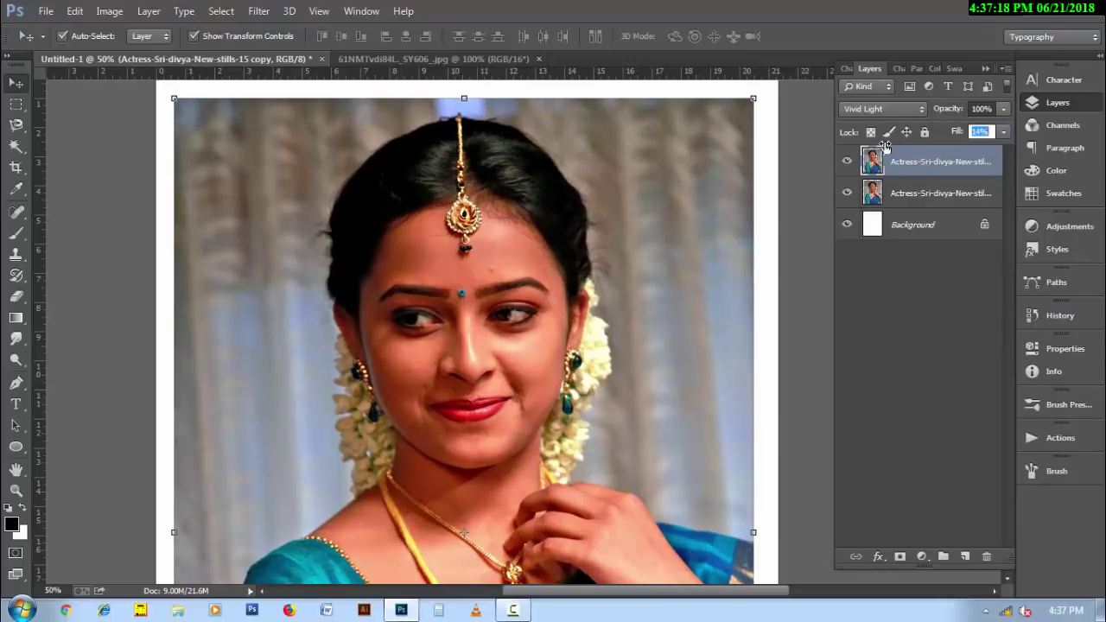
click(829, 224)
- Compare before and after, then lower the copy's fill further to about 11%
click(847, 162)
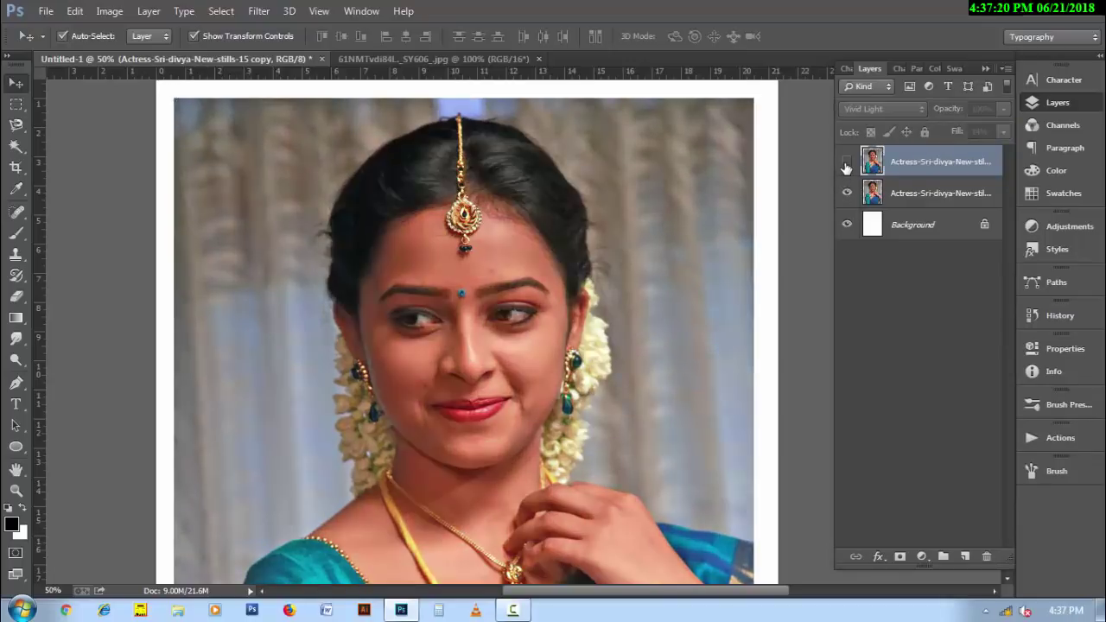
click(847, 161)
drag(537, 316, 512, 63)
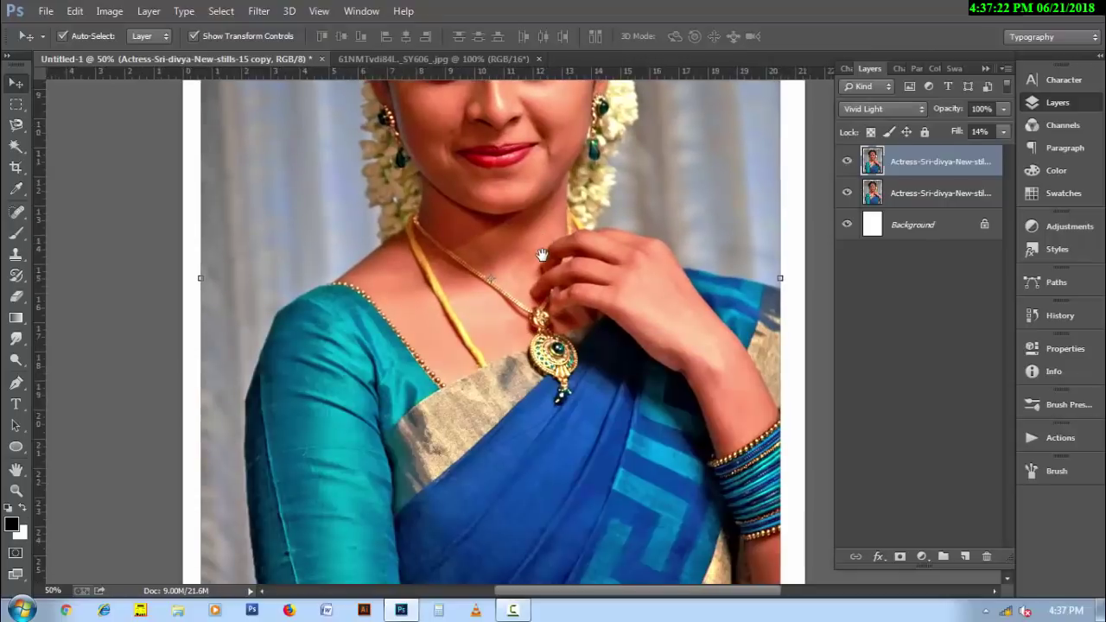
drag(540, 201, 533, 451)
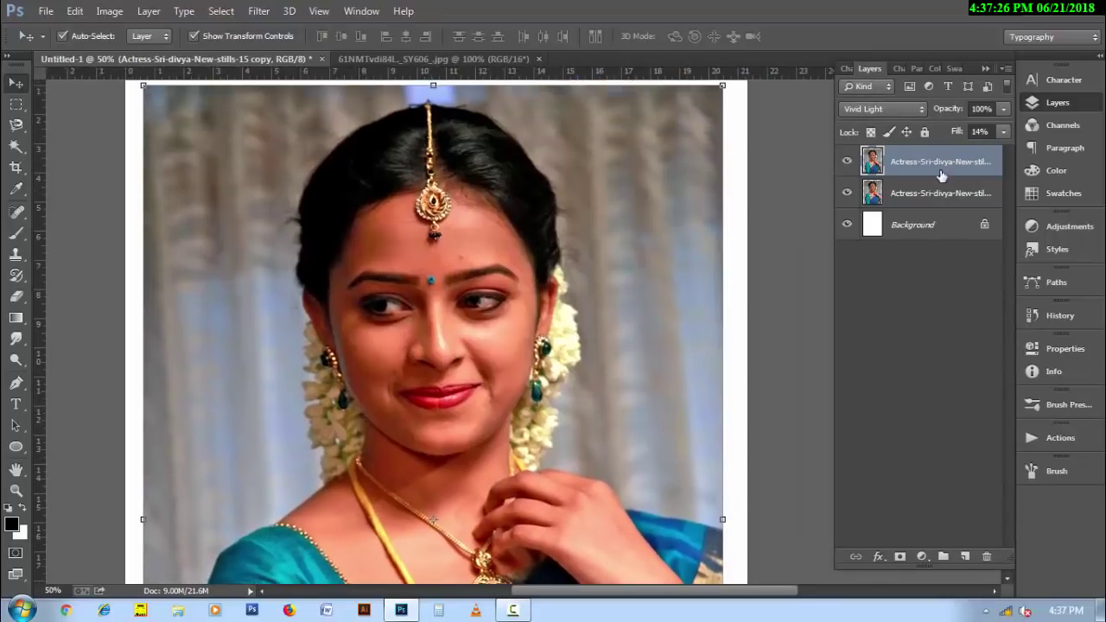
drag(949, 136, 947, 137)
click(938, 178)
- Stamp all visible layers into Layer 1 and set it to Linear Light
key(ctrl+alt+shift+e)
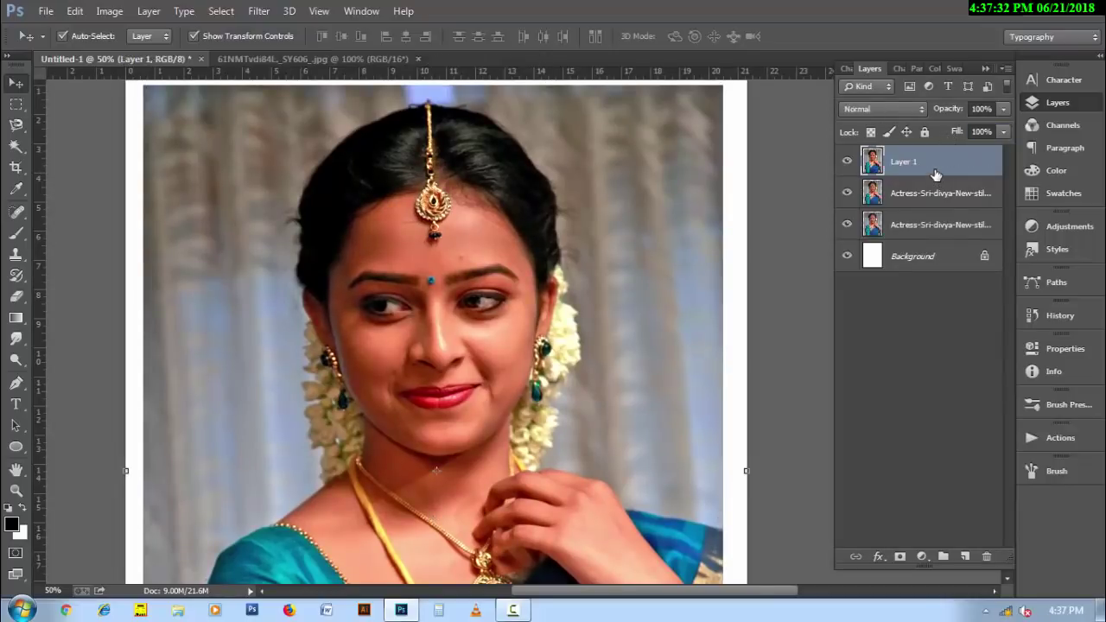
click(908, 109)
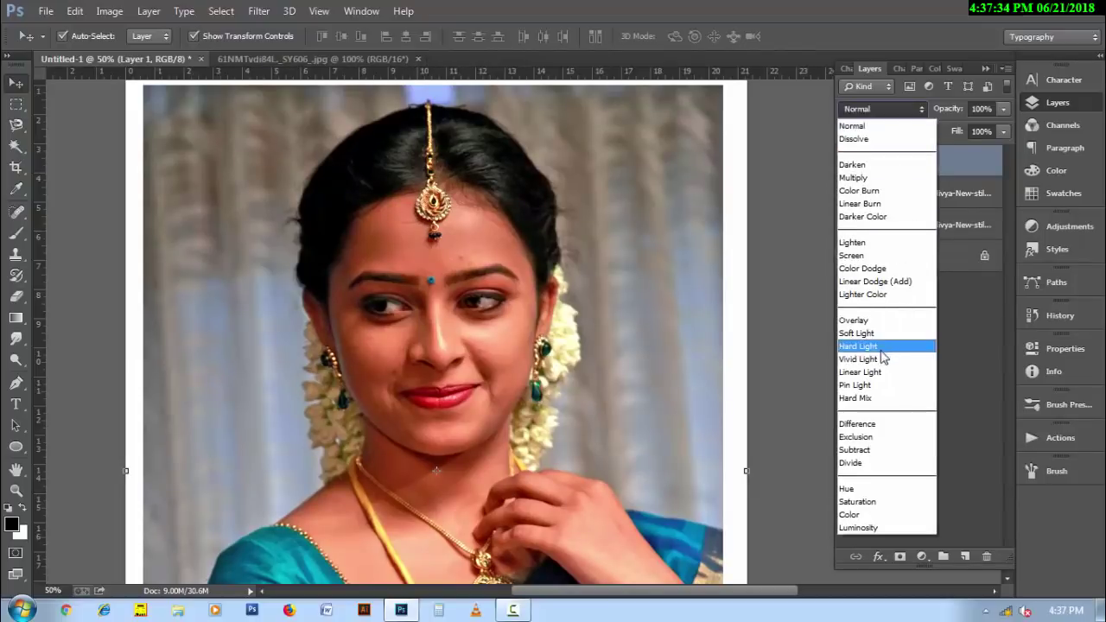
click(880, 372)
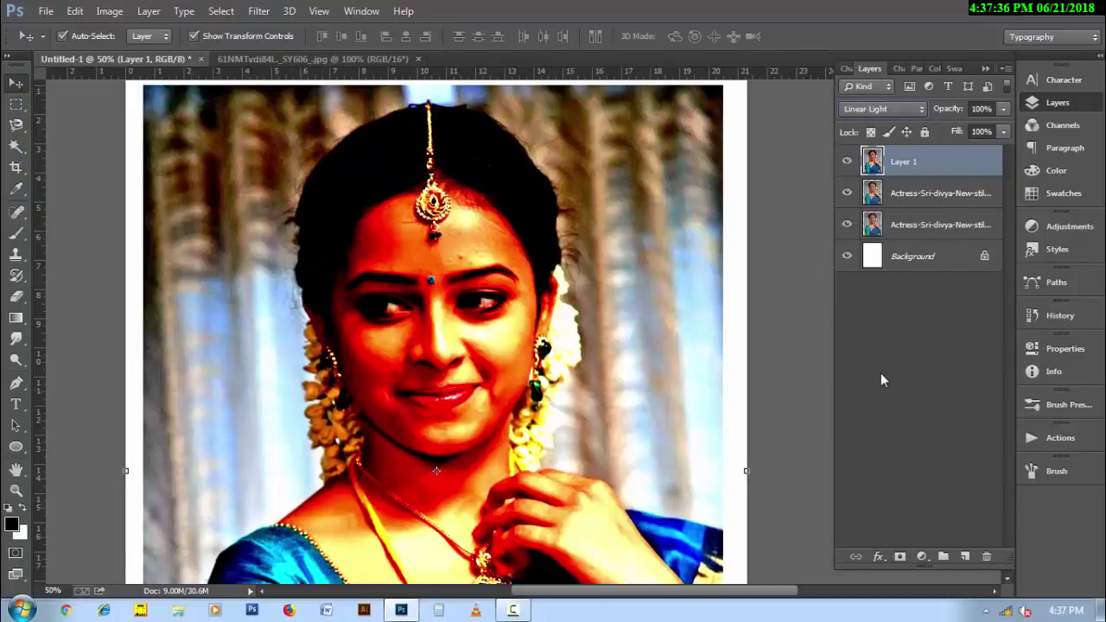
- Apply a High Pass filter with radius 3 to Layer 1, then select the photo layers
click(258, 11)
mouse_move(270, 312)
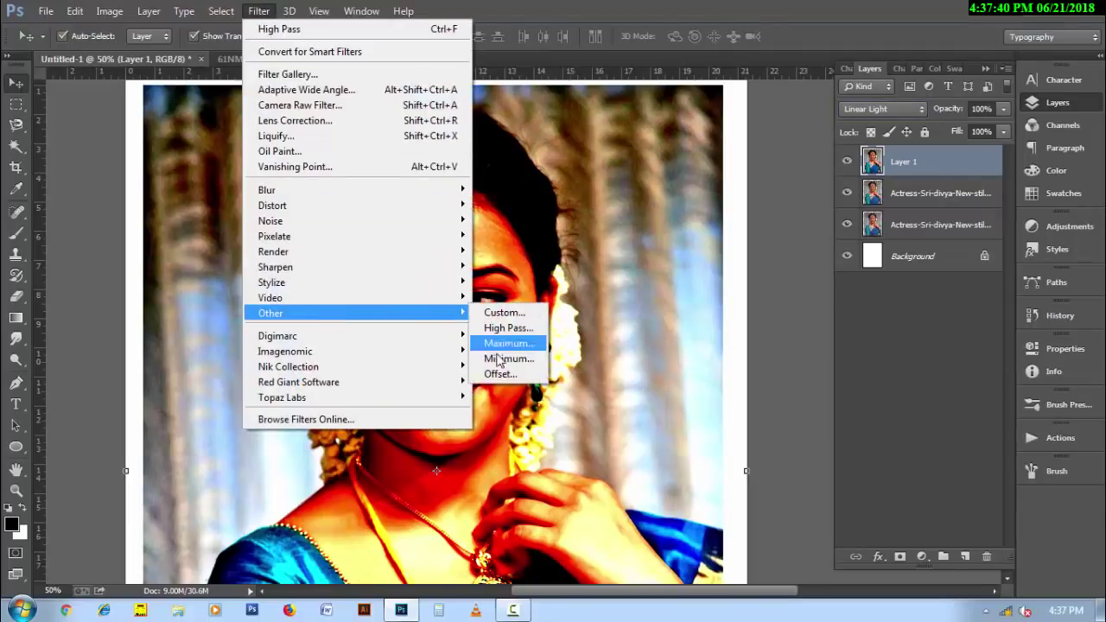
click(509, 328)
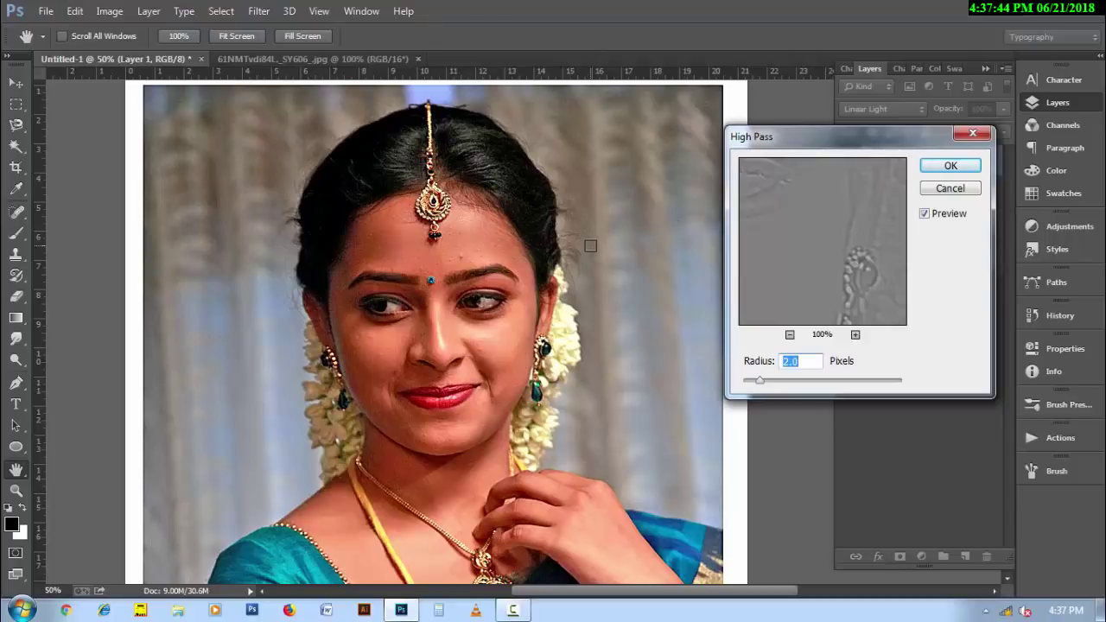
text(3)
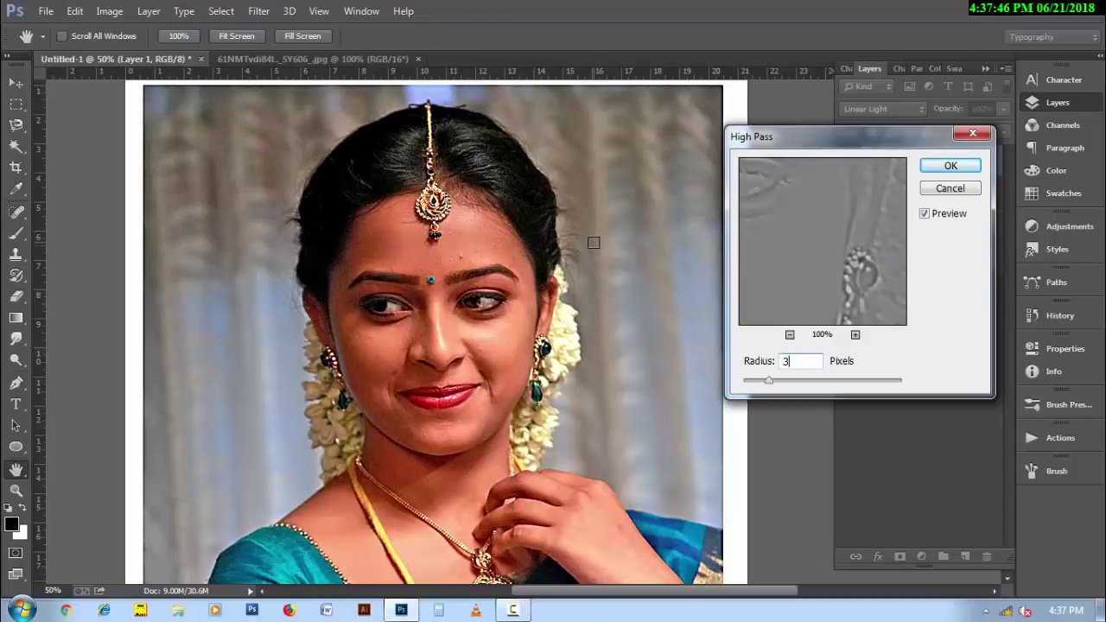
click(951, 165)
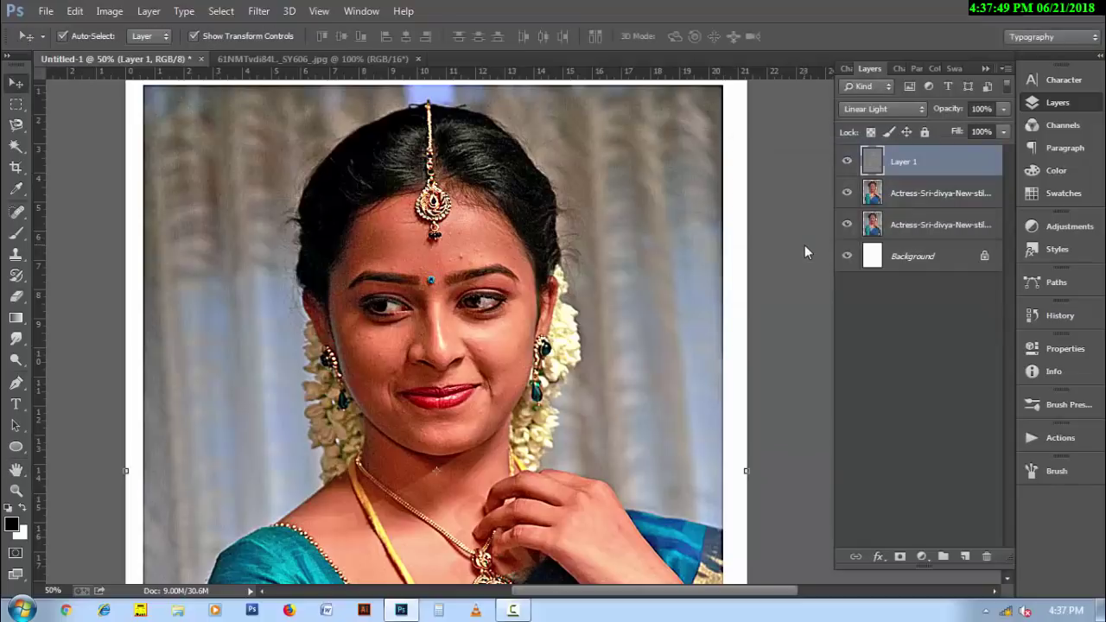
shift+click(914, 230)
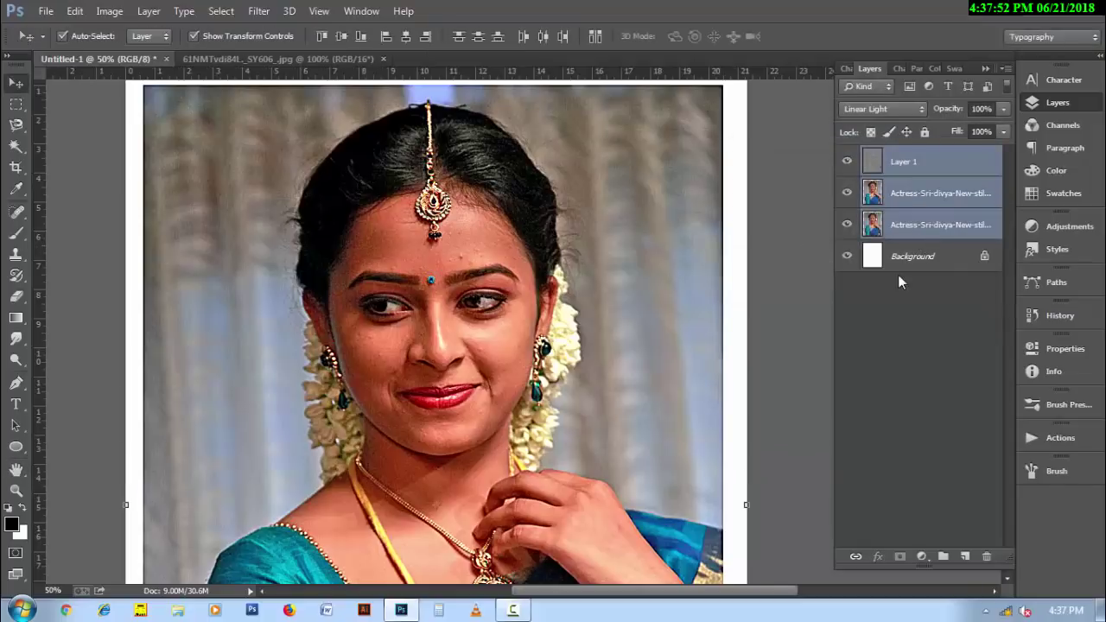
key(ctrl+e)
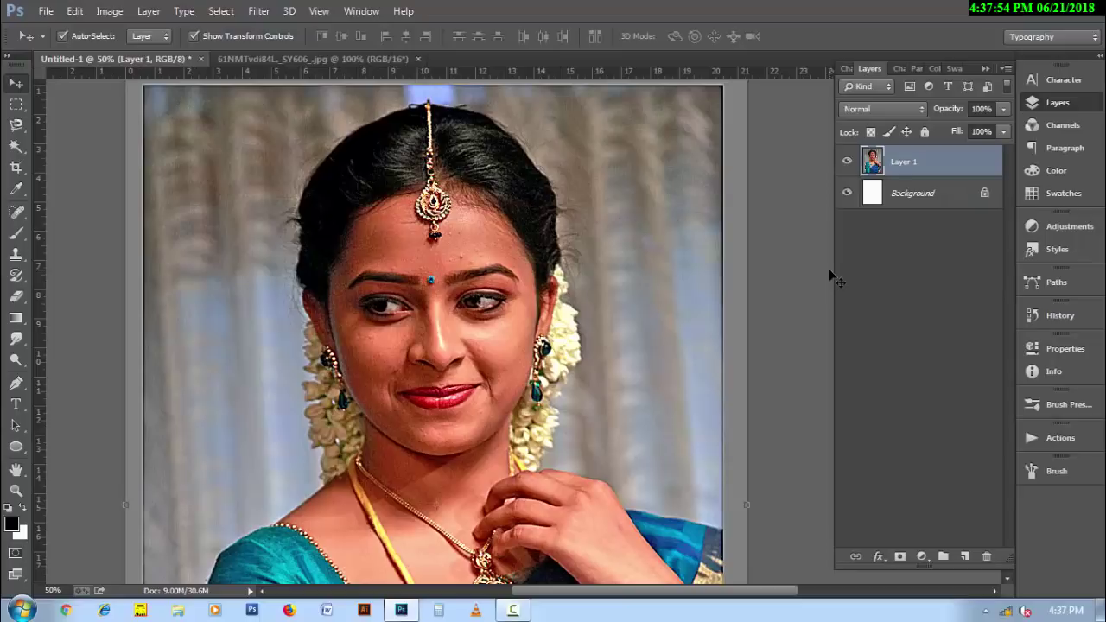
click(847, 162)
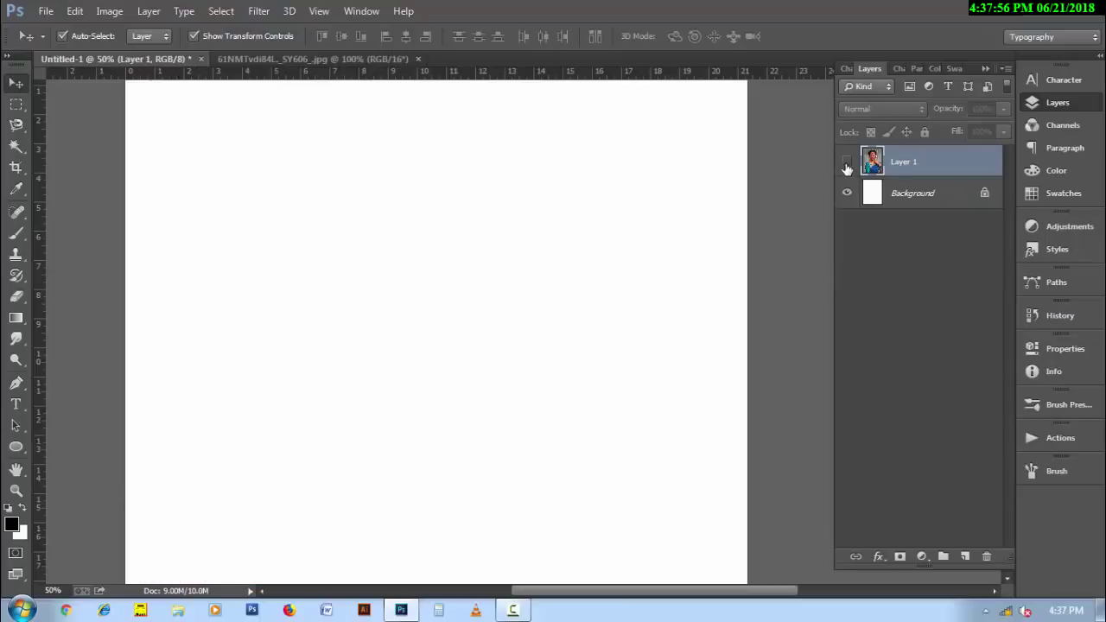
click(847, 162)
scroll(634, 347, down, 2)
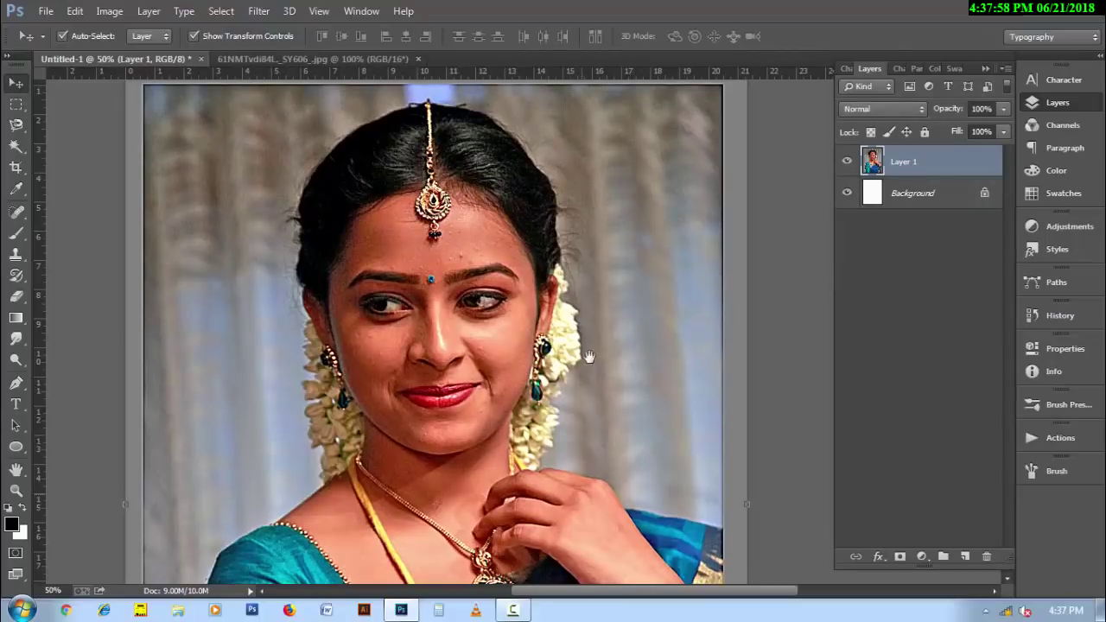
scroll(588, 321, down, 4)
drag(593, 321, 575, 383)
scroll(575, 384, up, 5)
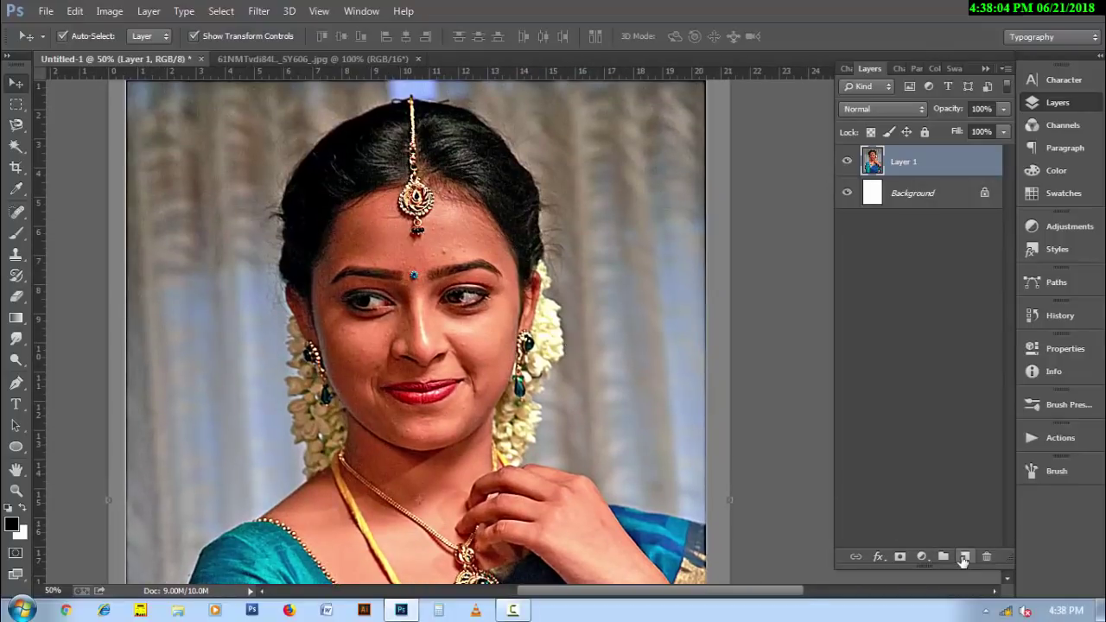
- Start a pen path at the bottom edge and curve it up the sleeve to the shoulder
click(15, 382)
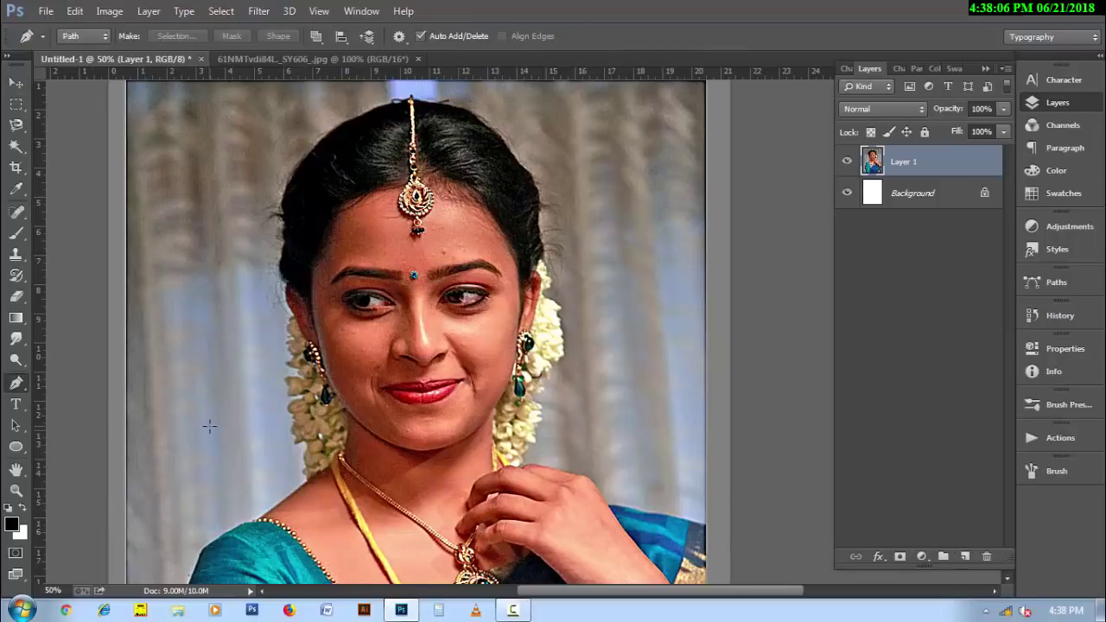
scroll(237, 517, down, 5)
scroll(264, 395, down, 5)
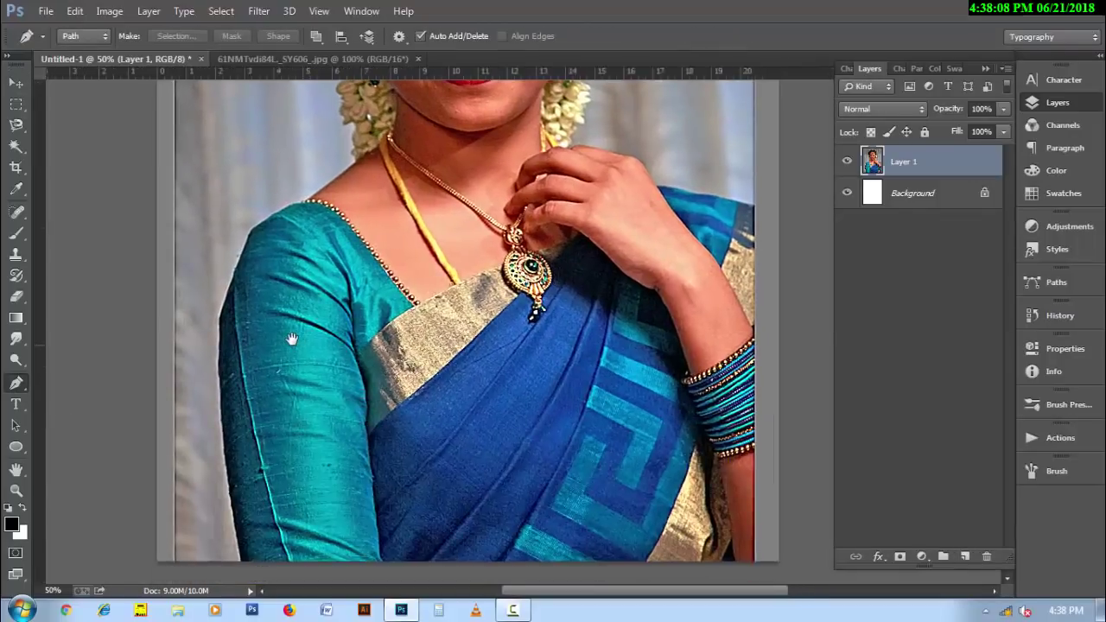
scroll(292, 338, down, 5)
click(268, 399)
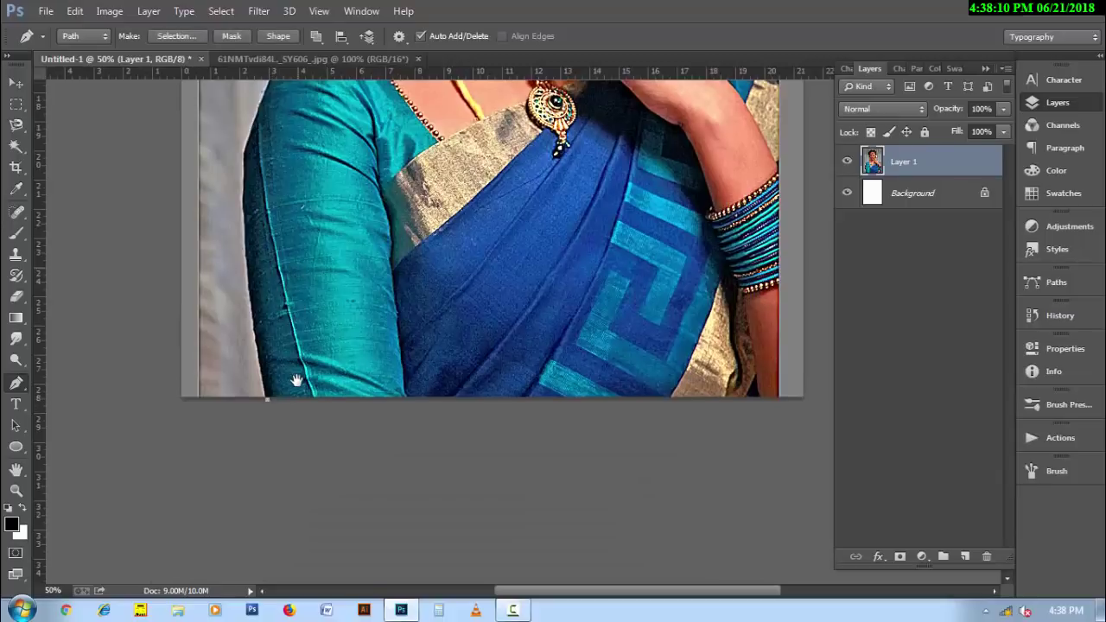
scroll(294, 371, up, 4)
drag(247, 260, 255, 234)
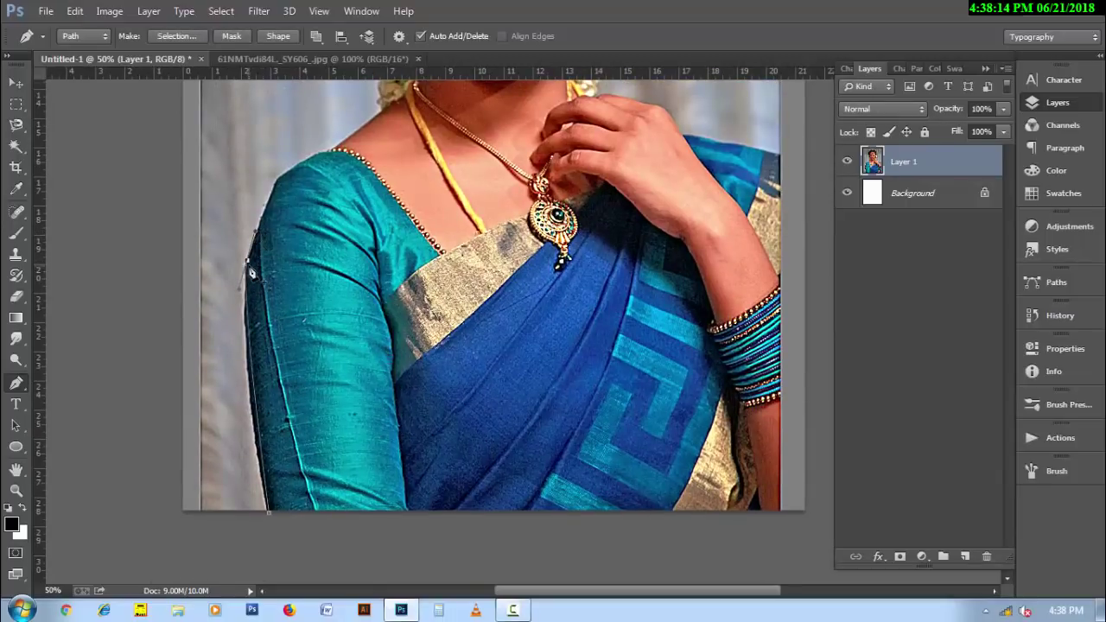
click(265, 204)
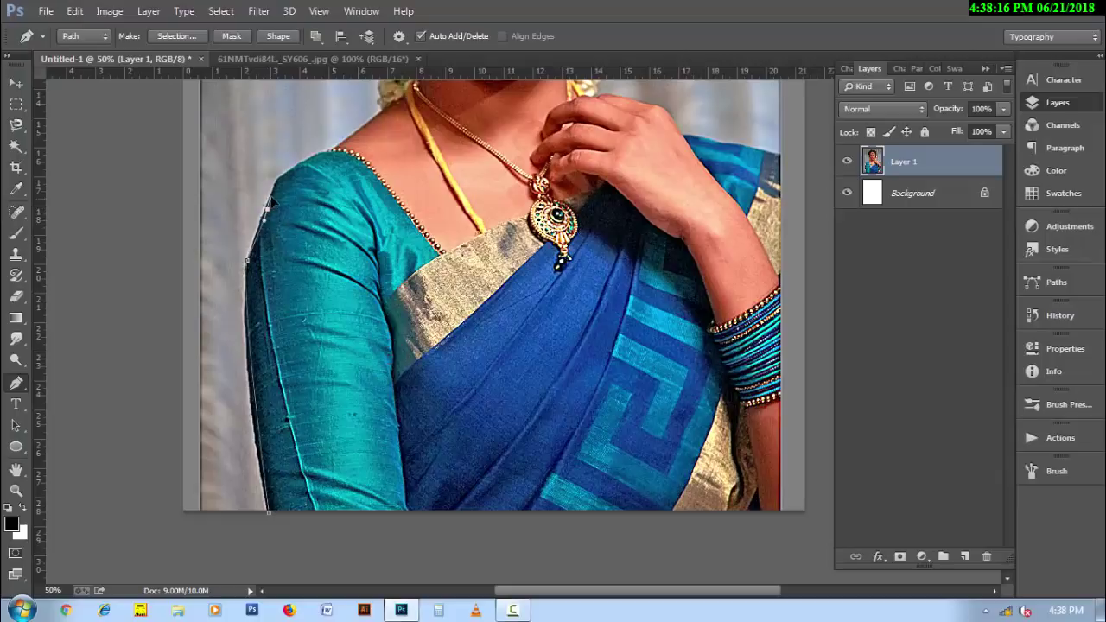
drag(297, 165, 319, 157)
- Zoom in to 100% and extend the path along the shoulder edge
key(ctrl+plus)
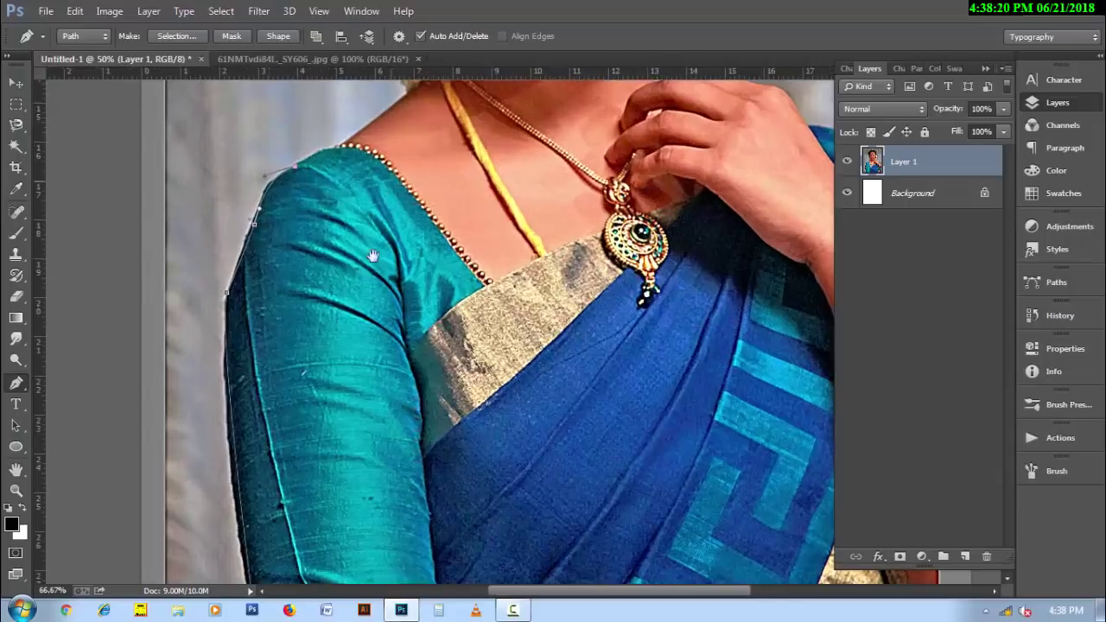
scroll(305, 370, up, 5)
scroll(304, 370, up, 5)
scroll(298, 355, down, 5)
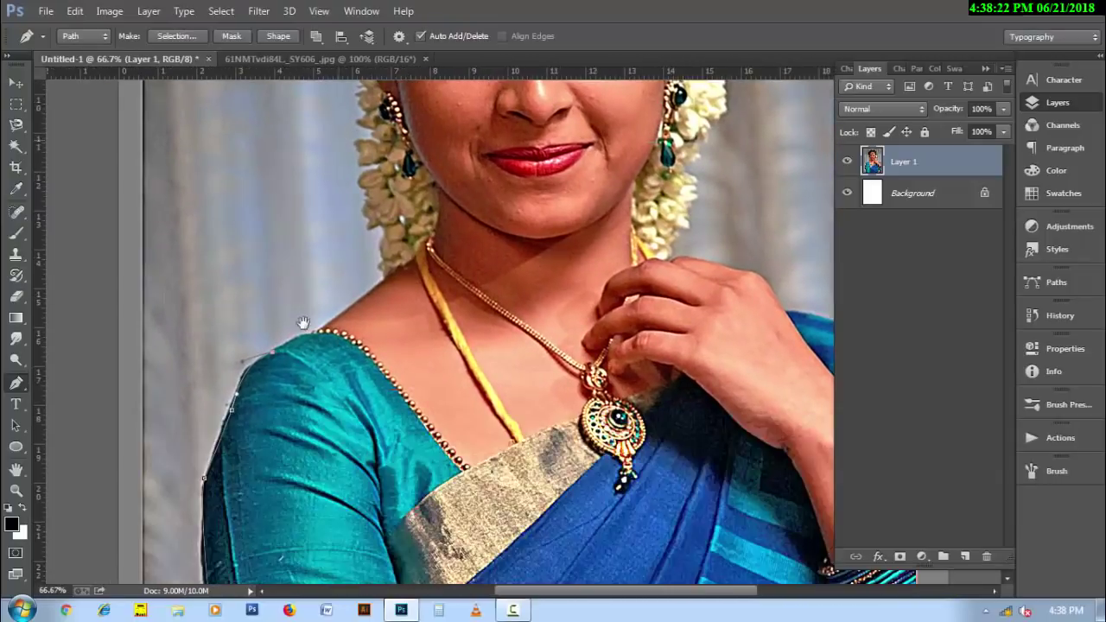
key(ctrl+plus)
drag(325, 325, 350, 330)
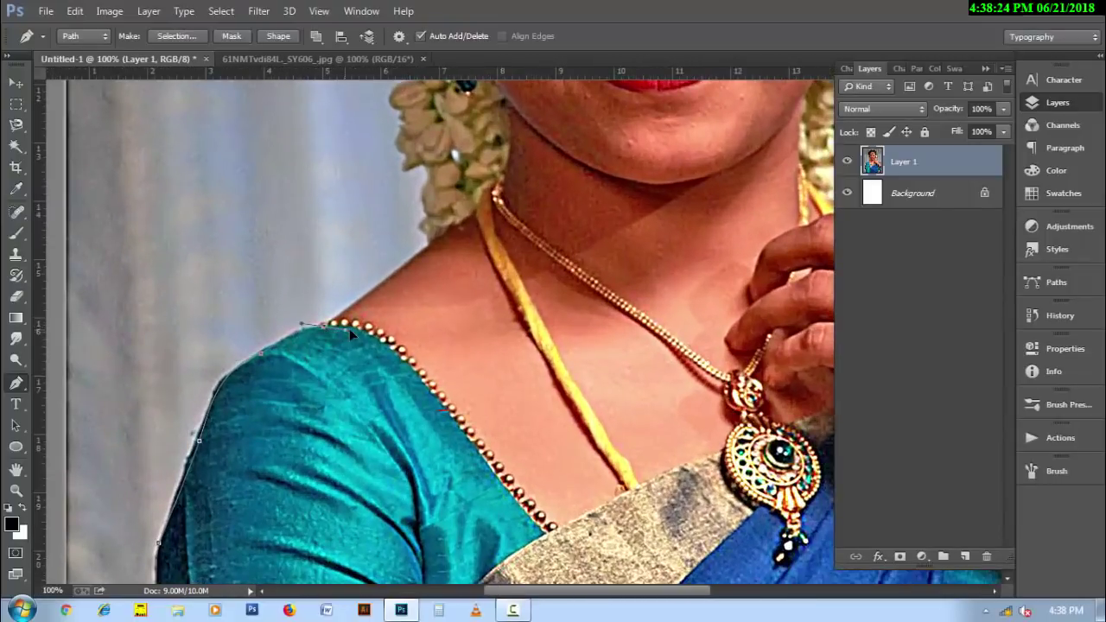
click(430, 251)
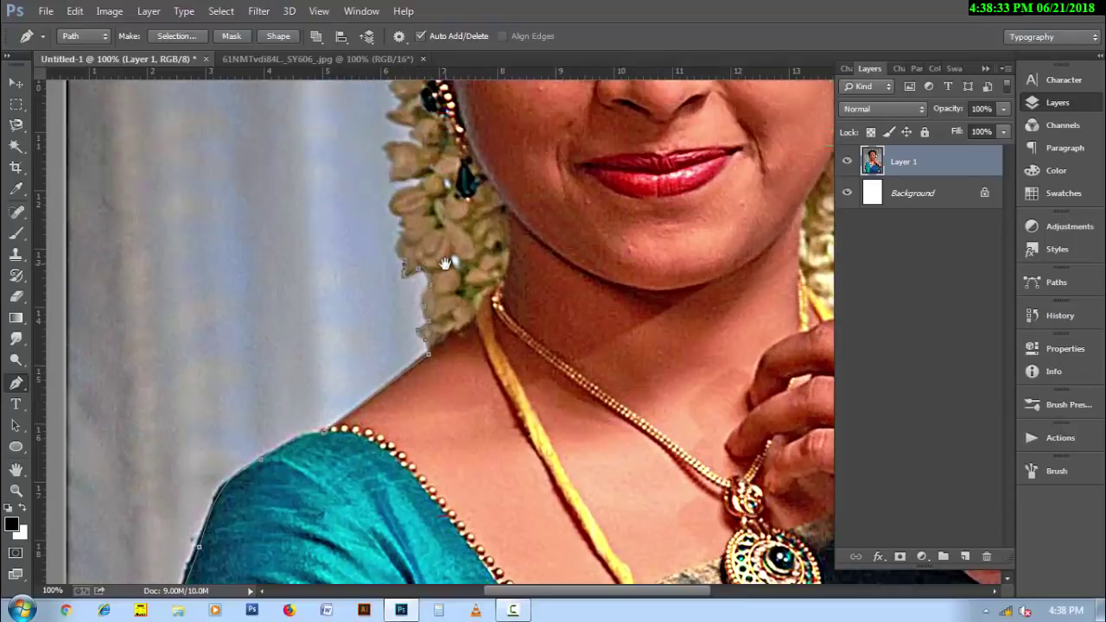
- Continue the path up the jasmine flowers to the hair edge above the earring
drag(443, 154, 444, 262)
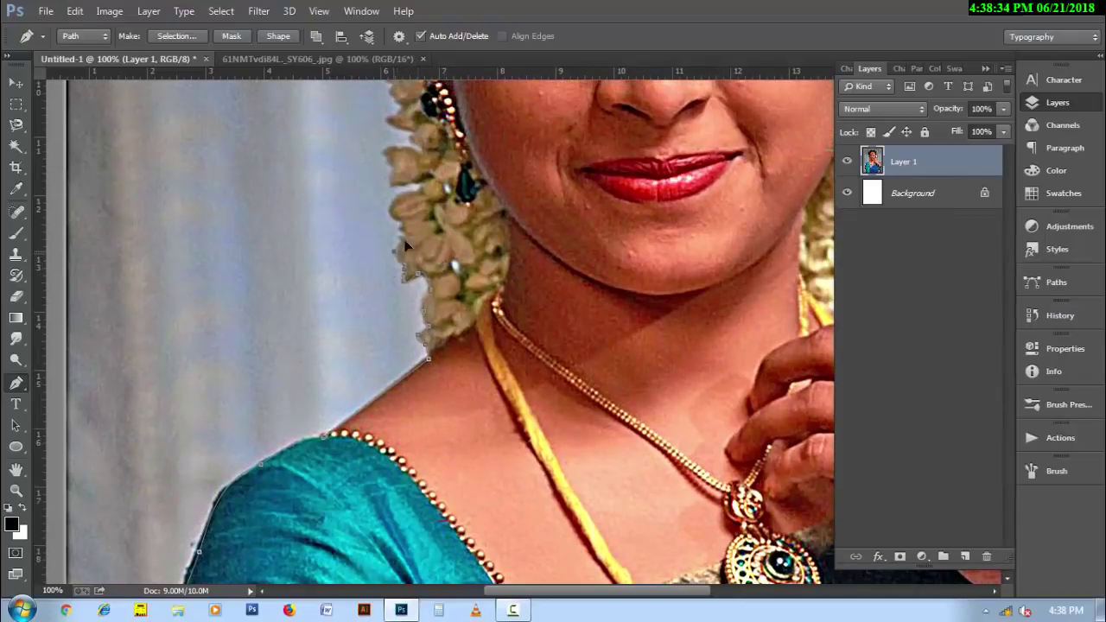
click(421, 183)
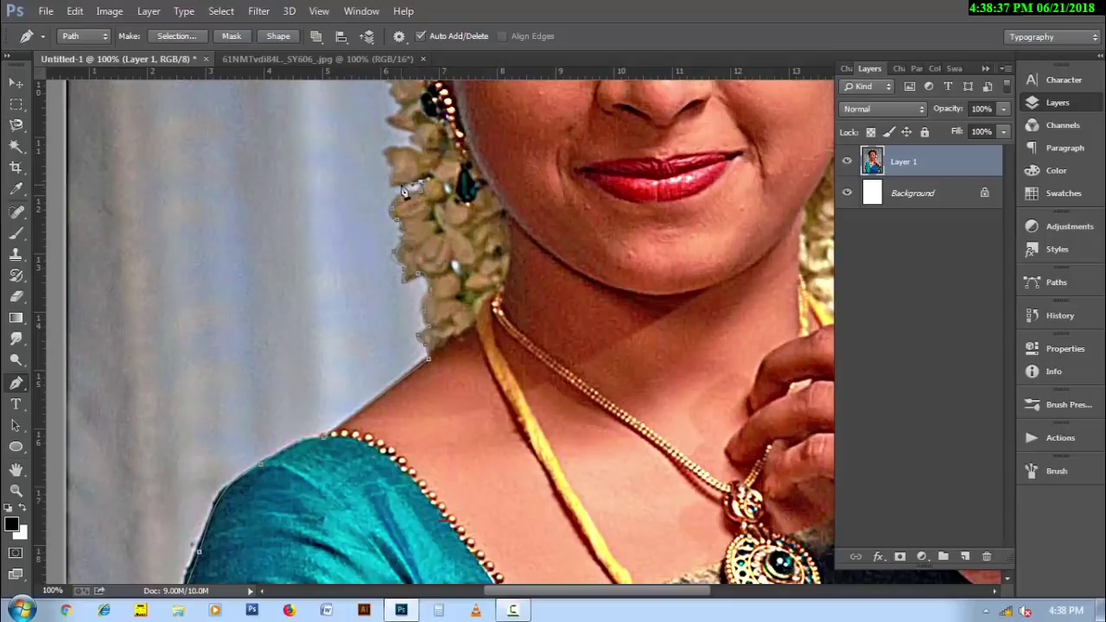
click(386, 150)
drag(413, 149, 446, 339)
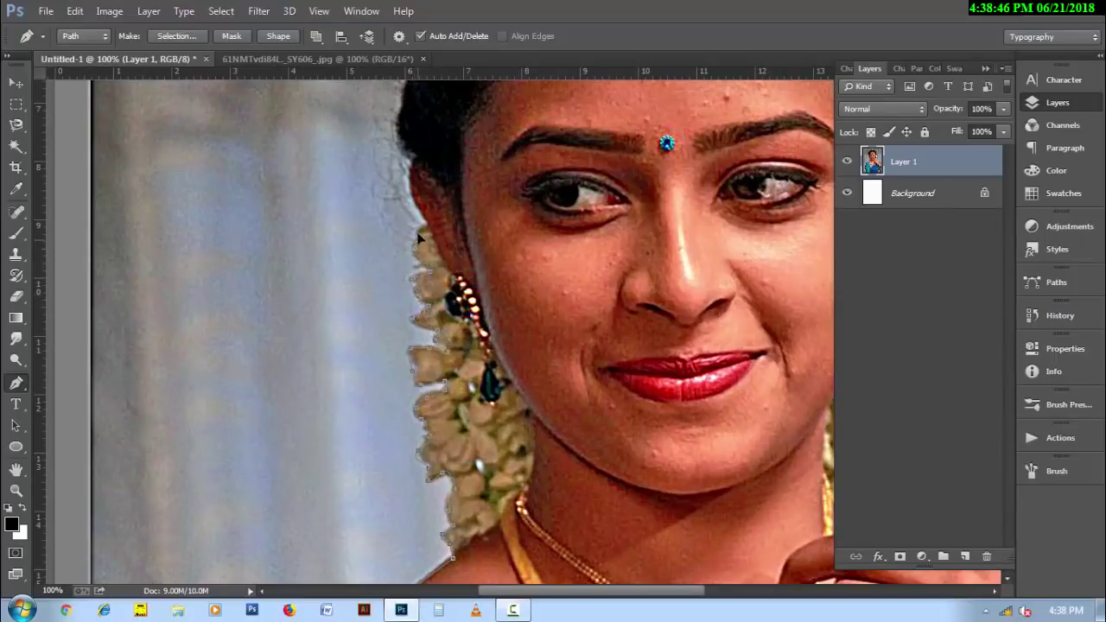
drag(455, 197, 484, 367)
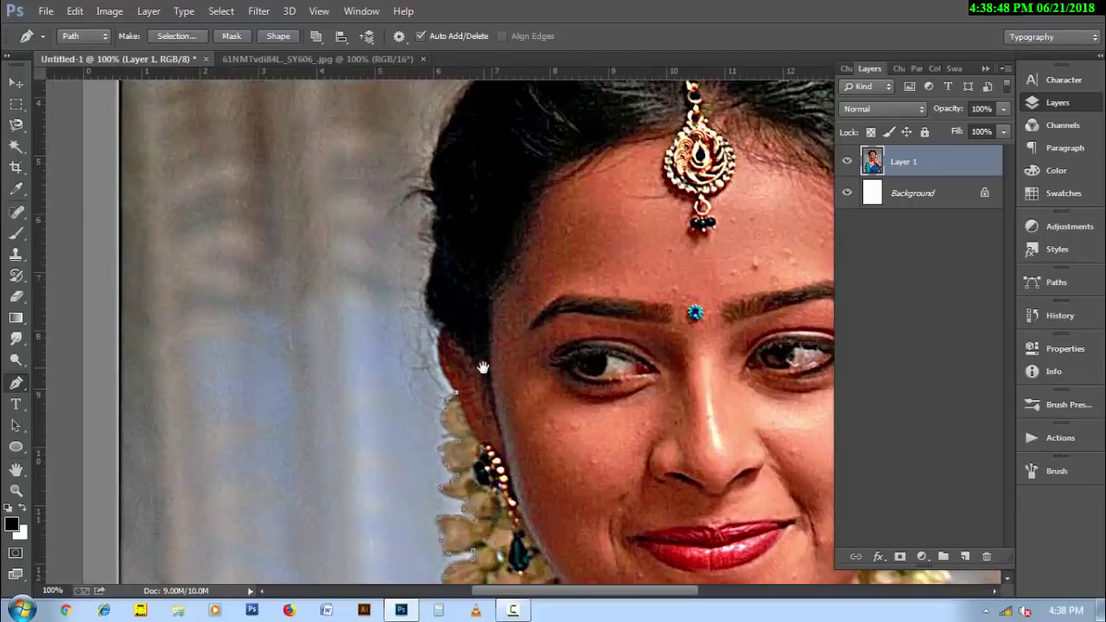
click(445, 326)
mouse_move(474, 295)
mouse_down()
mouse_move(450, 356)
mouse_move(430, 312)
mouse_up()
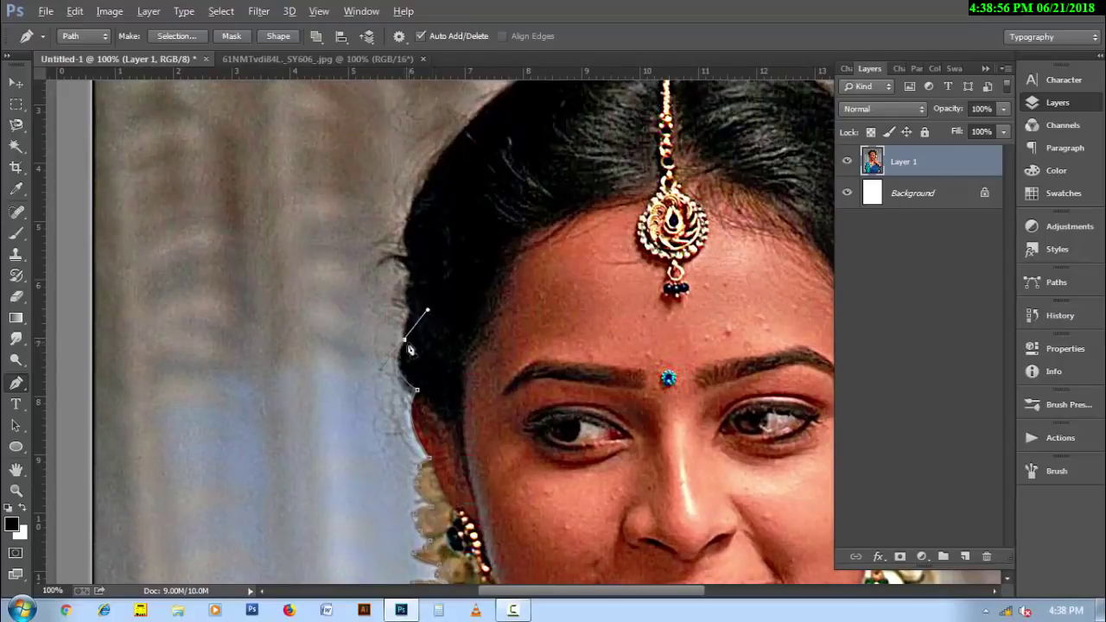
- Add anchors up the left hair edge toward the top of the head
alt+click(405, 340)
click(407, 308)
click(407, 280)
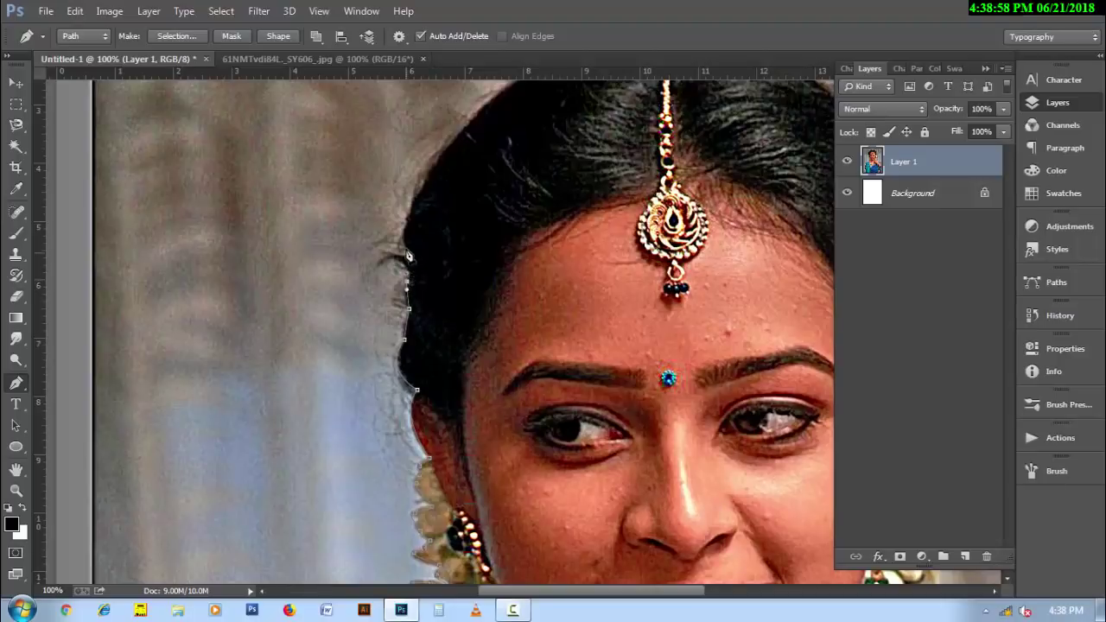
drag(406, 236, 406, 230)
drag(490, 353, 340, 533)
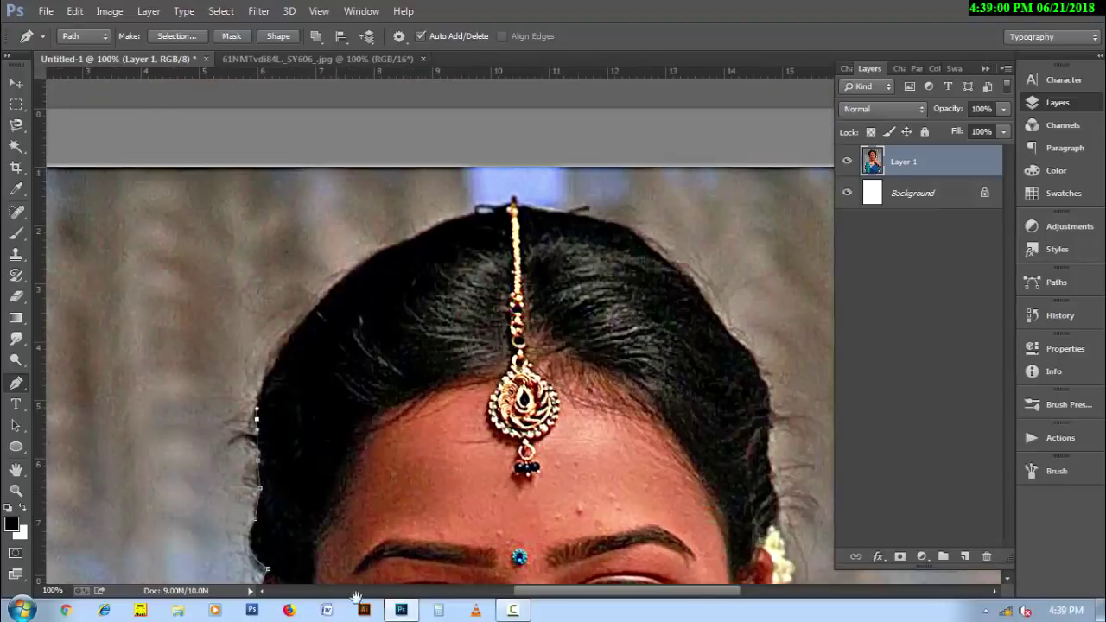
- Trace the path over the top of the hair, past the tikka and parting
click(288, 338)
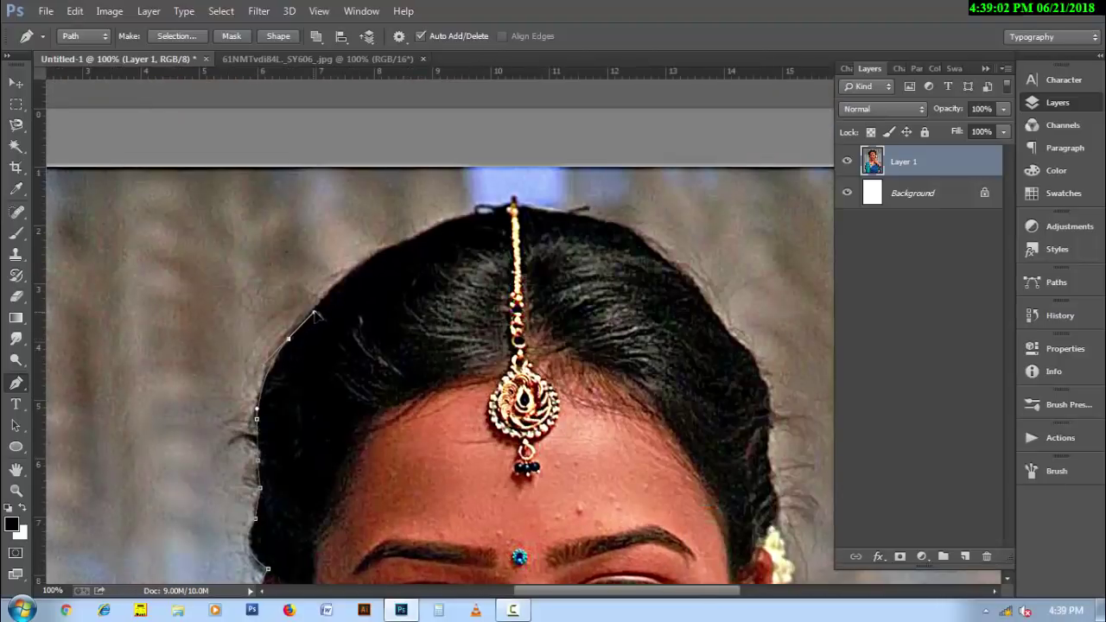
click(373, 256)
click(415, 237)
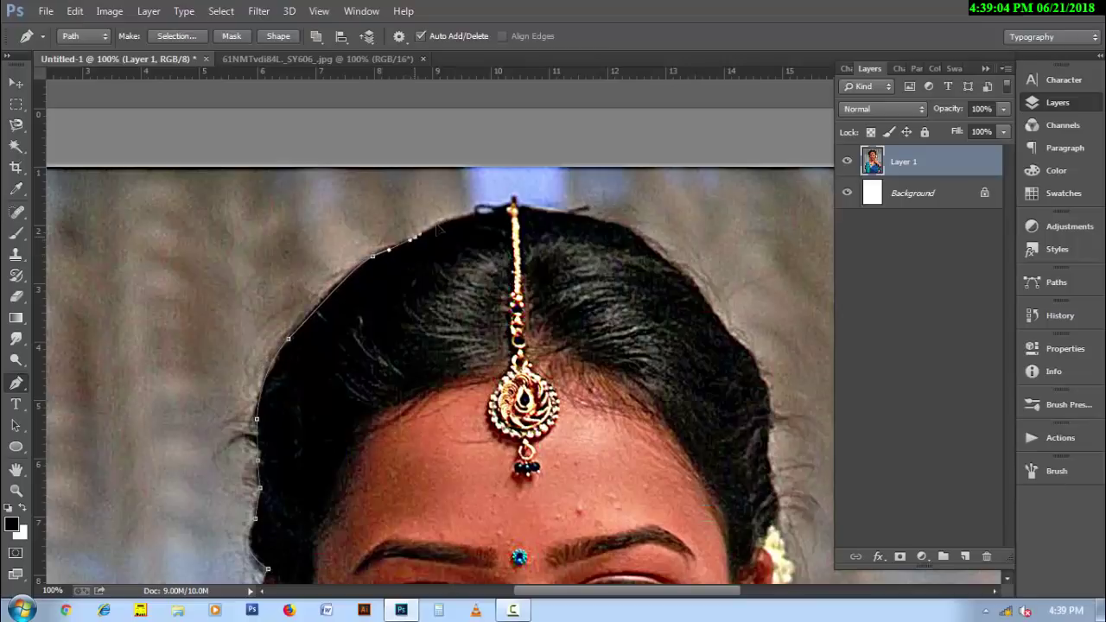
click(452, 221)
click(469, 216)
click(488, 214)
click(546, 210)
drag(619, 228, 637, 235)
- Curve the path down the right hair edge toward the ear and right jasmine
click(676, 268)
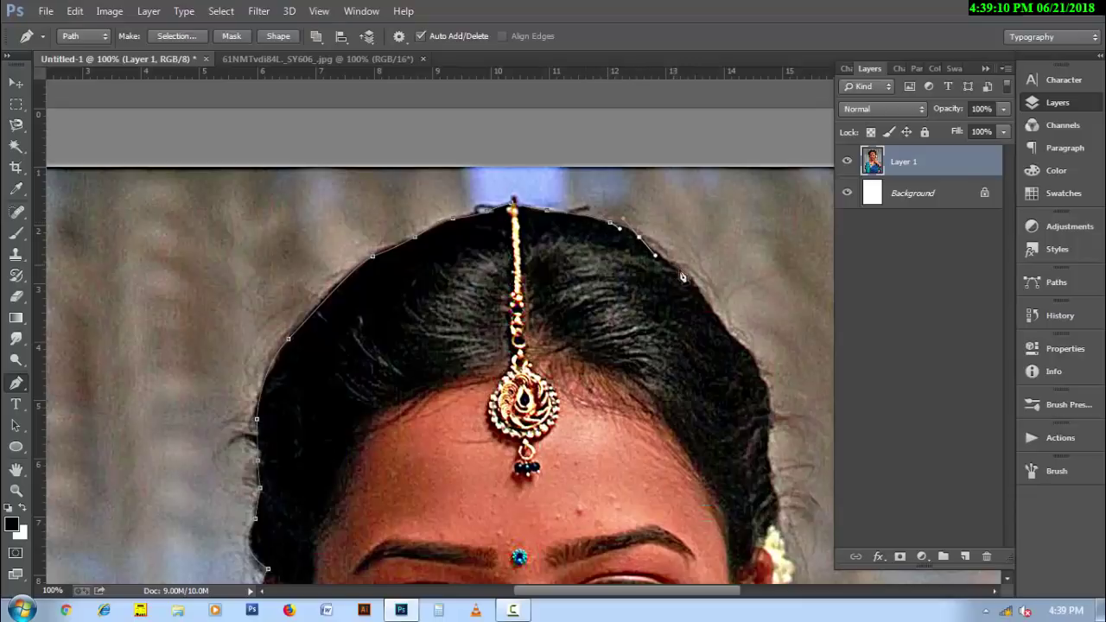
click(709, 302)
click(723, 325)
drag(744, 349, 763, 400)
mouse_move(721, 436)
mouse_down()
mouse_move(597, 337)
mouse_move(645, 363)
mouse_move(652, 421)
mouse_up()
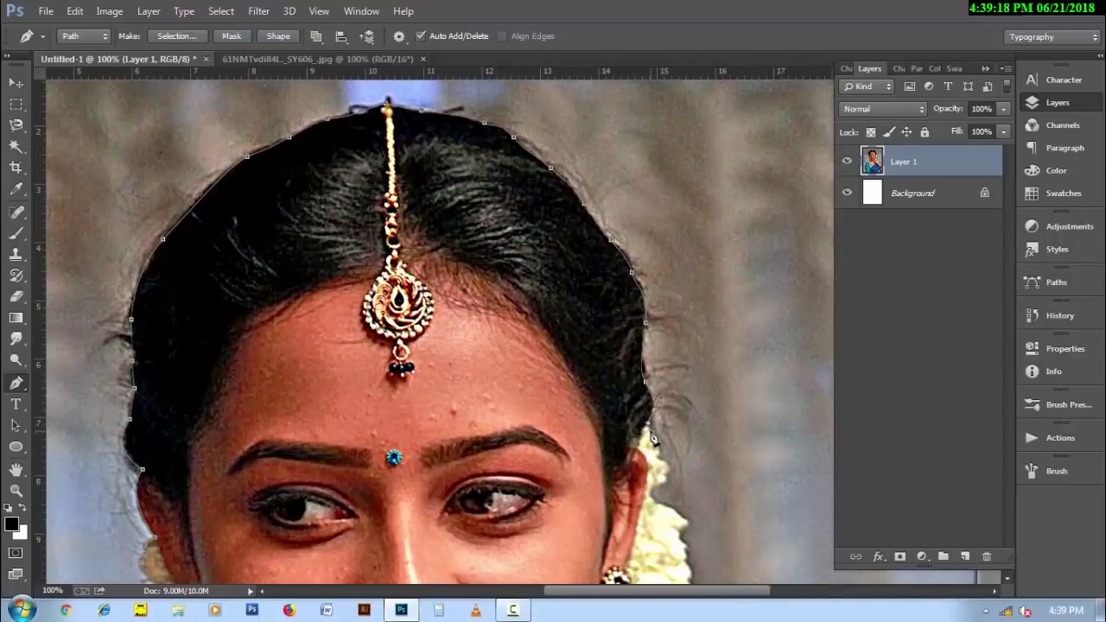
click(674, 510)
click(683, 522)
drag(694, 571, 672, 349)
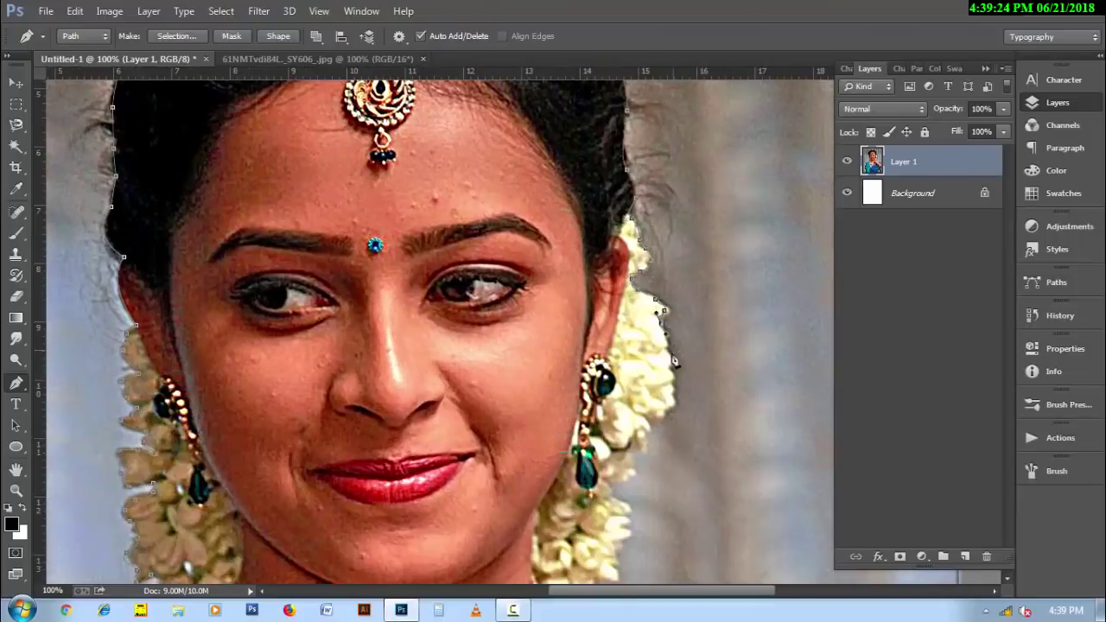
- Continue anchors down the jasmine flowers past the earring to the bottom of the flowers
click(670, 365)
click(671, 404)
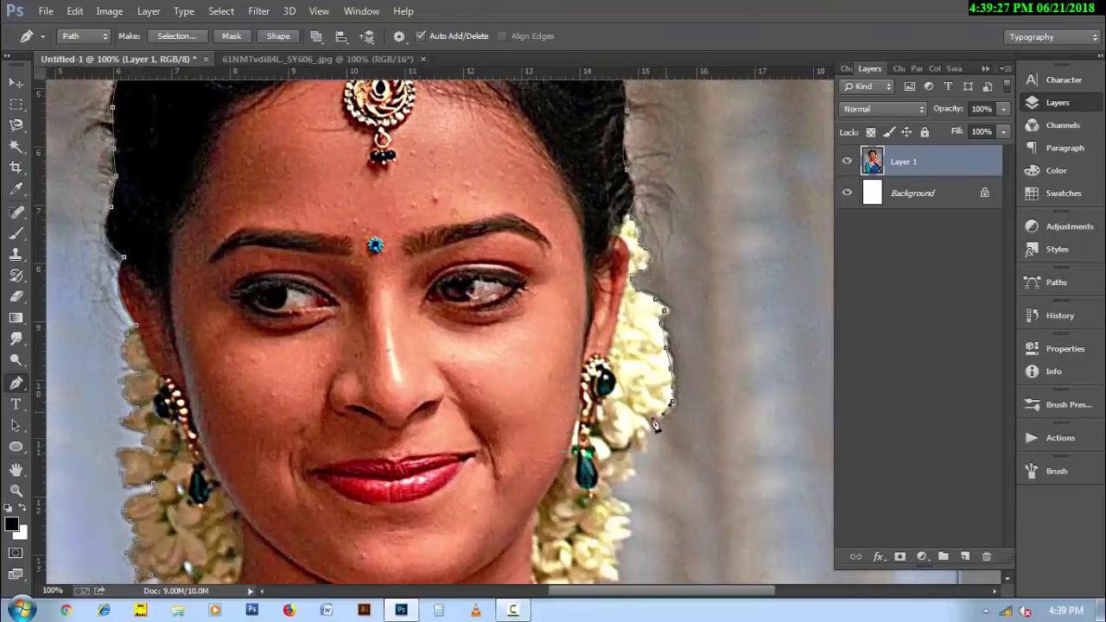
click(634, 471)
click(619, 490)
drag(642, 508, 665, 371)
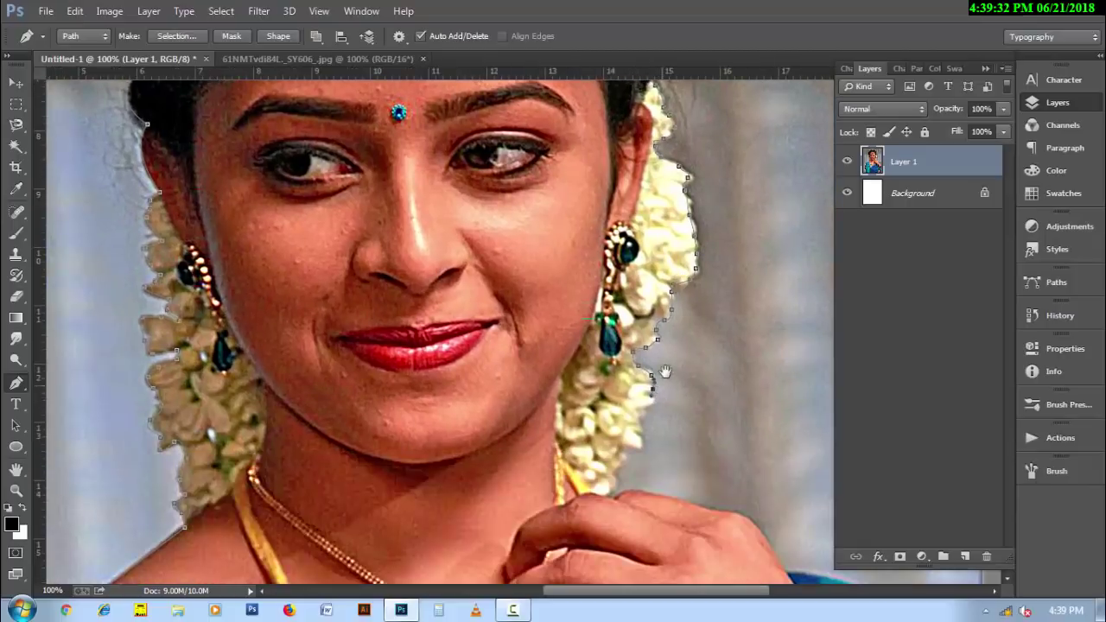
click(653, 402)
click(633, 438)
click(615, 483)
mouse_move(570, 302)
mouse_down()
mouse_move(595, 185)
mouse_move(600, 420)
mouse_up()
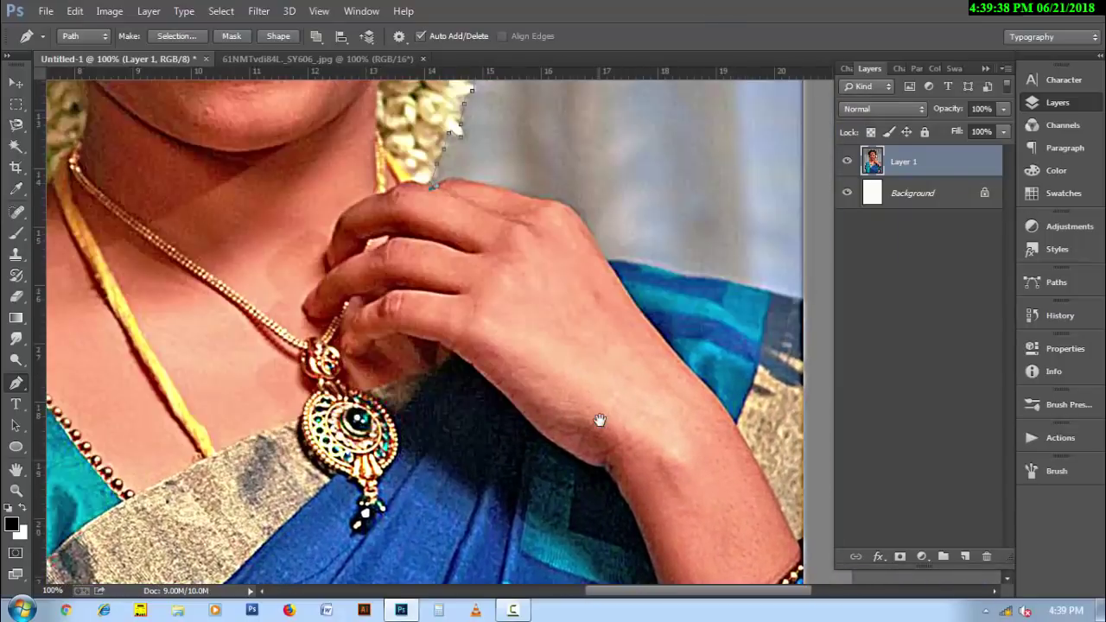
- At 200% zoom, curve the path over the finger, back of the hand and sari edge to the right border
key(ctrl+plus)
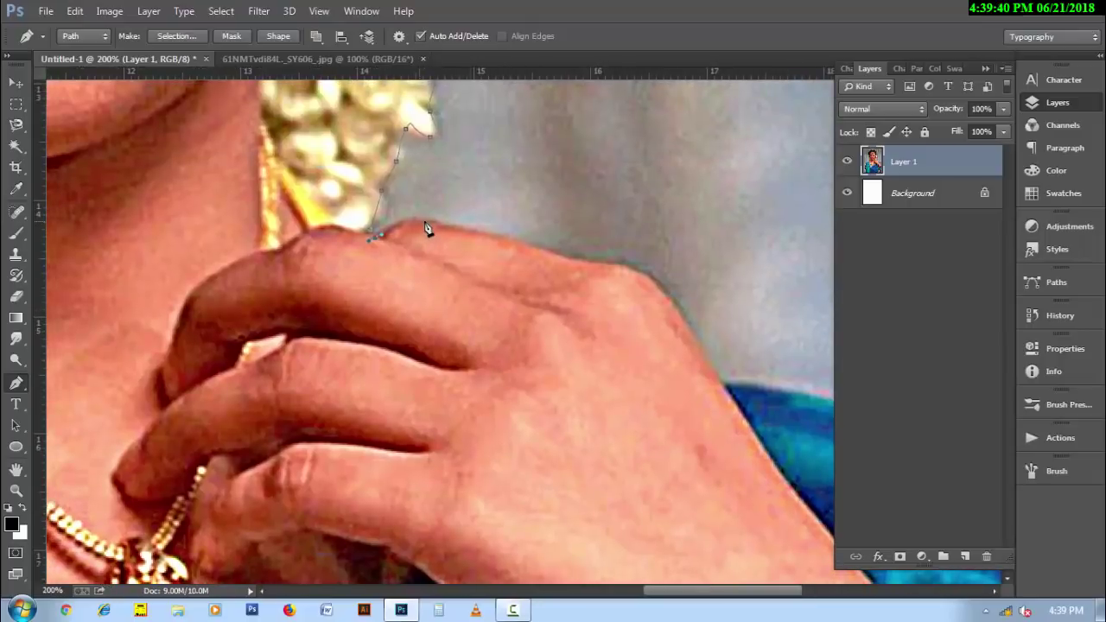
drag(429, 222, 562, 262)
drag(647, 274, 668, 299)
drag(729, 390, 416, 310)
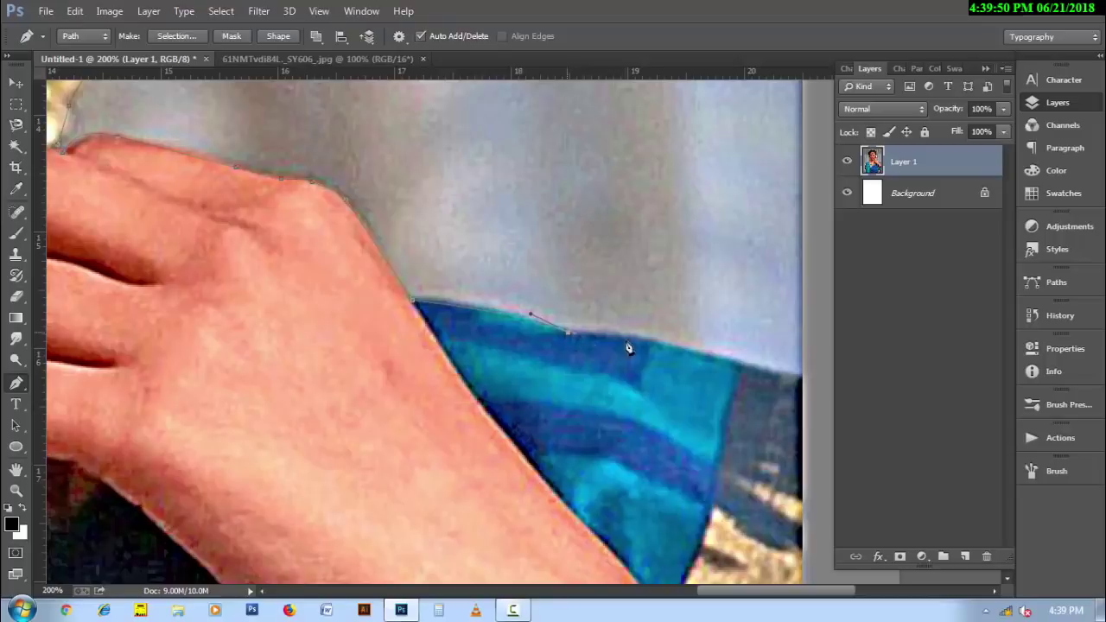
drag(626, 341, 664, 348)
drag(788, 380, 805, 402)
scroll(420, 388, down, 2)
scroll(420, 388, down, 1)
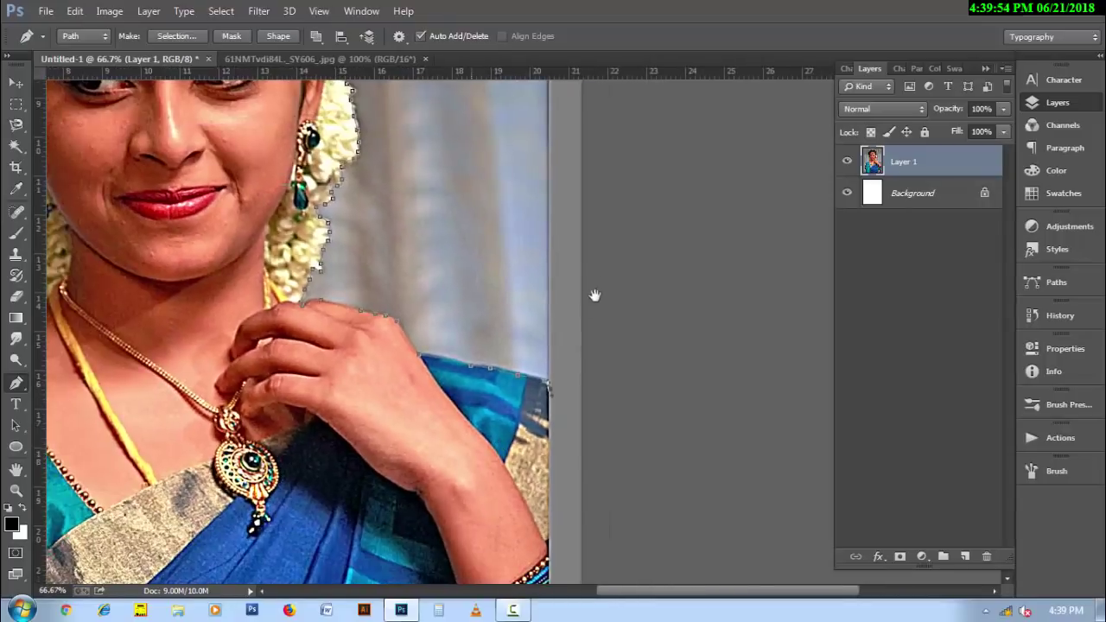
drag(594, 296, 608, 265)
scroll(608, 264, down, 1)
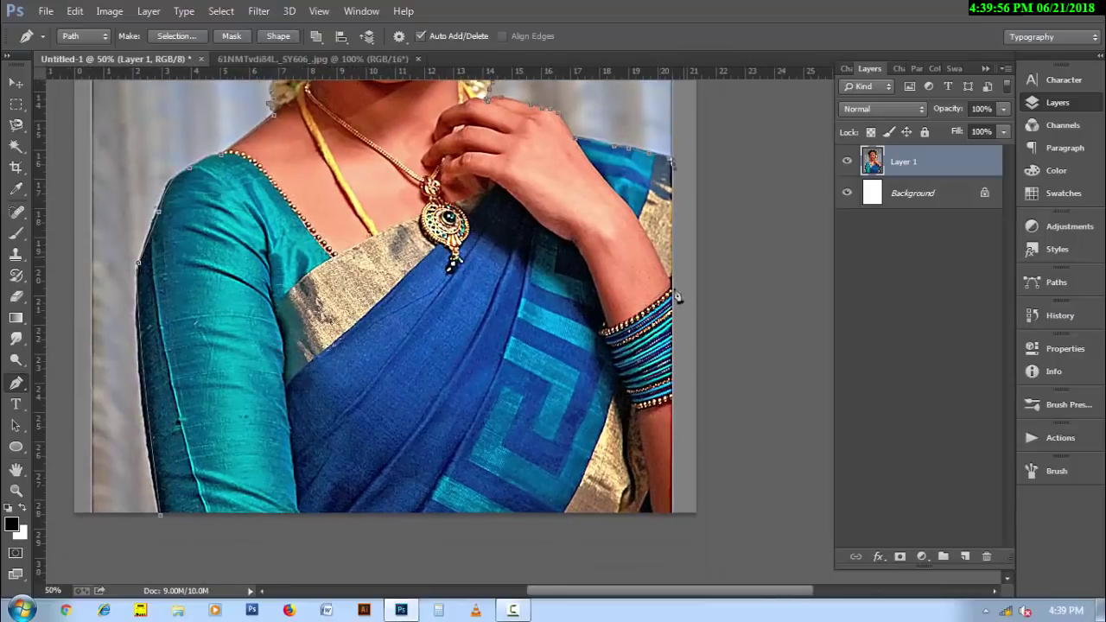
- Close the path, convert it to a selection and mask Layer 1 with it
click(165, 523)
right_click(288, 336)
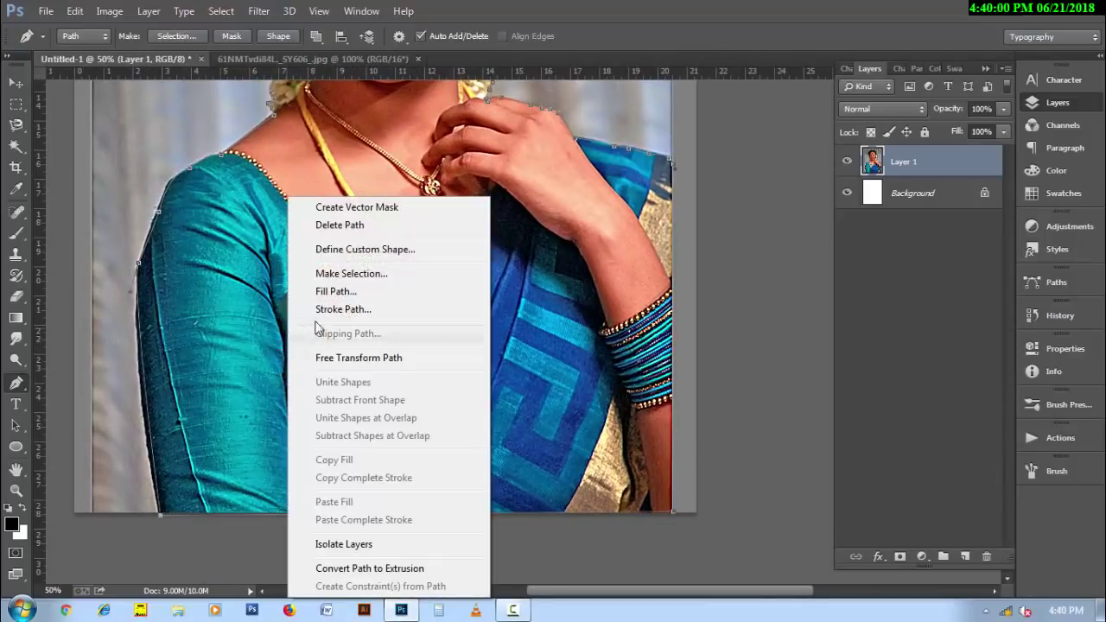
click(352, 274)
click(635, 168)
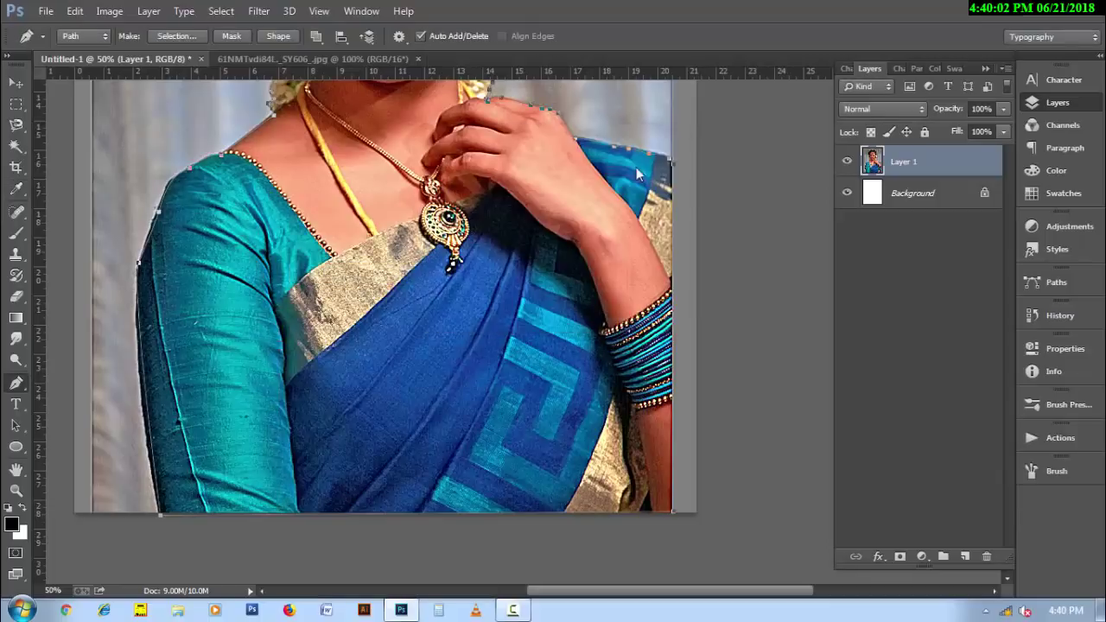
click(899, 556)
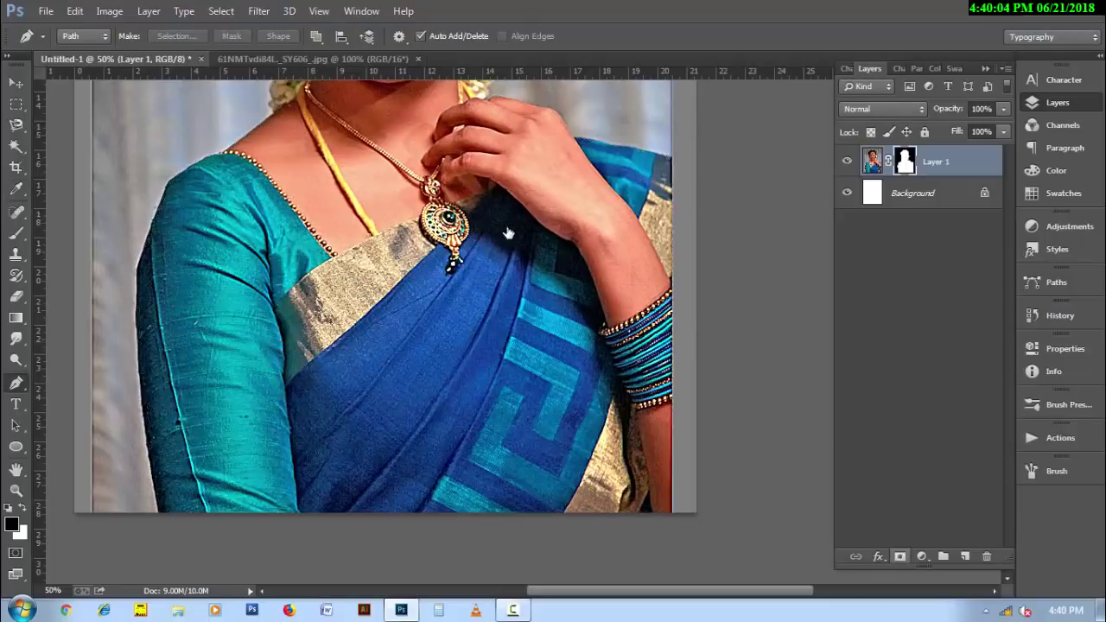
drag(489, 207, 503, 379)
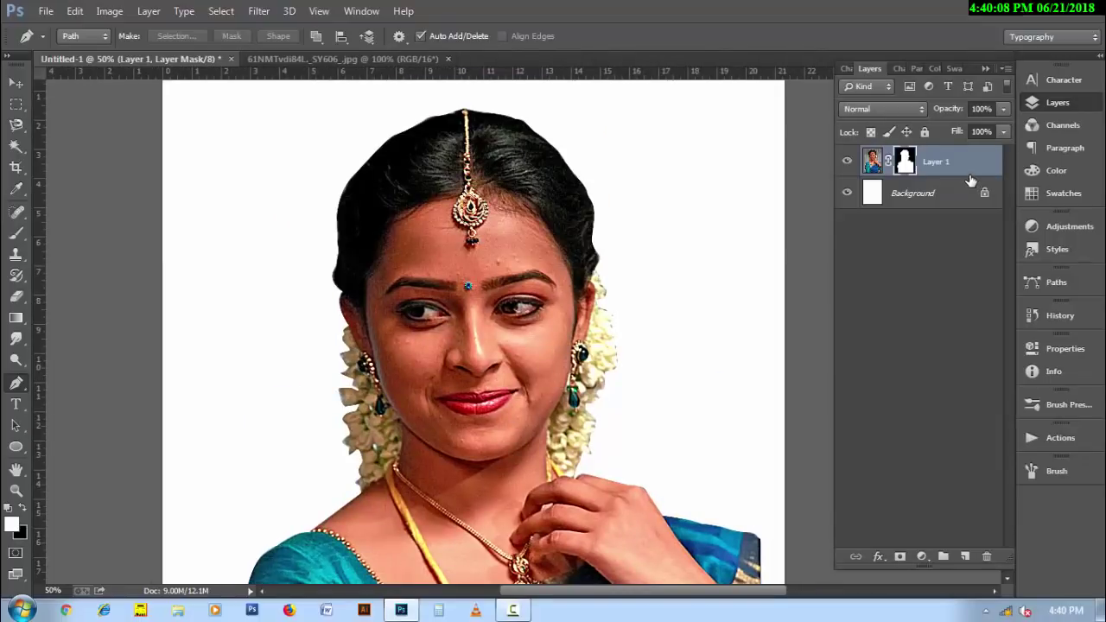
- Duplicate Layer 1 and permanently apply the mask on Layer 1 copy
key(ctrl+j)
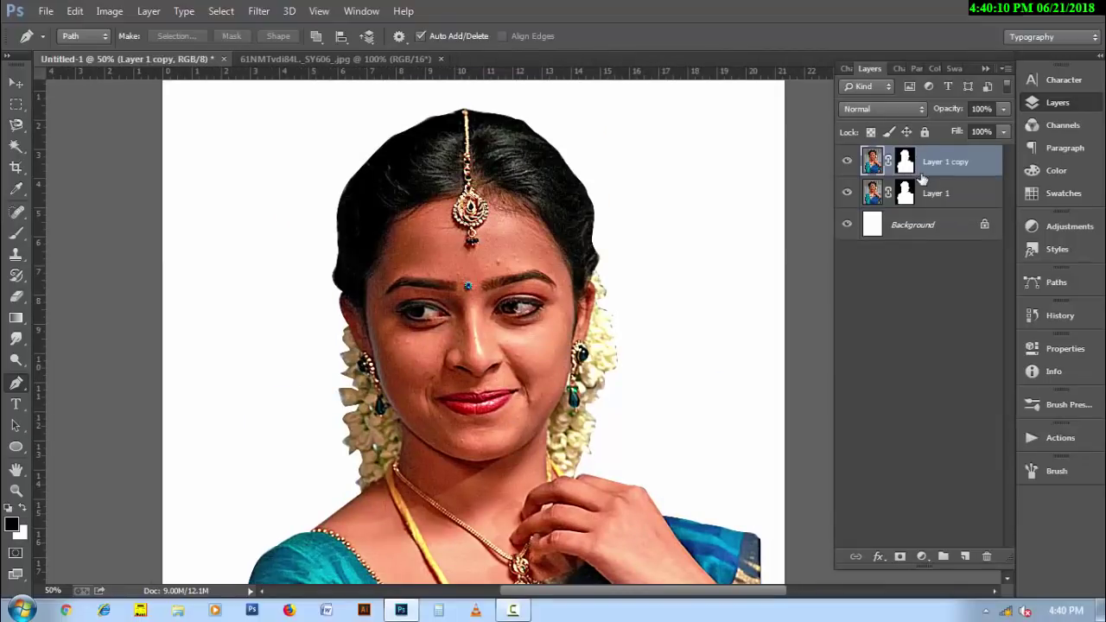
right_click(904, 167)
click(923, 220)
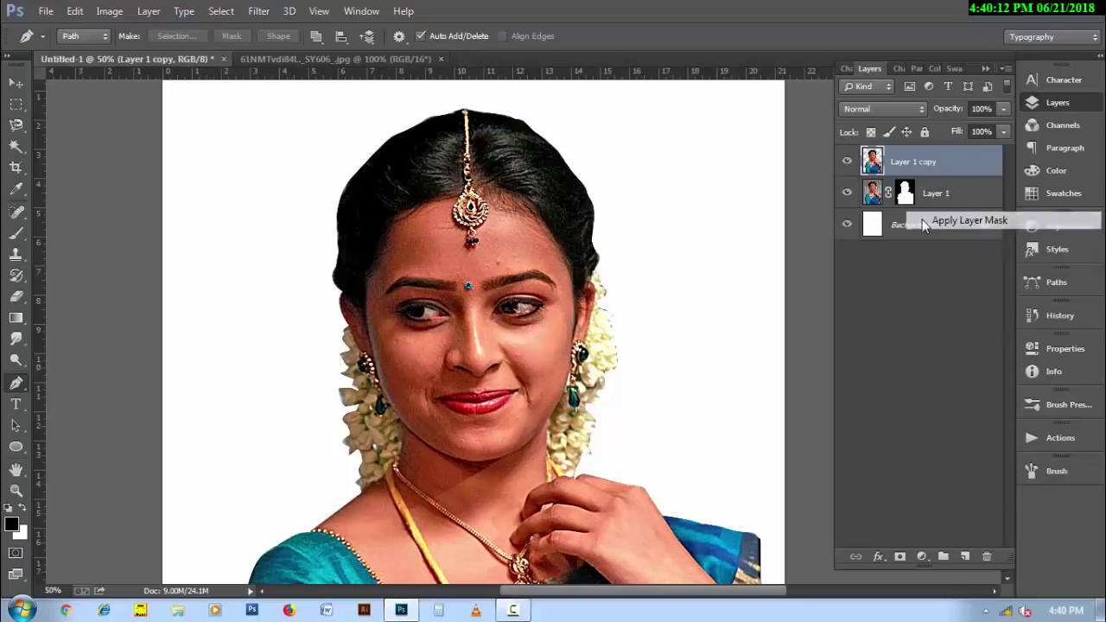
scroll(509, 307, up, 1)
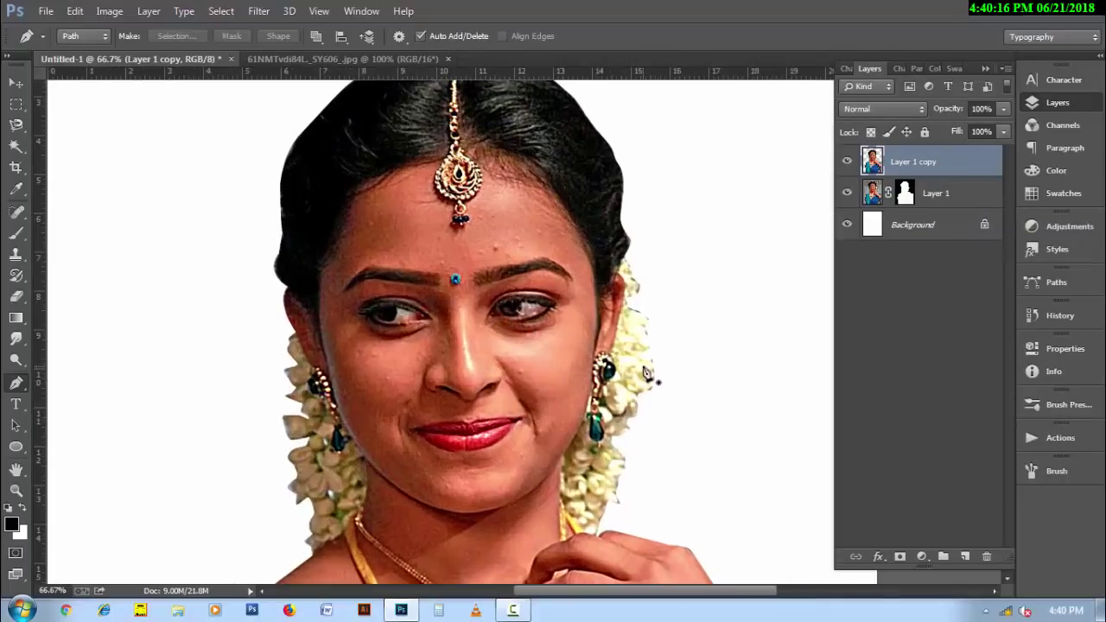
- Add a new Layer 2 and set up a white brush at size 35
click(965, 557)
click(15, 233)
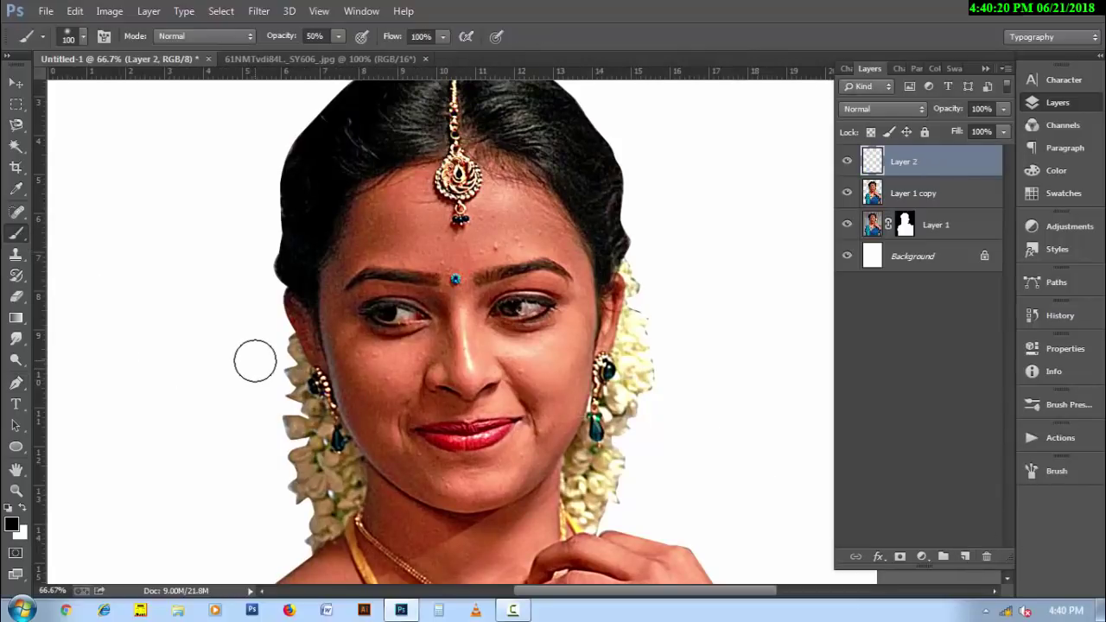
key(x)
key(bracketleft)
key(bracketleft)
key(bracketleft)
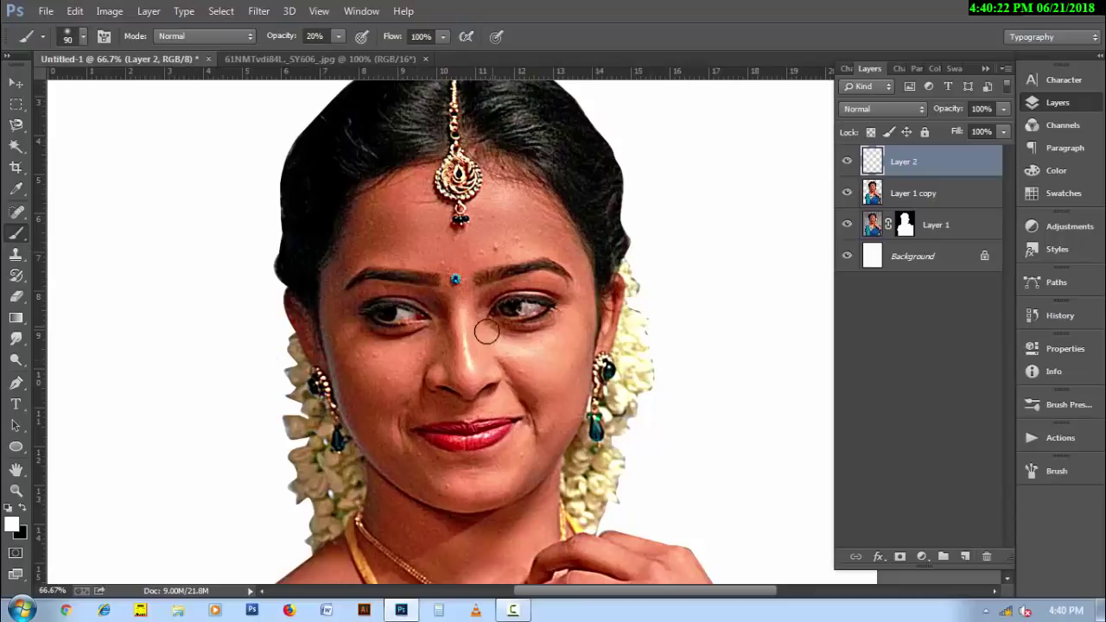
key(bracketleft)
key(bracketleft)
key(bracketleft)
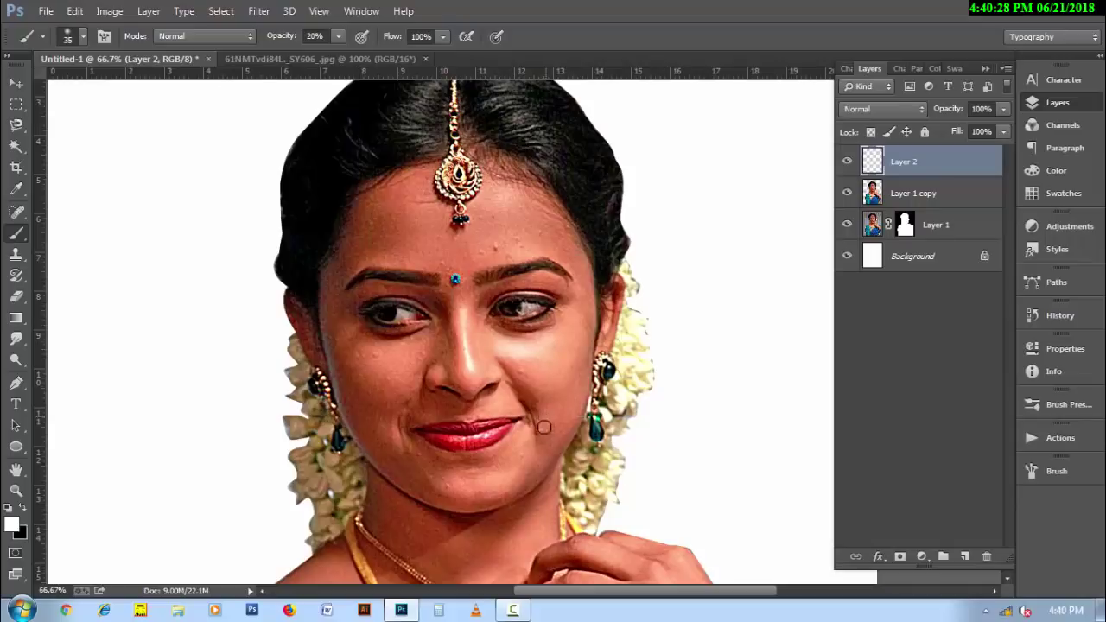
- Paint faint white highlights on both lip corners and under the left eye, resizing the brush for the forehead
click(544, 427)
click(405, 427)
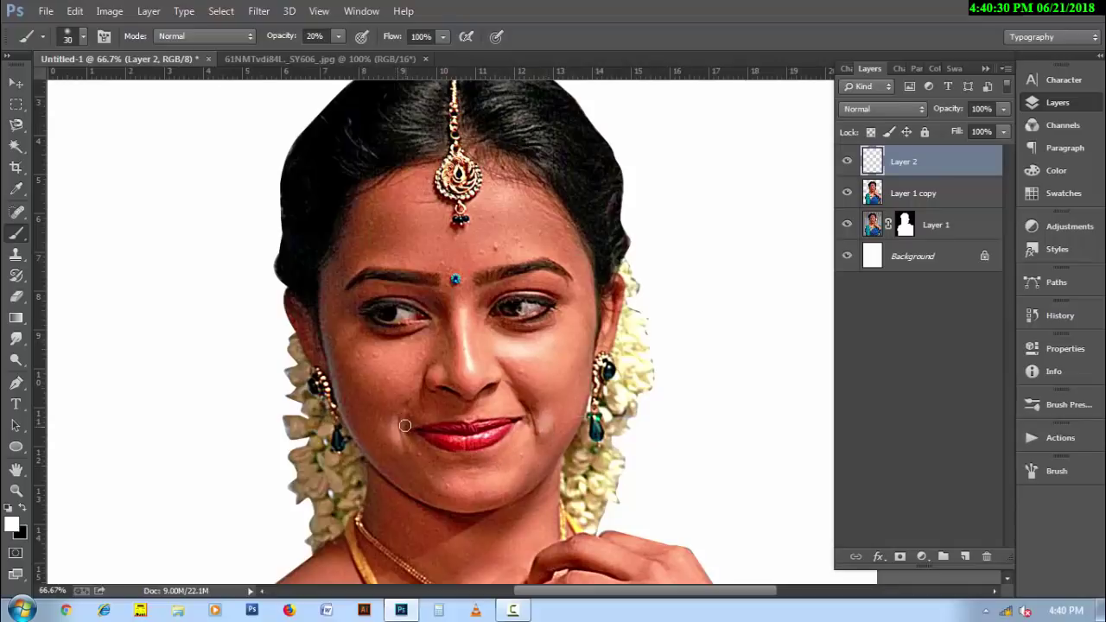
key(bracketright)
key(bracketright)
key(bracketright)
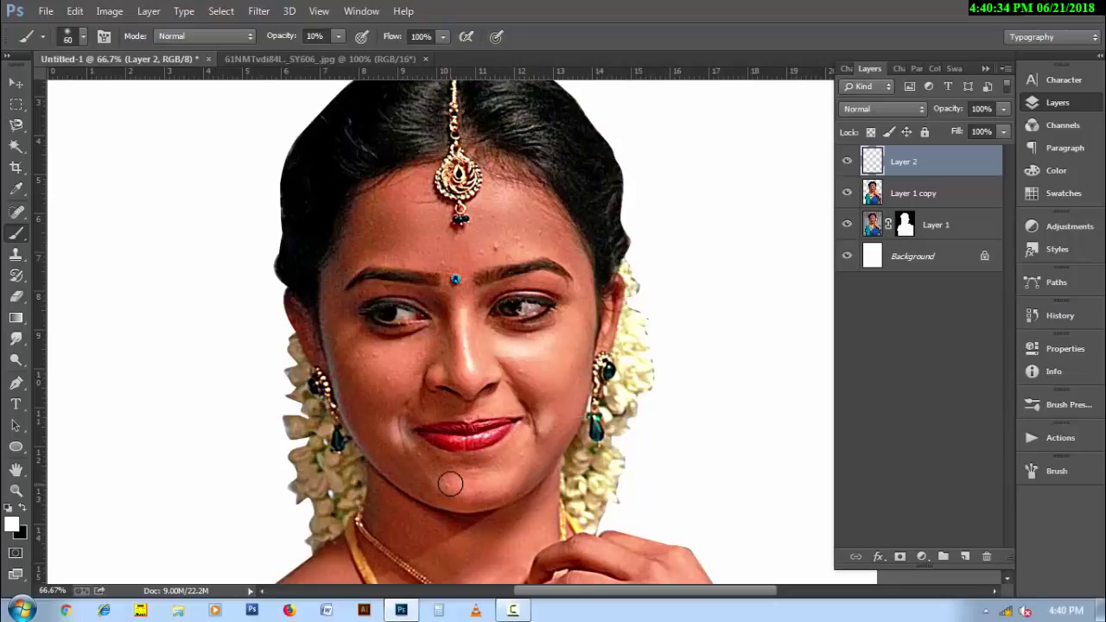
key(bracketleft)
key(bracketleft)
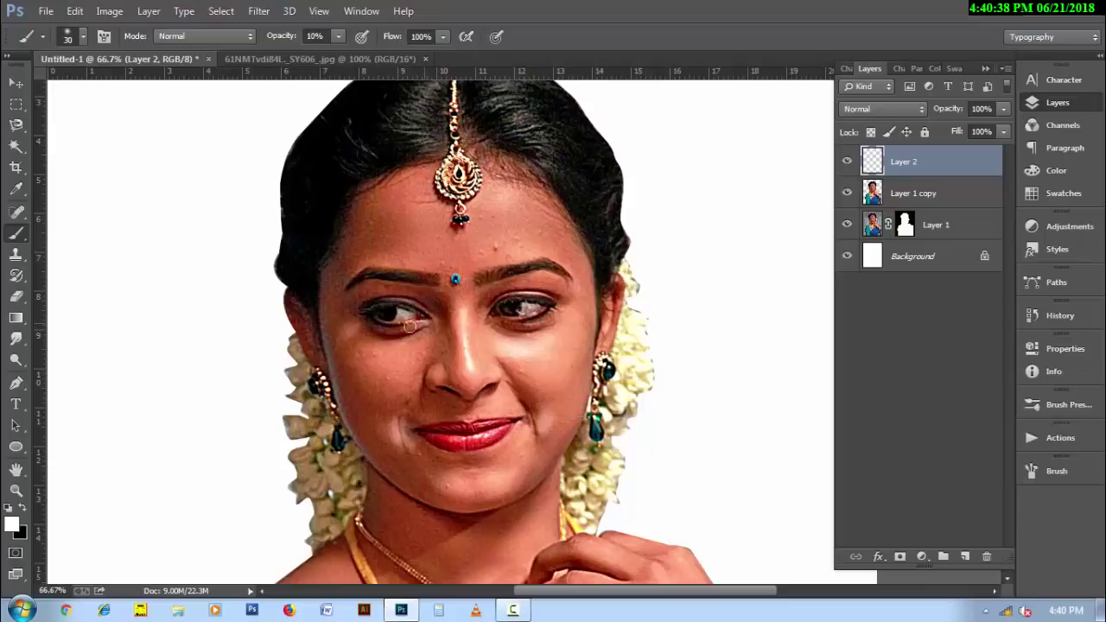
drag(409, 326, 377, 323)
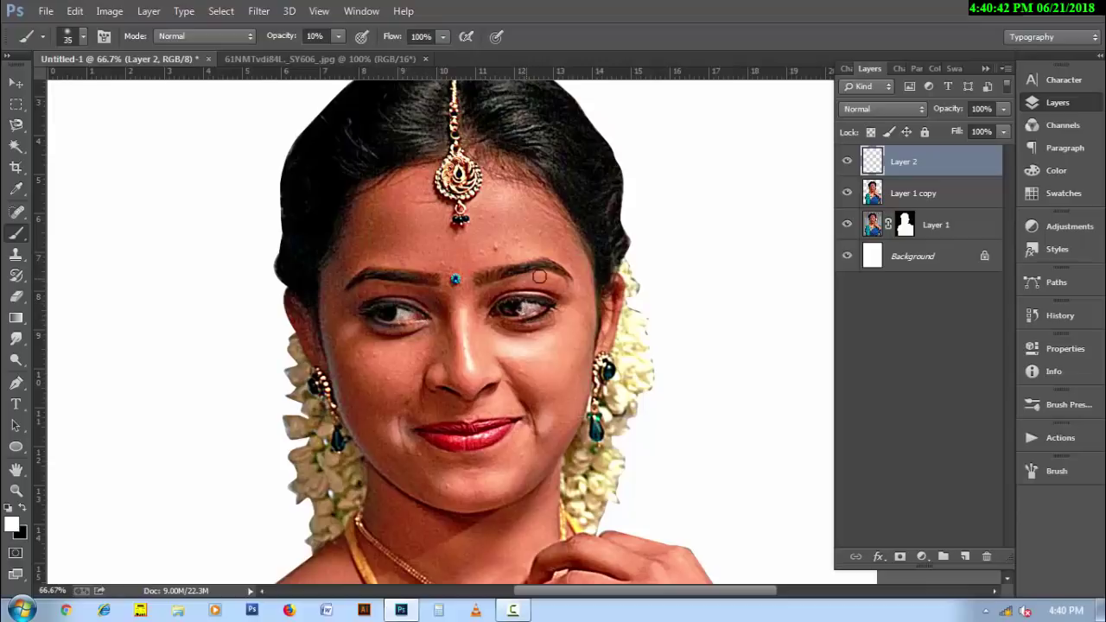
key(bracketright)
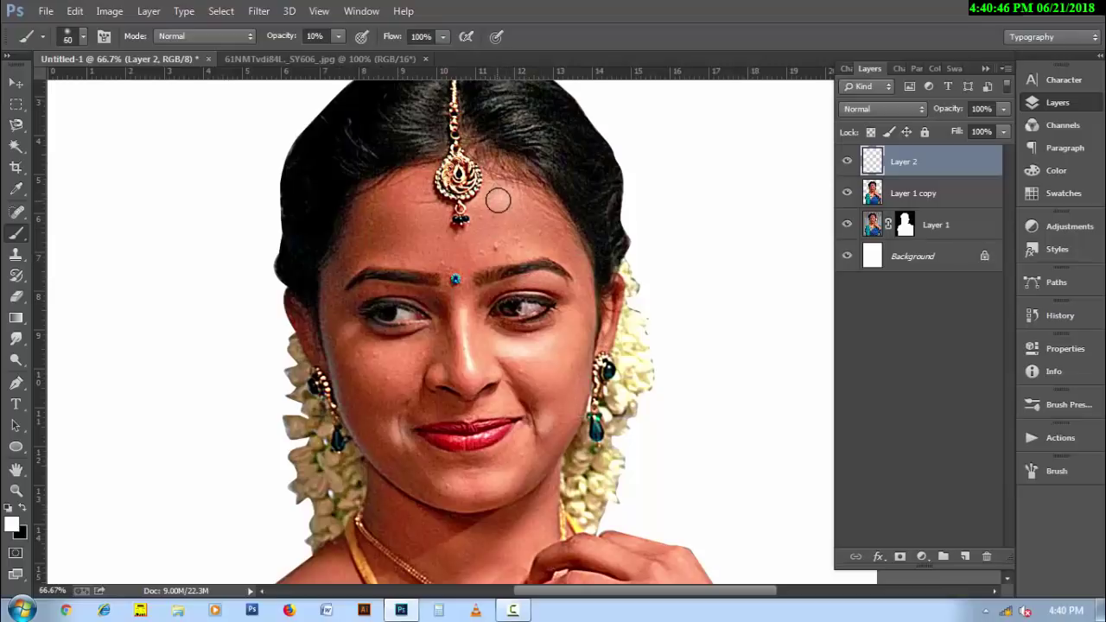
key(bracketright)
key(bracketright)
key(bracketright)
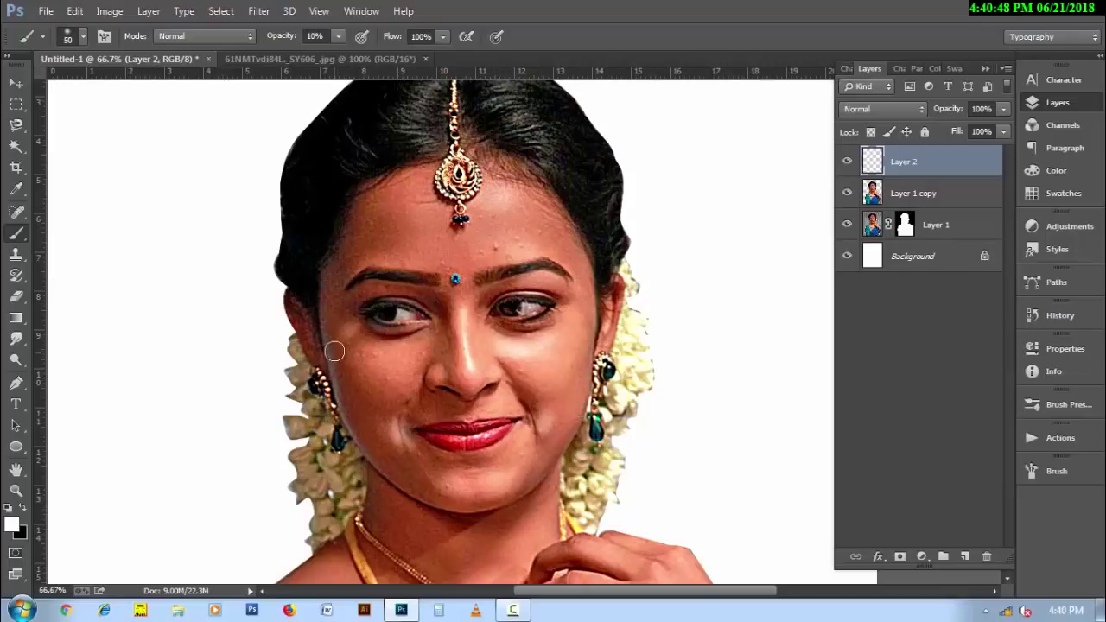
key(bracketleft)
key(bracketleft)
key(bracketleft)
key(bracketleft)
key(bracketleft)
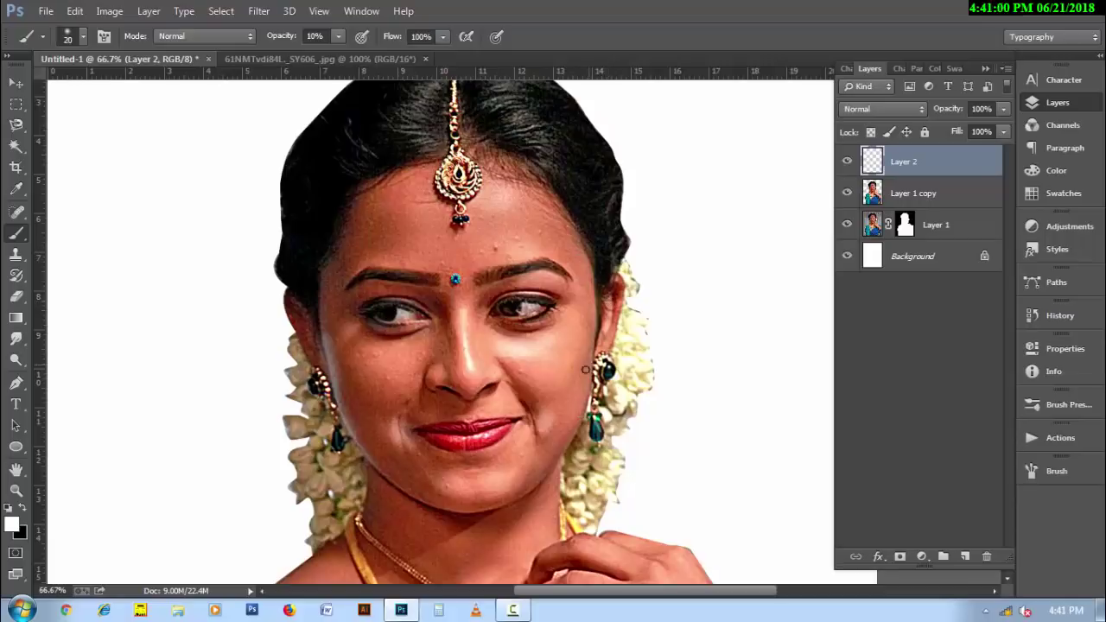
- Pan down to frame the neck, hand and saree, with the brush sized 50–70 px
key(bracketright)
key(bracketright)
key(bracketright)
drag(526, 525, 557, 366)
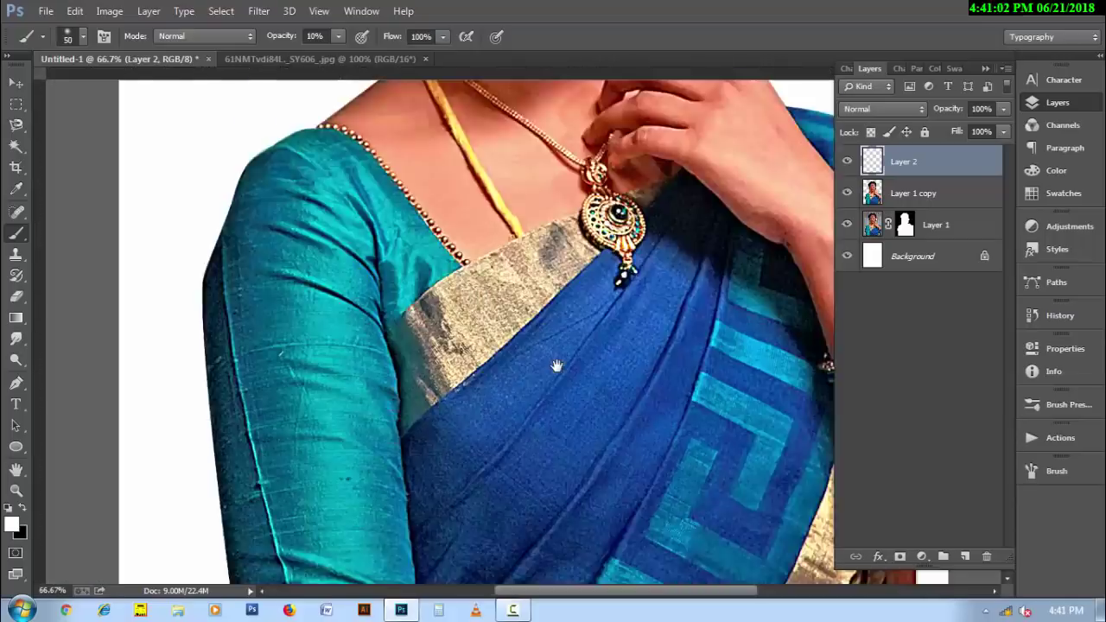
drag(516, 257, 472, 477)
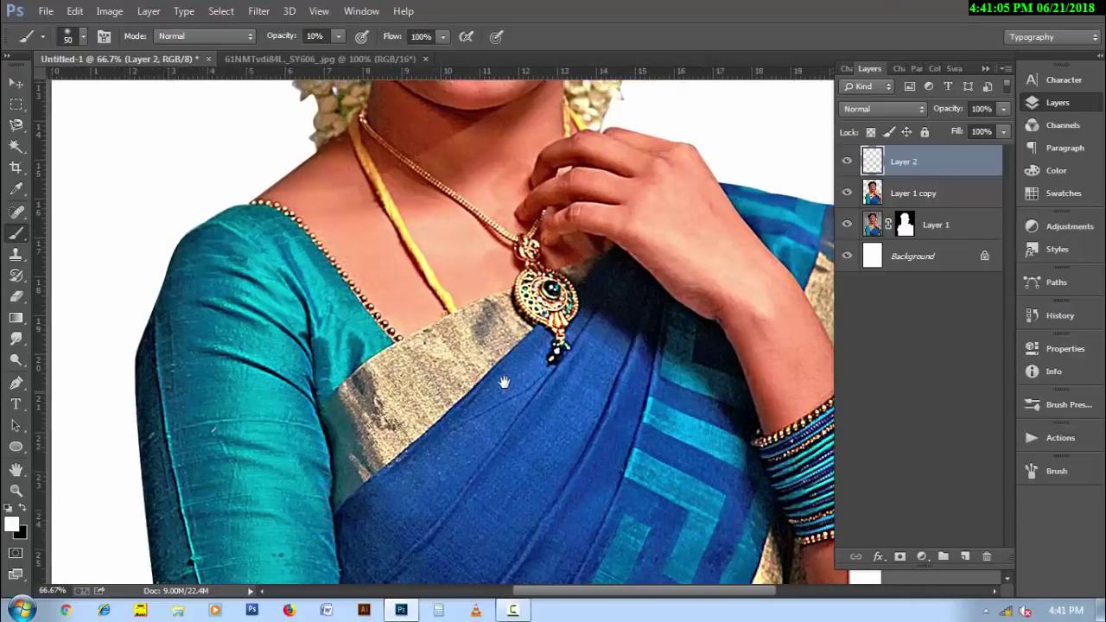
drag(504, 382, 476, 387)
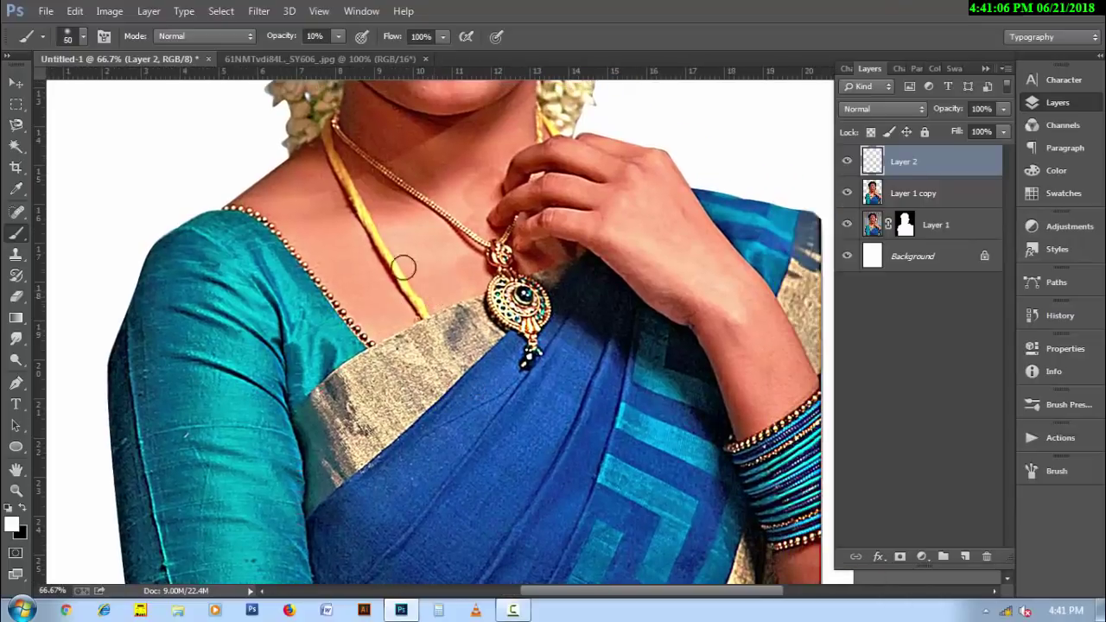
key(bracketright)
key(bracketright)
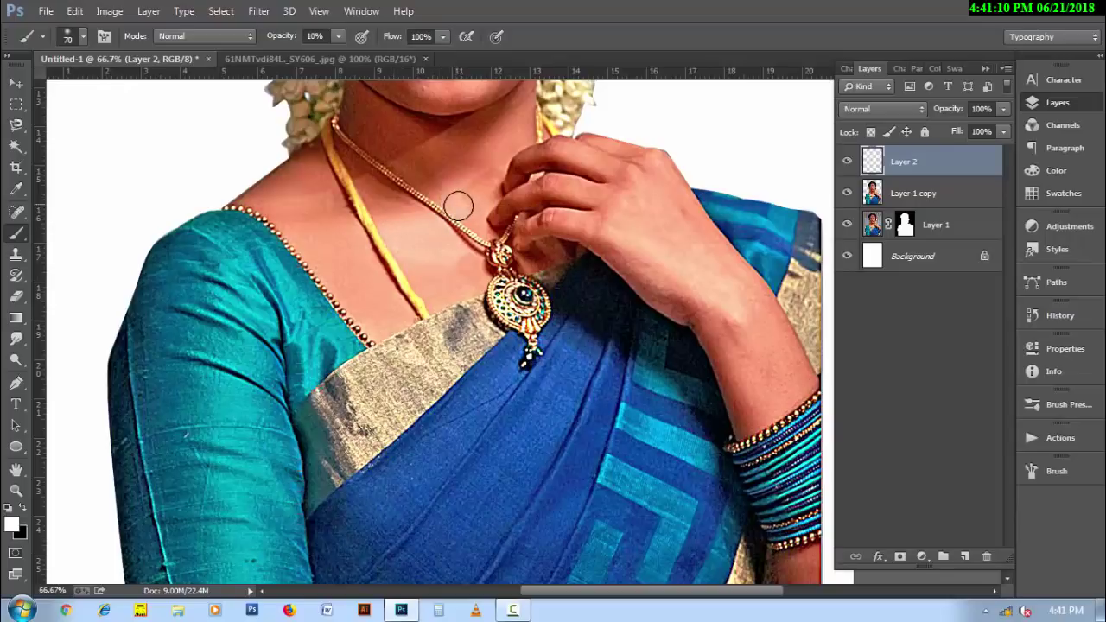
key(bracketleft)
key(bracketleft)
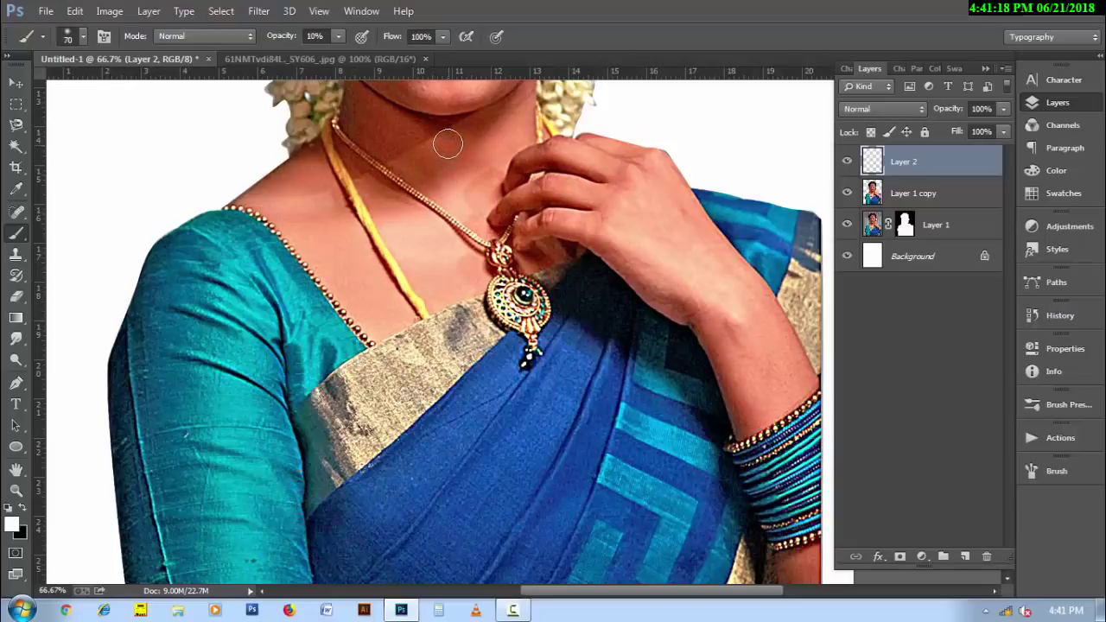
key(bracketright)
key(bracketright)
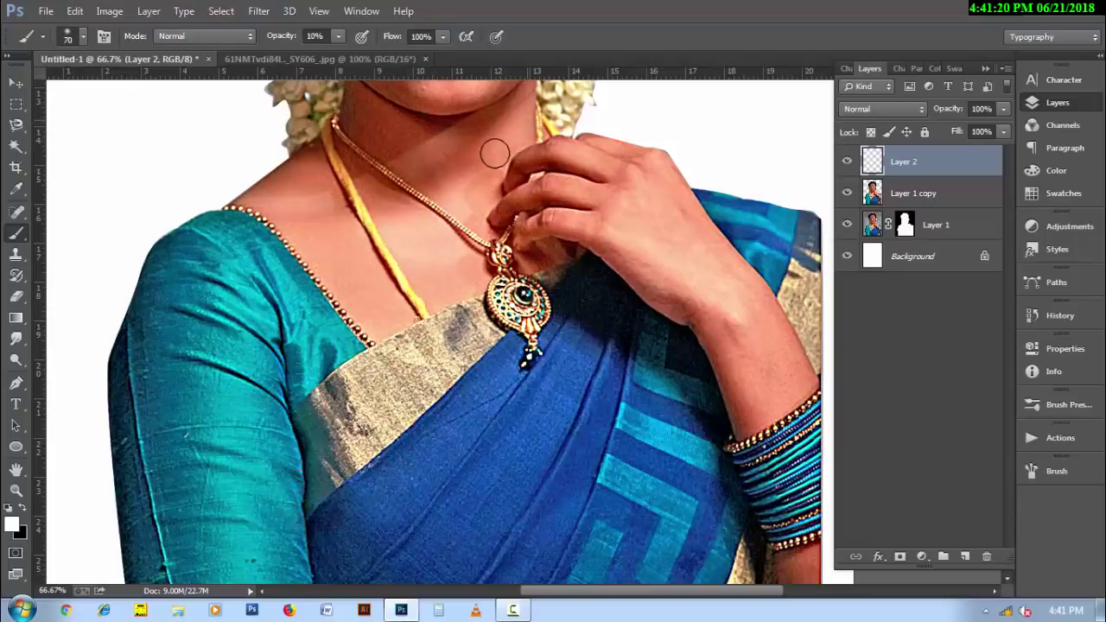
key(bracketleft)
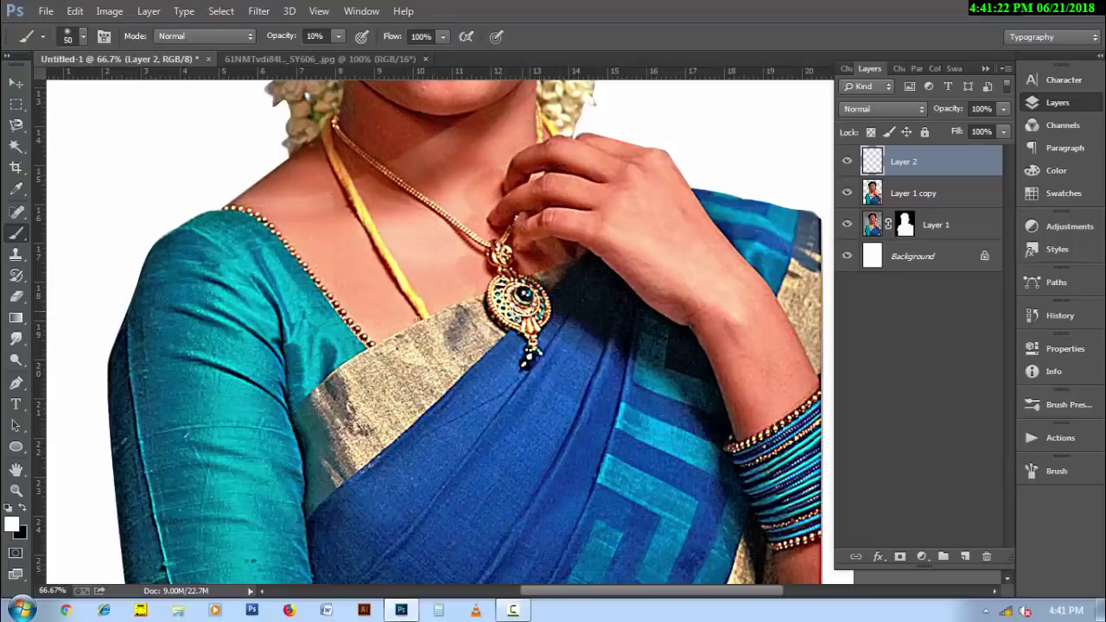
click(513, 610)
click(1027, 553)
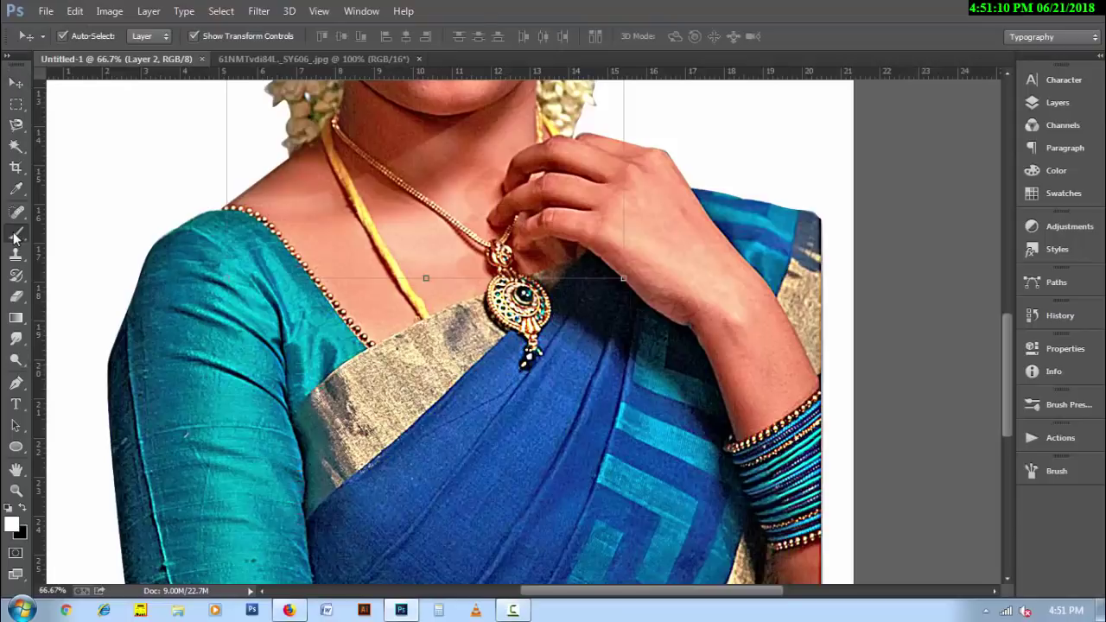
click(15, 235)
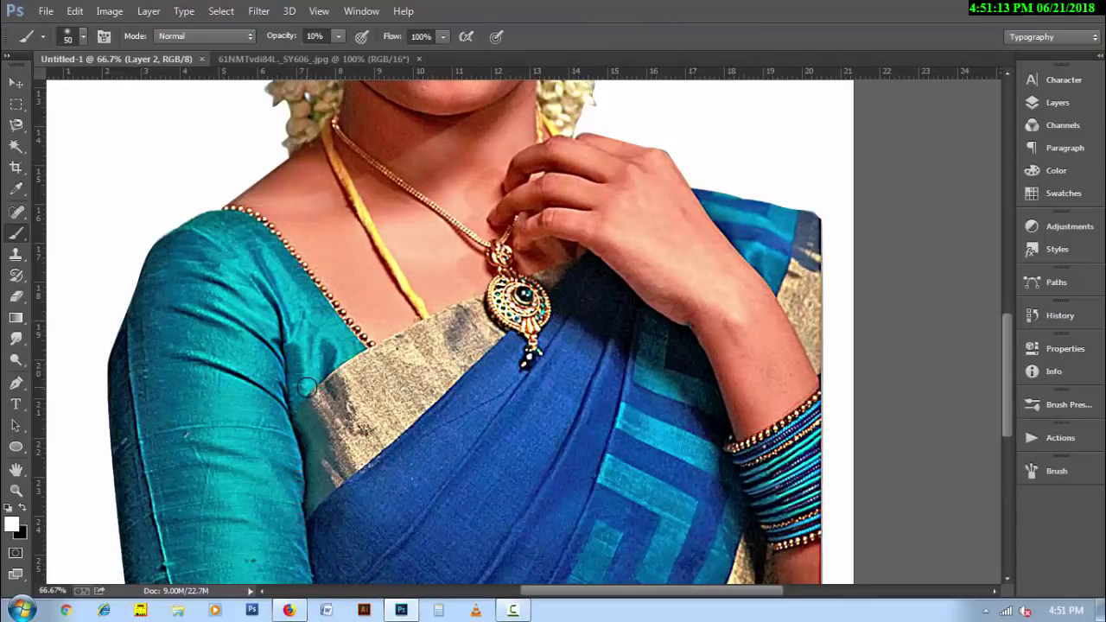
- Paint faint white highlights on the teal blouse, neck and skin above the neckline at 10% opacity
key(bracketleft)
drag(302, 356, 326, 352)
key(bracketleft)
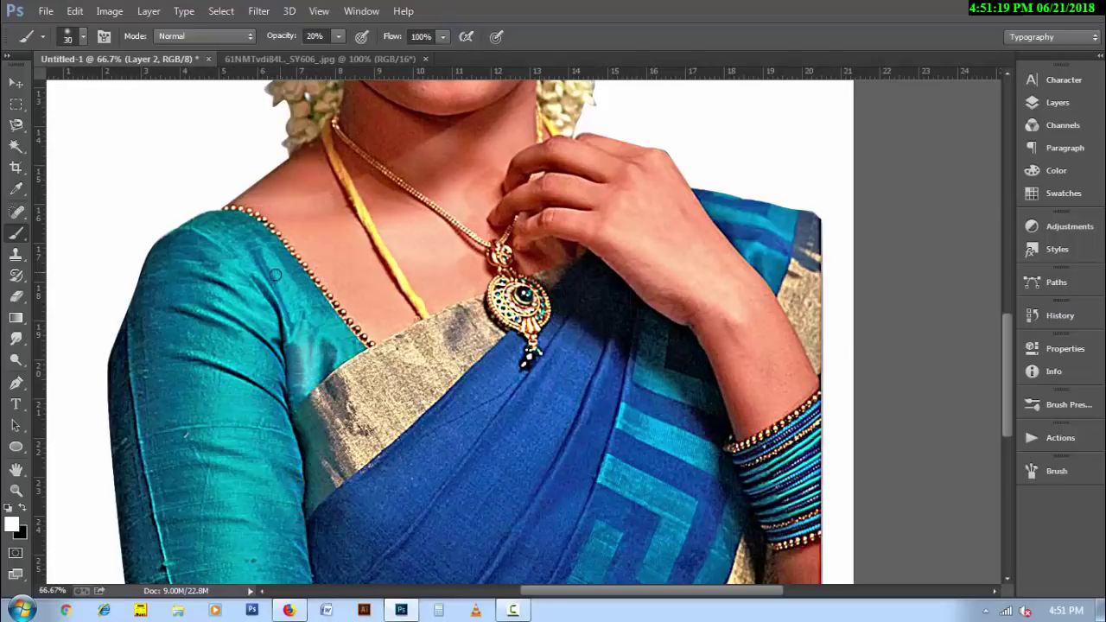
drag(261, 274, 276, 333)
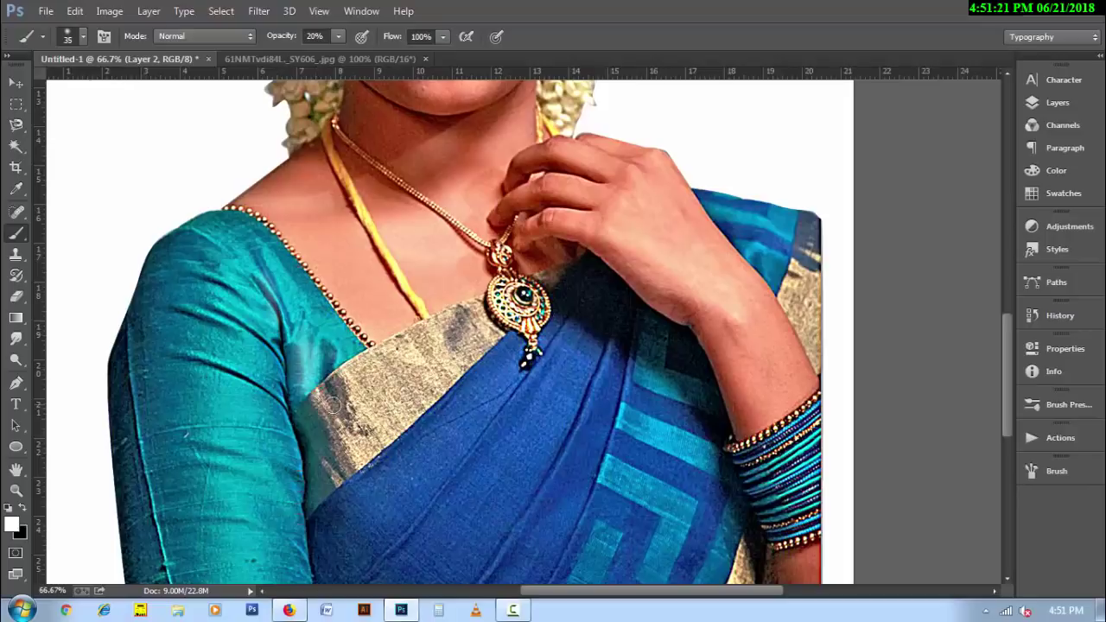
key(bracketright)
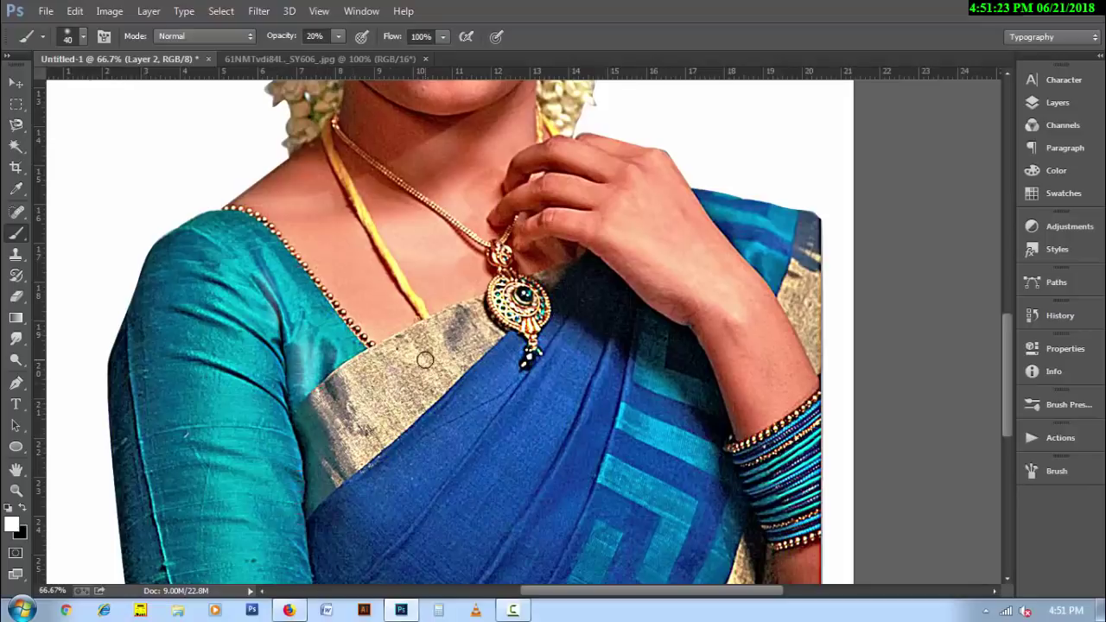
drag(262, 212, 327, 195)
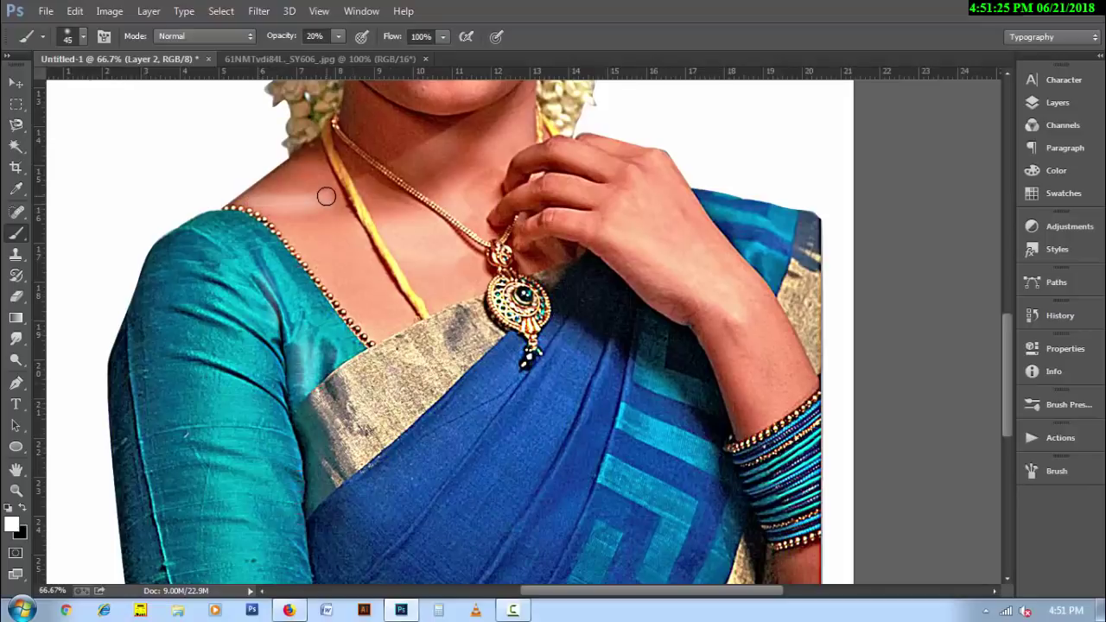
key(bracketright)
key(bracketright)
key(bracketright)
drag(456, 136, 427, 195)
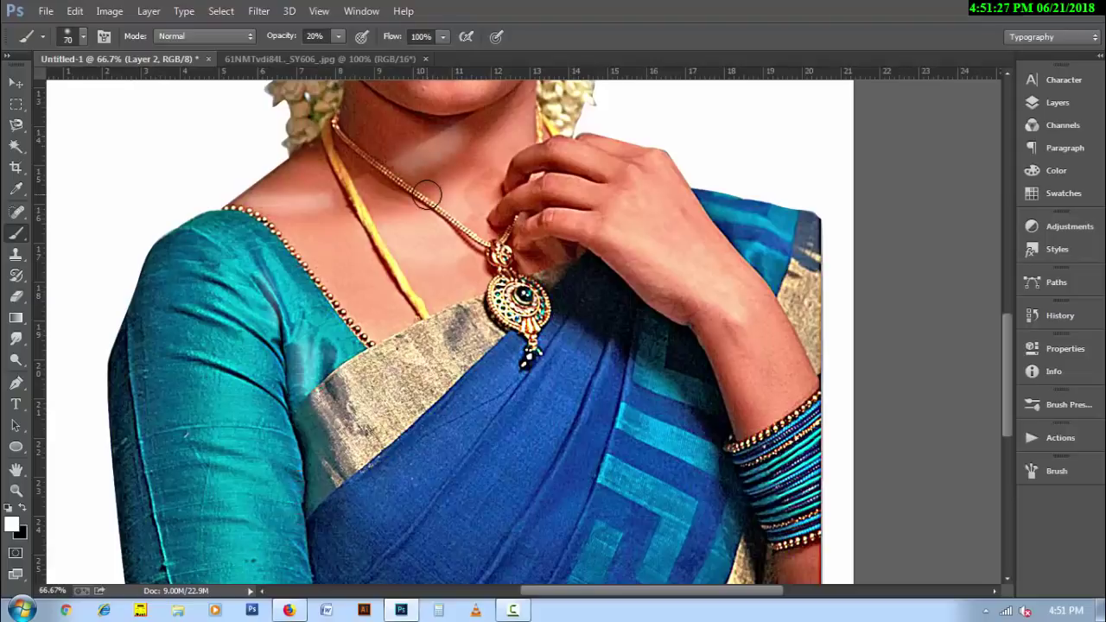
key(1)
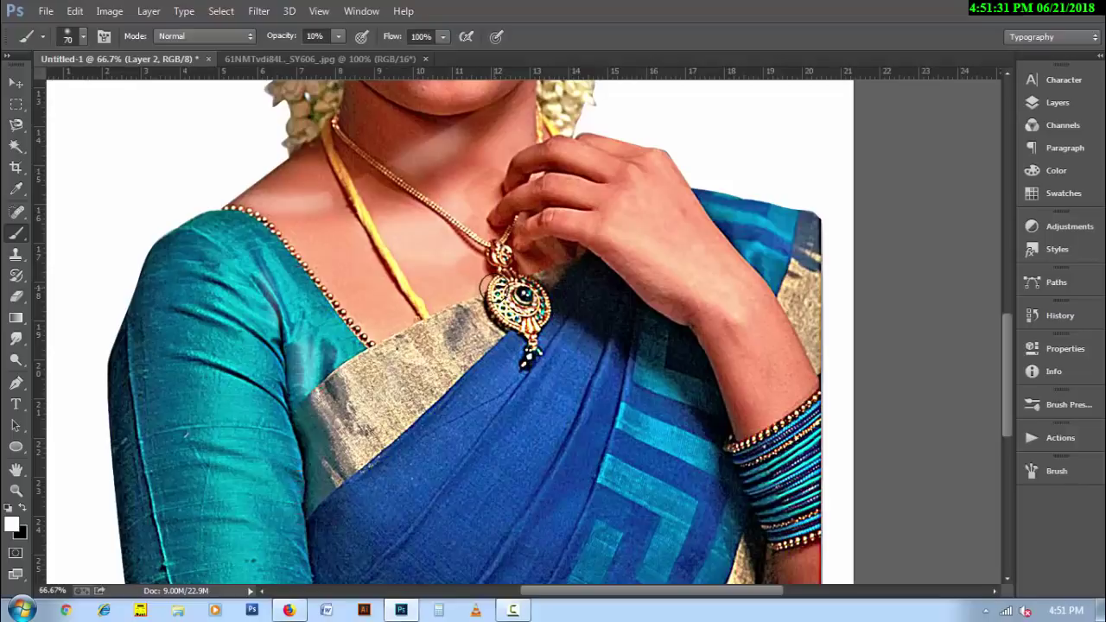
key(bracketleft)
key(bracketleft)
key(bracketleft)
key(bracketleft)
key(bracketleft)
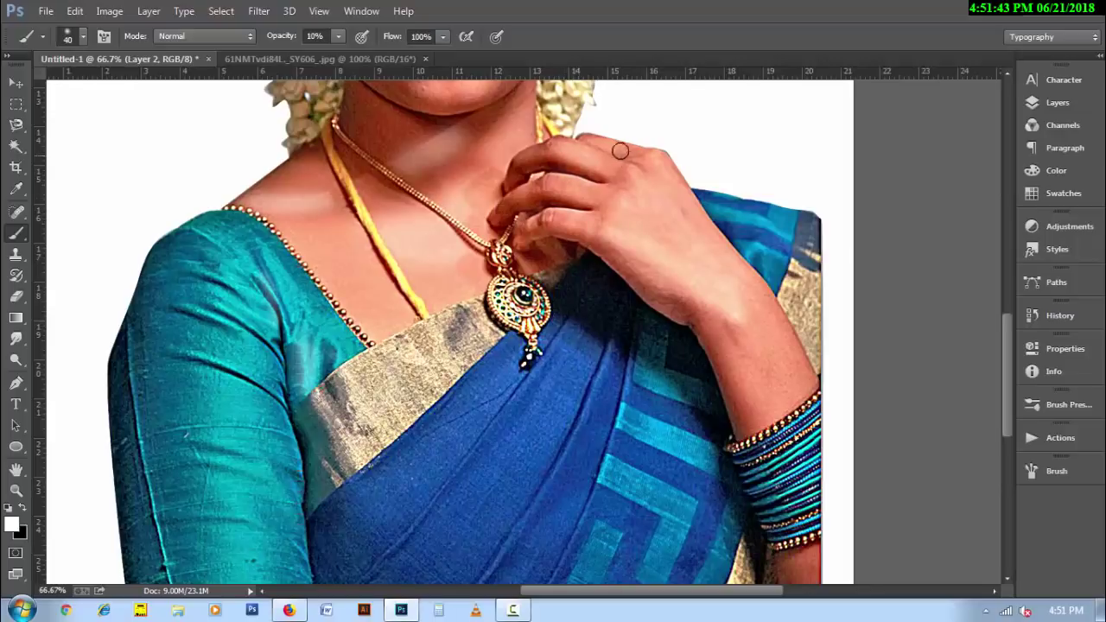
key(bracketright)
key(bracketright)
key(bracketright)
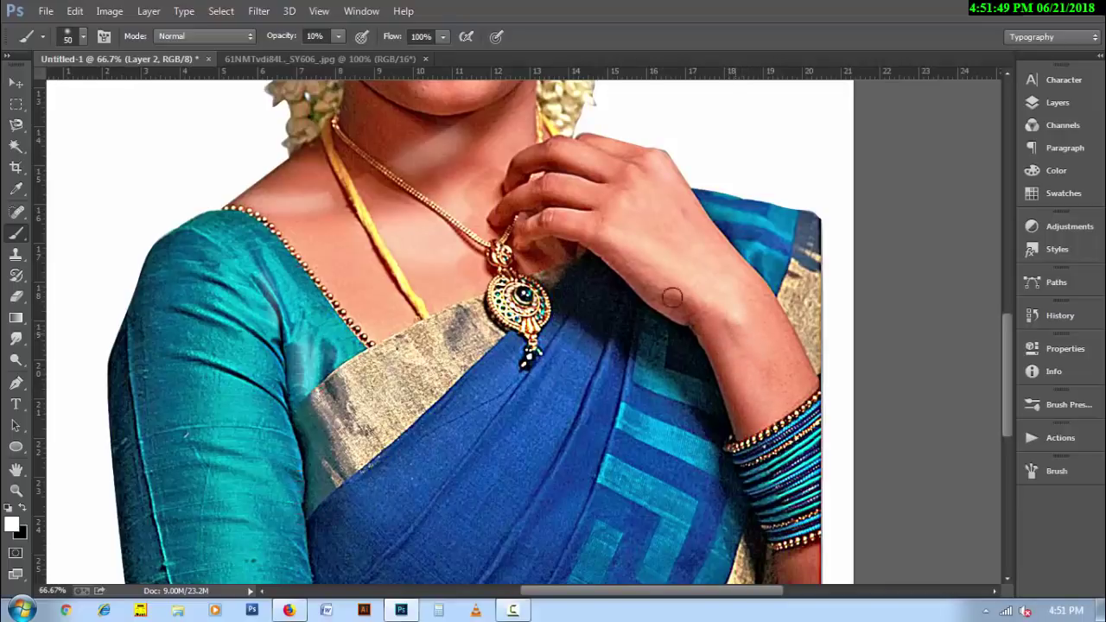
key(bracketleft)
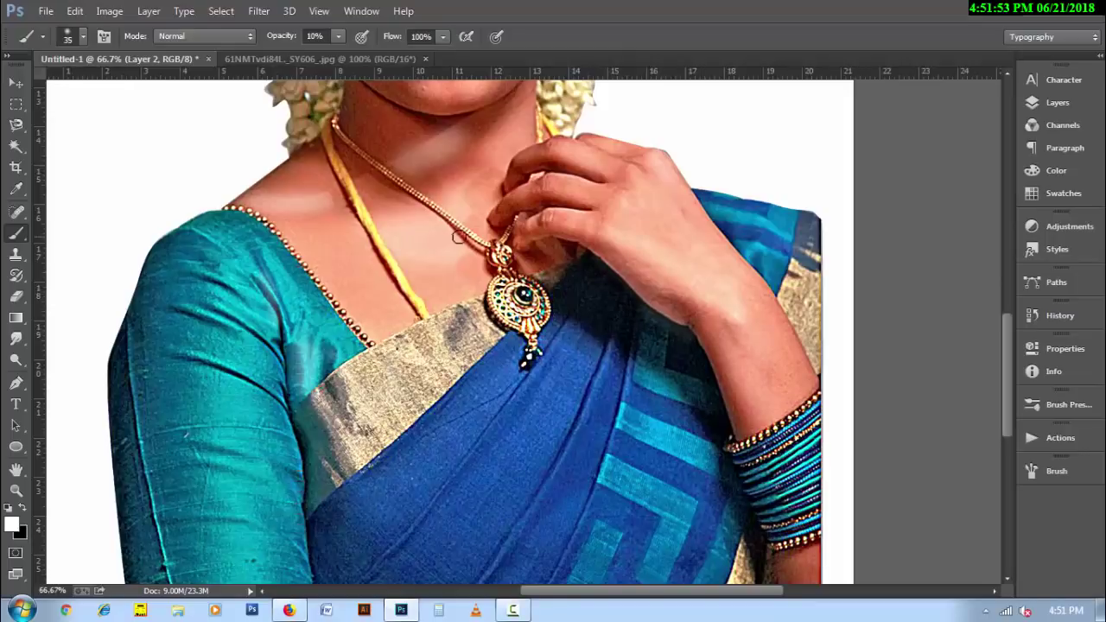
scroll(458, 260, up, 1)
scroll(459, 352, up, 4)
scroll(459, 356, up, 2)
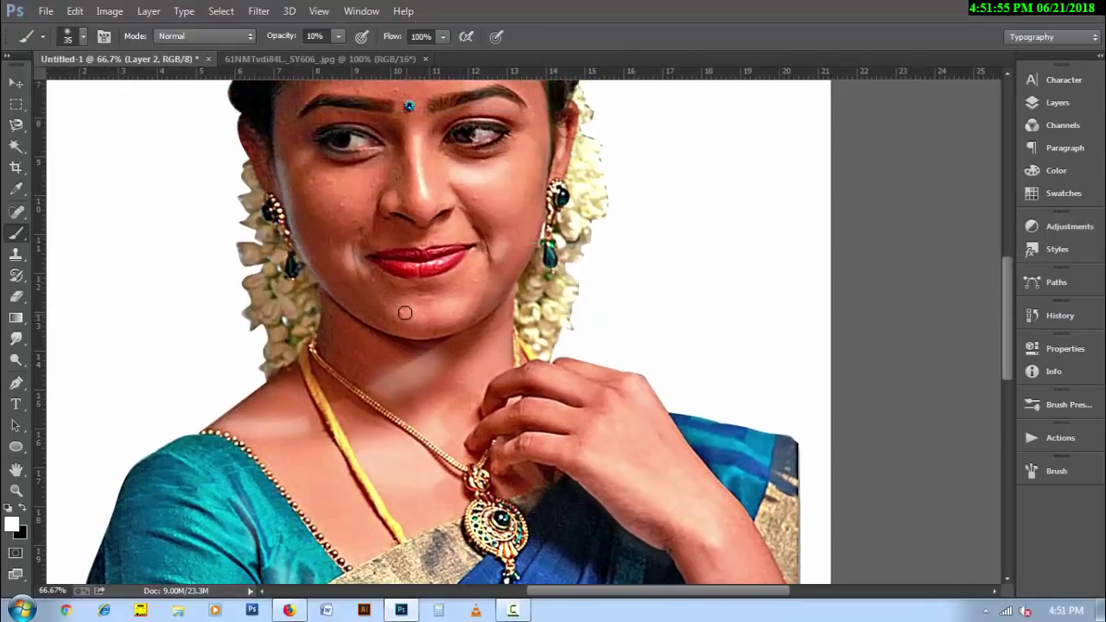
key(bracketright)
key(bracketleft)
key(bracketleft)
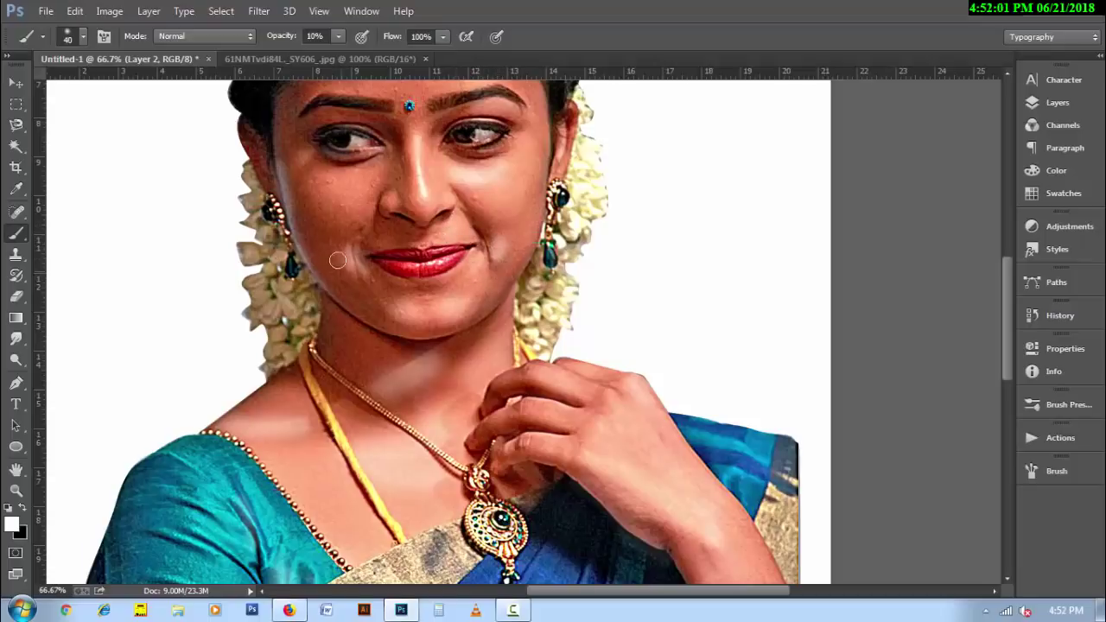
key(bracketright)
key(bracketright)
key(bracketright)
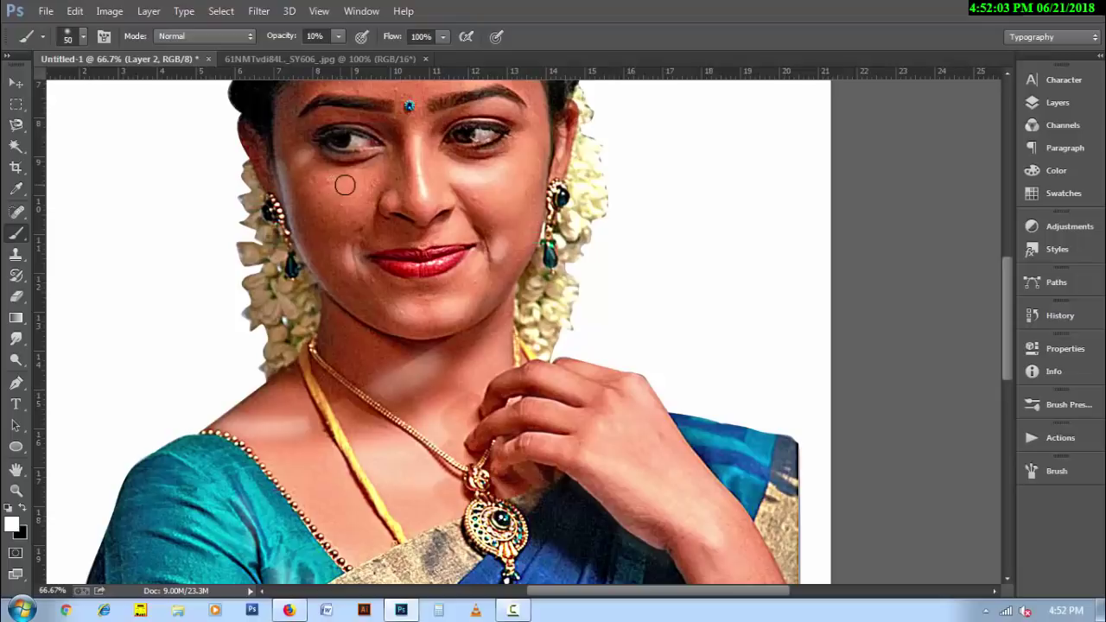
key(bracketleft)
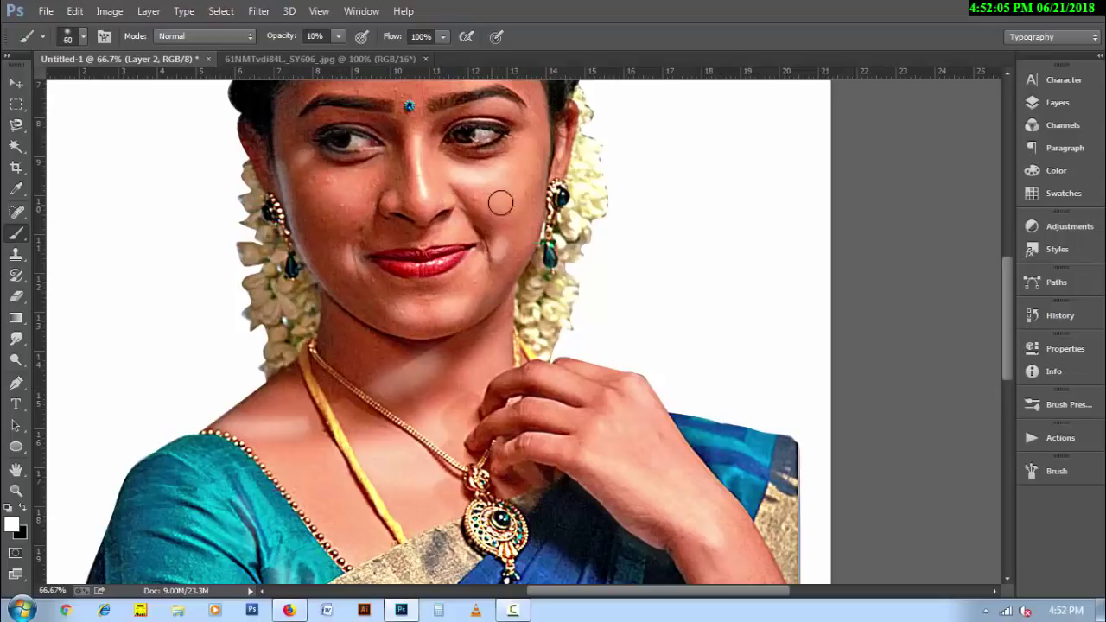
scroll(553, 224, up, 3)
scroll(536, 346, up, 3)
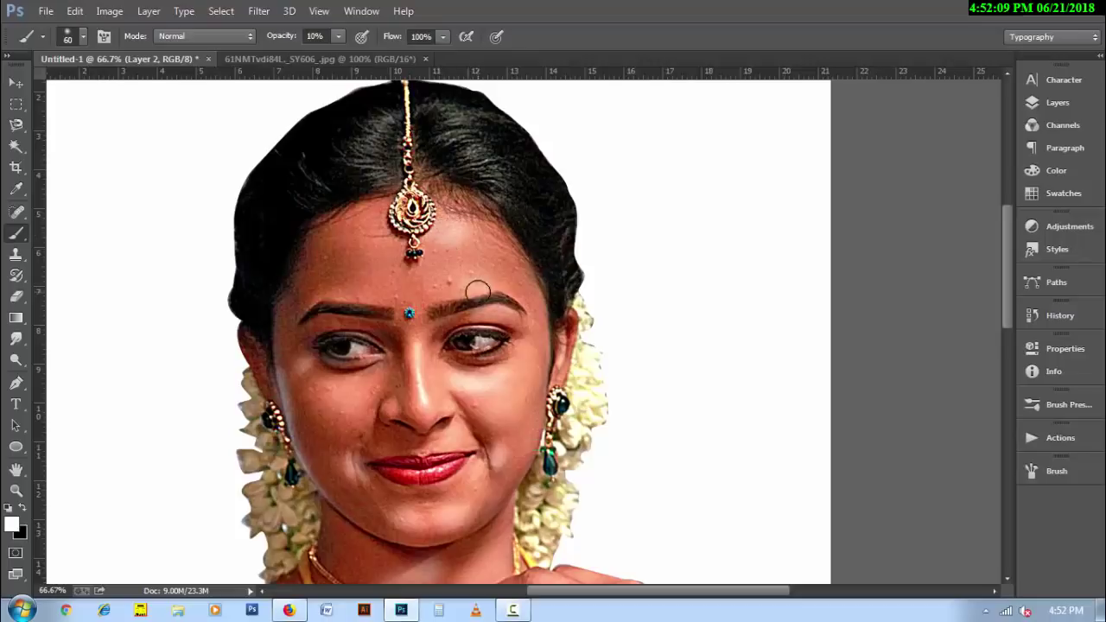
key(bracketleft)
key(bracketleft)
key(bracketleft)
key(bracketleft)
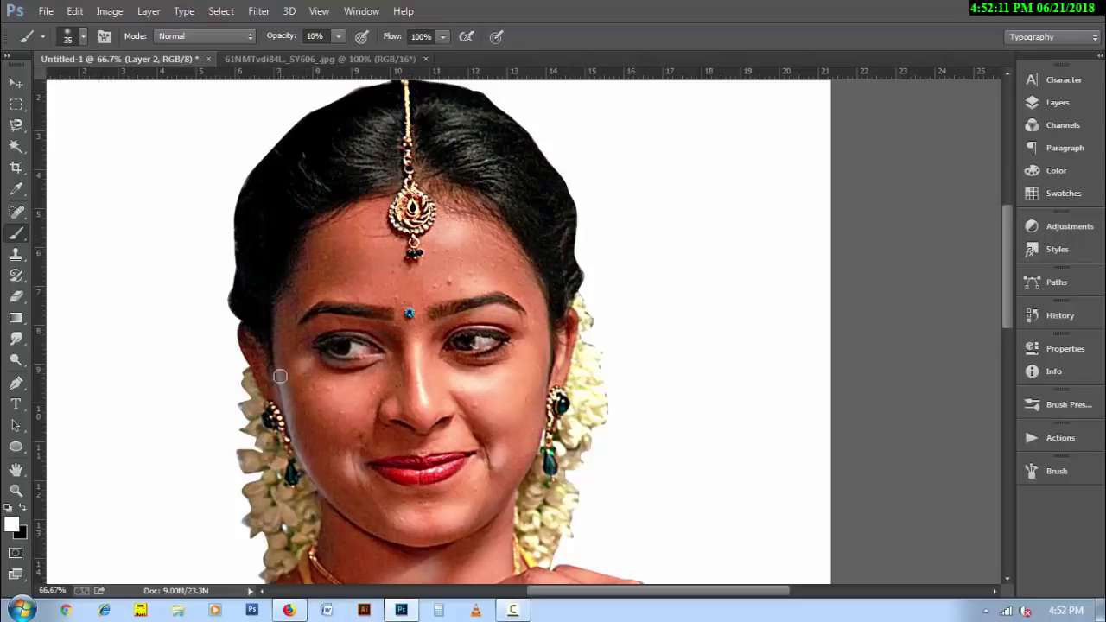
key(bracketleft)
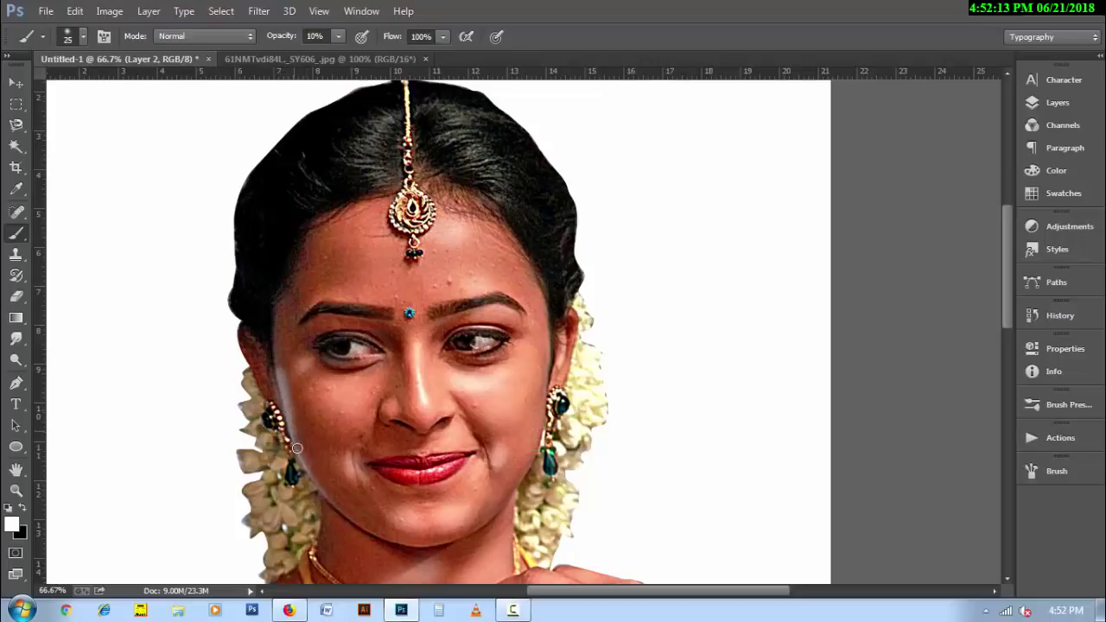
key(bracketleft)
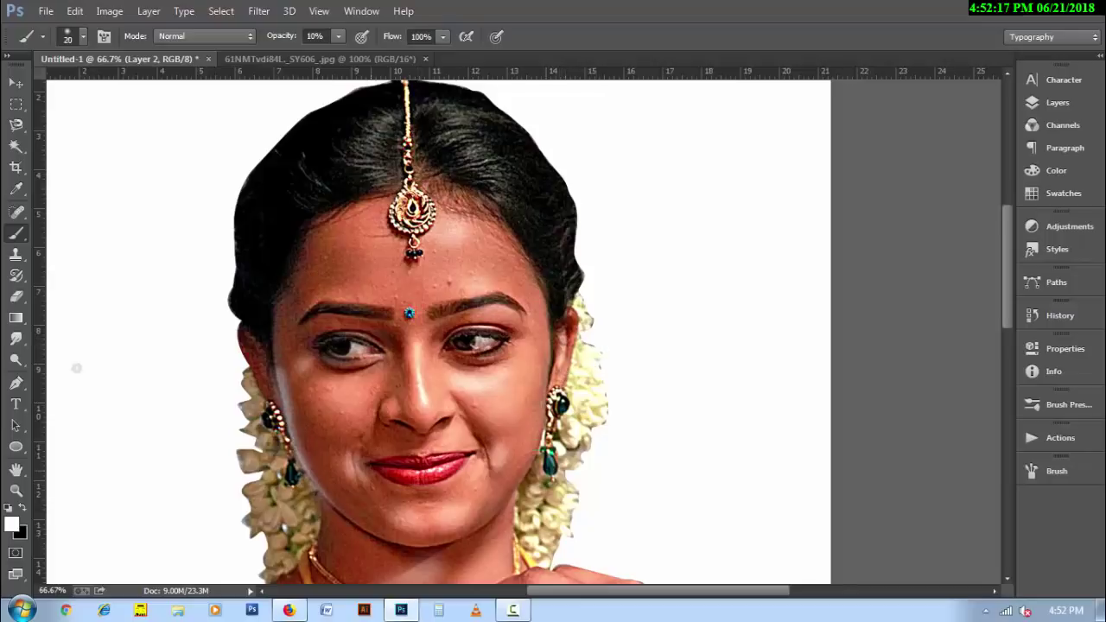
- Place the grey texture above Layer 1 and scale it to fill the canvas
click(1057, 104)
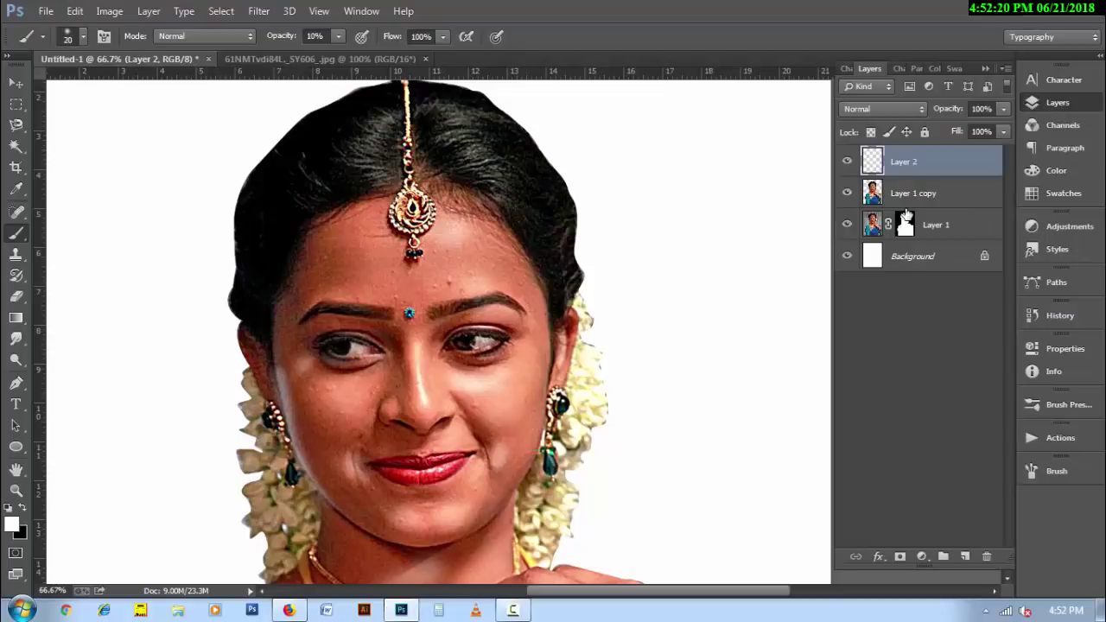
click(903, 201)
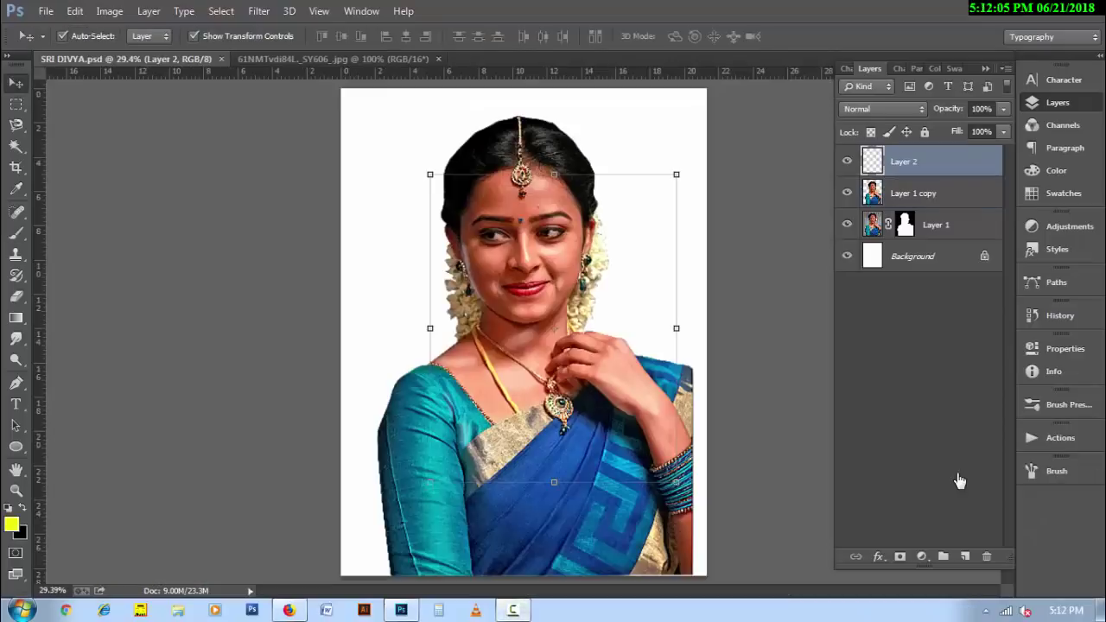
click(968, 229)
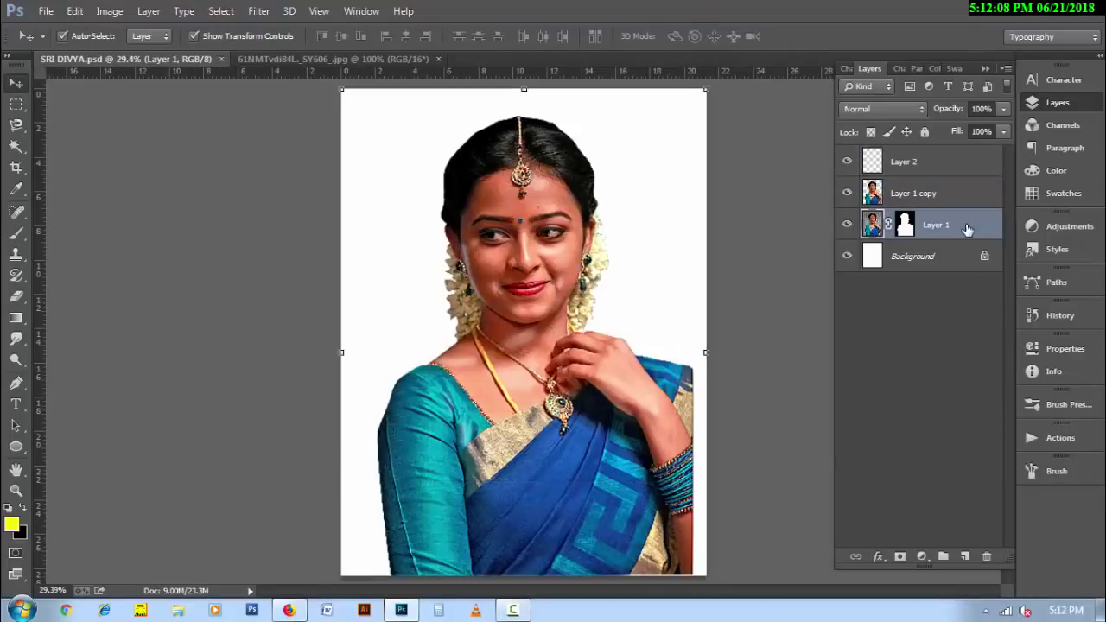
click(342, 57)
drag(553, 235, 448, 184)
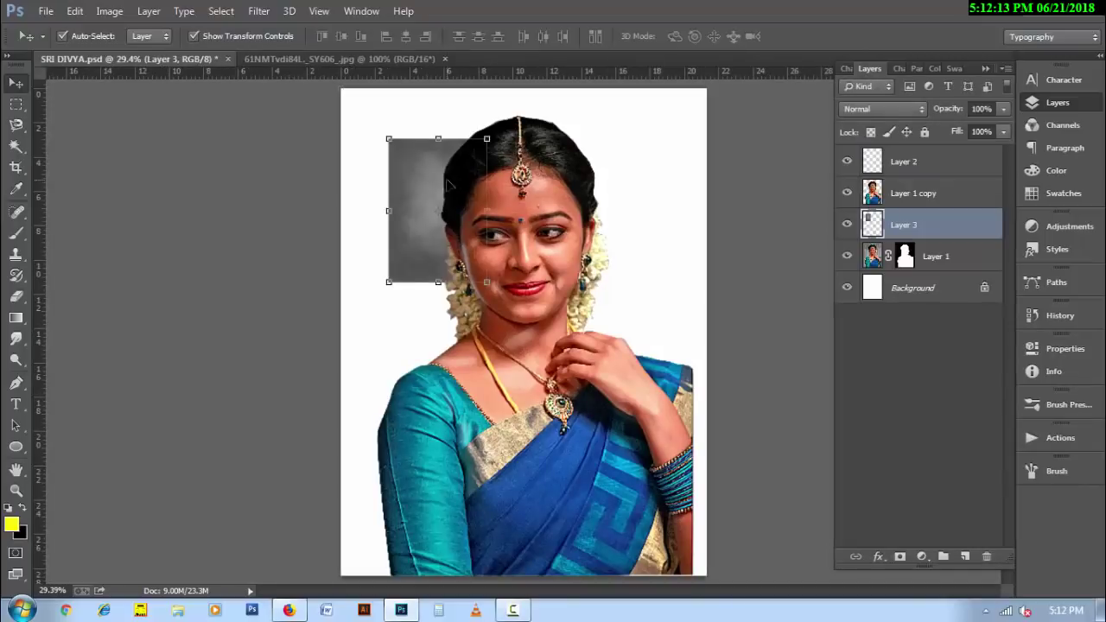
drag(387, 139, 342, 89)
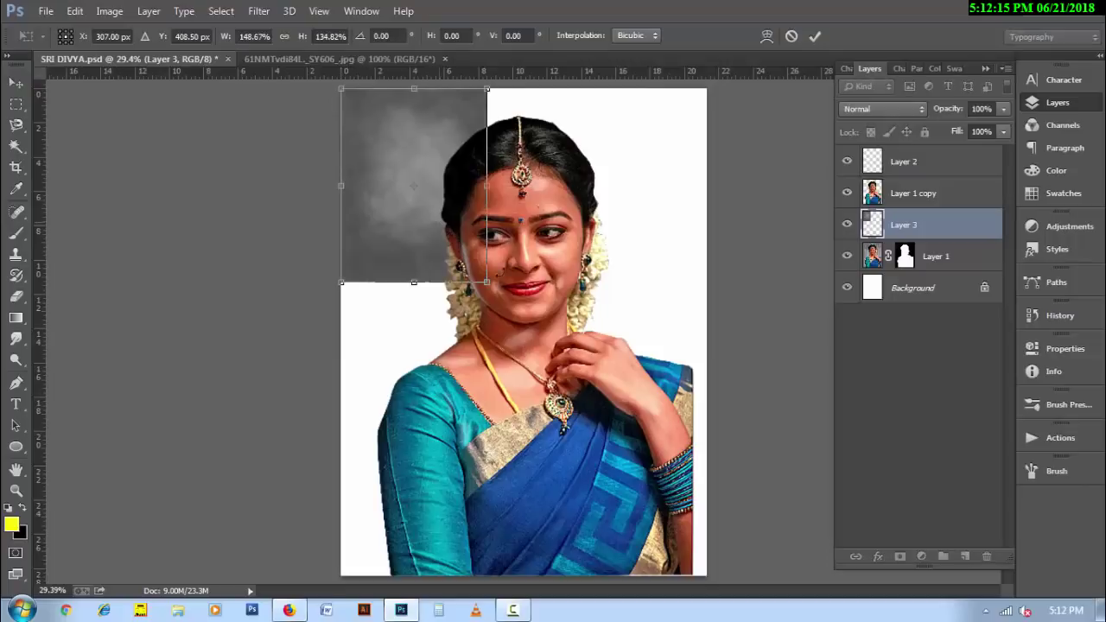
drag(488, 283, 712, 499)
key(Return)
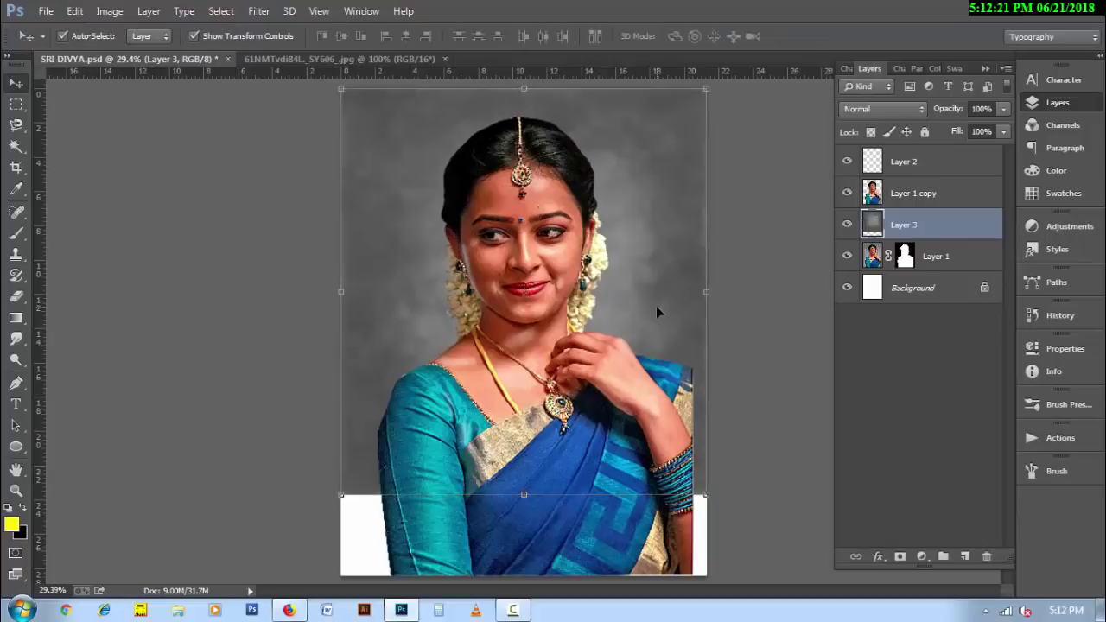
- Crop the canvas bottom edge upward and add an empty Layer 4
key(c)
drag(529, 572, 534, 535)
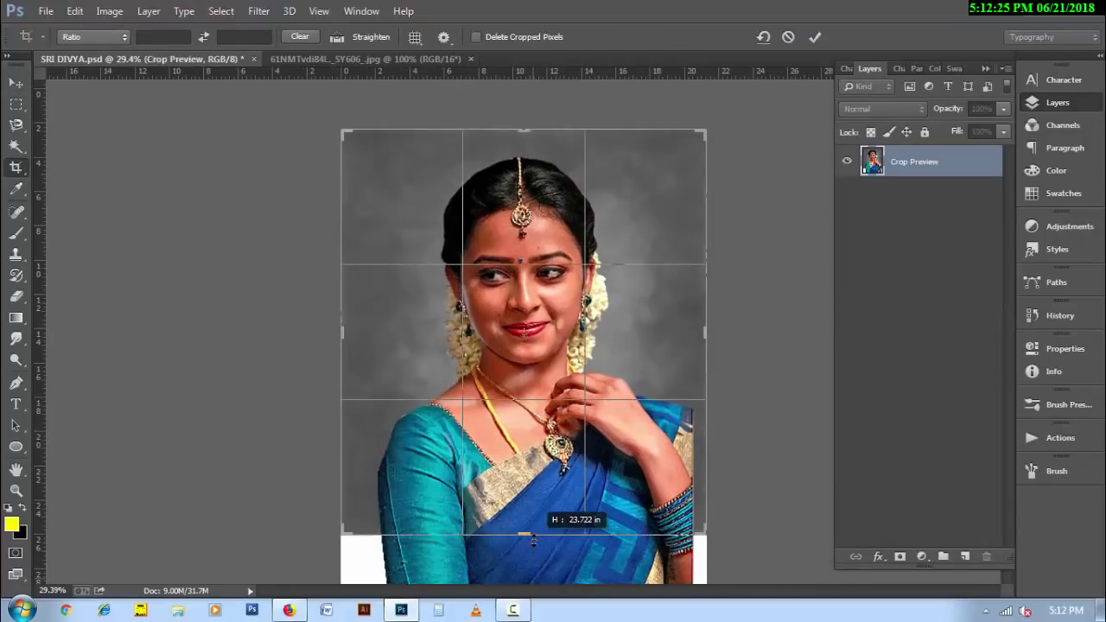
click(813, 38)
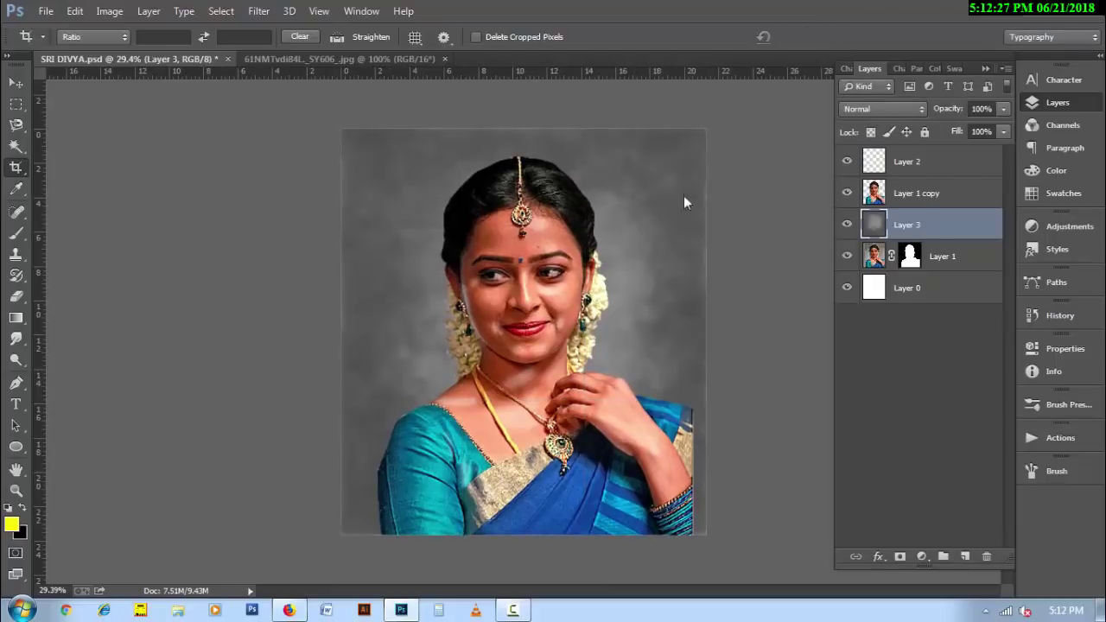
click(965, 556)
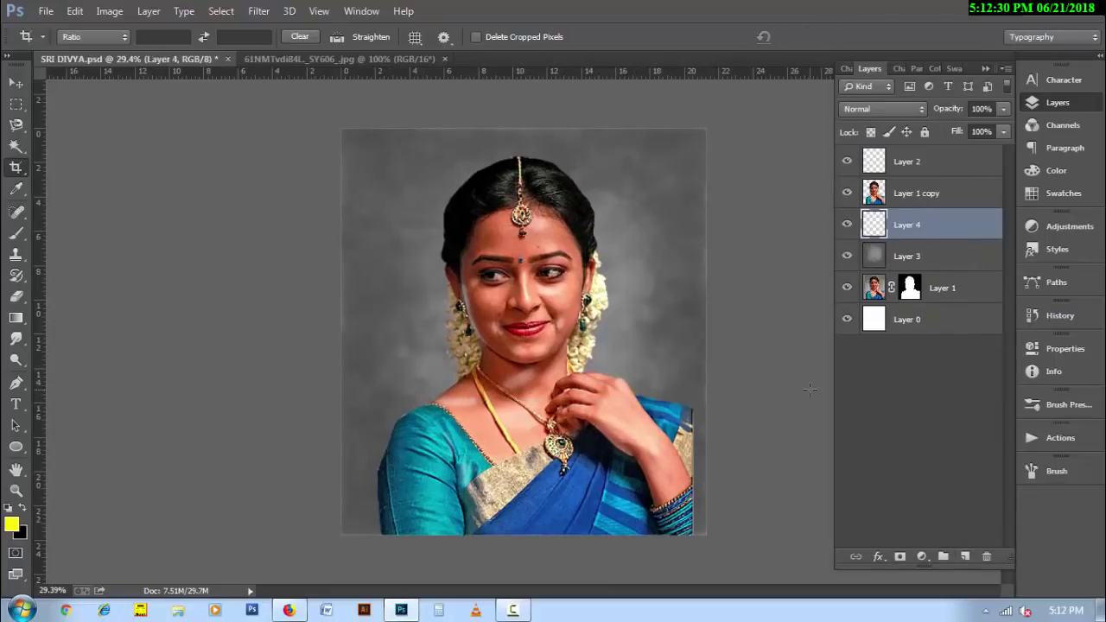
- With a 600 px white brush at 100% opacity, paint a glow on both sides of the head
click(16, 234)
key(d)
key(x)
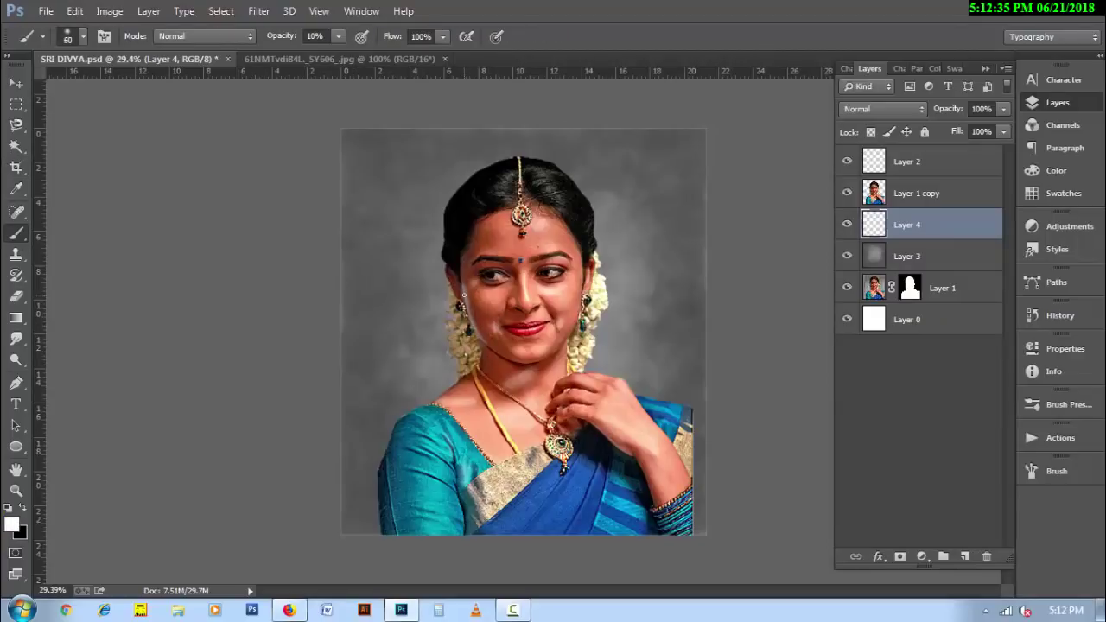
key(bracketright)
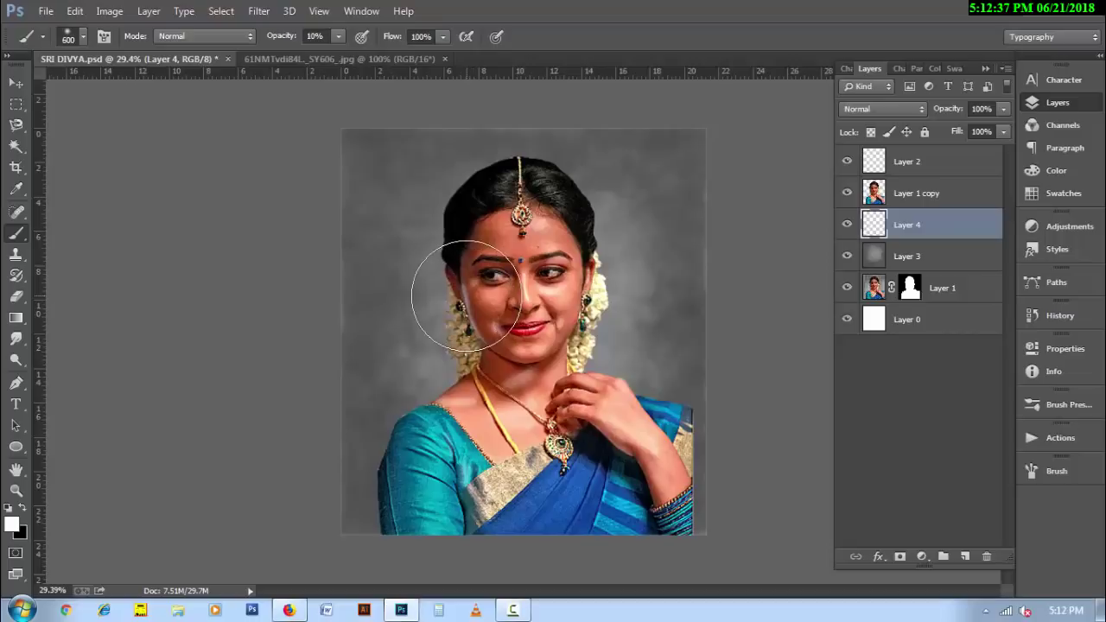
key(0)
drag(467, 281, 467, 316)
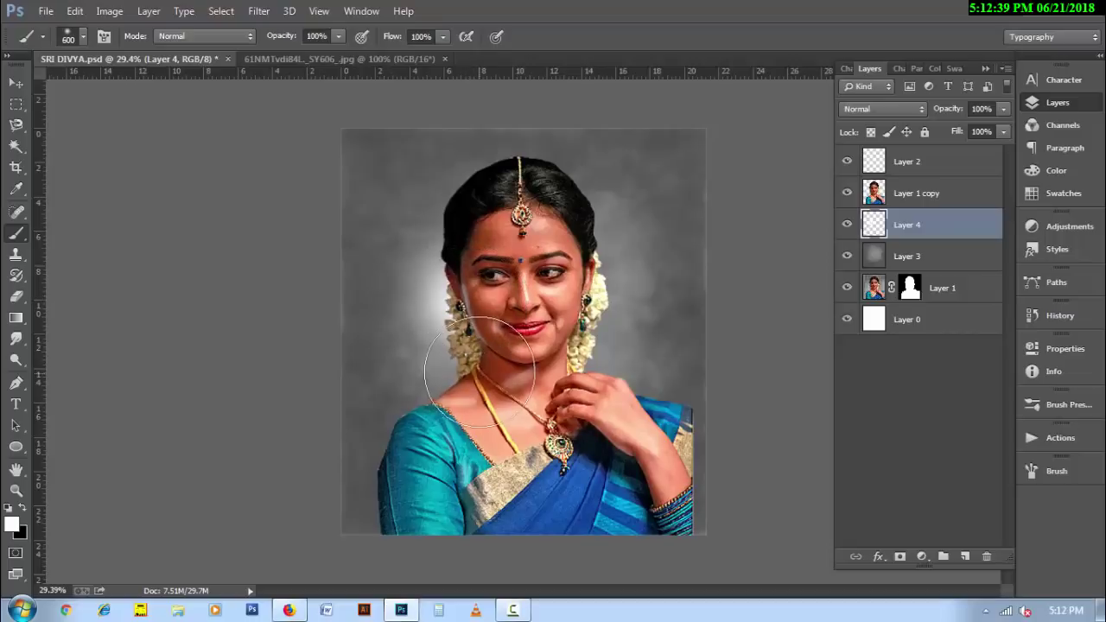
click(427, 357)
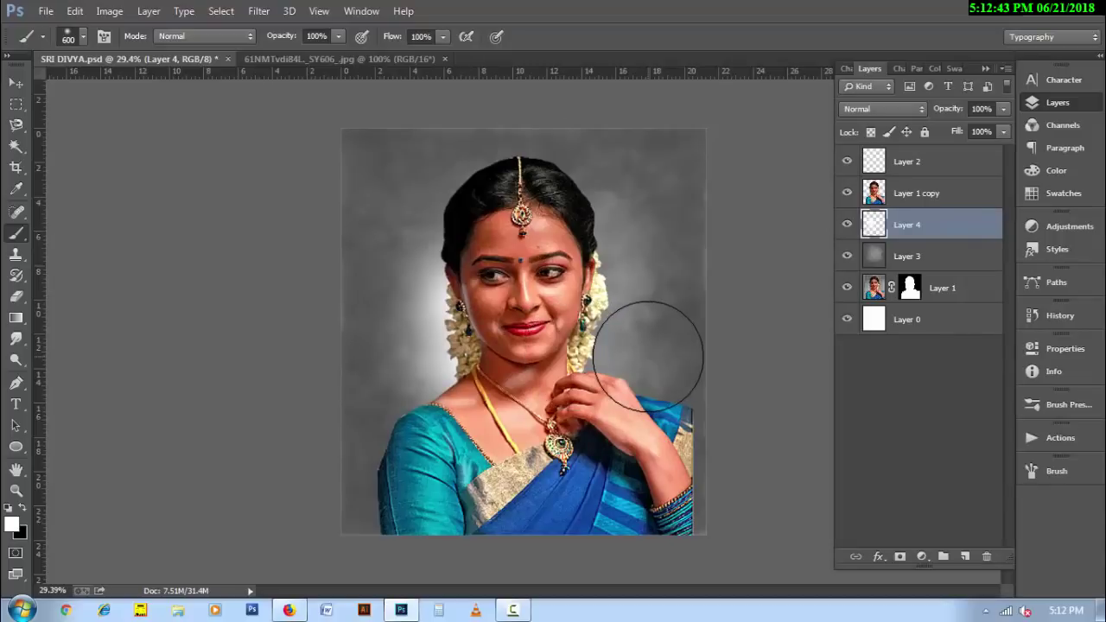
drag(617, 284, 613, 337)
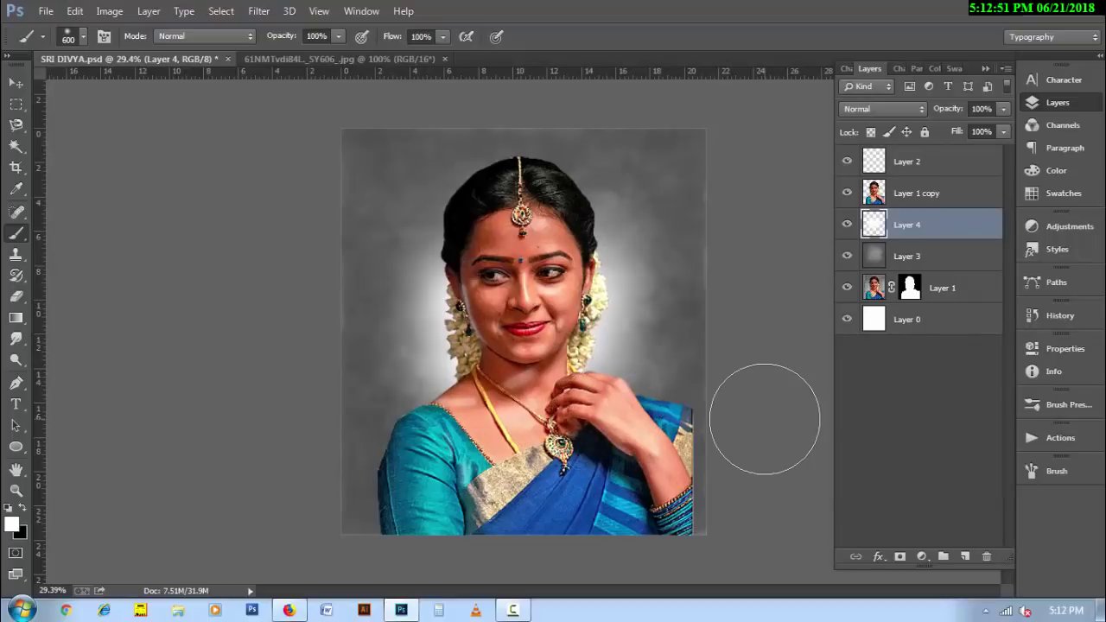
key(ctrl+plus)
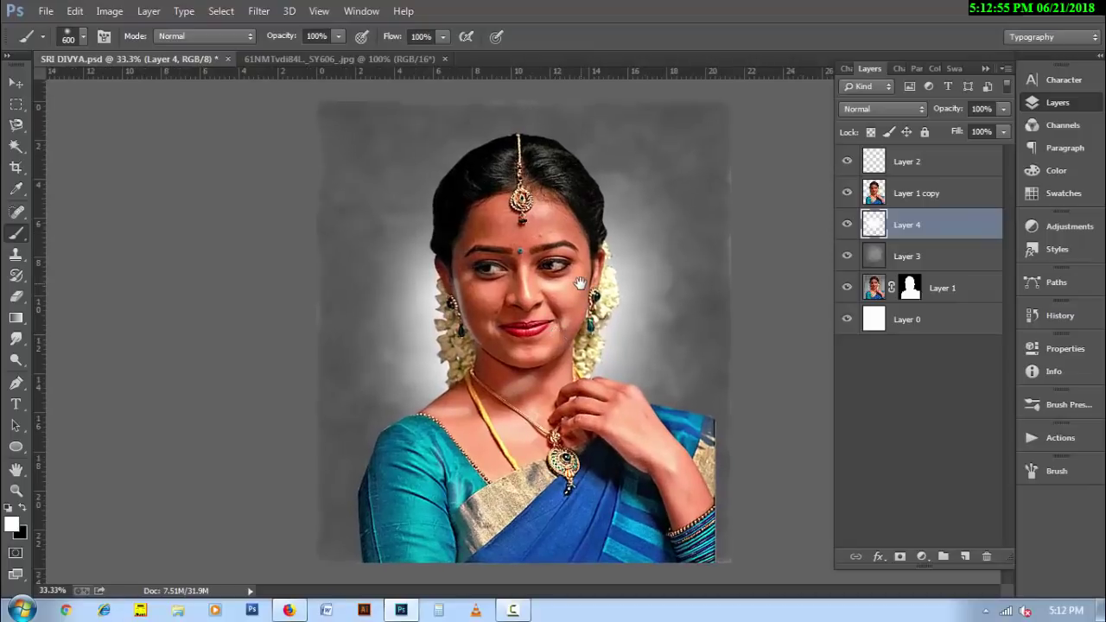
key(ctrl+plus)
key(ctrl+plus)
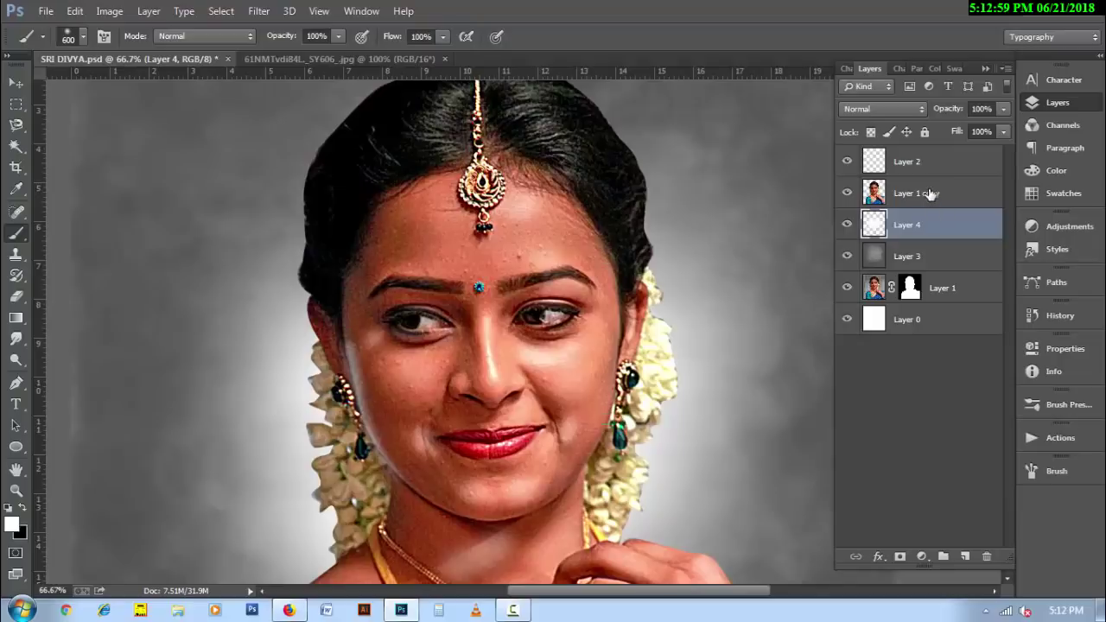
- Select the Layer 1 copy layer with the Move tool active
click(513, 610)
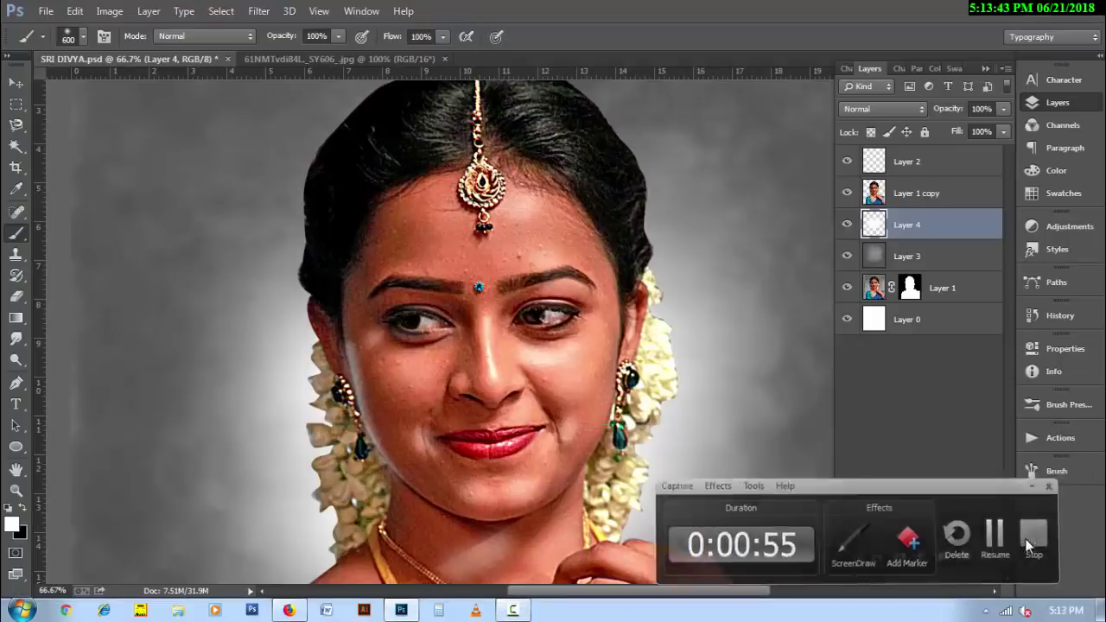
click(1032, 542)
click(963, 165)
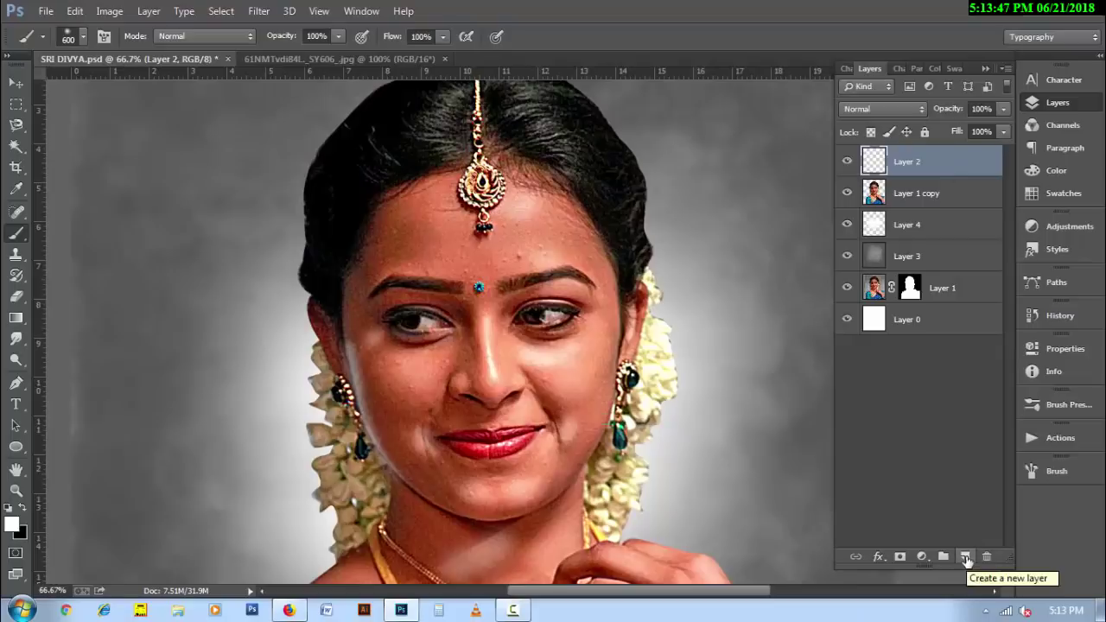
click(16, 84)
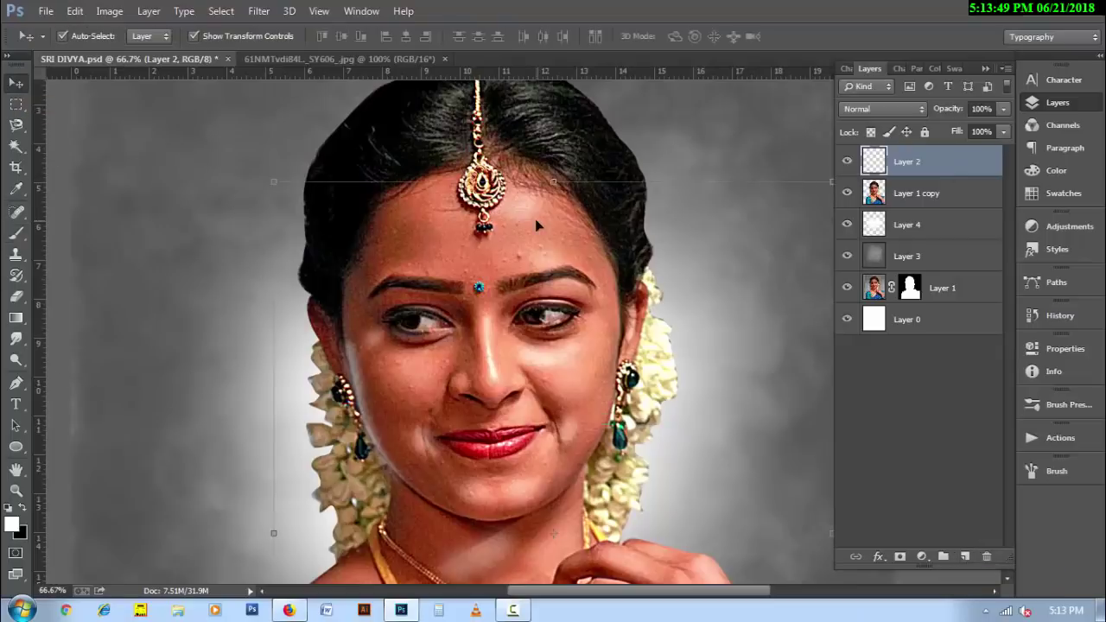
click(901, 197)
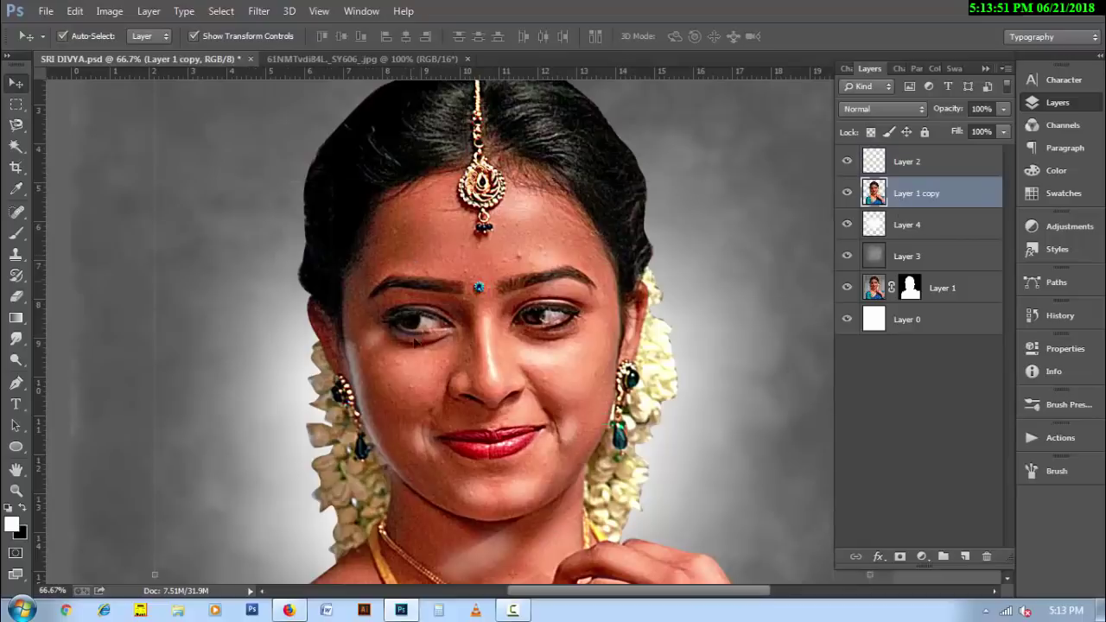
- Select the portrait's highlights with Color Range, then select Layer 2
click(224, 12)
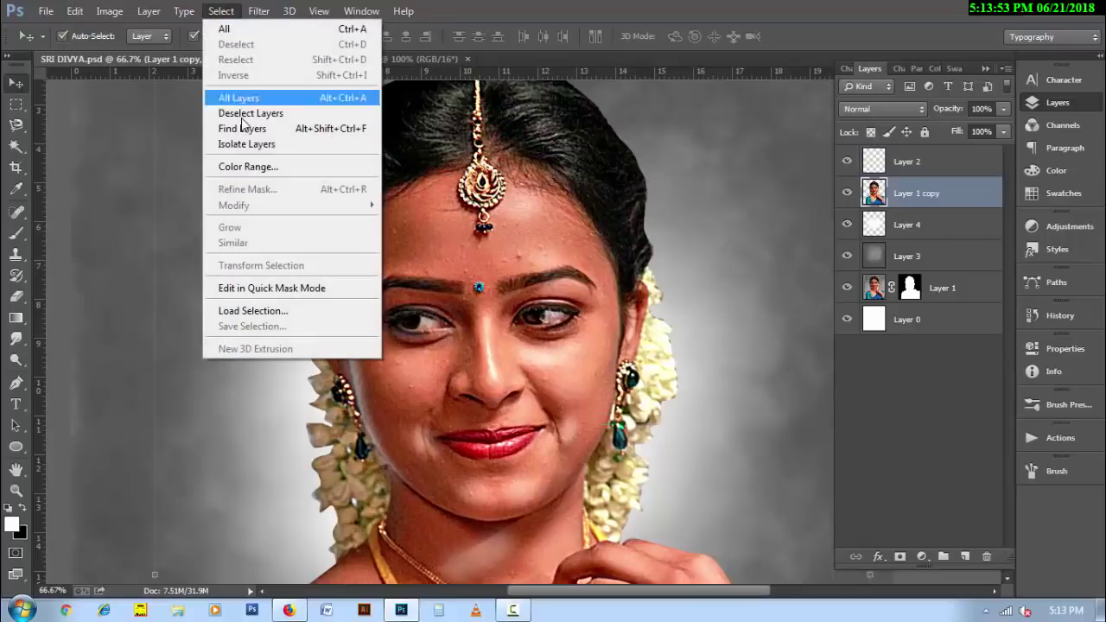
click(249, 167)
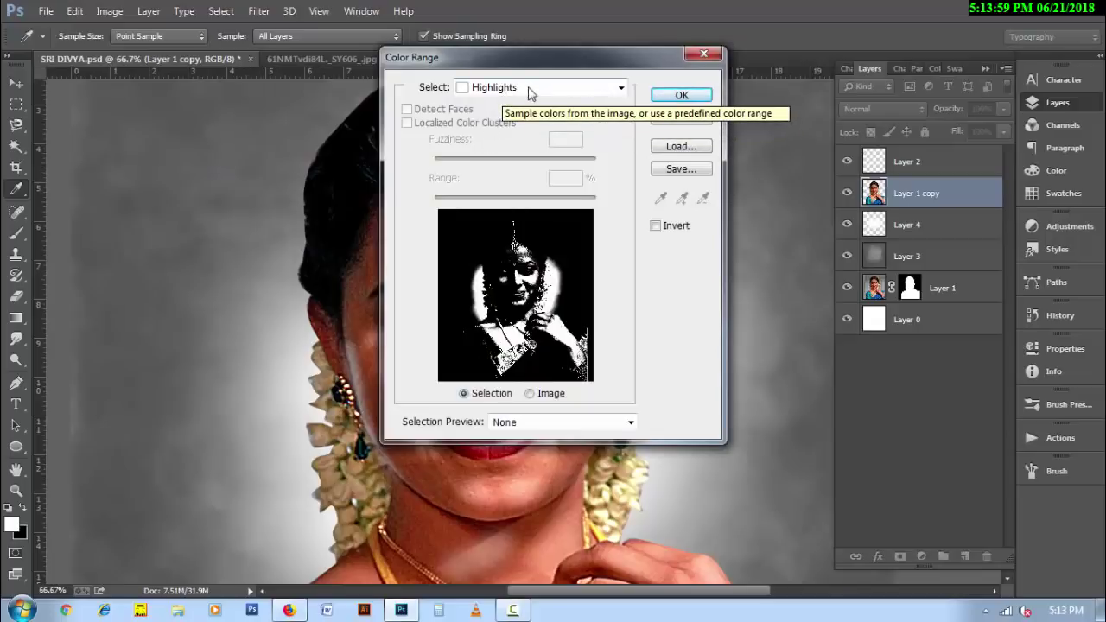
click(681, 97)
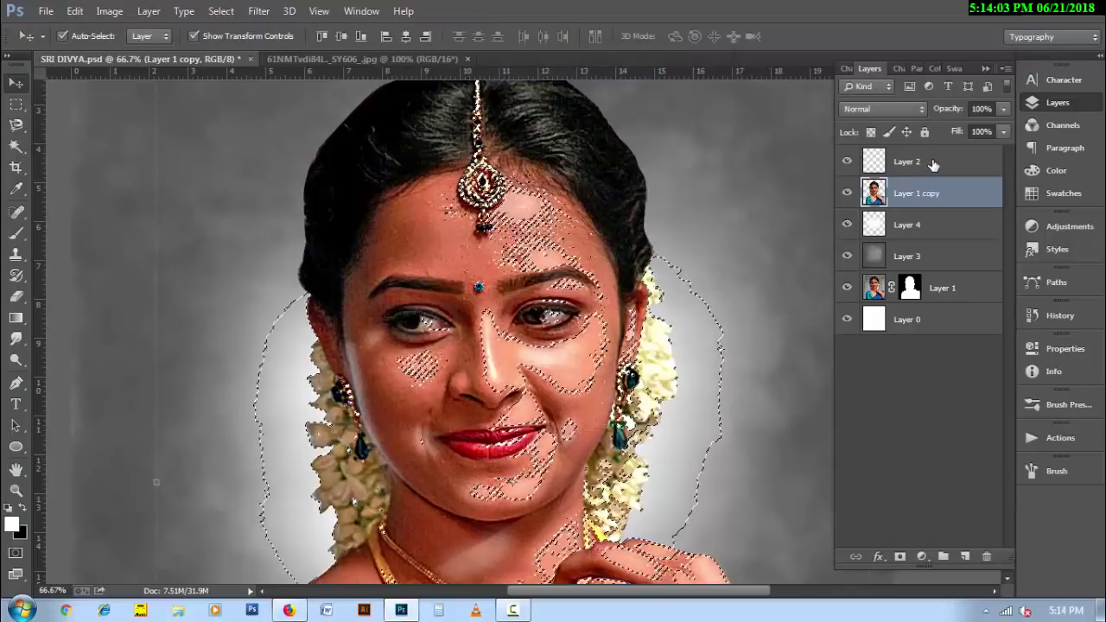
click(934, 164)
- Add a new layer above Layer 2 and fill the selection with yellow ffff5c
key(ctrl+shift+alt+n)
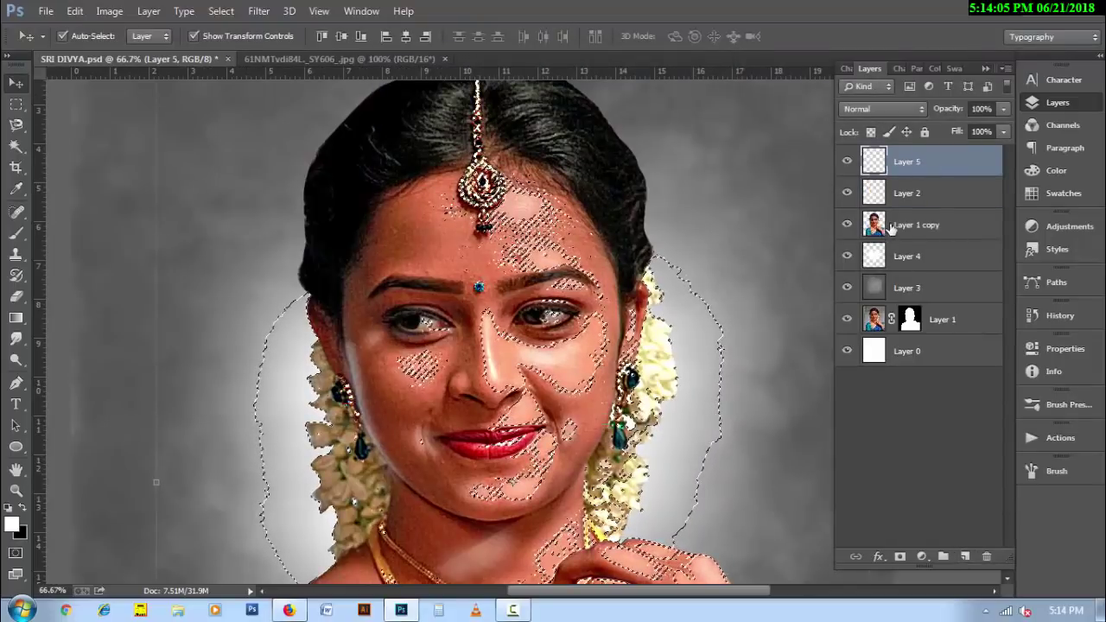
click(12, 523)
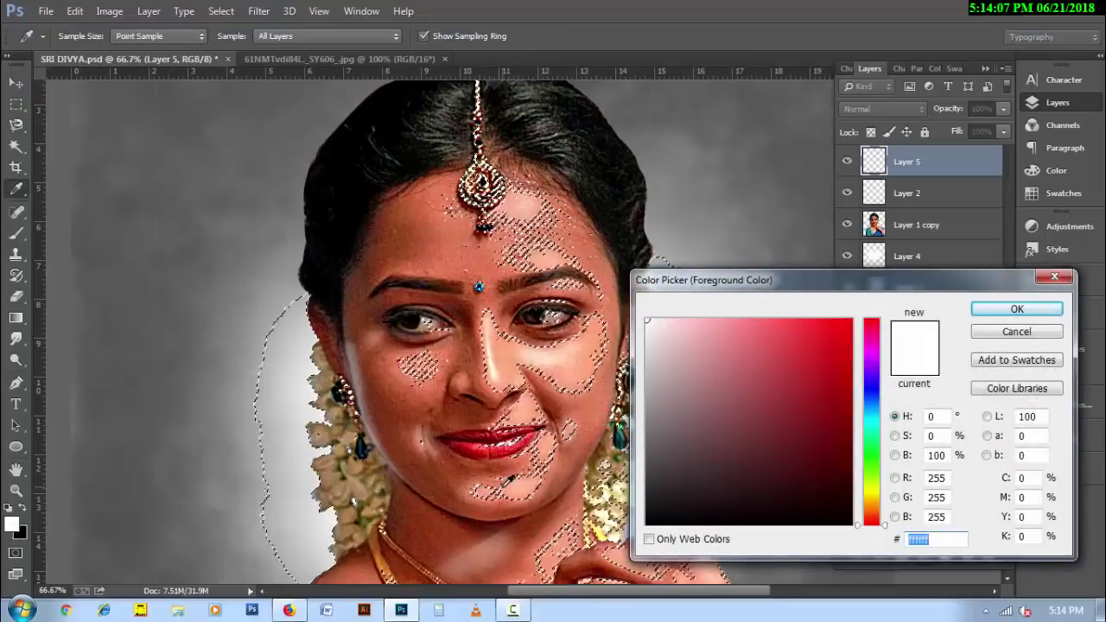
text(ffff5c)
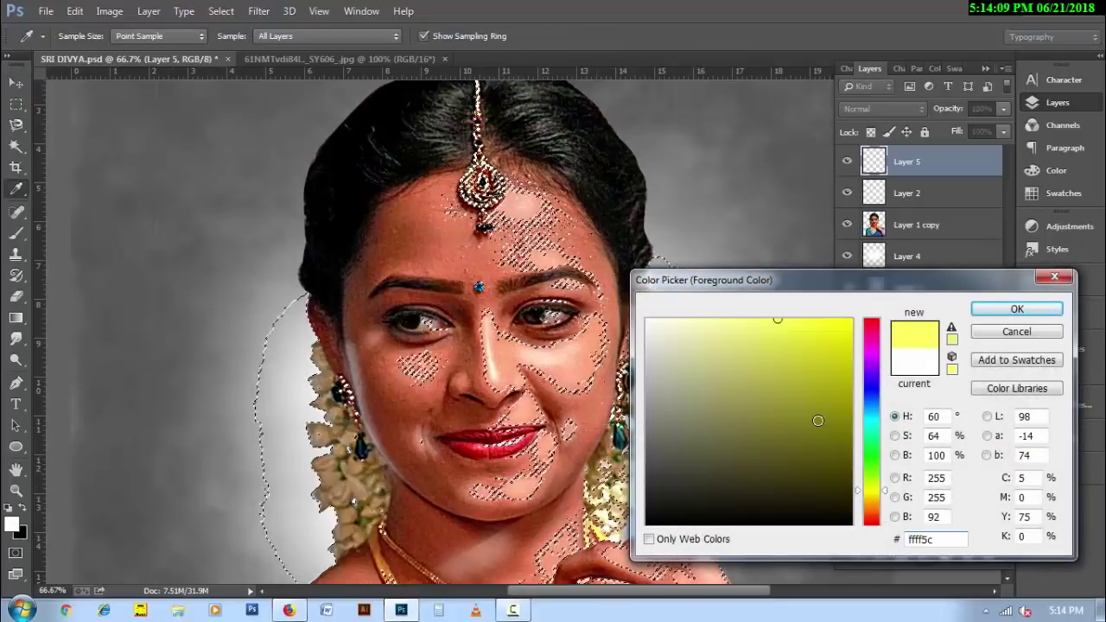
click(1000, 311)
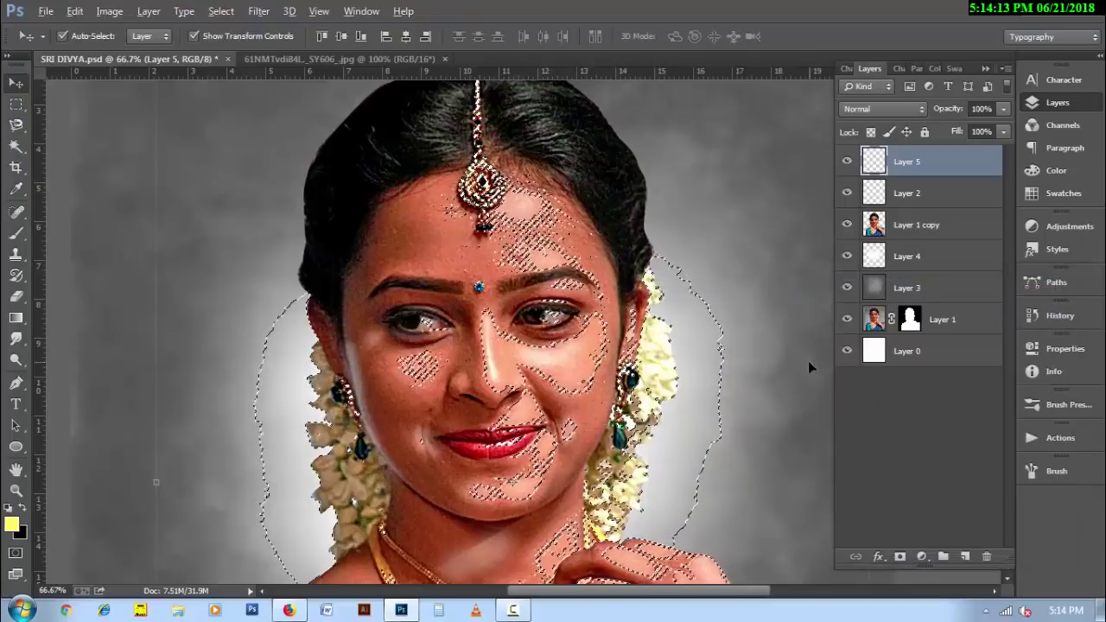
key(alt+BackSpace)
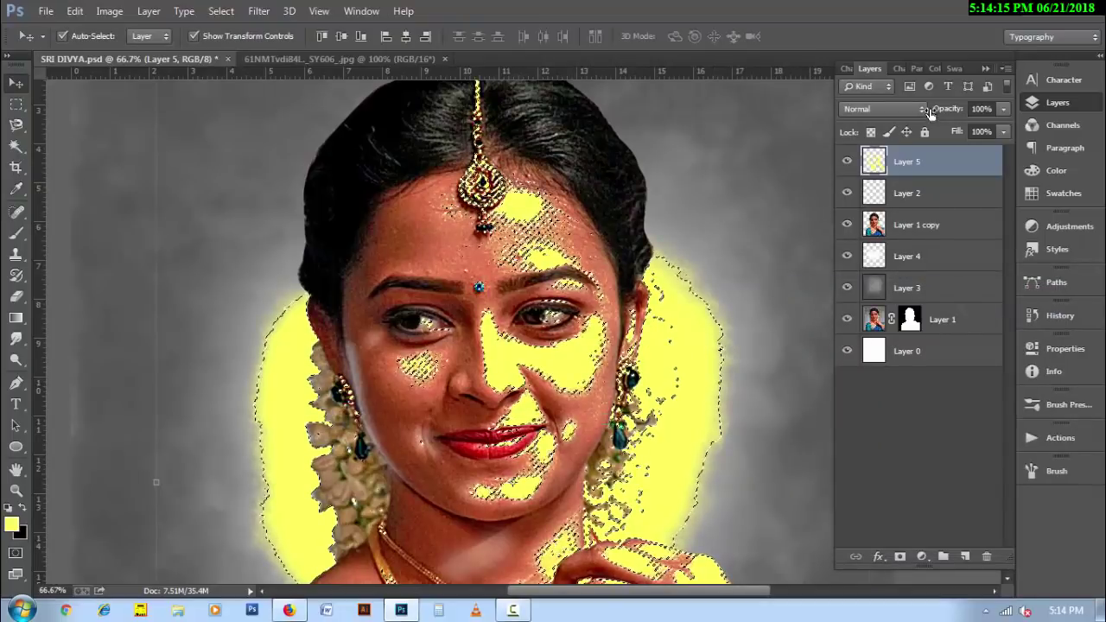
- Set the yellow layer to Soft Light at 39% fill and apply a Gaussian Blur
click(901, 111)
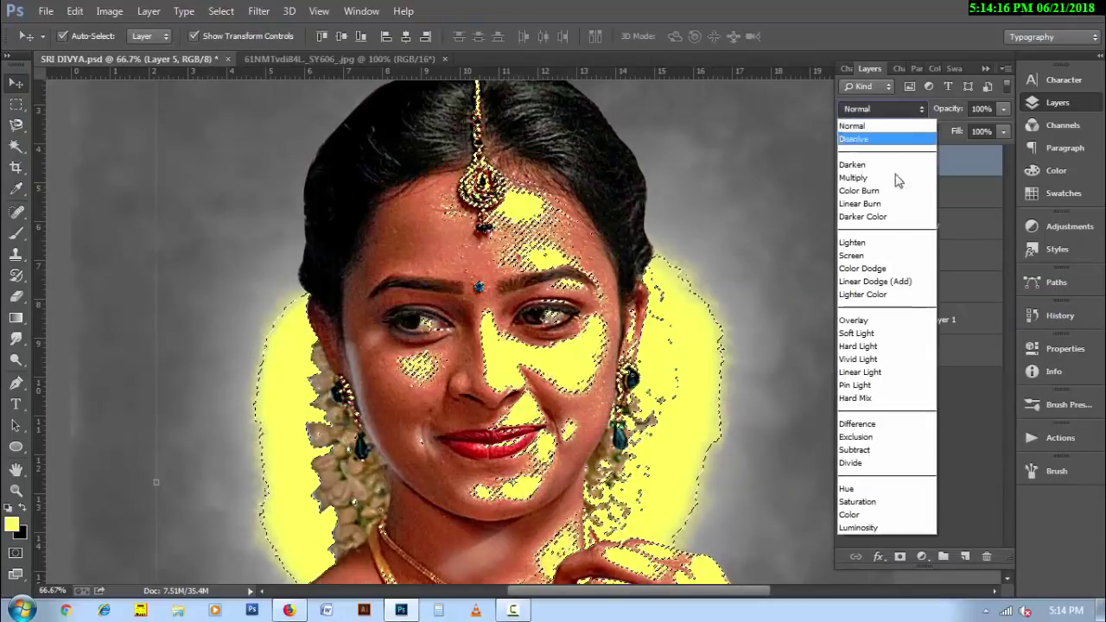
click(885, 334)
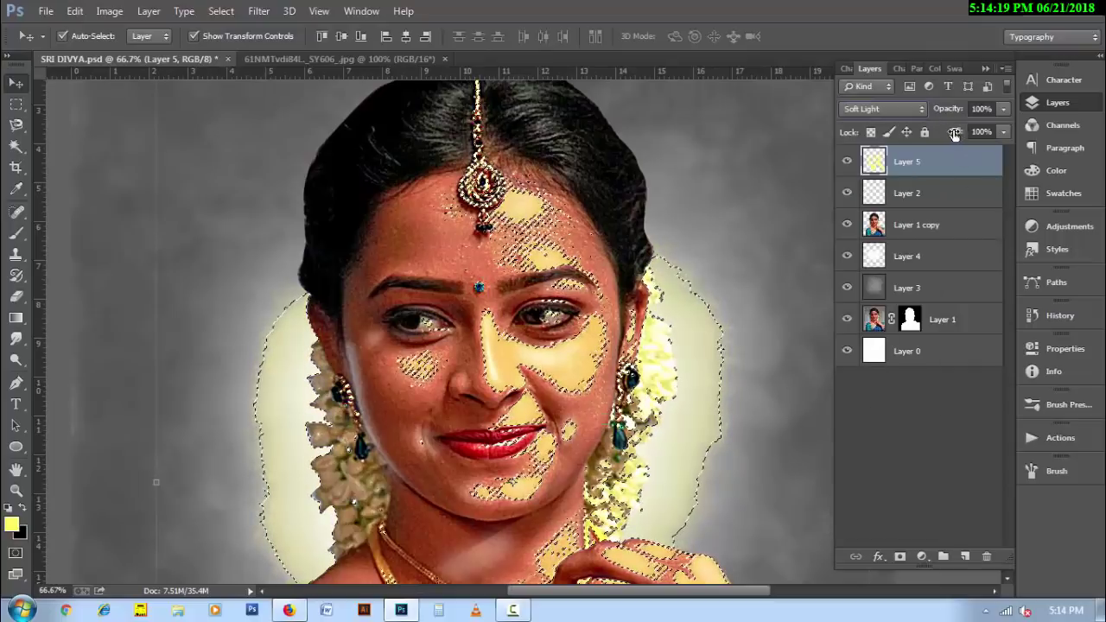
drag(954, 133, 909, 150)
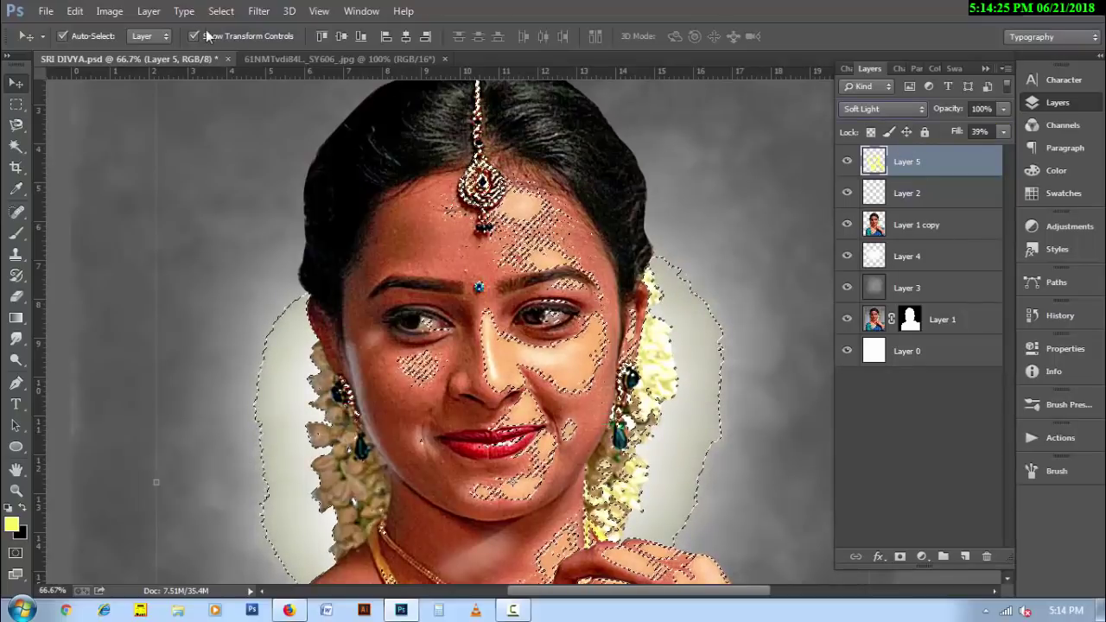
click(259, 10)
mouse_move(268, 190)
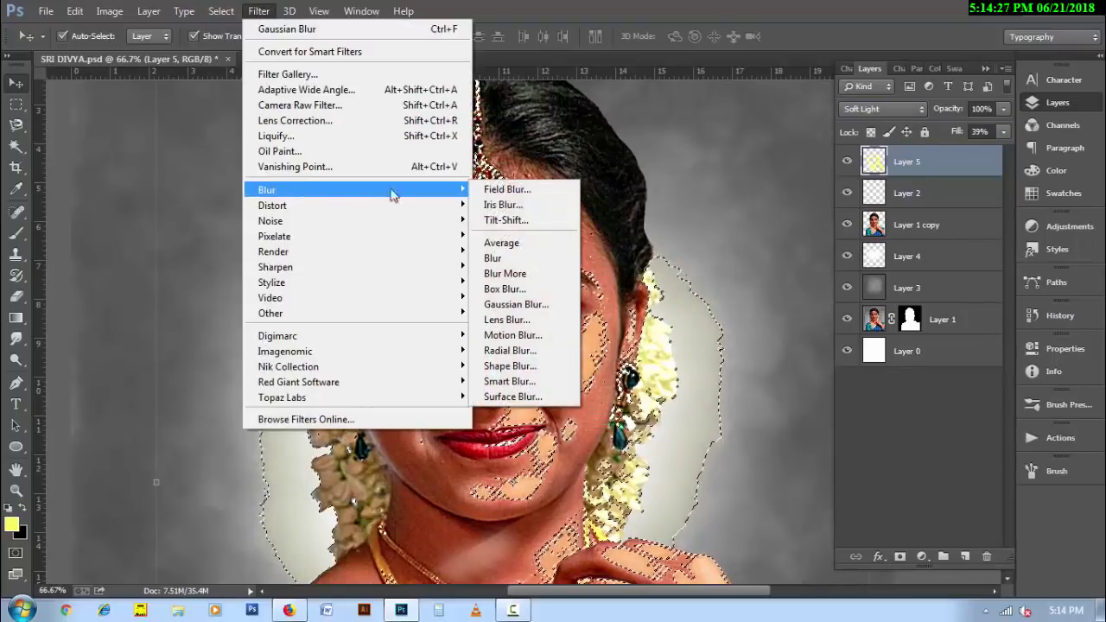
click(516, 304)
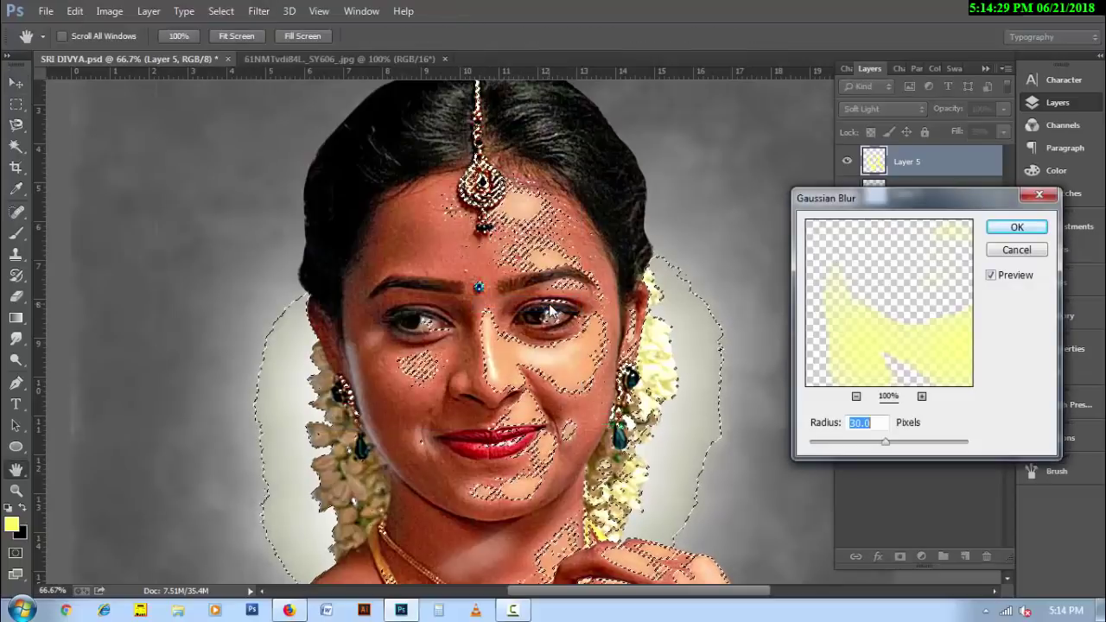
click(1012, 227)
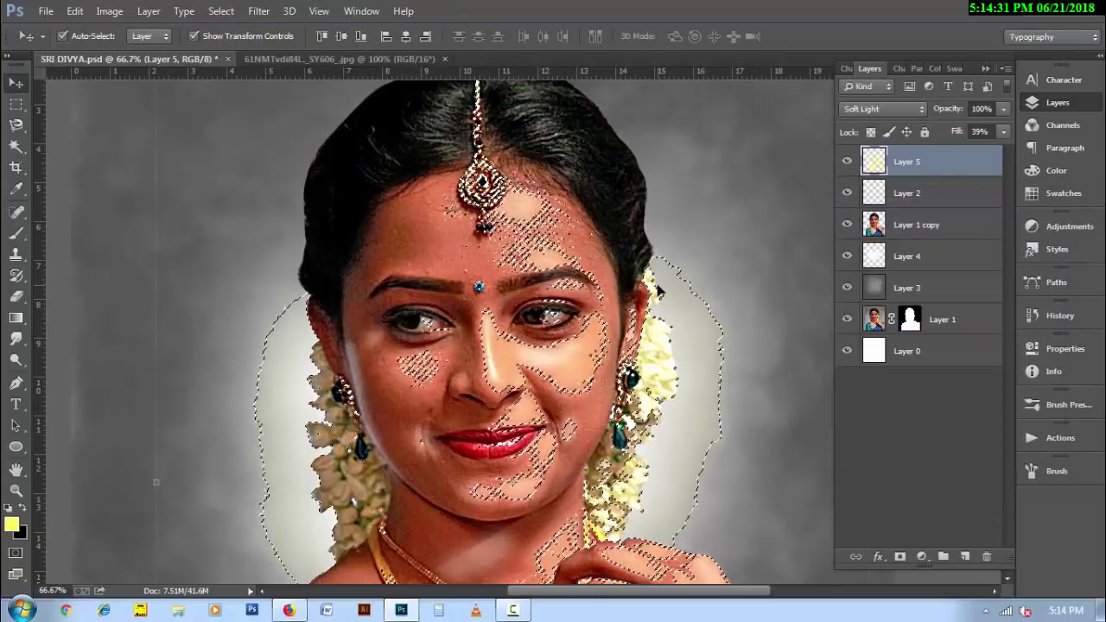
- Deselect and give Layer 5 a hide-all mask, with fill back at 100%
key(ctrl+d)
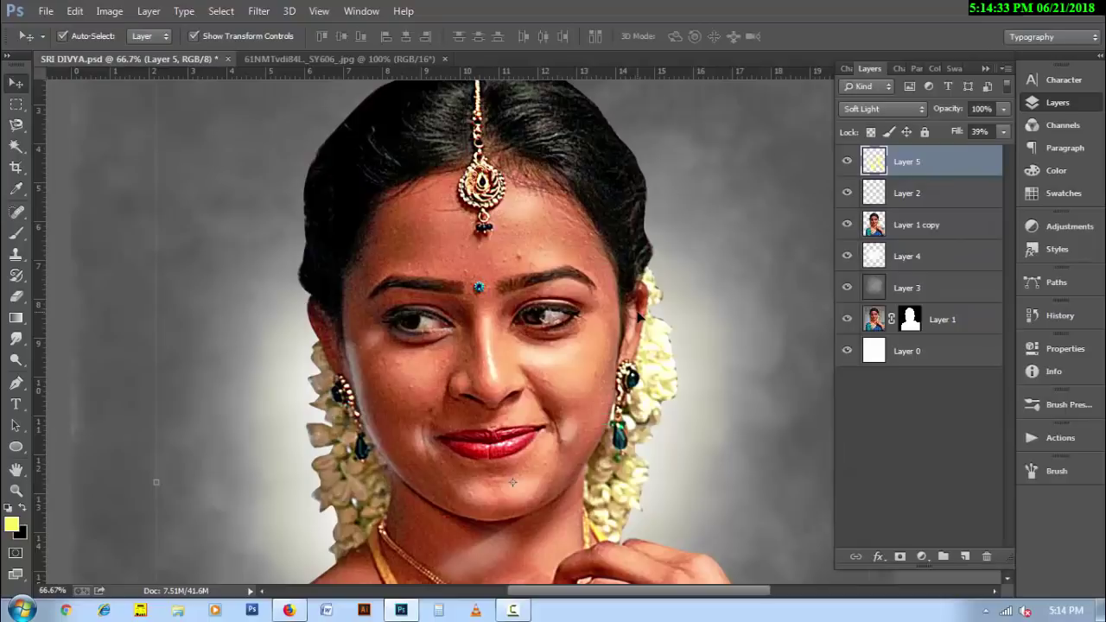
alt+click(900, 558)
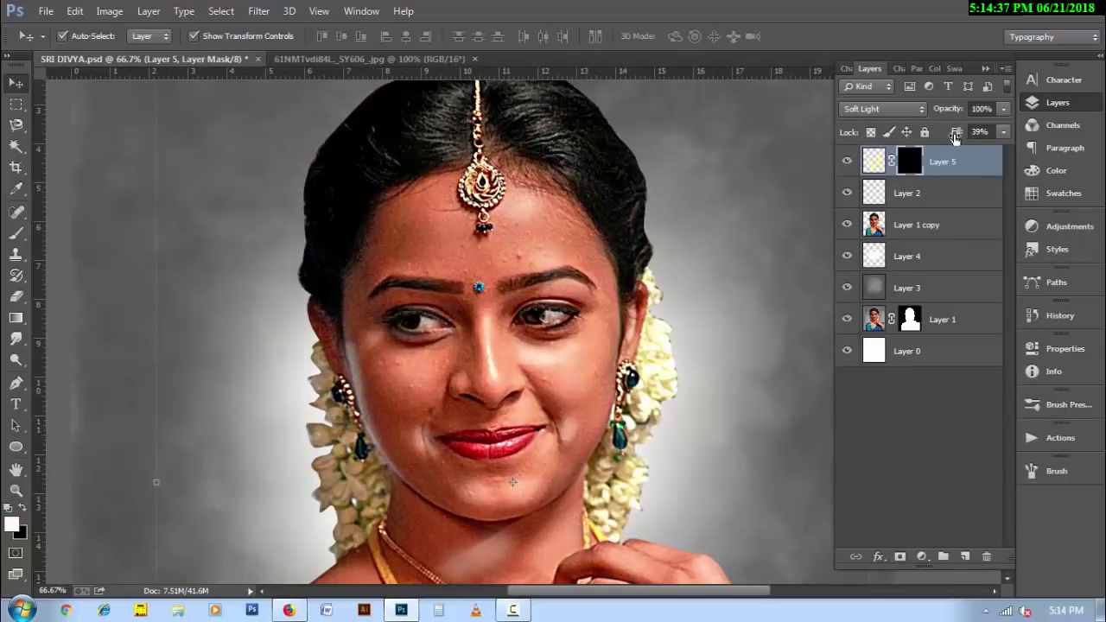
drag(954, 137, 1051, 140)
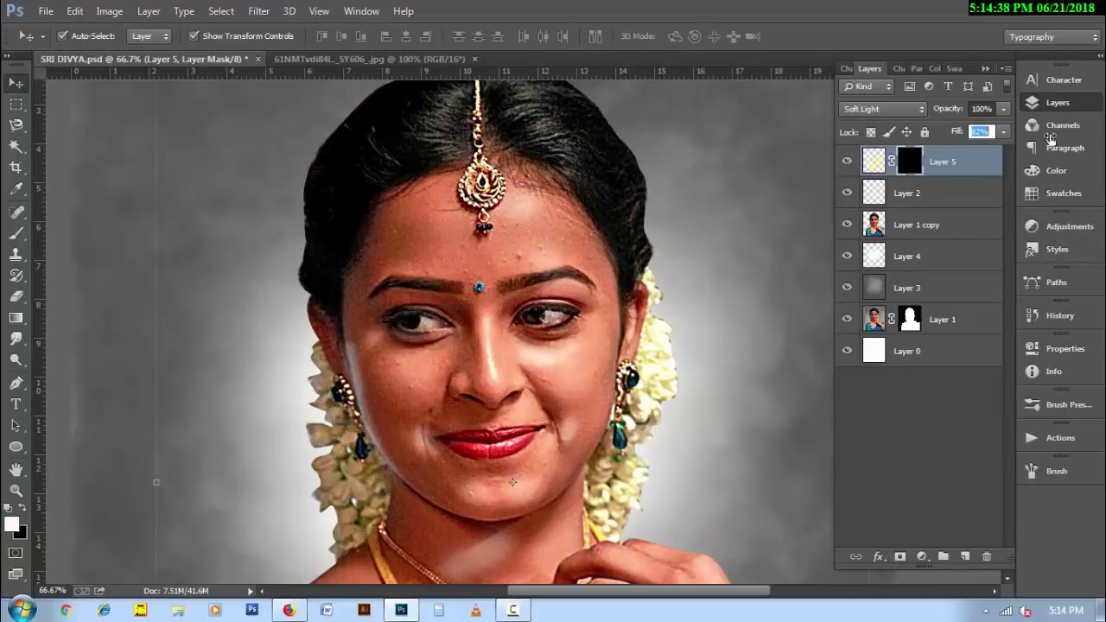
- With a 175 px brush, reveal the yellow glow on the nose, cheek, chin, hand and upper chest
click(15, 232)
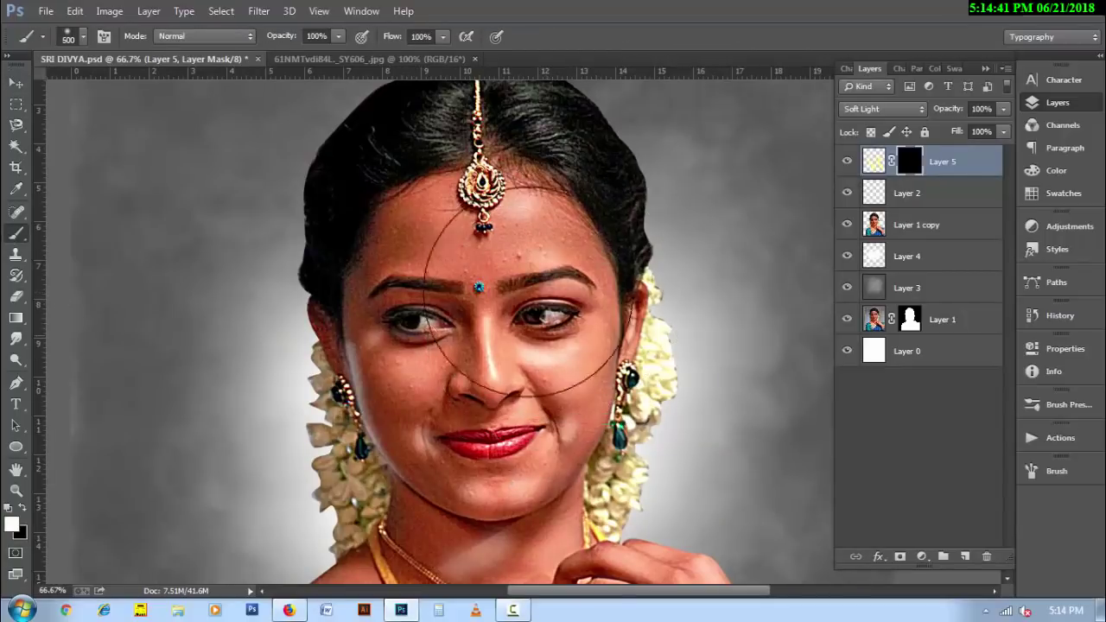
key(bracketleft)
key(bracketleft)
key(bracketleft)
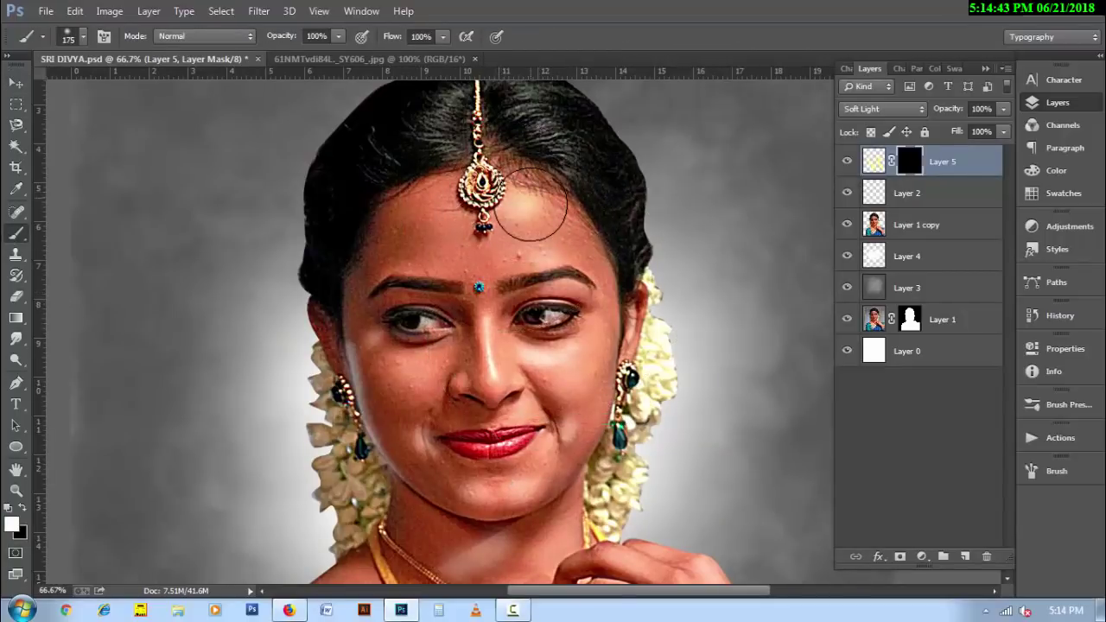
mouse_move(581, 277)
mouse_down()
mouse_move(528, 367)
mouse_move(380, 304)
mouse_move(407, 346)
mouse_move(531, 459)
mouse_move(573, 400)
mouse_move(536, 494)
mouse_move(506, 479)
mouse_up()
mouse_move(448, 535)
mouse_down()
mouse_move(427, 328)
mouse_move(580, 370)
mouse_move(591, 389)
mouse_up()
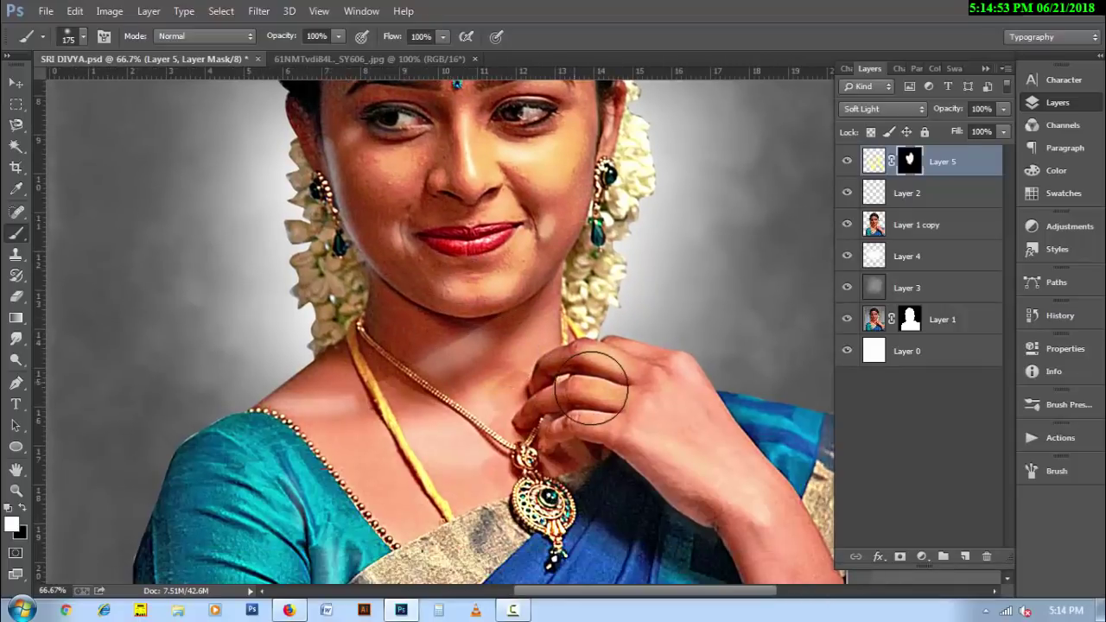
drag(654, 403, 662, 407)
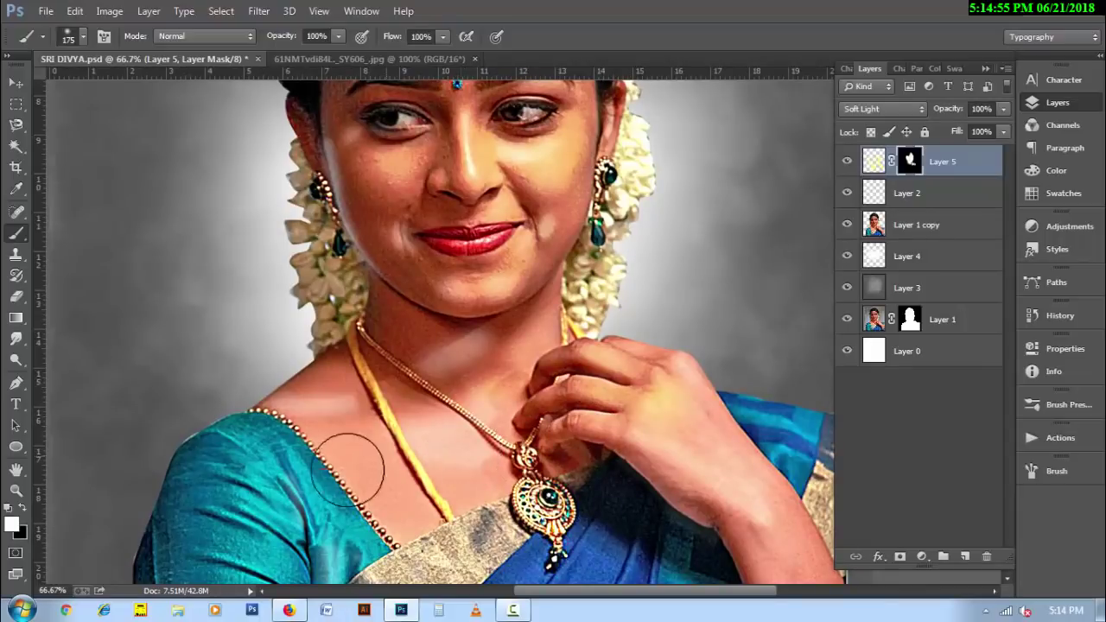
drag(350, 469, 346, 445)
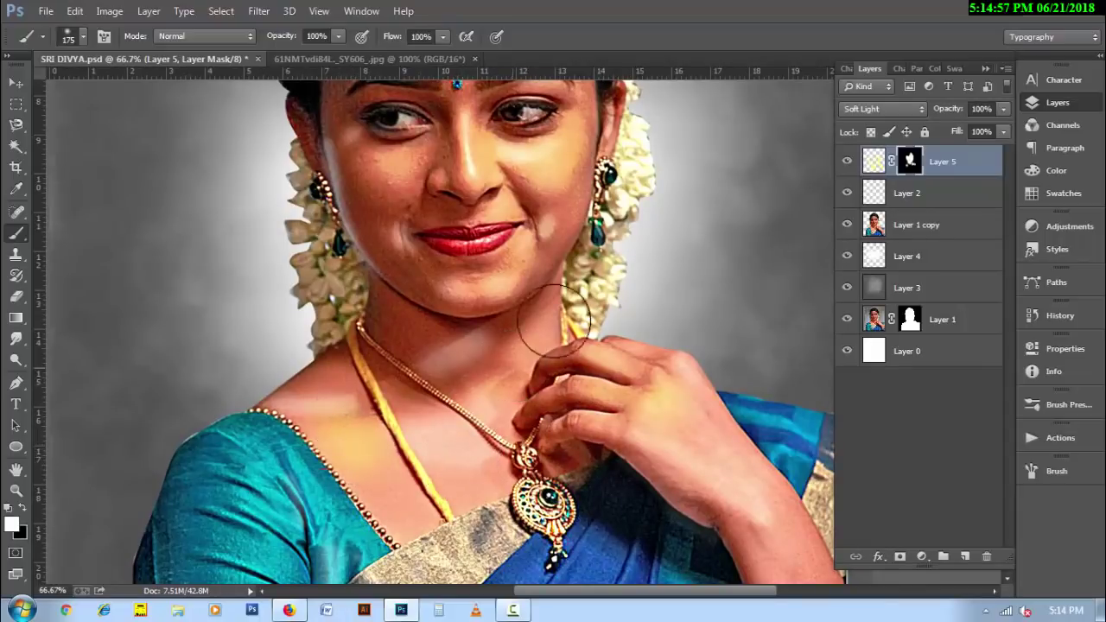
scroll(506, 370, up, 5)
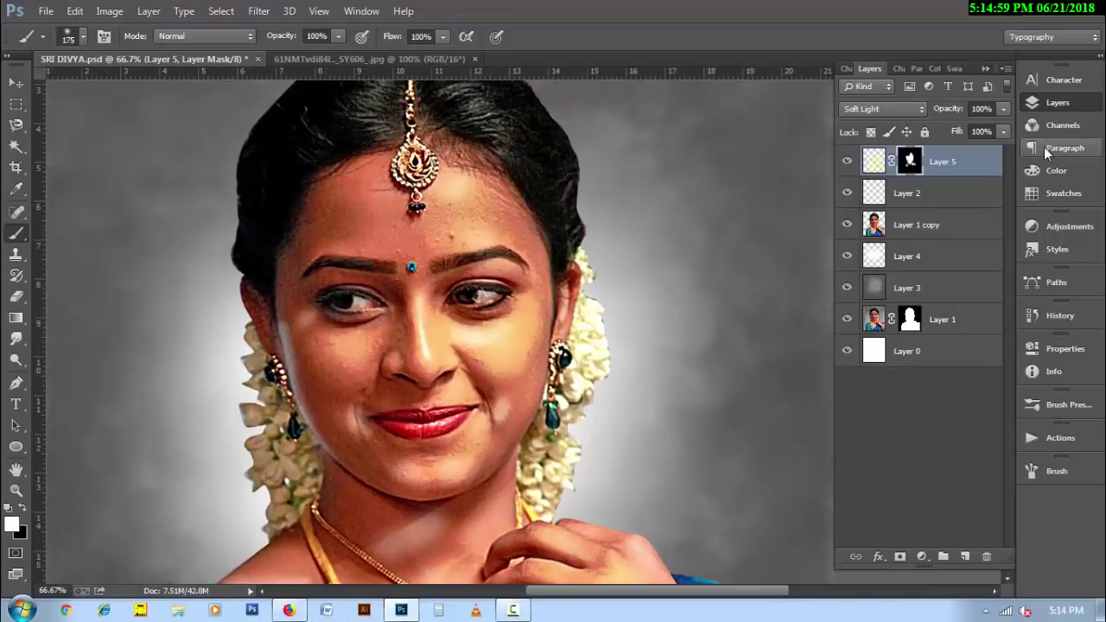
- Set Layer 5's fill to 68% and move it below Layer 2
drag(957, 134, 906, 141)
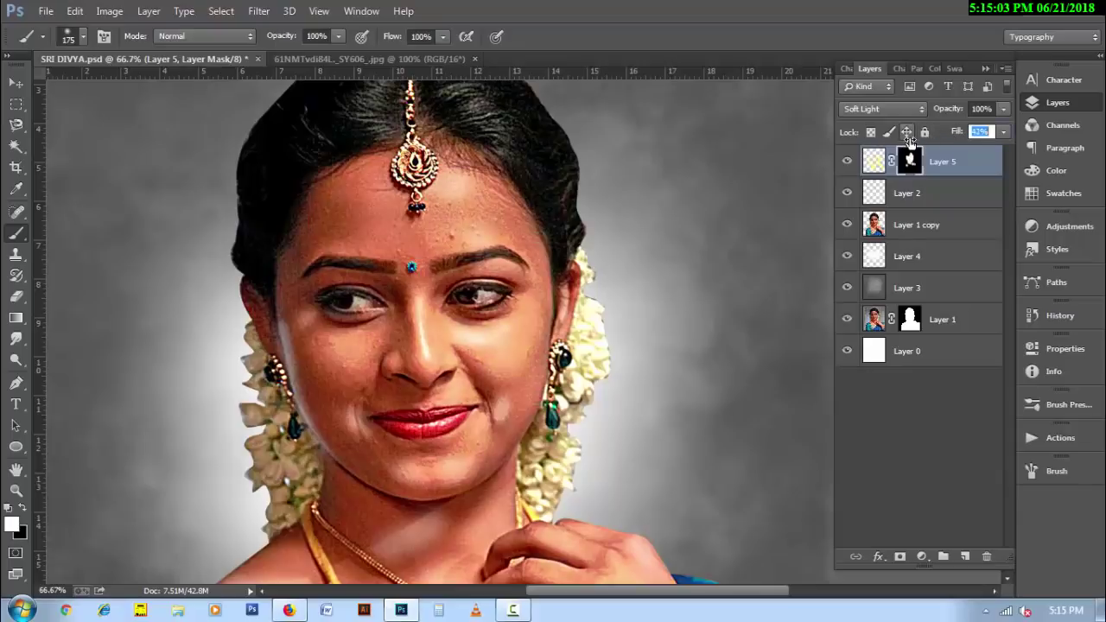
drag(914, 141, 927, 143)
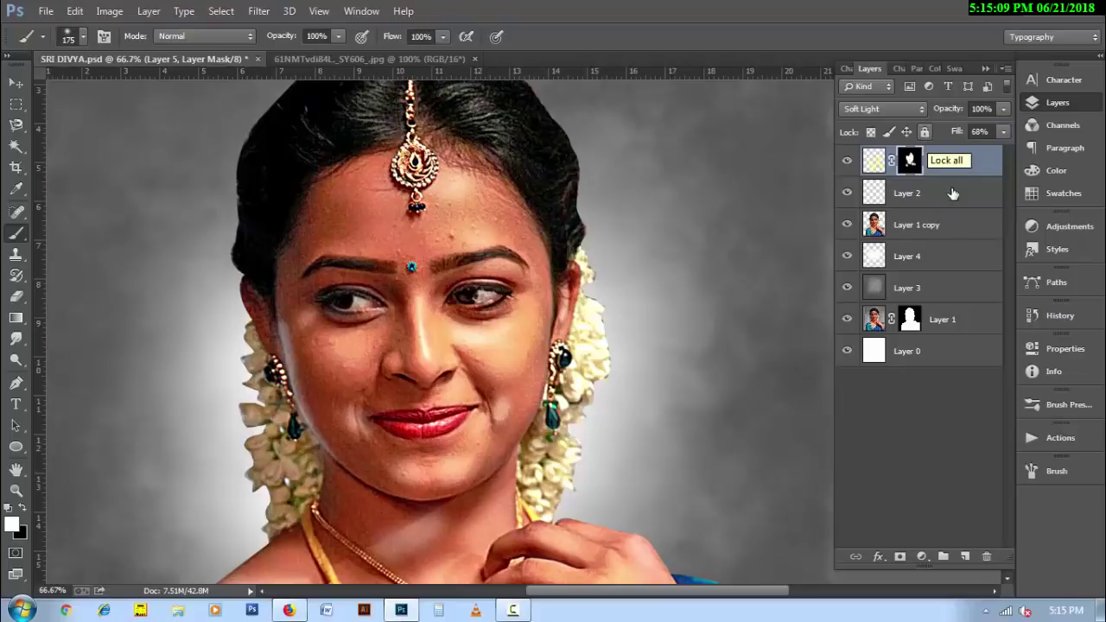
drag(950, 172, 947, 209)
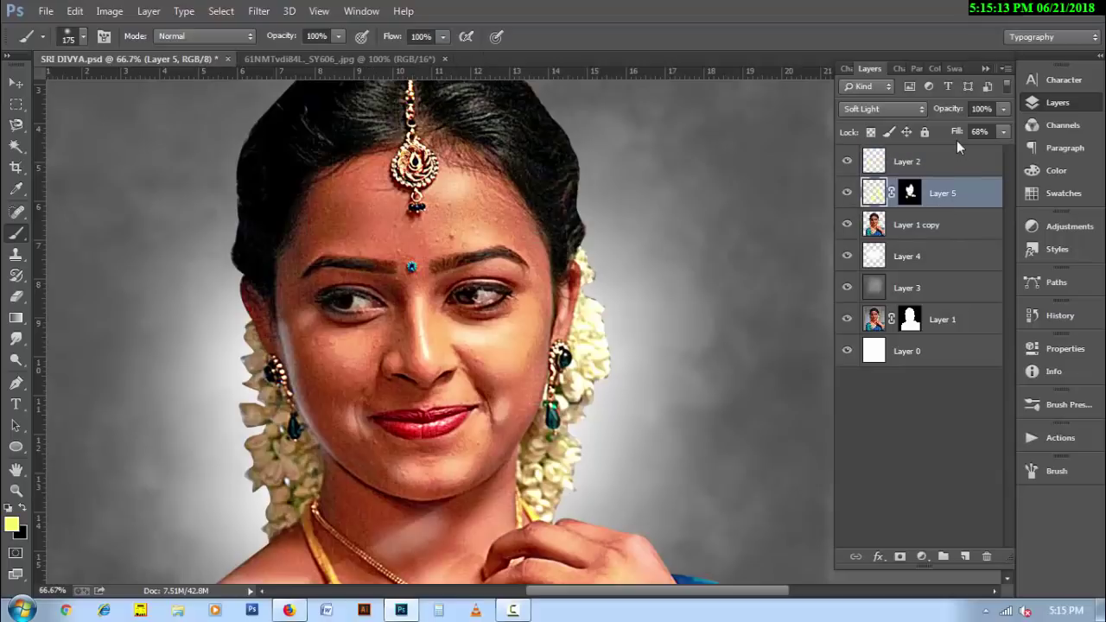
key(h)
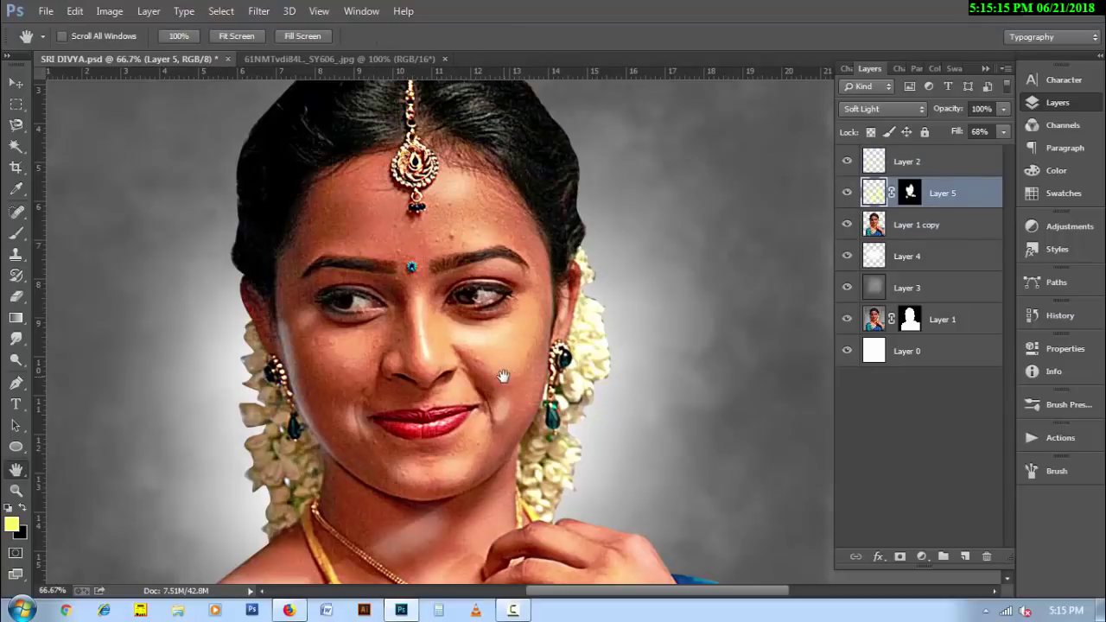
alt+click(504, 377)
alt+click(513, 418)
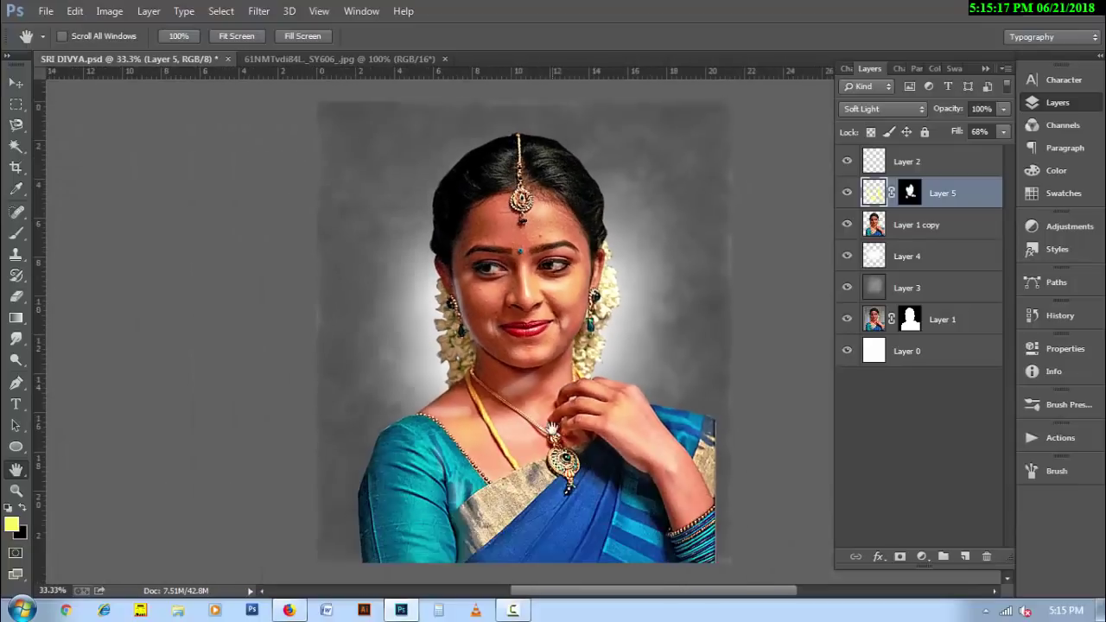
ctrl+click(614, 345)
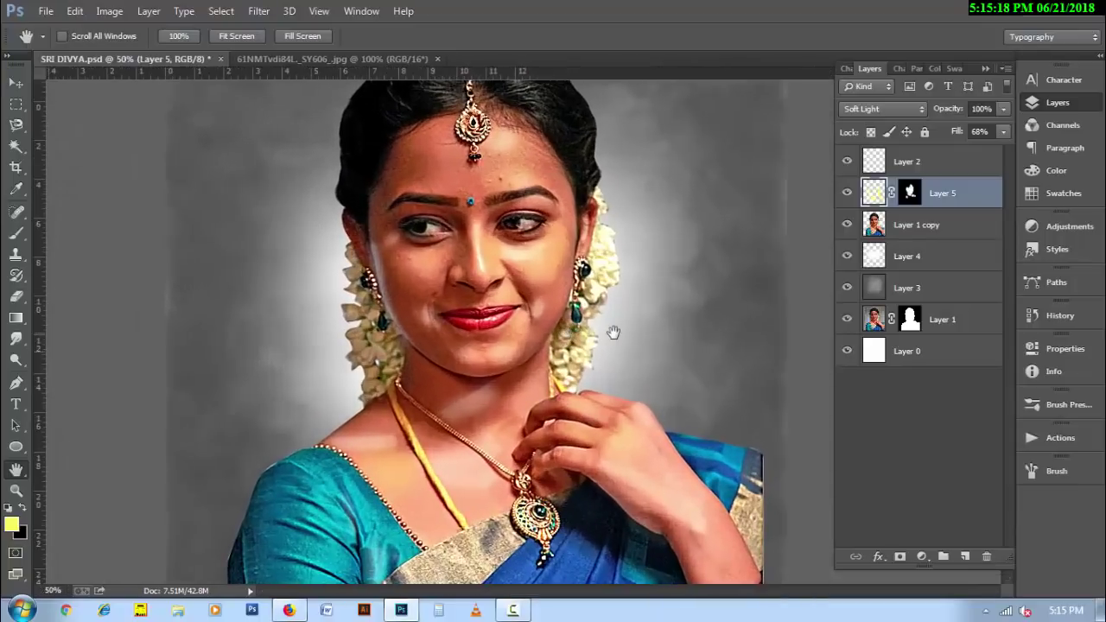
click(916, 170)
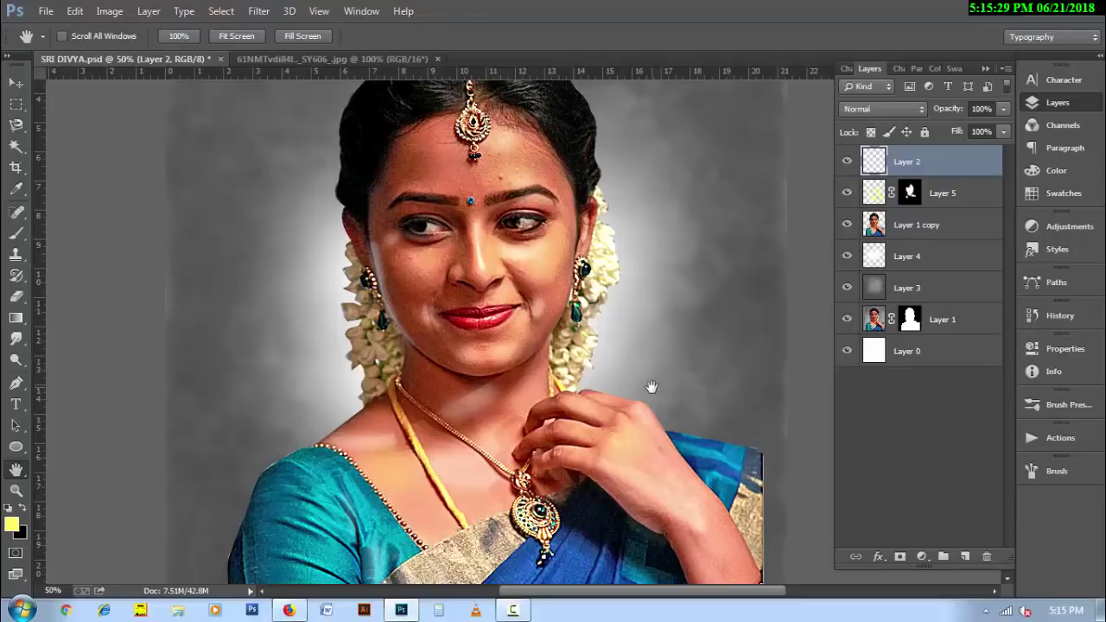
key(ctrl+minus)
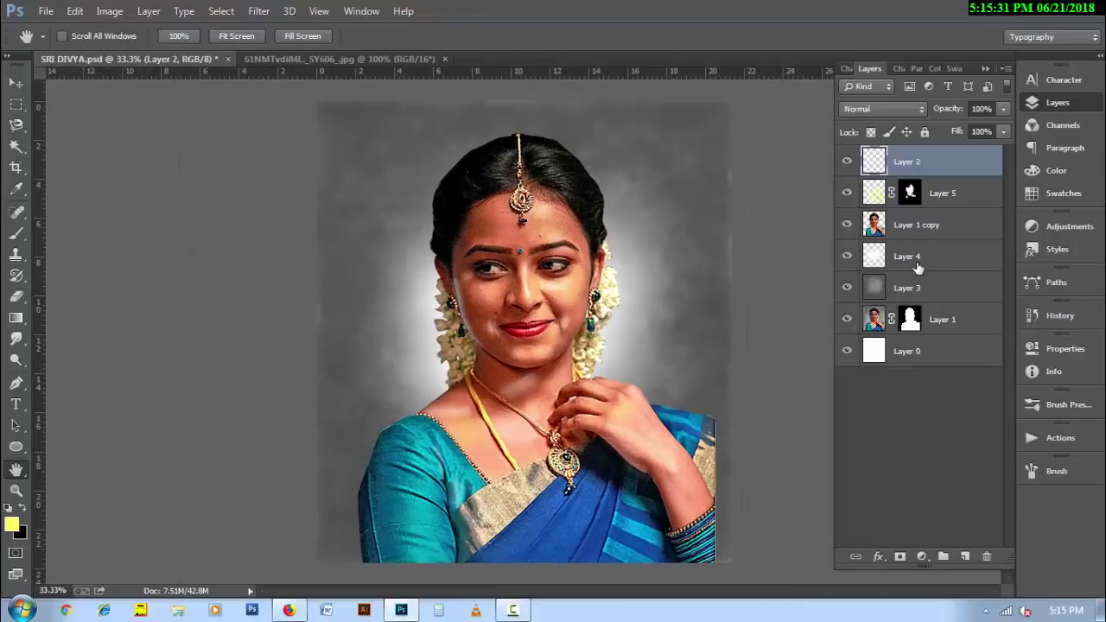
click(918, 261)
- Give Layer 4 a Color Overlay of pale skin tone ffe5bd sampled from the face
click(880, 558)
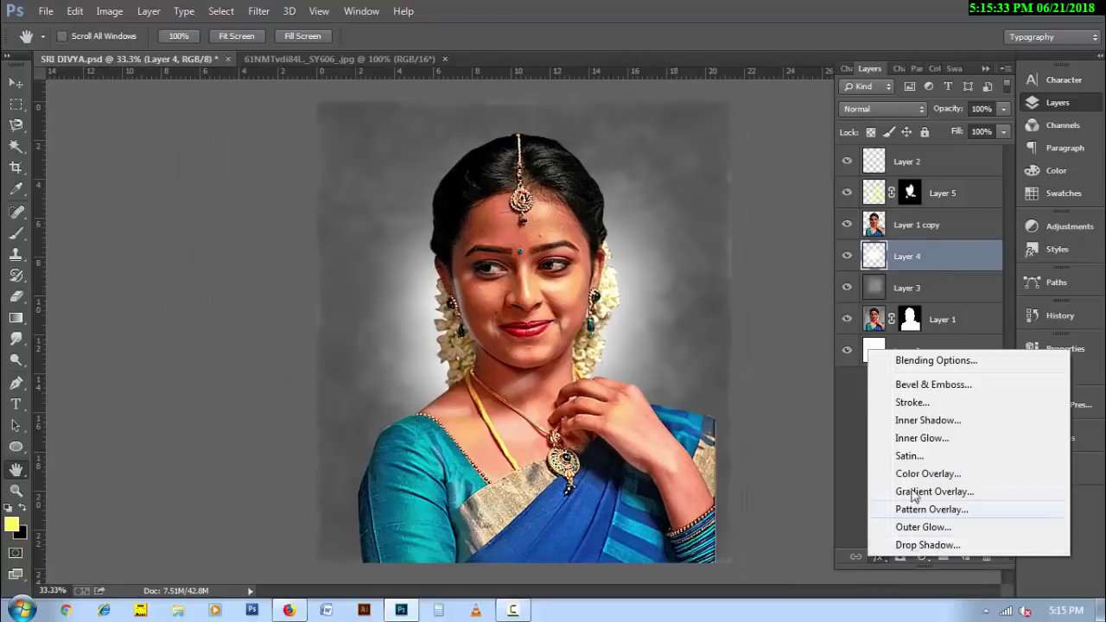
click(914, 472)
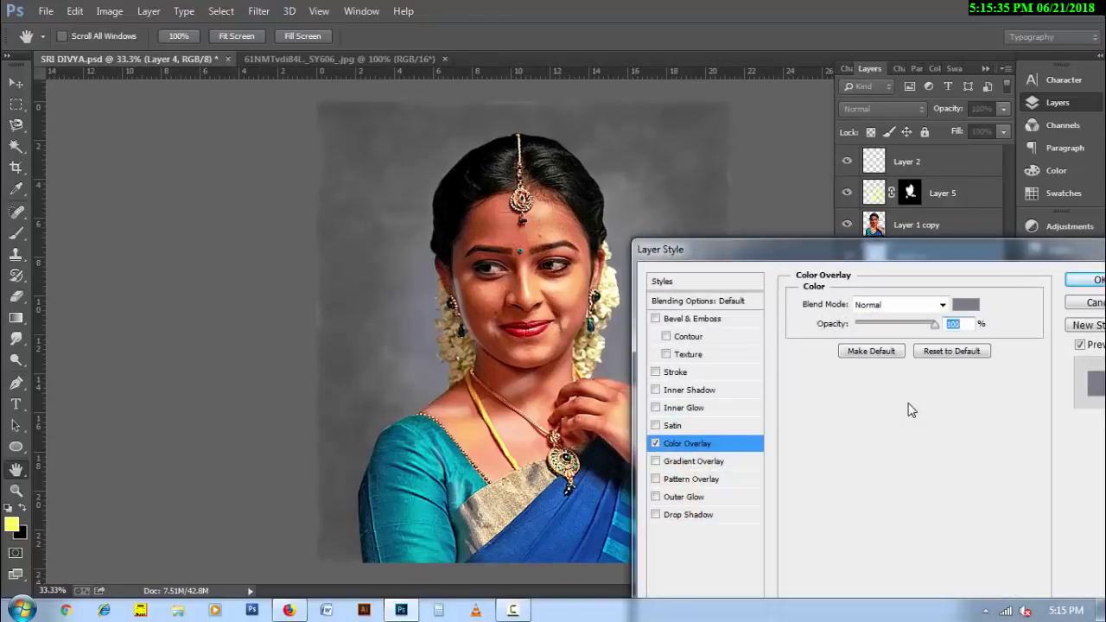
click(960, 307)
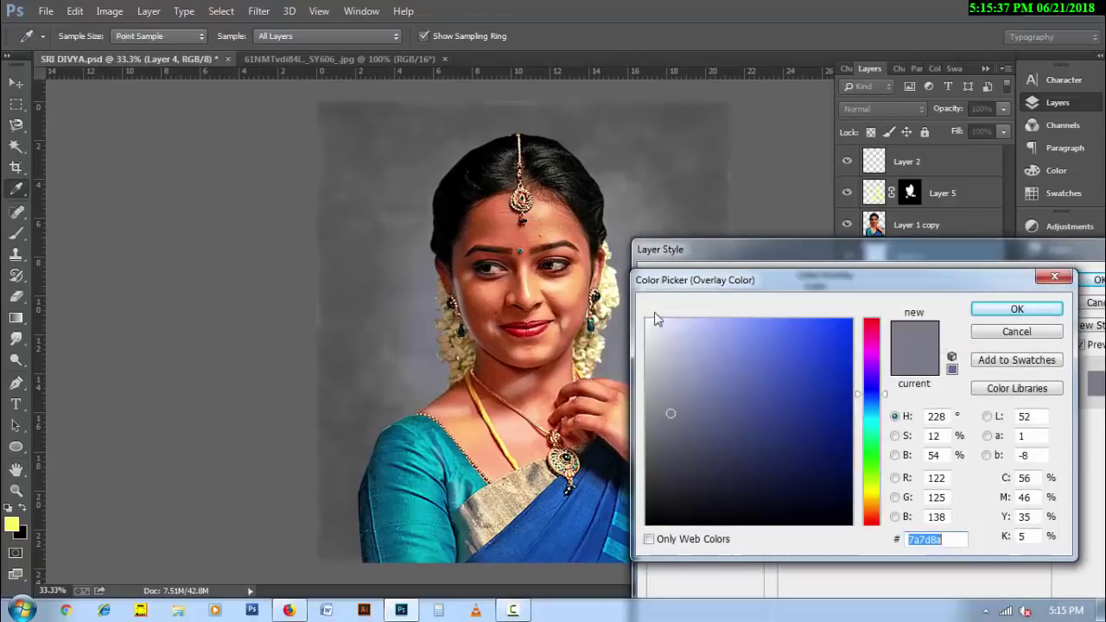
click(554, 285)
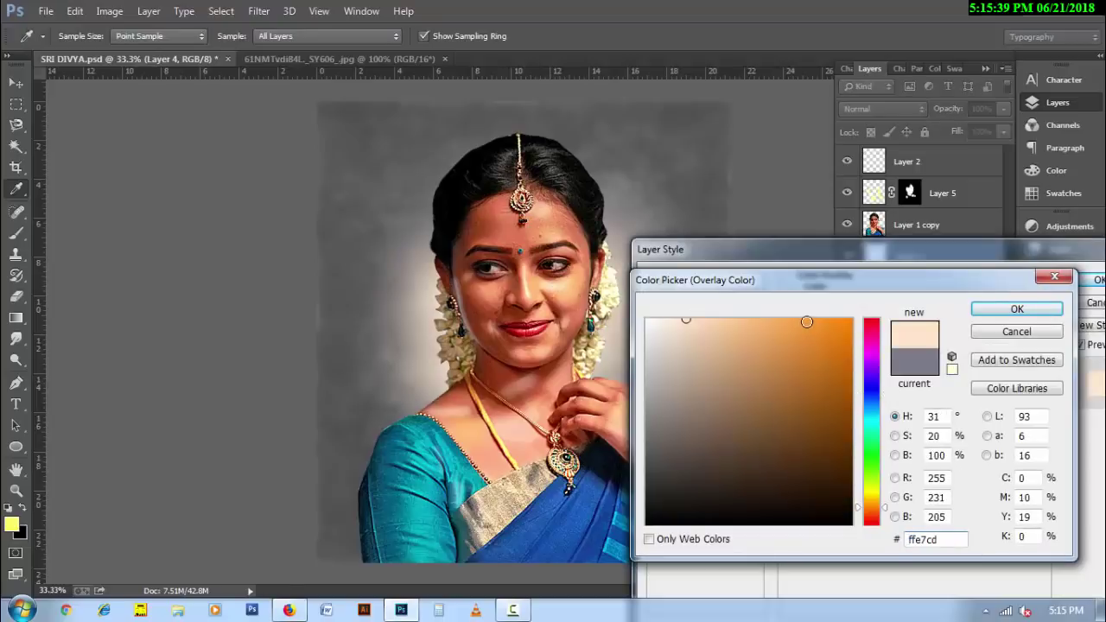
click(465, 430)
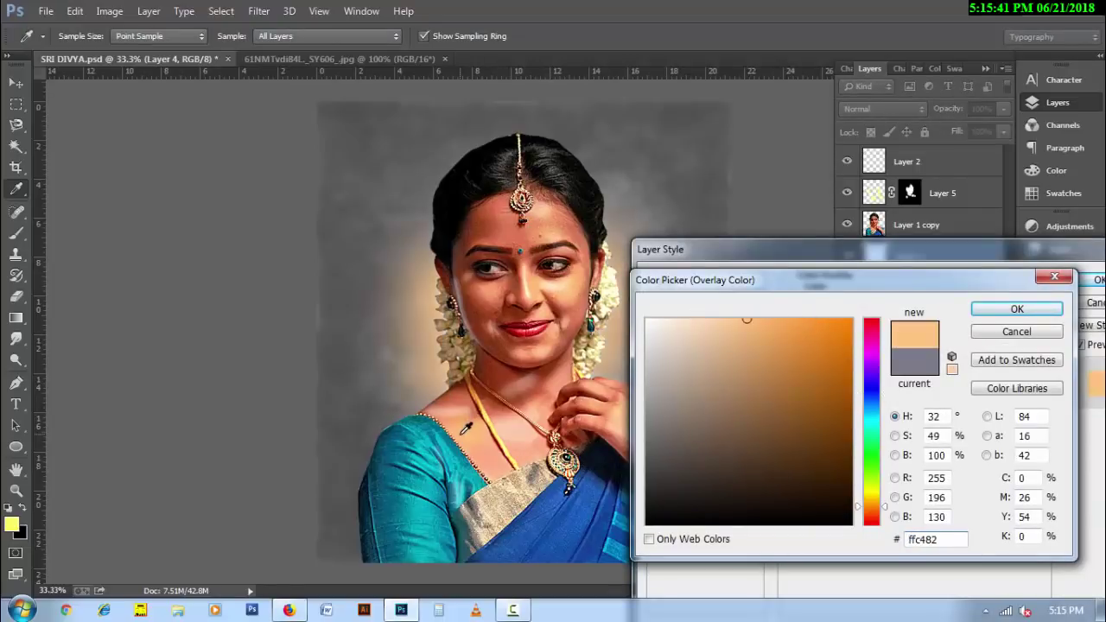
click(560, 289)
click(556, 286)
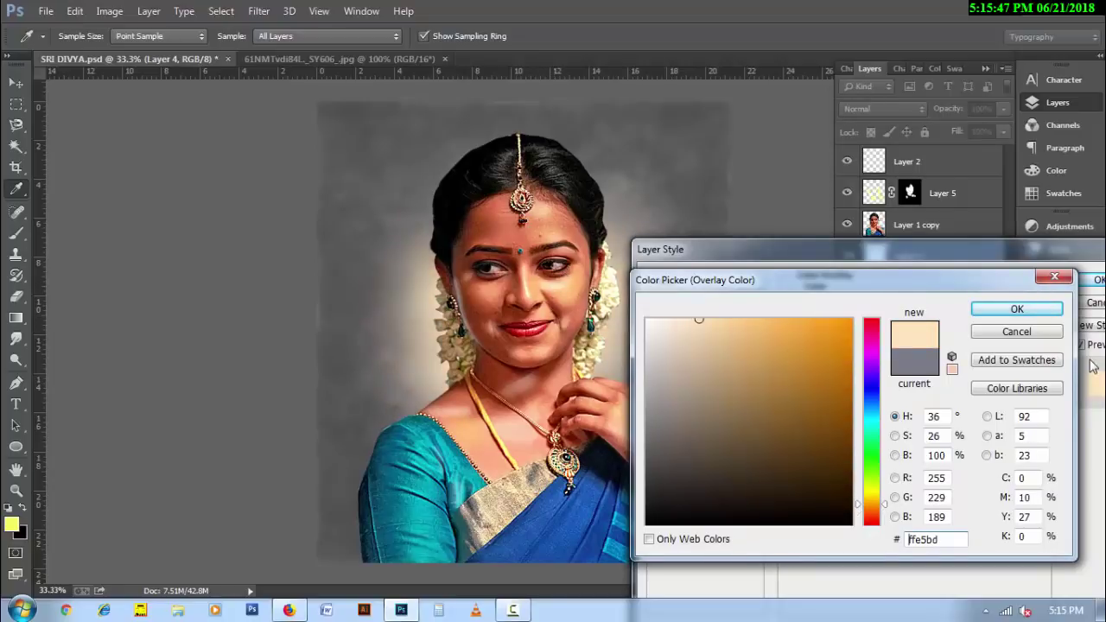
click(1035, 313)
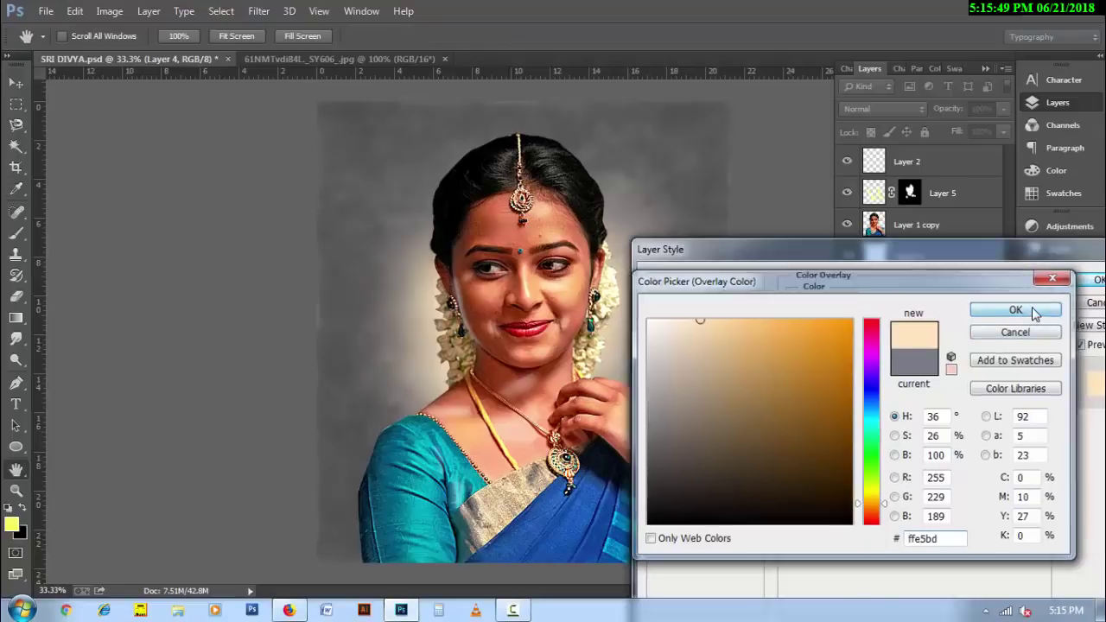
click(1096, 280)
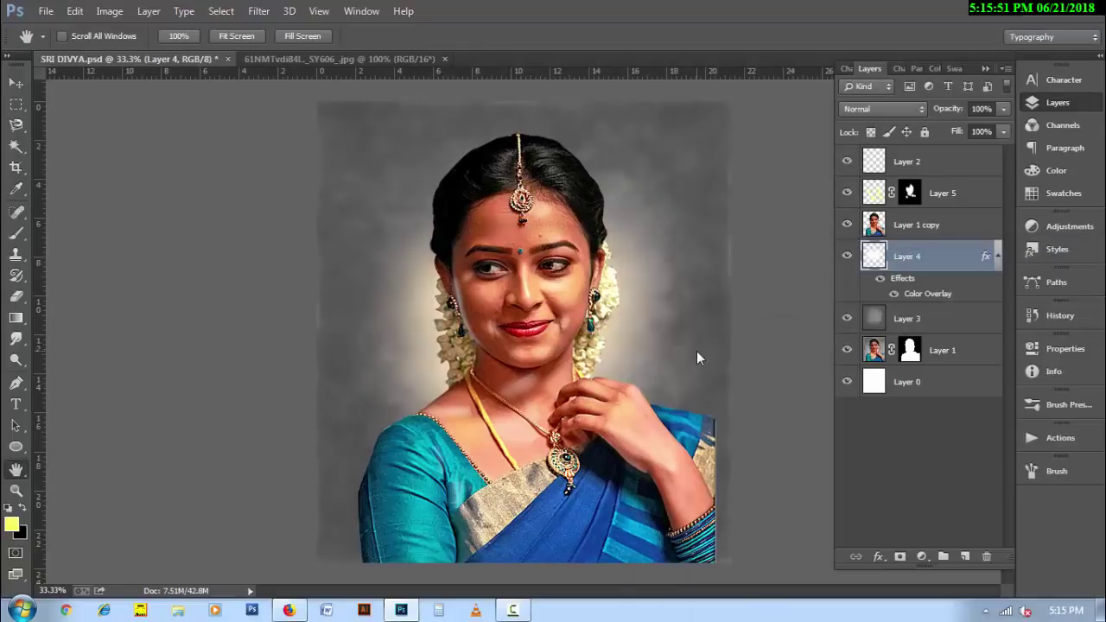
- Rasterize Layer 4's layer style, then select Layer 1 copy
click(997, 259)
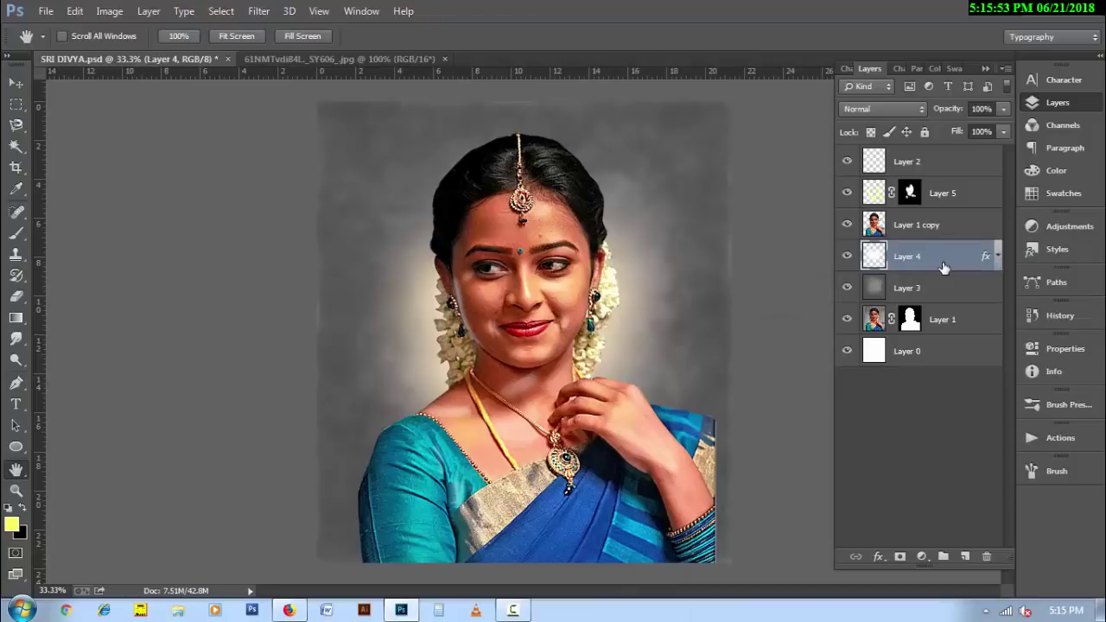
right_click(941, 265)
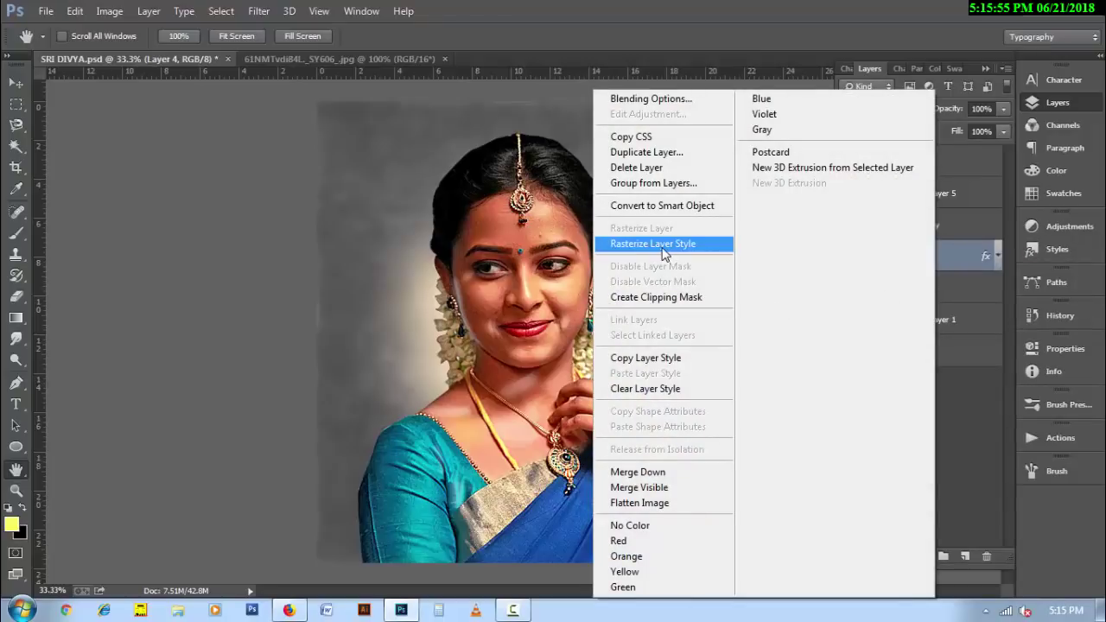
click(664, 247)
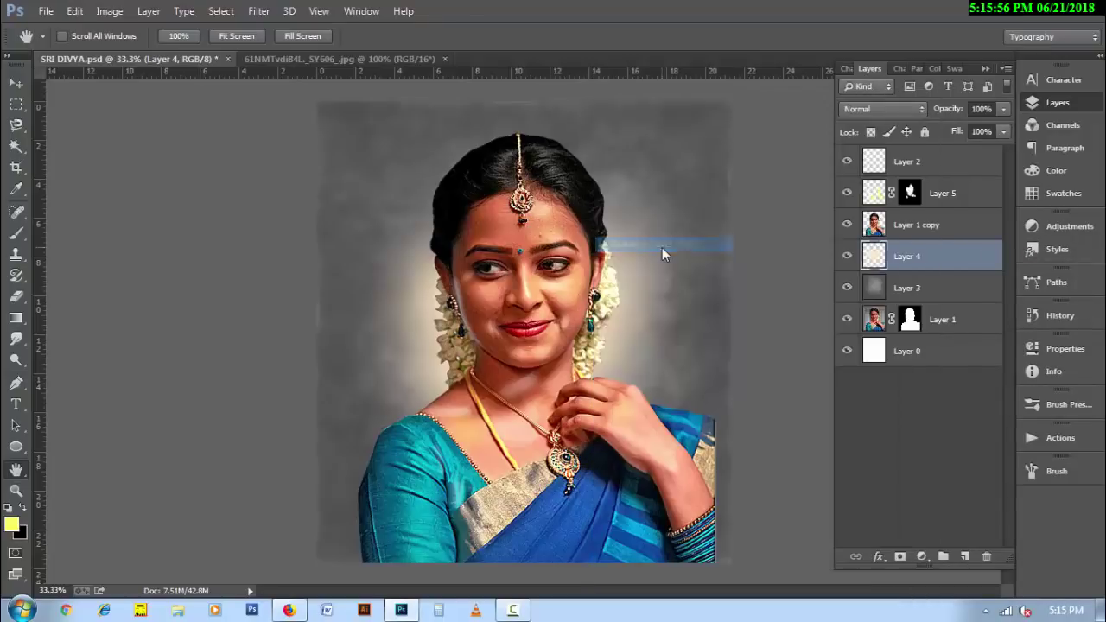
click(938, 163)
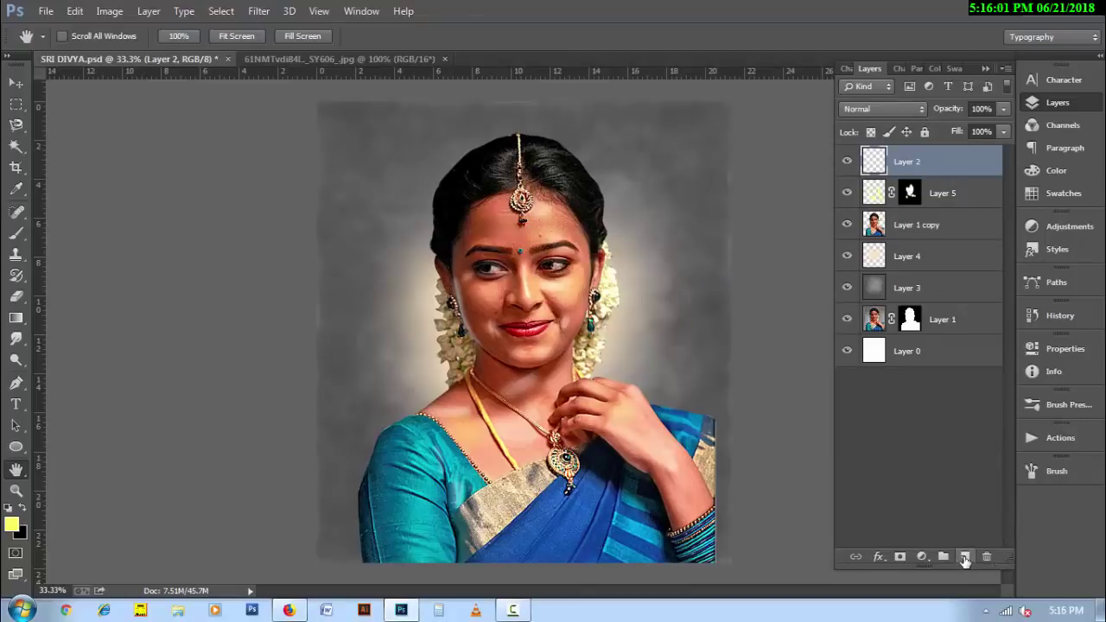
click(915, 229)
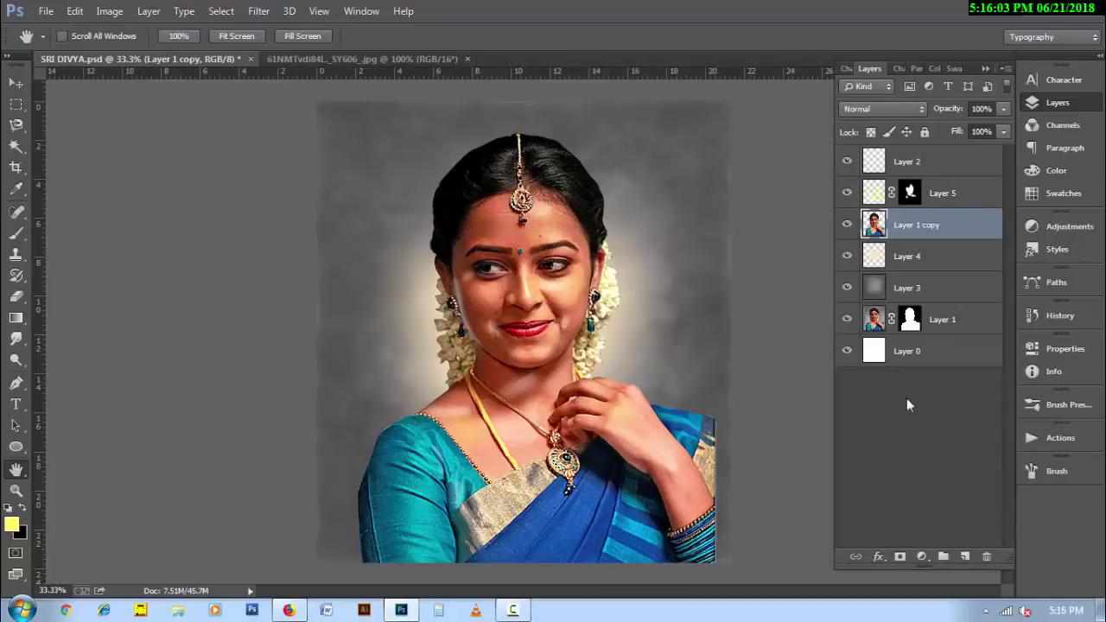
- Add a layer mask to Layer 1 copy and load the 468 stroke brush preset
click(898, 557)
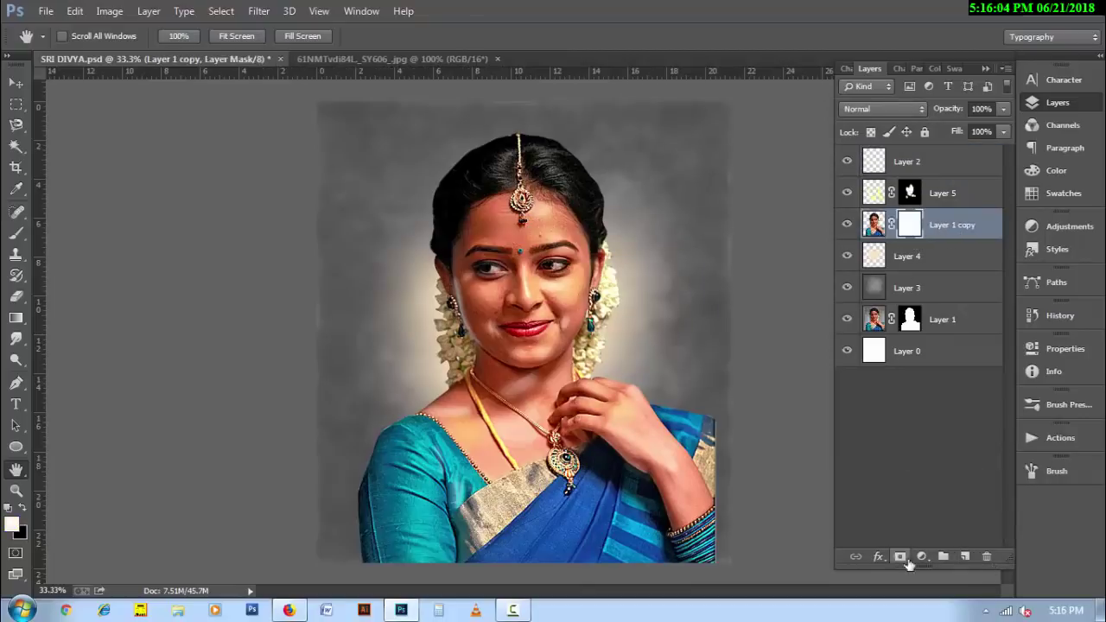
click(15, 240)
right_click(423, 299)
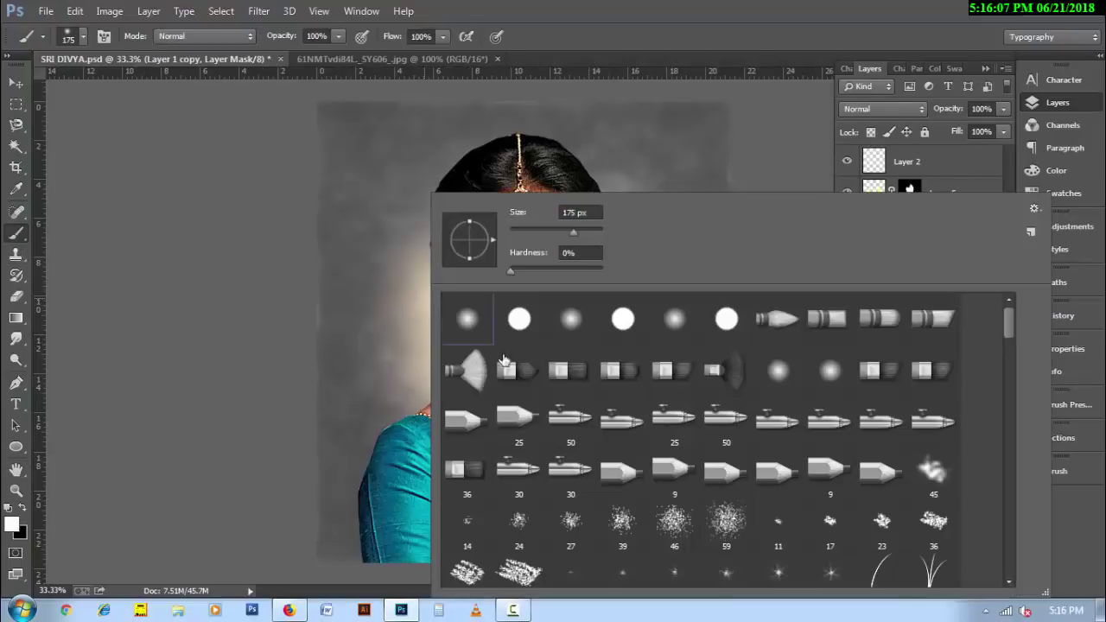
drag(1009, 328, 1008, 584)
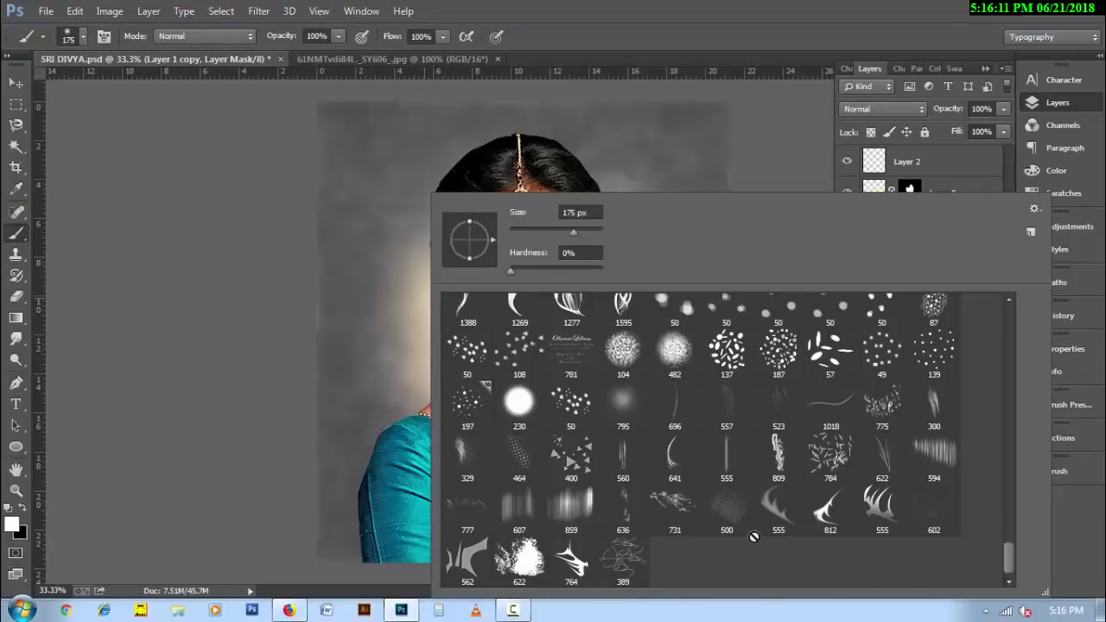
scroll(711, 540, up, 1)
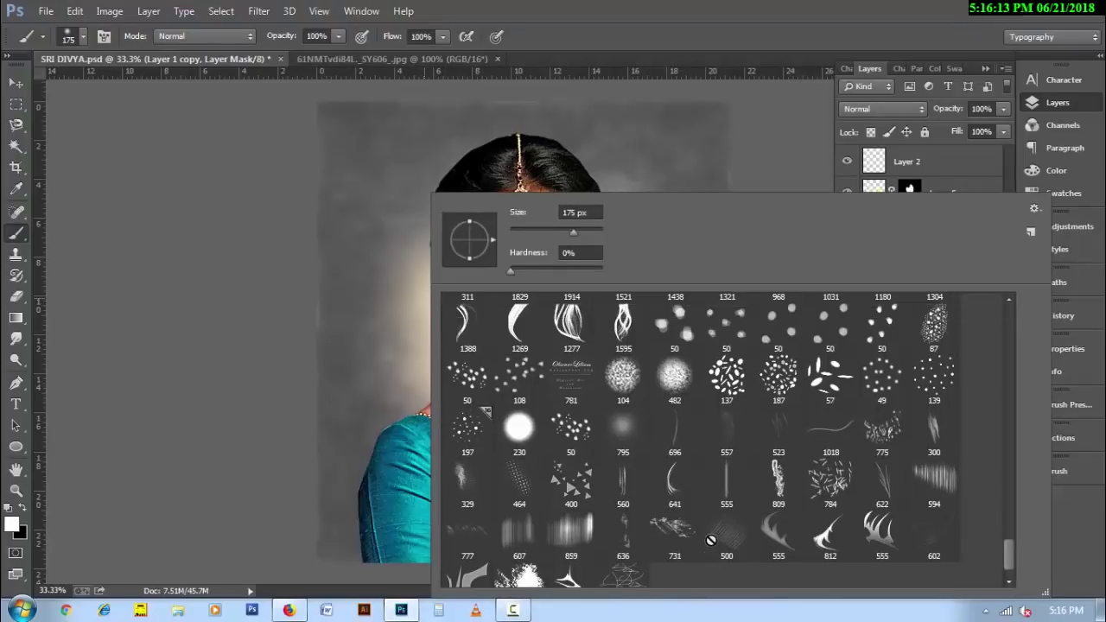
scroll(710, 540, up, 1)
scroll(710, 541, up, 1)
scroll(712, 545, up, 1)
scroll(712, 544, up, 1)
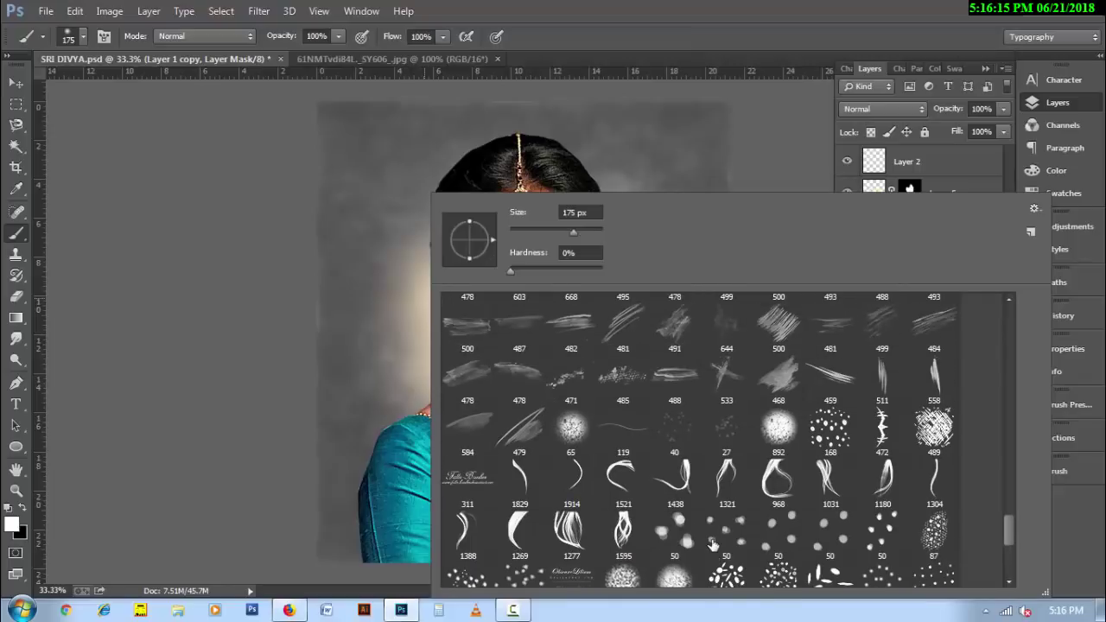
click(785, 383)
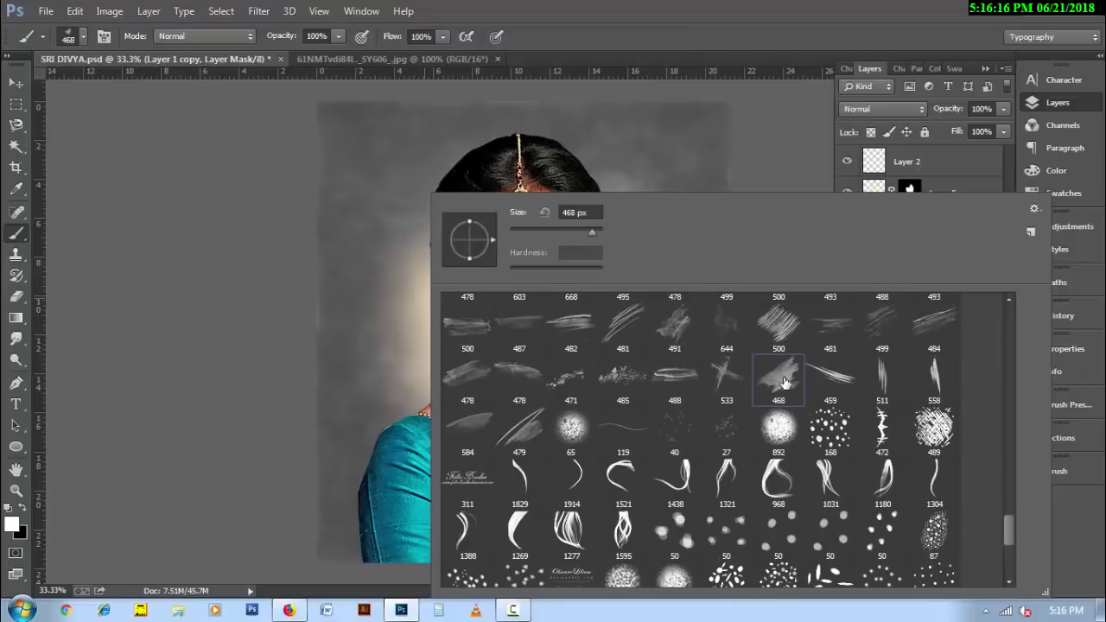
click(699, 29)
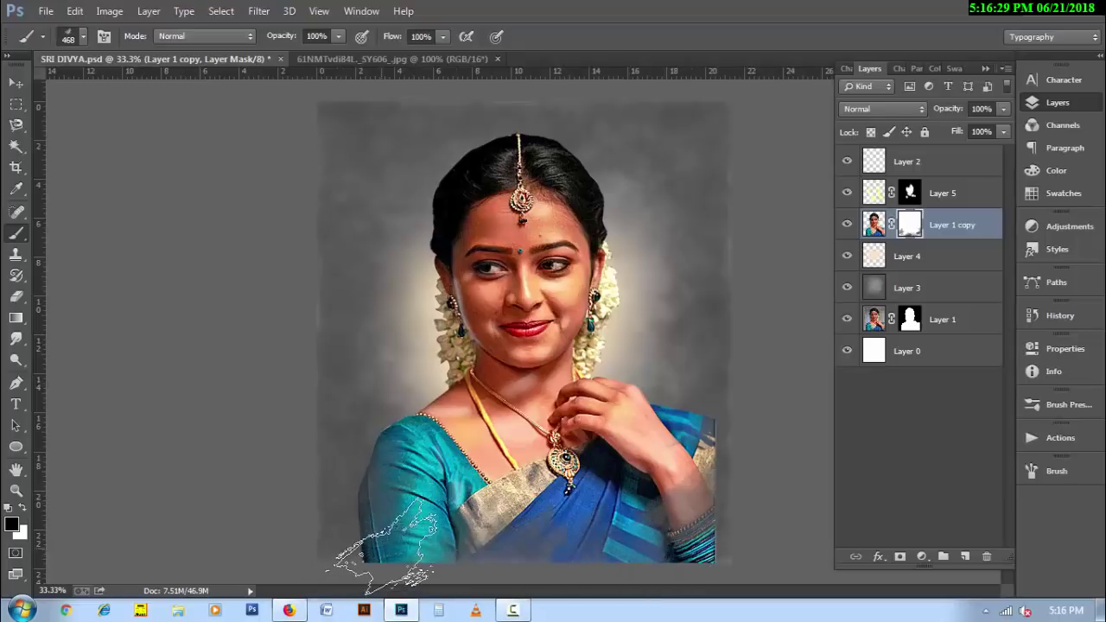
- Paint black on the mask to fade the bottom and lower right of the saree
mouse_move(399, 547)
mouse_down()
mouse_move(544, 542)
mouse_move(359, 529)
mouse_up()
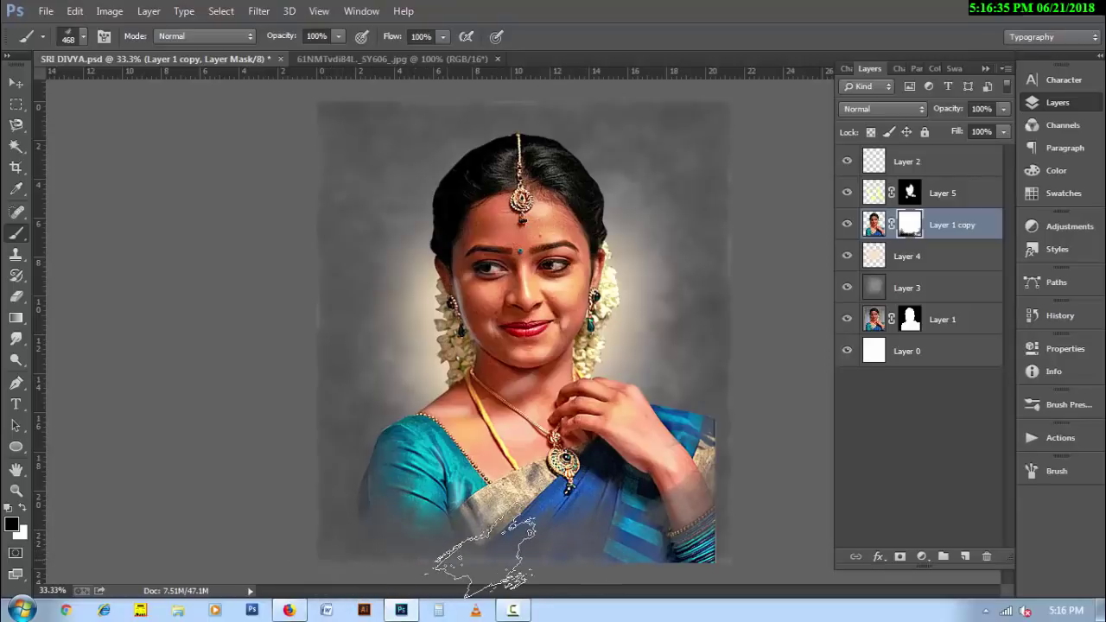
mouse_move(583, 515)
mouse_down()
mouse_move(704, 514)
mouse_move(606, 518)
mouse_move(689, 519)
mouse_up()
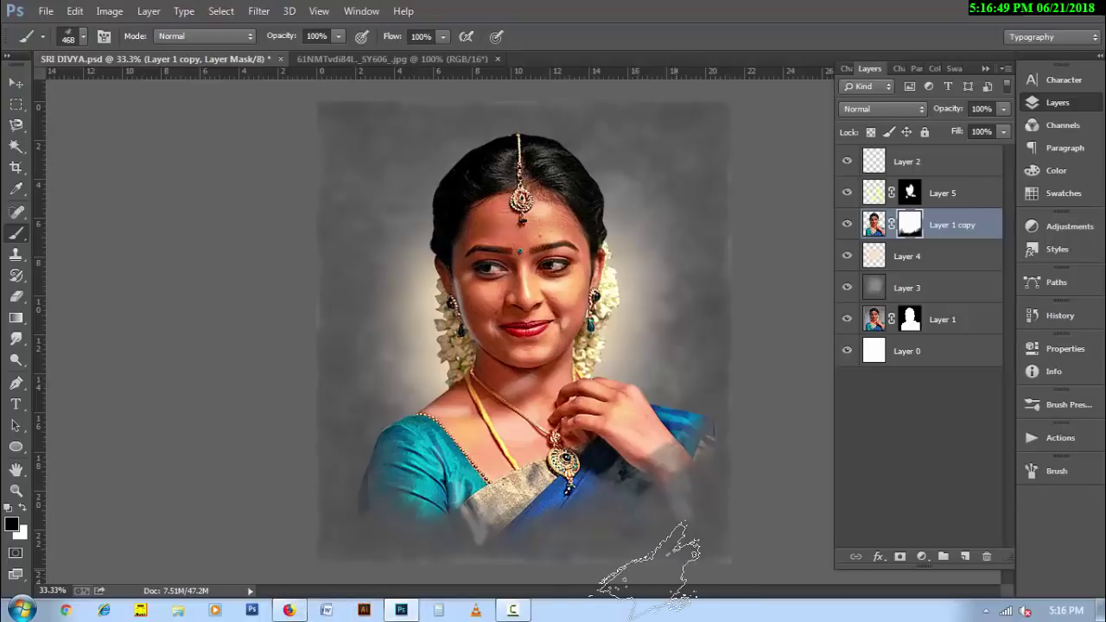
scroll(637, 513, up, 1)
drag(625, 501, 625, 383)
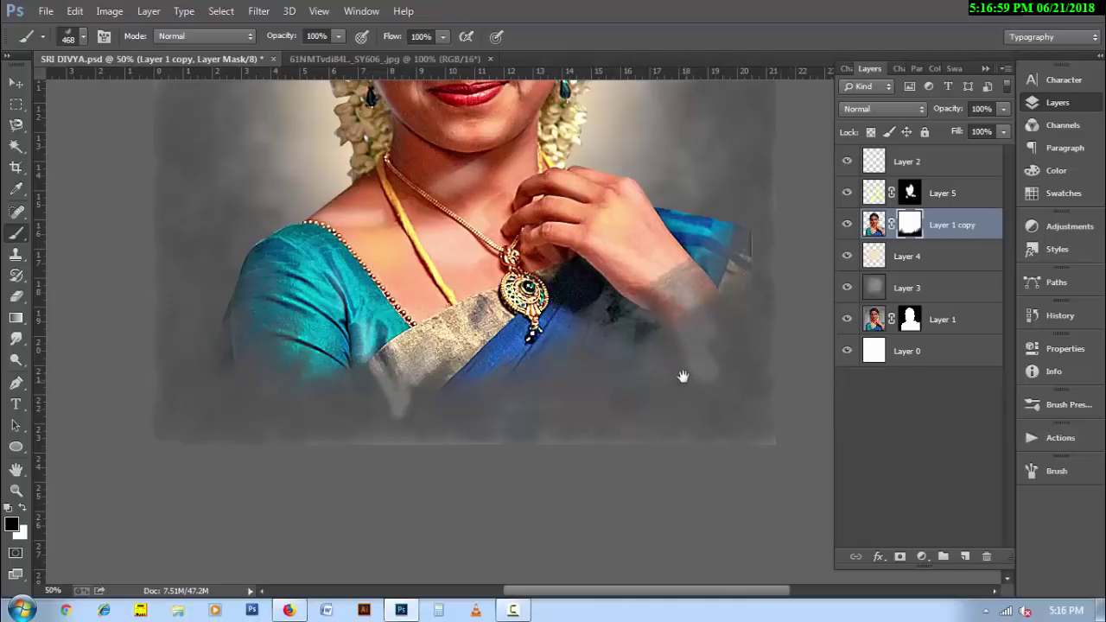
- Load the 584 stroke brush preset
drag(683, 377, 587, 468)
right_click(402, 292)
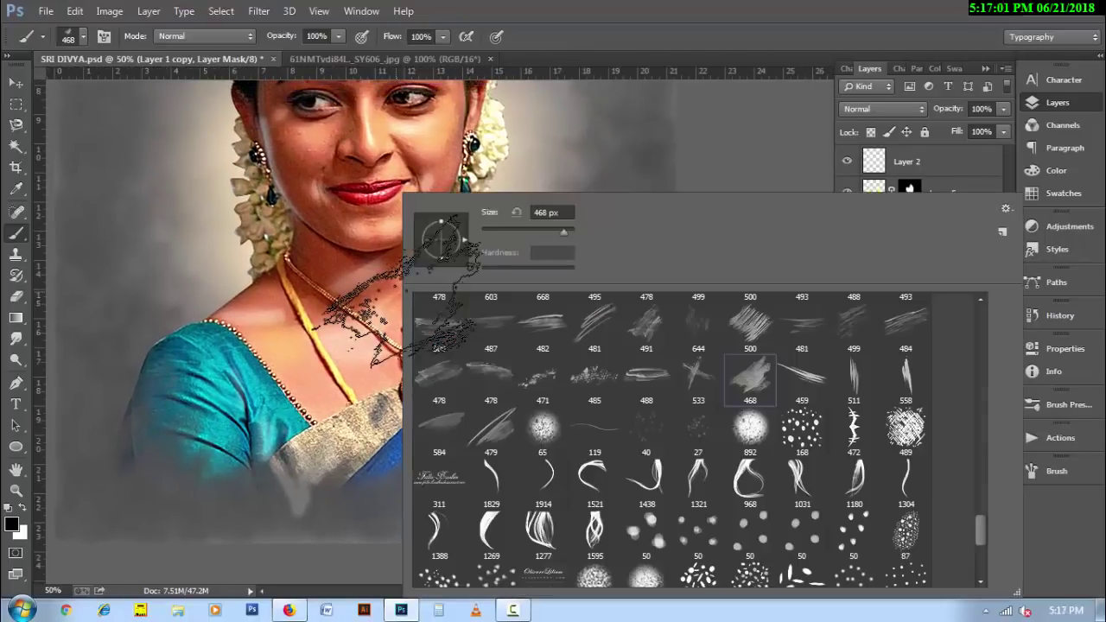
click(451, 423)
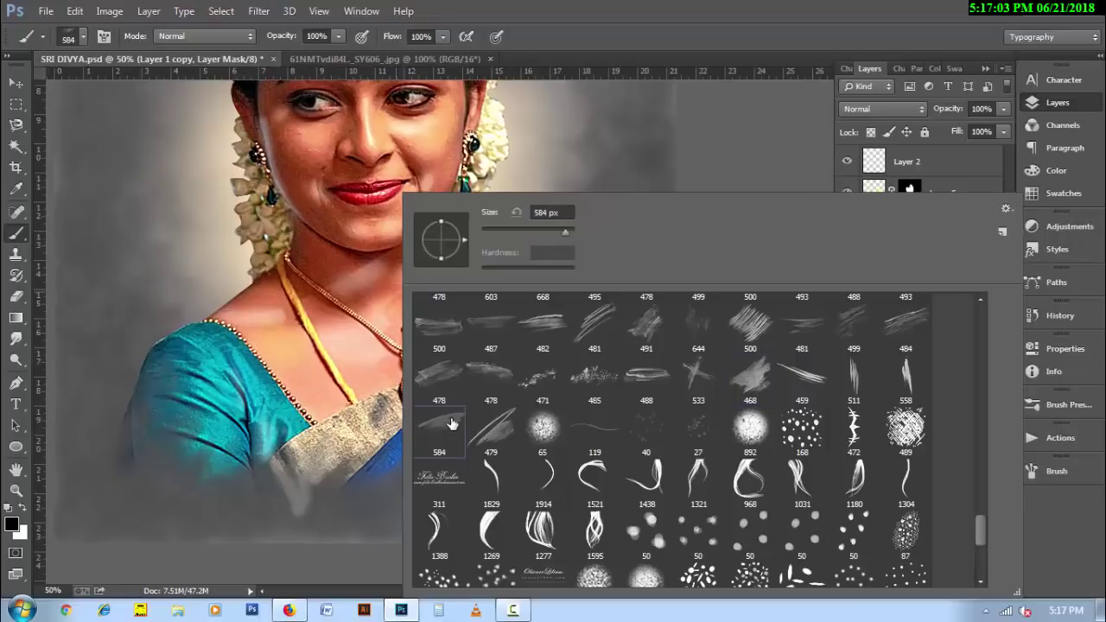
click(858, 37)
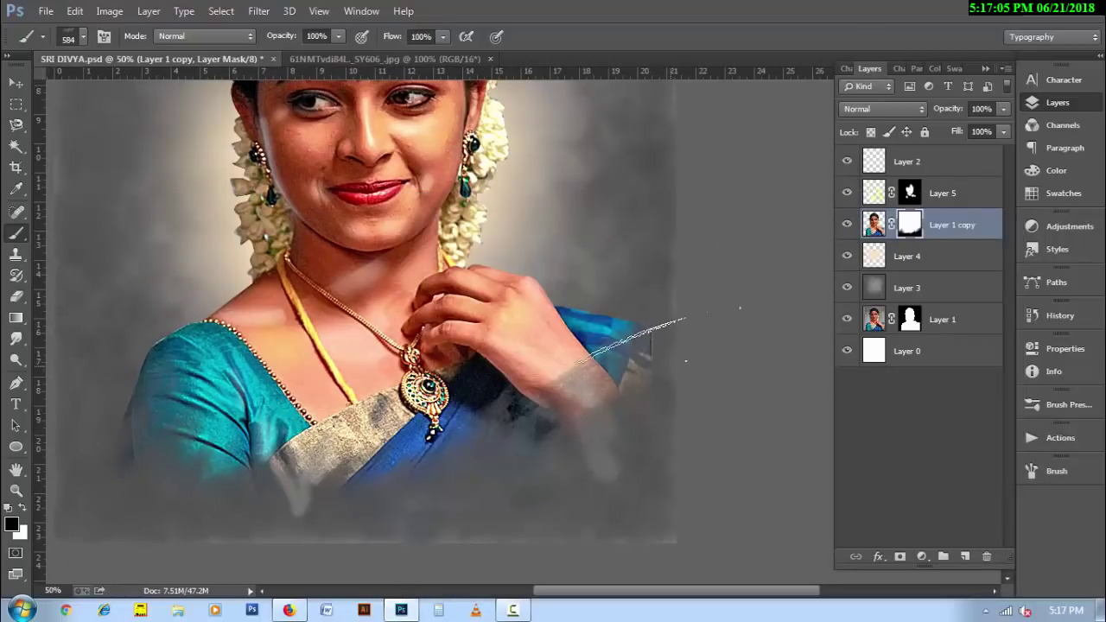
- Switch to the large 2374 textured brush and reduce its size
right_click(458, 194)
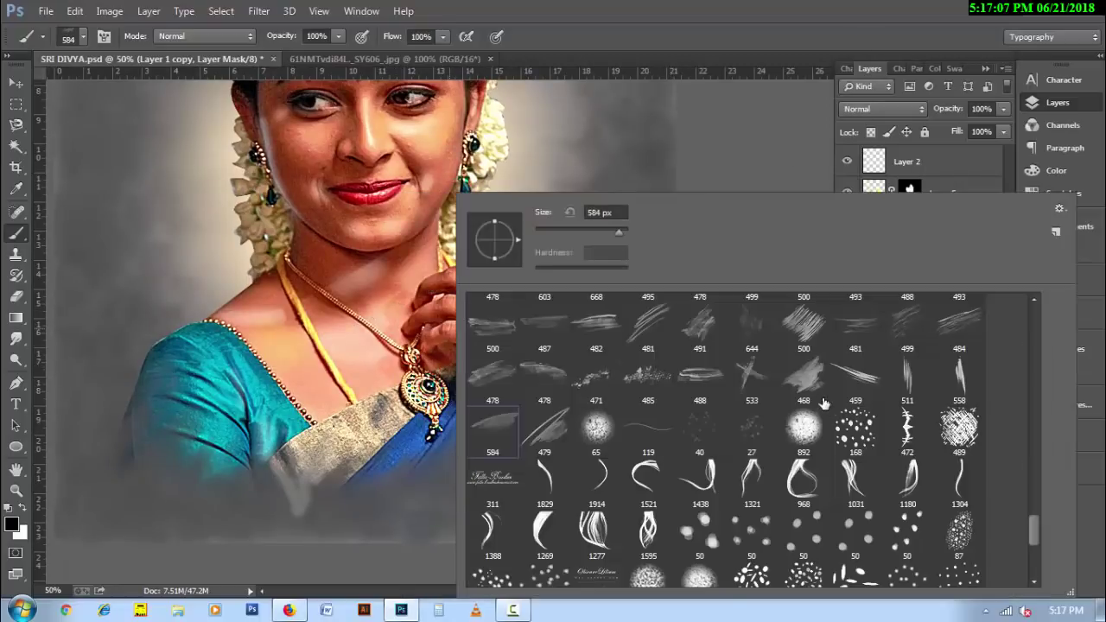
scroll(823, 403, up, 1)
scroll(821, 415, up, 1)
scroll(821, 428, up, 1)
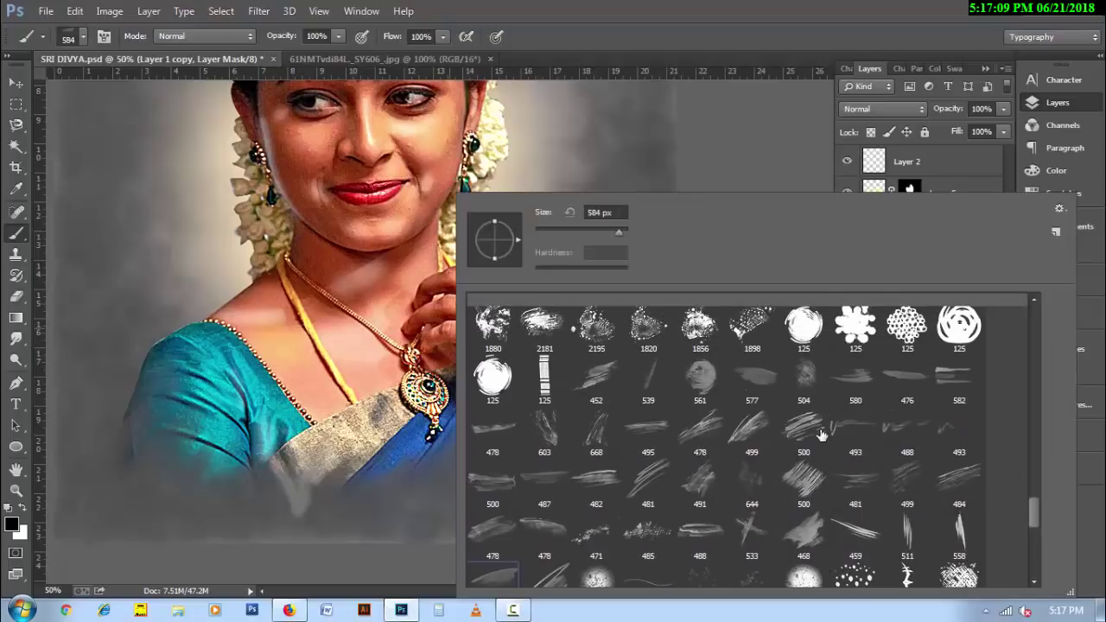
scroll(822, 435, up, 1)
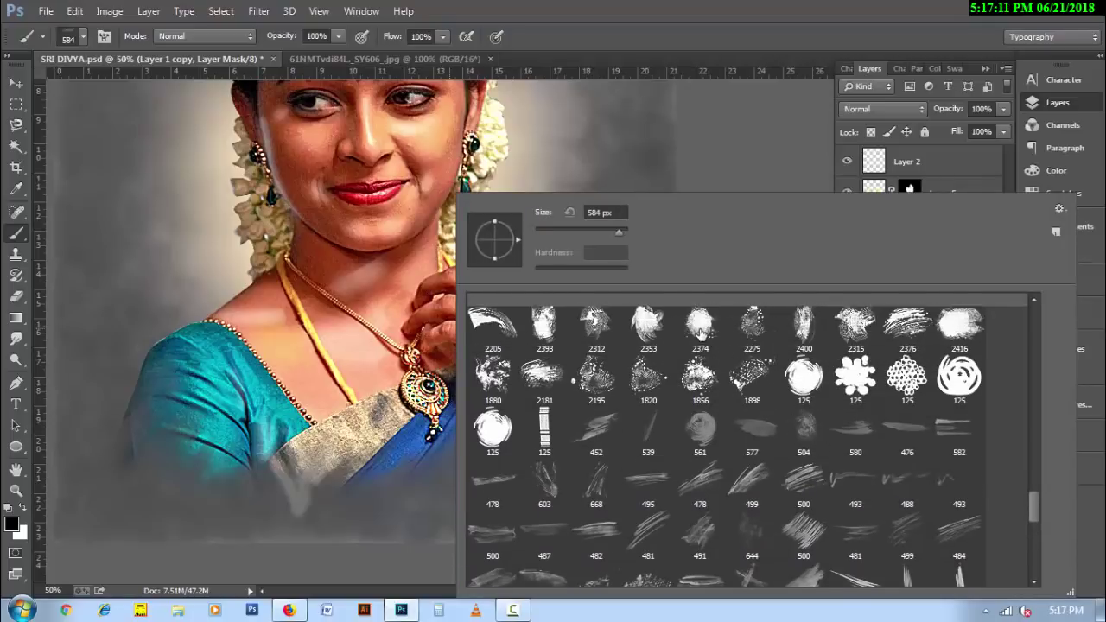
double_click(699, 332)
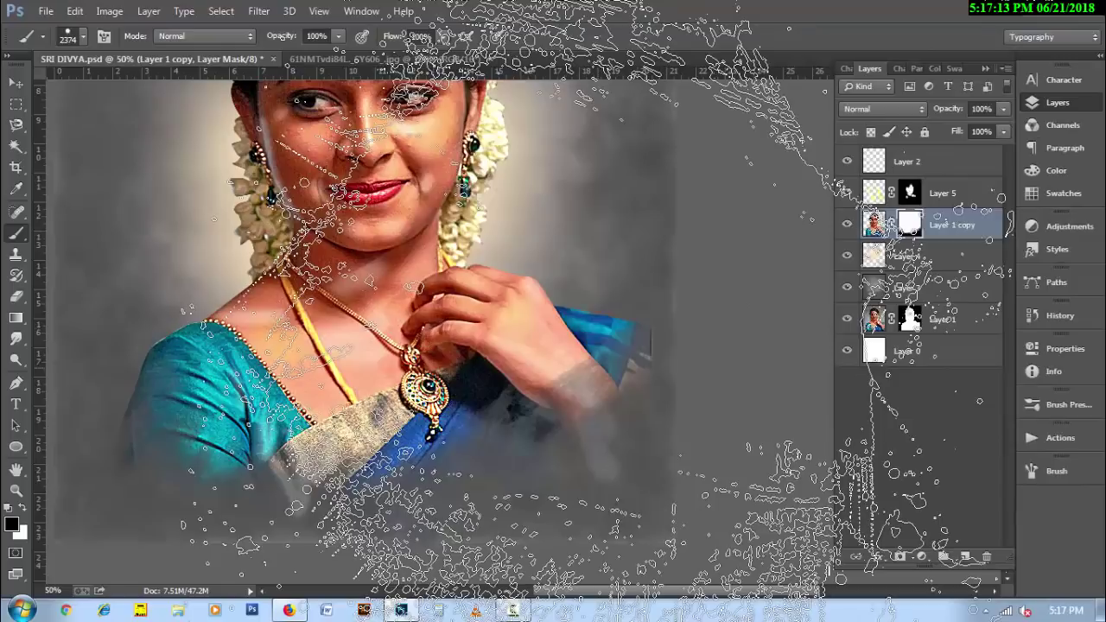
key(bracketleft)
key(bracketleft)
key(bracketleft)
key(bracketleft)
key(bracketleft)
key(bracketleft)
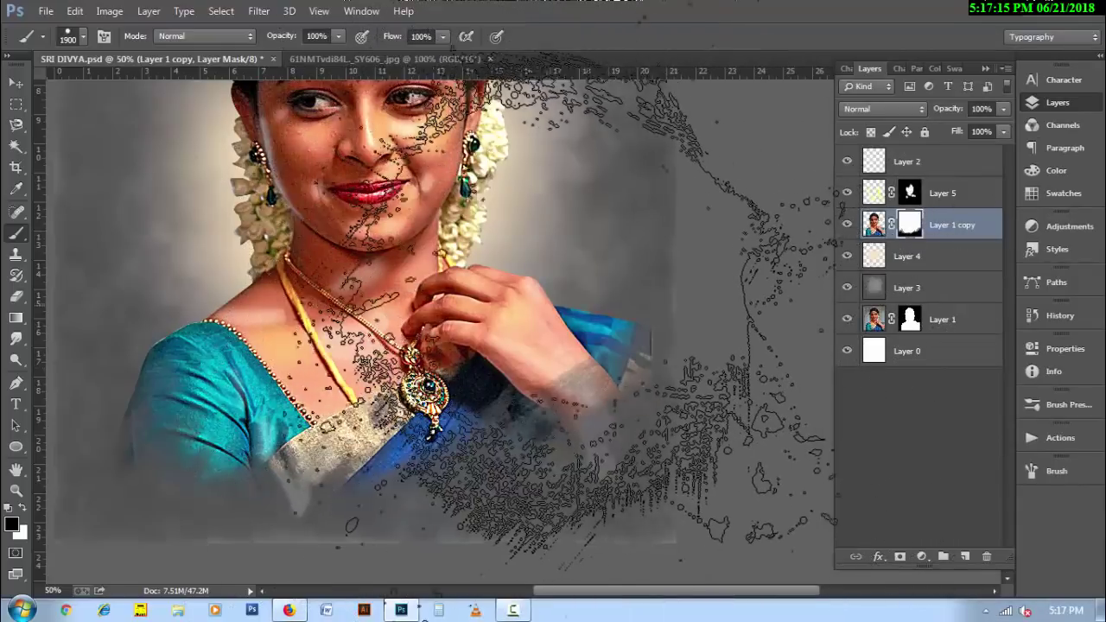
key(bracketleft)
key(bracketleft)
key(bracketleft)
key(bracketleft)
key(bracketleft)
key(bracketleft)
key(bracketleft)
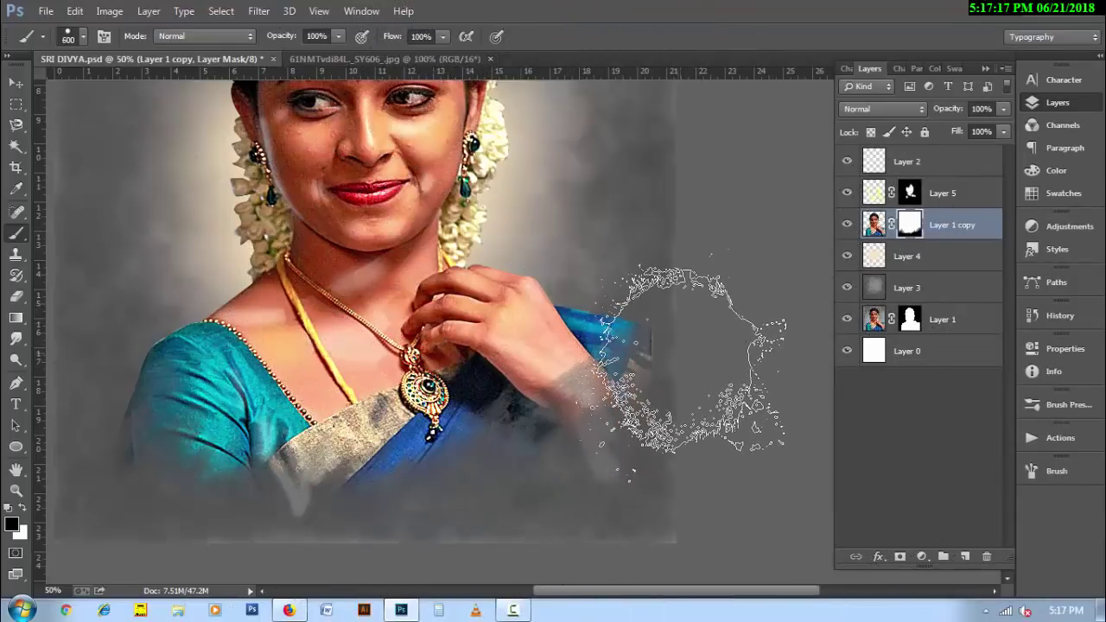
key(bracketleft)
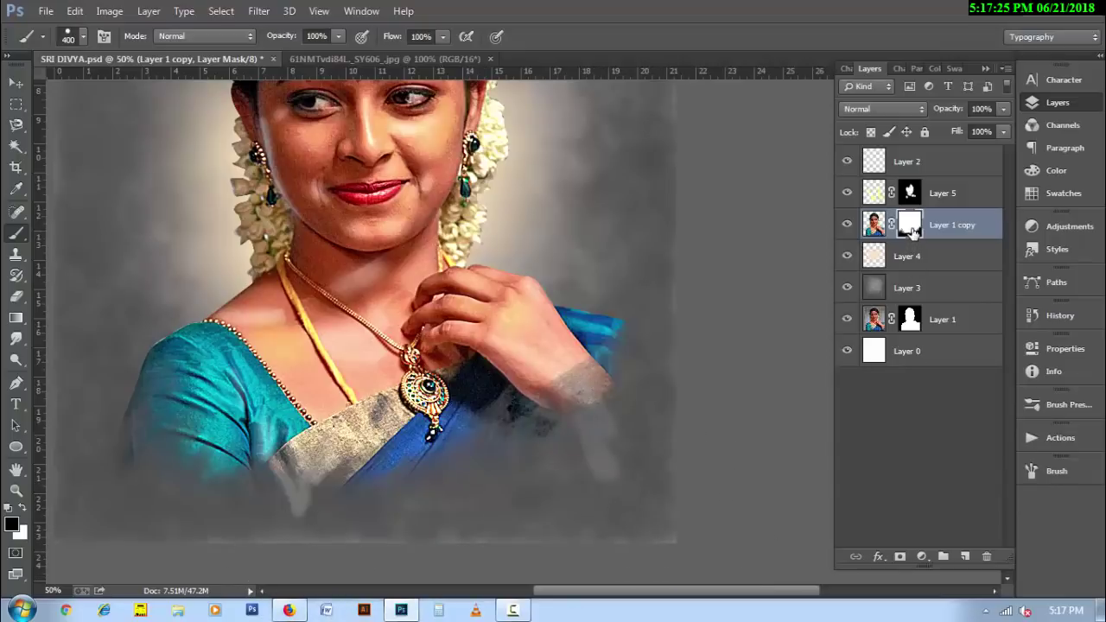
- Feather Layer 1 copy's mask edge to 17.9 px
double_click(912, 226)
click(880, 462)
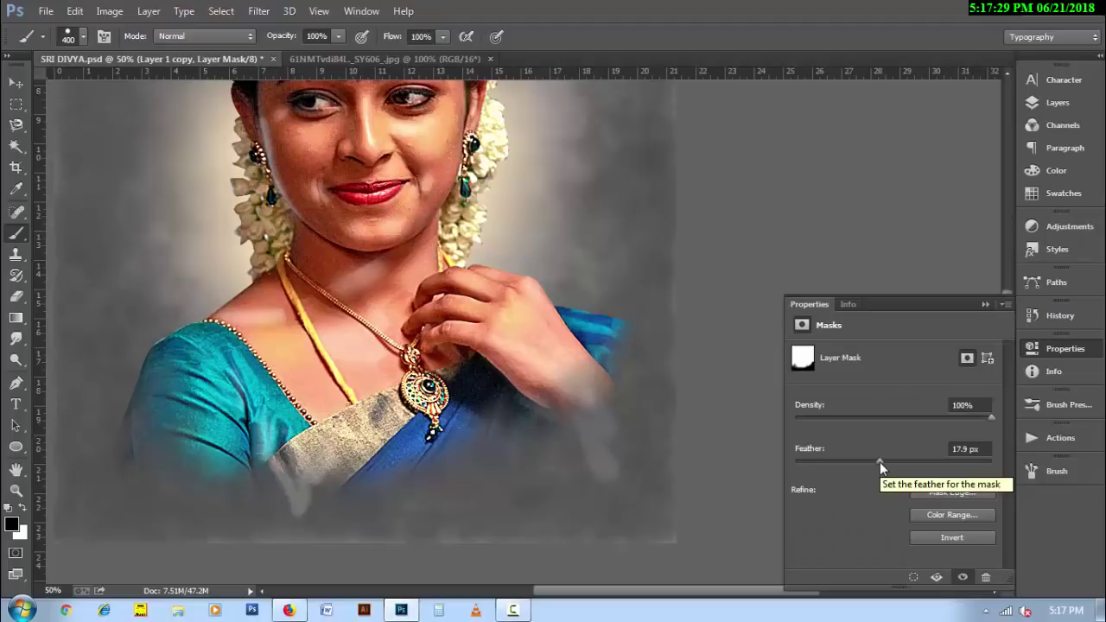
click(1058, 349)
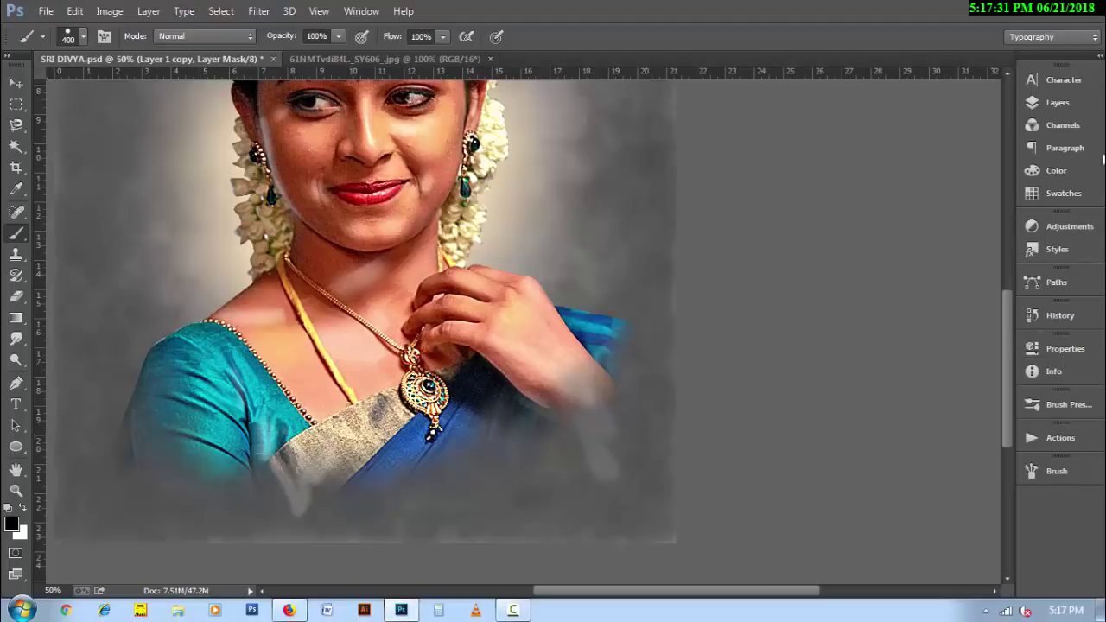
- Zoom out to the whole portrait and add an empty Layer 6 above Layer 2
click(1086, 107)
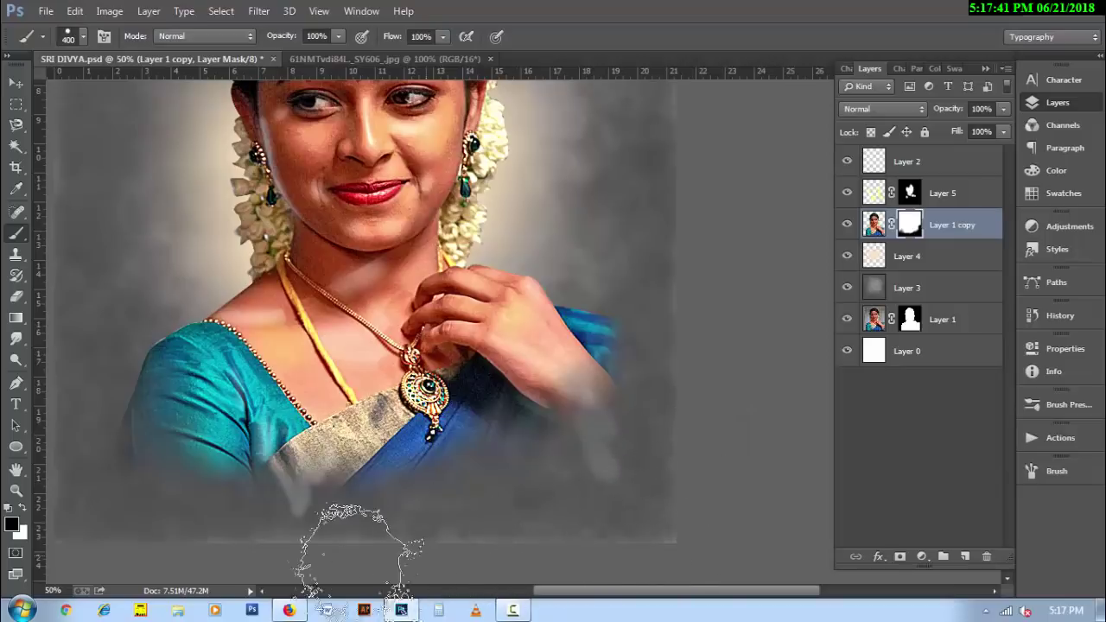
key(h)
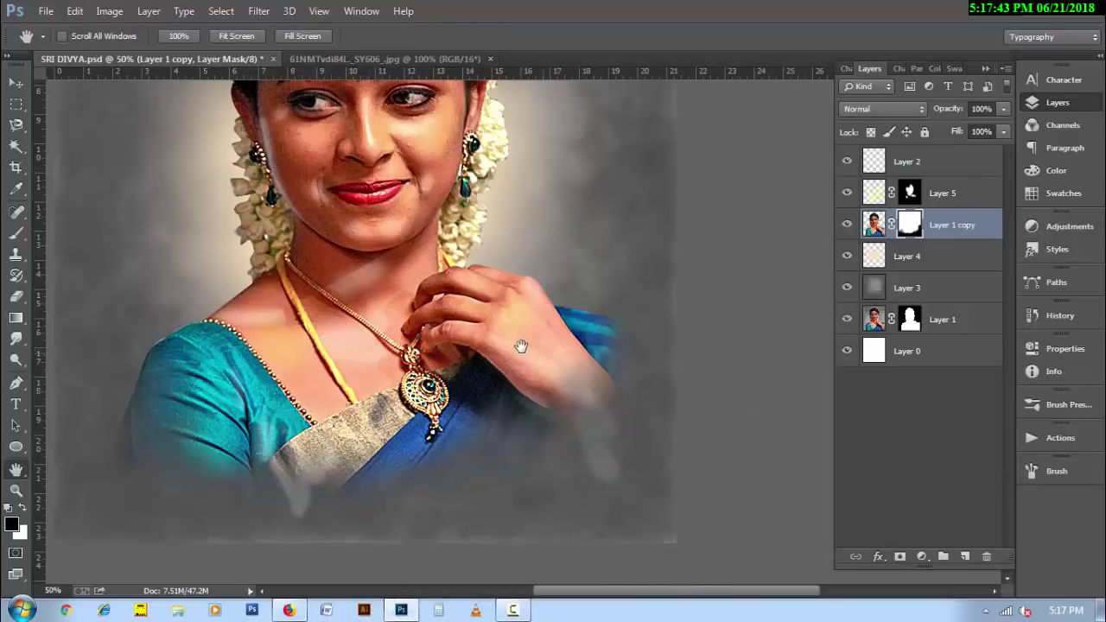
drag(514, 341, 519, 346)
key(ctrl+minus)
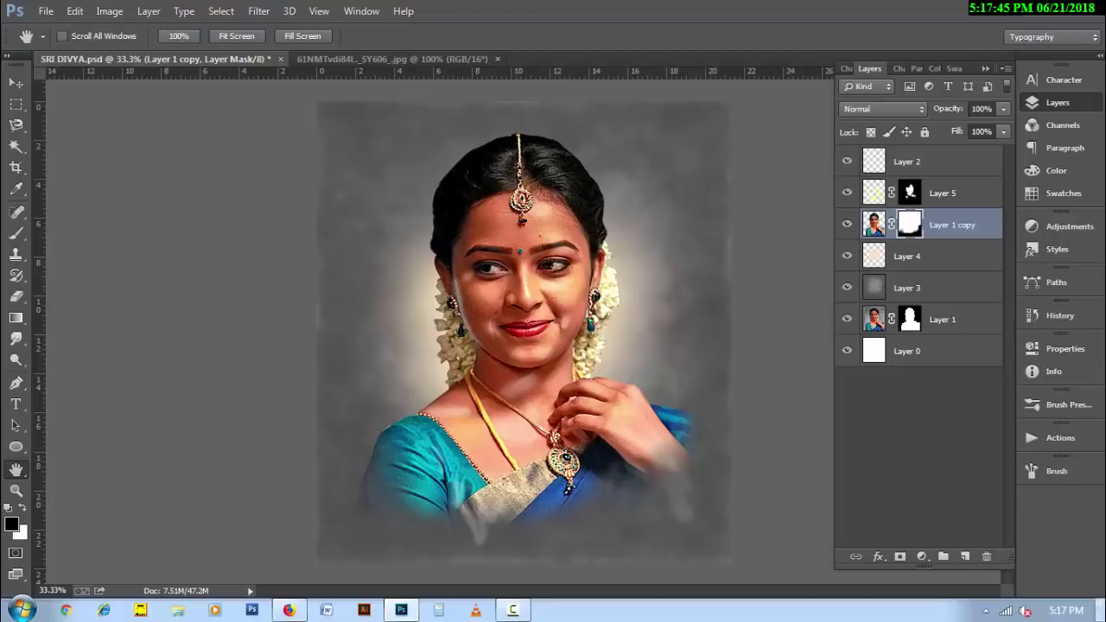
click(927, 161)
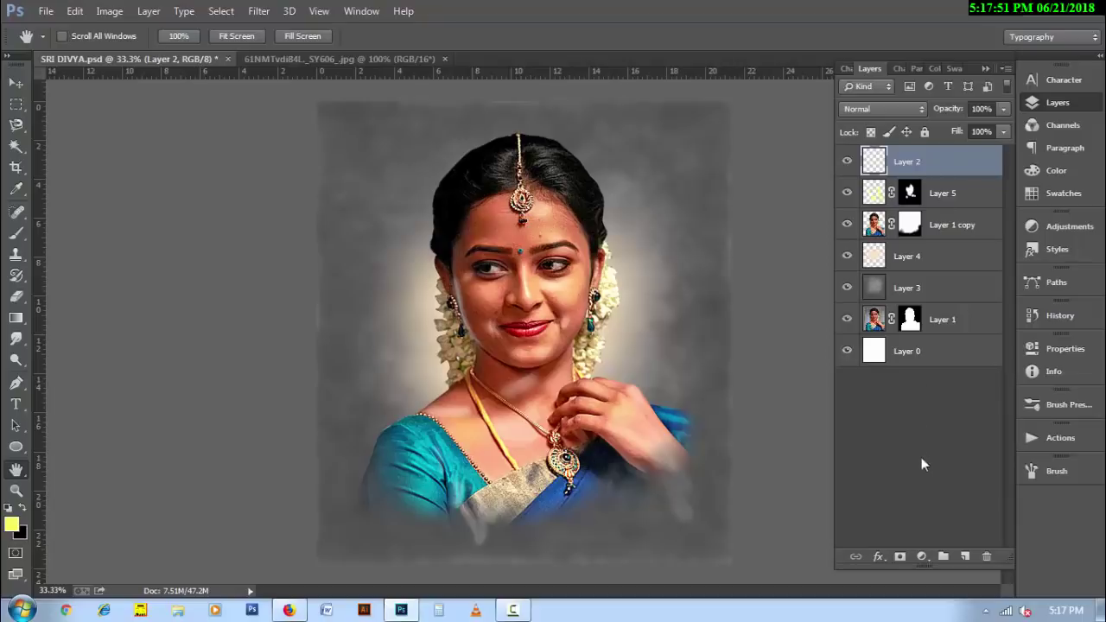
click(965, 557)
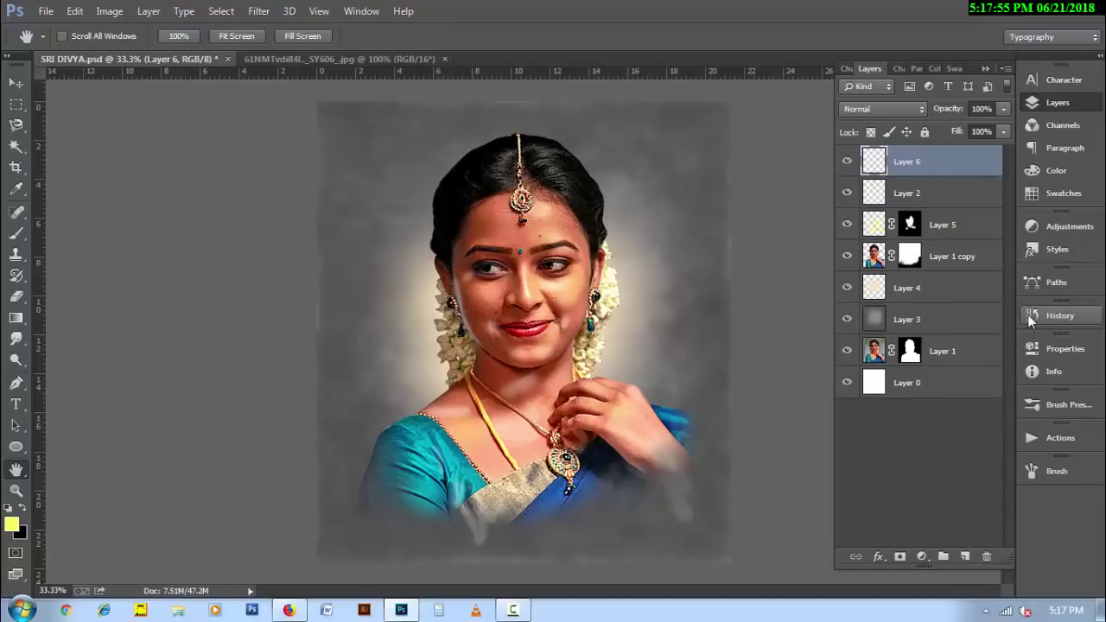
- Select the Smudge tool and choose a brush tip for smudging the hair
click(15, 339)
click(16, 339)
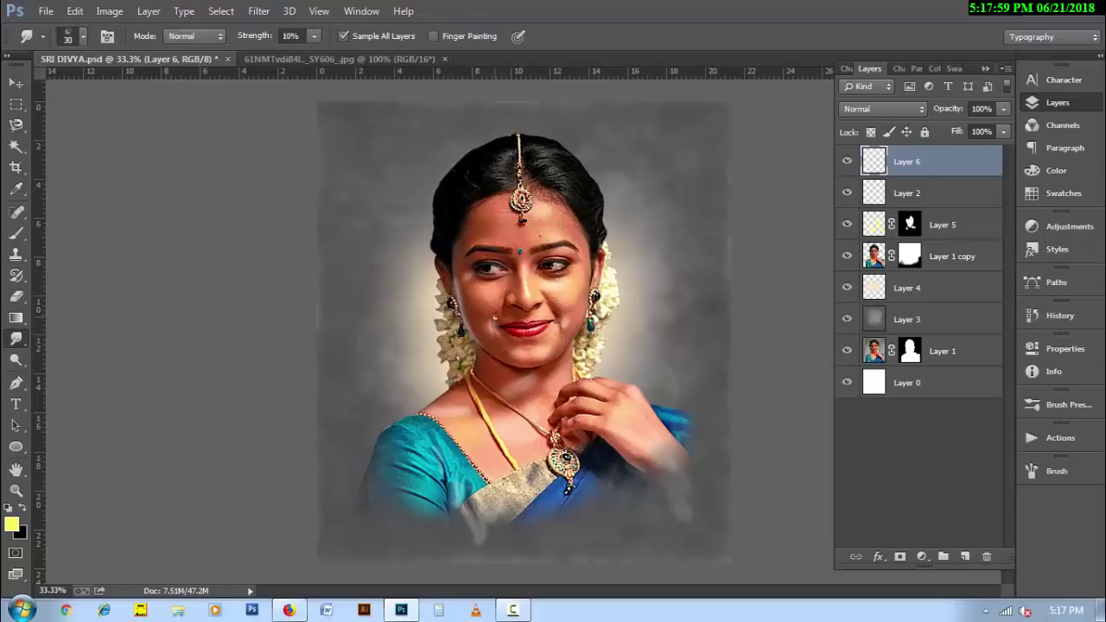
right_click(488, 197)
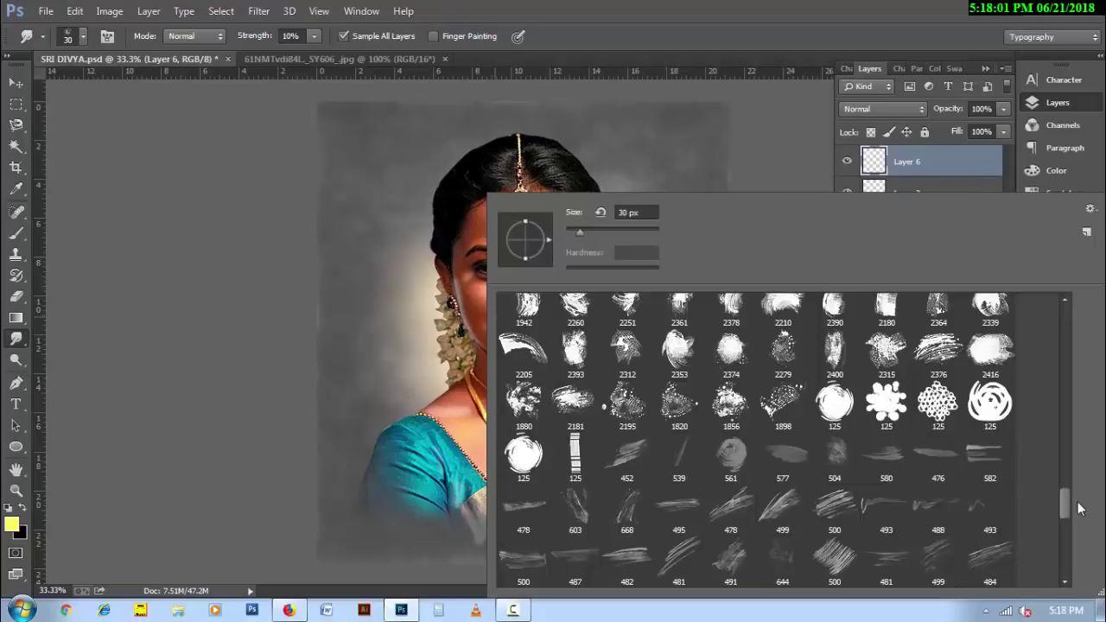
drag(1068, 508, 1063, 557)
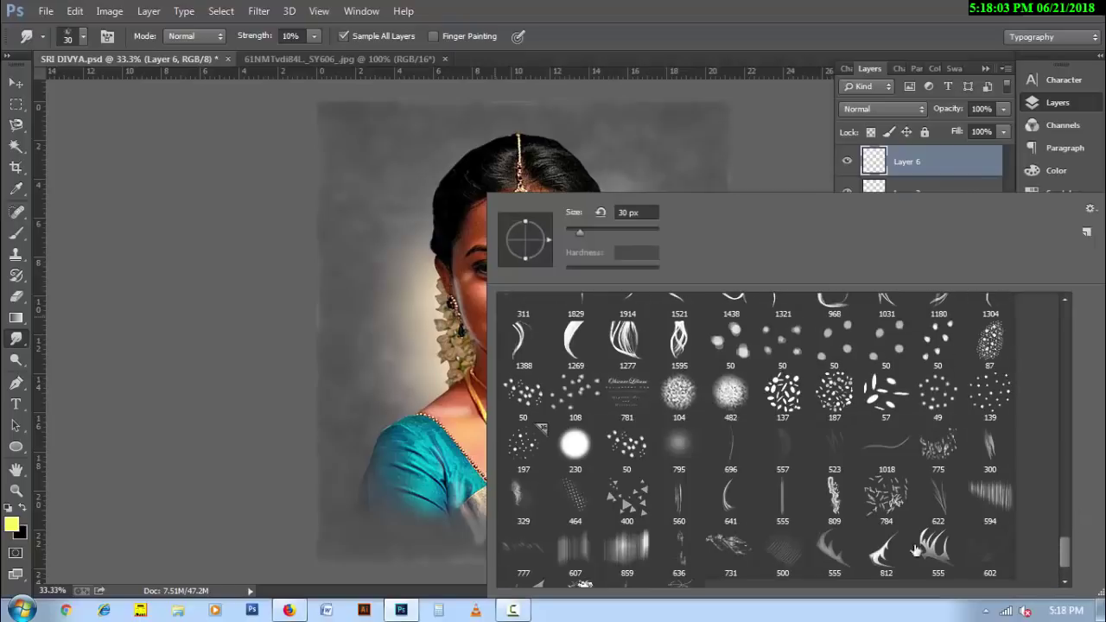
click(598, 38)
- Zoom to 100% on the hairline above the forehead ornament and return to the Brush tool
scroll(454, 226, up, 2)
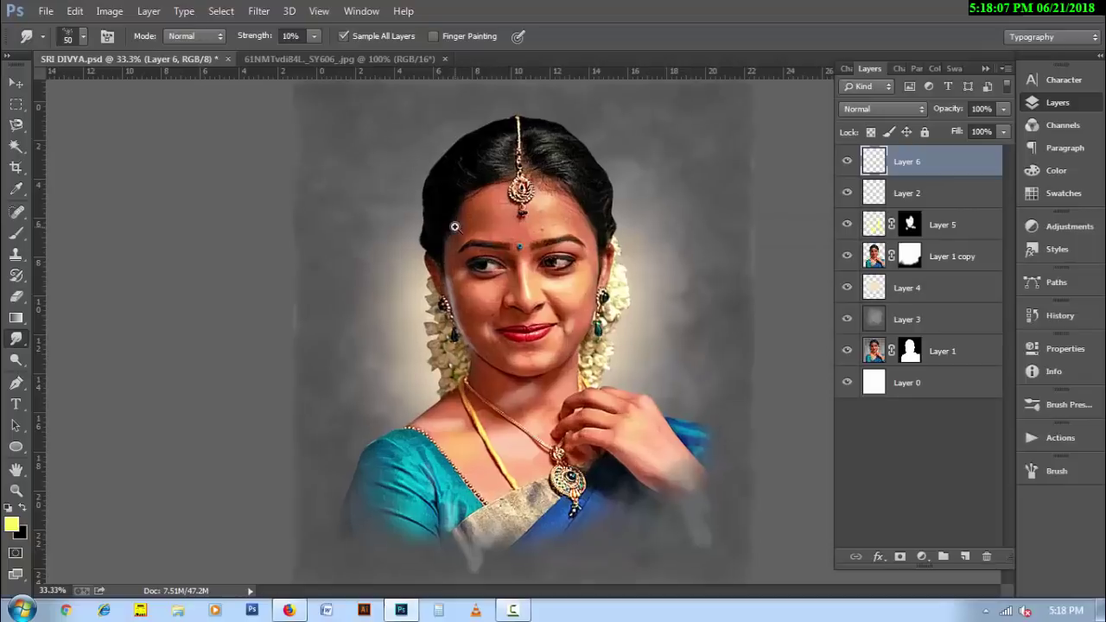
scroll(502, 207, up, 1)
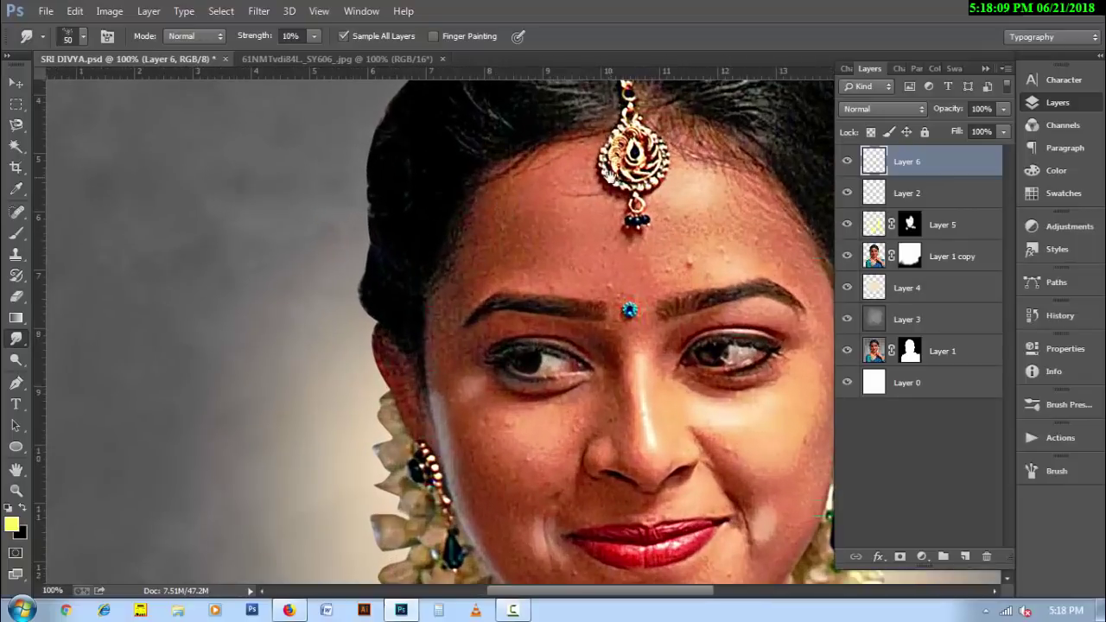
drag(610, 178, 471, 376)
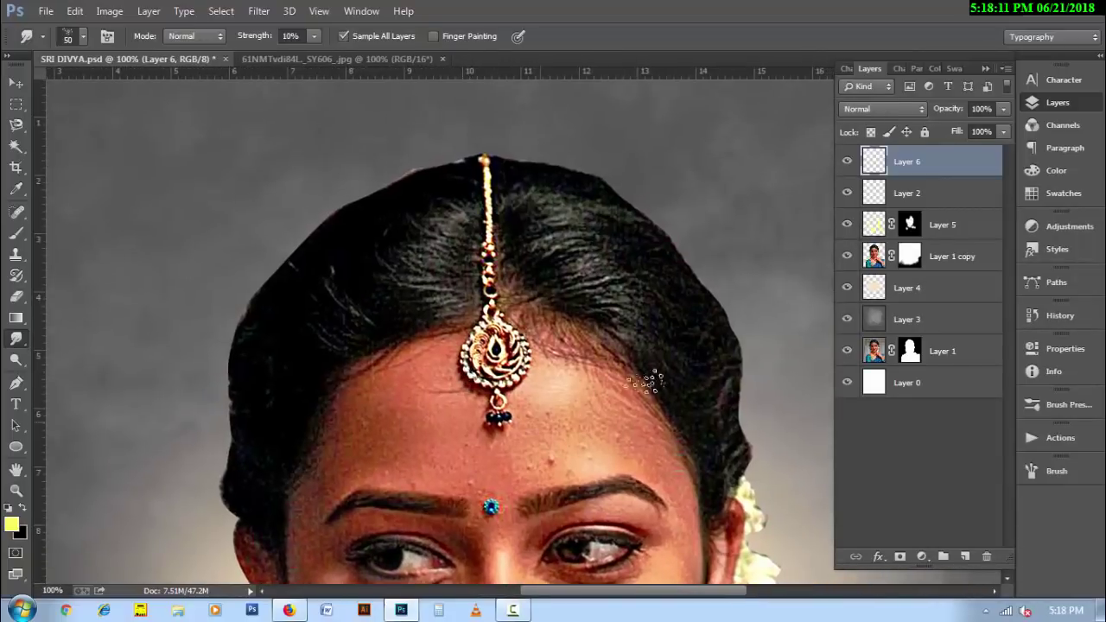
click(17, 236)
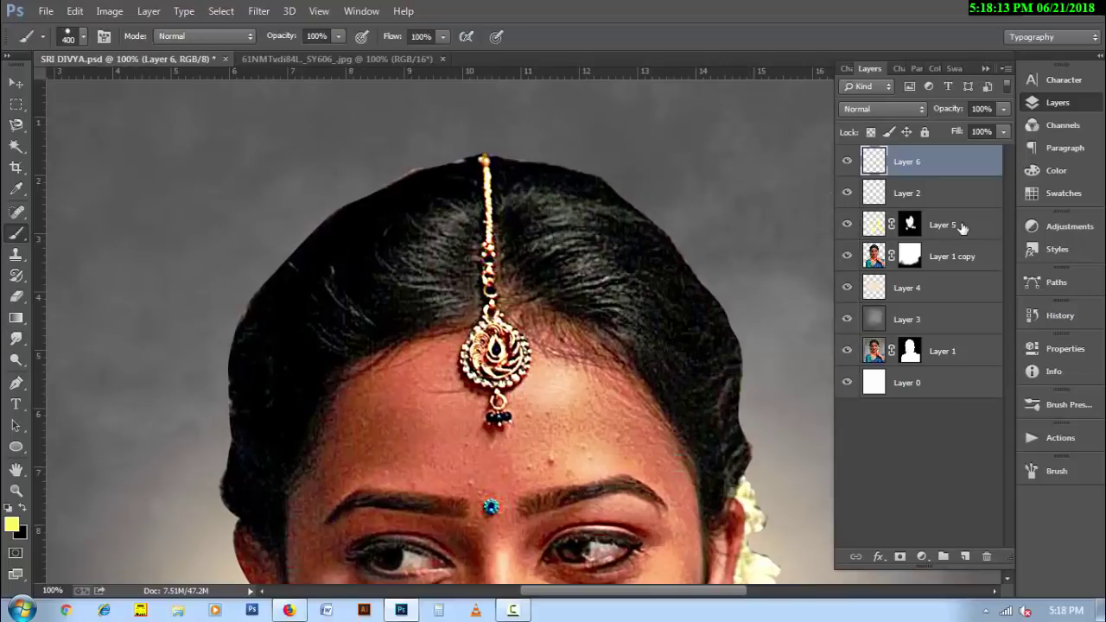
- Select Layer 2 and choose a soft round brush tip
click(950, 197)
right_click(401, 195)
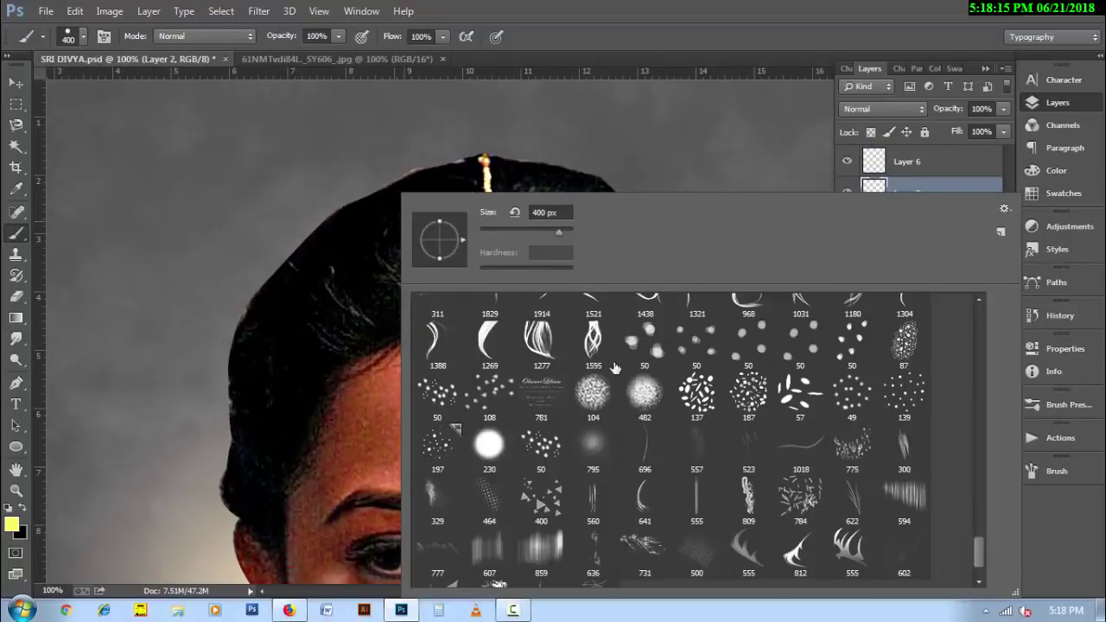
drag(977, 536, 978, 312)
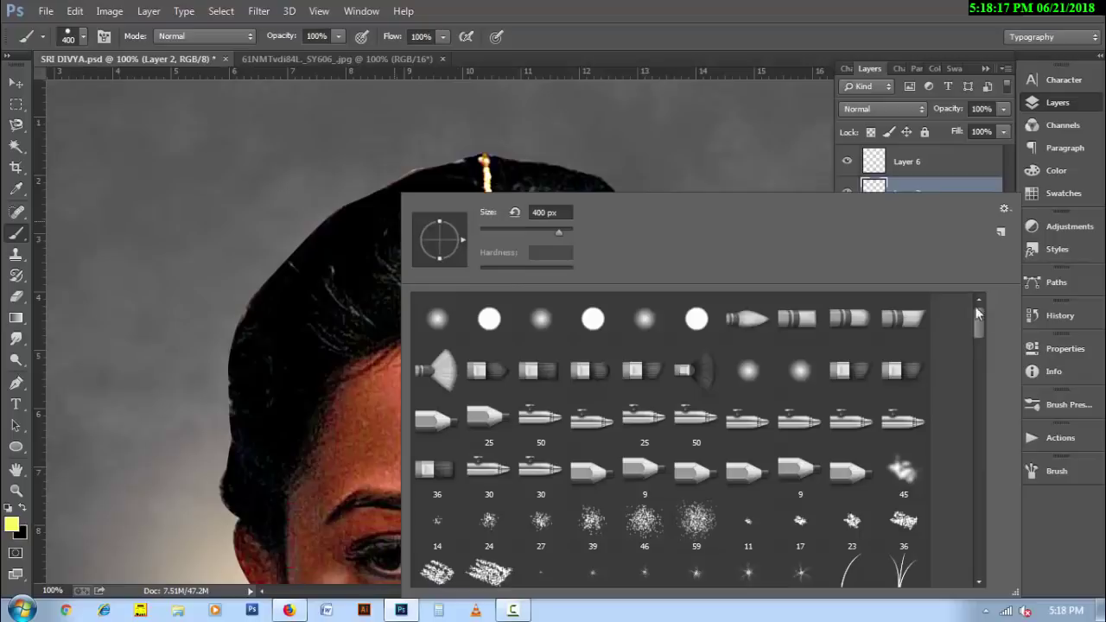
click(781, 44)
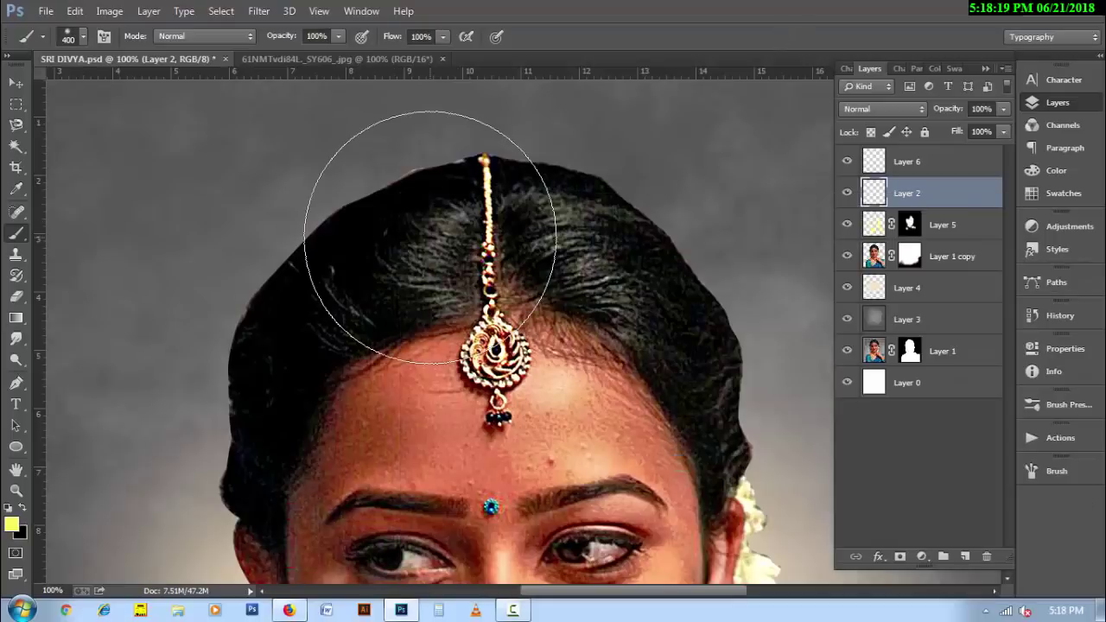
- Set the foreground colour to cyan #5ce2ff and Layer 2's blend mode to Screen
click(11, 524)
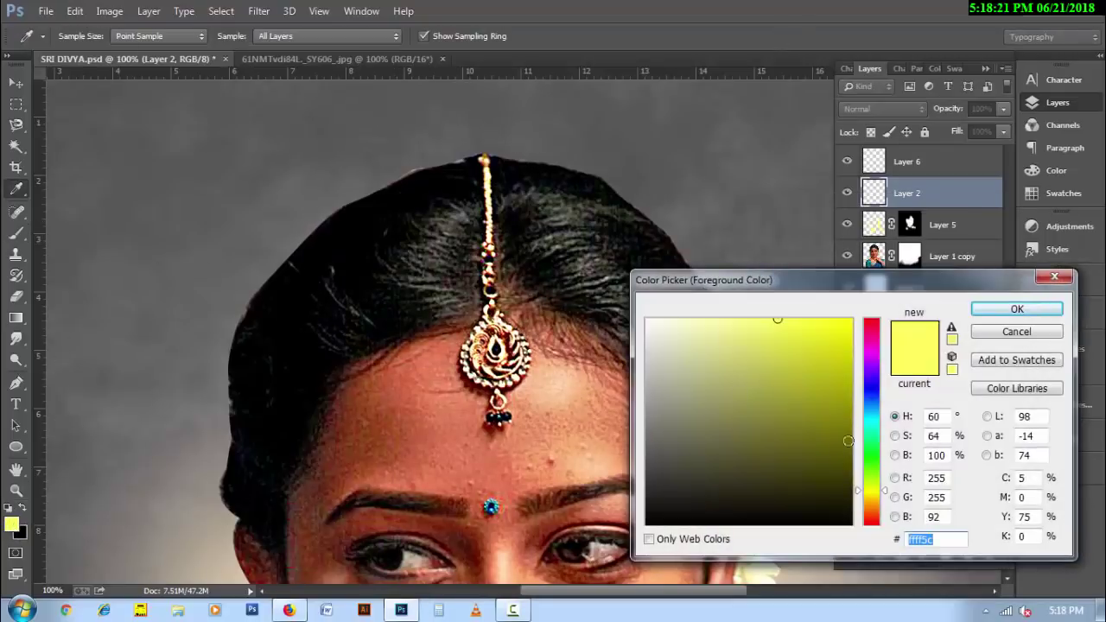
click(877, 414)
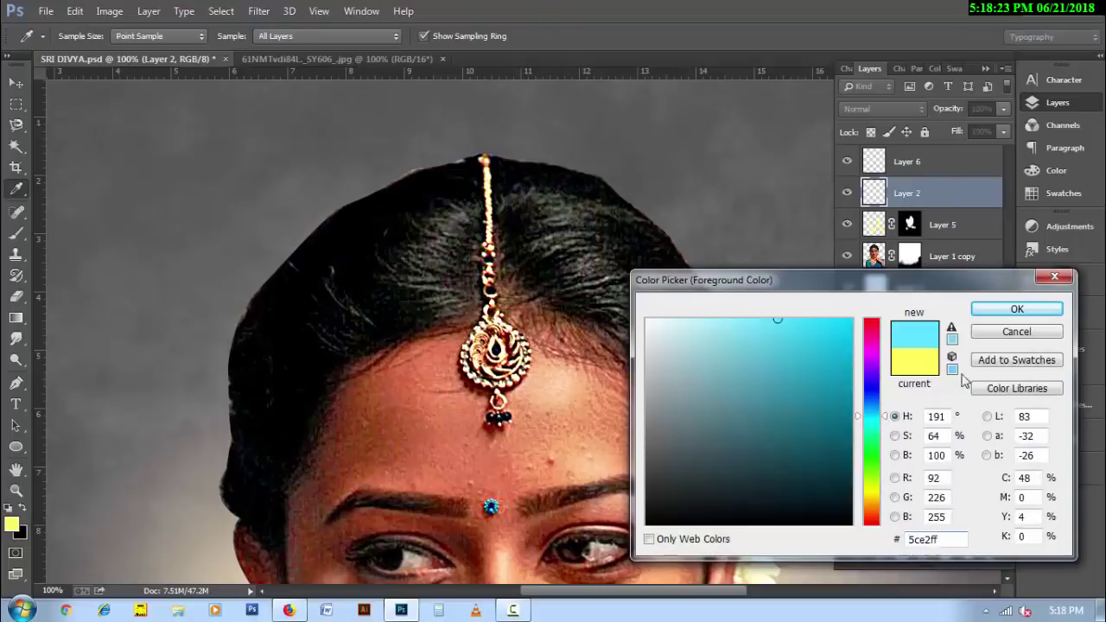
click(1001, 315)
click(910, 110)
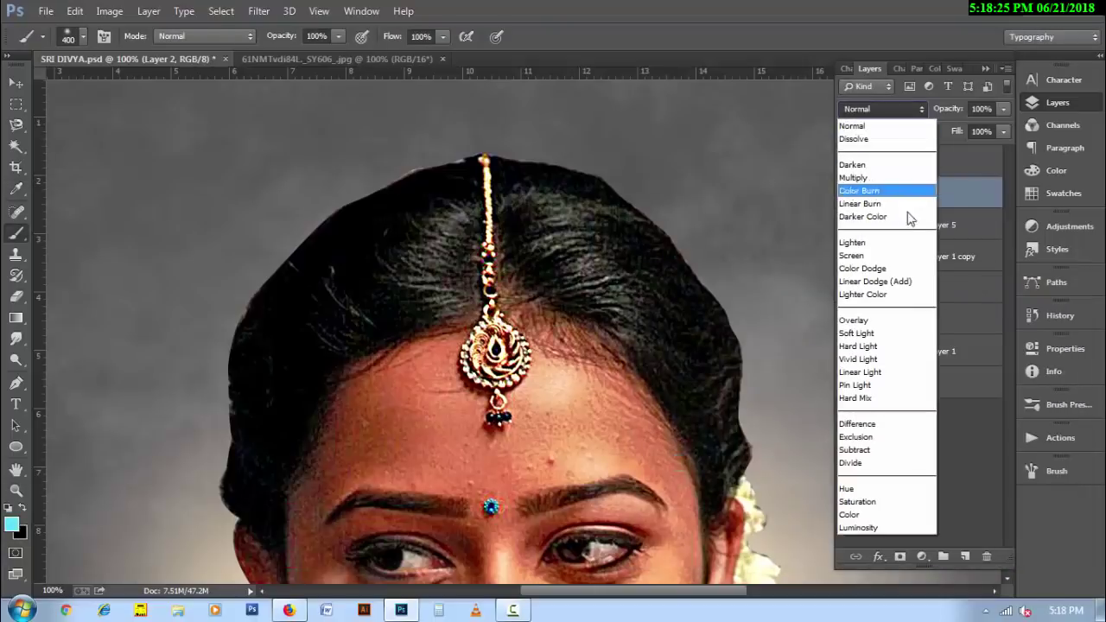
click(902, 258)
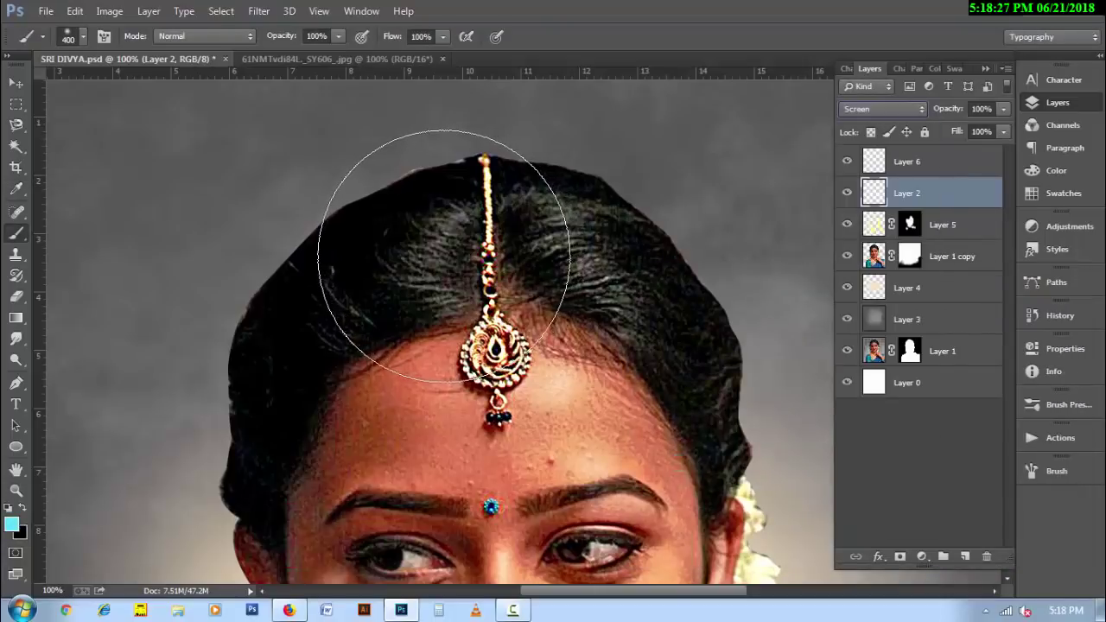
- Paint soft cyan glows with a 125 px brush on the hair either side of the chain
key(bracketleft)
key(bracketleft)
key(bracketleft)
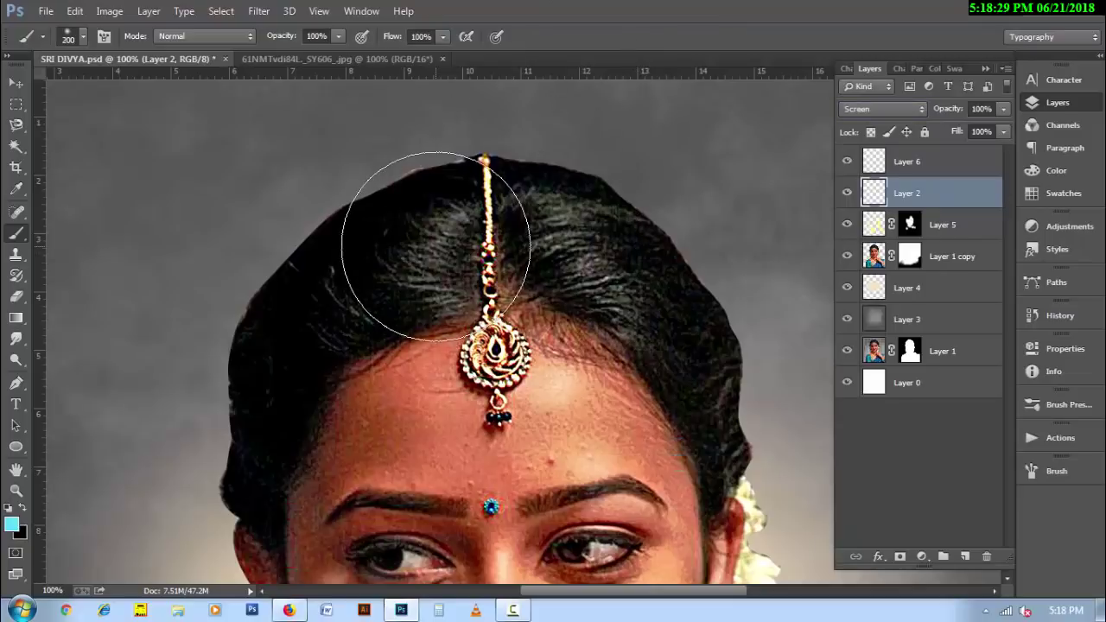
key(bracketleft)
key(bracketleft)
key(bracketleft)
key(bracketright)
key(bracketright)
drag(440, 220, 436, 277)
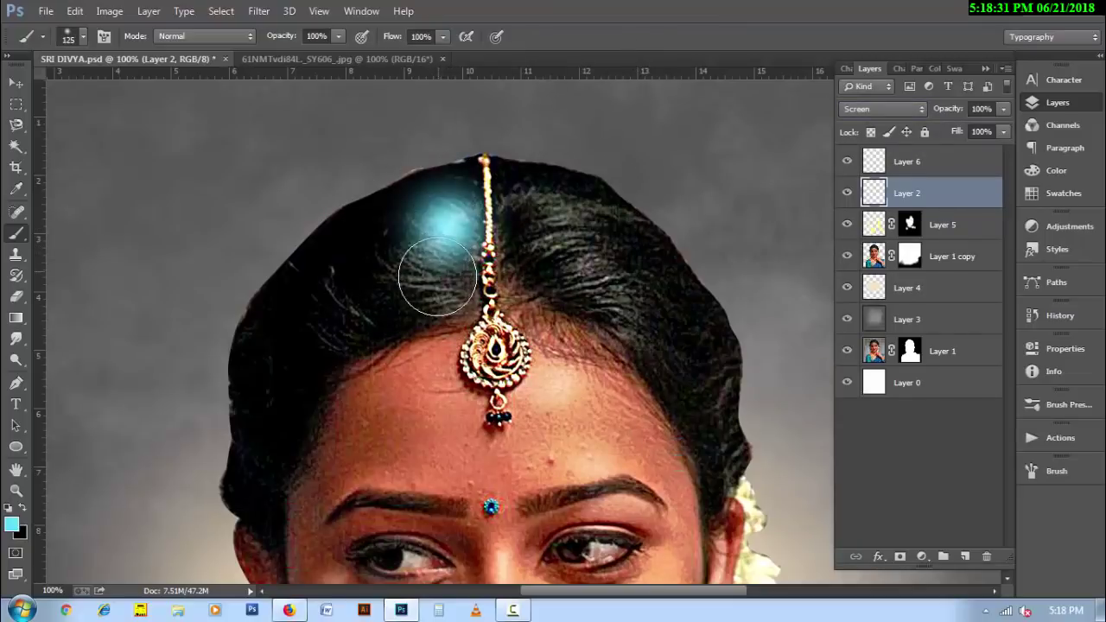
drag(545, 221, 582, 271)
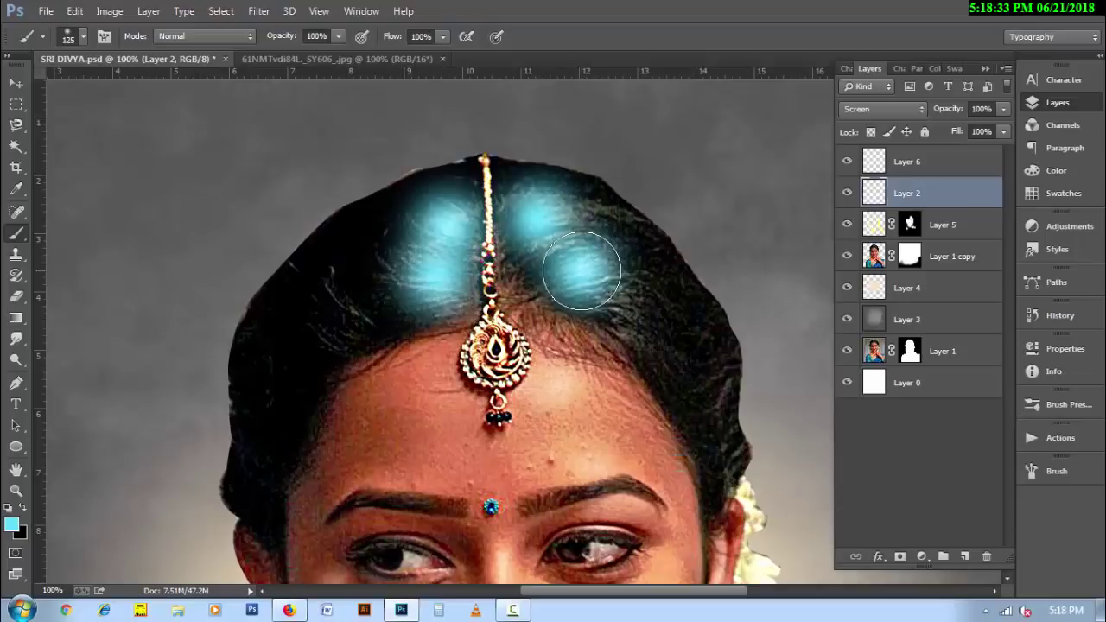
- Switch Layer 2 to Soft Light and tint the hair on both sides of the ornament teal
click(899, 110)
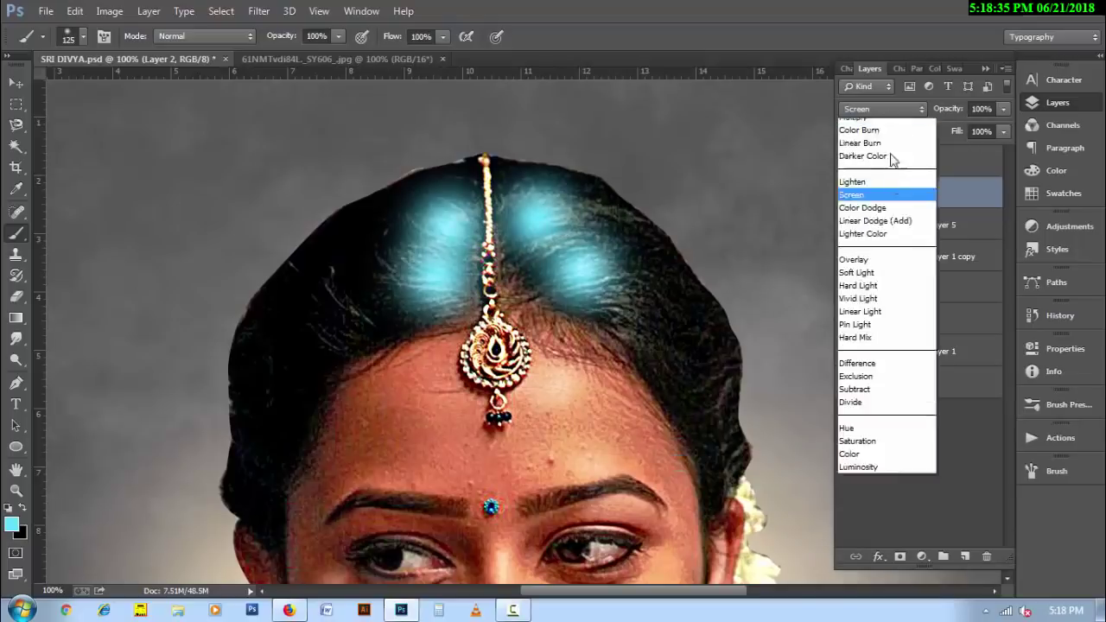
click(887, 325)
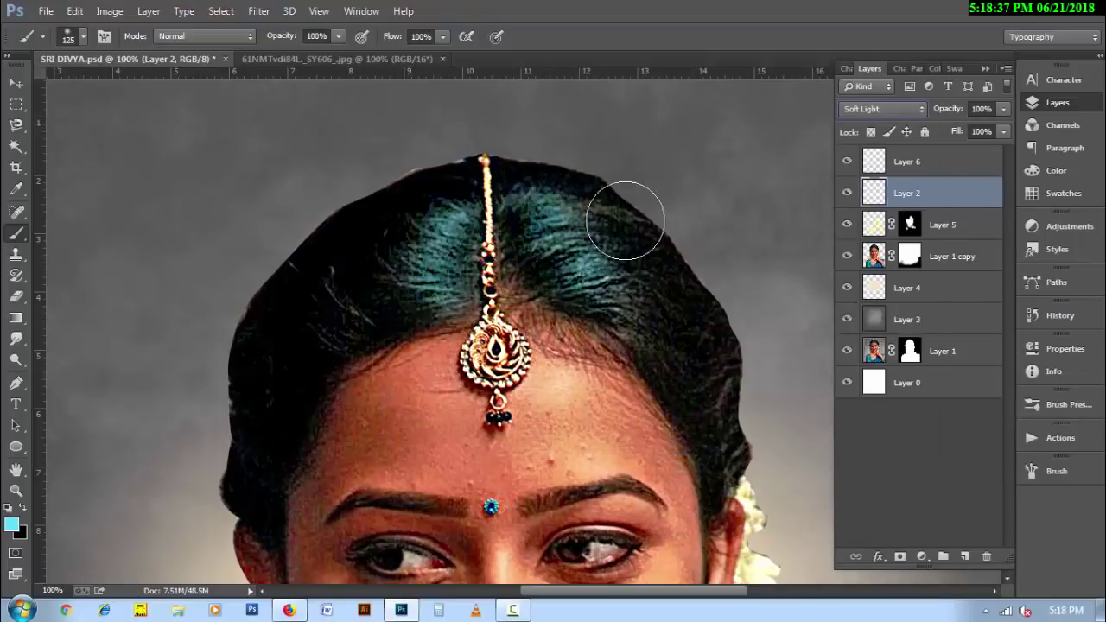
mouse_move(593, 210)
mouse_down()
mouse_move(637, 302)
mouse_move(697, 346)
mouse_up()
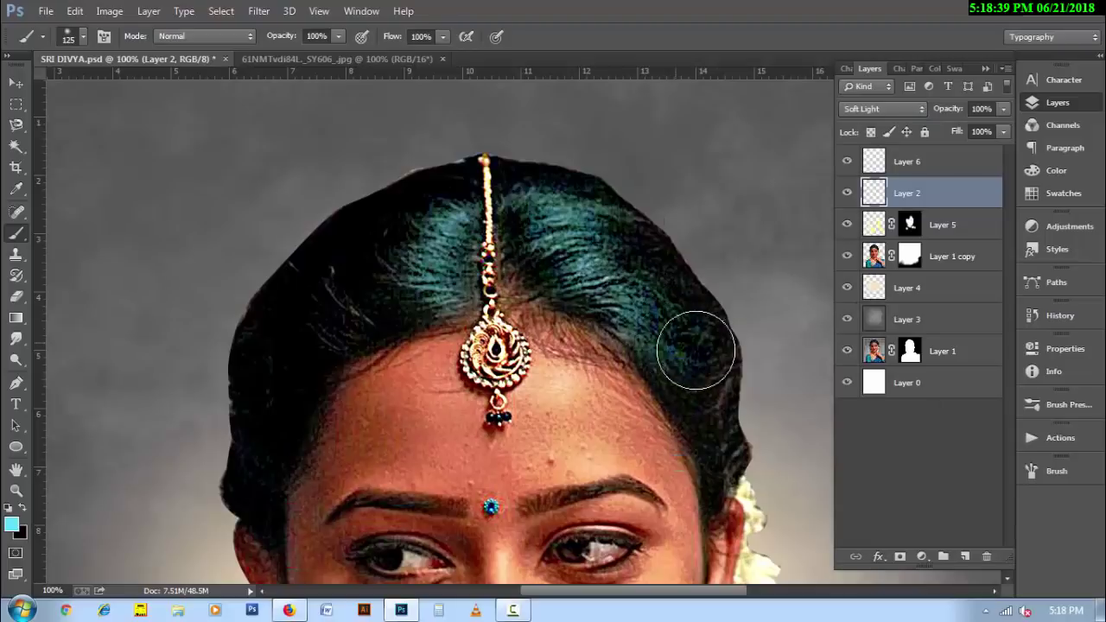
mouse_move(395, 291)
mouse_down()
mouse_move(395, 235)
mouse_move(303, 337)
mouse_up()
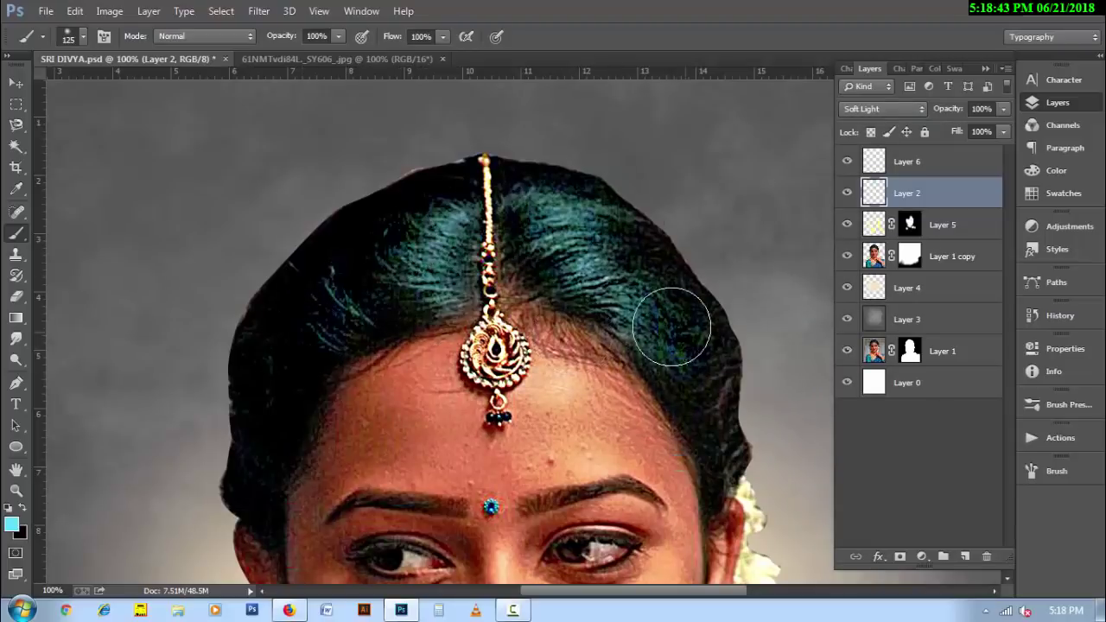
- Add a faint green tint to the hair using a green foreground colour
click(13, 524)
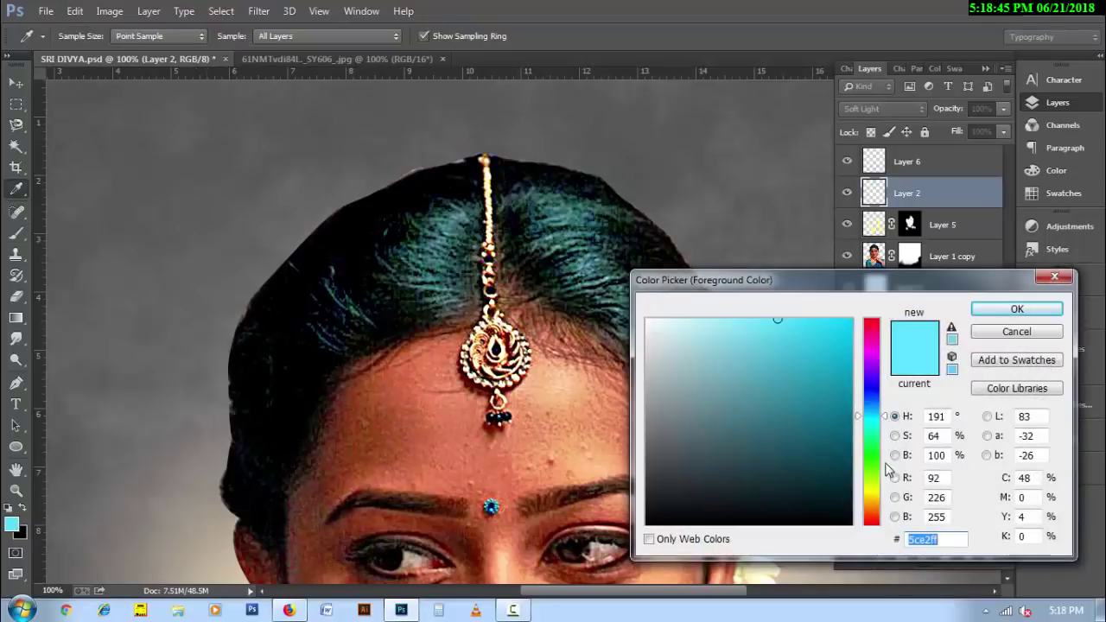
click(873, 466)
click(993, 316)
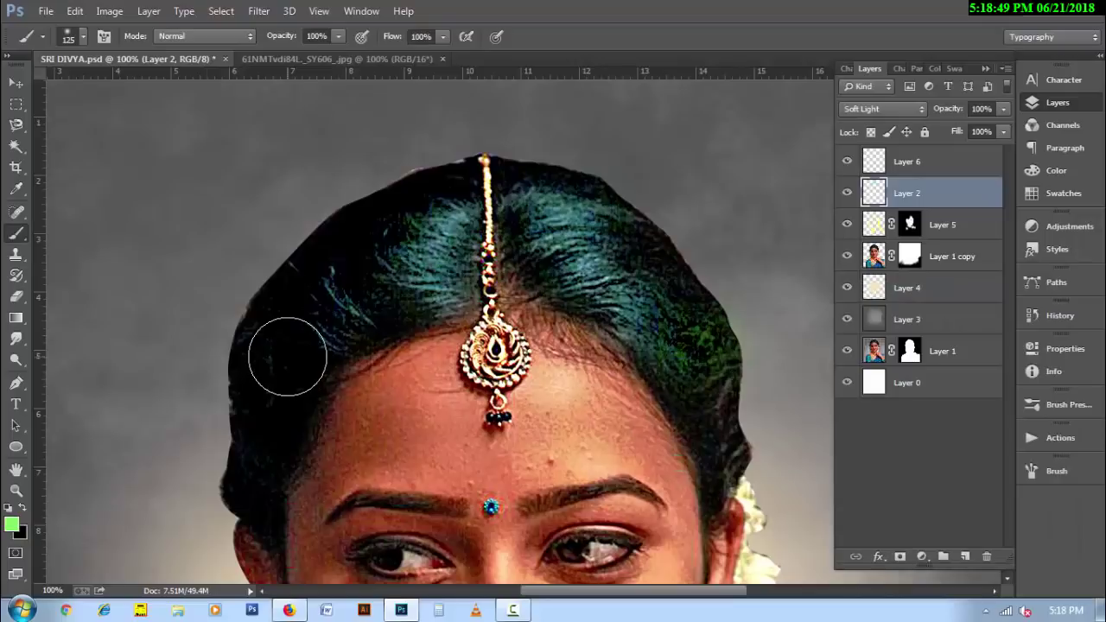
drag(289, 357, 268, 360)
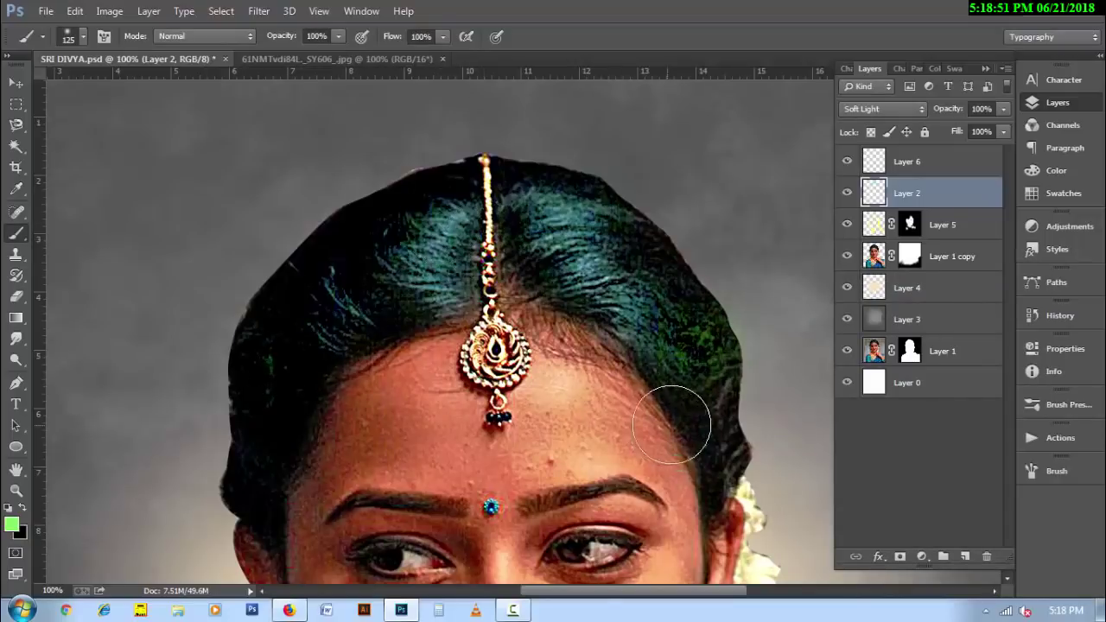
- Pick a dark purple foreground colour, undo a trial stroke, and frame the whole head
click(11, 523)
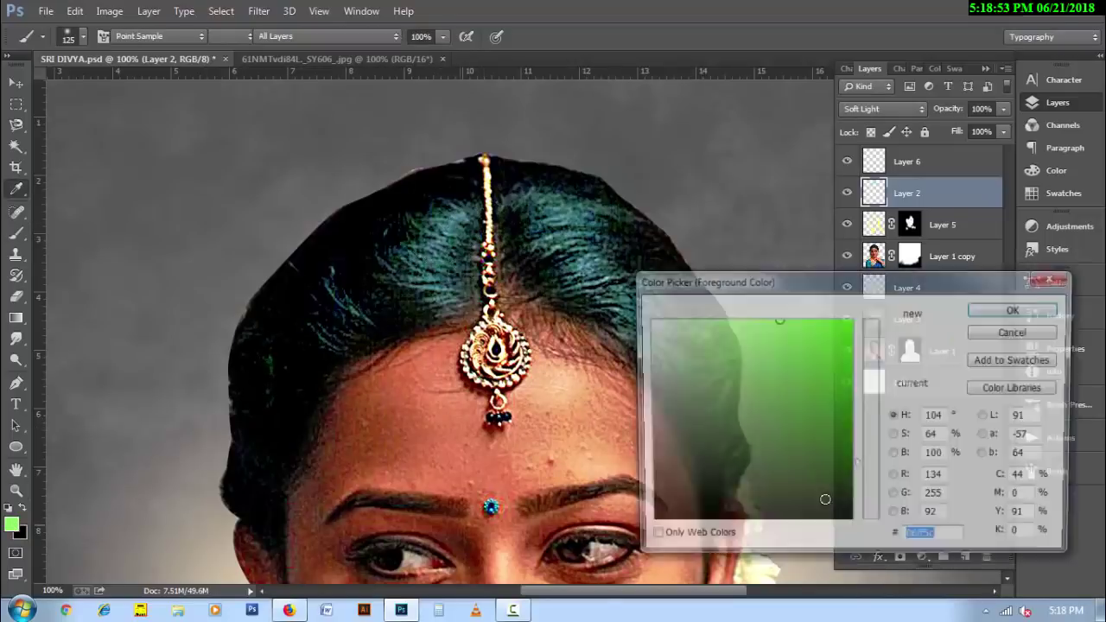
click(873, 347)
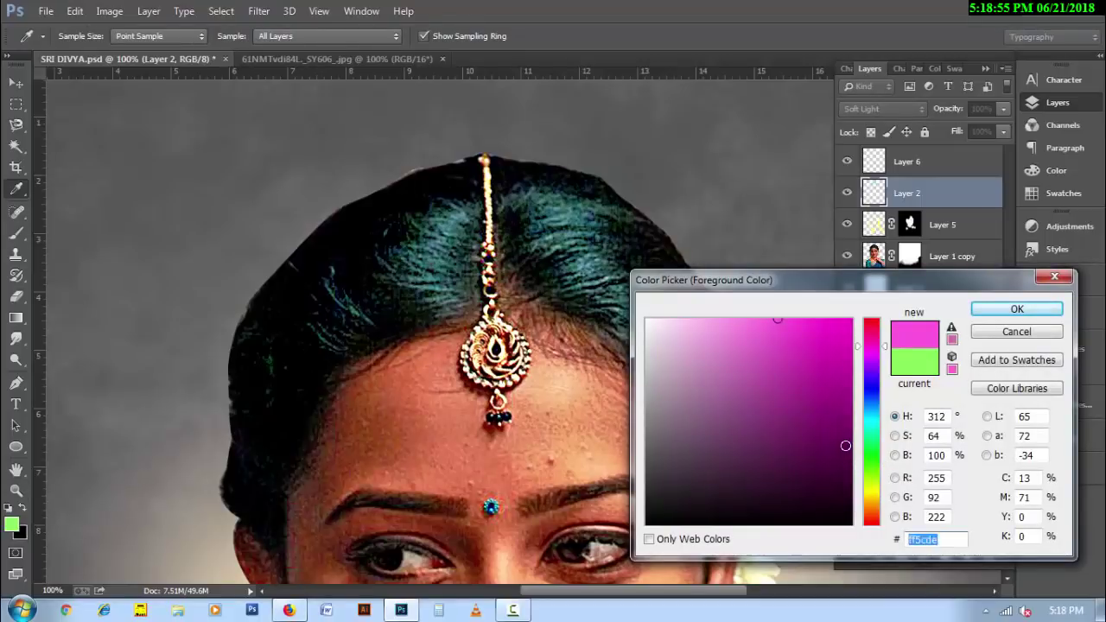
click(845, 446)
click(1018, 309)
drag(709, 407, 714, 411)
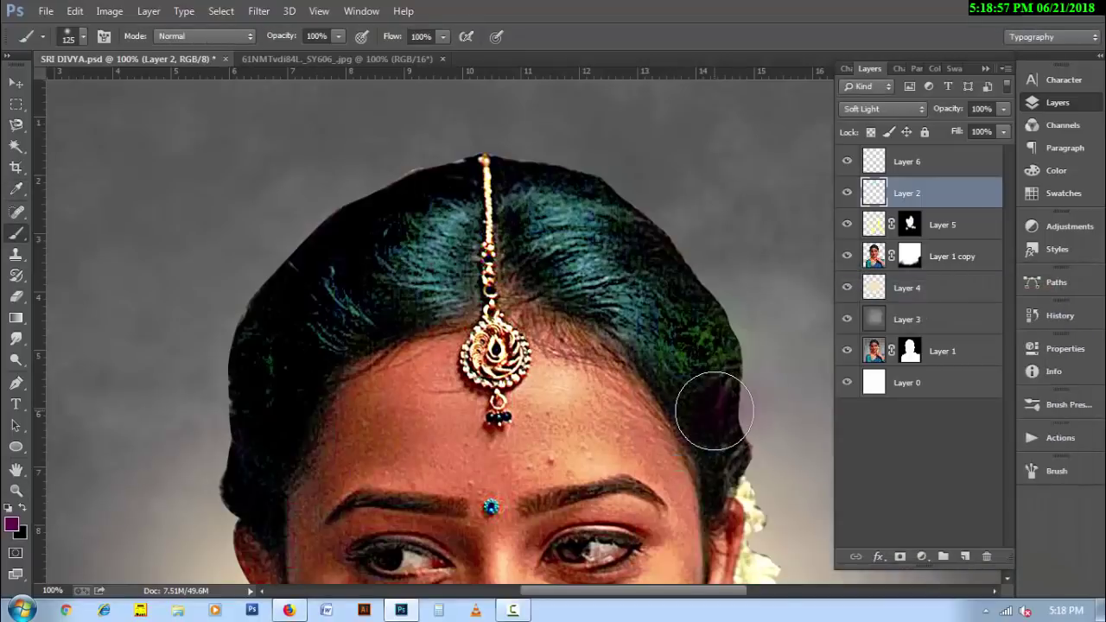
key(ctrl+z)
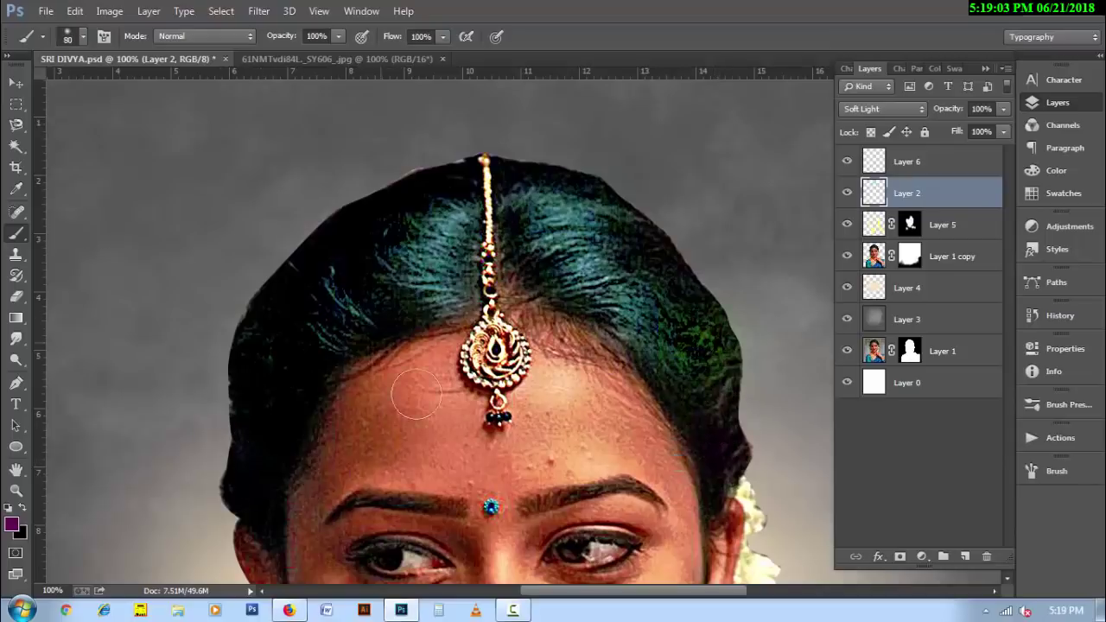
scroll(606, 377, down, 1)
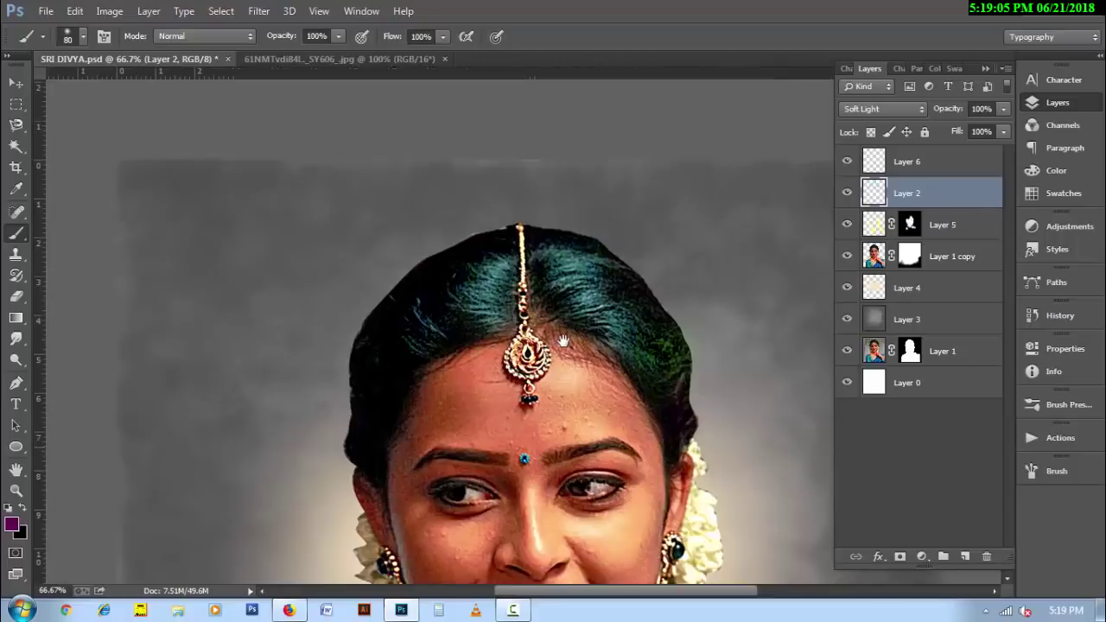
drag(567, 328, 496, 224)
- On Layer 6, smudge hairline strands beside the ornament down into the forehead
click(938, 162)
click(15, 339)
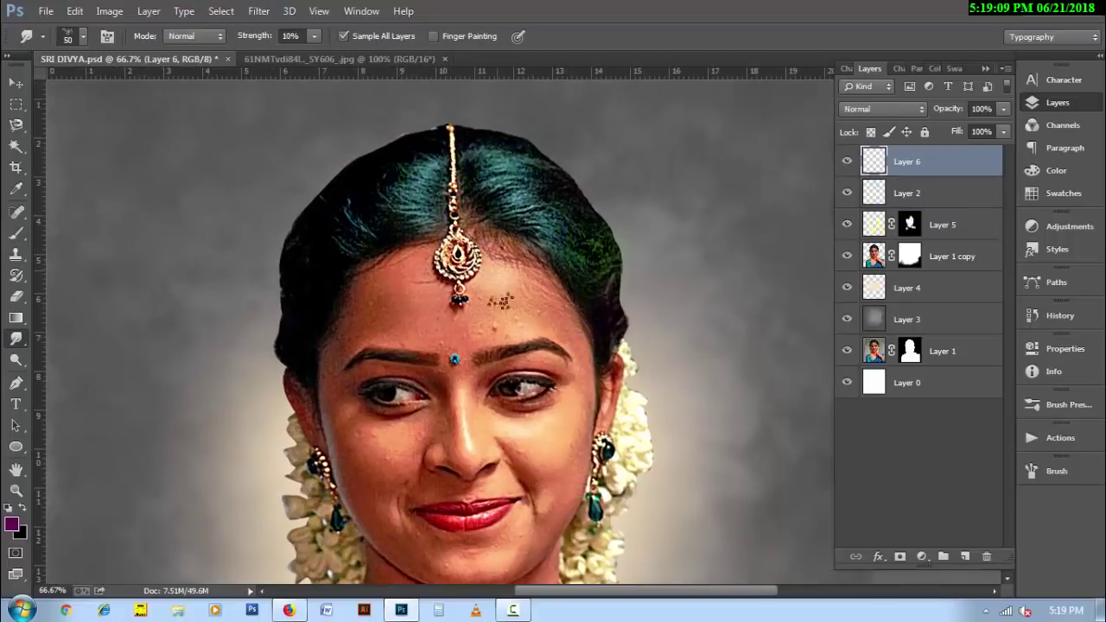
scroll(587, 383, up, 2)
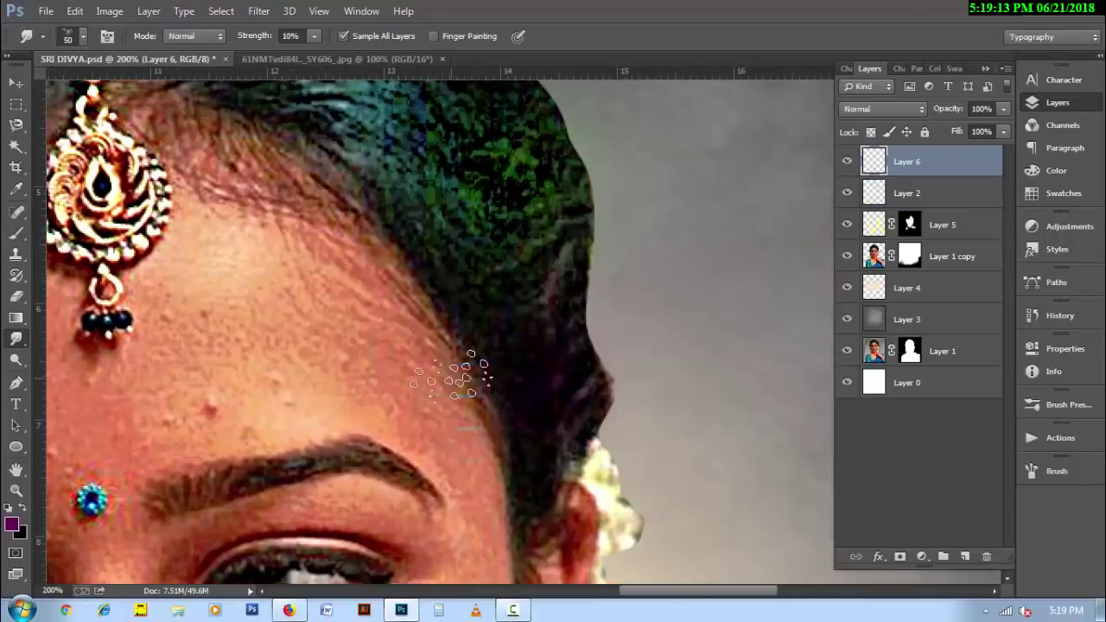
drag(216, 121, 376, 311)
key(bracketleft)
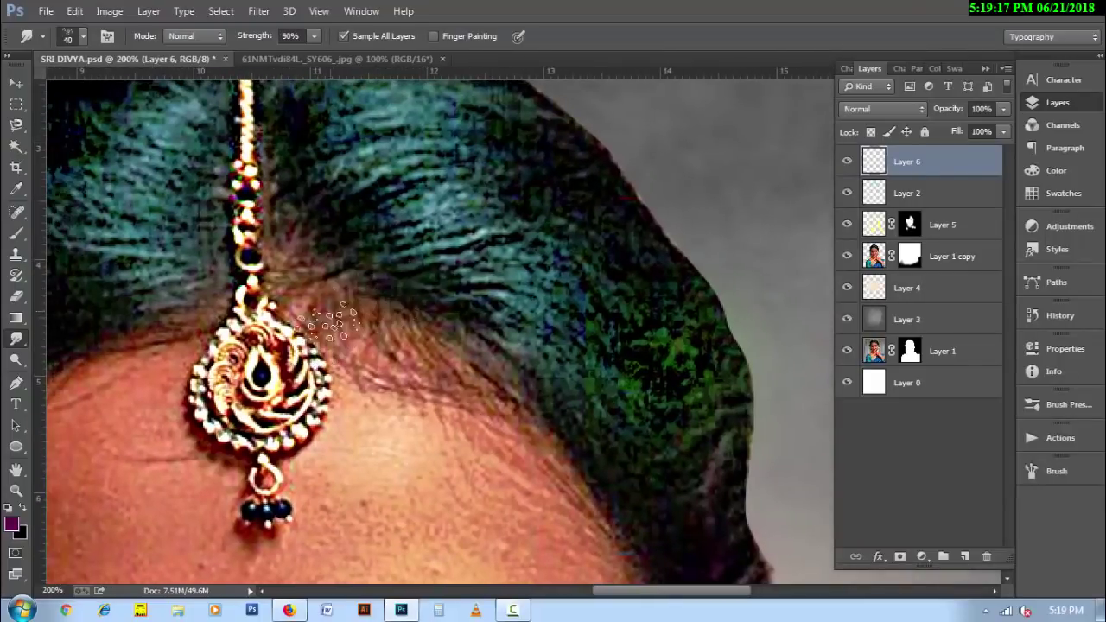
mouse_move(350, 298)
mouse_down()
mouse_move(389, 380)
mouse_move(395, 350)
mouse_up()
mouse_move(422, 355)
mouse_down()
mouse_move(454, 402)
mouse_move(548, 428)
mouse_up()
drag(475, 402, 553, 410)
key(bracketright)
mouse_move(434, 321)
mouse_down()
mouse_move(538, 421)
mouse_move(382, 282)
mouse_up()
- Rotate the view and smudge dark strands along the hairline near the cheek and lower hair
drag(521, 408, 487, 347)
key(r)
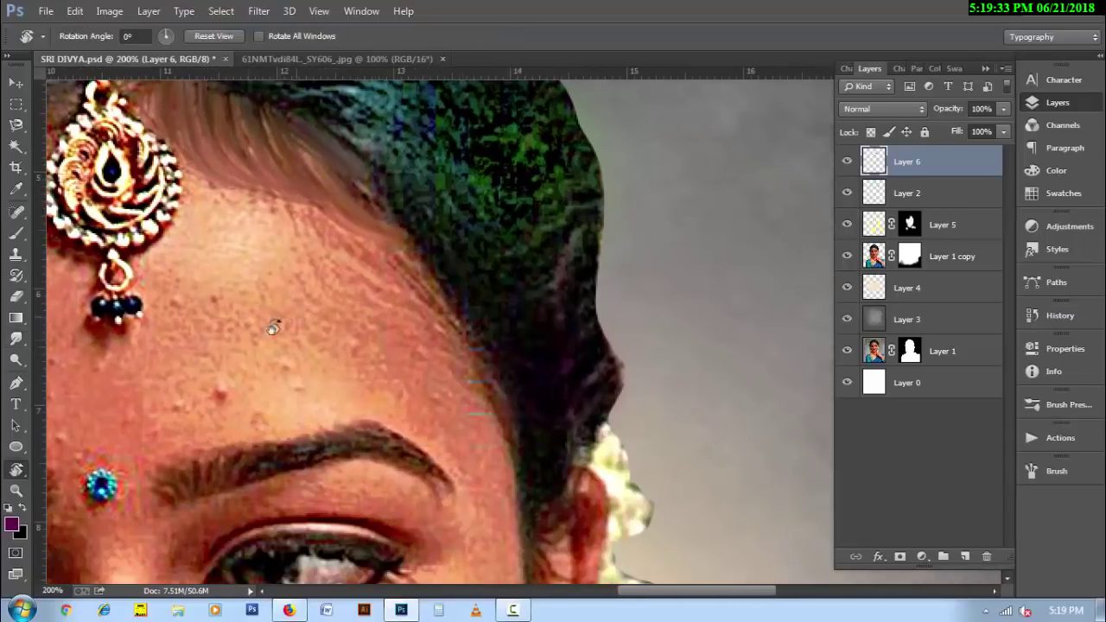
mouse_move(267, 321)
mouse_down()
mouse_move(236, 303)
mouse_move(279, 403)
mouse_up()
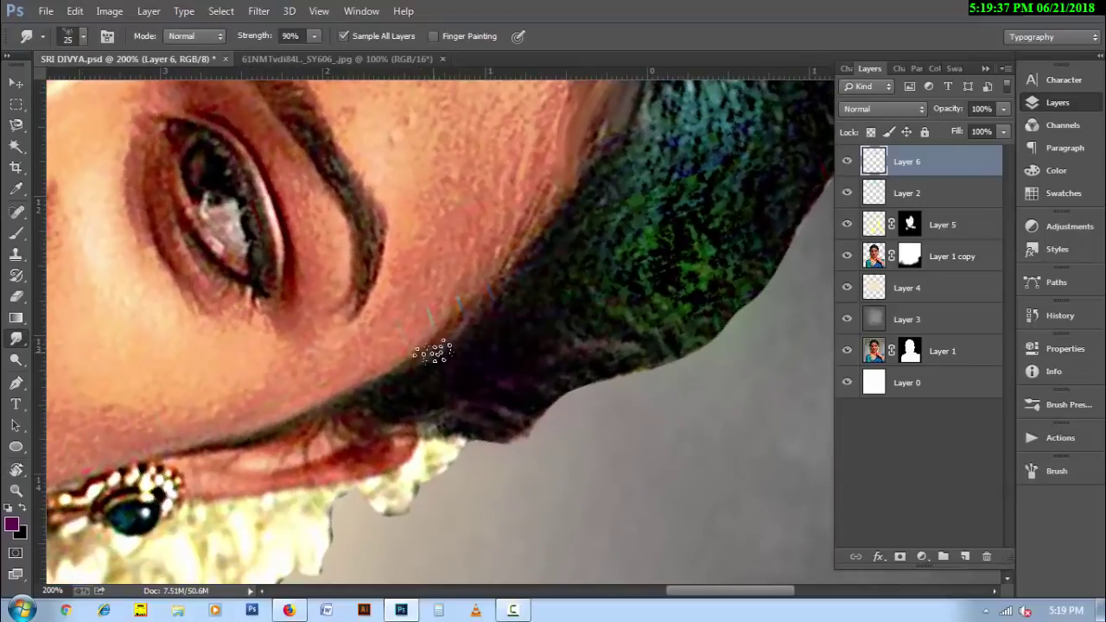
mouse_move(400, 367)
mouse_down()
mouse_move(456, 371)
mouse_move(439, 403)
mouse_move(517, 406)
mouse_up()
mouse_move(612, 156)
mouse_down()
mouse_move(580, 230)
mouse_move(648, 320)
mouse_move(559, 221)
mouse_move(576, 185)
mouse_move(548, 365)
mouse_move(579, 351)
mouse_move(499, 304)
mouse_move(531, 394)
mouse_move(511, 412)
mouse_move(444, 346)
mouse_move(432, 403)
mouse_move(481, 420)
mouse_move(415, 365)
mouse_move(415, 383)
mouse_move(490, 394)
mouse_up()
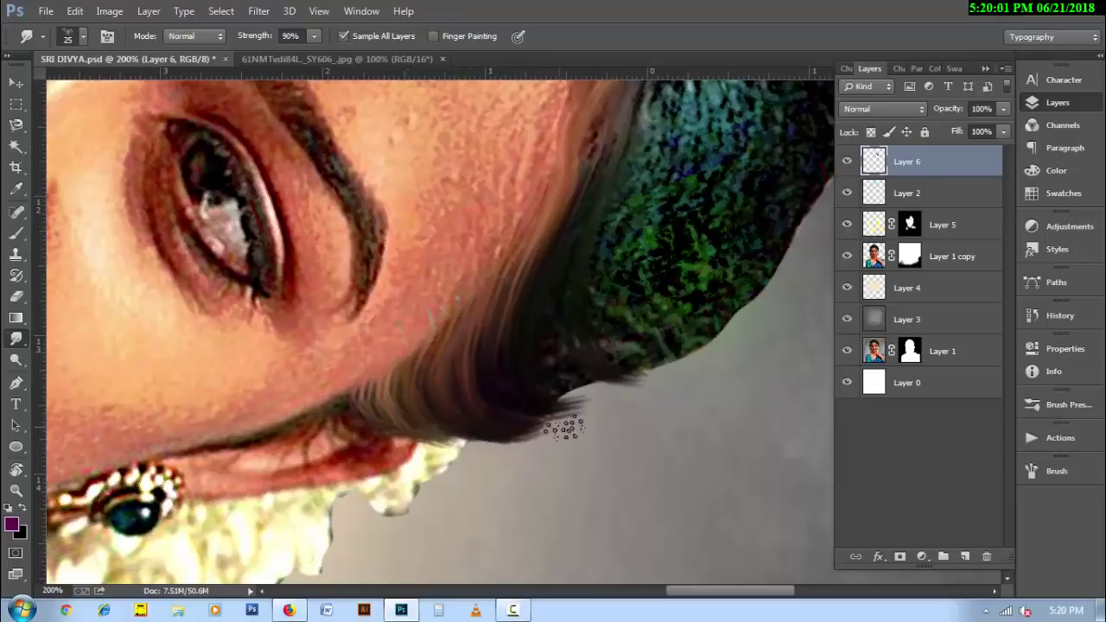
key(r)
drag(566, 426, 388, 452)
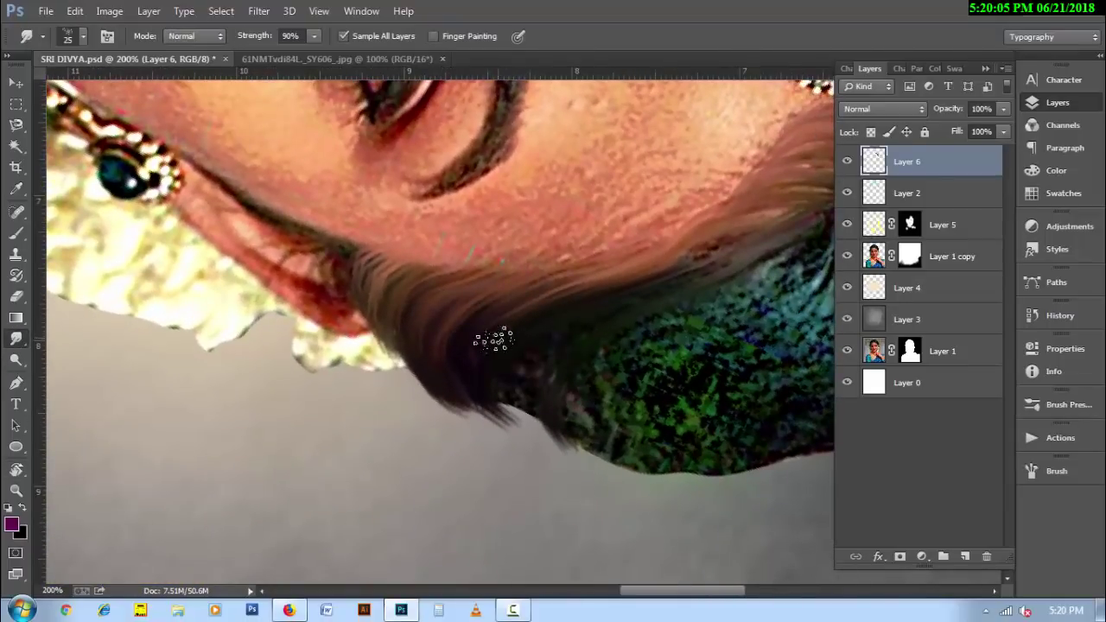
mouse_move(493, 339)
mouse_down()
mouse_move(593, 328)
mouse_move(630, 420)
mouse_move(595, 443)
mouse_up()
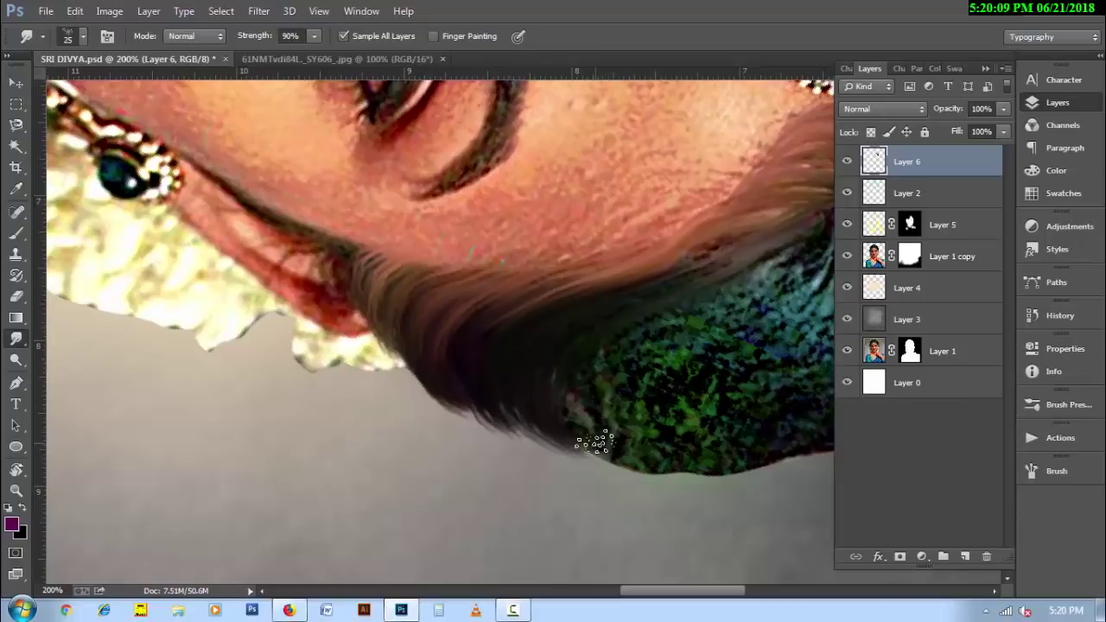
- Draw a light strand down the teal hair and smudge brown strands into it
scroll(594, 443, right, 5)
mouse_move(618, 220)
mouse_down()
mouse_move(527, 466)
mouse_move(577, 491)
mouse_up()
drag(612, 316, 550, 496)
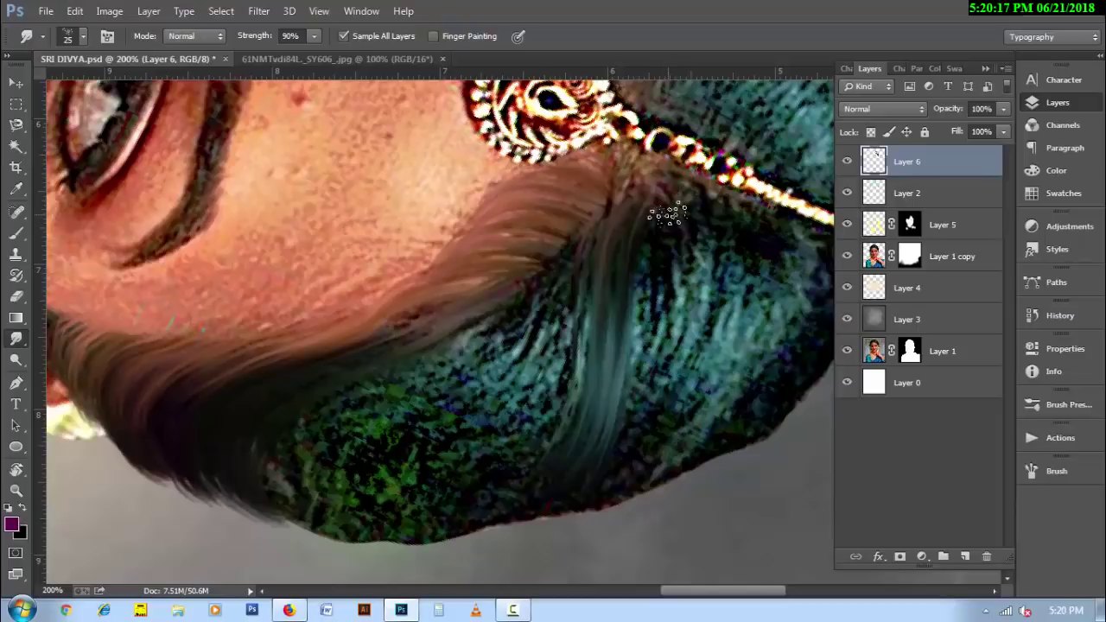
key(bracketright)
drag(638, 155, 682, 216)
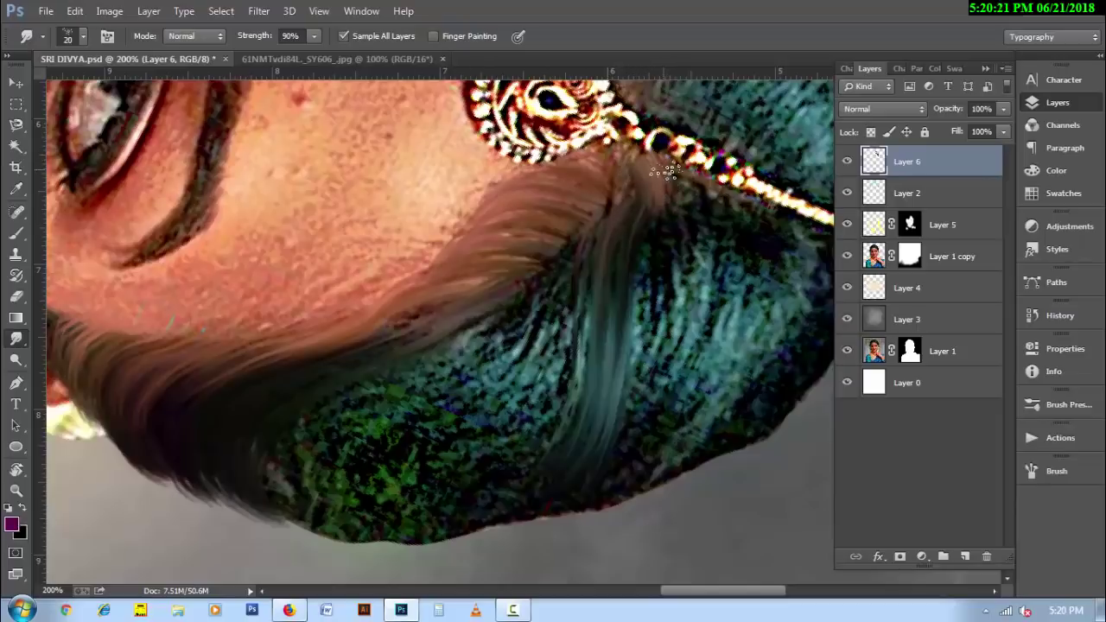
drag(695, 168, 709, 302)
- Lengthen and smooth the teal strands below the ornament downward
drag(655, 217, 641, 380)
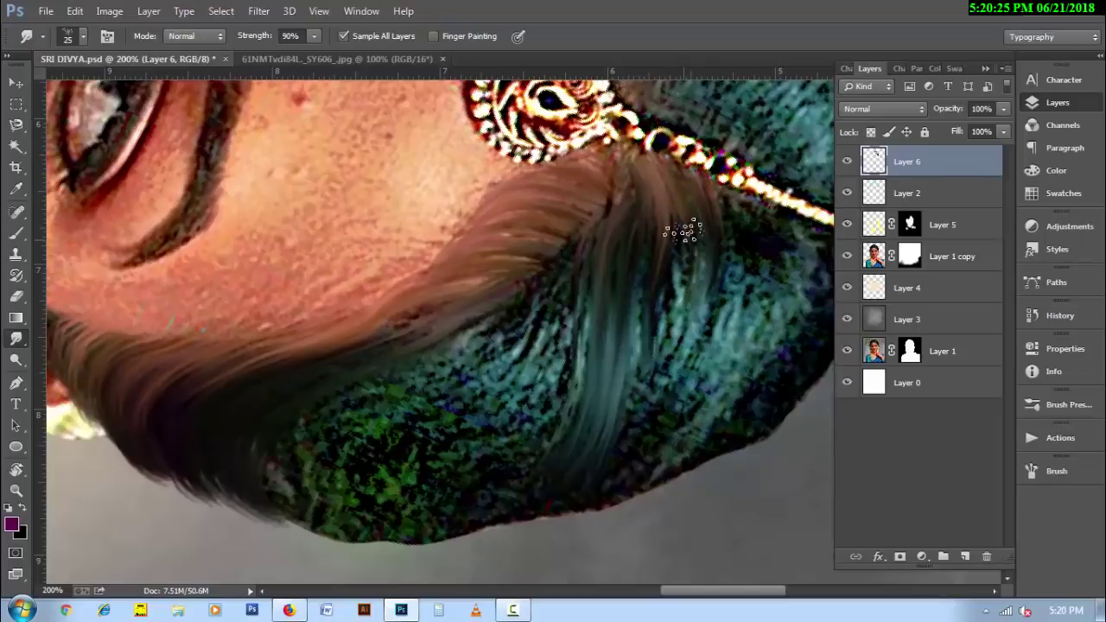
drag(679, 230, 636, 458)
drag(717, 231, 663, 412)
drag(648, 254, 631, 406)
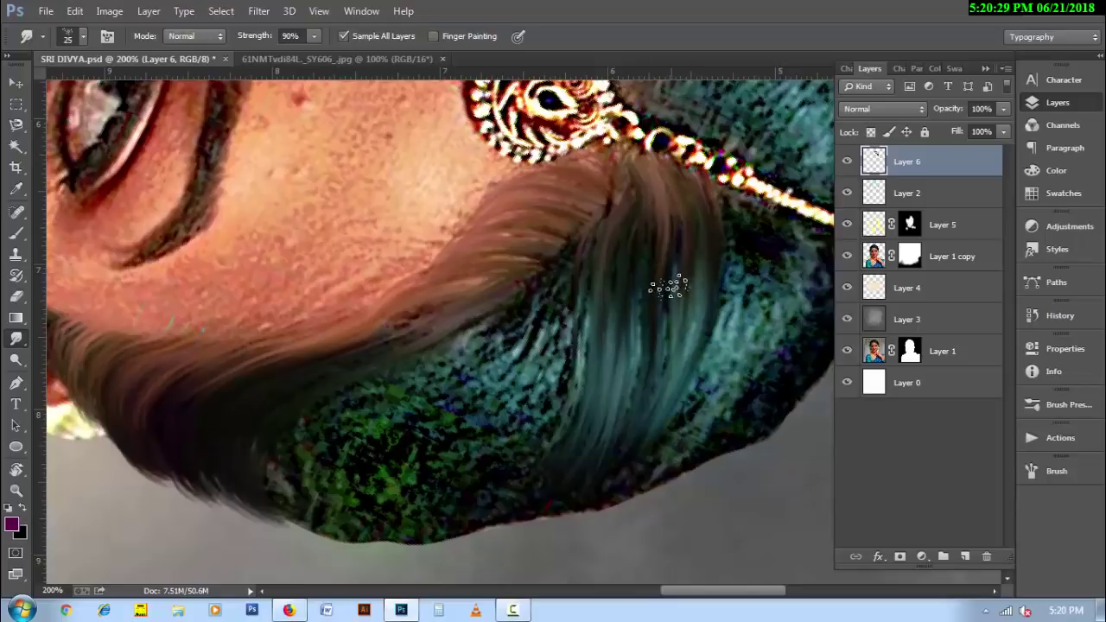
drag(662, 288, 603, 481)
key(bracketleft)
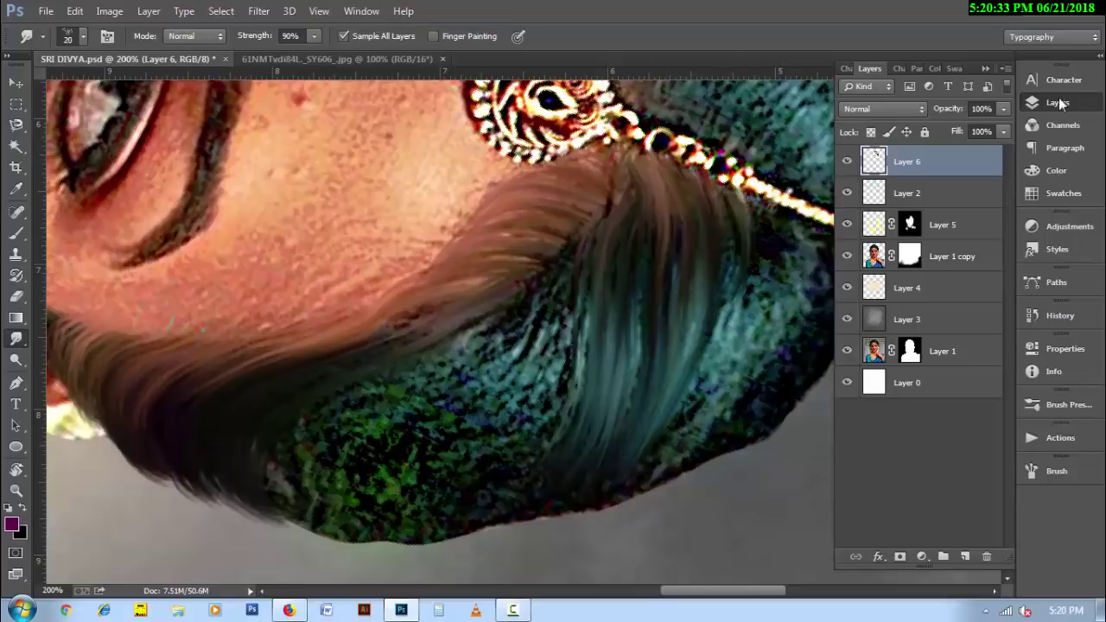
- Hide the layer panel and pull dark strands out past the hair's edge
click(1058, 102)
mouse_move(875, 257)
mouse_down()
mouse_move(881, 324)
mouse_move(825, 389)
mouse_up()
drag(842, 289, 830, 398)
drag(881, 259, 855, 376)
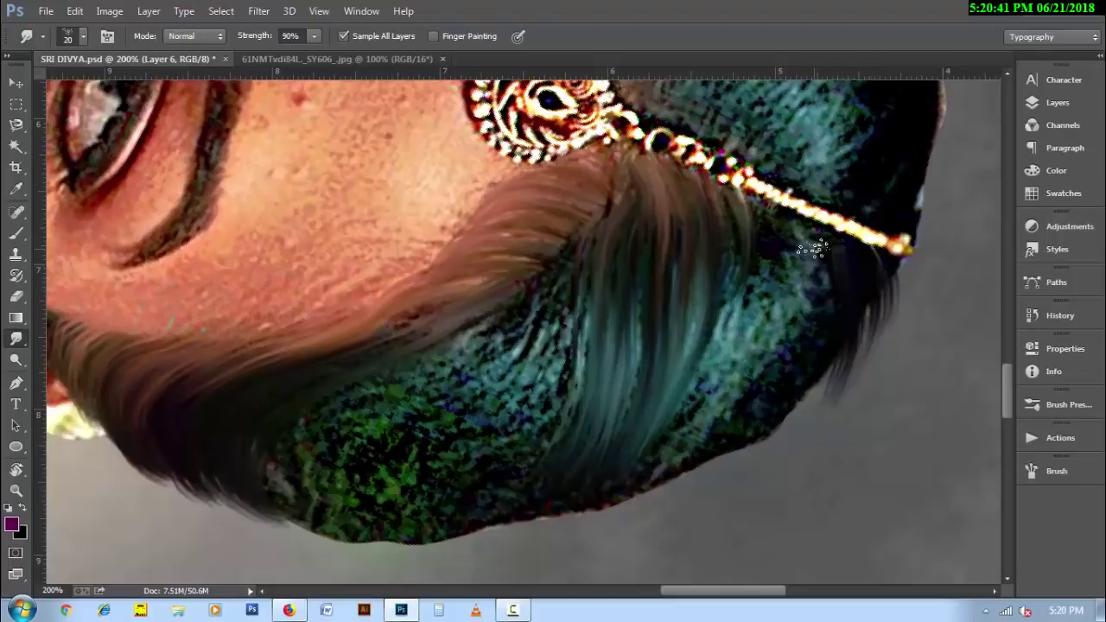
key(r)
mouse_move(565, 326)
mouse_down()
mouse_move(560, 343)
mouse_move(415, 345)
mouse_up()
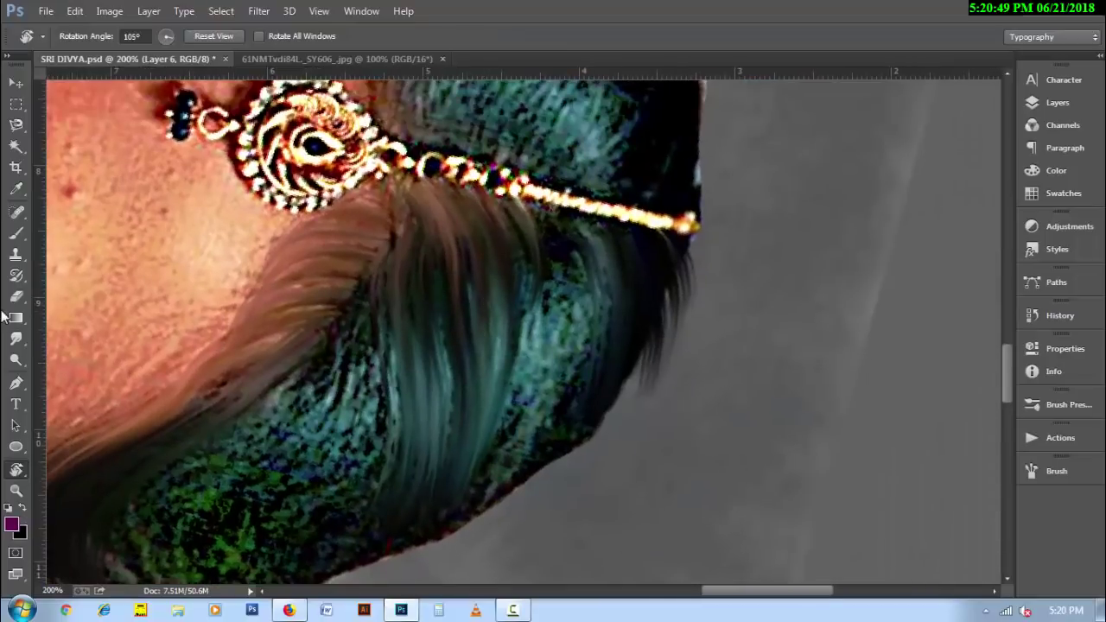
- Smudge long downward strokes through the teal hair, blending its edge into the grey background
click(16, 338)
drag(543, 220, 523, 440)
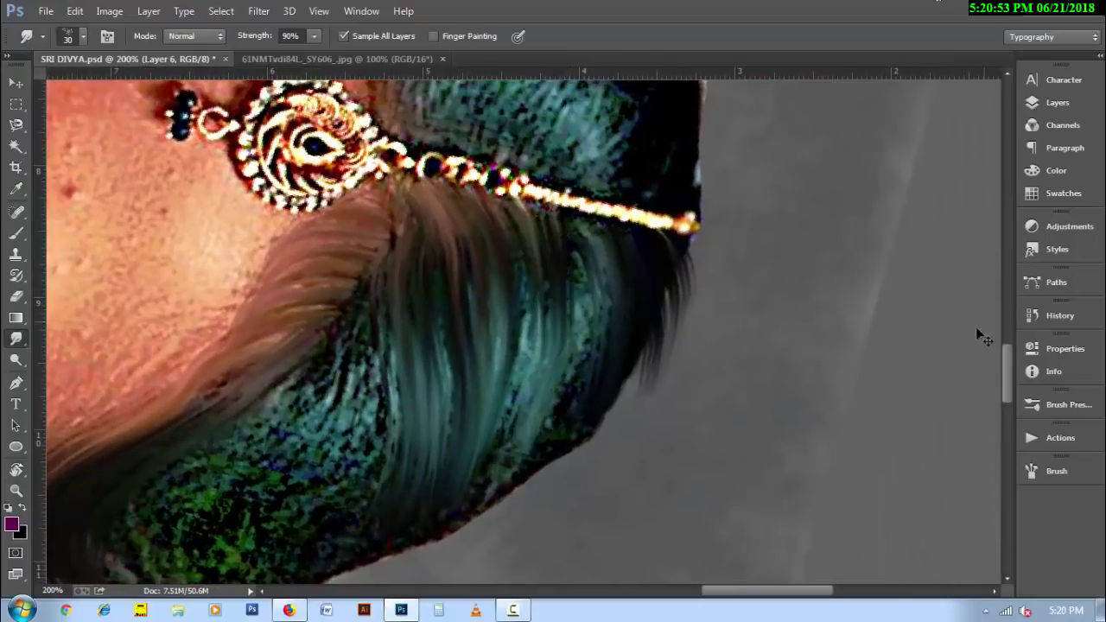
key(ctrl+z)
key(bracketleft)
key(bracketleft)
key(bracketleft)
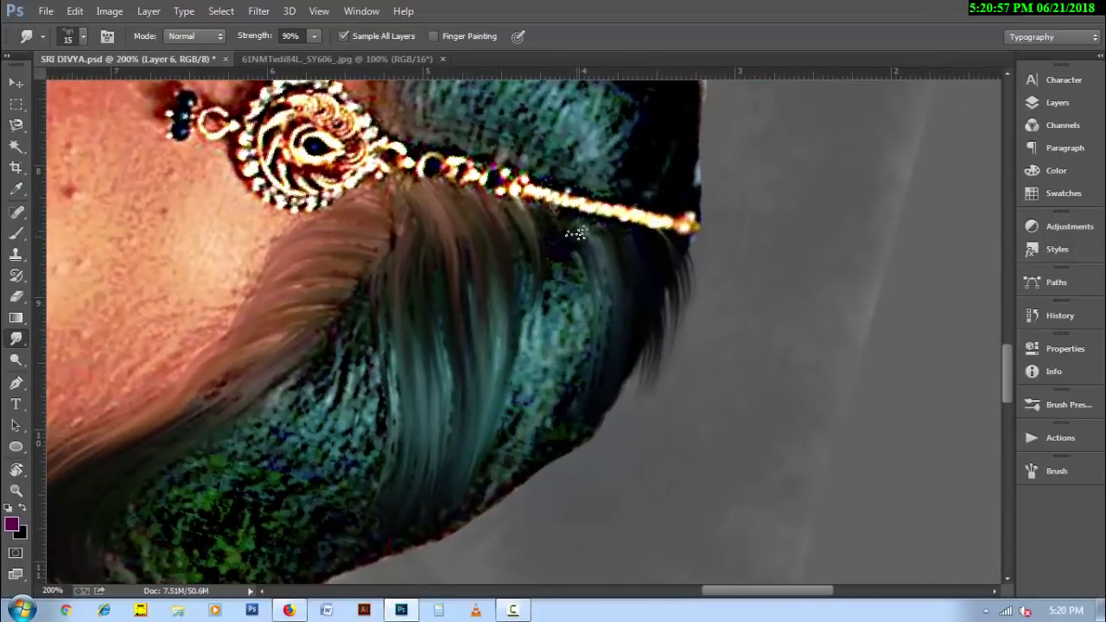
drag(577, 233, 594, 444)
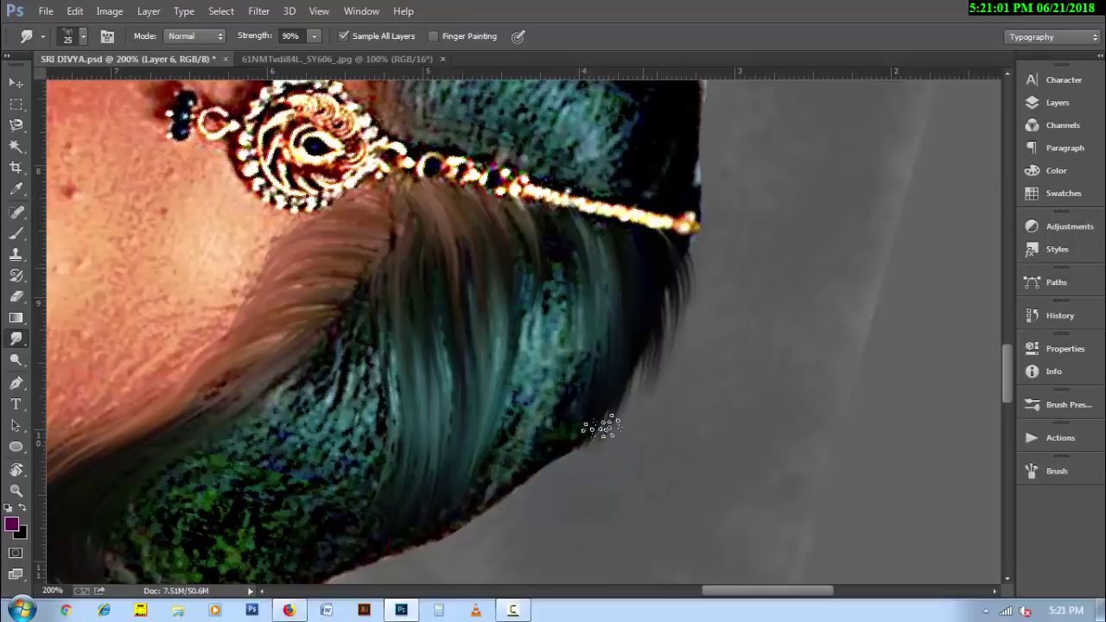
drag(637, 296, 596, 458)
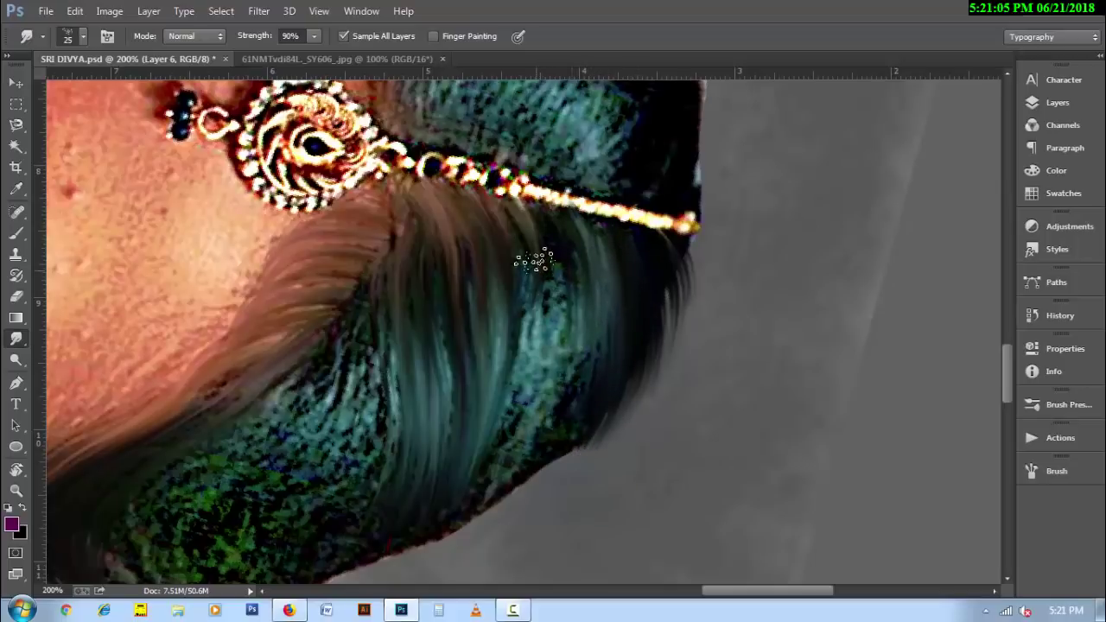
drag(536, 259, 502, 452)
drag(569, 232, 531, 449)
- Streak the teal strands and their lower edge further downward, then rotate the view
key(bracketright)
drag(554, 341, 524, 457)
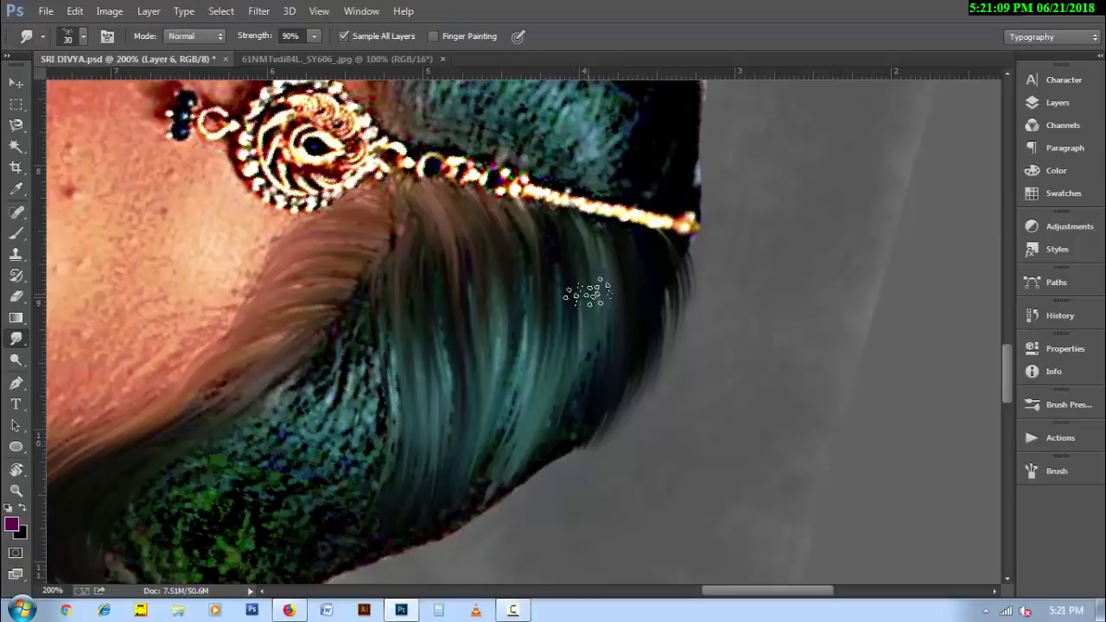
drag(588, 294, 580, 435)
key(bracketleft)
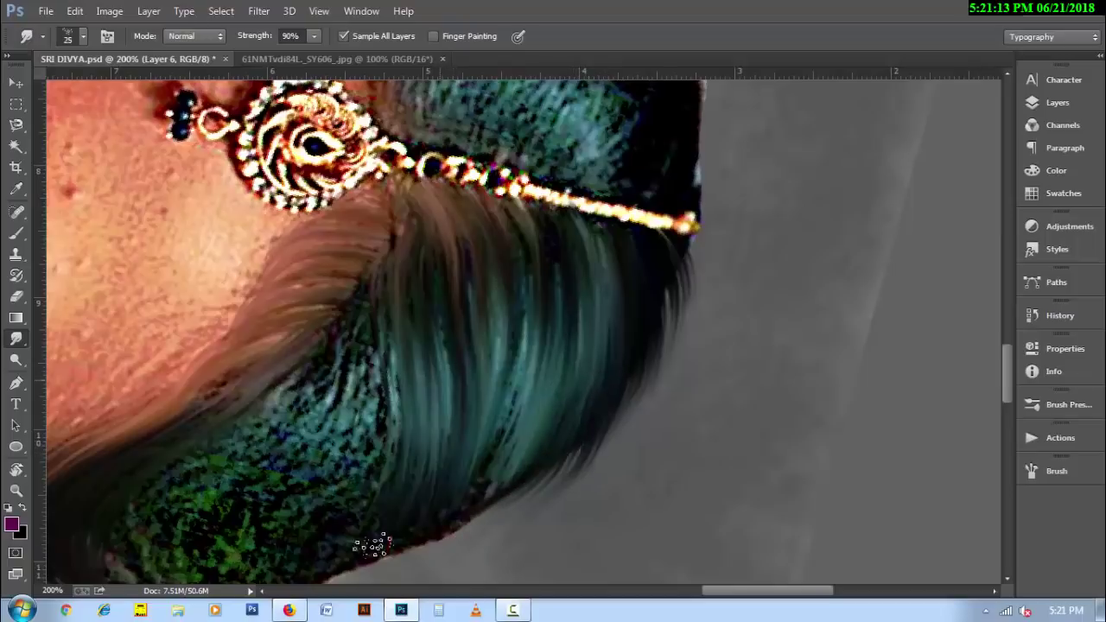
drag(522, 350, 477, 497)
key(r)
drag(342, 549, 446, 369)
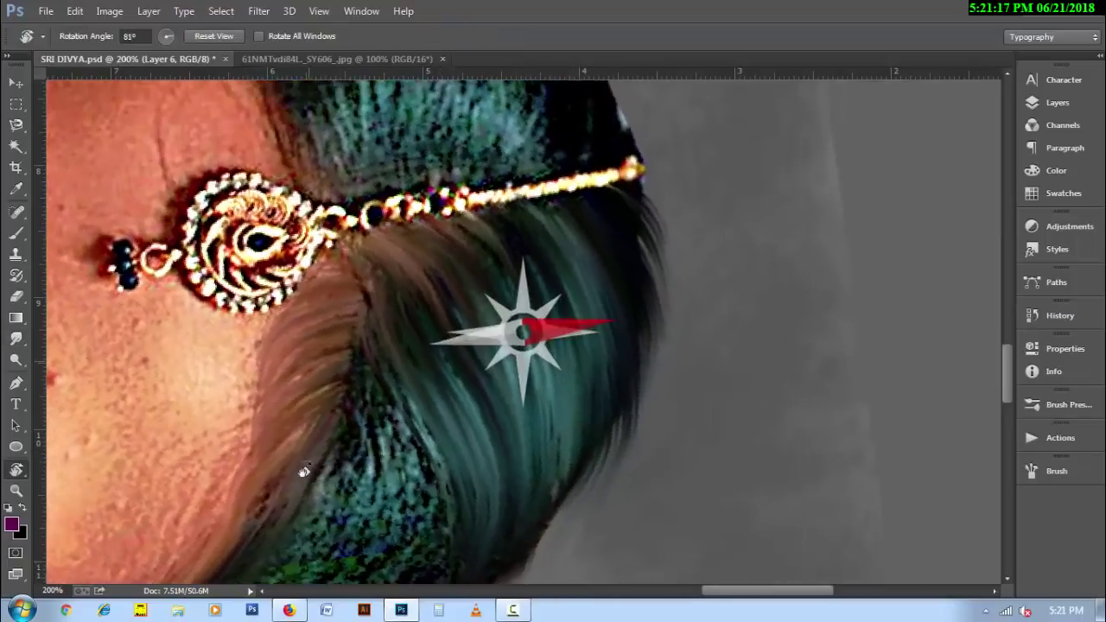
- Blend the teal hair's lower edge and smear its speckled areas into darker streaks
click(17, 339)
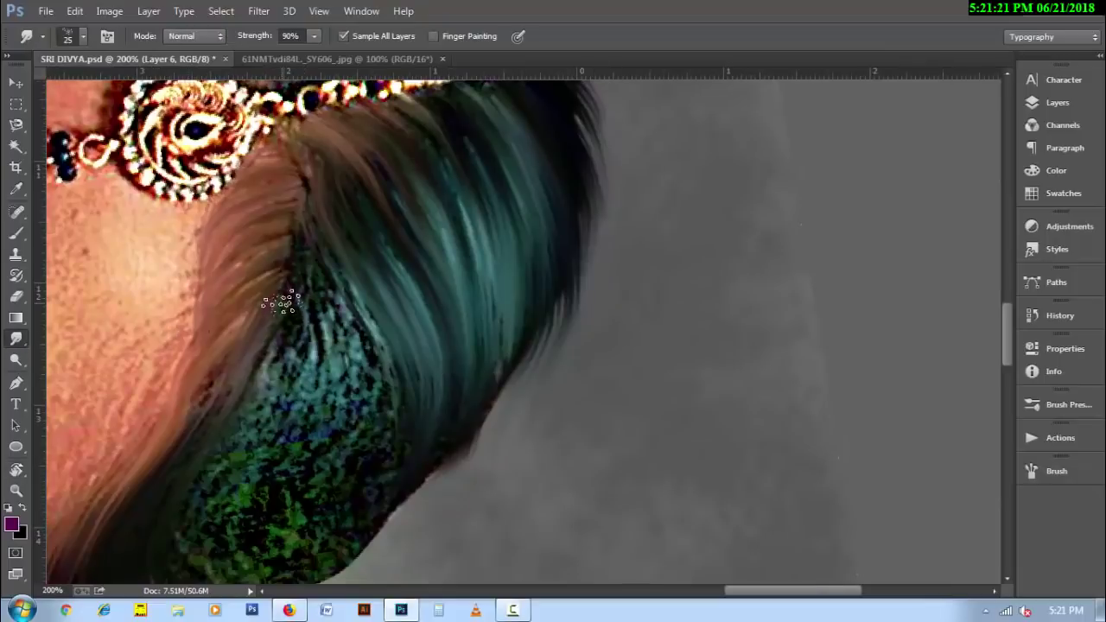
mouse_move(494, 298)
mouse_down()
mouse_move(518, 260)
mouse_move(493, 424)
mouse_move(556, 289)
mouse_move(498, 446)
mouse_up()
mouse_move(423, 363)
mouse_down()
mouse_move(459, 296)
mouse_move(493, 360)
mouse_move(524, 358)
mouse_move(446, 471)
mouse_up()
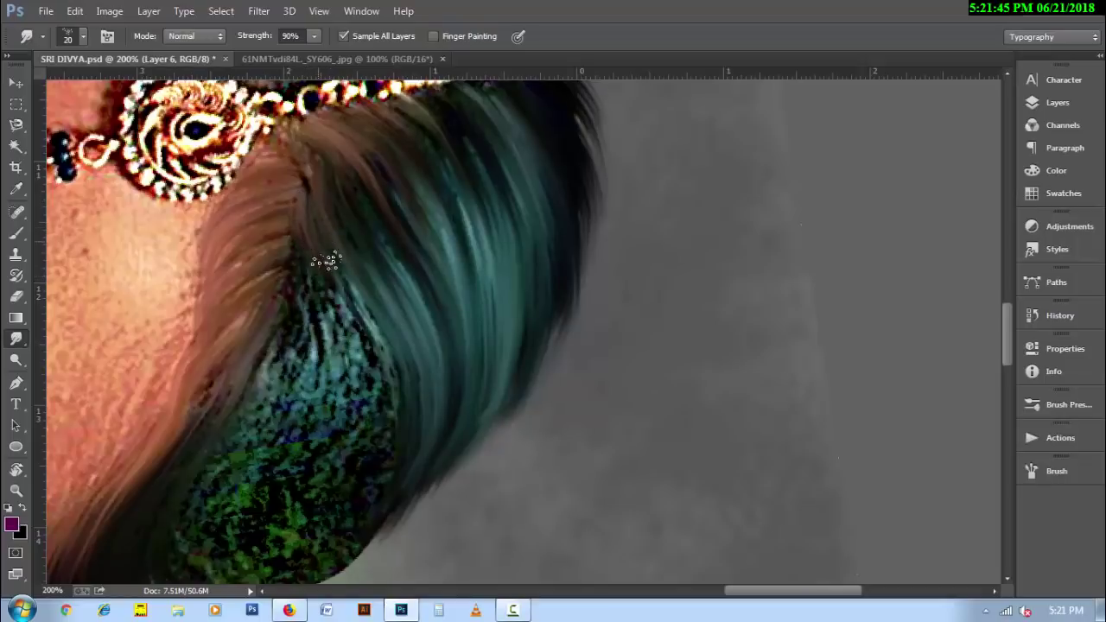
mouse_move(326, 261)
mouse_down()
mouse_move(383, 375)
mouse_move(395, 470)
mouse_up()
drag(305, 253, 320, 398)
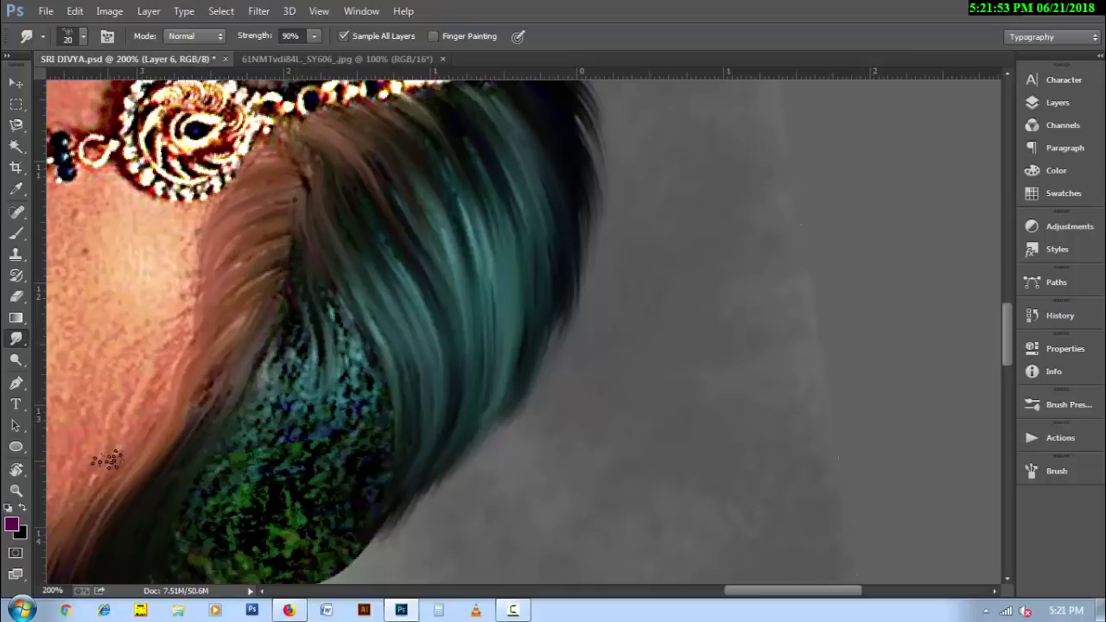
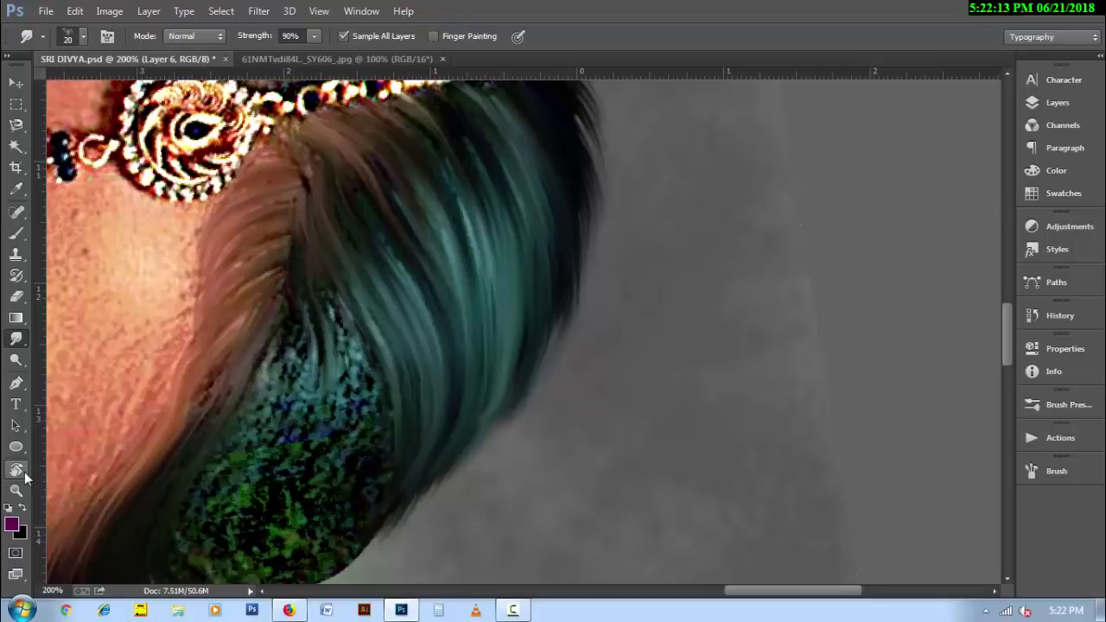
- Pull teal hair colour down through the speckled patch to the hair's lower edge
scroll(308, 407, down, 1)
scroll(328, 415, down, 1)
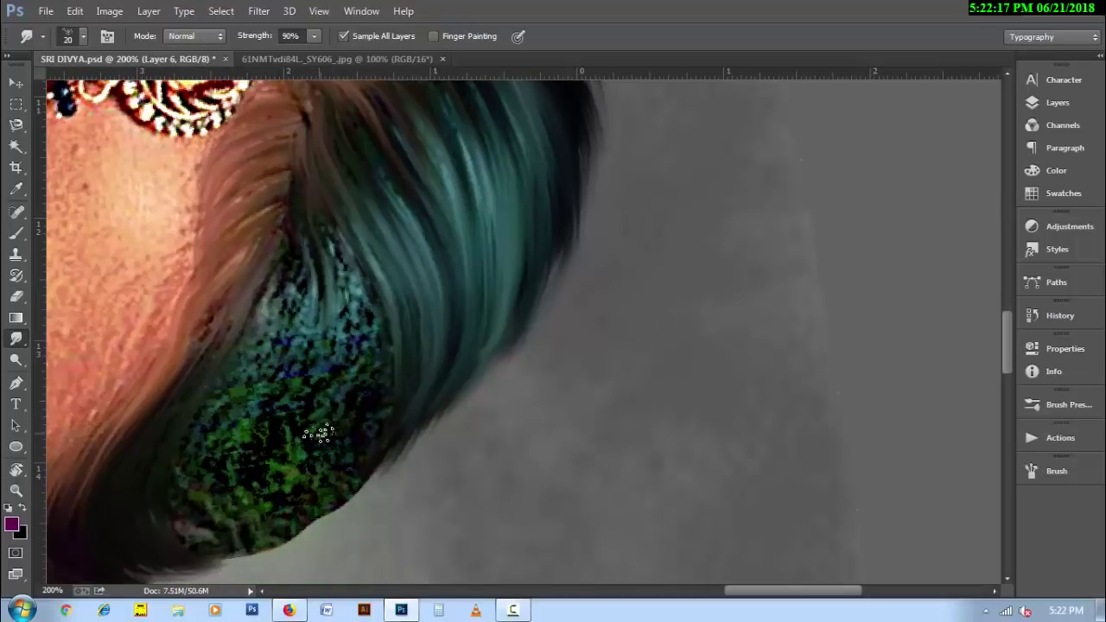
scroll(316, 433, down, 1)
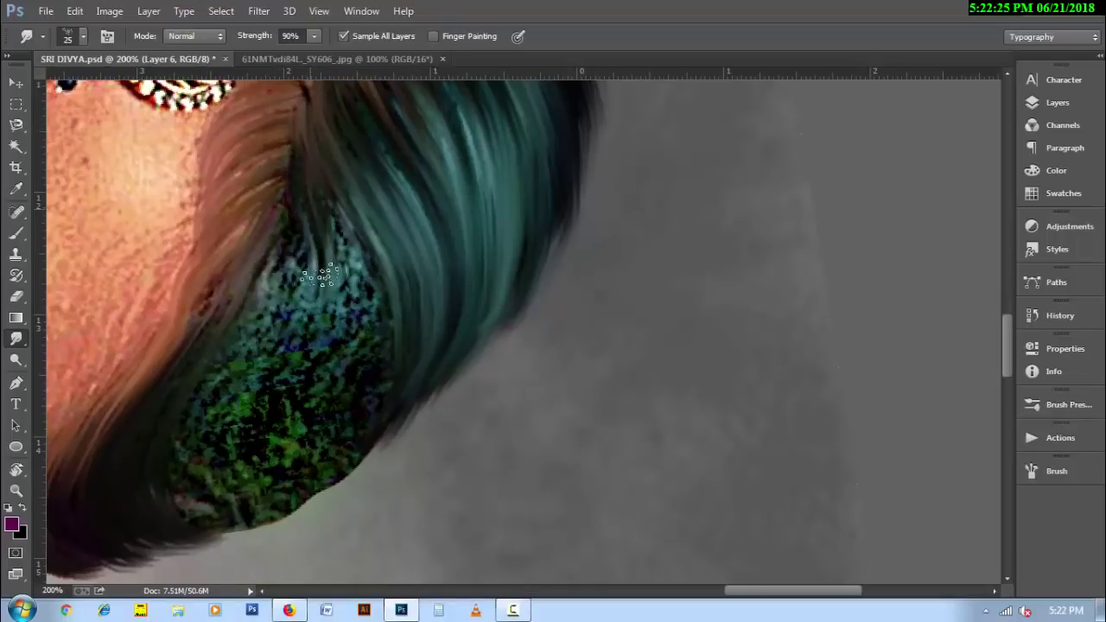
mouse_move(319, 275)
mouse_down()
mouse_move(294, 432)
mouse_move(304, 474)
mouse_up()
drag(291, 394, 325, 480)
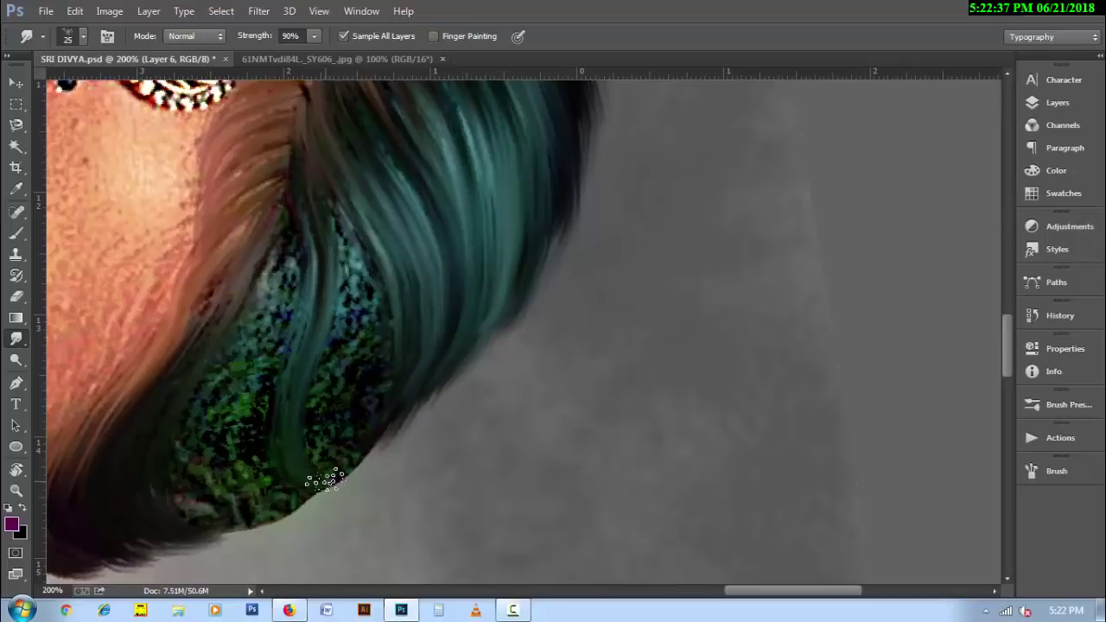
drag(345, 227, 358, 301)
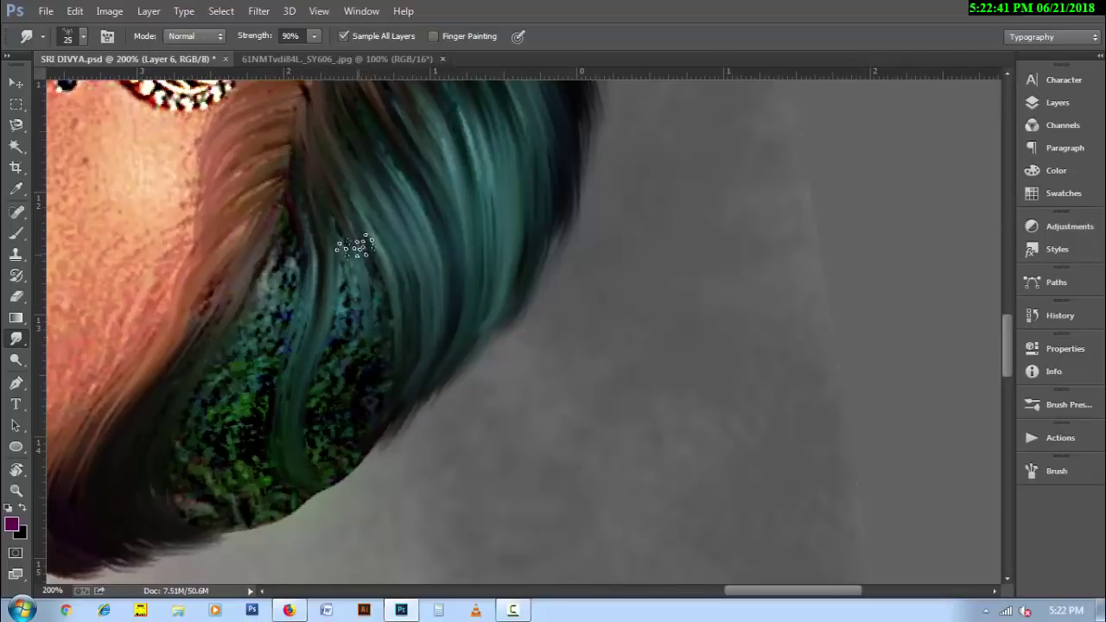
drag(357, 240, 363, 425)
- Cover more green speckles with teal streaks and blend the strands within the teal hair
drag(382, 383, 361, 471)
drag(346, 308, 331, 449)
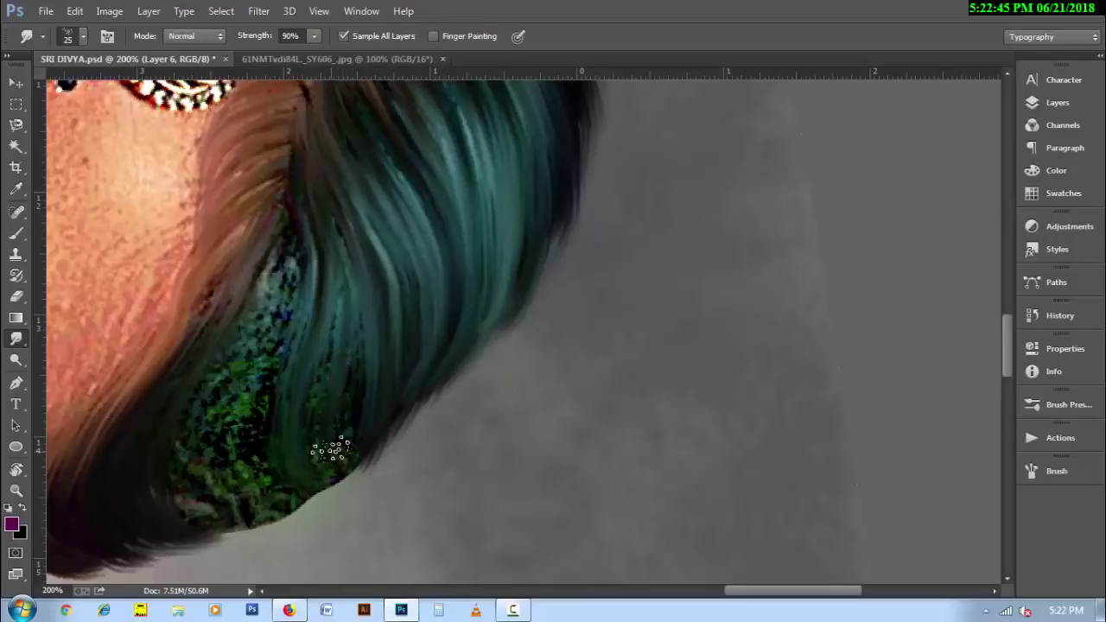
drag(336, 261, 337, 459)
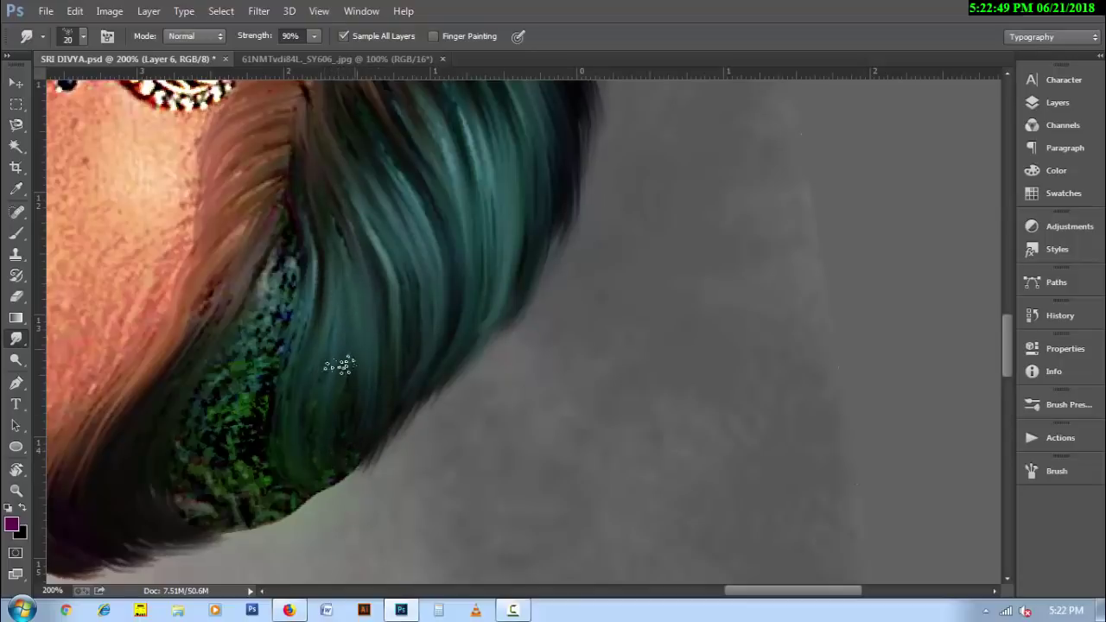
drag(344, 390, 330, 468)
drag(391, 267, 407, 355)
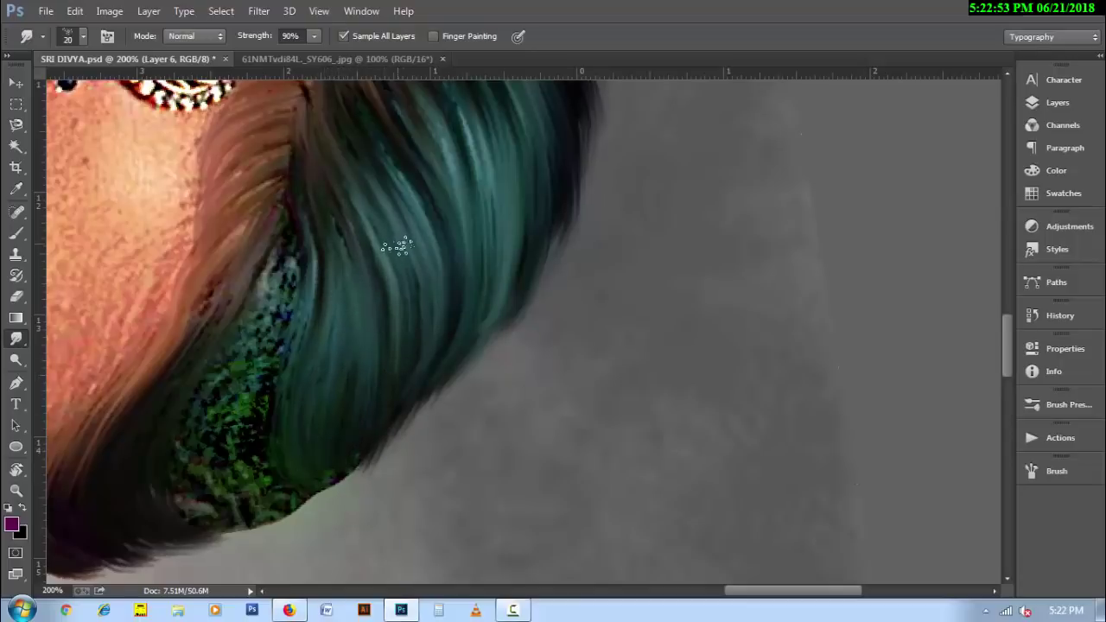
drag(395, 247, 402, 449)
- With the brush at size 25, smooth away the green speckled patch at the hair's bottom
key(bracketright)
drag(289, 200, 255, 350)
drag(290, 259, 237, 380)
mouse_move(274, 342)
mouse_down()
mouse_move(254, 348)
mouse_move(238, 483)
mouse_move(290, 497)
mouse_move(203, 406)
mouse_move(190, 484)
mouse_up()
drag(230, 389, 216, 510)
drag(225, 434, 287, 501)
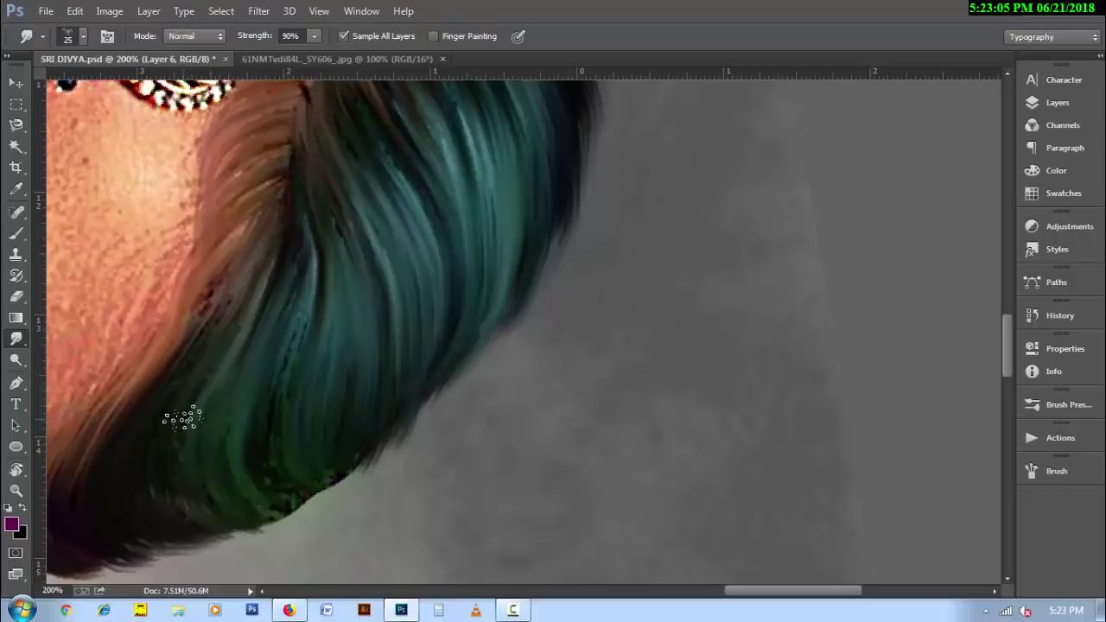
drag(180, 421, 188, 507)
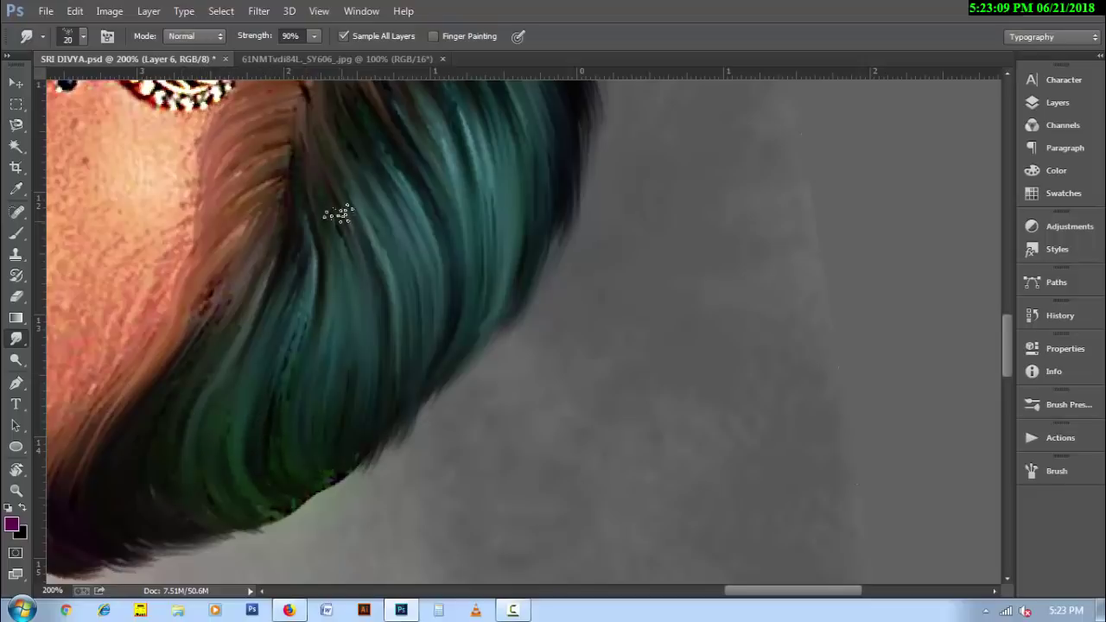
- Smudge hair strands upward along the hair's left side
scroll(337, 215, up, 3)
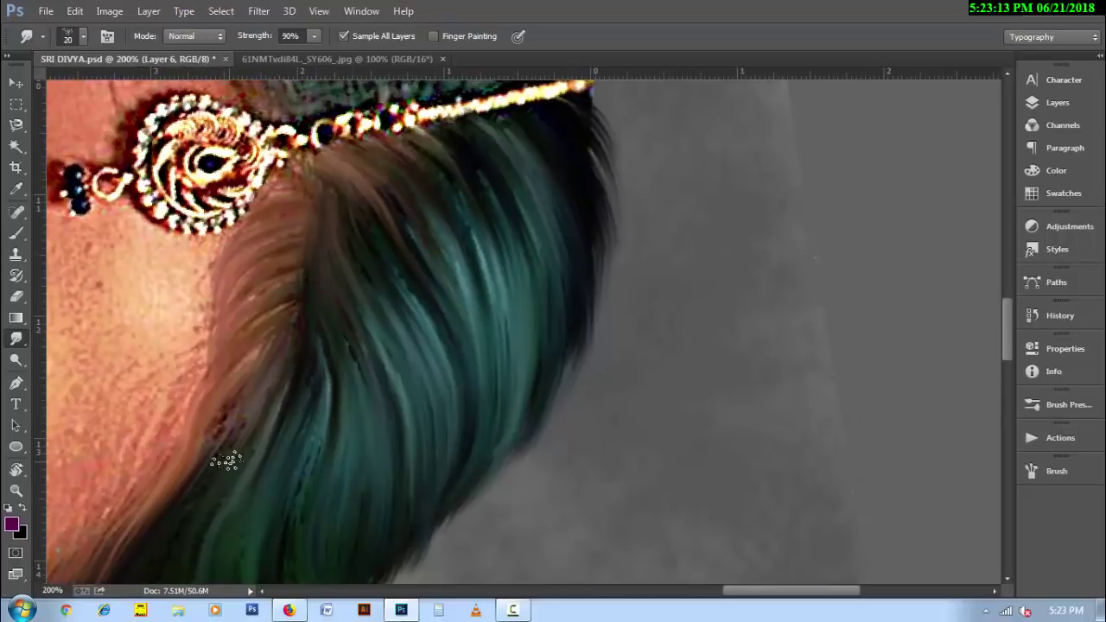
mouse_move(226, 461)
mouse_down()
mouse_move(303, 298)
mouse_move(377, 242)
mouse_move(461, 284)
mouse_move(496, 259)
mouse_up()
scroll(464, 286, down, 3)
scroll(464, 286, left, 3)
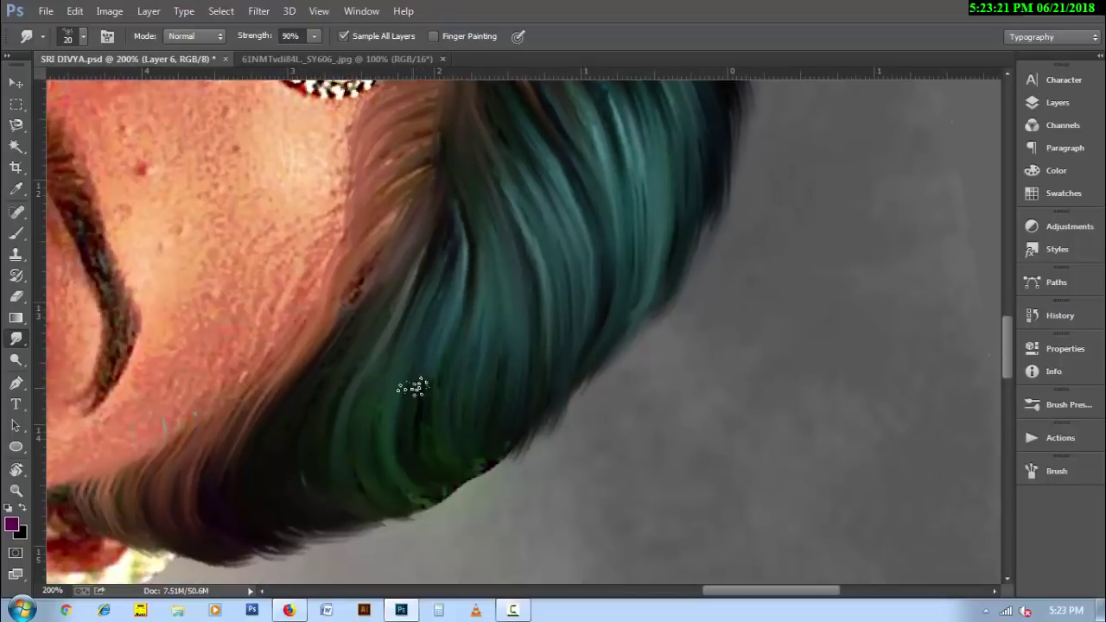
- Rotate the view 115 degrees and give the Smudge tool a bristle brush preset
key(r)
mouse_move(349, 422)
mouse_down()
mouse_move(254, 351)
mouse_move(2, 371)
mouse_up()
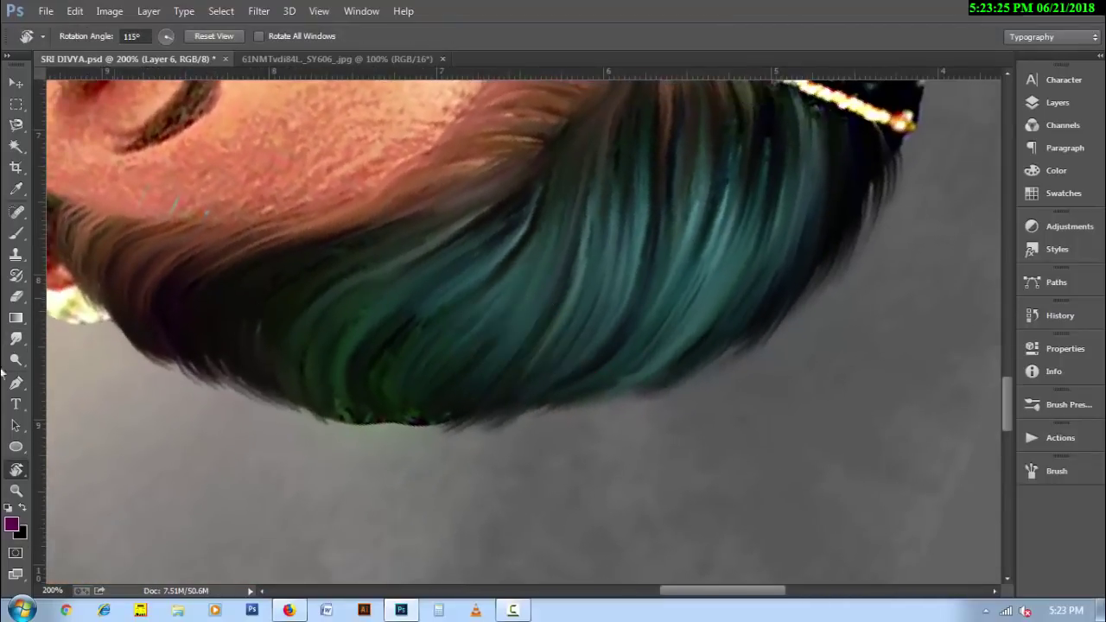
click(16, 341)
right_click(210, 194)
drag(787, 533, 786, 308)
click(613, 326)
key(Return)
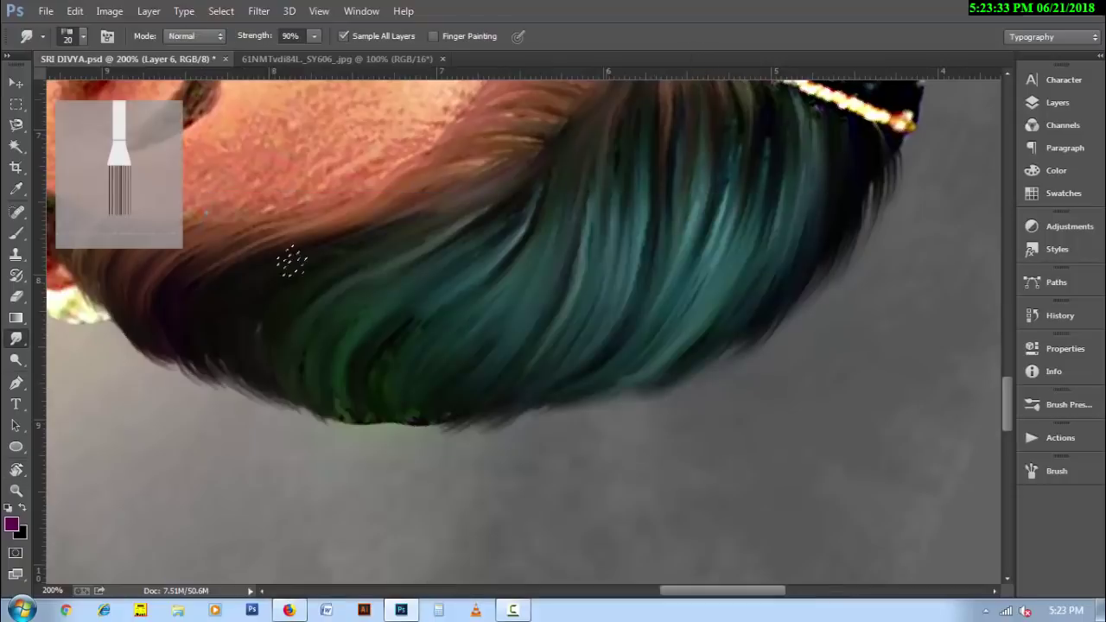
- Feather the hair's lower edge into the grey and sweep strands up through the hair
mouse_move(167, 327)
mouse_down()
mouse_move(205, 357)
mouse_move(259, 321)
mouse_move(316, 366)
mouse_move(450, 407)
mouse_up()
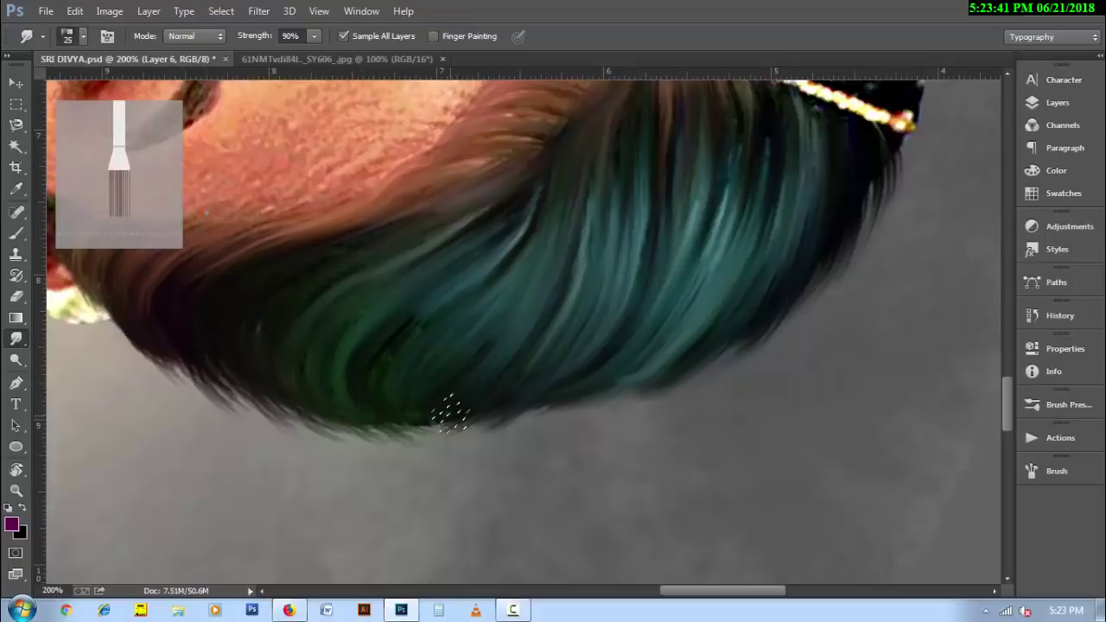
key(bracketleft)
key(bracketleft)
mouse_move(264, 390)
mouse_down()
mouse_move(316, 413)
mouse_move(257, 400)
mouse_move(366, 420)
mouse_move(438, 390)
mouse_up()
key(bracketright)
mouse_move(328, 367)
mouse_down()
mouse_move(435, 267)
mouse_move(526, 222)
mouse_up()
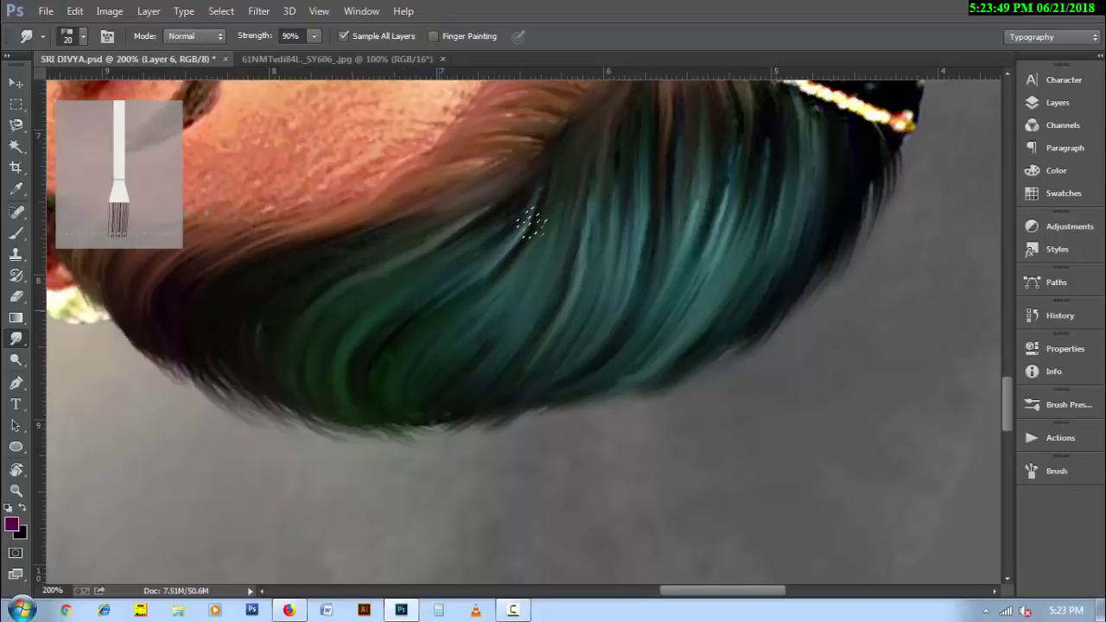
mouse_move(449, 381)
mouse_down()
mouse_move(580, 217)
mouse_move(629, 112)
mouse_up()
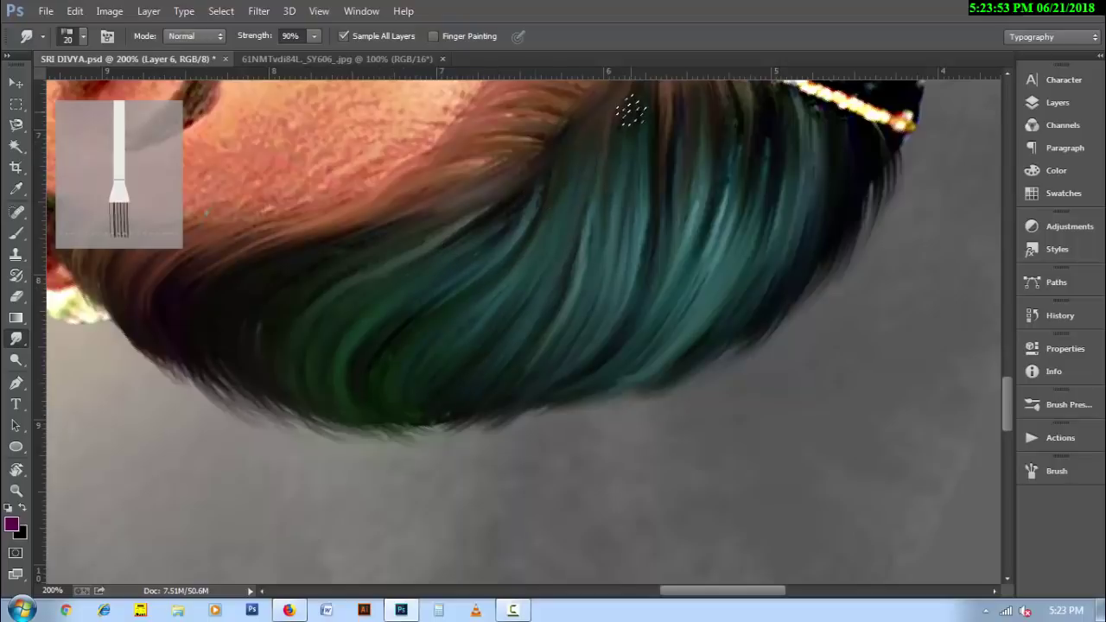
mouse_move(449, 420)
mouse_down()
mouse_move(555, 420)
mouse_move(440, 425)
mouse_move(641, 385)
mouse_move(778, 247)
mouse_move(811, 278)
mouse_up()
- At brush sizes 20-25, smudge the lower edge further and soften the right-hand edge
key(bracketright)
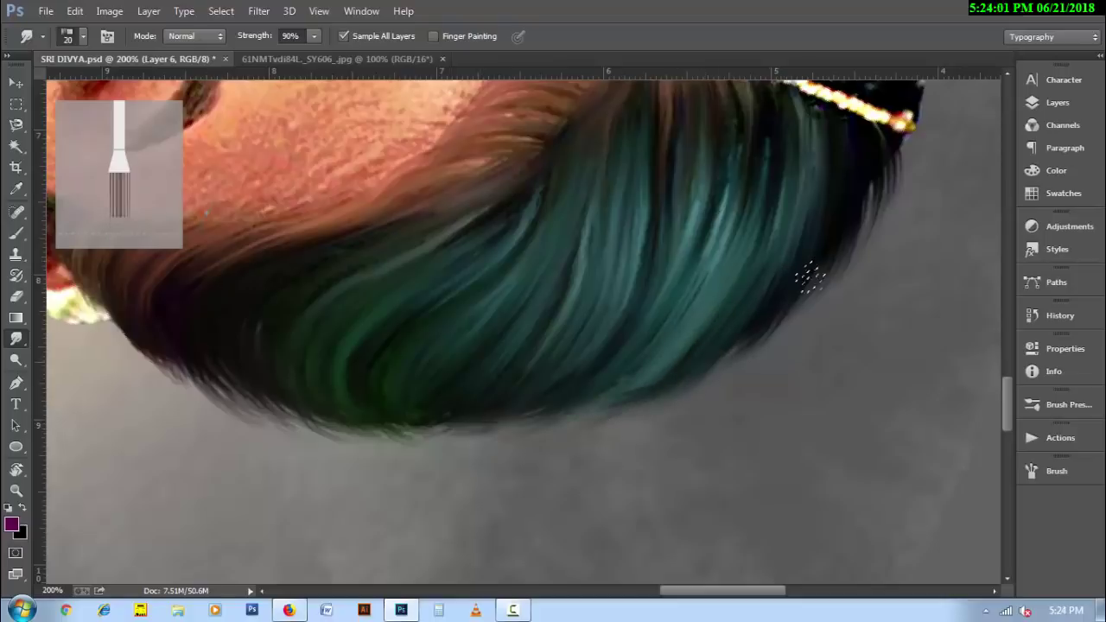
drag(663, 372, 539, 424)
key(bracketright)
key(bracketright)
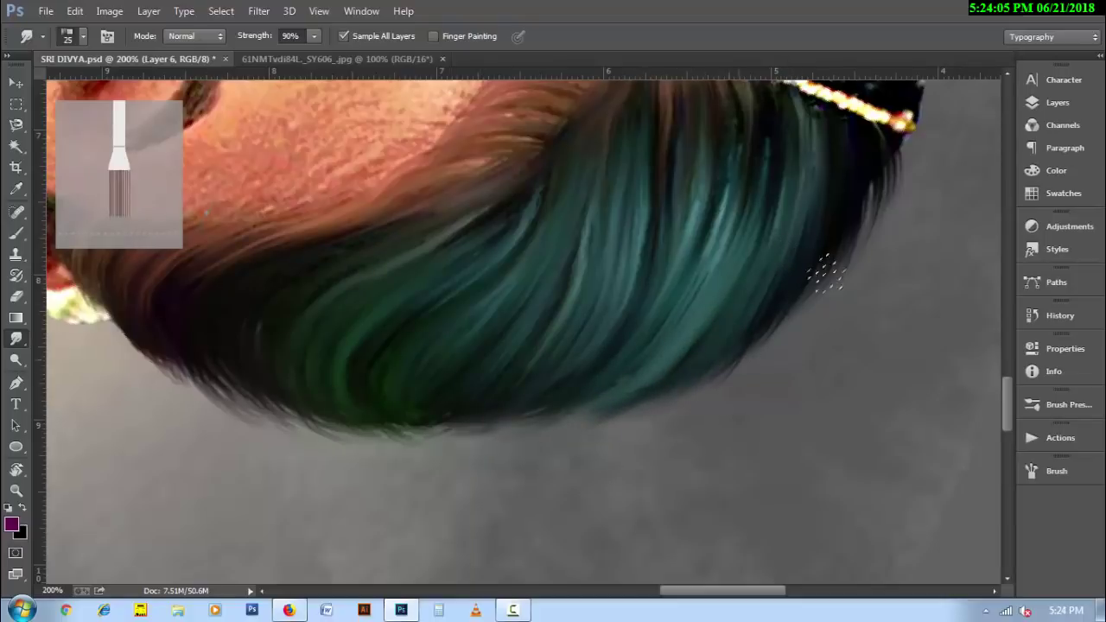
drag(822, 272, 721, 363)
- Smudge strands up toward the hair ornament at size 15 and feather the edge into grey
drag(533, 364, 542, 400)
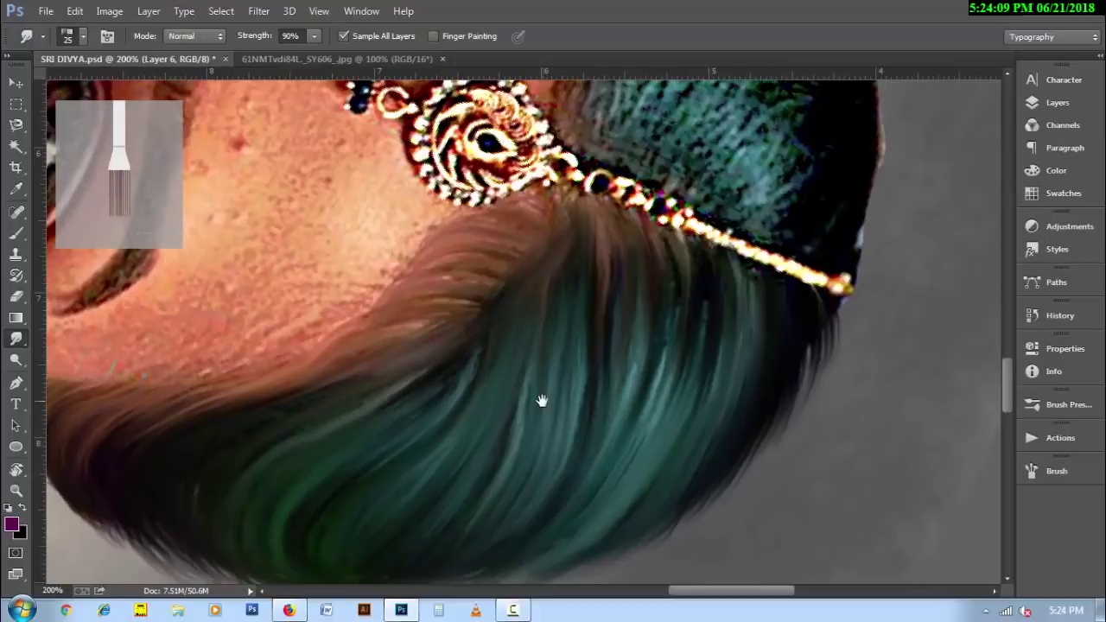
mouse_move(245, 420)
mouse_down()
mouse_move(519, 309)
mouse_move(544, 242)
mouse_up()
key(bracketleft)
drag(435, 388, 520, 292)
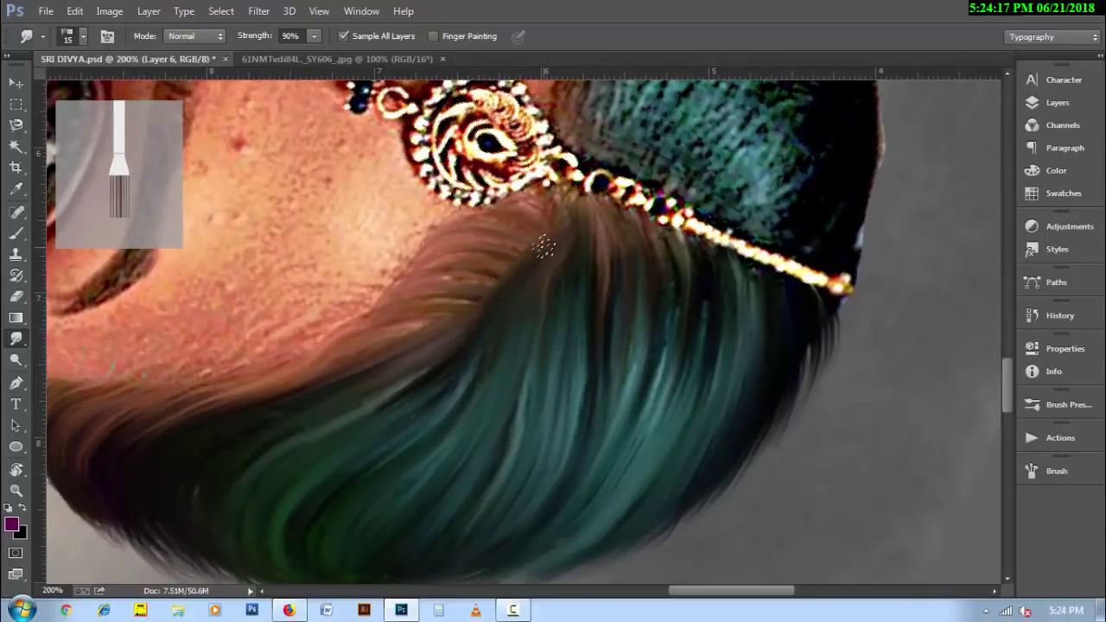
drag(543, 248, 566, 200)
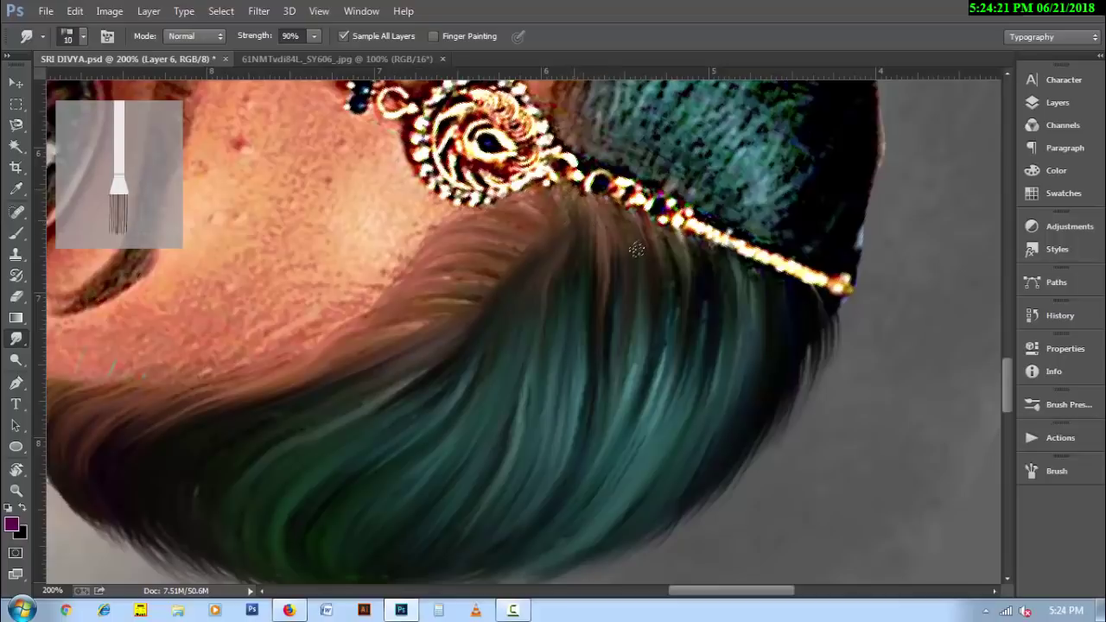
drag(853, 296, 669, 438)
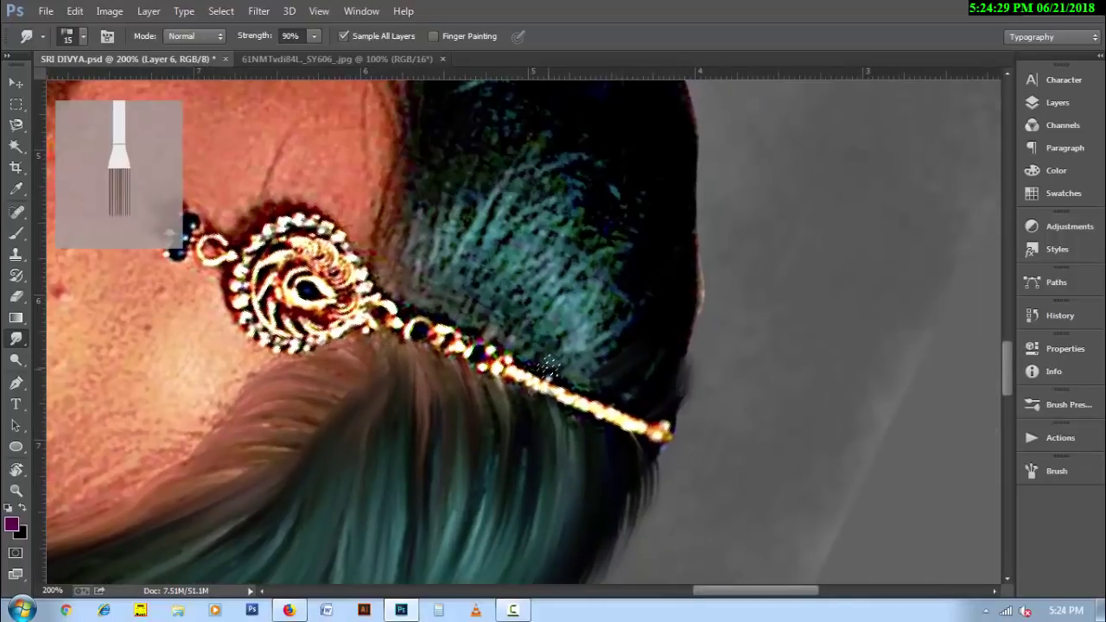
mouse_move(666, 369)
mouse_down()
mouse_move(659, 395)
mouse_move(696, 371)
mouse_up()
- Switch to the scattered 50 px brush and rotate the view so the chain slopes up-right
right_click(363, 344)
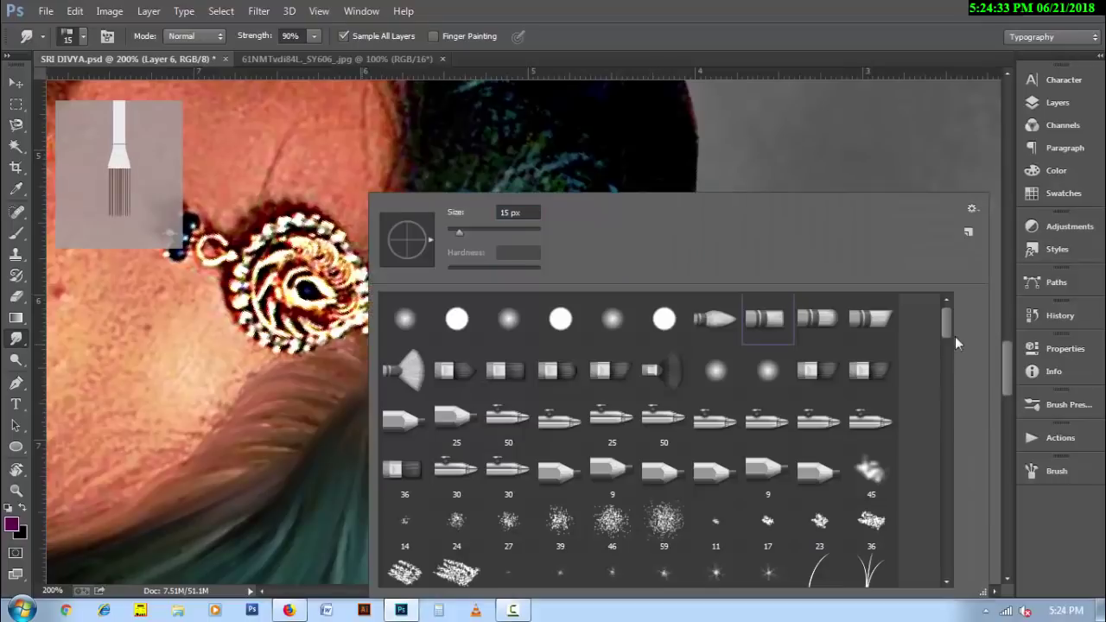
drag(955, 337, 943, 551)
double_click(511, 468)
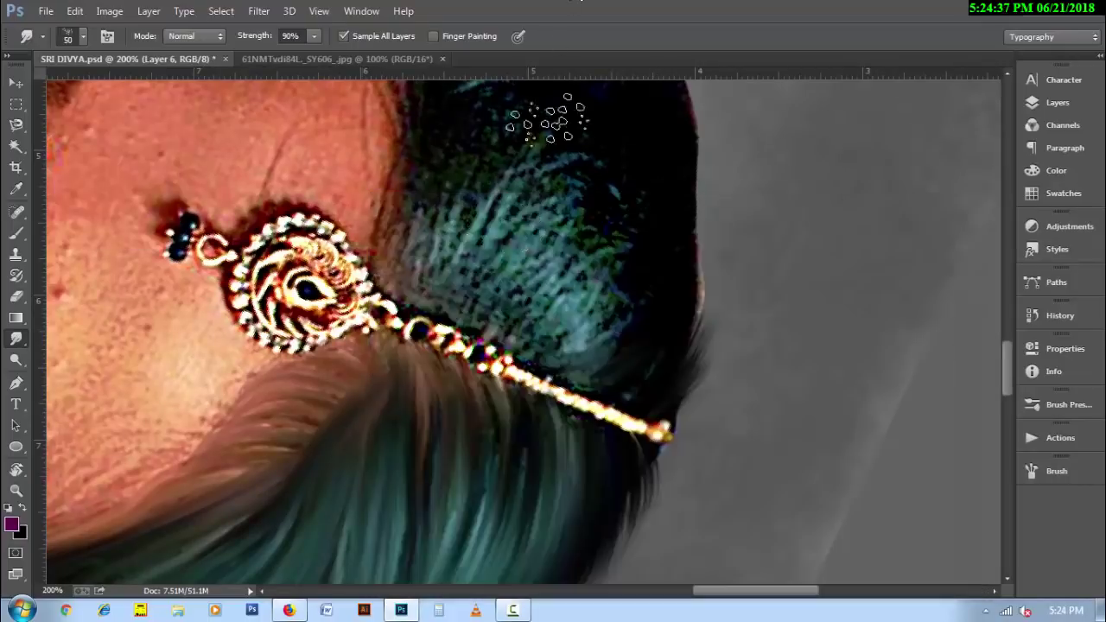
key(r)
mouse_move(559, 365)
mouse_down()
mouse_move(363, 445)
mouse_move(421, 426)
mouse_move(412, 300)
mouse_up()
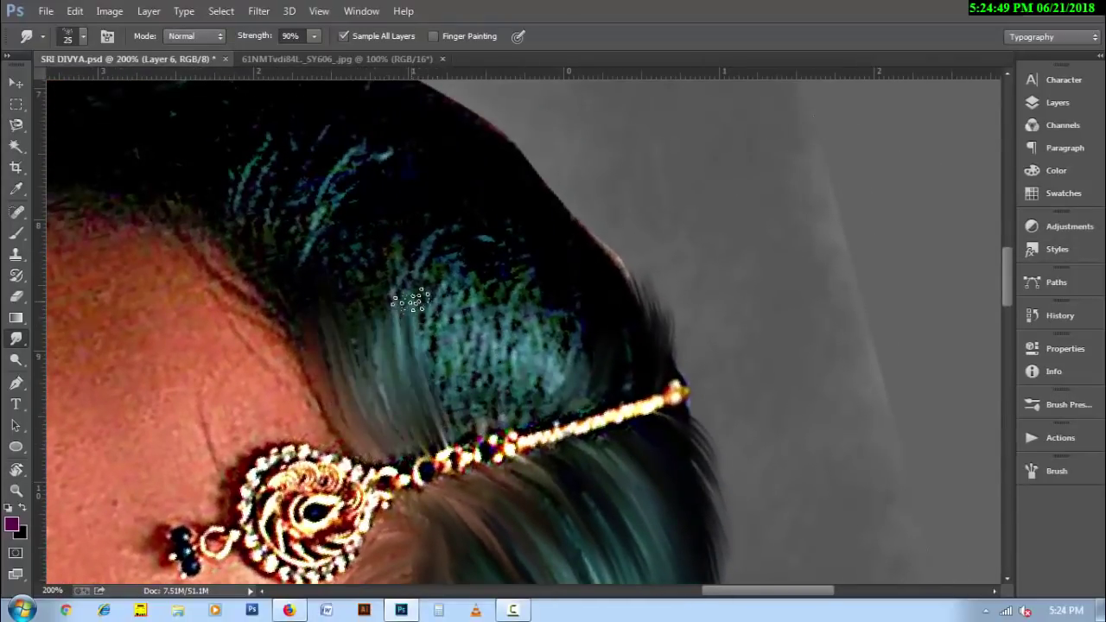
- Streak the hair above the ornament chain upward and soften its top outline
mouse_move(466, 432)
mouse_down()
mouse_move(442, 311)
mouse_move(484, 298)
mouse_up()
mouse_move(501, 436)
mouse_down()
mouse_move(505, 281)
mouse_move(541, 280)
mouse_up()
mouse_move(565, 409)
mouse_down()
mouse_move(586, 263)
mouse_move(553, 289)
mouse_move(616, 267)
mouse_up()
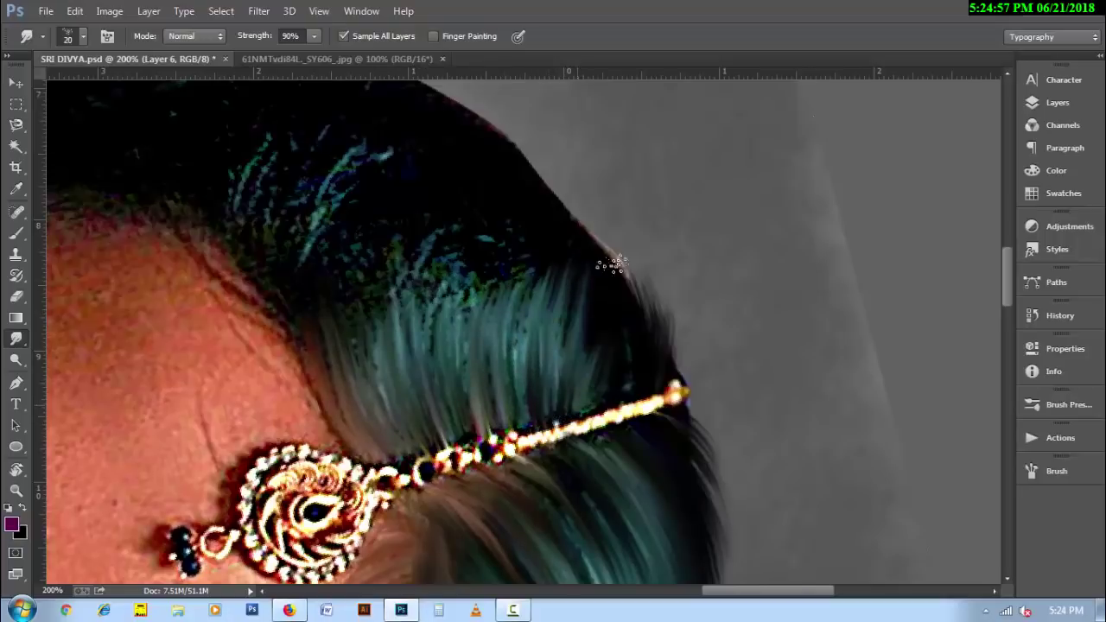
drag(584, 398, 605, 296)
drag(525, 334, 537, 156)
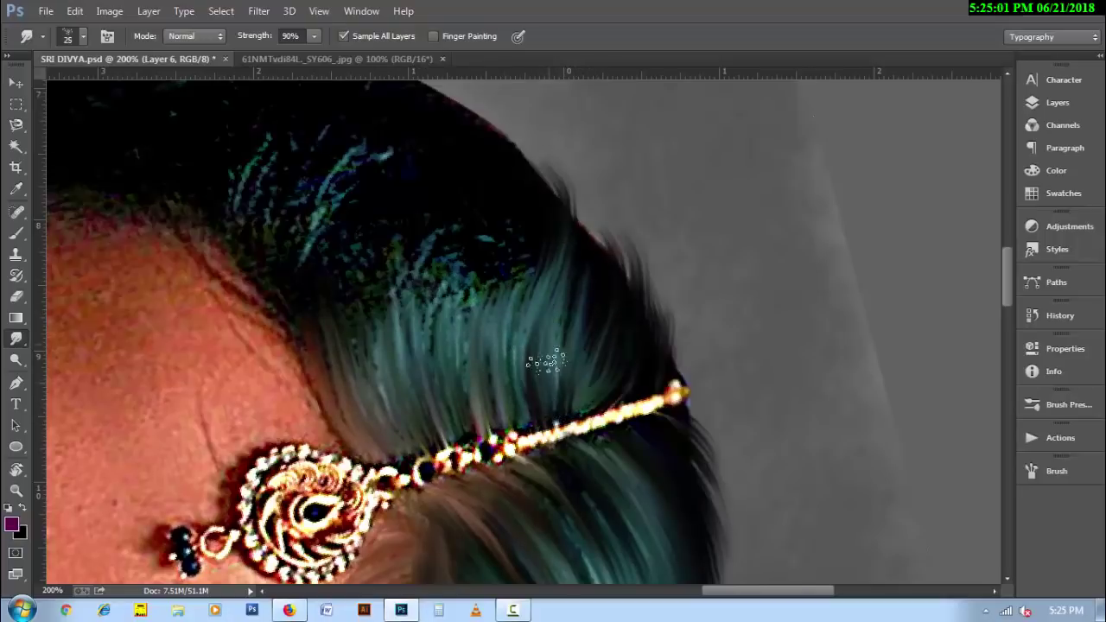
drag(538, 363, 553, 179)
- Soften the hair's left edge upward and blend the blue-green highlights in mid-hair
drag(472, 423, 447, 294)
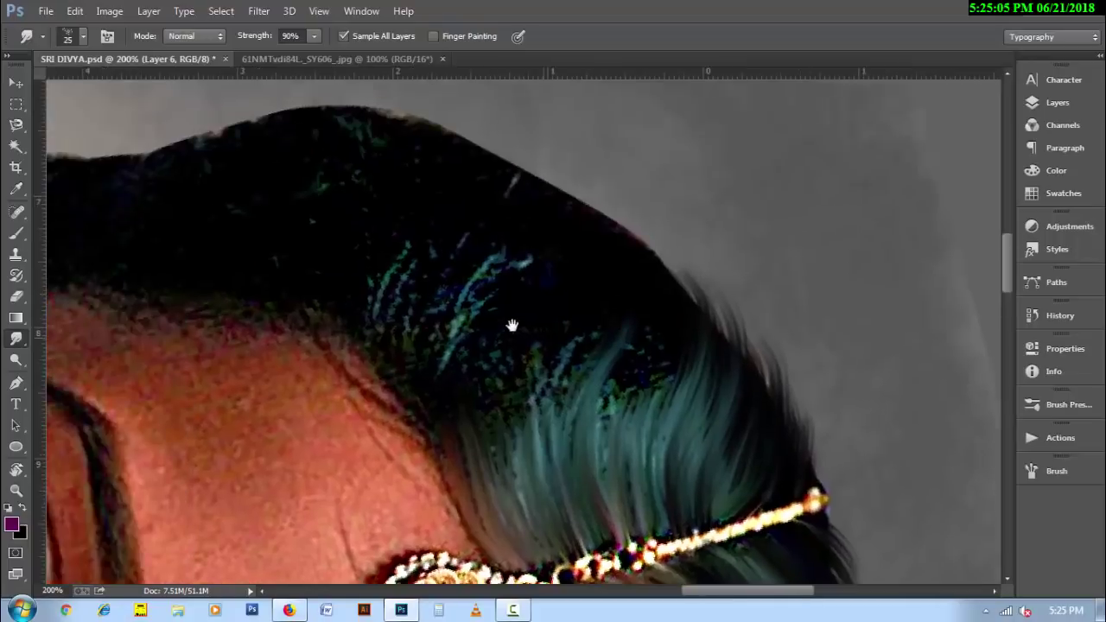
mouse_move(298, 335)
mouse_down()
mouse_move(441, 439)
mouse_move(391, 235)
mouse_up()
drag(365, 354, 397, 237)
drag(454, 415, 440, 217)
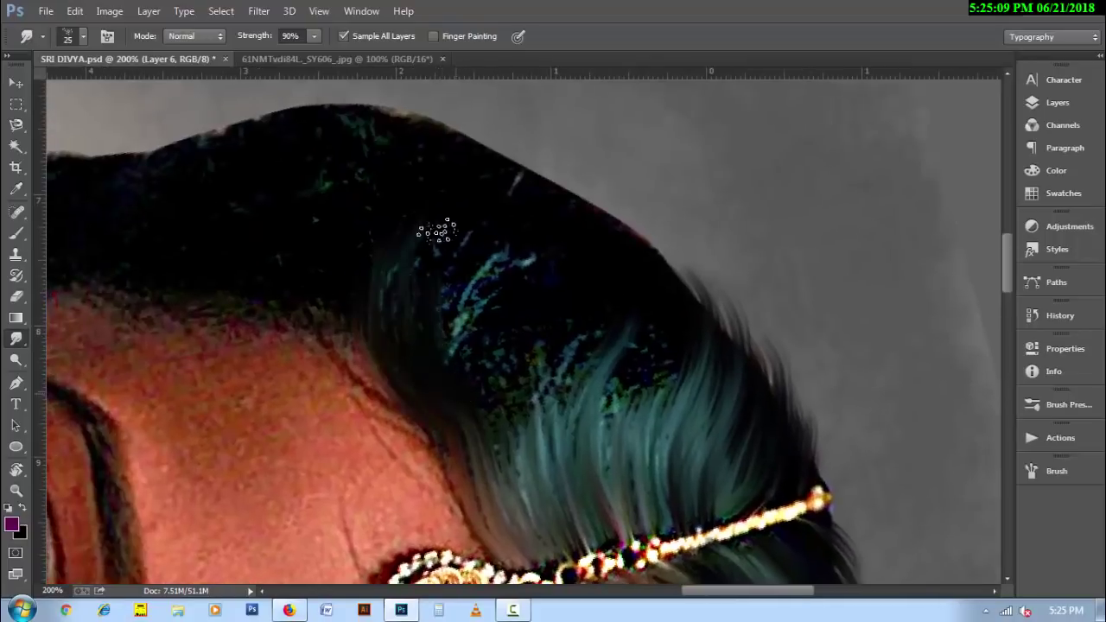
drag(444, 362, 467, 250)
drag(493, 458, 484, 259)
drag(518, 476, 519, 251)
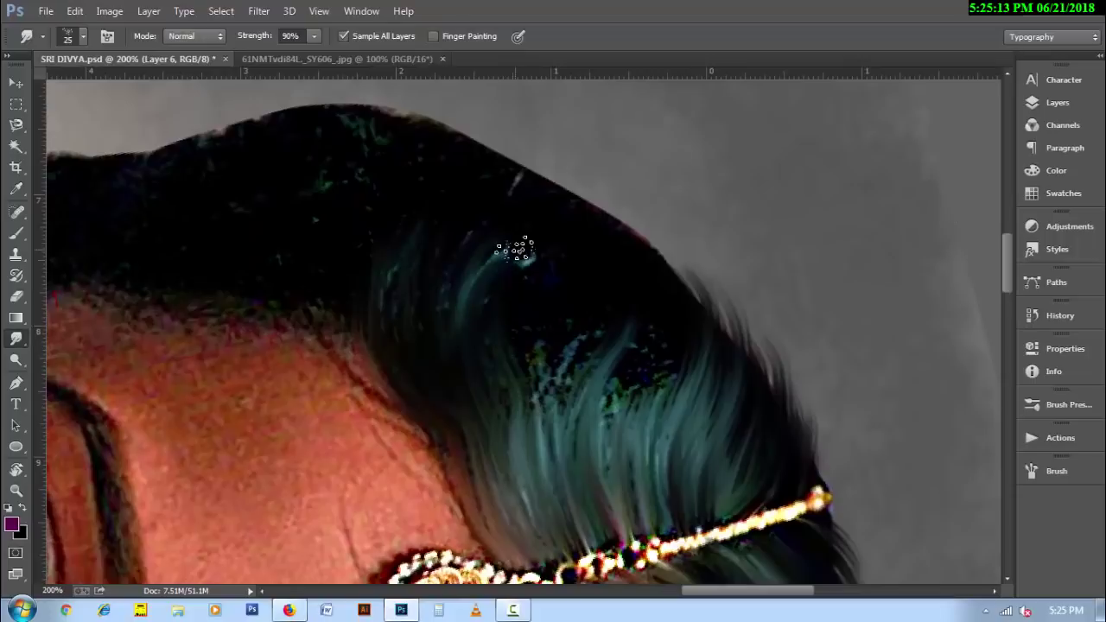
- Smooth the right part of the hair upward, removing the speckled blue patch
drag(494, 376, 517, 250)
drag(614, 401, 647, 233)
drag(649, 406, 665, 250)
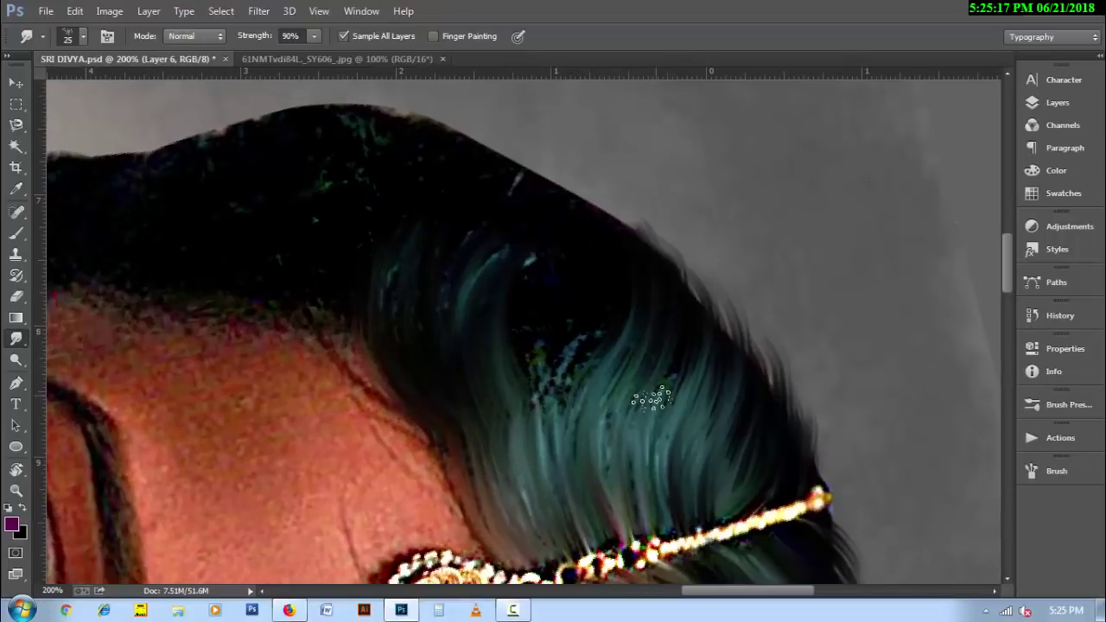
drag(678, 398, 698, 277)
drag(553, 415, 565, 264)
drag(553, 402, 596, 286)
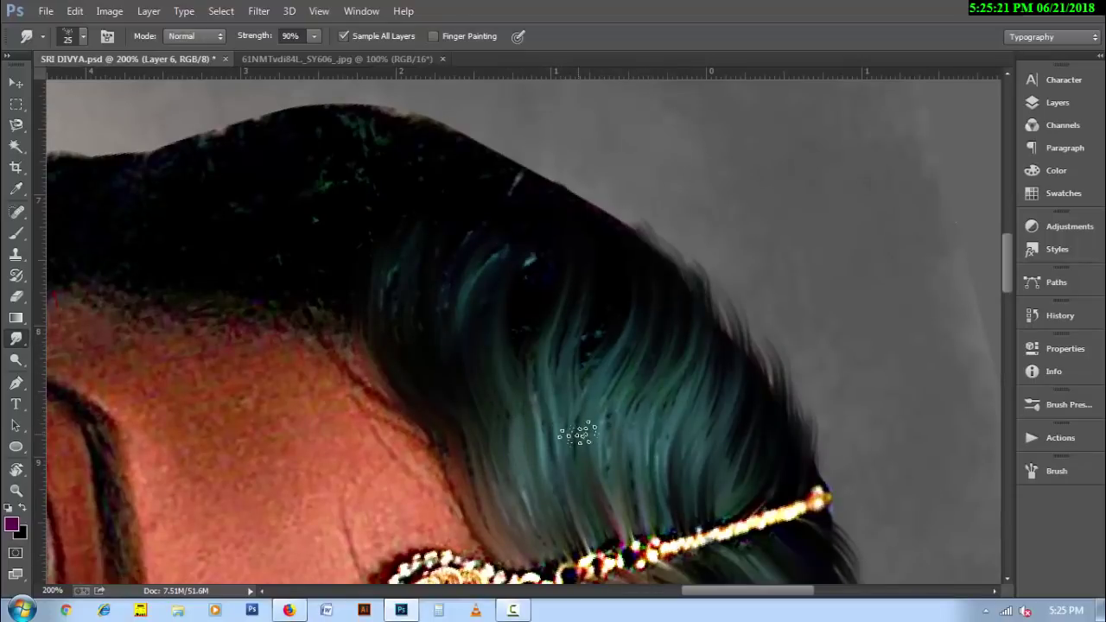
drag(580, 440, 605, 290)
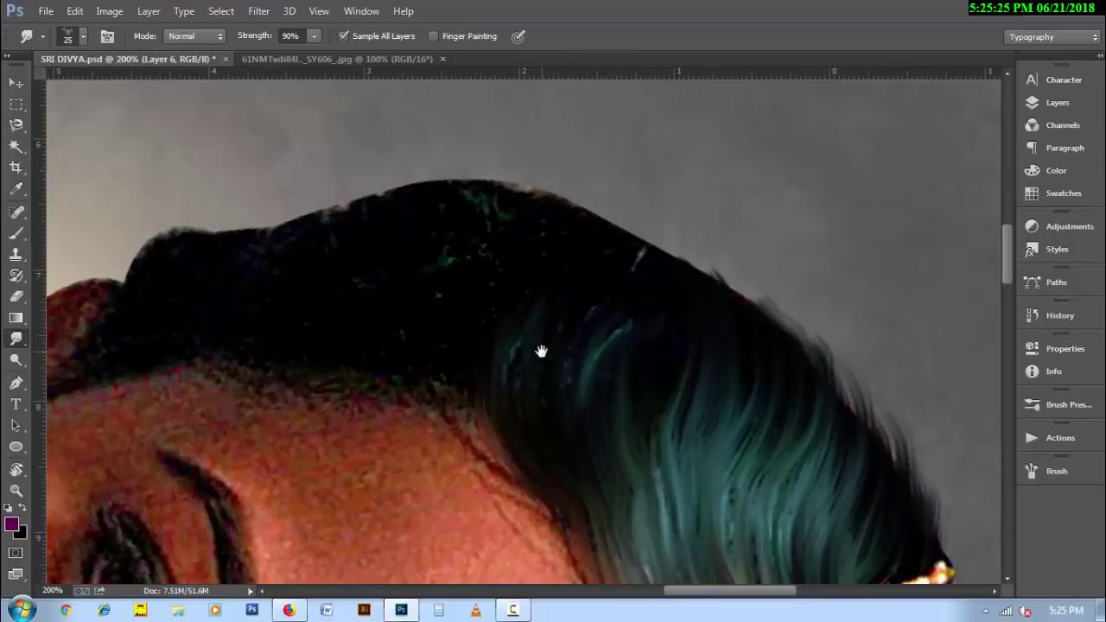
- Blend the hair edge over the forehead, then turn the canvas view upside down
drag(544, 264, 667, 342)
mouse_move(467, 406)
mouse_down()
mouse_move(449, 371)
mouse_move(363, 354)
mouse_up()
drag(376, 403, 297, 279)
drag(286, 380, 254, 328)
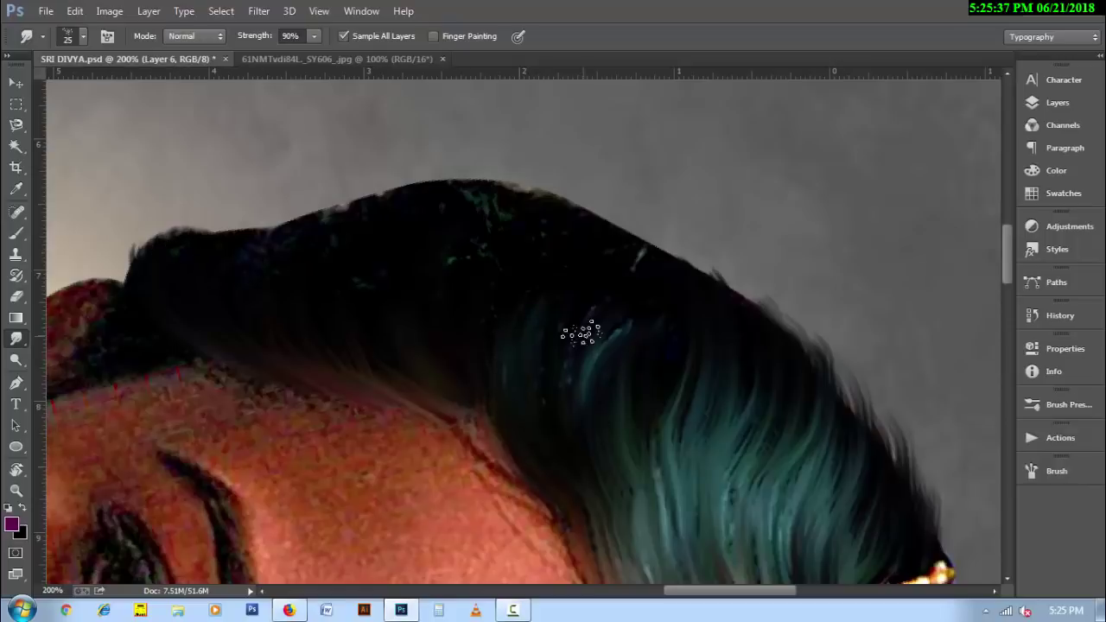
key(r)
drag(584, 476, 470, 297)
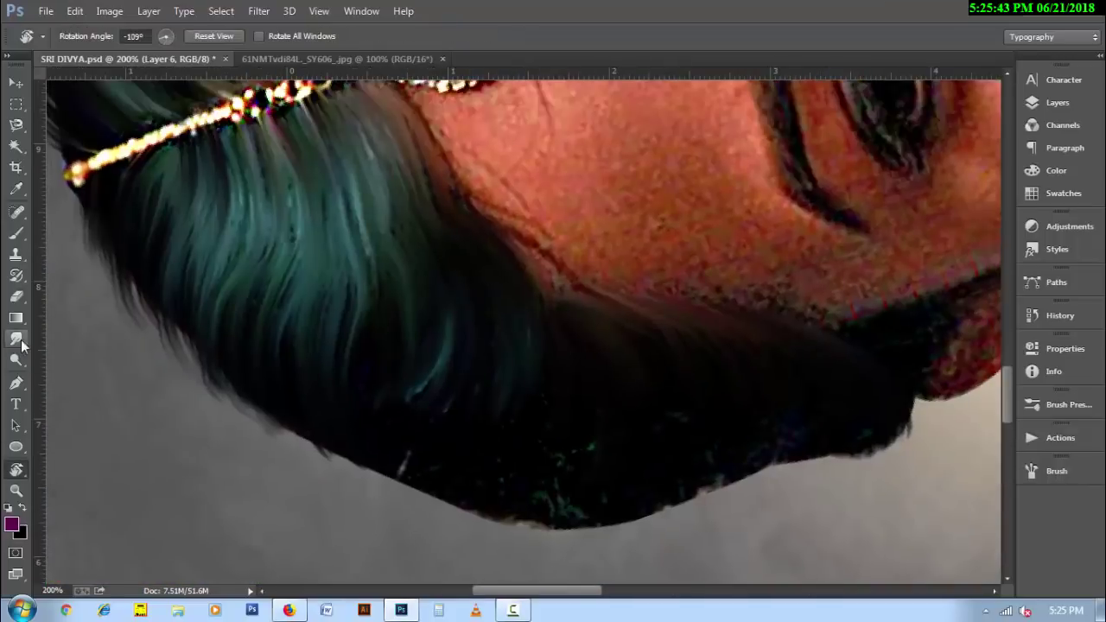
- Pull wispy strands along the hair edge by the jaw, then rotate to a better angle
click(17, 340)
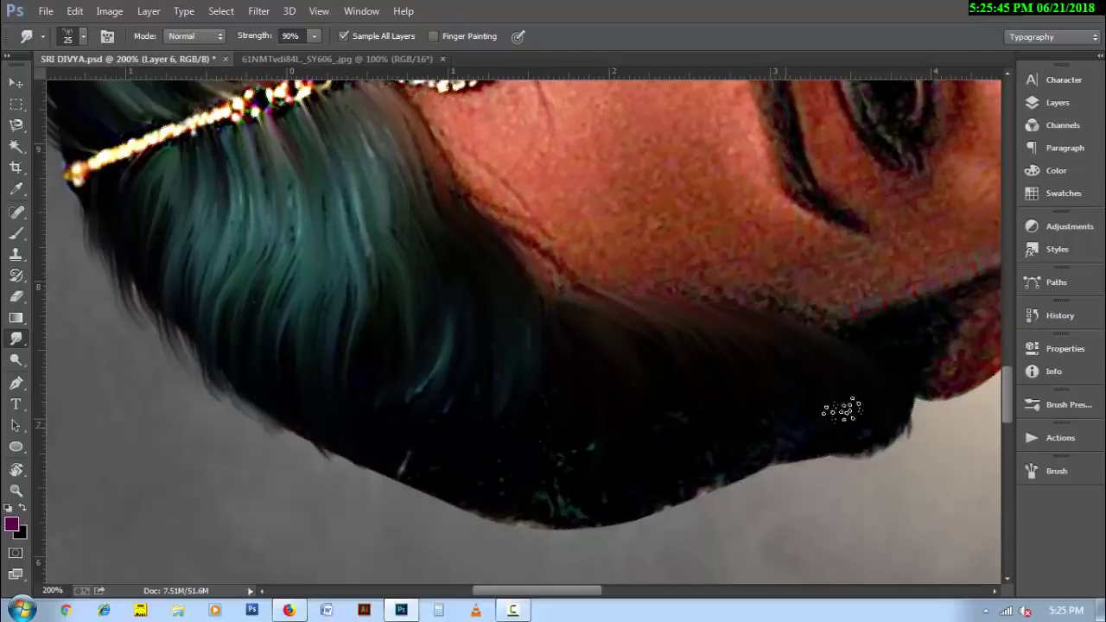
drag(780, 458, 802, 466)
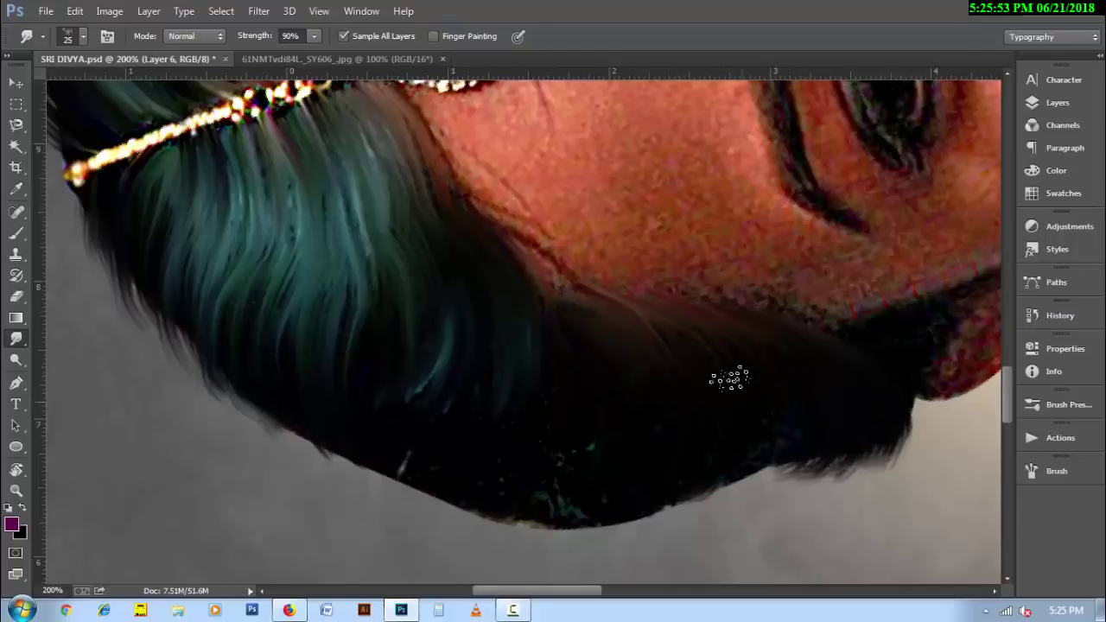
drag(698, 438, 700, 500)
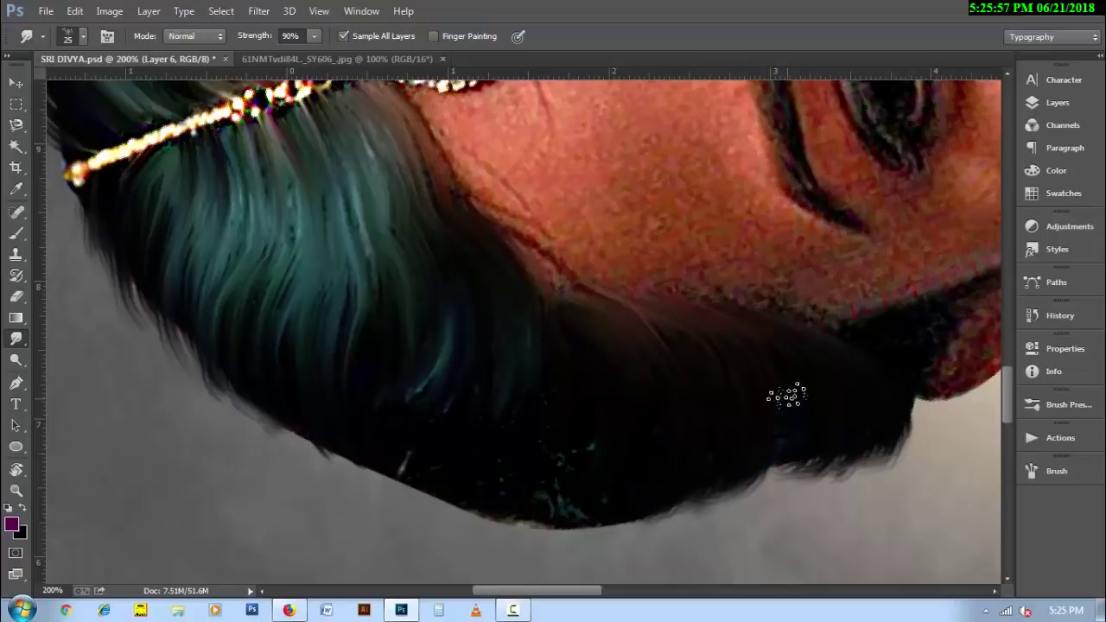
key(r)
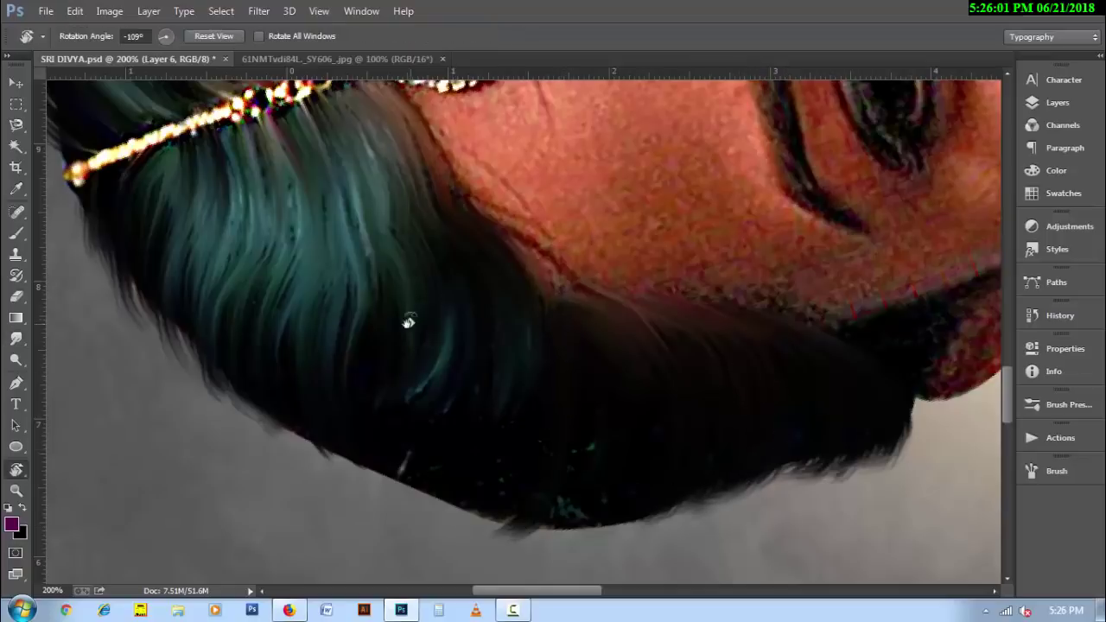
drag(407, 321, 596, 405)
key(r)
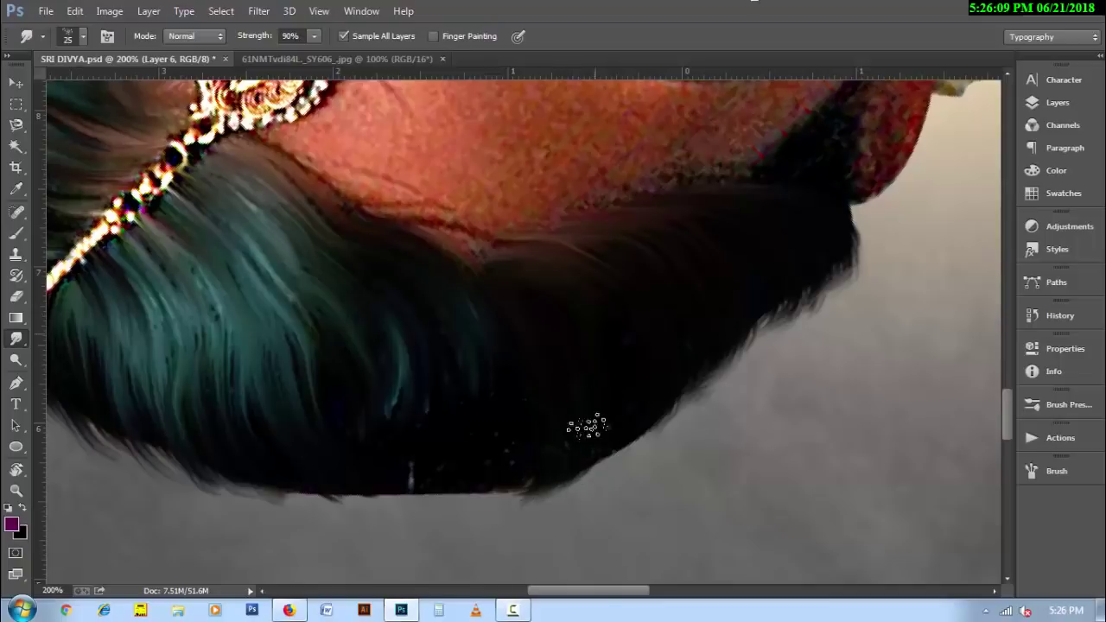
- Pull the hair's lower edge down over the grey background
drag(389, 432, 359, 506)
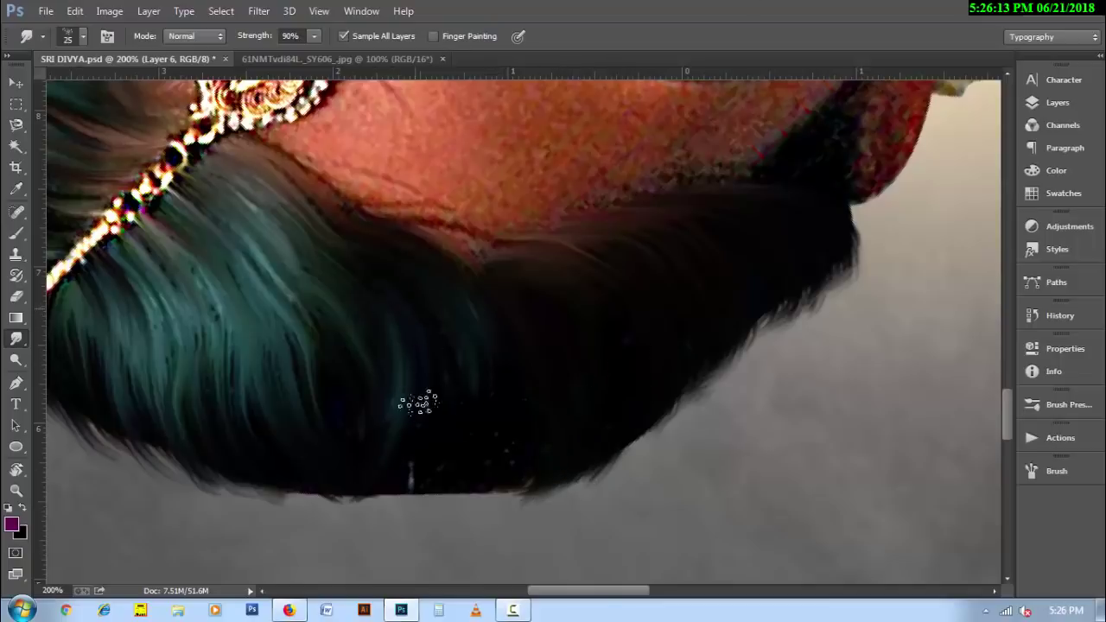
drag(420, 400, 372, 510)
drag(450, 415, 406, 518)
drag(481, 351, 441, 515)
drag(494, 327, 463, 493)
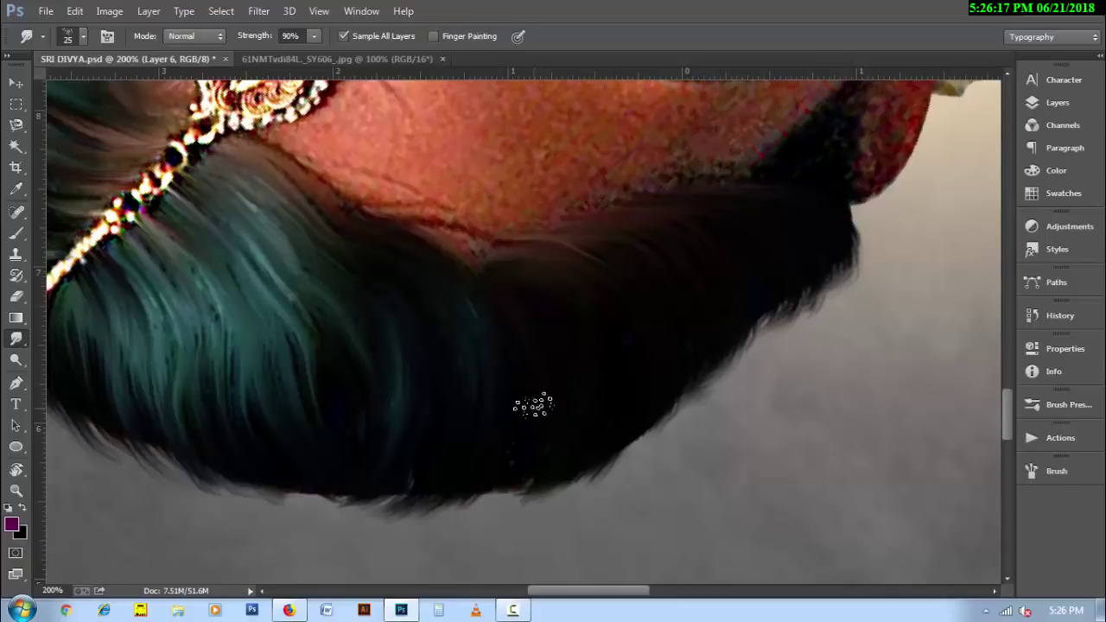
drag(534, 406, 514, 509)
- Smooth the teal strands downward and blend them into the darker lower hair
drag(281, 337, 298, 423)
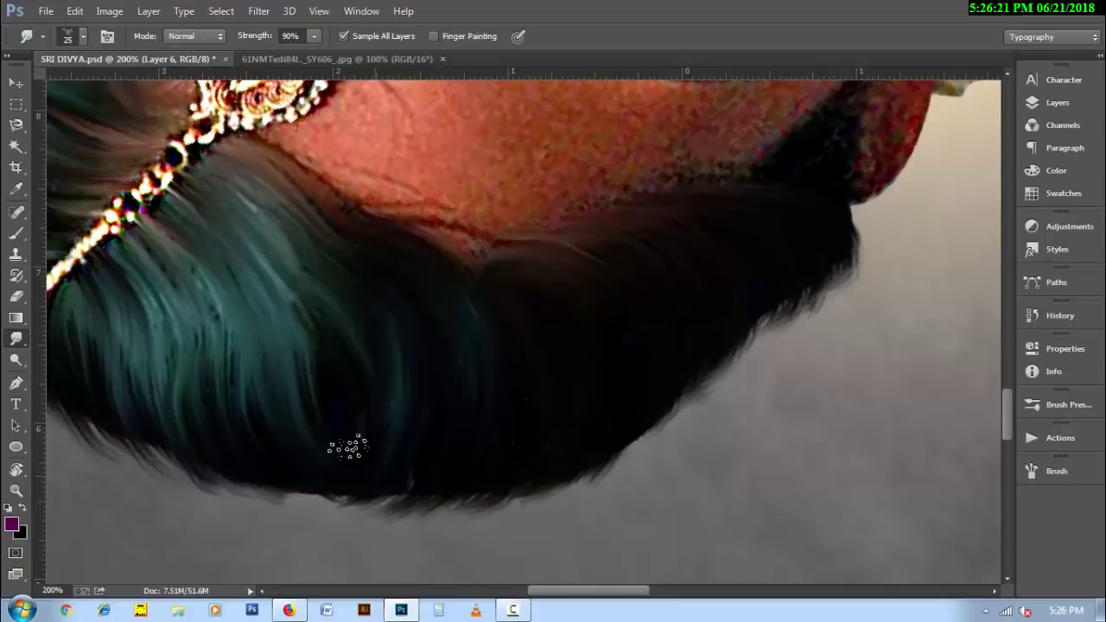
drag(215, 309, 246, 440)
drag(141, 284, 175, 437)
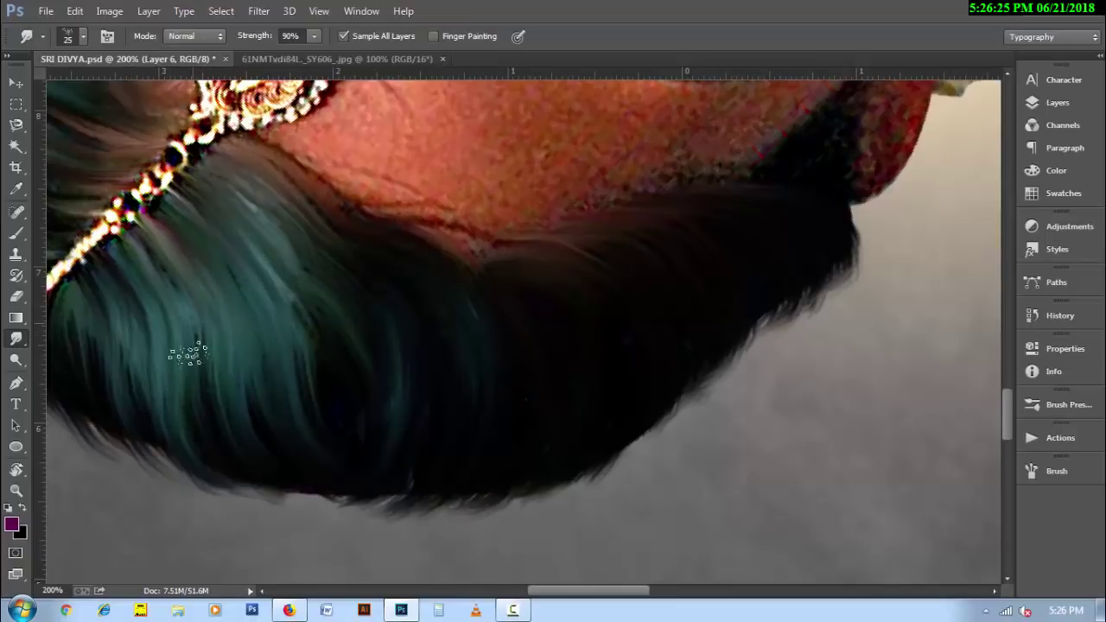
mouse_move(185, 354)
mouse_down()
mouse_move(235, 500)
mouse_move(306, 523)
mouse_up()
mouse_move(259, 417)
mouse_down()
mouse_move(289, 489)
mouse_move(353, 482)
mouse_up()
drag(223, 186, 303, 407)
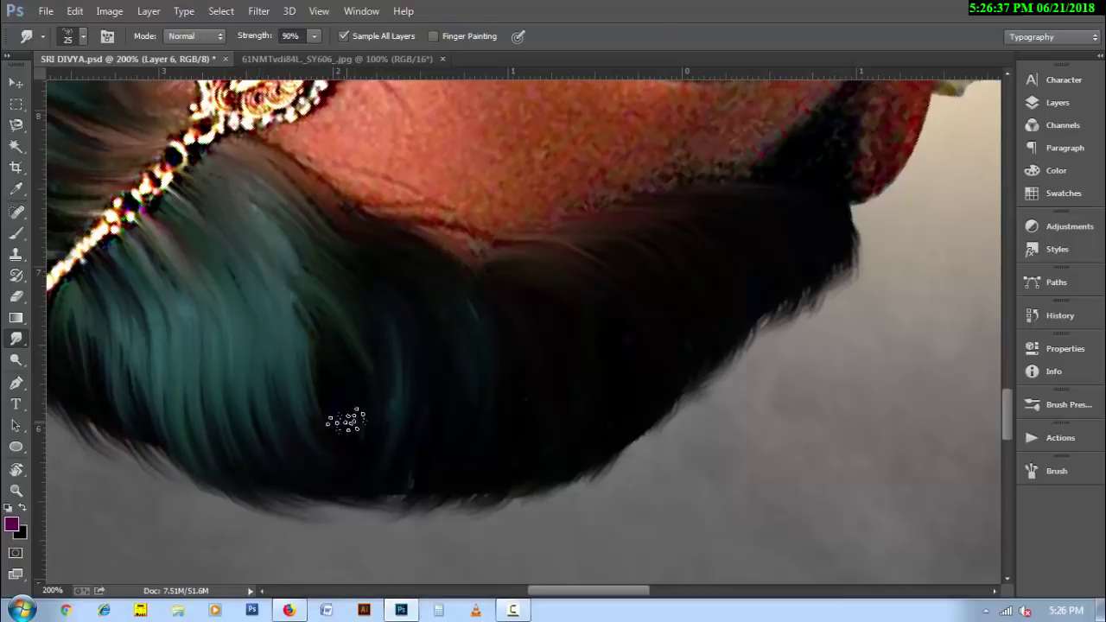
mouse_move(298, 266)
mouse_down()
mouse_move(285, 210)
mouse_move(366, 378)
mouse_move(342, 417)
mouse_move(353, 250)
mouse_move(400, 461)
mouse_move(477, 478)
mouse_up()
- Pick a size-20 bristle brush tip and pull textured strands down the hair edge
right_click(336, 326)
drag(916, 546, 919, 307)
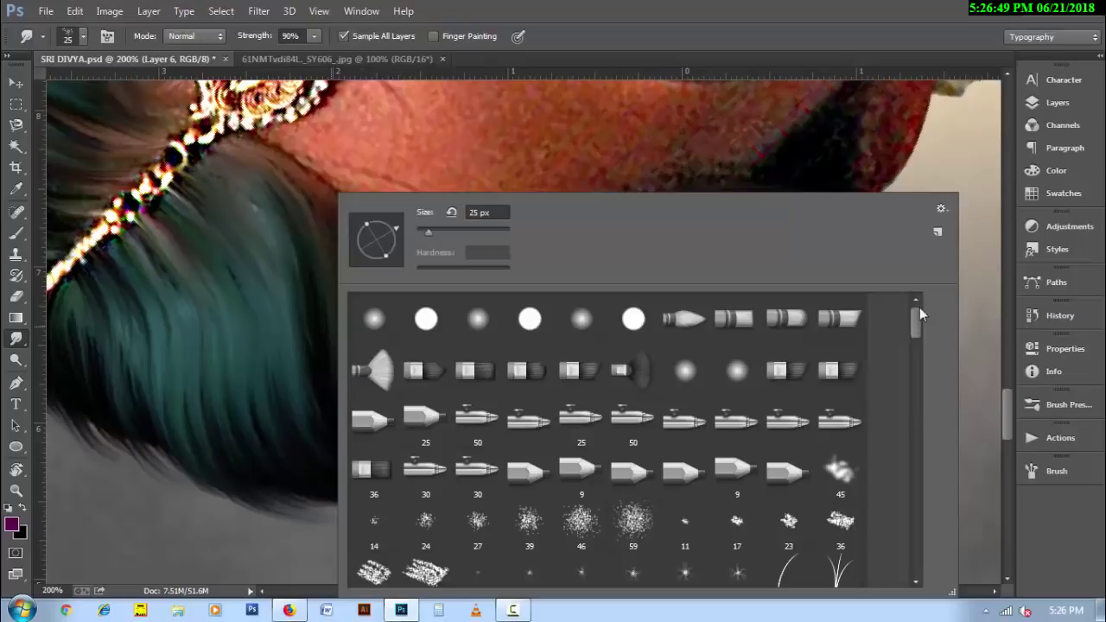
double_click(740, 330)
drag(297, 346, 383, 366)
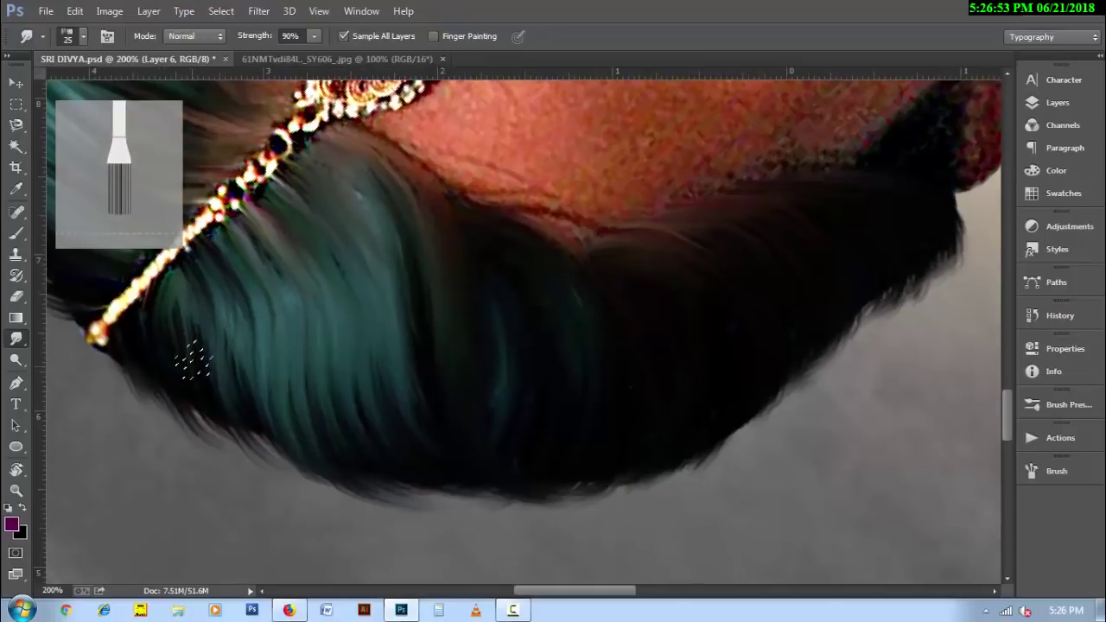
mouse_move(192, 362)
mouse_down()
mouse_move(141, 346)
mouse_move(194, 424)
mouse_up()
drag(181, 311, 242, 454)
drag(250, 320, 320, 478)
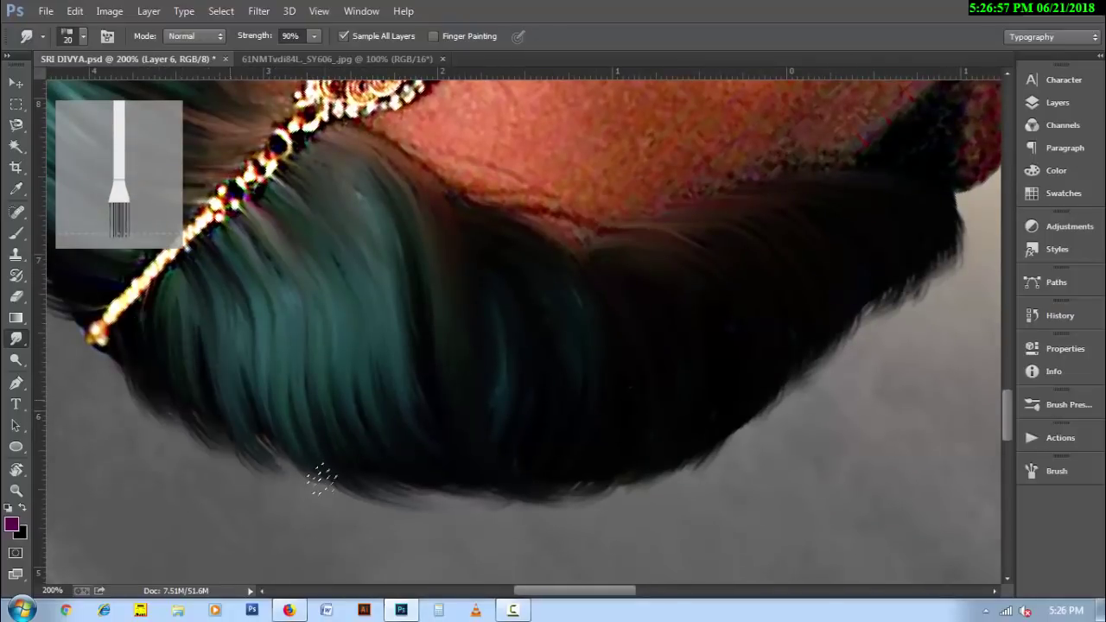
- Add more bristle strands along the bottom of the hair
drag(251, 371, 324, 486)
drag(294, 337, 350, 480)
drag(328, 354, 385, 481)
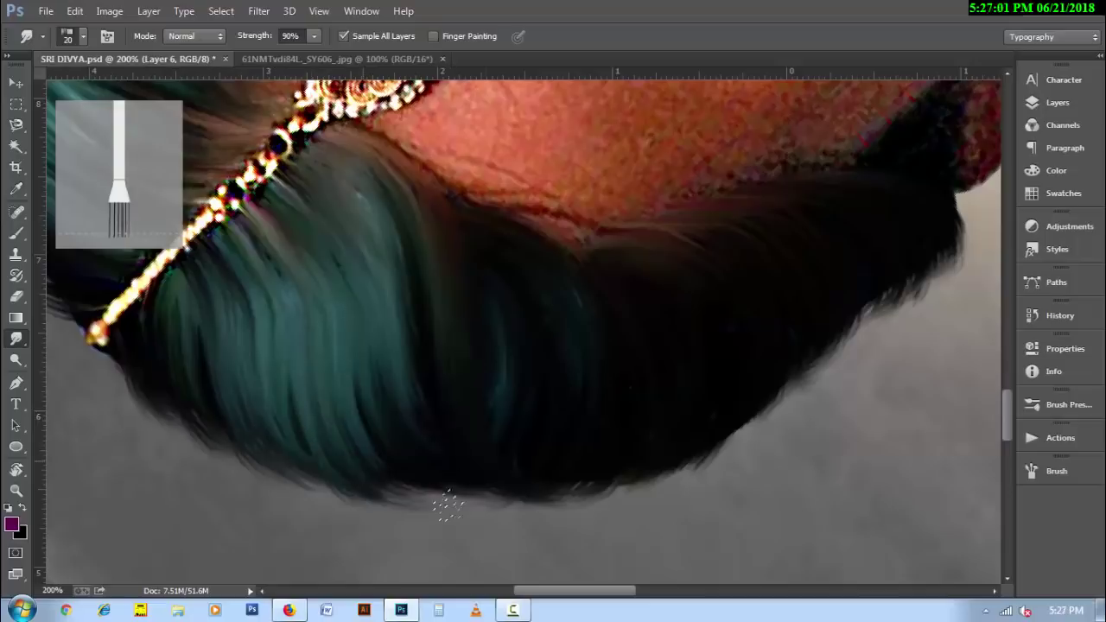
drag(389, 372, 439, 493)
drag(423, 380, 484, 510)
drag(449, 302, 570, 501)
mouse_move(493, 380)
mouse_down()
mouse_move(526, 467)
mouse_move(574, 506)
mouse_up()
- Pull strands down-right to darken the edge's right end, then rotate to face the temple
drag(506, 316, 610, 503)
drag(524, 321, 661, 484)
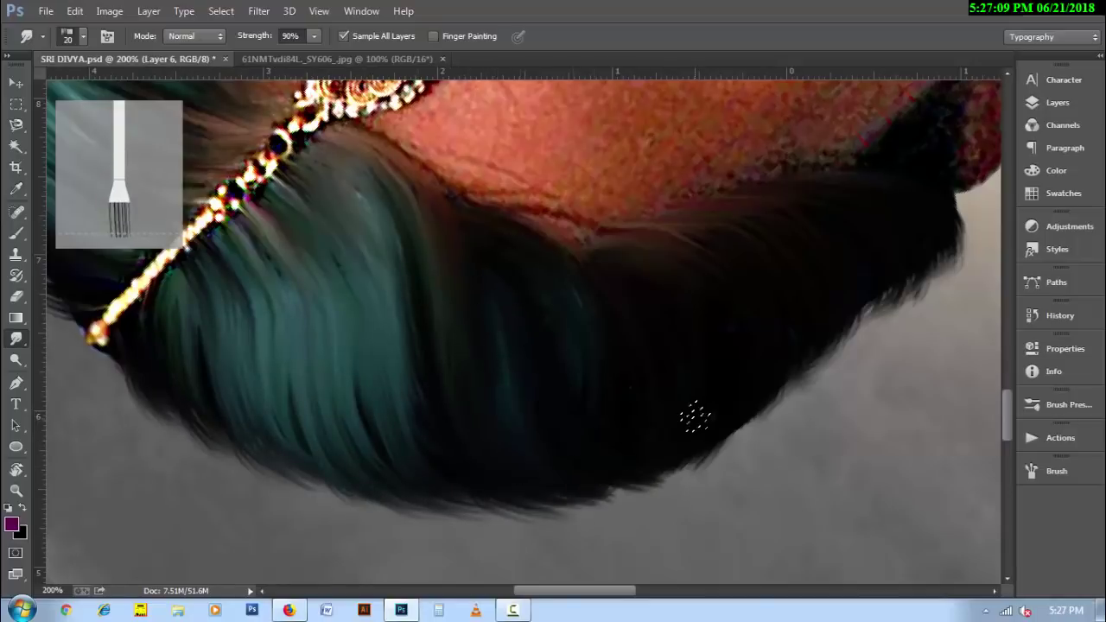
drag(539, 274, 678, 474)
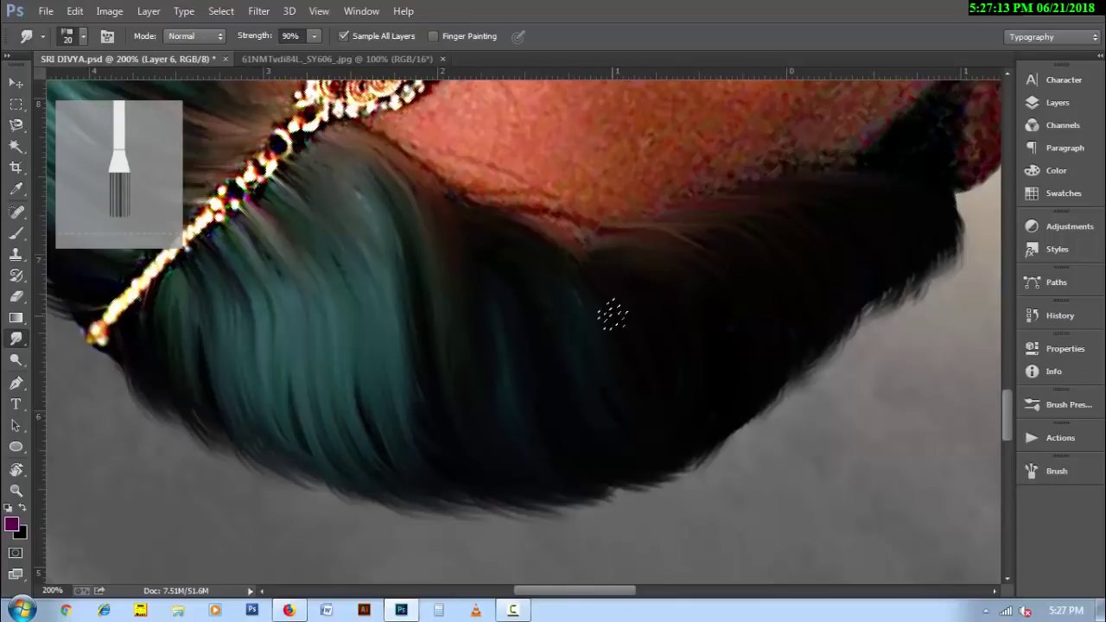
key(r)
mouse_move(526, 338)
mouse_down()
mouse_move(322, 214)
mouse_move(311, 346)
mouse_move(267, 343)
mouse_move(444, 354)
mouse_up()
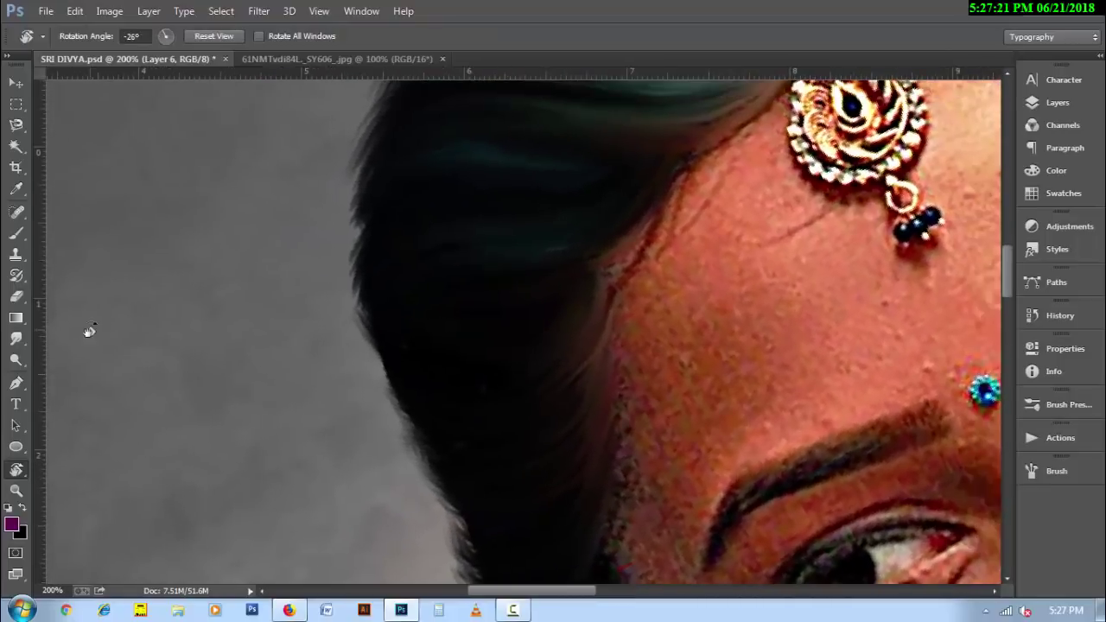
- Blend skin tone into the hair at the temple and smear the outer edge into strands
click(15, 339)
drag(665, 205, 538, 299)
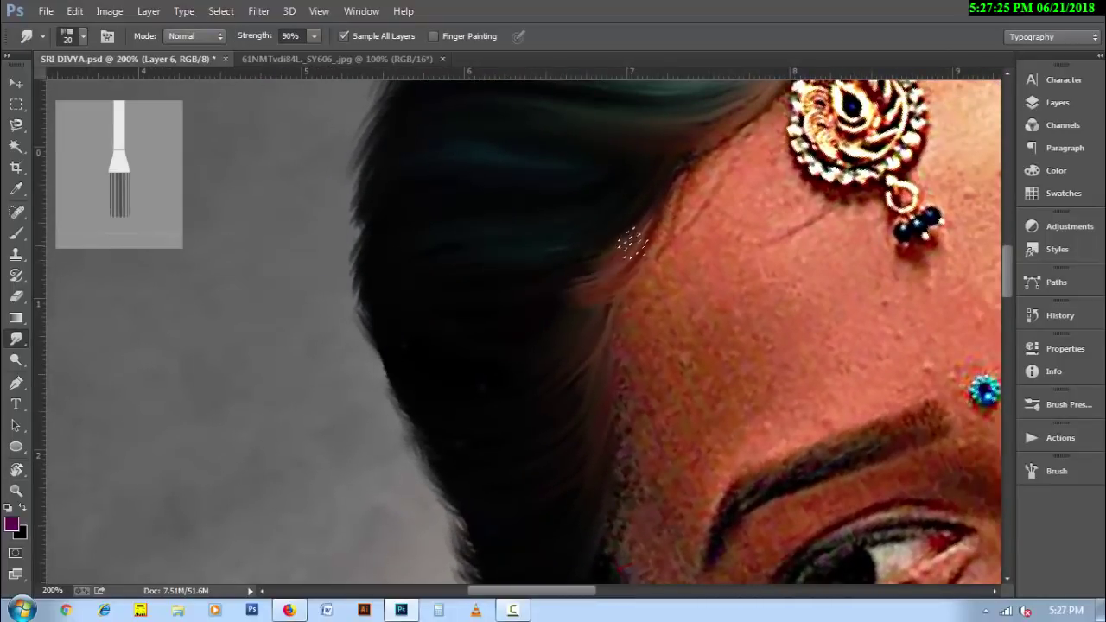
drag(632, 239, 517, 378)
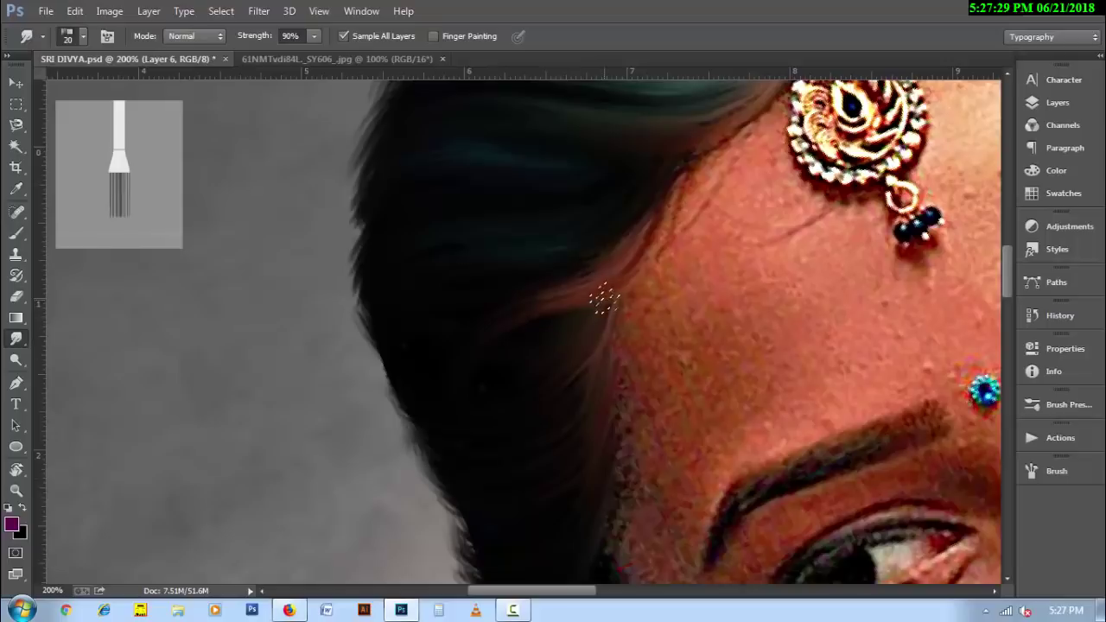
mouse_move(605, 299)
mouse_down()
mouse_move(593, 353)
mouse_move(510, 393)
mouse_up()
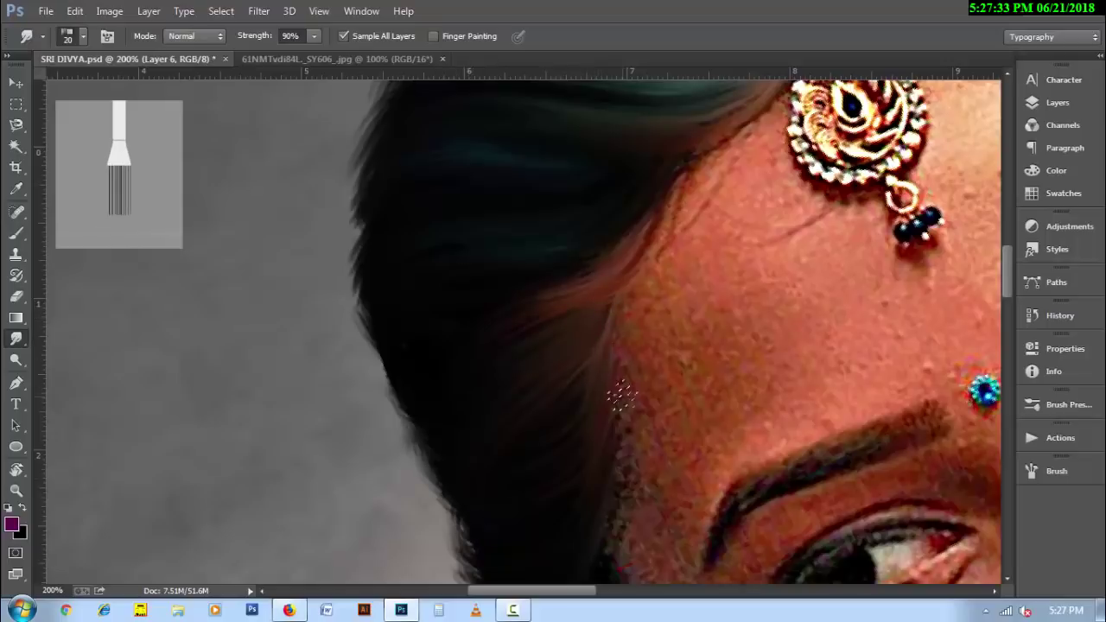
scroll(620, 396, down, 3)
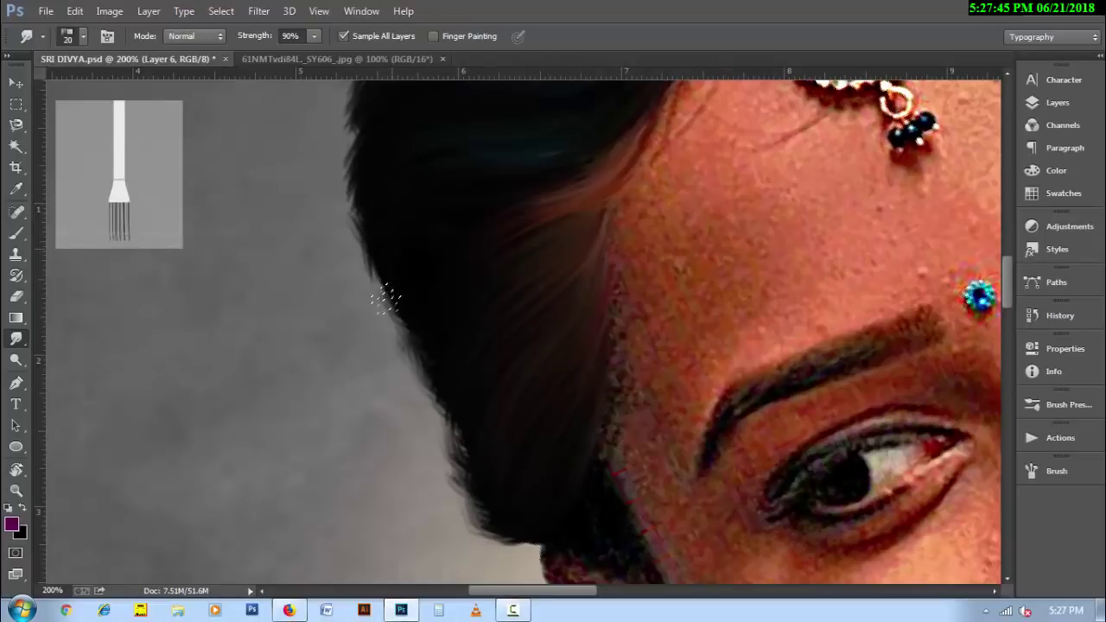
mouse_move(432, 314)
mouse_down()
mouse_move(440, 400)
mouse_move(469, 493)
mouse_up()
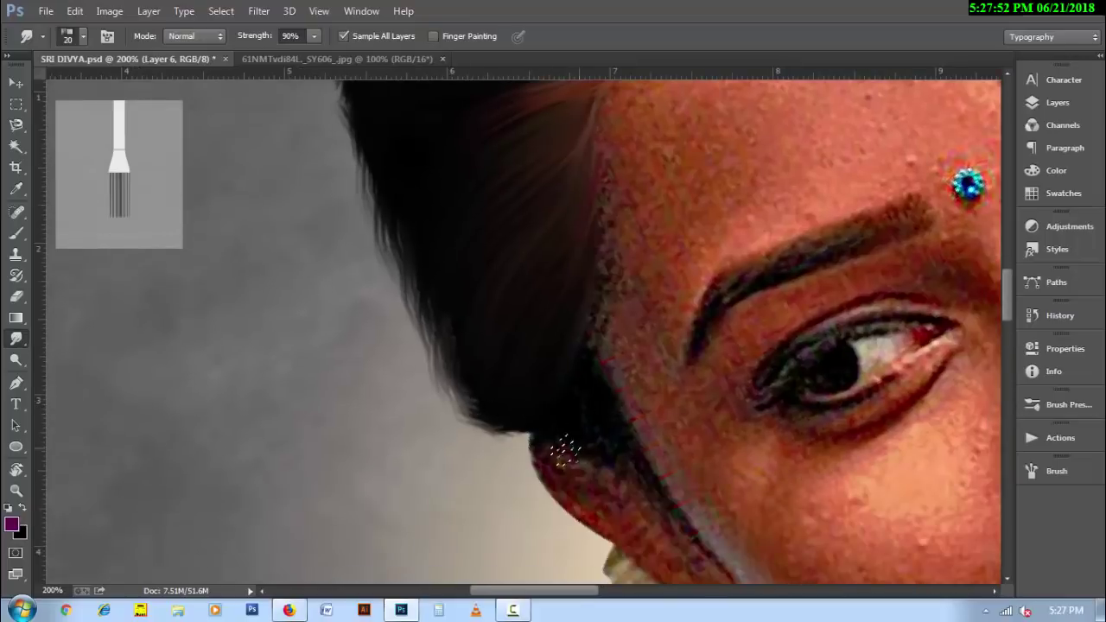
- Rotate the canvas, smudge the hair edge near the temple, and zoom out to the whole head
key(r)
drag(395, 420, 390, 374)
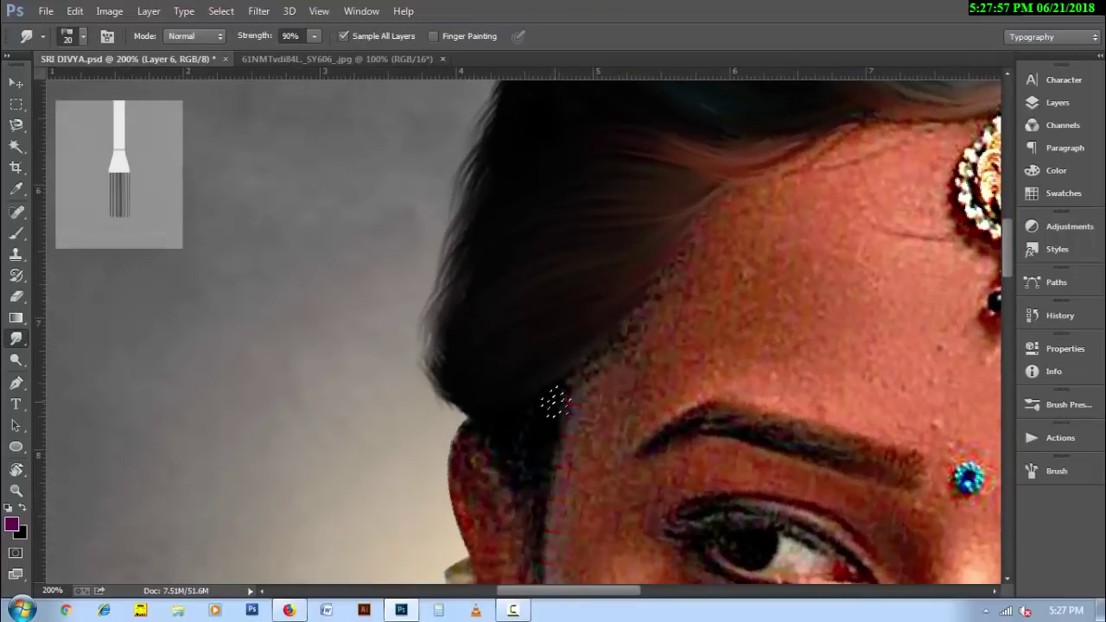
drag(495, 468, 530, 470)
key(bracketleft)
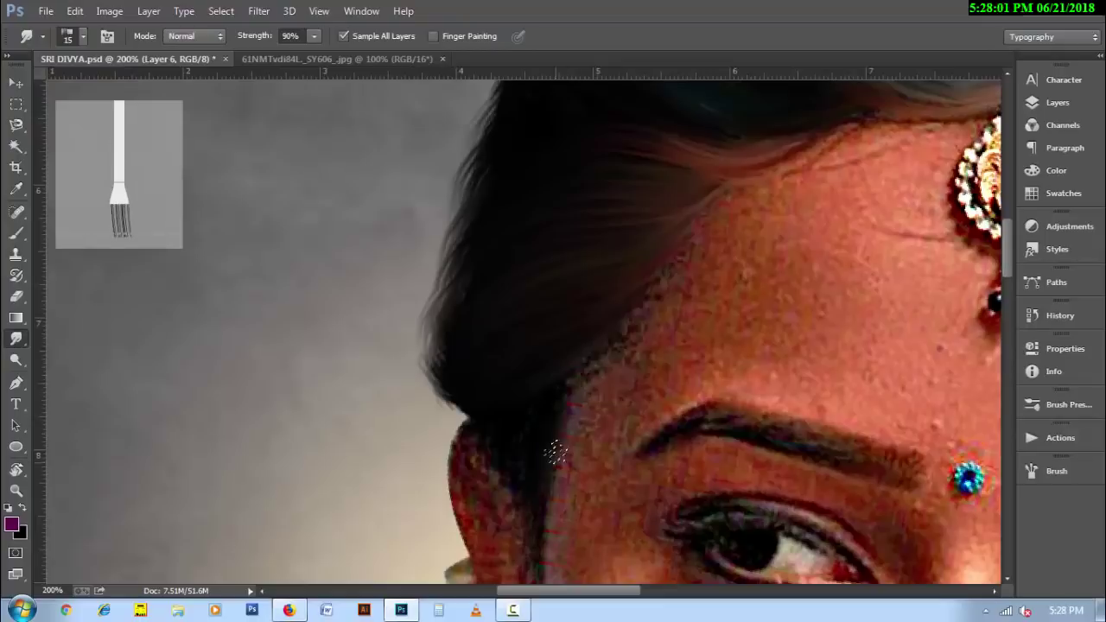
key(bracketright)
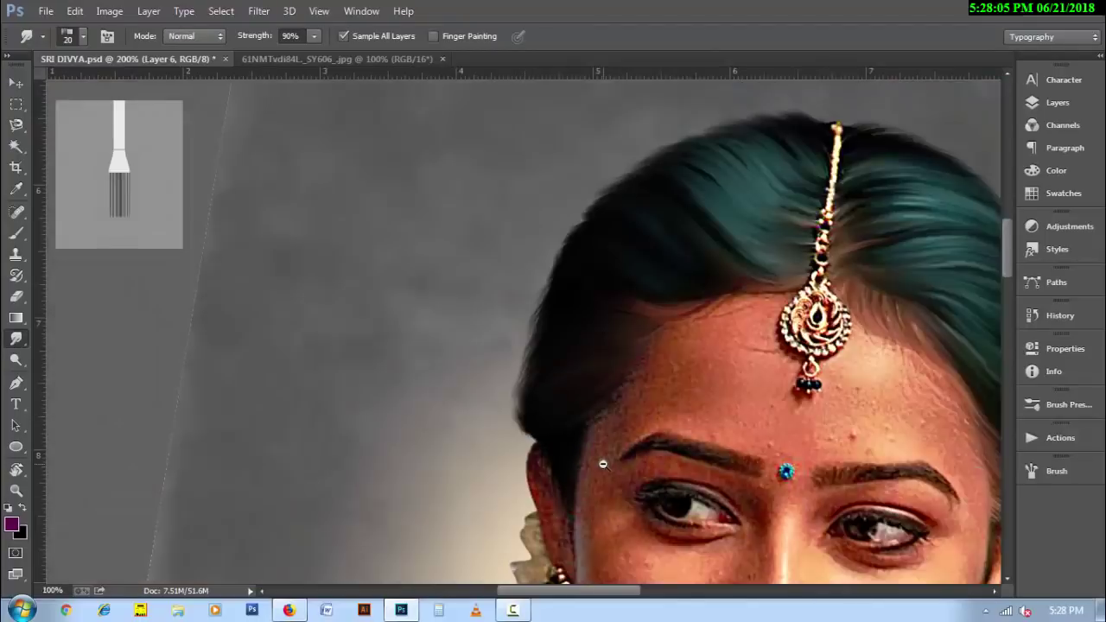
key(ctrl+minus)
key(ctrl+minus)
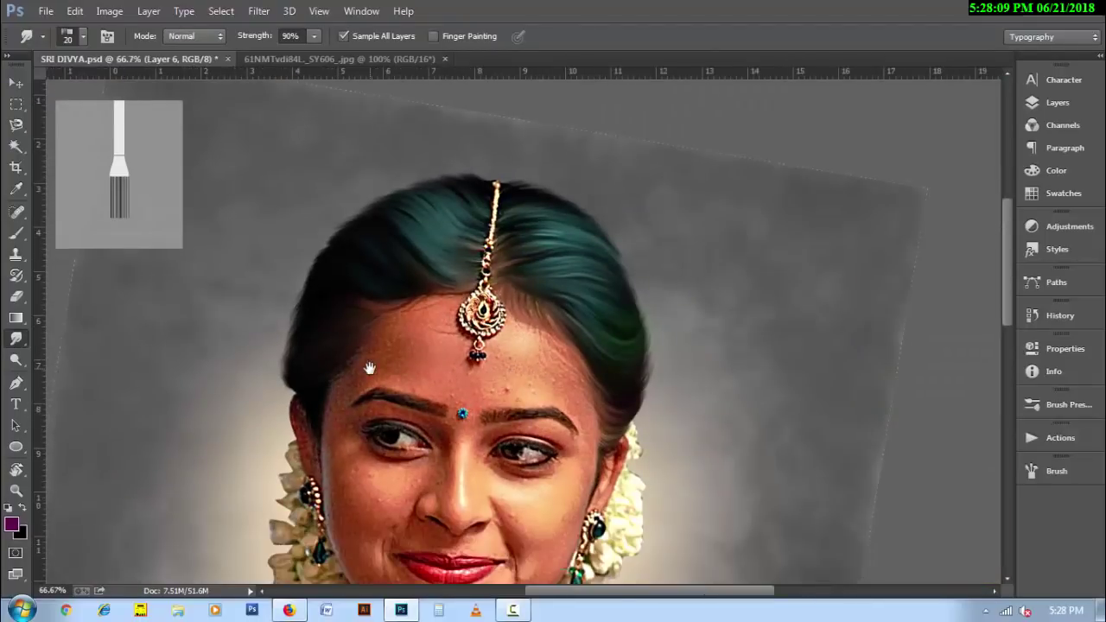
scroll(363, 341, up, 1)
scroll(383, 363, up, 1)
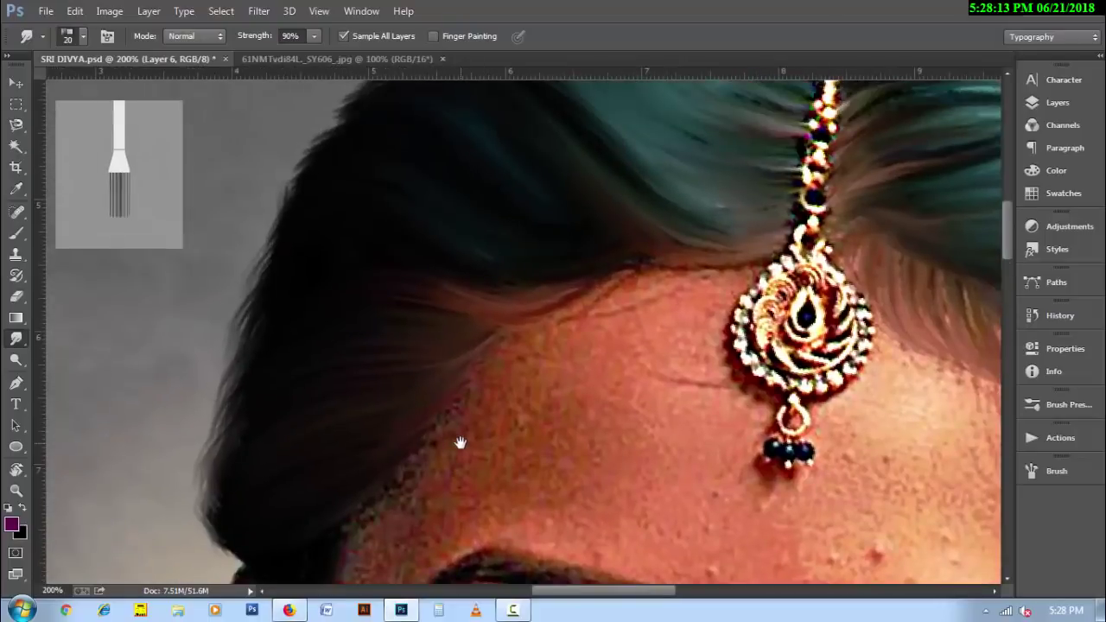
- Smudge the hair edge along the forehead into the skin
drag(237, 441, 263, 216)
drag(385, 413, 302, 430)
mouse_move(363, 350)
mouse_down()
mouse_move(466, 289)
mouse_move(497, 285)
mouse_up()
drag(466, 328, 566, 294)
- Rotate the canvas nearly upside down and pull fine strands along the hair's upper and lower edges
key(r)
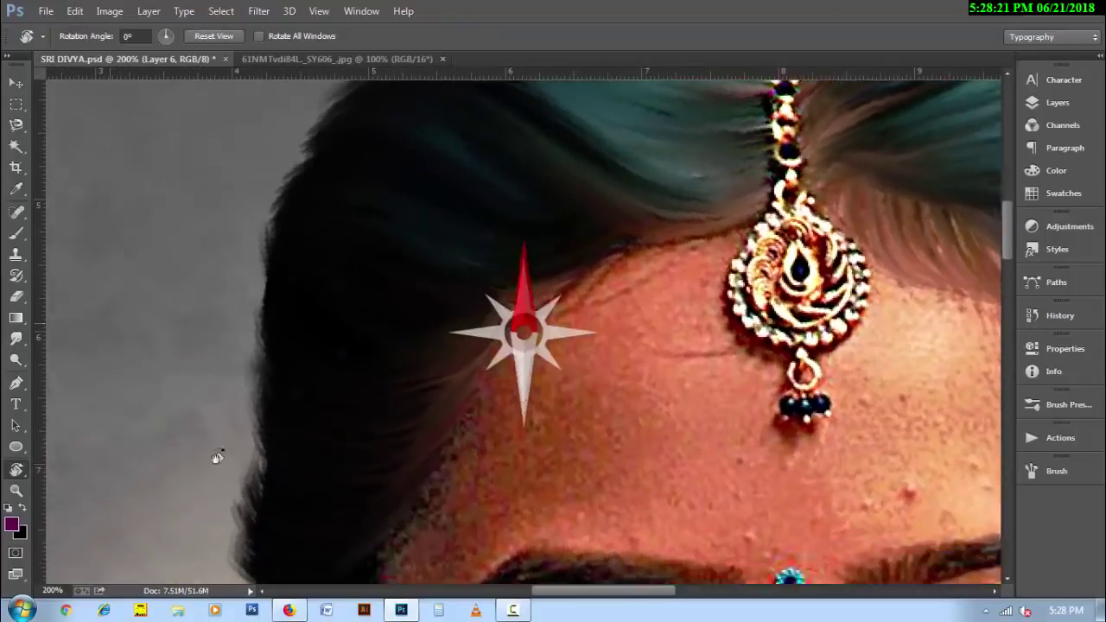
drag(217, 455, 538, 336)
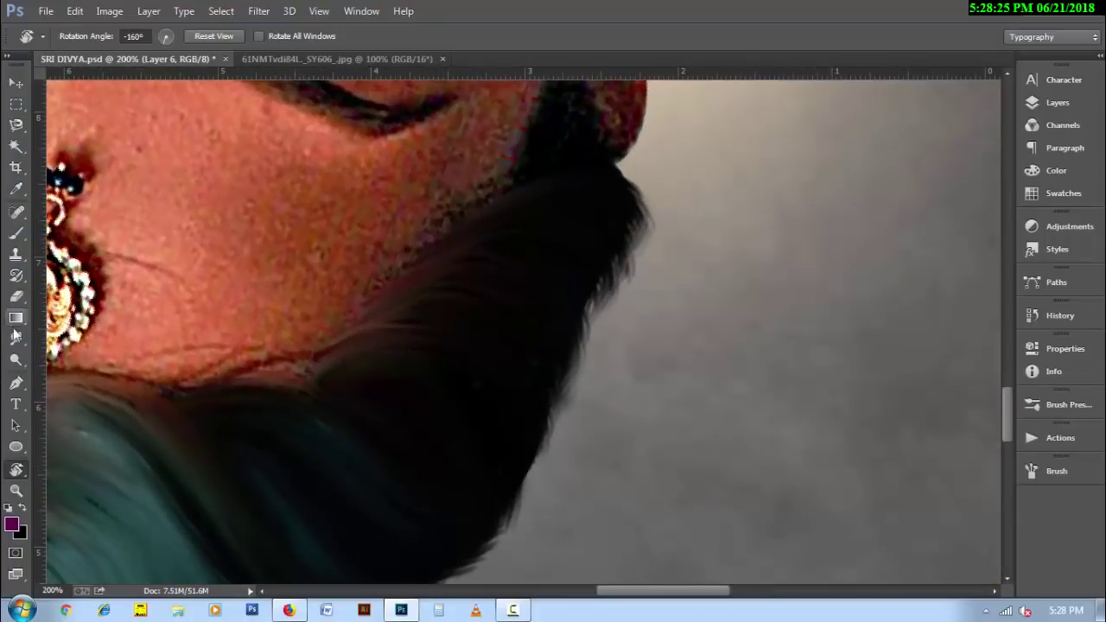
click(15, 336)
drag(574, 285, 596, 363)
drag(596, 259, 622, 354)
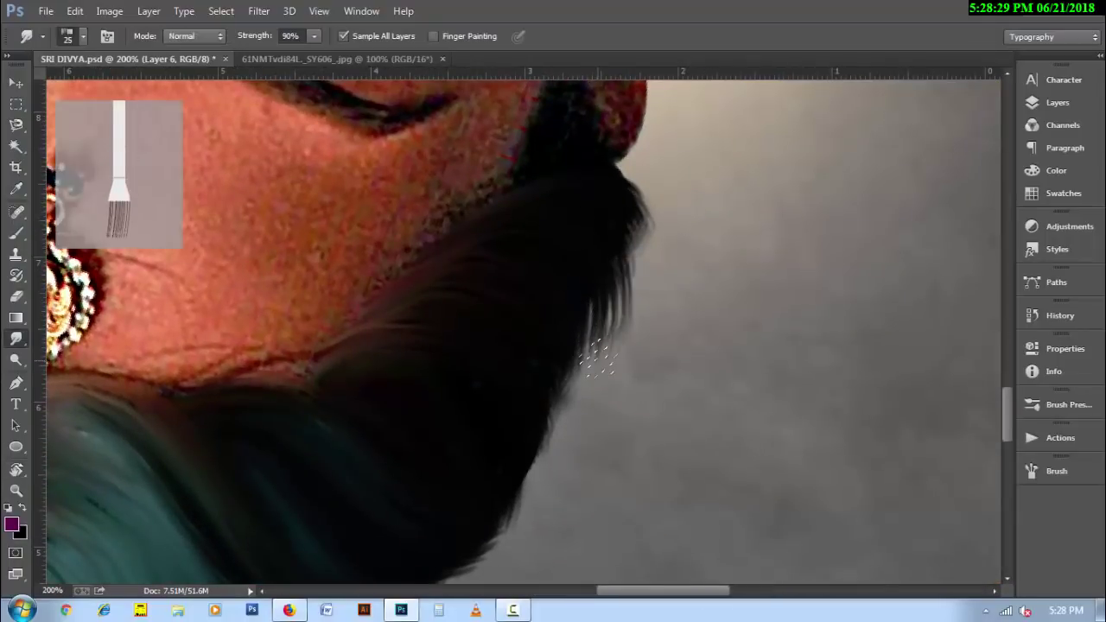
drag(626, 220, 648, 299)
drag(527, 385, 566, 492)
drag(549, 351, 583, 458)
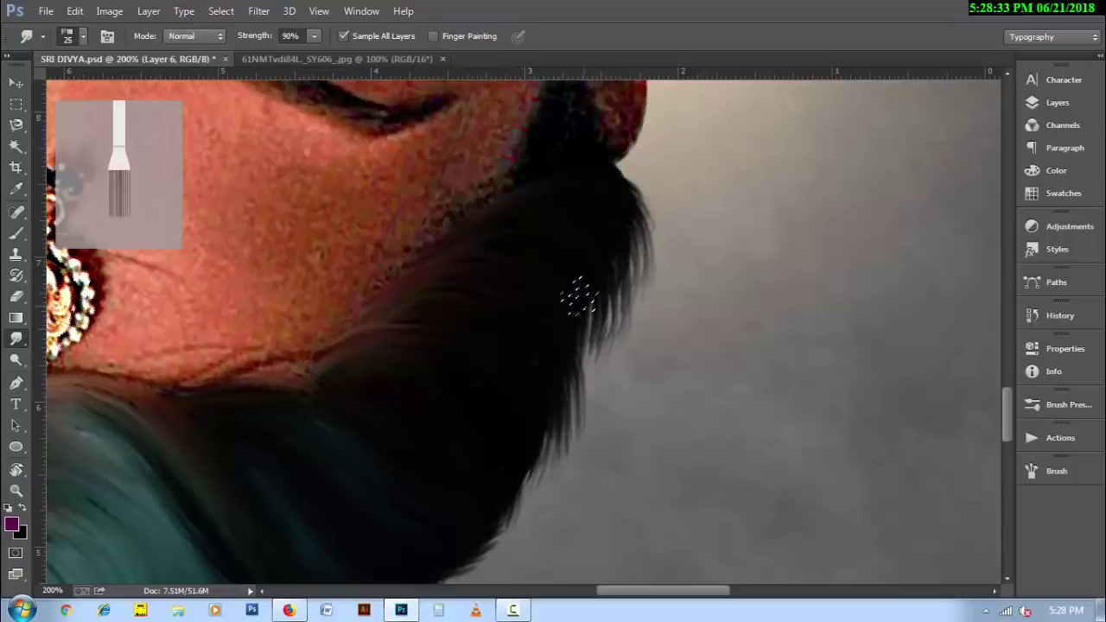
drag(574, 318, 605, 428)
drag(498, 469, 532, 549)
key(bracketleft)
drag(549, 432, 519, 511)
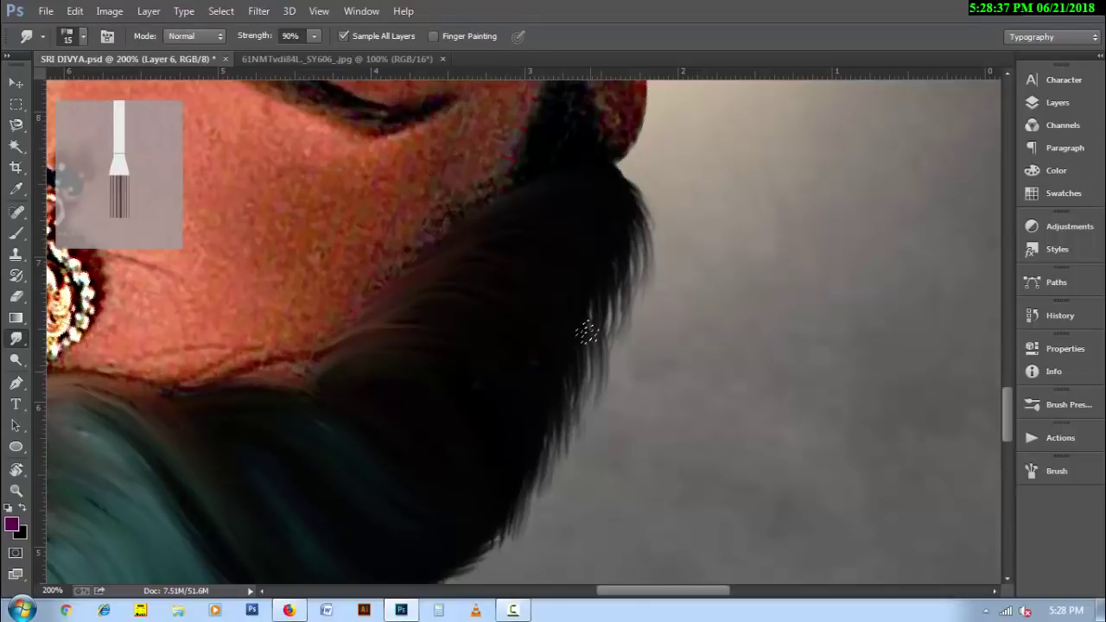
- Extend the hair edge outward with more strands; try softening the jaw-side edge, then undo it
mouse_move(606, 390)
mouse_down()
mouse_move(520, 515)
mouse_move(670, 324)
mouse_up()
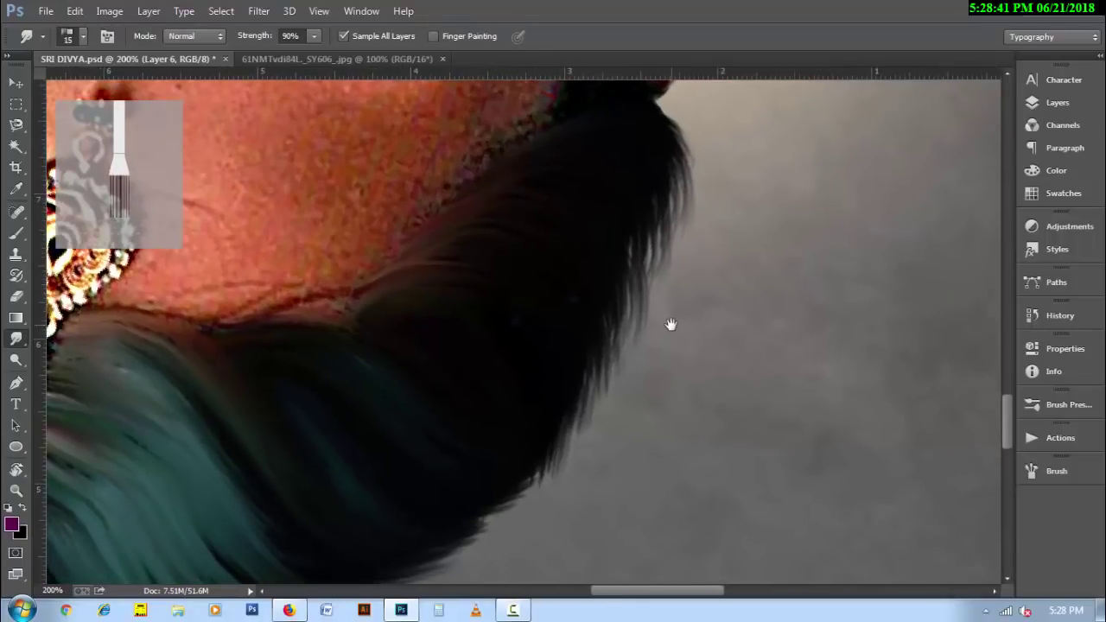
drag(630, 246, 627, 297)
drag(658, 230, 648, 287)
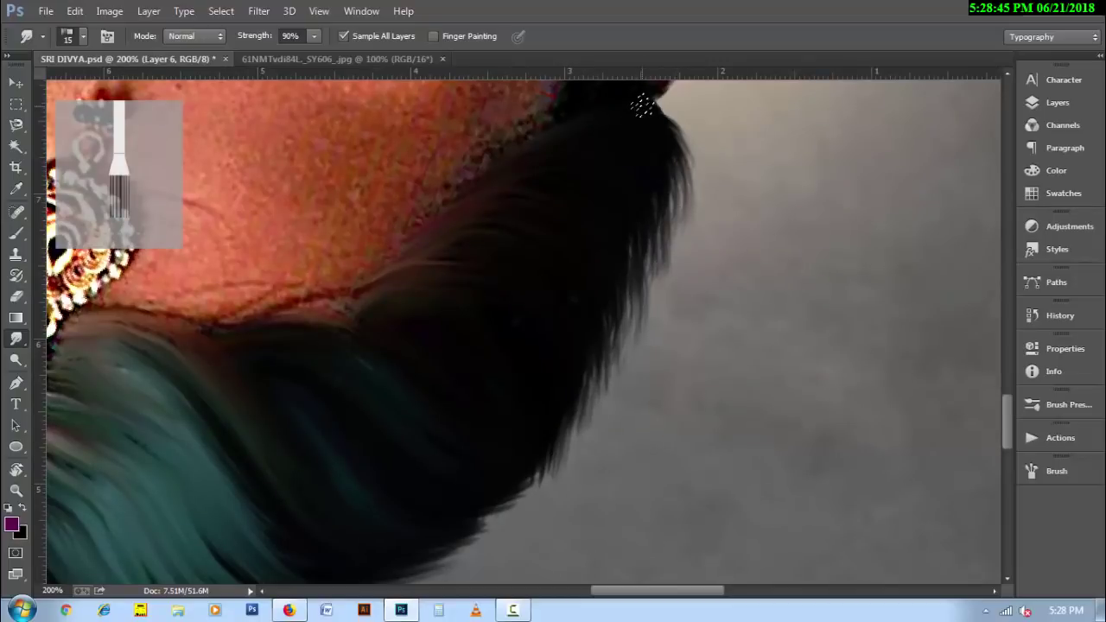
drag(582, 423, 546, 435)
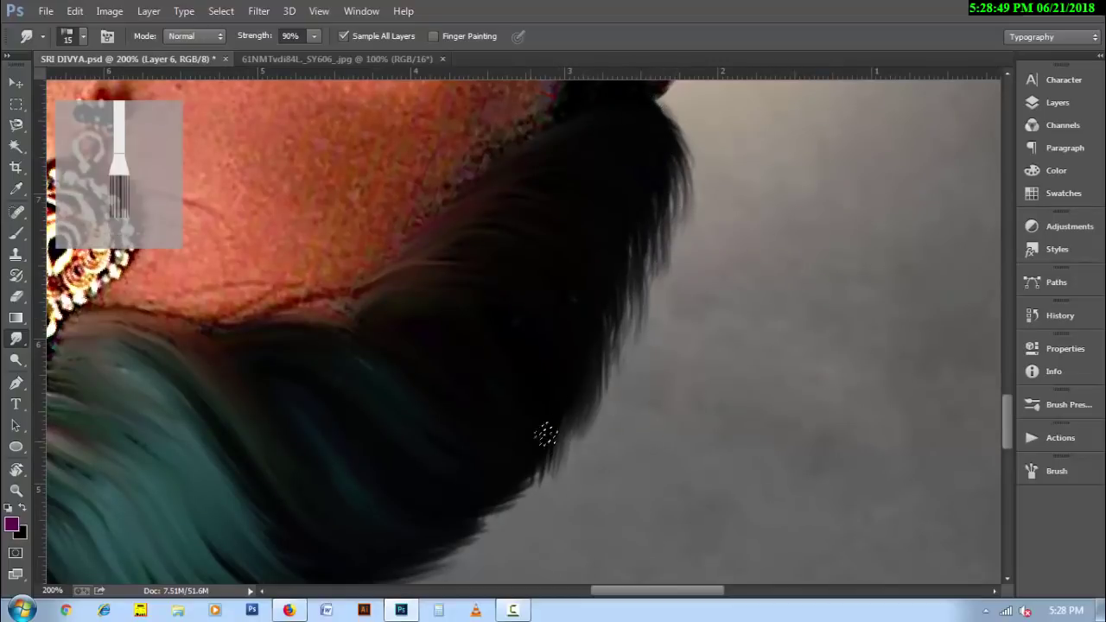
drag(549, 481, 558, 444)
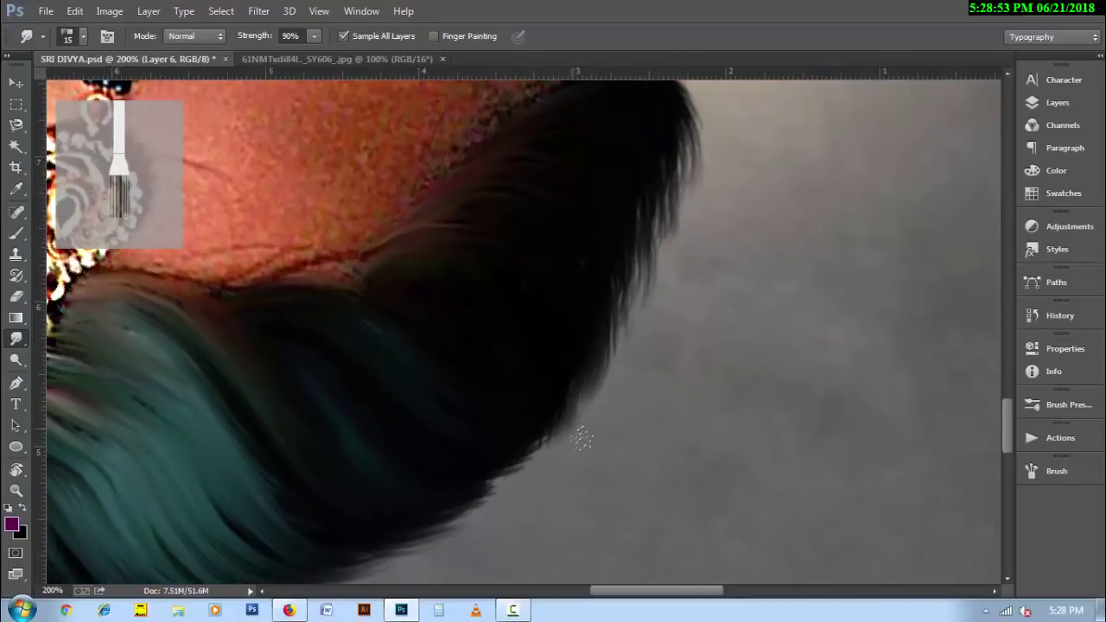
scroll(576, 388, down, 1)
scroll(545, 373, down, 2)
scroll(607, 337, up, 2)
scroll(608, 336, up, 1)
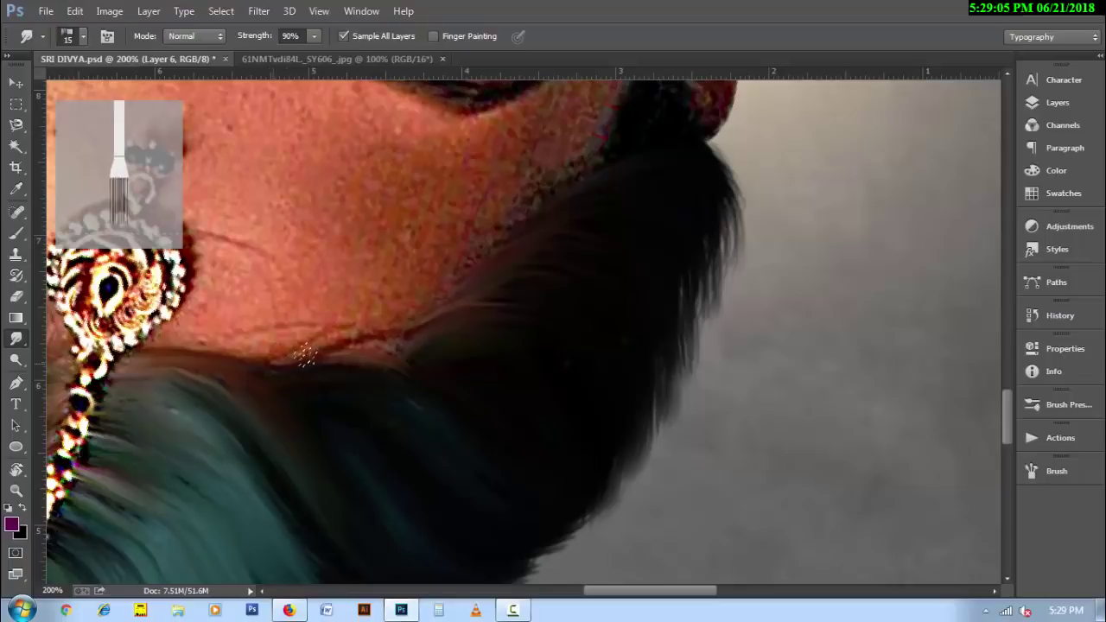
mouse_move(304, 355)
mouse_down()
mouse_move(391, 357)
mouse_move(384, 343)
mouse_up()
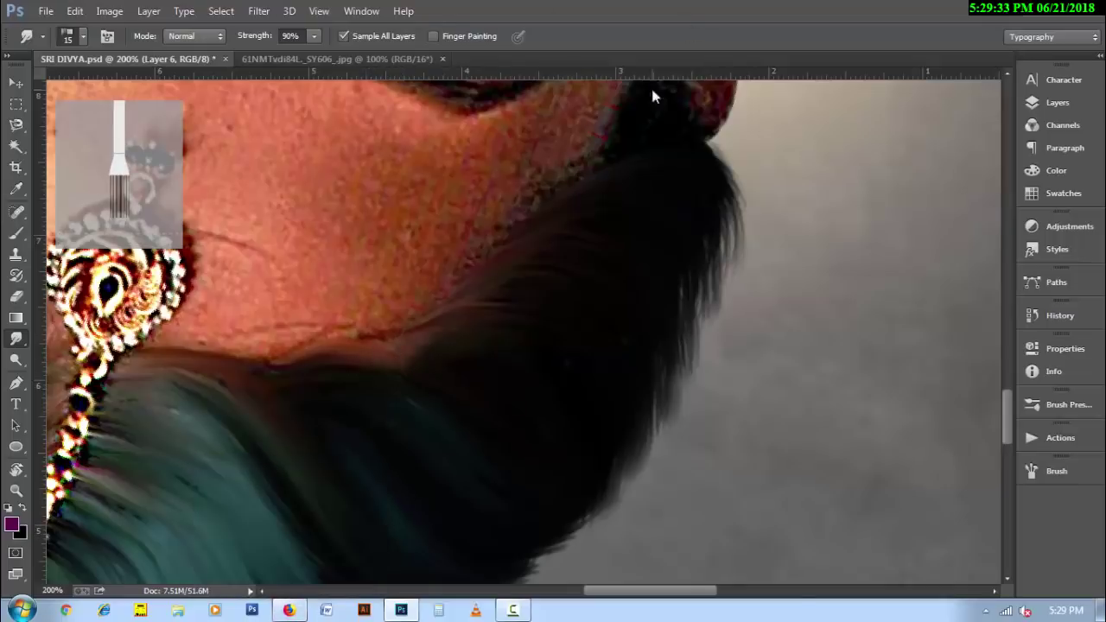
key(ctrl+z)
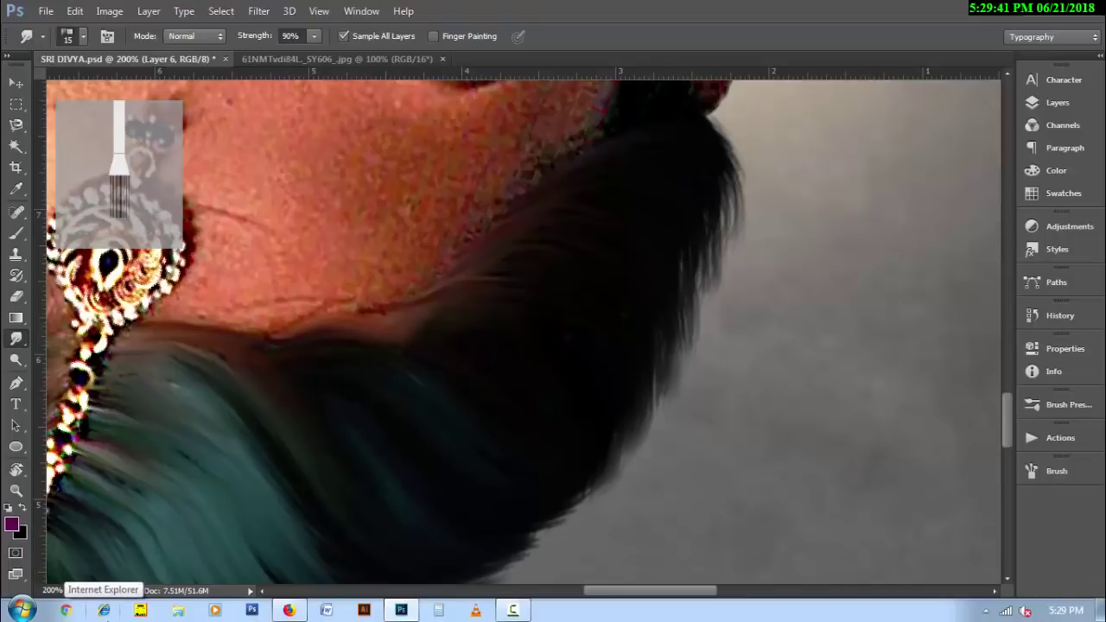
scroll(473, 440, down, 1)
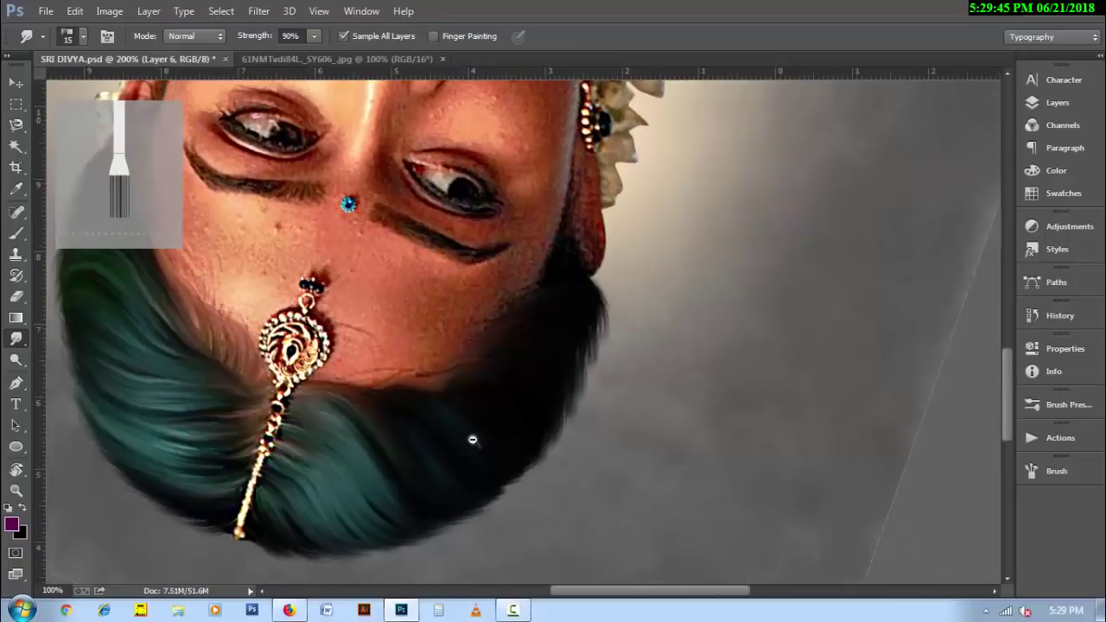
scroll(484, 409, up, 1)
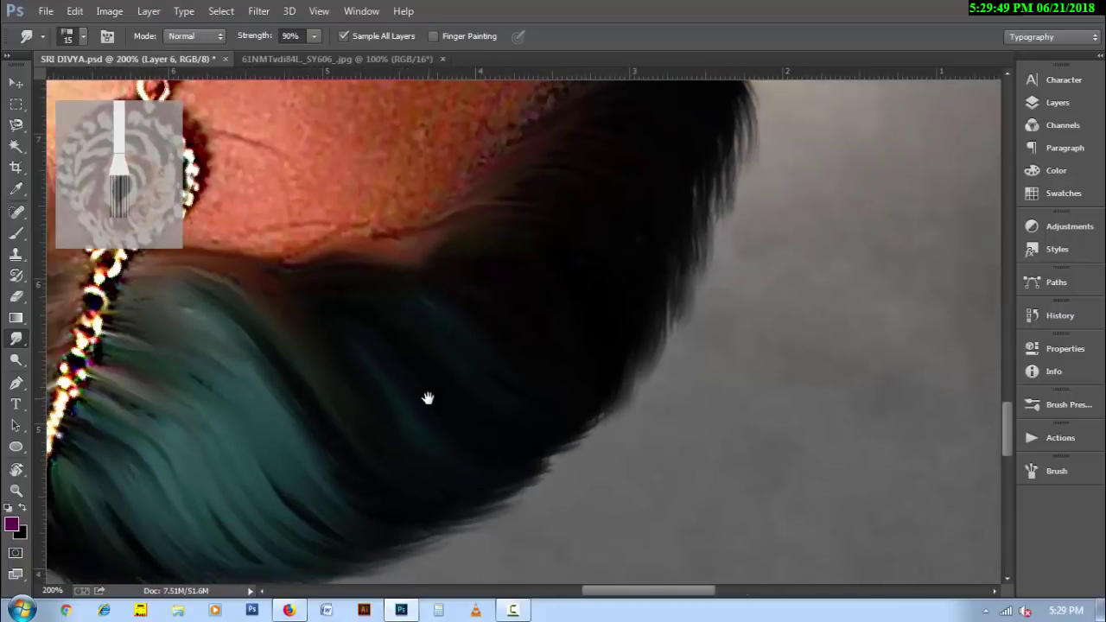
- Rotate to the hair's lower edge and smudge it outward into strands
key(r)
mouse_move(247, 412)
mouse_down()
mouse_move(340, 333)
mouse_move(344, 275)
mouse_up()
scroll(435, 429, down, 2)
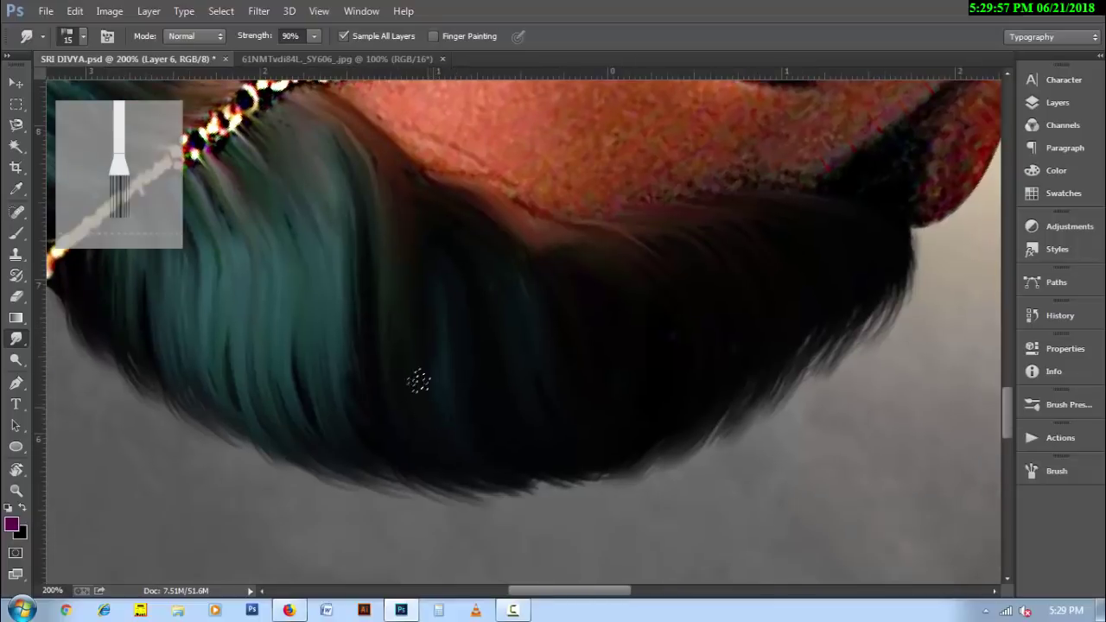
key(bracketright)
key(bracketright)
key(bracketleft)
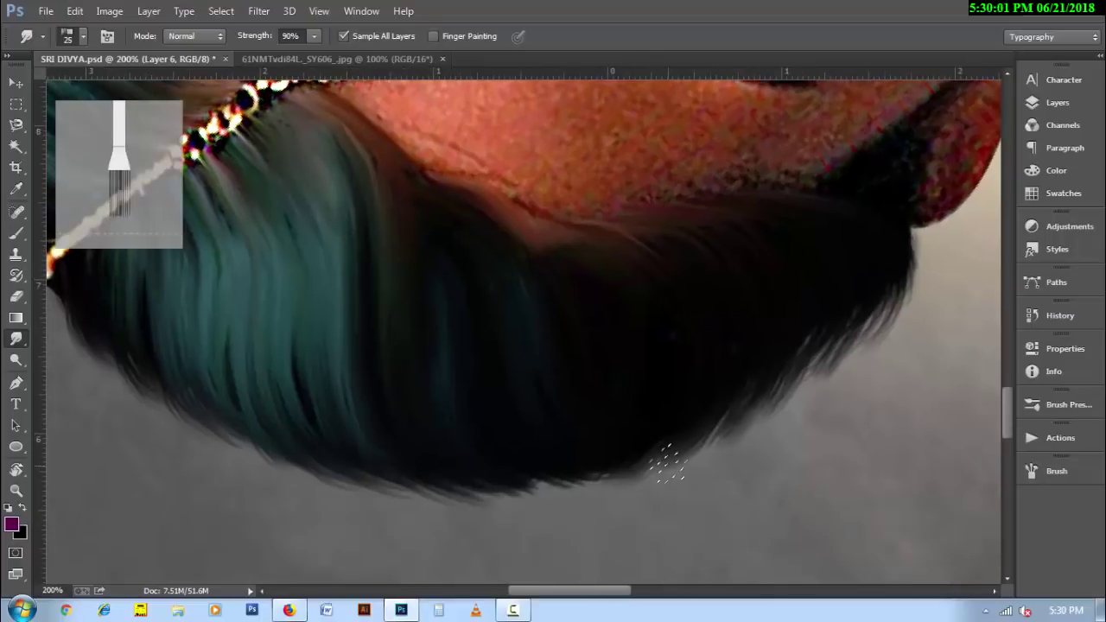
drag(827, 356, 804, 394)
drag(864, 311, 777, 422)
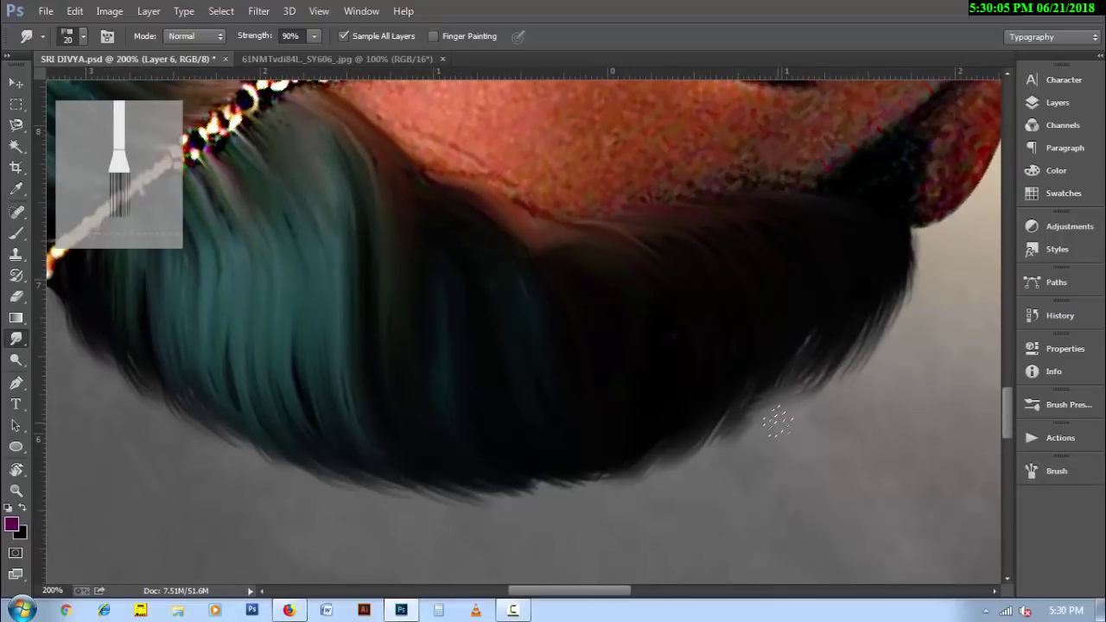
mouse_move(819, 296)
mouse_down()
mouse_move(544, 489)
mouse_move(602, 465)
mouse_up()
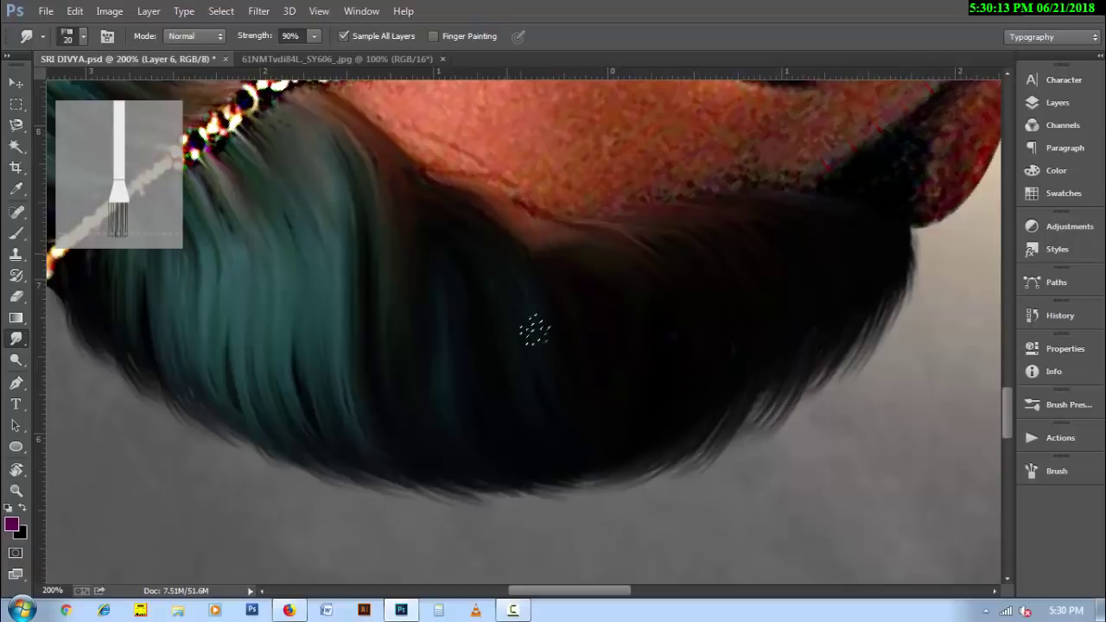
- Smooth the hair-to-skin edge at the temple with a smaller brush, then reset the canvas rotation
key(r)
mouse_move(365, 412)
mouse_down()
mouse_move(363, 233)
mouse_move(649, 437)
mouse_move(596, 447)
mouse_move(513, 378)
mouse_move(530, 378)
mouse_up()
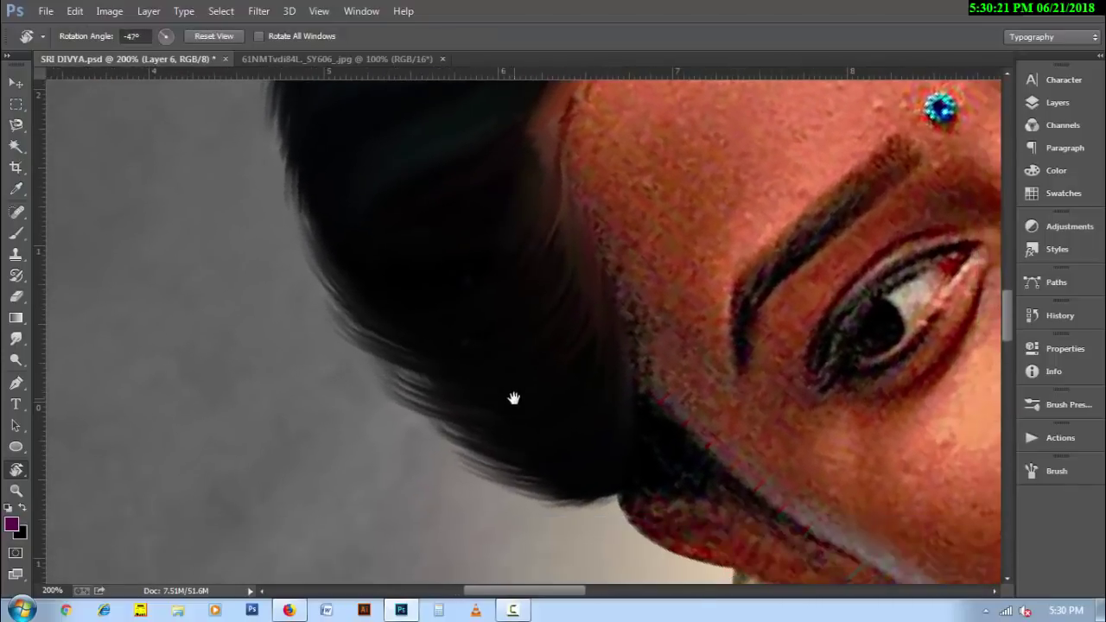
key(bracketleft)
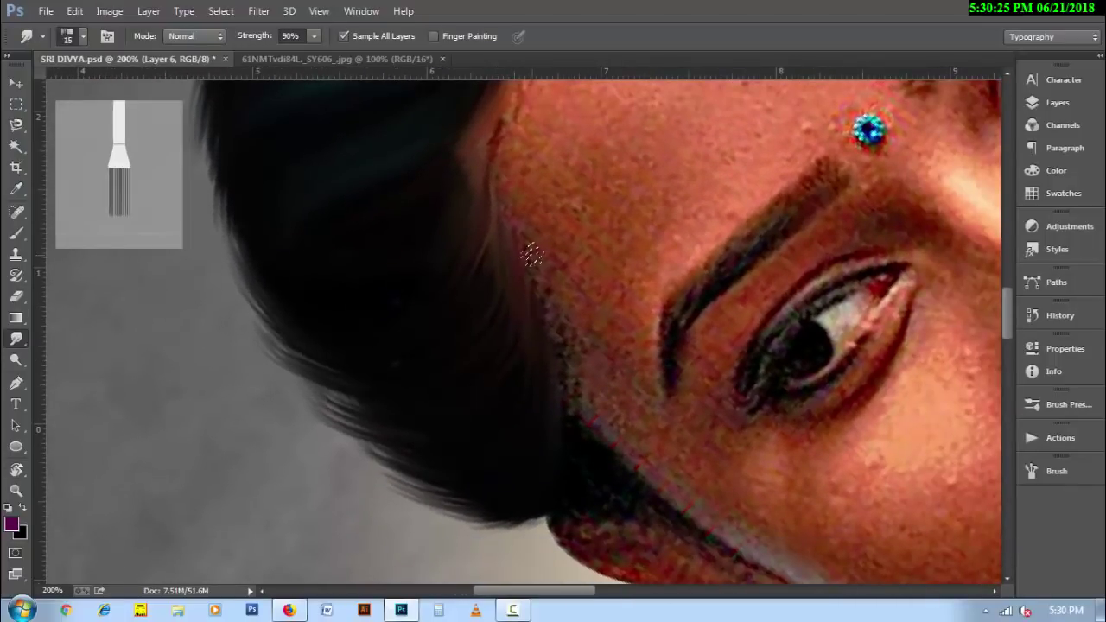
mouse_move(527, 239)
mouse_down()
mouse_move(562, 308)
mouse_move(577, 450)
mouse_move(568, 464)
mouse_move(662, 513)
mouse_up()
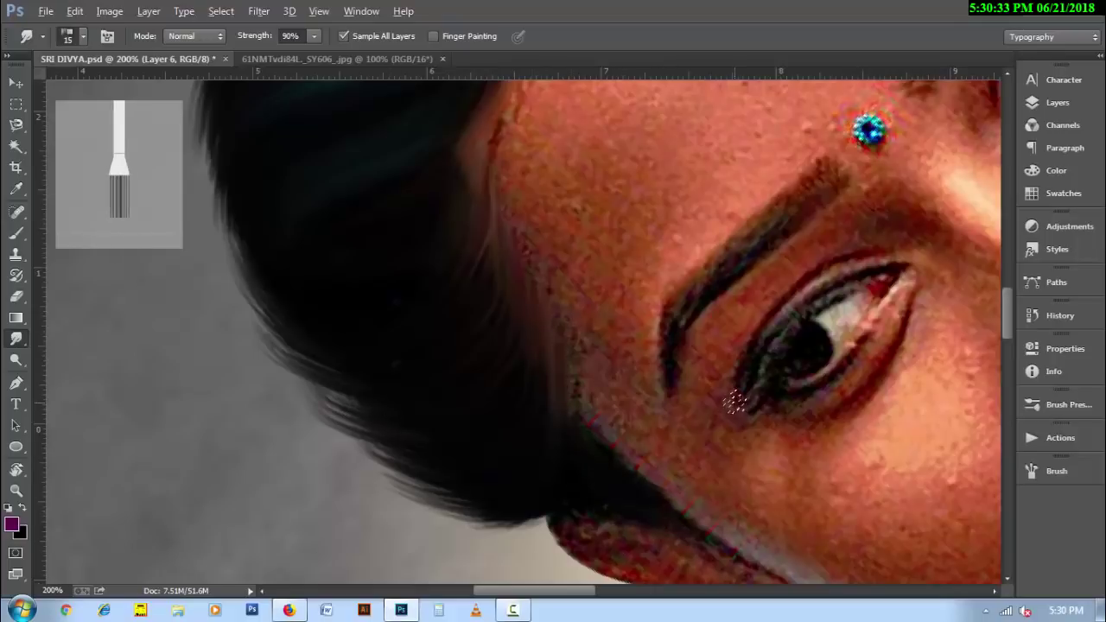
key(ctrl+1)
- Zoom in on the eye area and set the Smudge tool to a scattered-dot brush at 20 px
key(r)
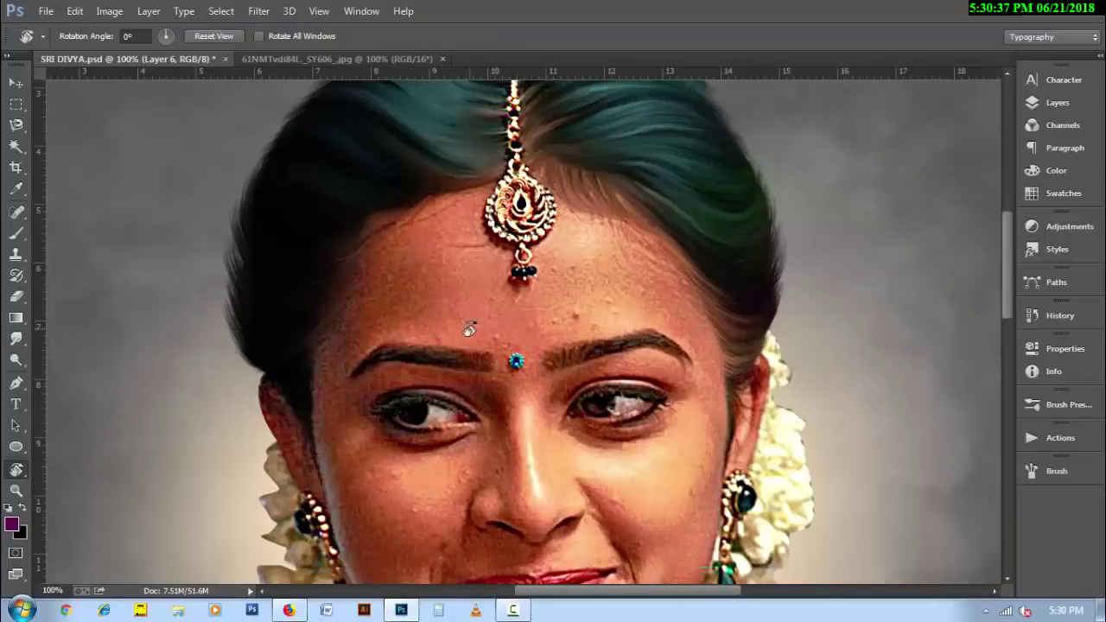
alt+click(572, 324)
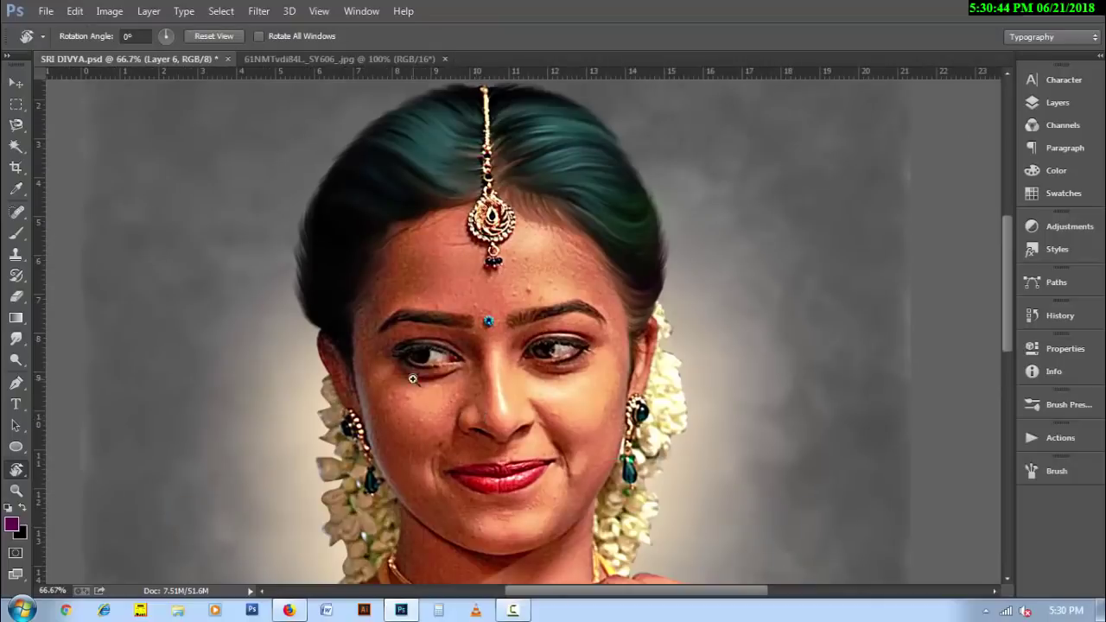
ctrl+click(403, 353)
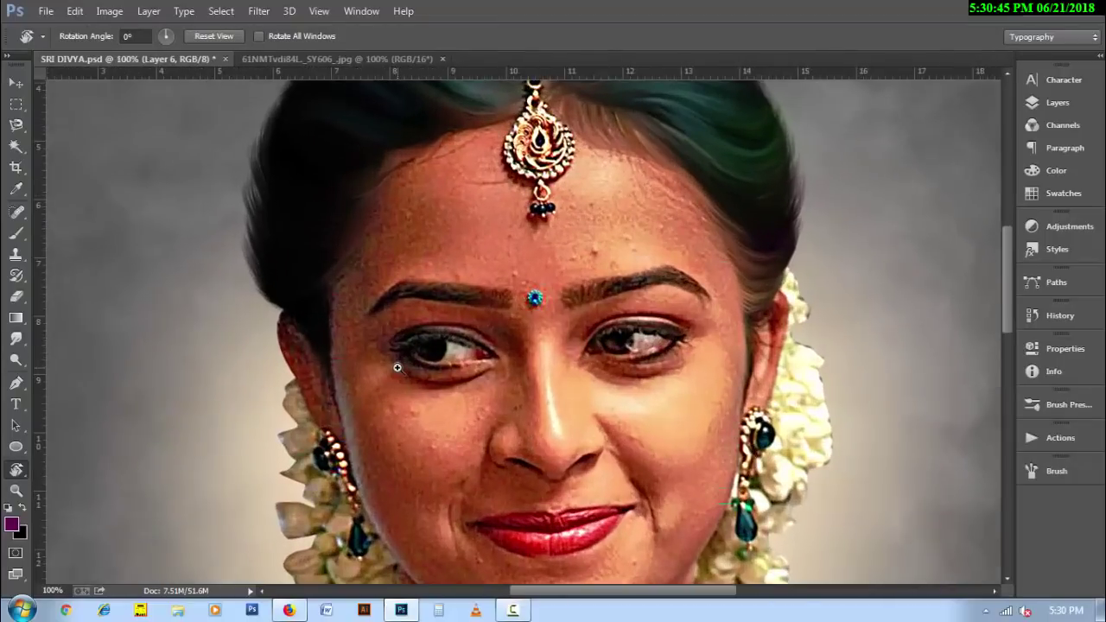
ctrl+click(424, 354)
drag(637, 363, 519, 395)
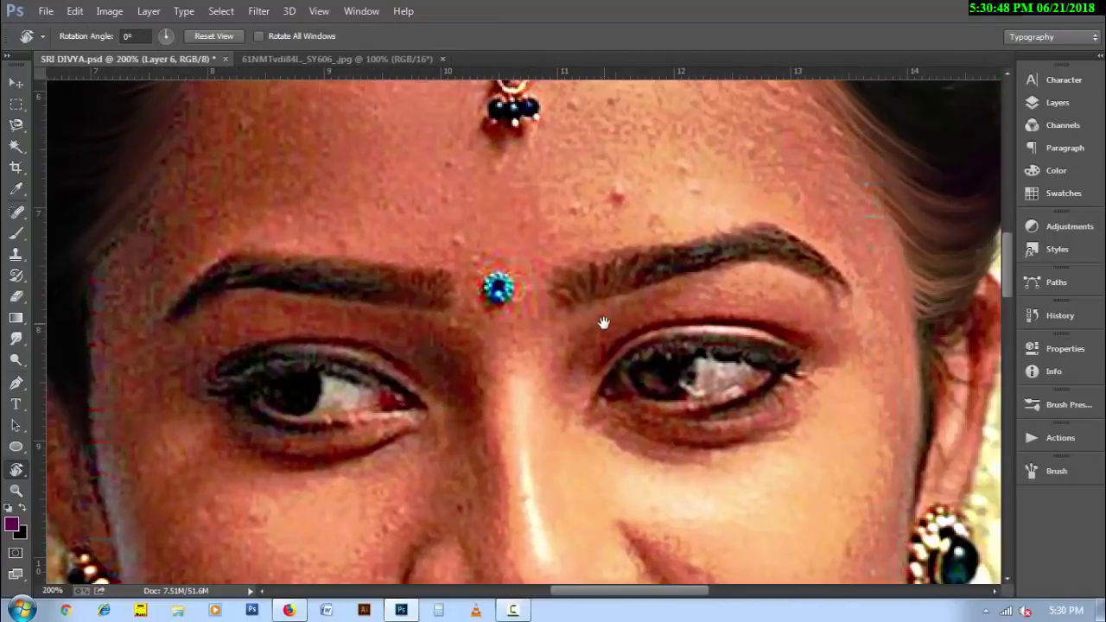
click(15, 338)
right_click(555, 293)
drag(1064, 365, 1065, 561)
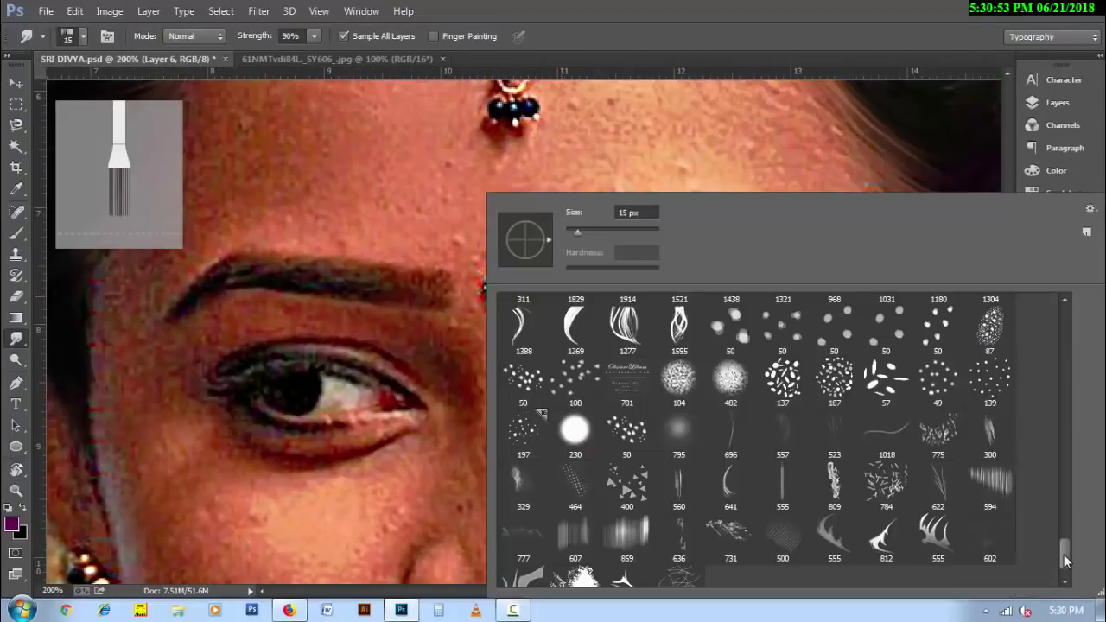
click(644, 432)
key(Return)
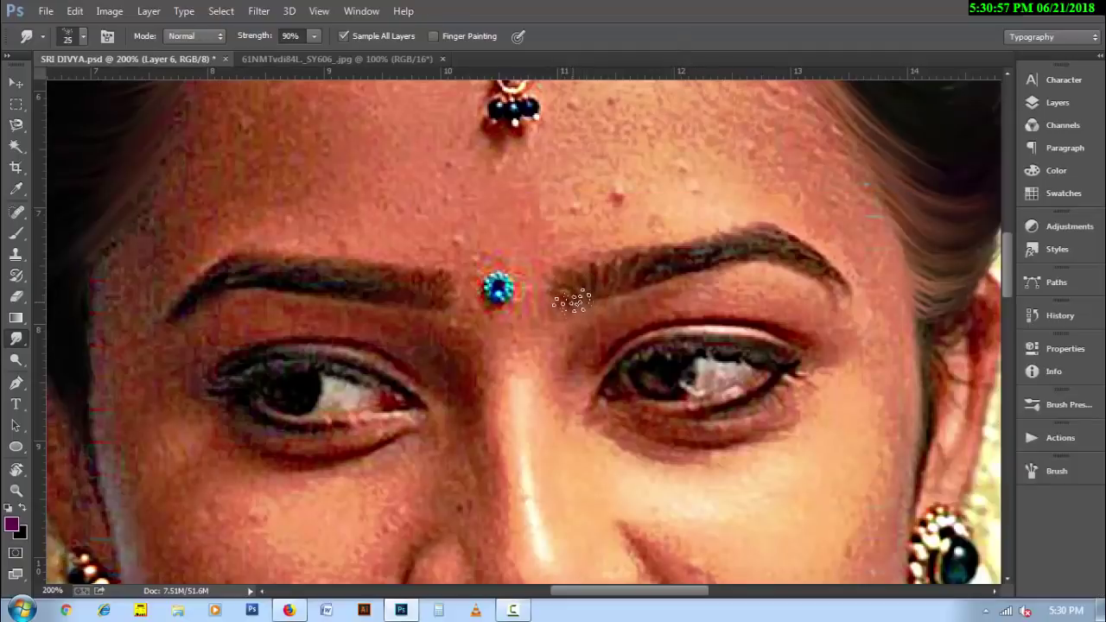
key(bracketleft)
- Streak both eyebrows into soft hair-like strokes, then zoom out to the whole face
mouse_move(572, 301)
mouse_down()
mouse_move(717, 254)
mouse_move(834, 284)
mouse_up()
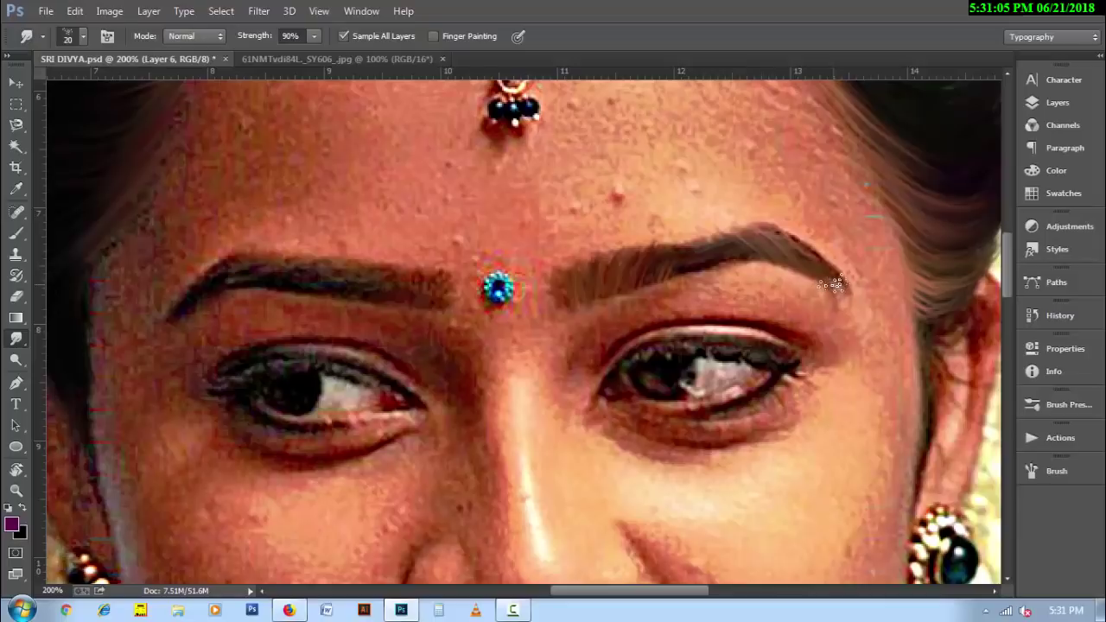
mouse_move(253, 272)
mouse_down()
mouse_move(213, 279)
mouse_move(425, 296)
mouse_move(415, 286)
mouse_move(291, 280)
mouse_up()
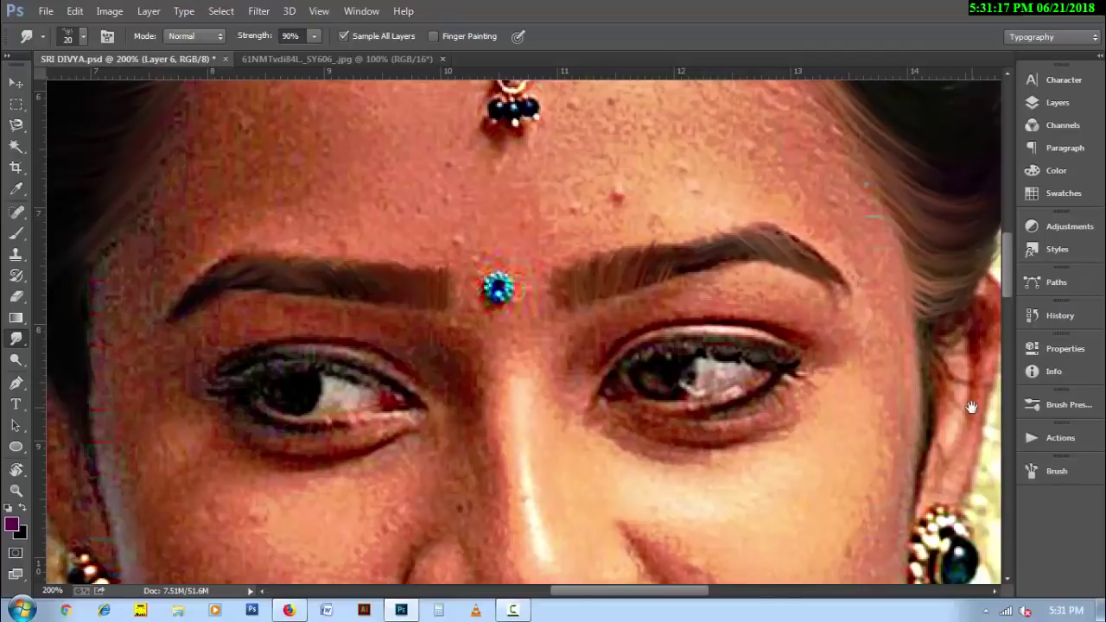
drag(972, 407, 760, 358)
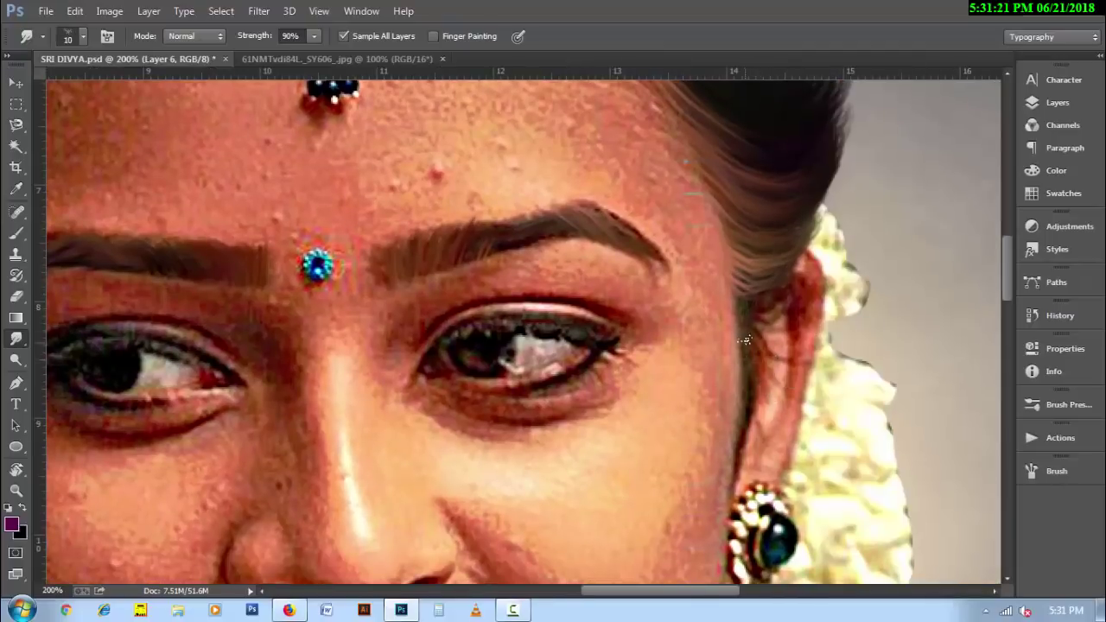
scroll(717, 309, up, 3)
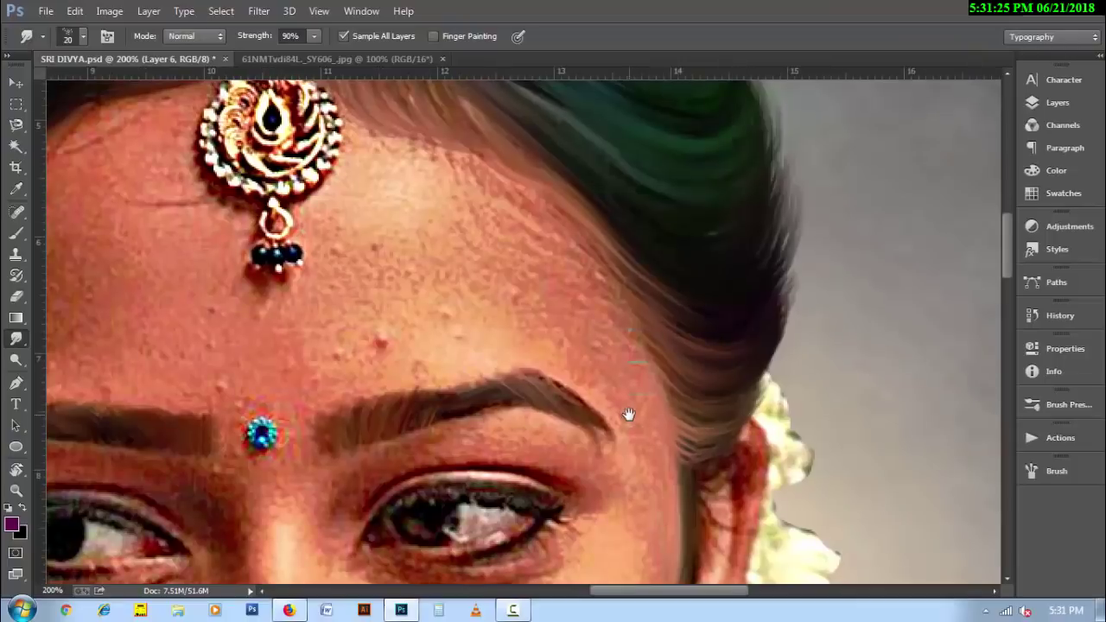
scroll(630, 415, up, 2)
ctrl+alt+click(492, 408)
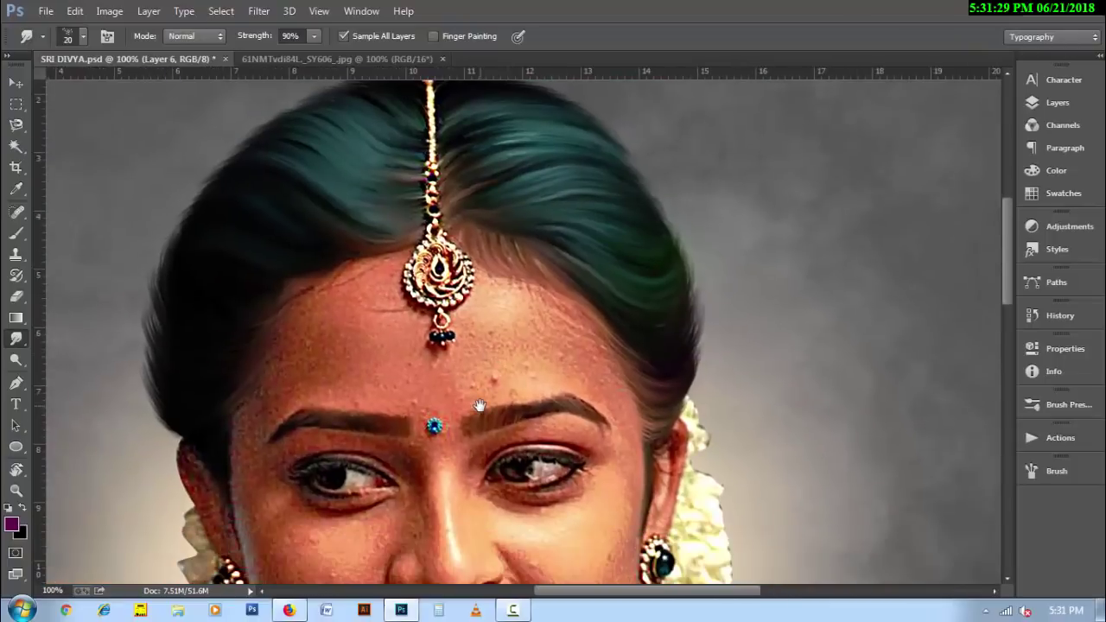
- Add a new Layer 7 above Layer 6 and choose a 65 px brush tip
drag(485, 503, 512, 361)
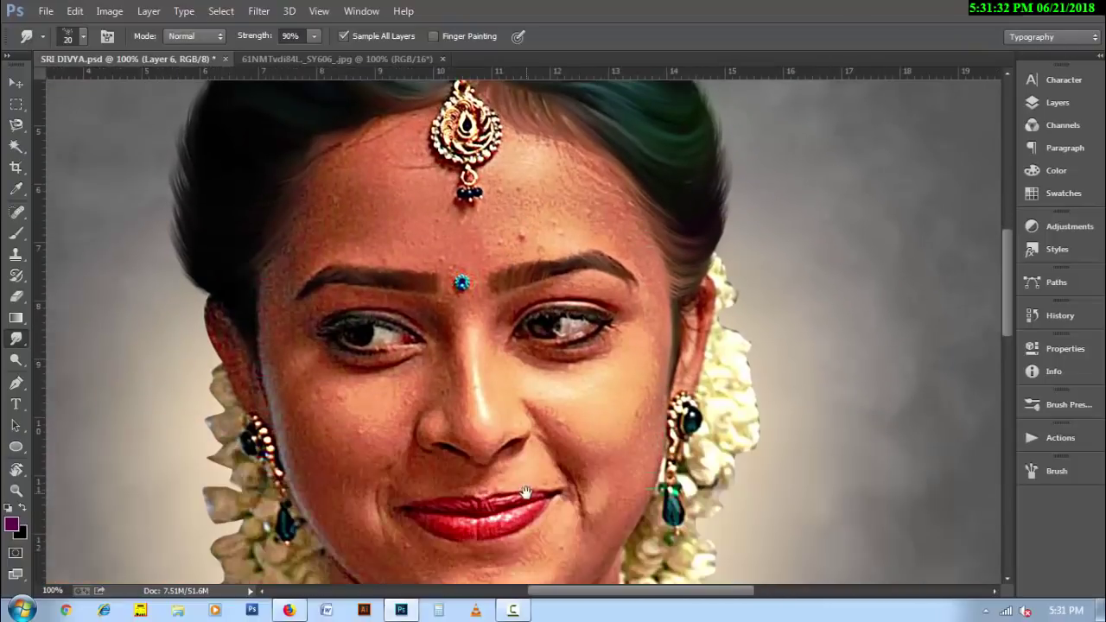
click(1058, 104)
click(965, 557)
right_click(894, 447)
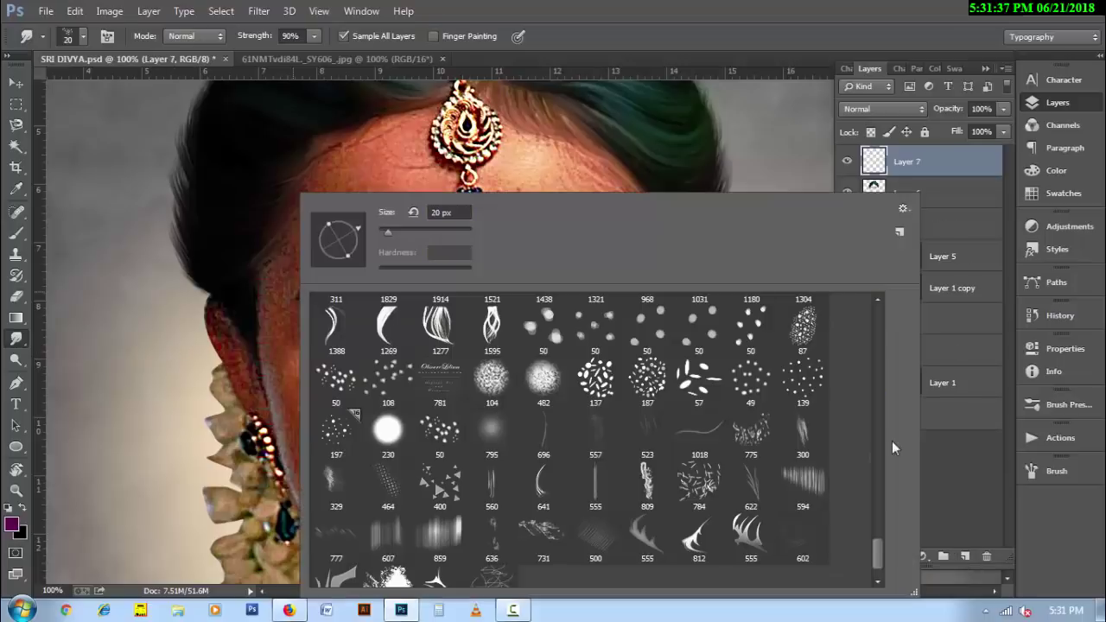
scroll(511, 407, up, 1)
scroll(511, 407, up, 1)
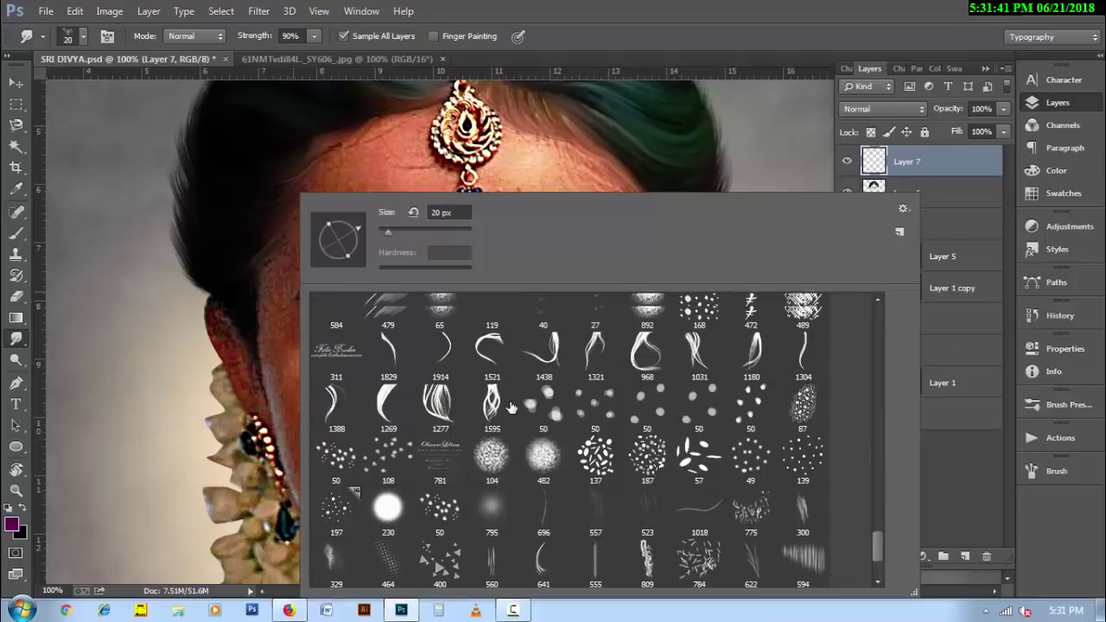
double_click(440, 333)
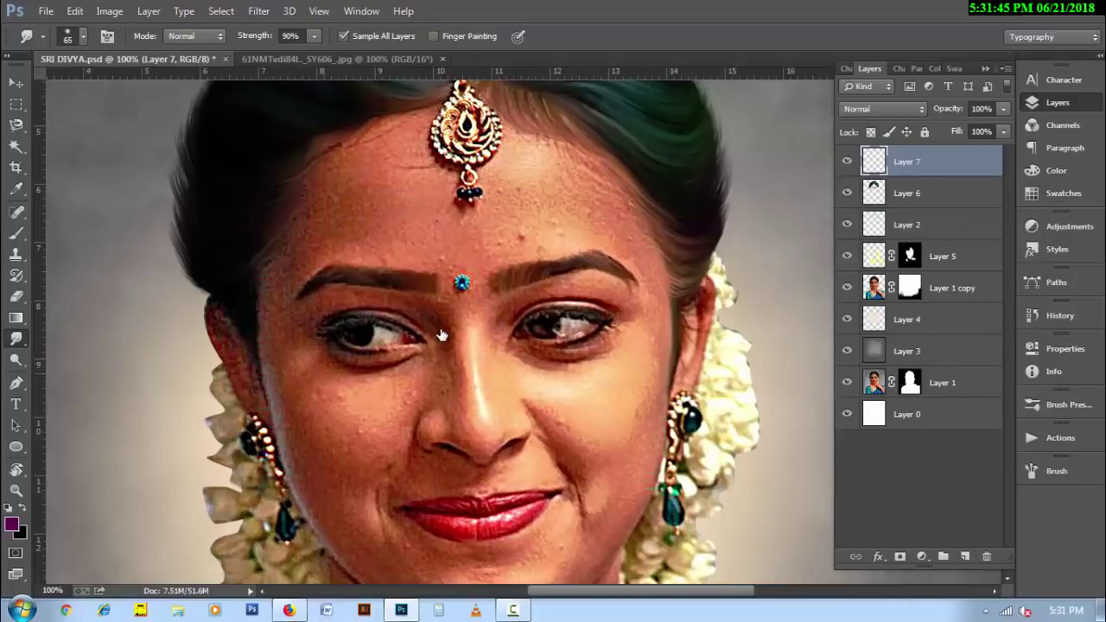
- Zoom in to 200% on the right eye and cheek
key(ctrl+plus)
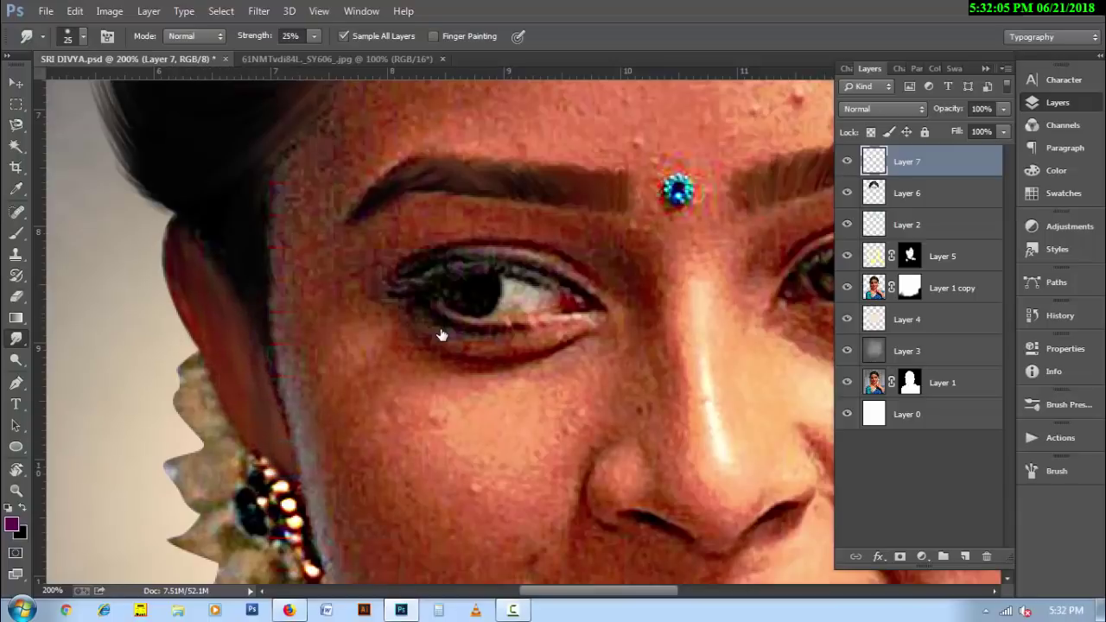
key(ctrl+minus)
key(F7)
key(ctrl+minus)
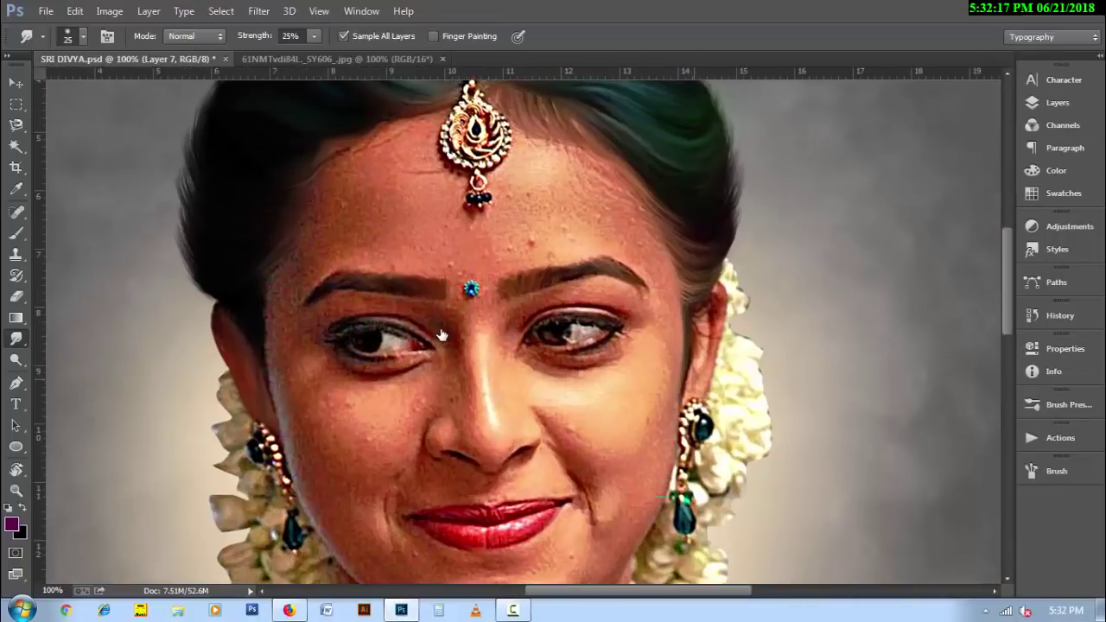
key(ctrl+plus)
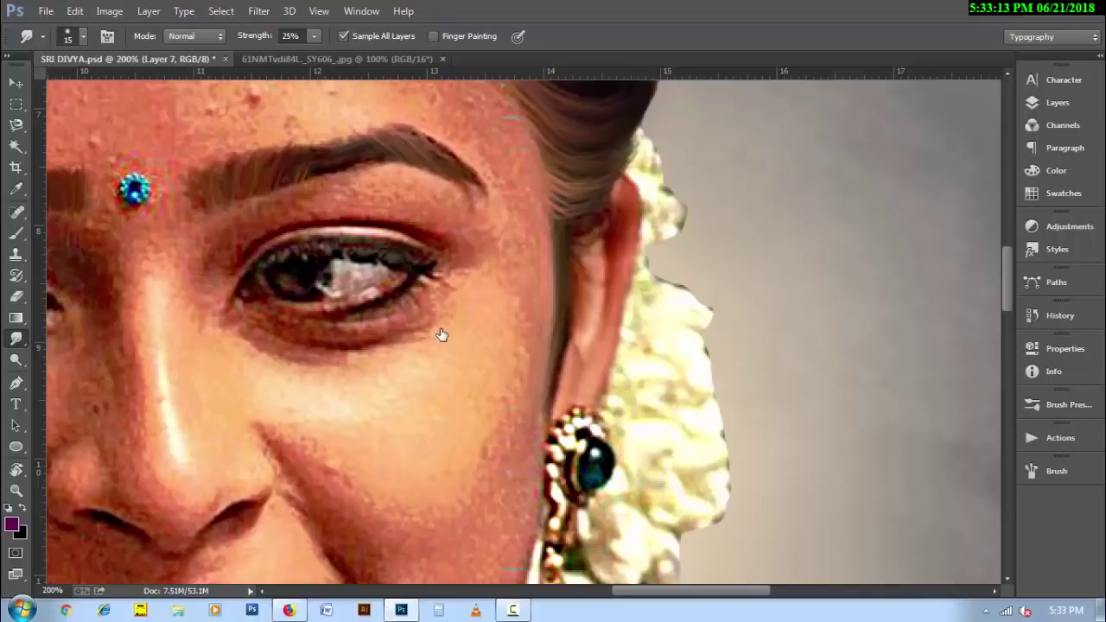
key(ctrl+minus)
scroll(440, 334, left, 3)
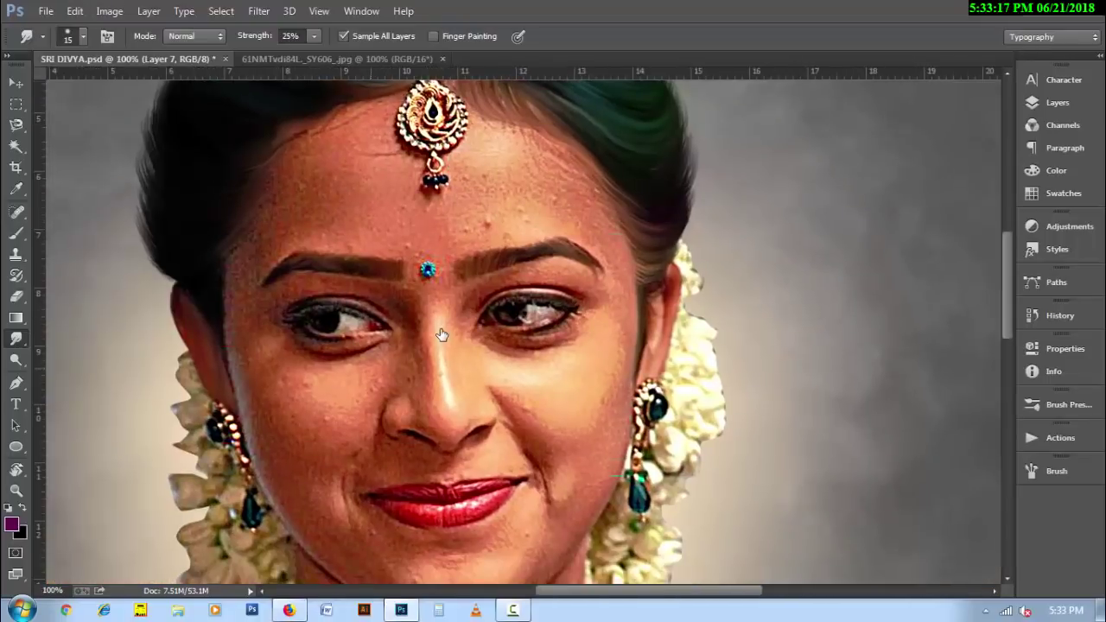
scroll(441, 334, left, 3)
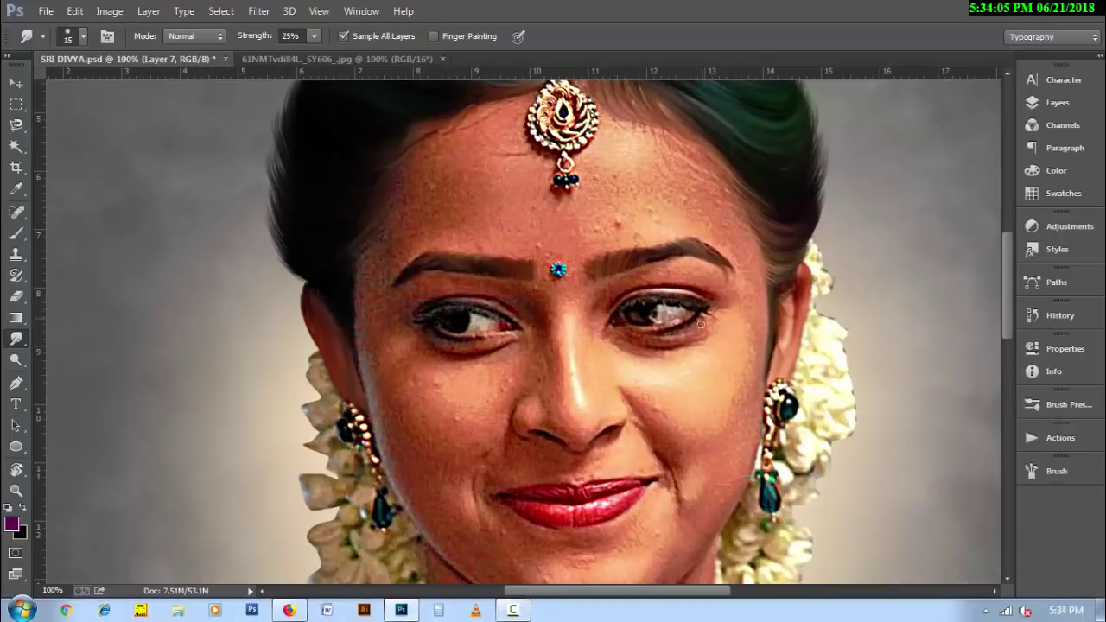
drag(599, 234, 600, 248)
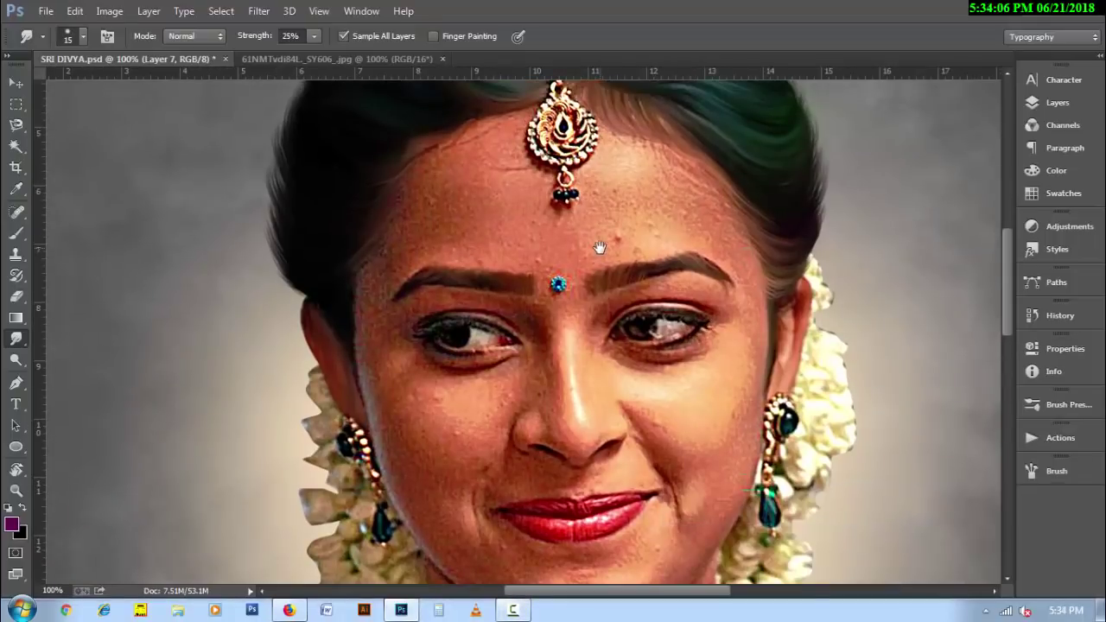
key(ctrl+plus)
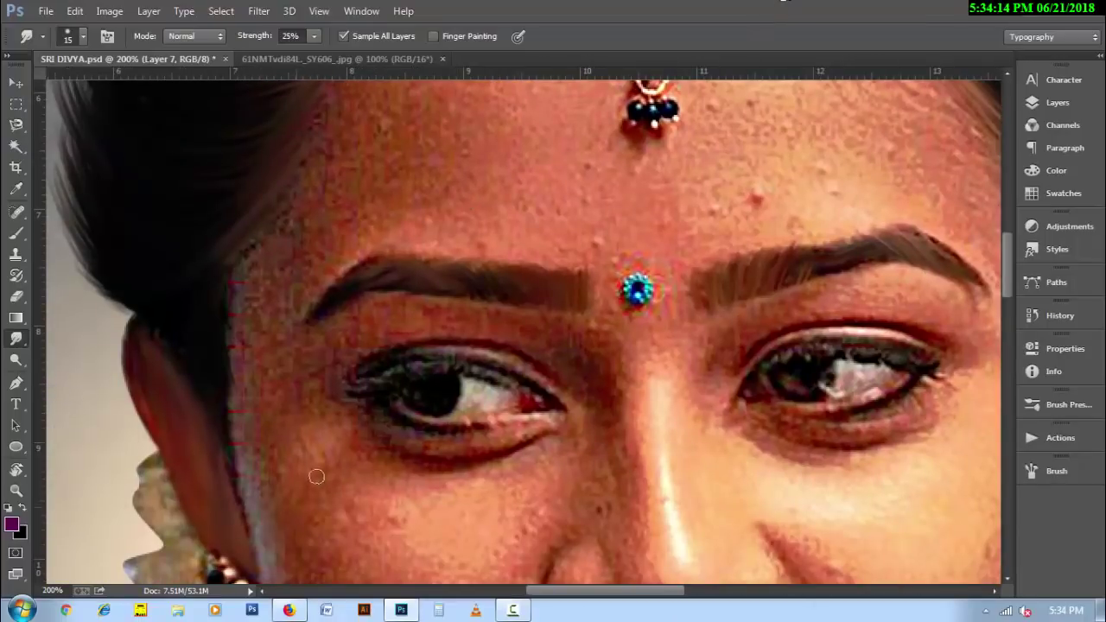
key(bracketright)
key(bracketright)
alt+click(302, 431)
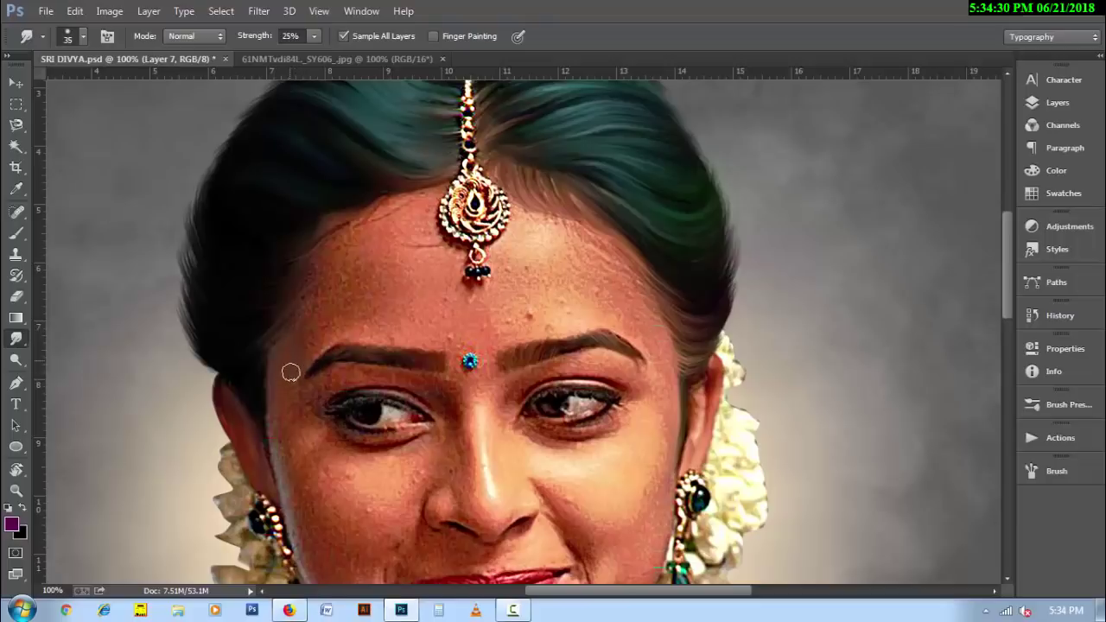
key(bracketright)
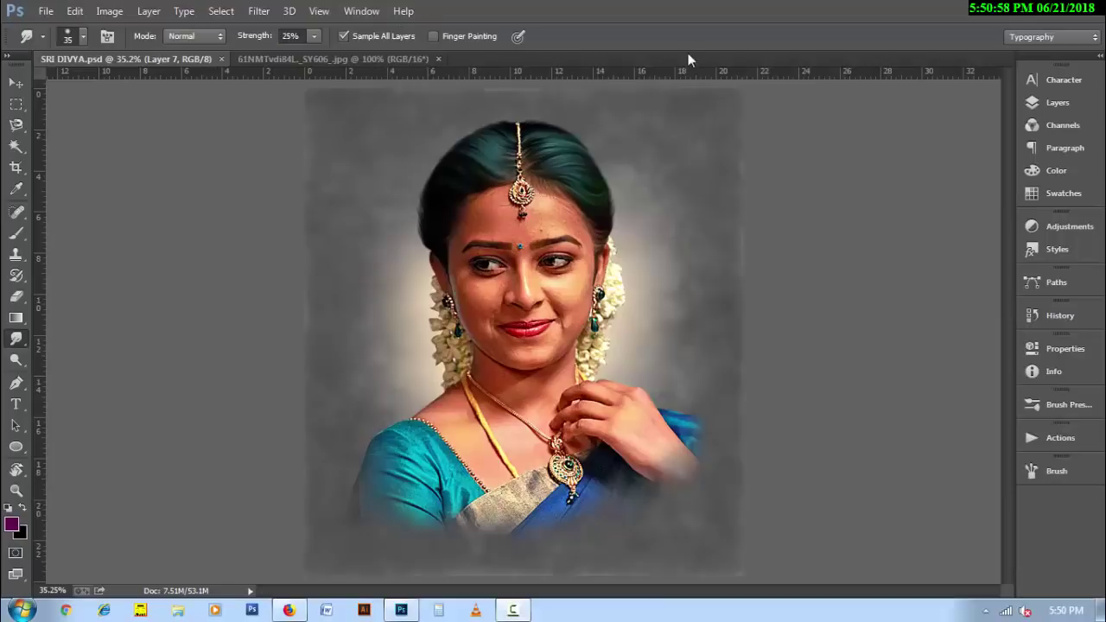
- Dab and smooth the forehead skin near the left hairline with a 40–50 px brush
scroll(518, 264, up, 2)
scroll(501, 259, up, 2)
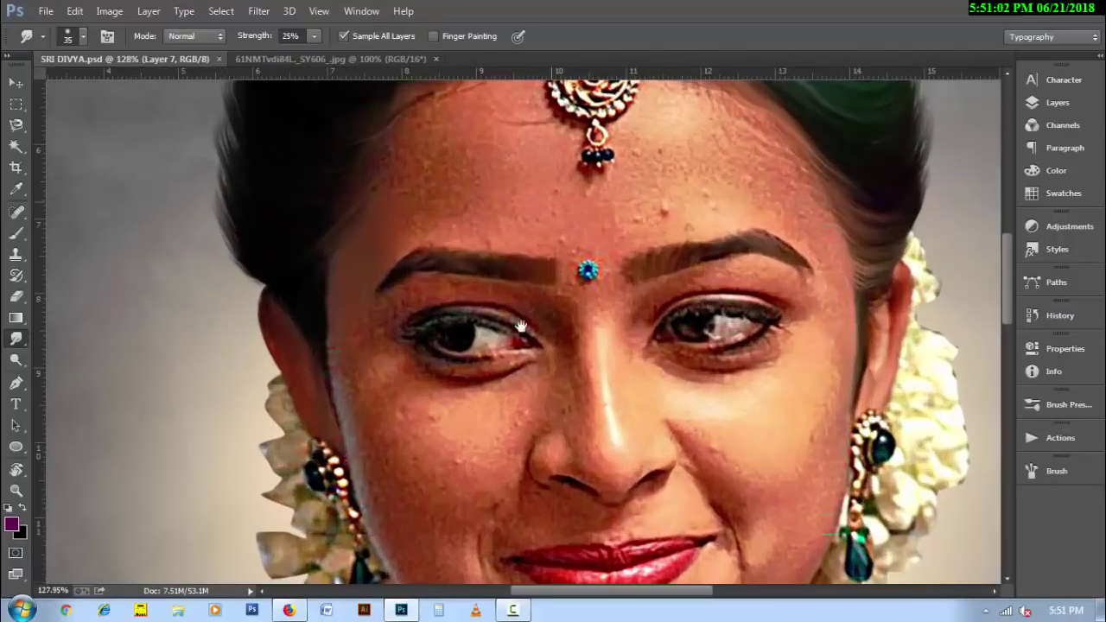
scroll(484, 294, up, 2)
key(bracketright)
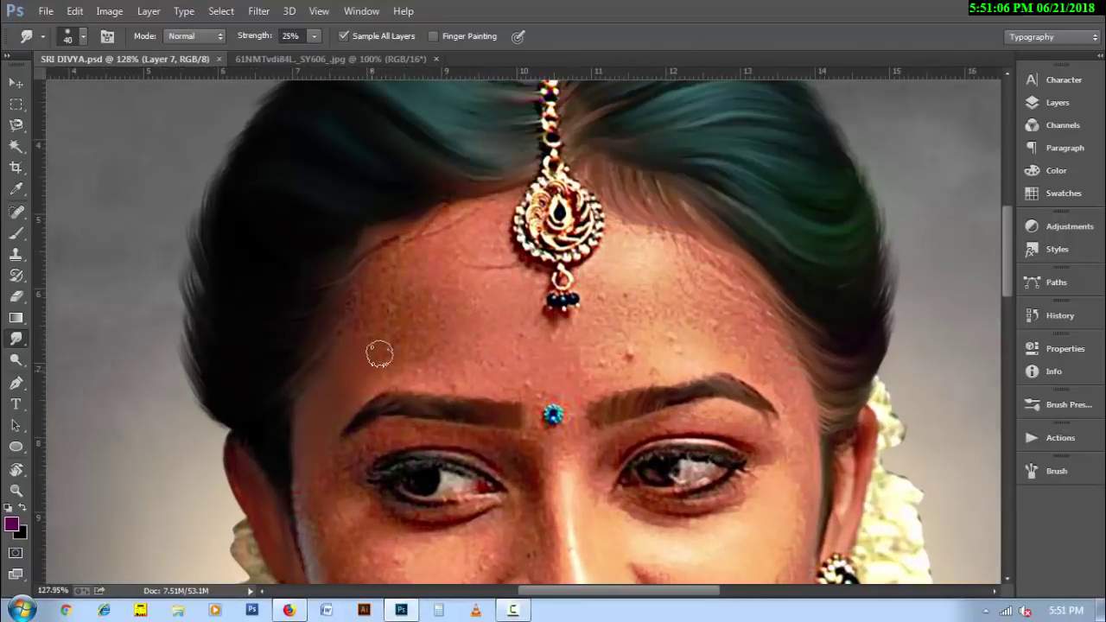
click(391, 323)
key(bracketright)
key(bracketright)
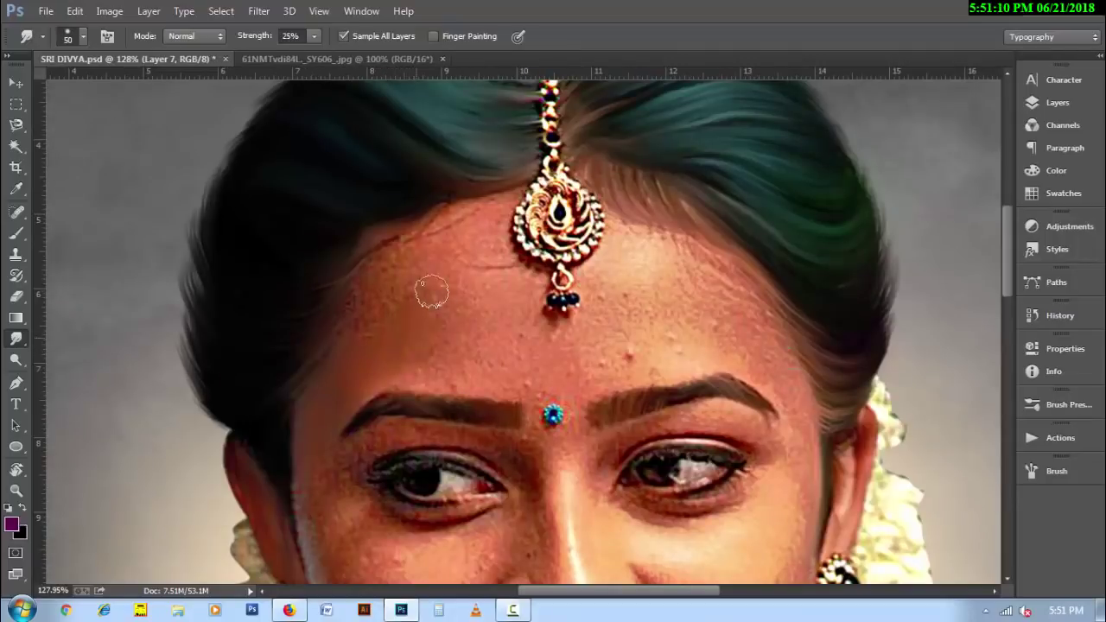
mouse_move(431, 242)
mouse_down()
mouse_move(395, 247)
mouse_move(402, 325)
mouse_move(383, 267)
mouse_move(366, 366)
mouse_move(415, 308)
mouse_move(439, 242)
mouse_up()
key(bracketleft)
key(bracketleft)
key(bracketleft)
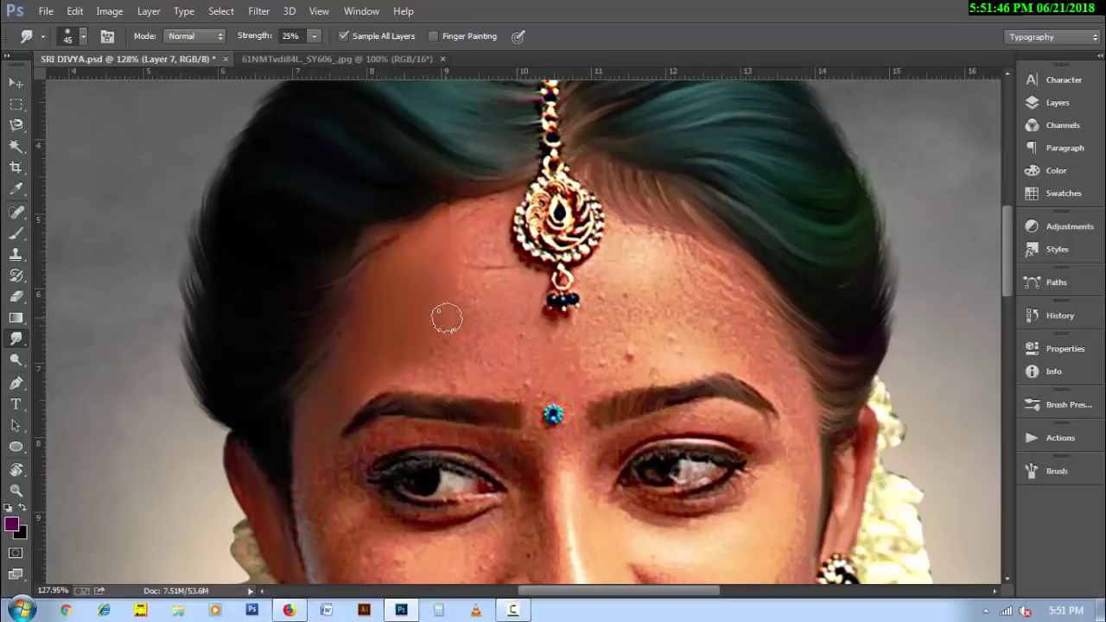
key(bracketright)
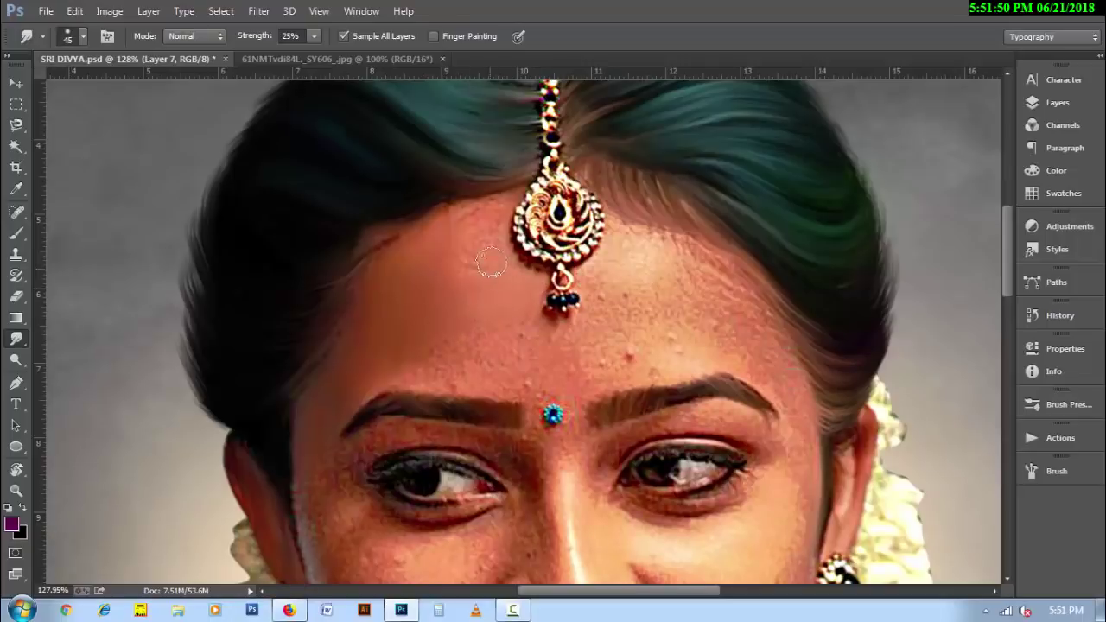
key(bracketleft)
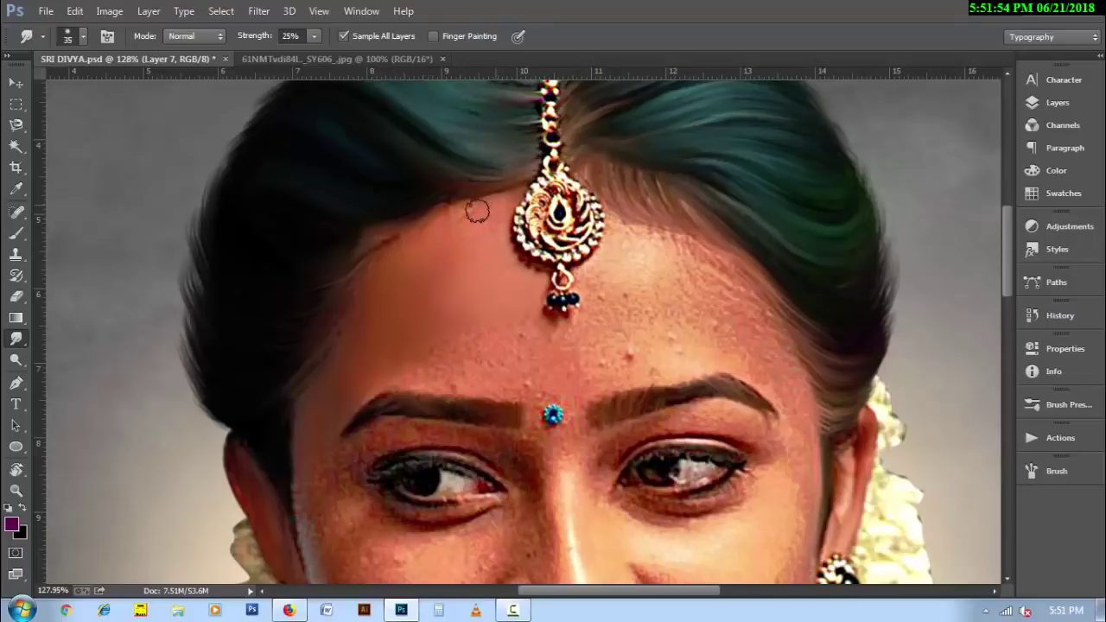
key(bracketright)
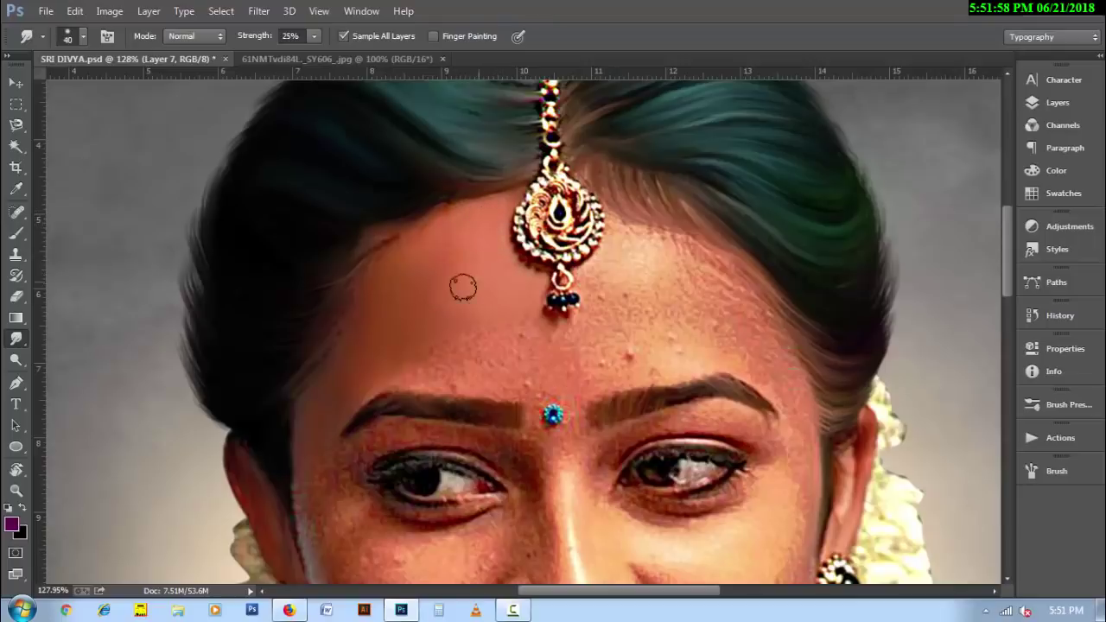
key(bracketright)
key(bracketright)
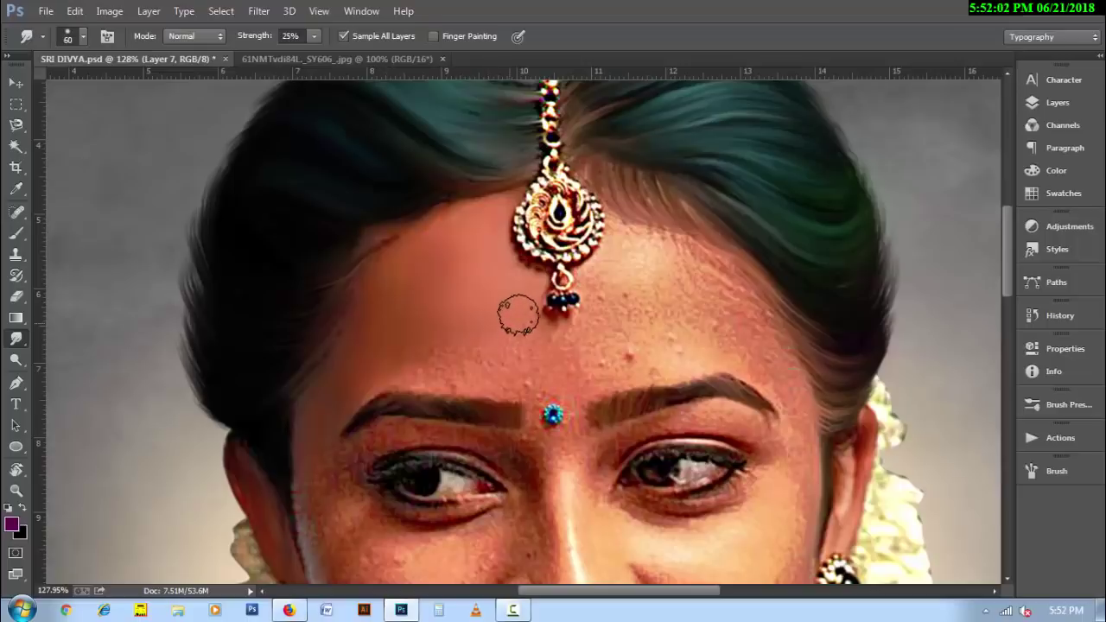
key(bracketleft)
key(bracketleft)
key(bracketleft)
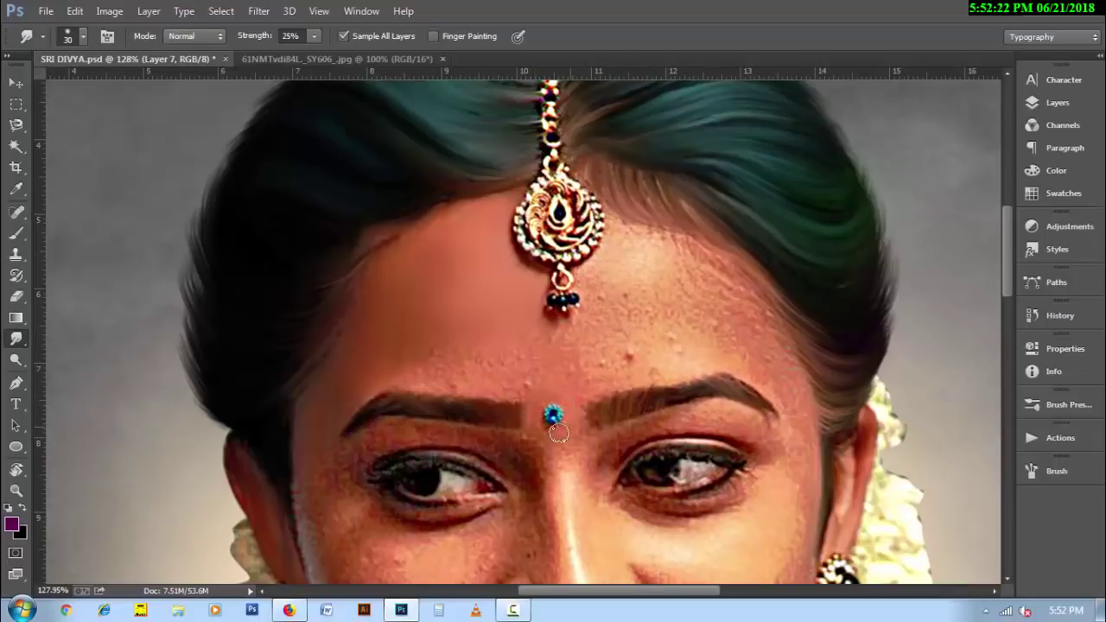
- Smooth the forehead's skin texture and blend away its speckles
key(bracketright)
key(bracketright)
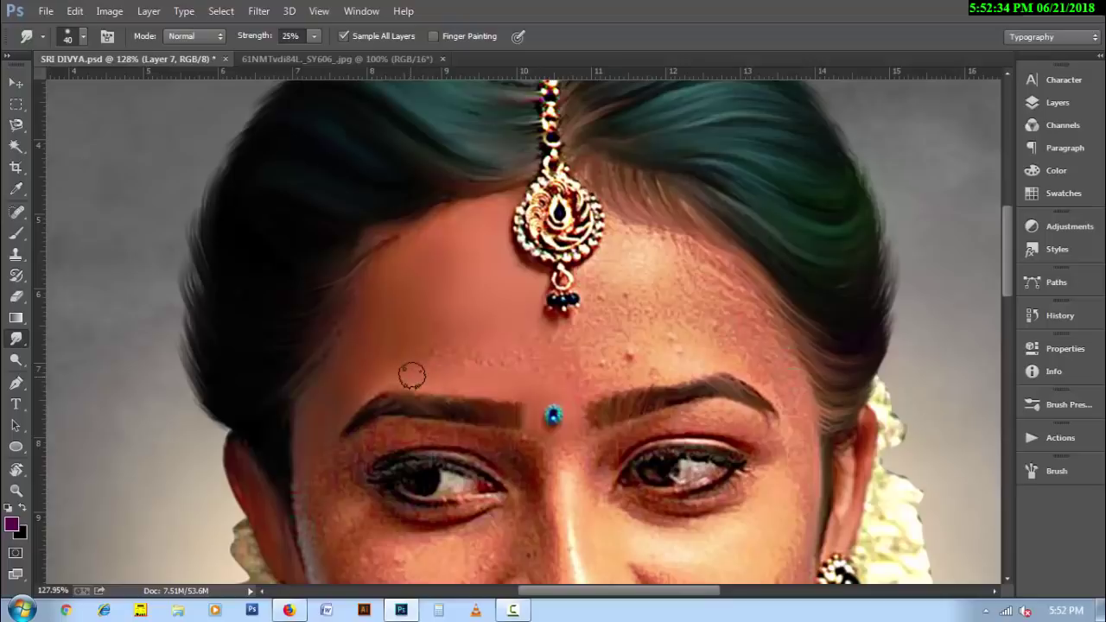
key(bracketright)
key(bracketright)
key(bracketright)
key(bracketright)
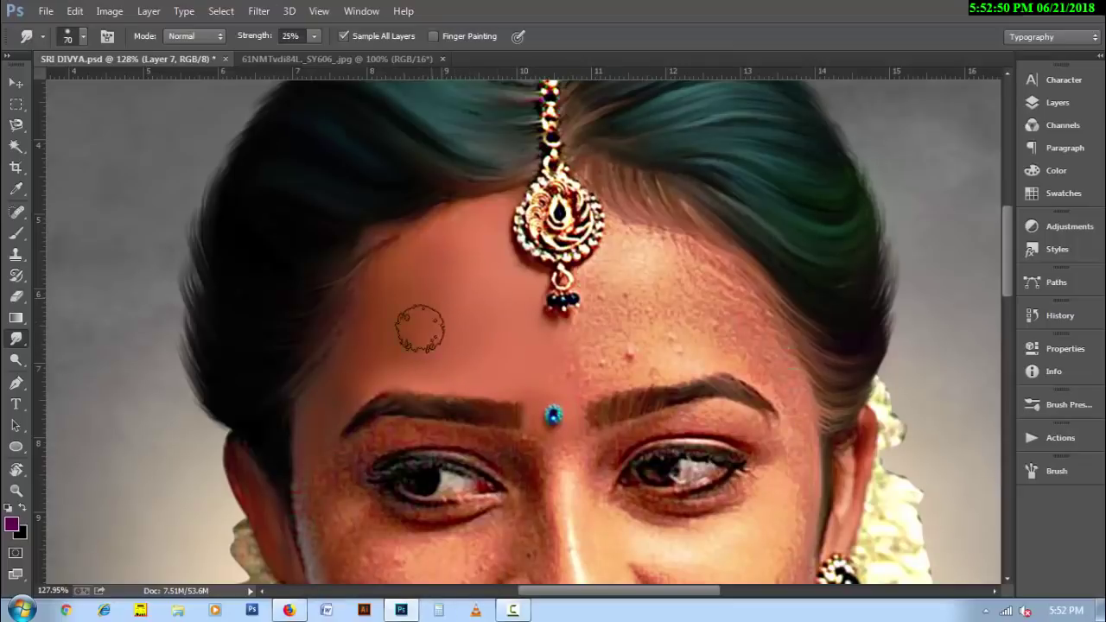
key(bracketleft)
key(bracketleft)
key(bracketleft)
key(bracketleft)
key(bracketleft)
key(bracketleft)
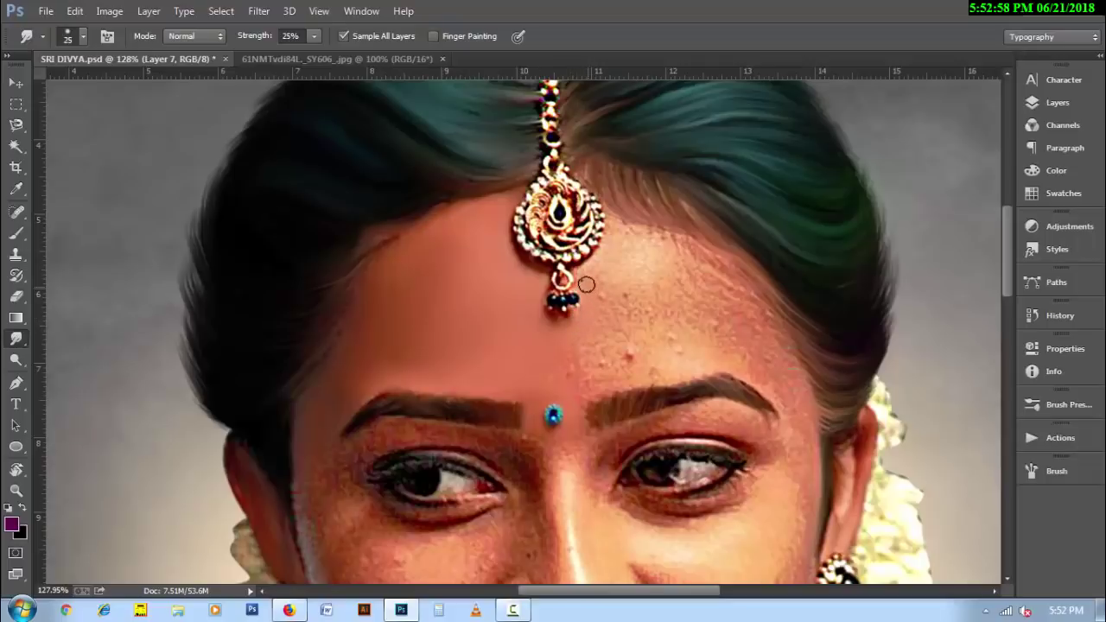
key(bracketright)
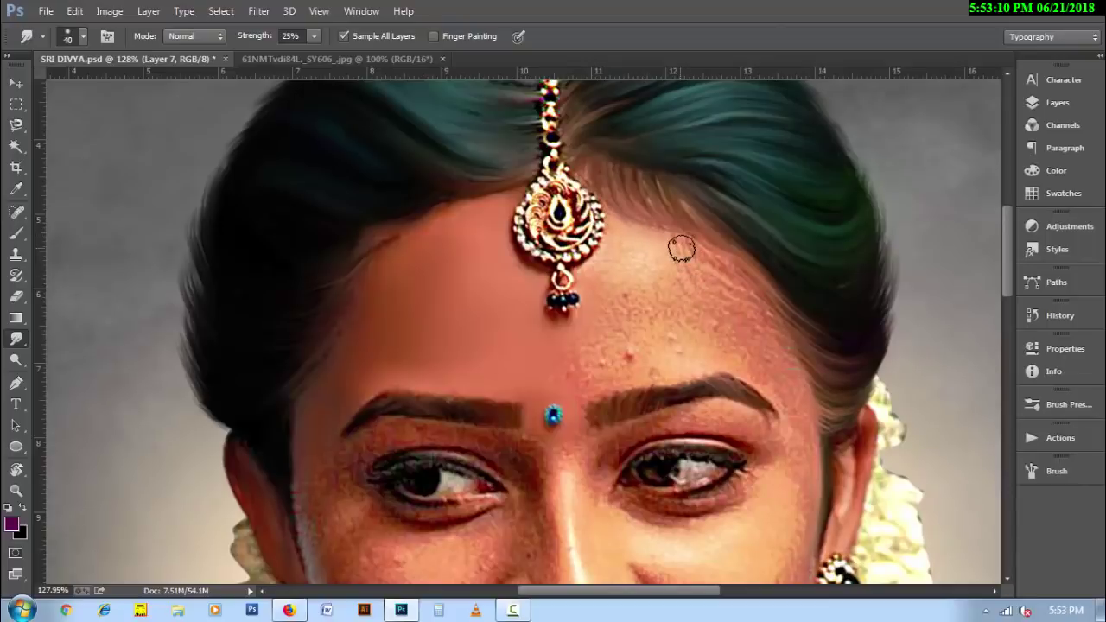
key(bracketright)
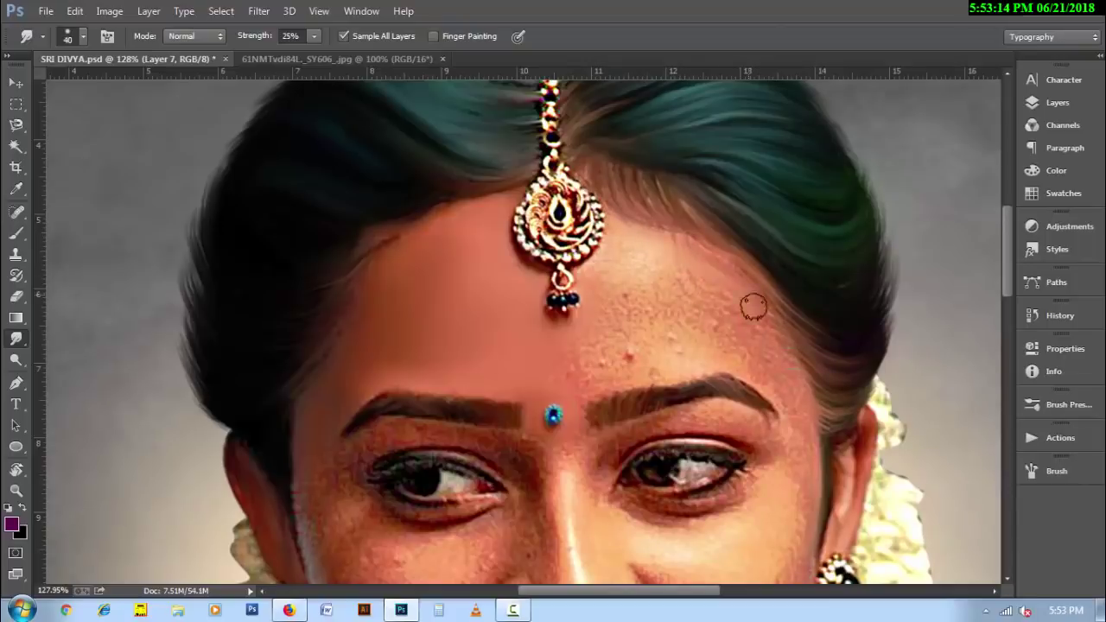
key(bracketleft)
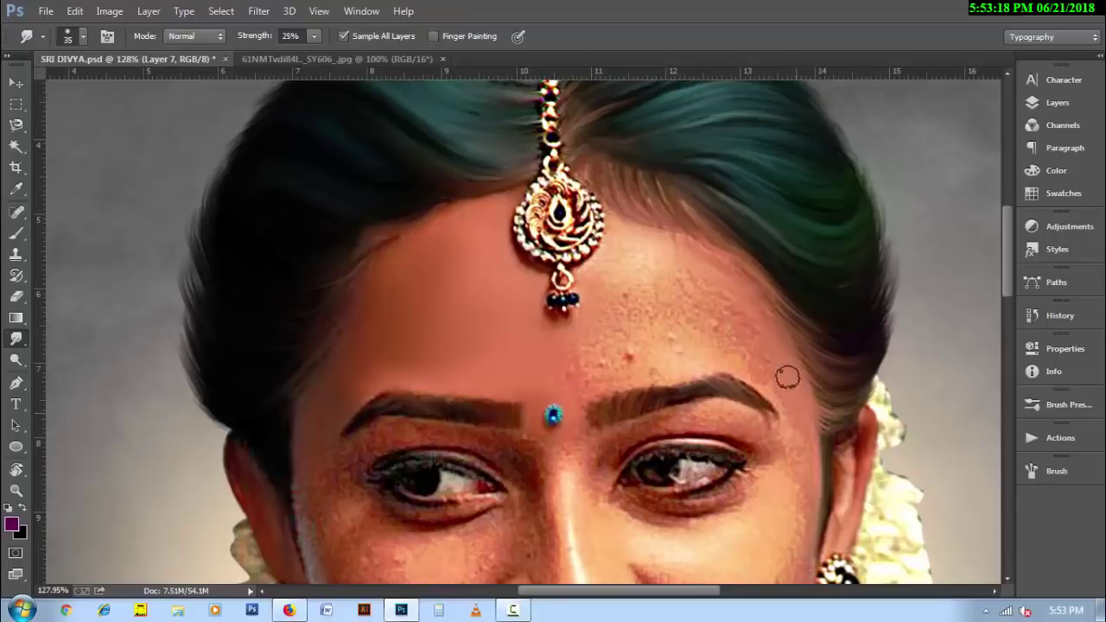
key(bracketleft)
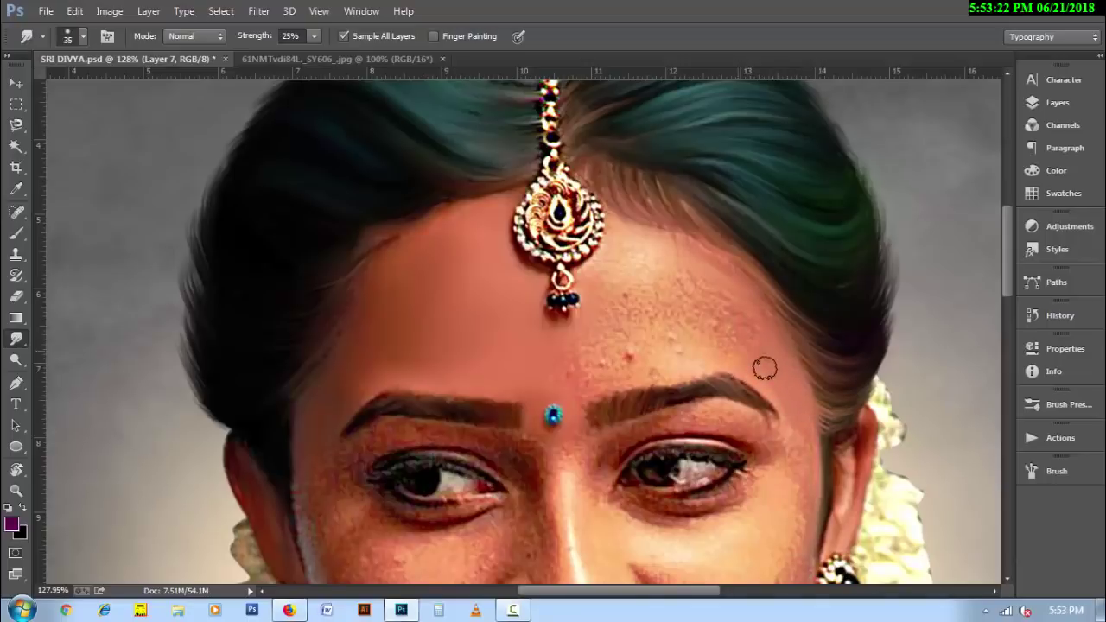
key(bracketright)
key(bracketright)
key(bracketright)
mouse_move(695, 316)
mouse_down()
mouse_move(740, 328)
mouse_move(701, 297)
mouse_move(716, 281)
mouse_up()
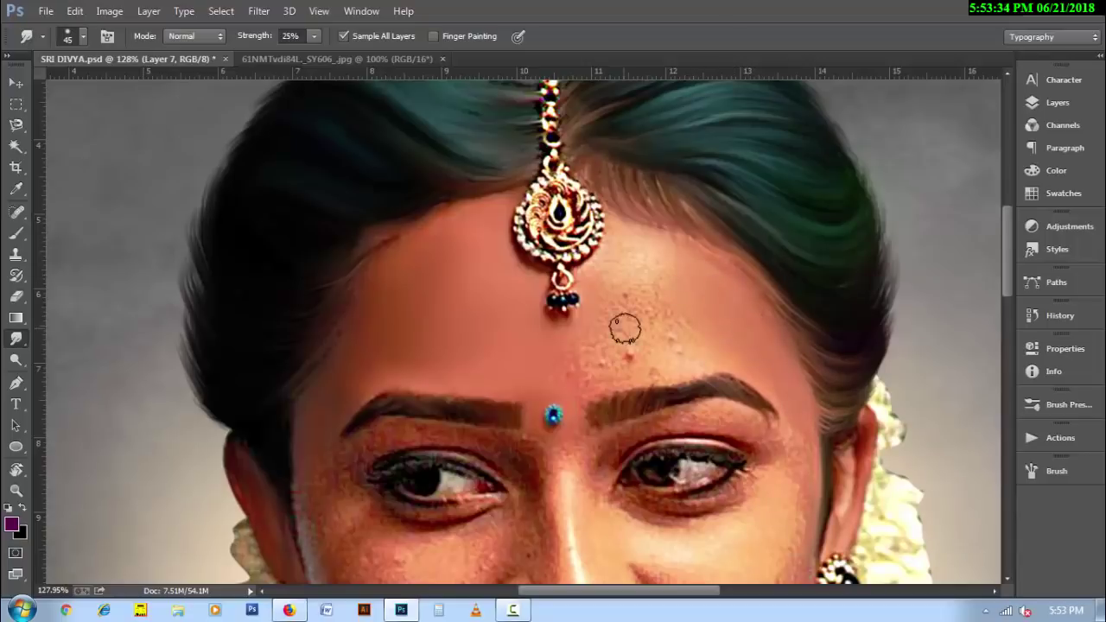
key(bracketleft)
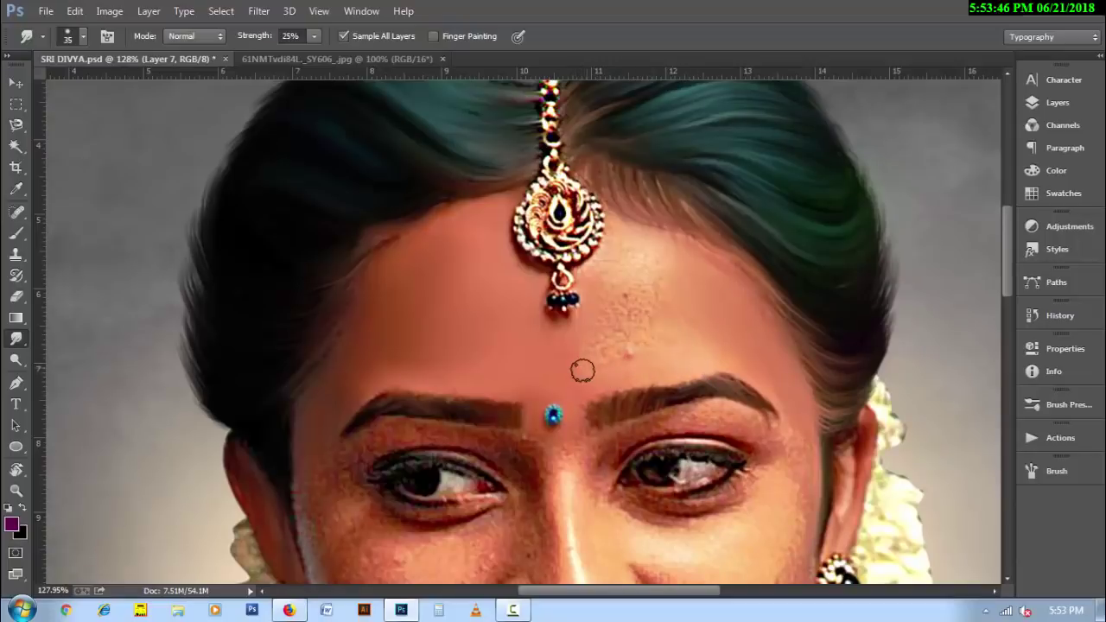
key(bracketright)
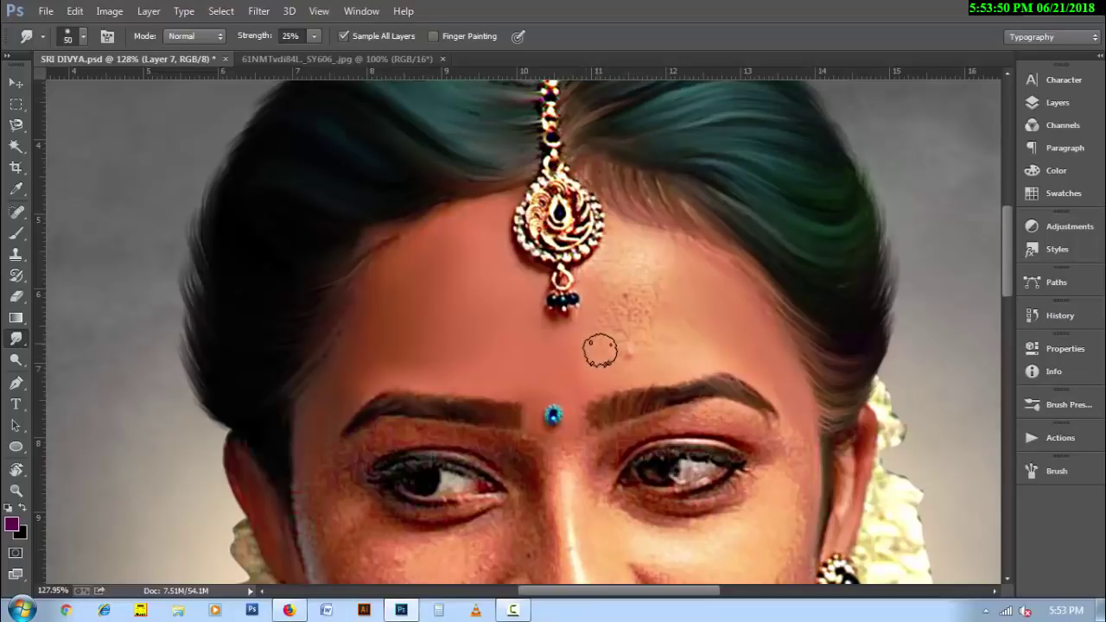
key(bracketleft)
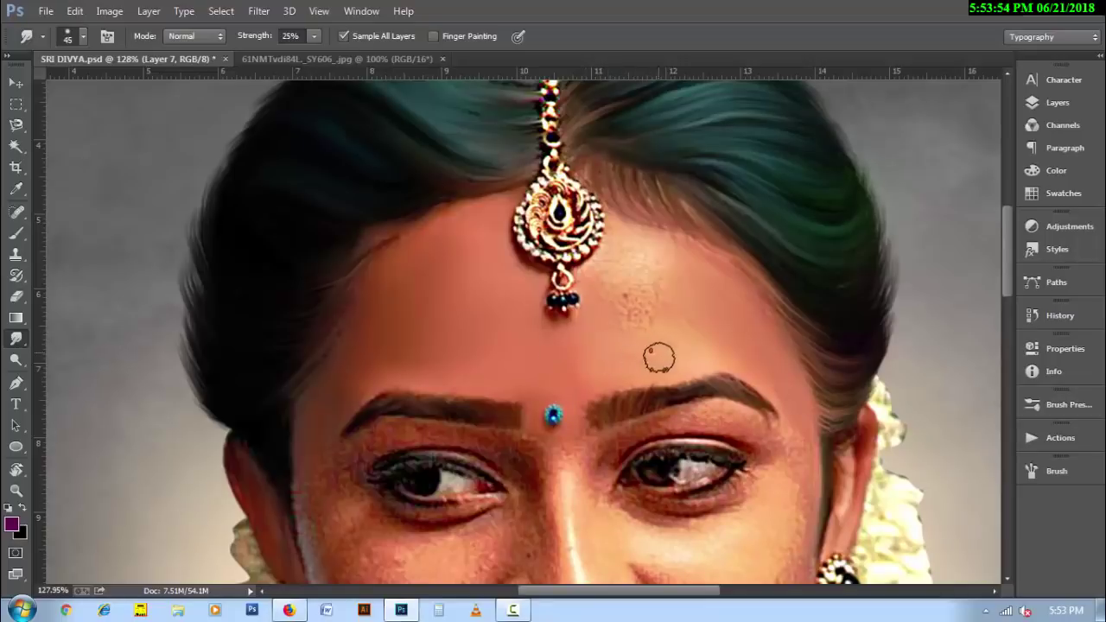
key(bracketright)
mouse_move(666, 313)
mouse_down()
mouse_move(625, 299)
mouse_move(642, 294)
mouse_move(649, 319)
mouse_move(660, 295)
mouse_up()
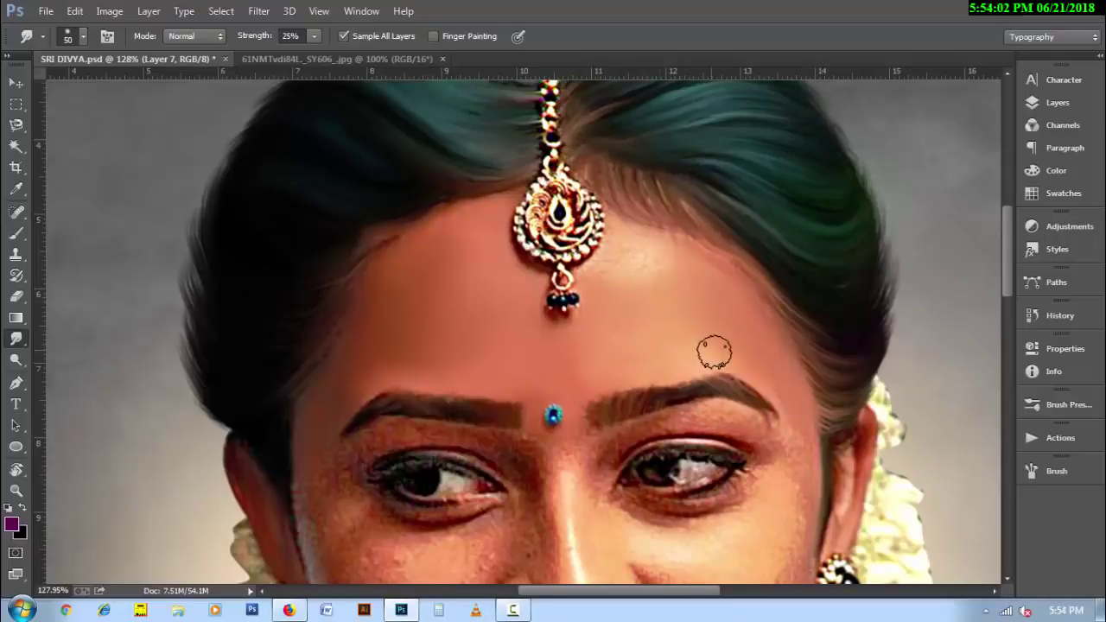
- Fine-tune the smudge brush size for working around the tikka
key(bracketleft)
key(bracketleft)
key(bracketleft)
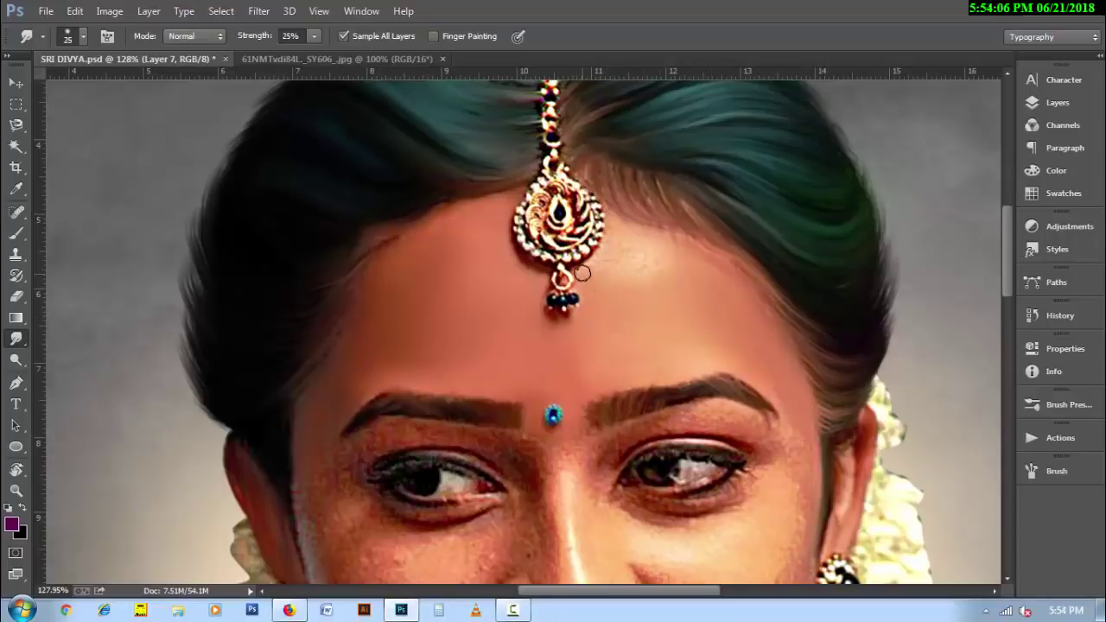
key(bracketright)
key(bracketright)
key(bracketright)
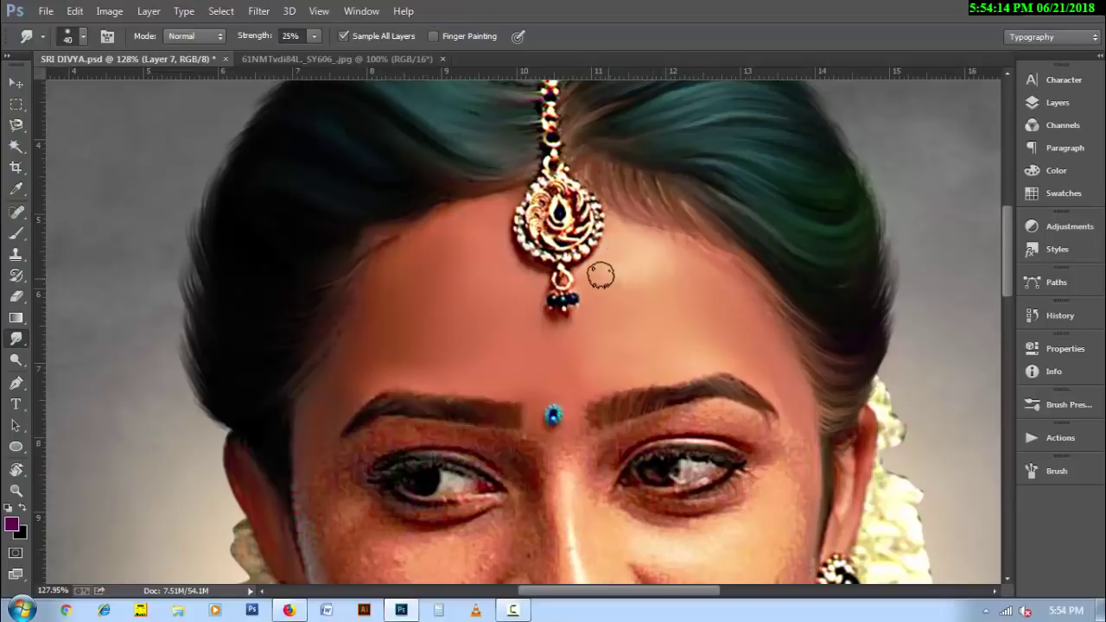
key(bracketright)
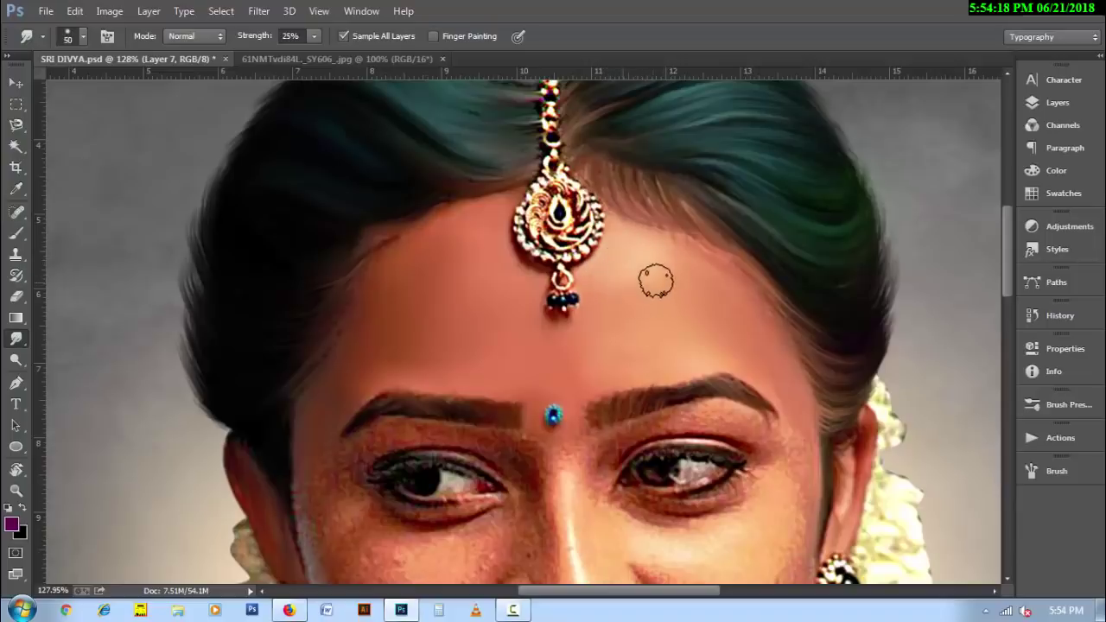
key(bracketleft)
key(bracketleft)
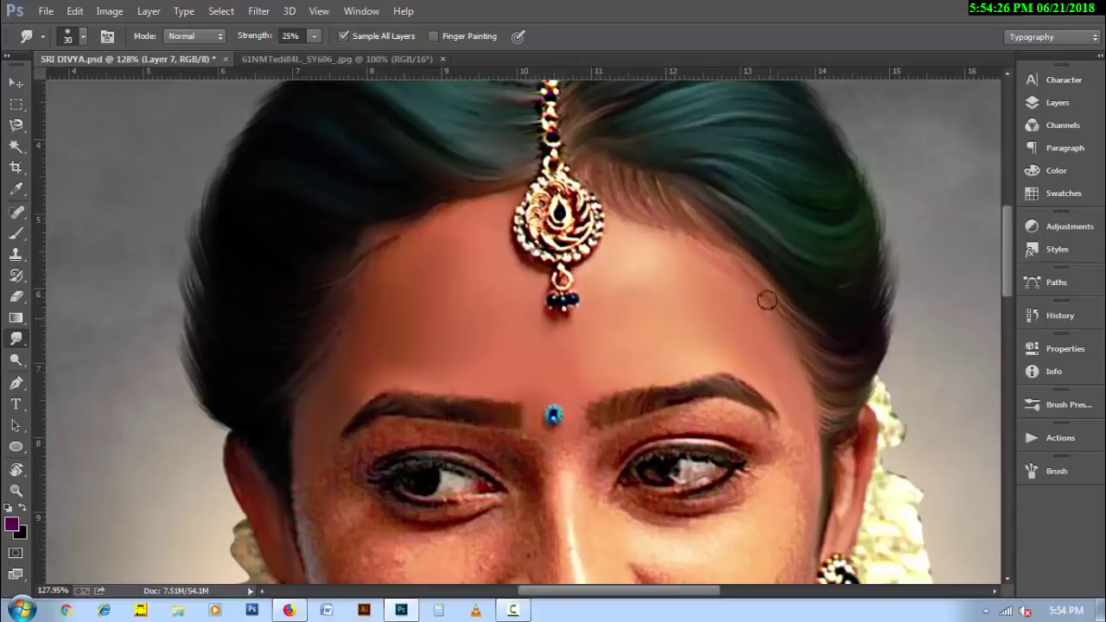
key(bracketright)
key(bracketleft)
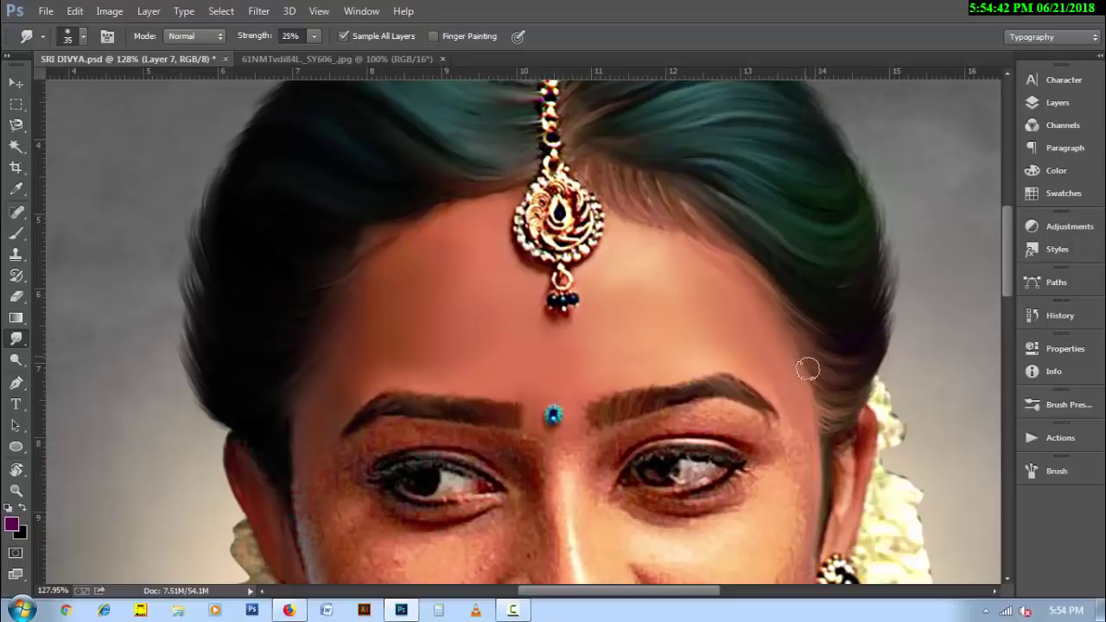
- Smear the right eye's white highlight rightward with a small smudge brush
key(bracketright)
key(bracketleft)
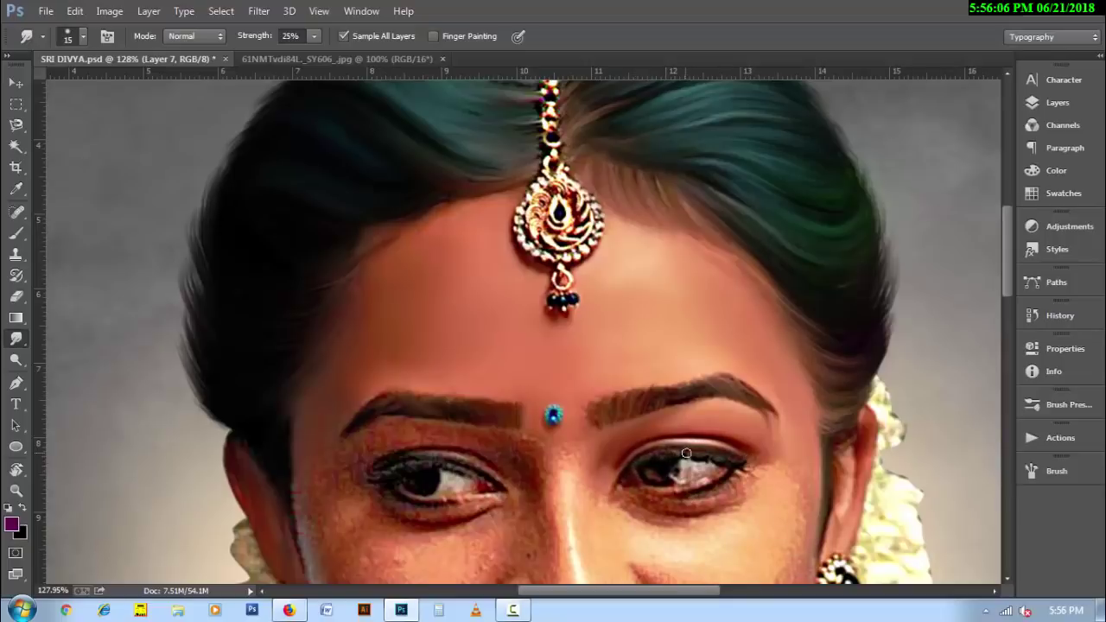
key(bracketleft)
key(bracketright)
key(bracketright)
drag(692, 489, 717, 475)
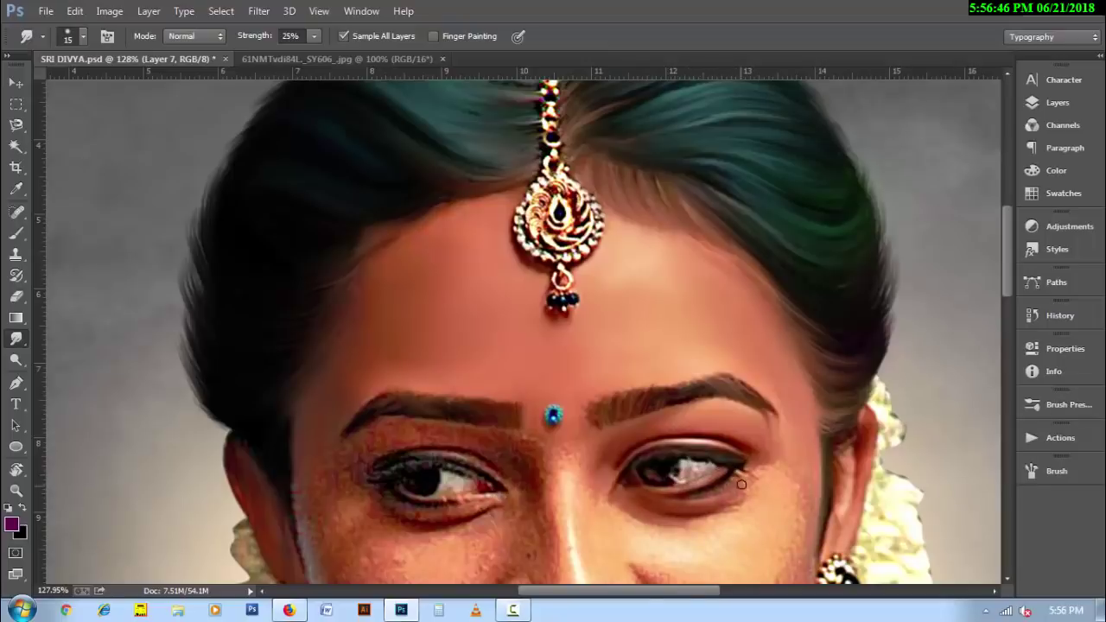
key(bracketright)
key(bracketright)
drag(684, 468, 705, 465)
- Soften the left eye's white highlight with a small smudge brush
scroll(604, 411, down, 3)
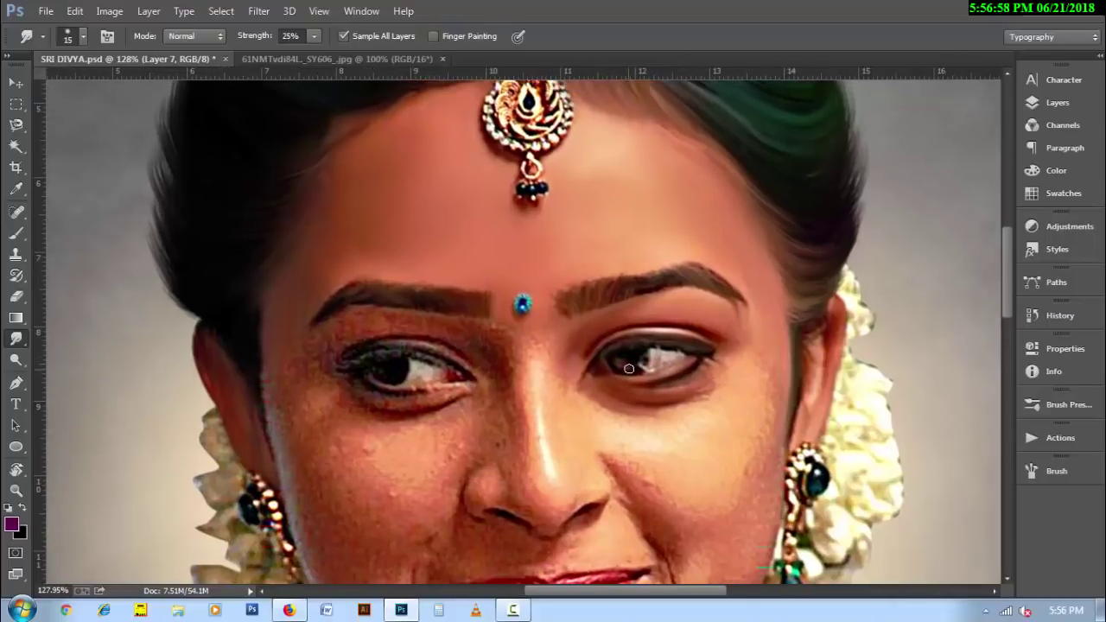
key(bracketleft)
drag(654, 360, 659, 366)
key(bracketright)
key(bracketright)
key(bracketright)
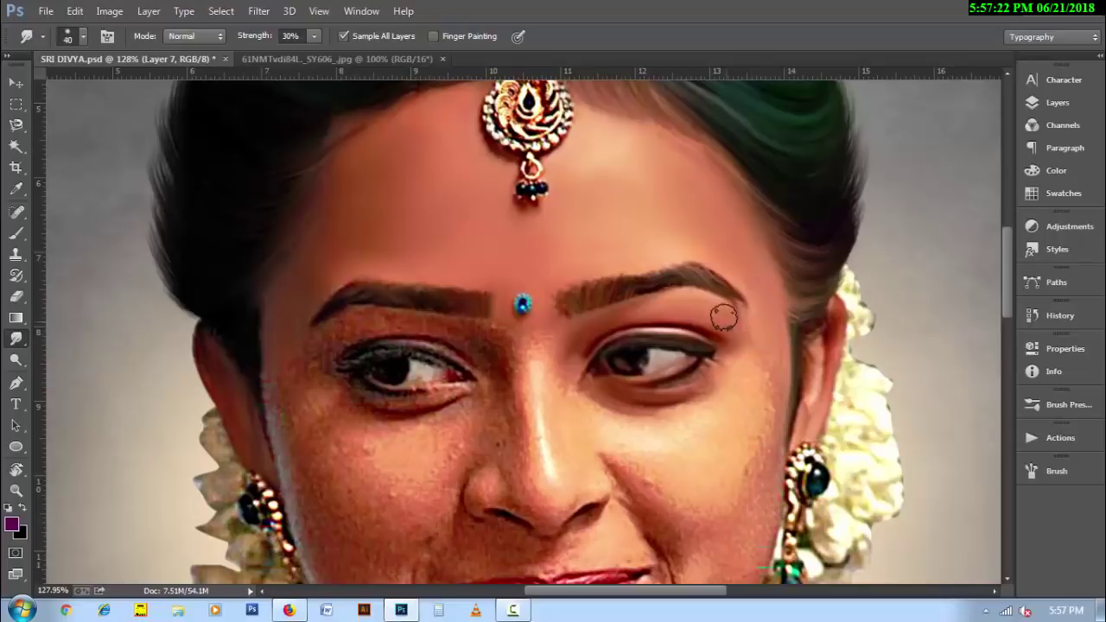
key(bracketleft)
key(bracketleft)
key(bracketleft)
key(bracketright)
key(bracketright)
key(bracketleft)
key(bracketright)
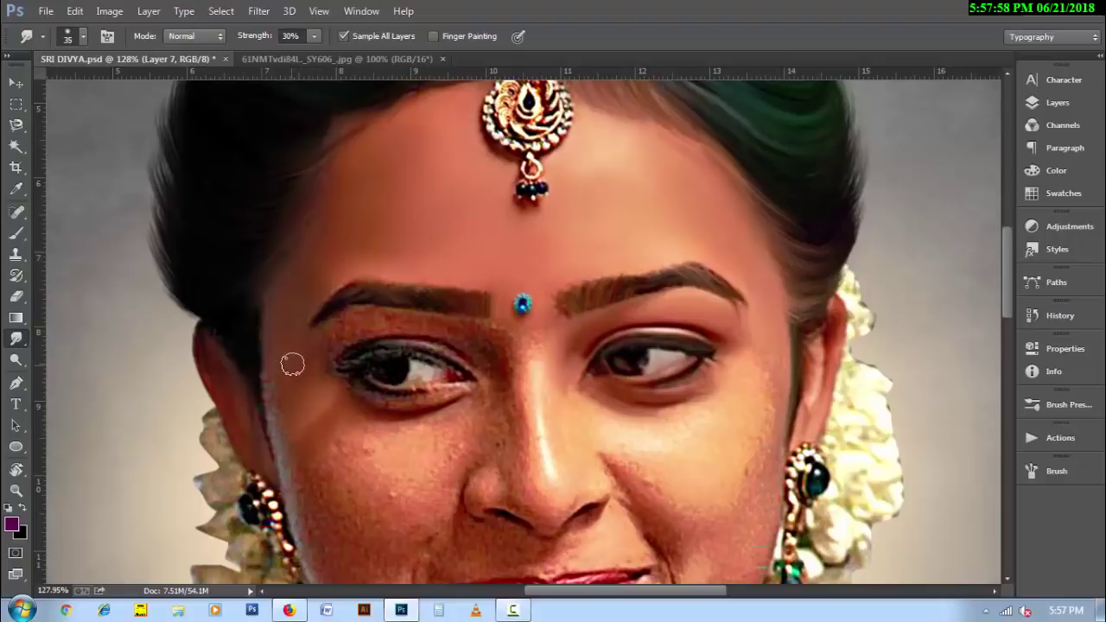
key(bracketright)
key(bracketleft)
key(bracketleft)
key(bracketleft)
key(bracketright)
key(bracketright)
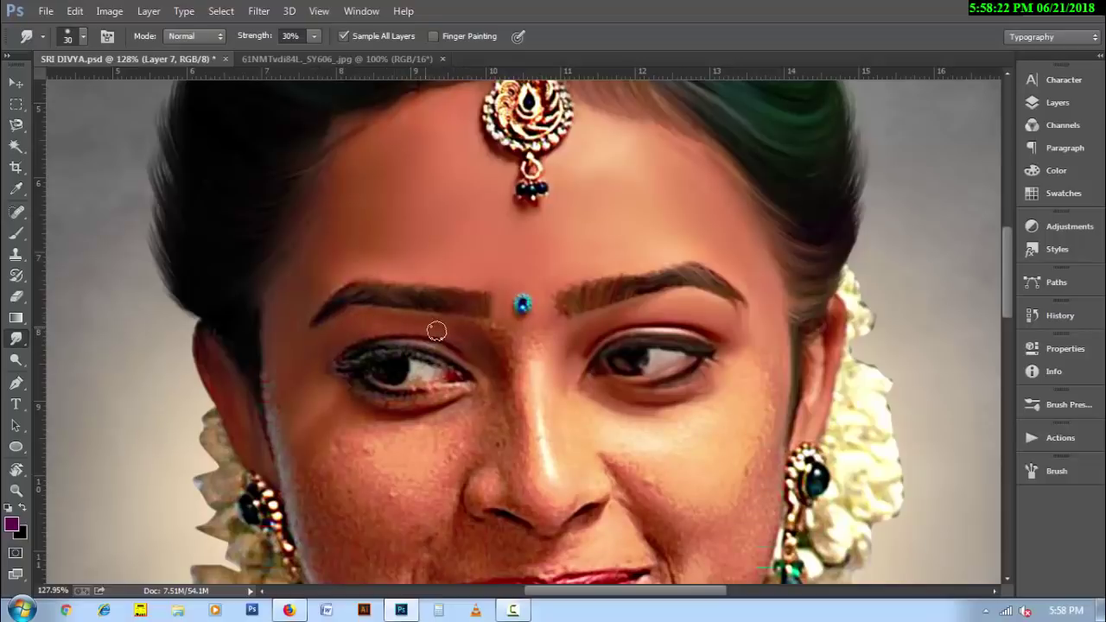
key(bracketleft)
key(bracketleft)
key(bracketleft)
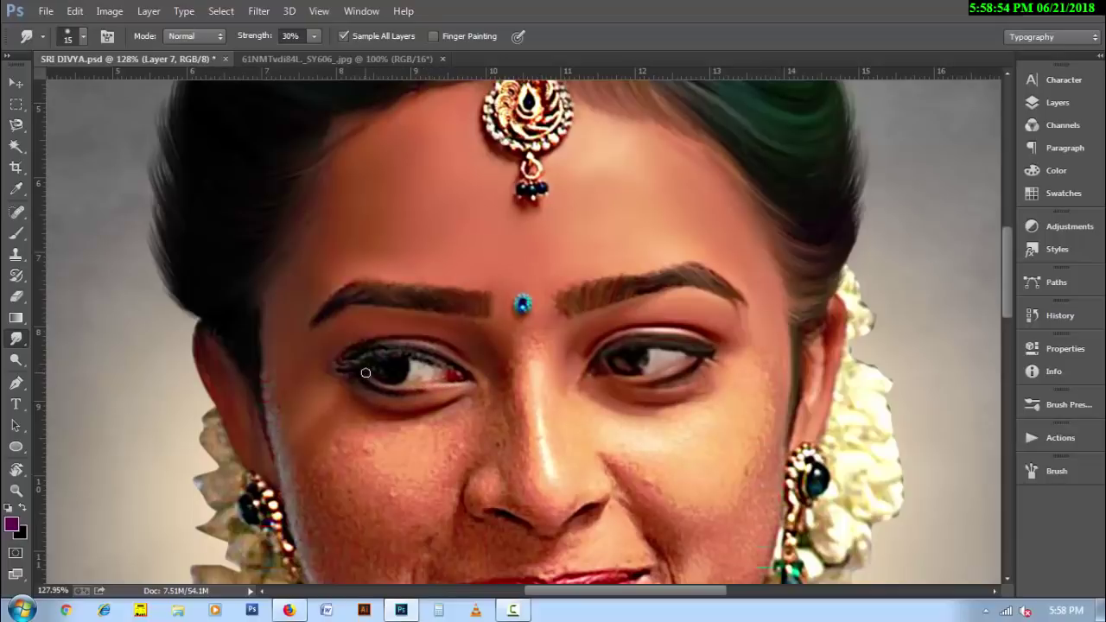
key(bracketright)
- Smooth the lashes along the left upper eyelid and the skin below the eye
drag(365, 356, 446, 353)
key(bracketleft)
key(bracketright)
key(bracketleft)
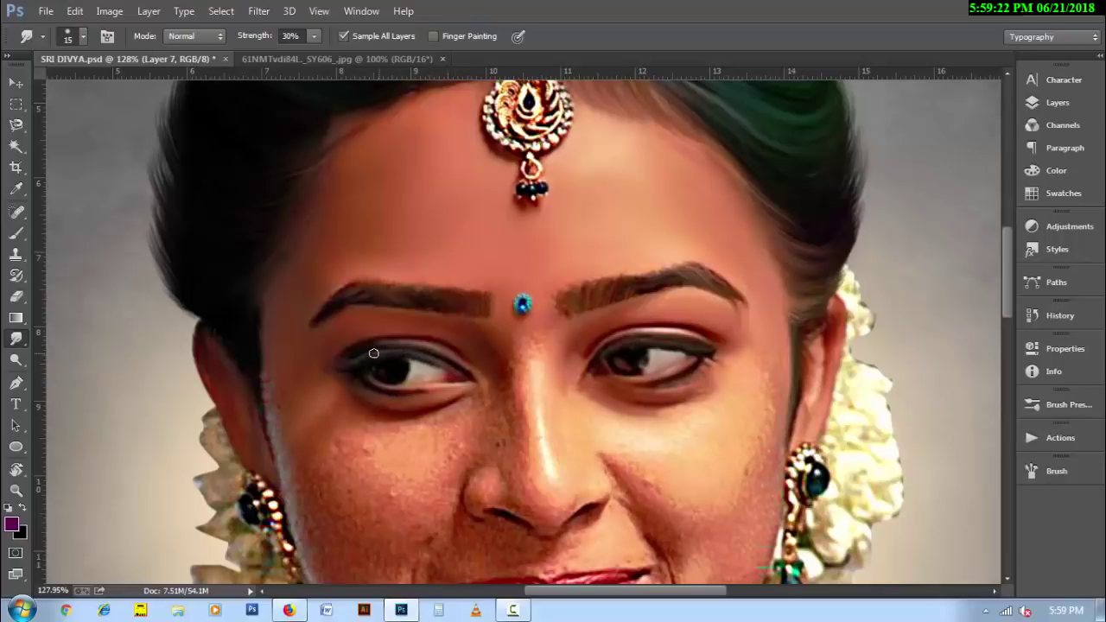
key(bracketright)
key(bracketright)
key(bracketleft)
- Bring the nose into view and work its bridge and nostrils with a 15–30 px smudge brush
scroll(500, 488, down, 2)
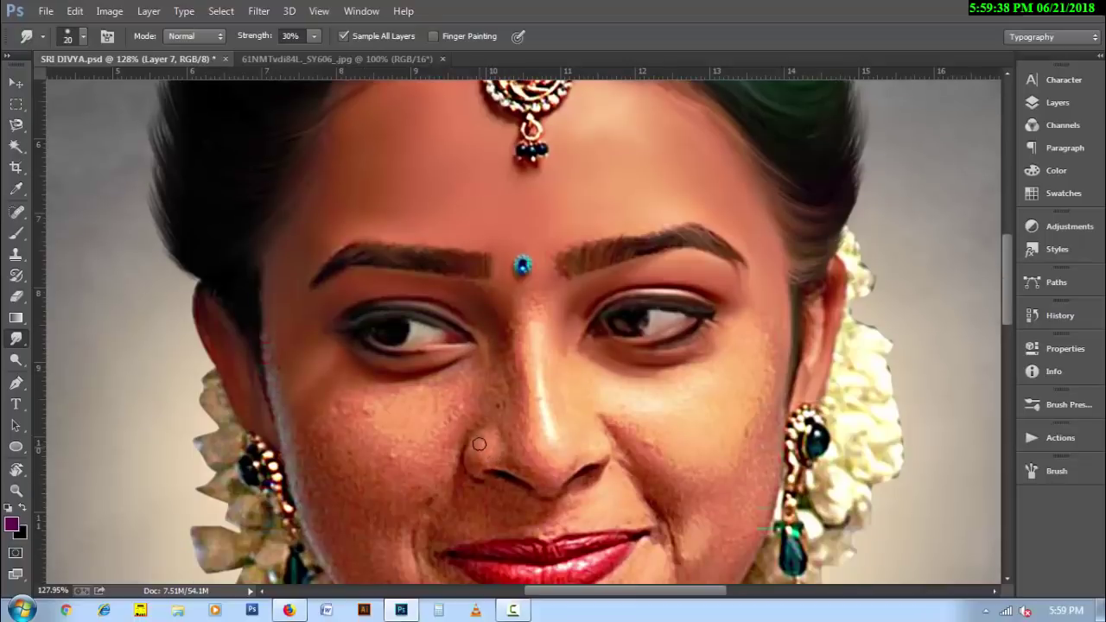
key(bracketleft)
key(bracketright)
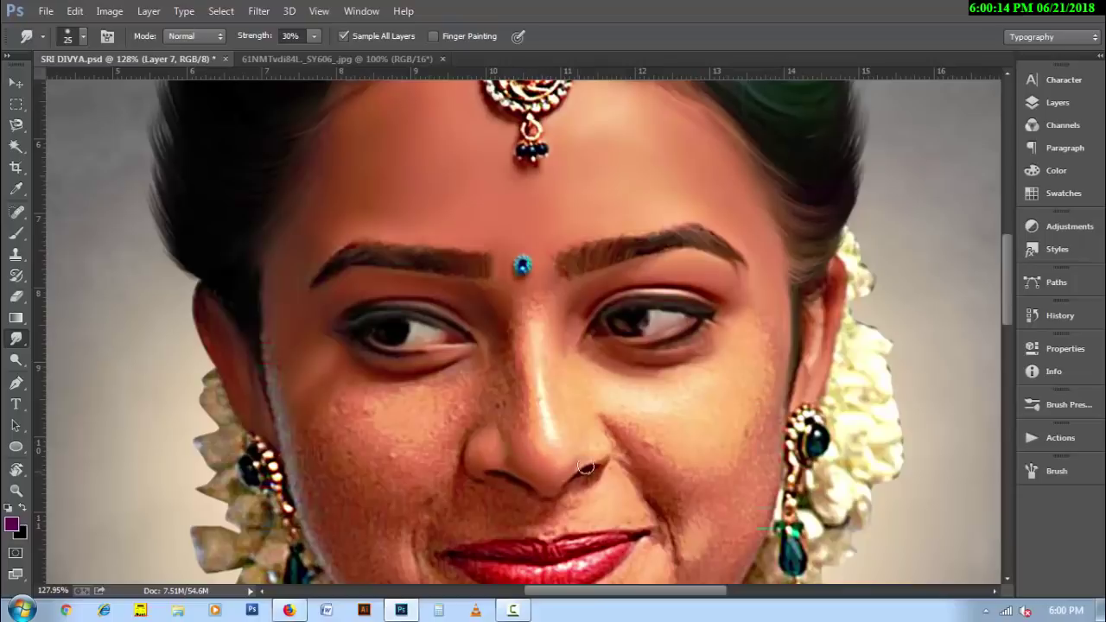
key(bracketleft)
key(bracketright)
key(bracketright)
key(bracketright)
key(bracketleft)
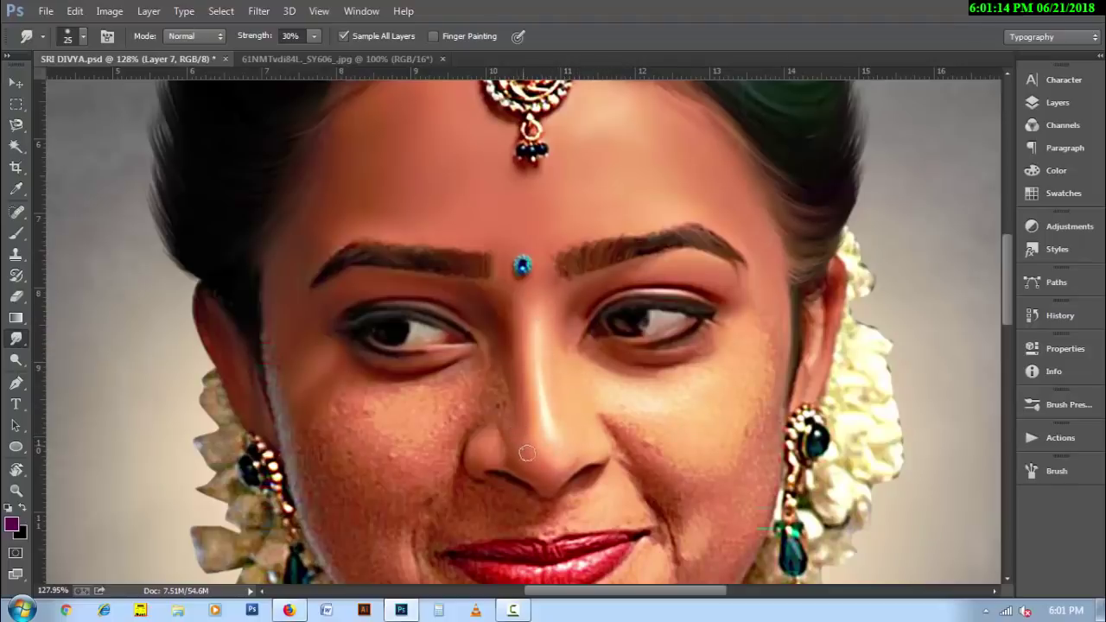
key(bracketleft)
key(bracketright)
key(bracketright)
- Smudge the skin around the lips and under the nose at 30%, using 20-30 px brushes
scroll(295, 403, down, 1)
scroll(298, 406, down, 2)
key(bracketleft)
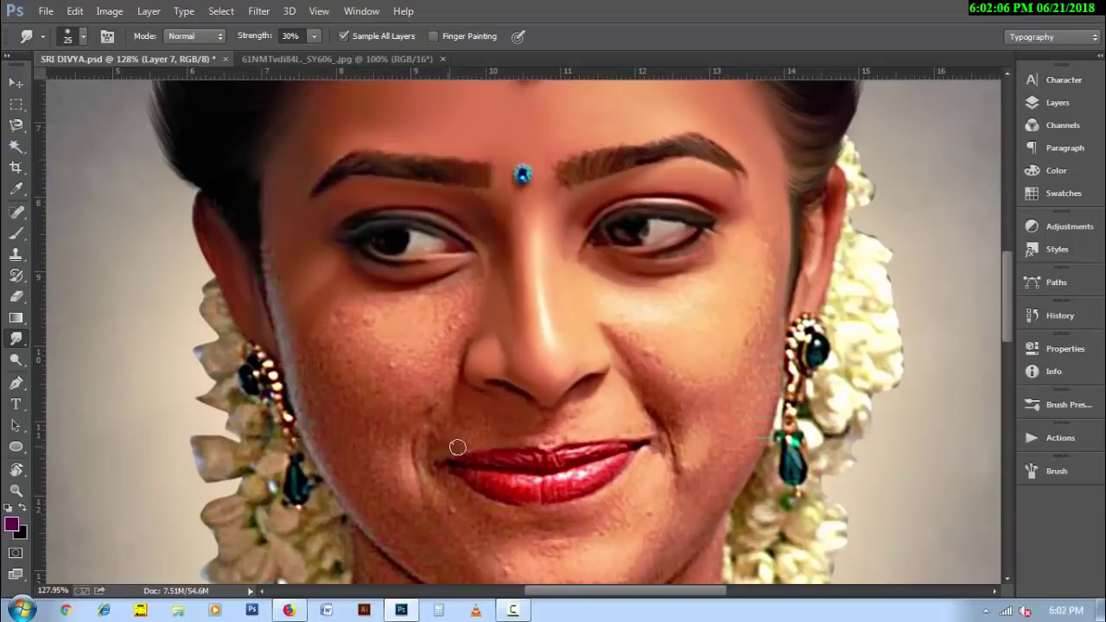
key(bracketleft)
key(bracketright)
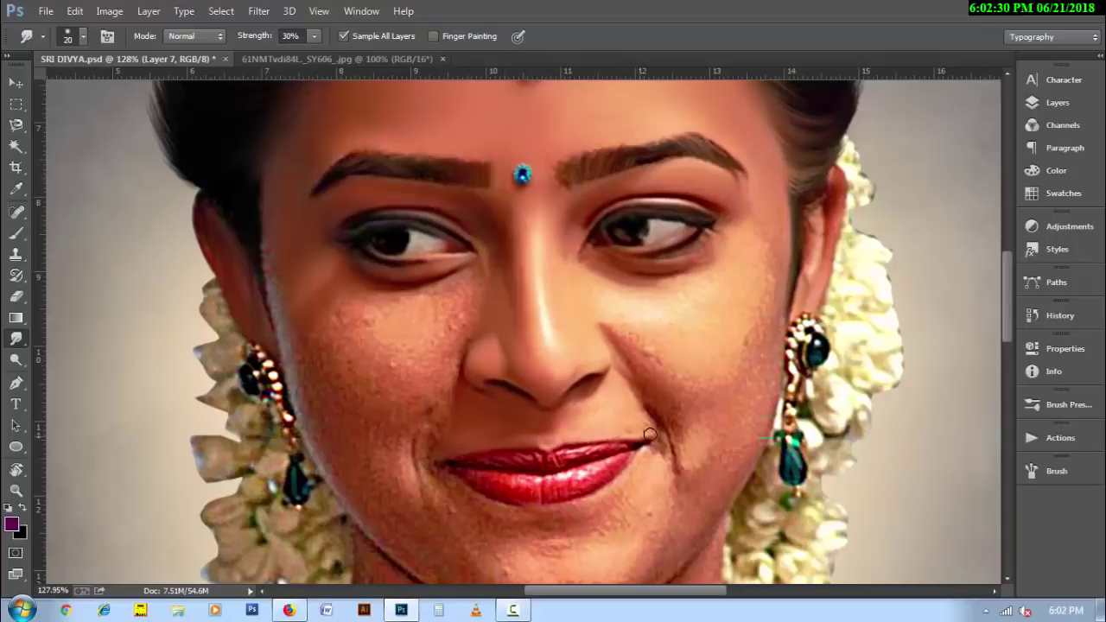
key(bracketright)
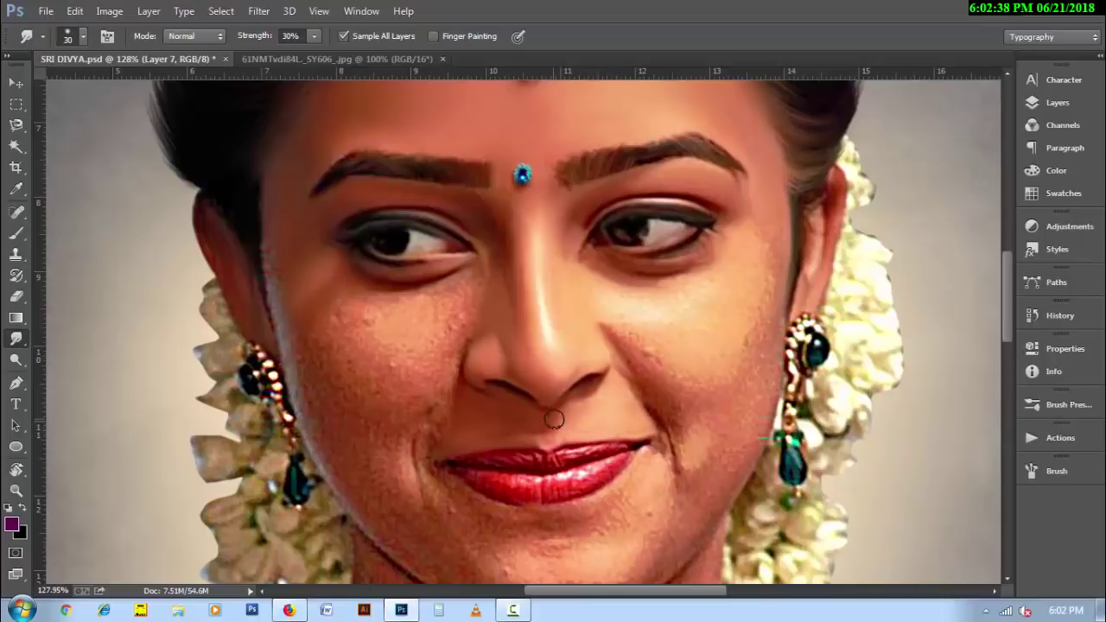
key(bracketleft)
scroll(551, 450, down, 1)
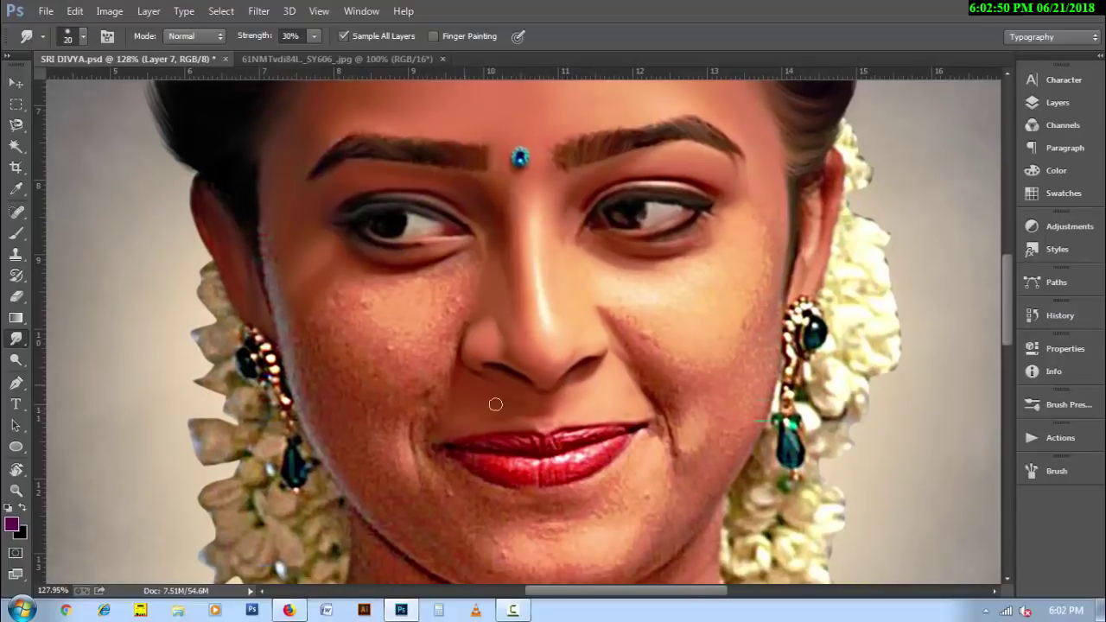
key(bracketright)
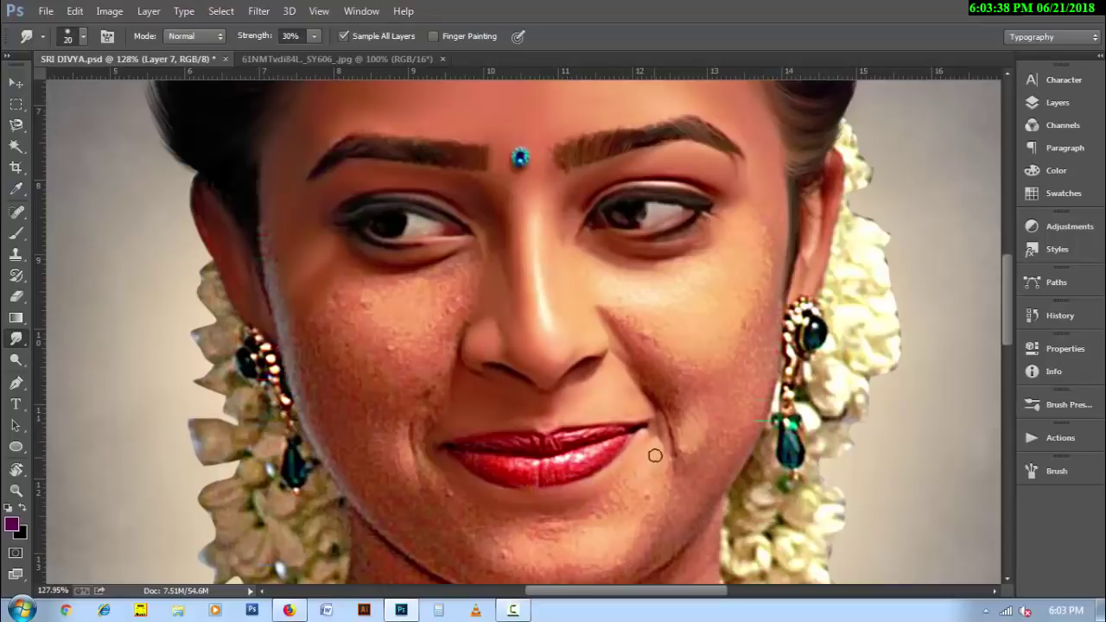
key(bracketright)
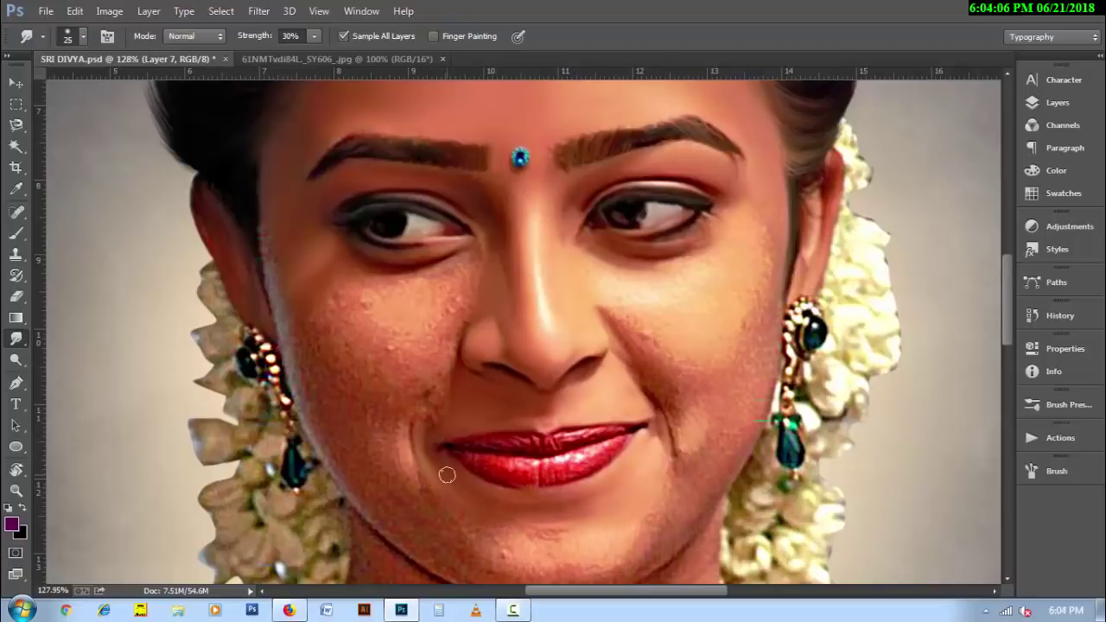
- Smudge along the chin and remove its small dark spot with a 25-30 px brush
scroll(484, 480, down, 2)
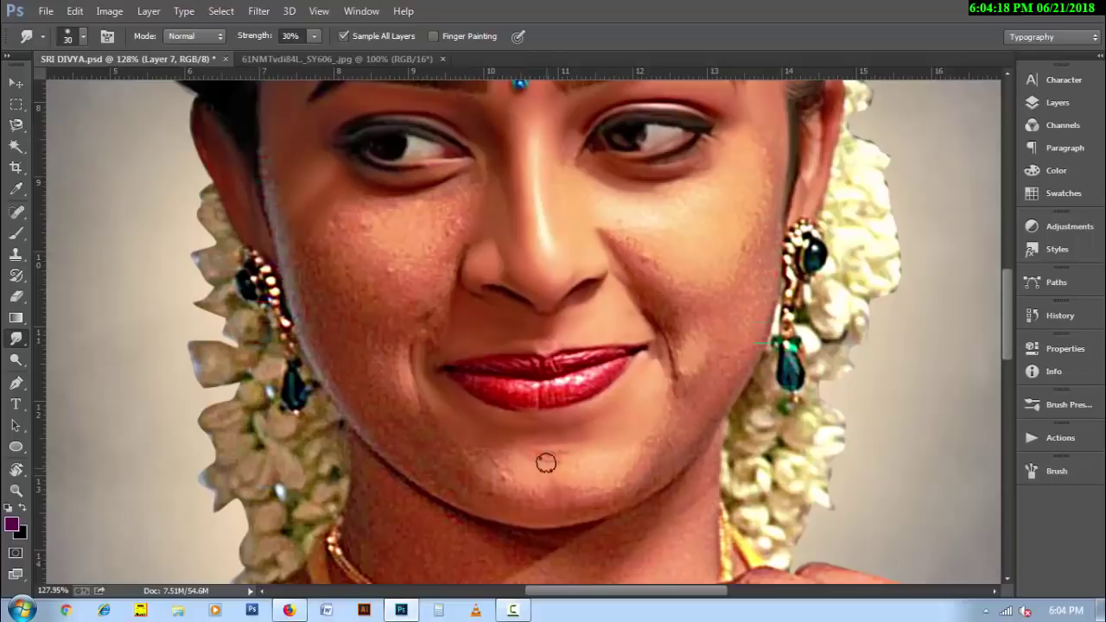
mouse_move(547, 463)
mouse_down()
mouse_move(498, 455)
mouse_move(478, 491)
mouse_up()
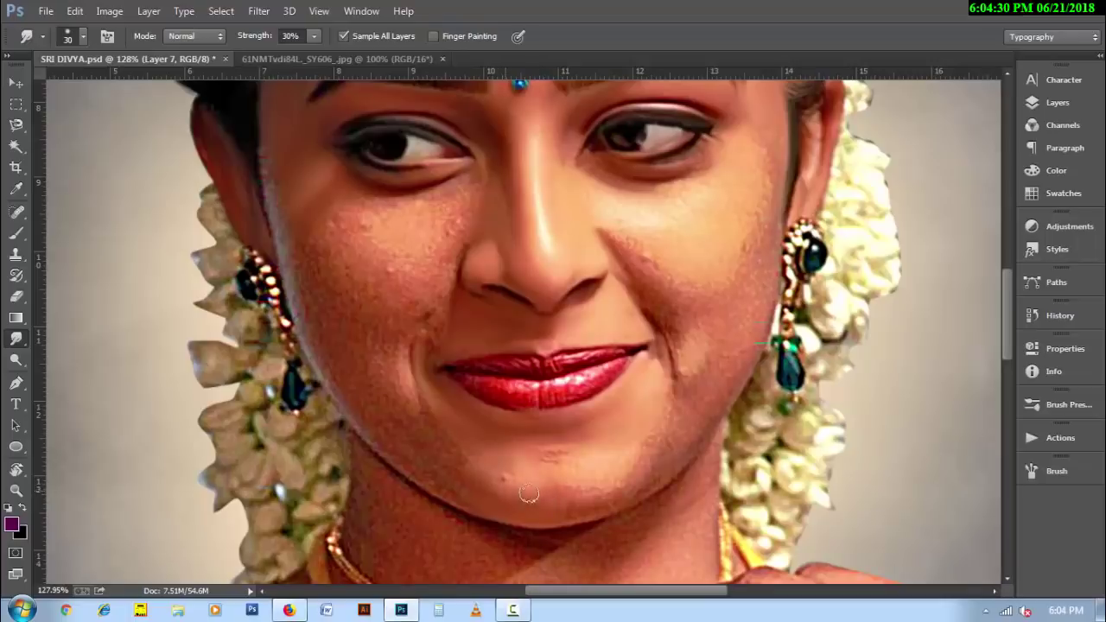
mouse_move(523, 502)
mouse_down()
mouse_move(509, 474)
mouse_move(566, 450)
mouse_move(565, 479)
mouse_move(591, 455)
mouse_move(573, 482)
mouse_move(575, 511)
mouse_move(625, 499)
mouse_up()
key(bracketleft)
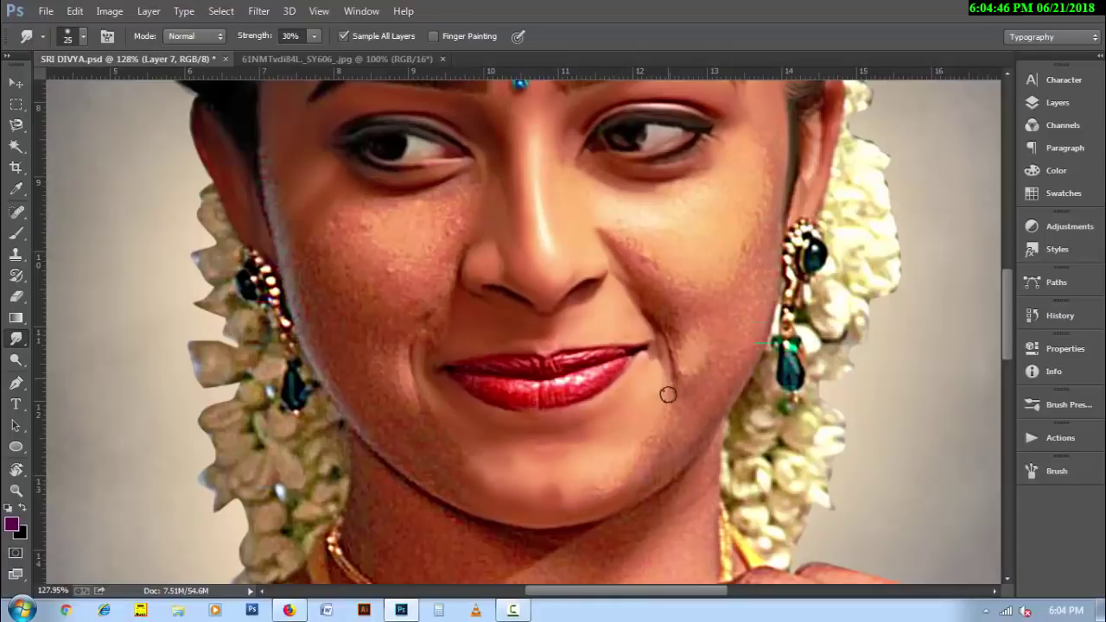
mouse_move(649, 456)
mouse_down()
mouse_move(654, 434)
mouse_move(599, 497)
mouse_up()
key(bracketright)
key(bracketright)
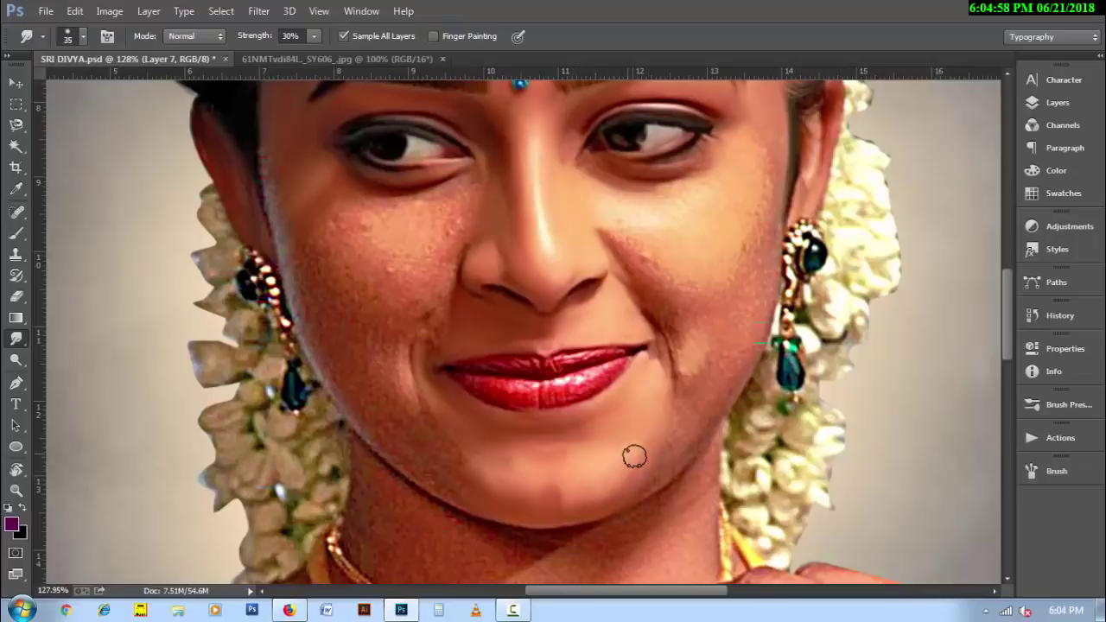
key(bracketleft)
key(bracketleft)
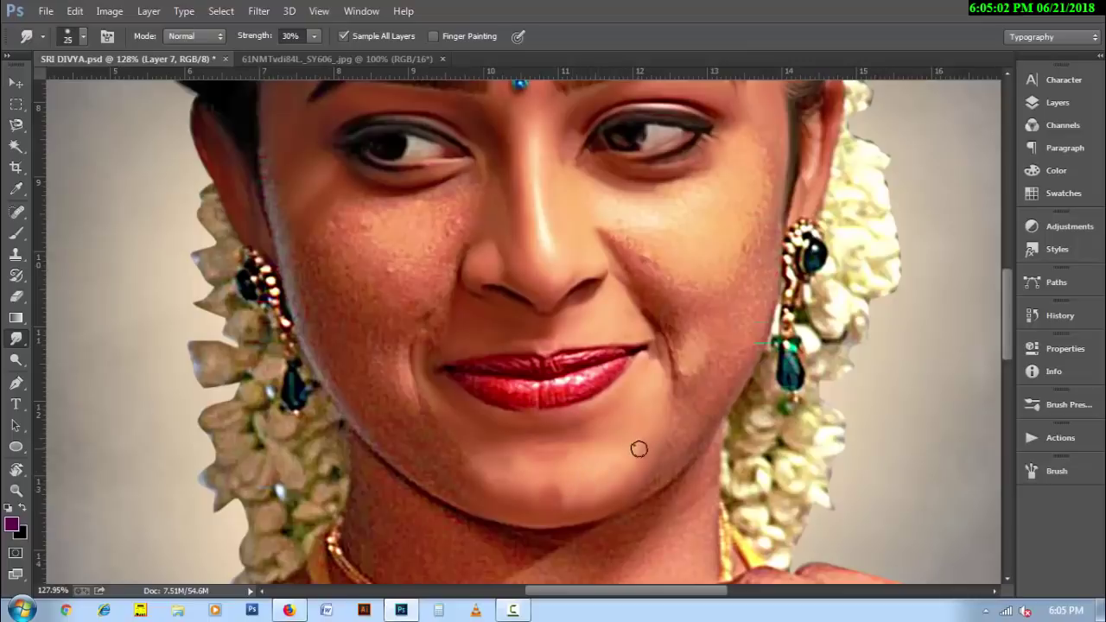
- Soften the dark smile crease, then smooth the chin shading at 50% strength with a 45 px brush
drag(677, 387, 677, 350)
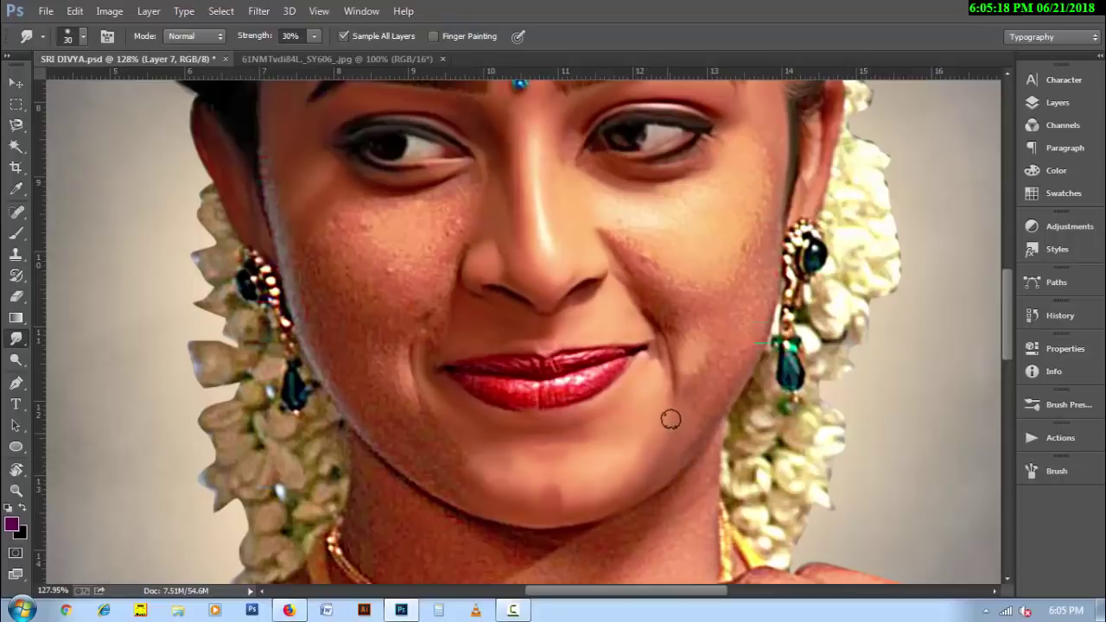
key(5)
key(bracketright)
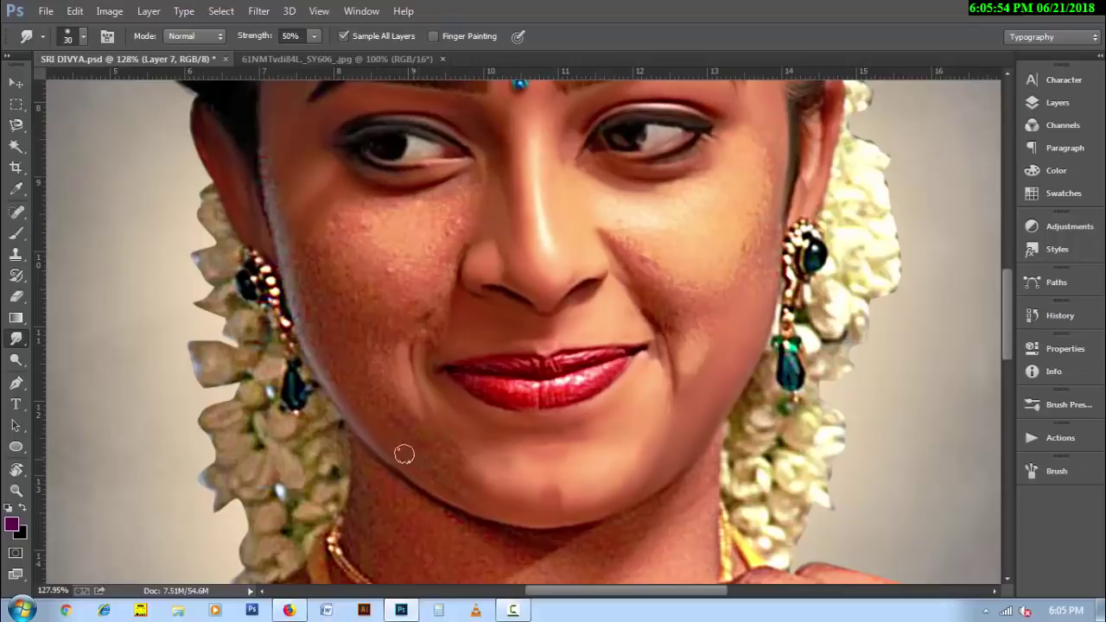
key(bracketright)
key(bracketright)
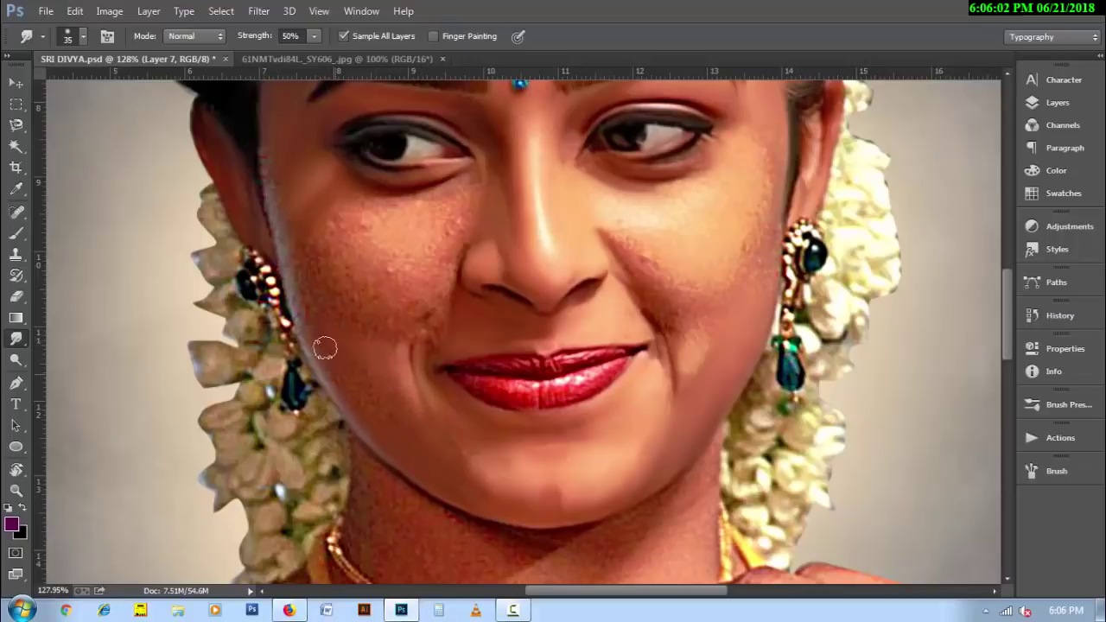
key(bracketright)
key(bracketleft)
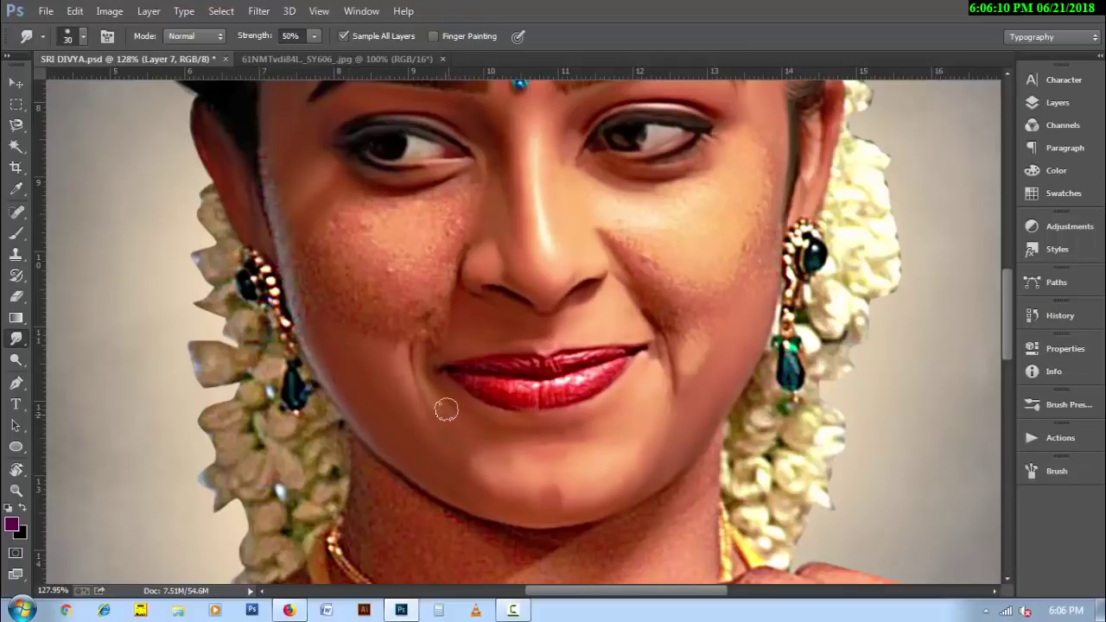
key(bracketright)
drag(469, 449, 522, 463)
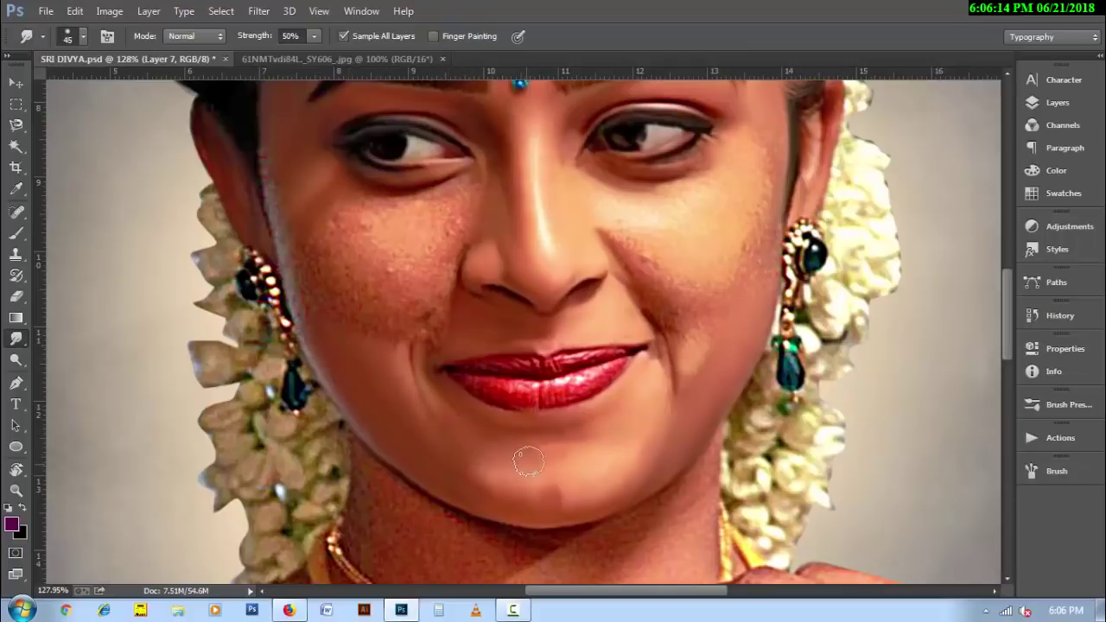
- Lower smudge strength to 20% and smooth the chin skin with a 40 px brush
key(2)
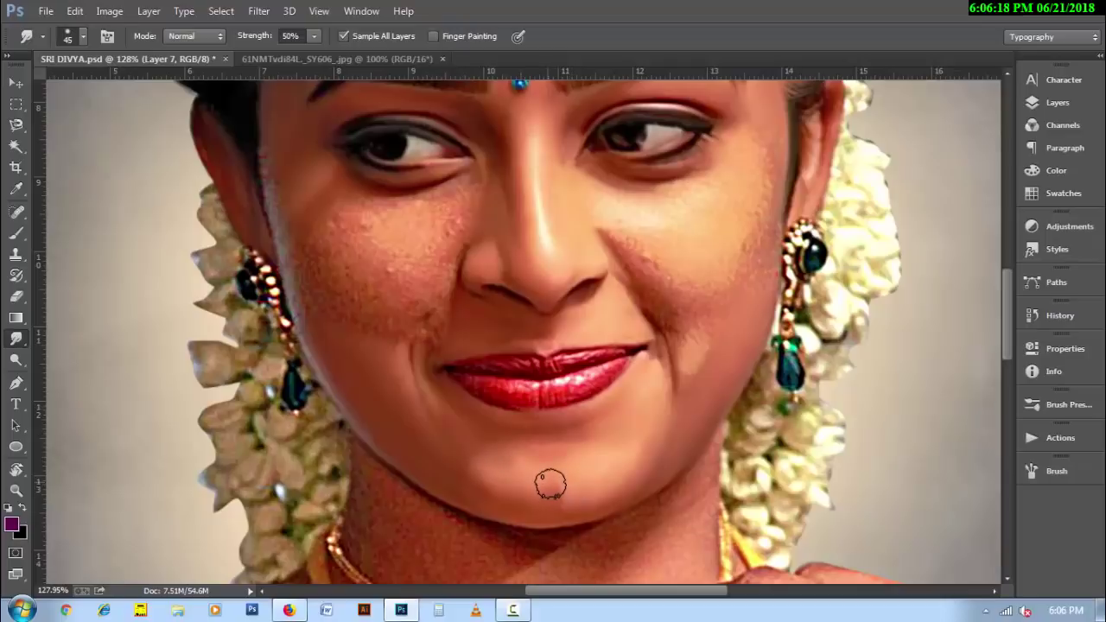
key(bracketleft)
mouse_move(492, 472)
mouse_down()
mouse_move(506, 496)
mouse_move(538, 504)
mouse_move(546, 481)
mouse_move(514, 458)
mouse_move(548, 452)
mouse_move(585, 474)
mouse_move(642, 455)
mouse_move(654, 430)
mouse_up()
key(p)
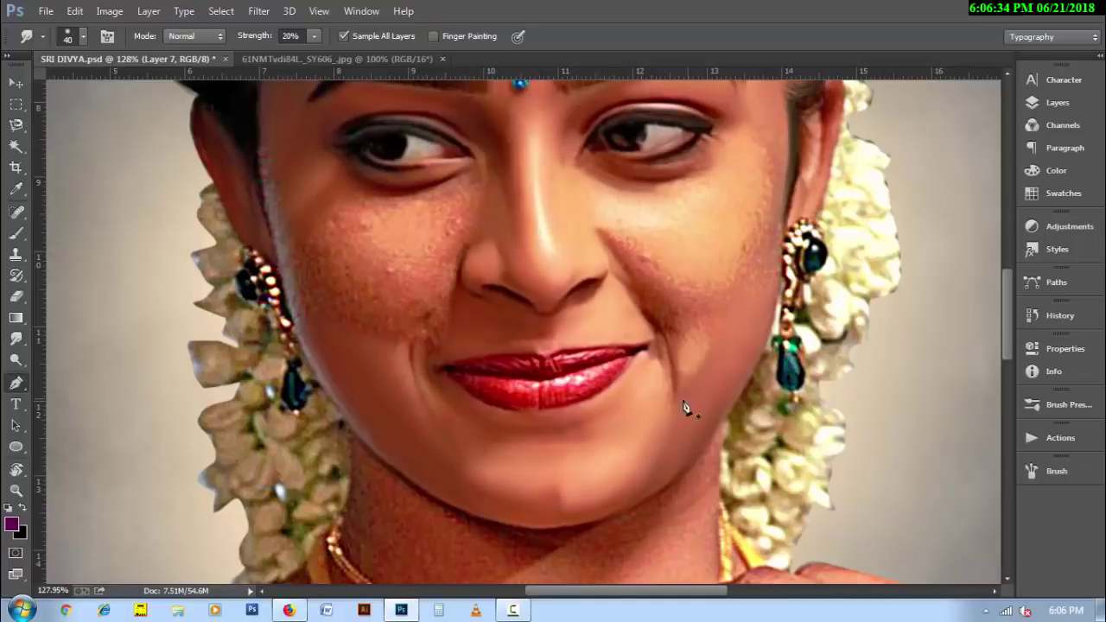
key(r)
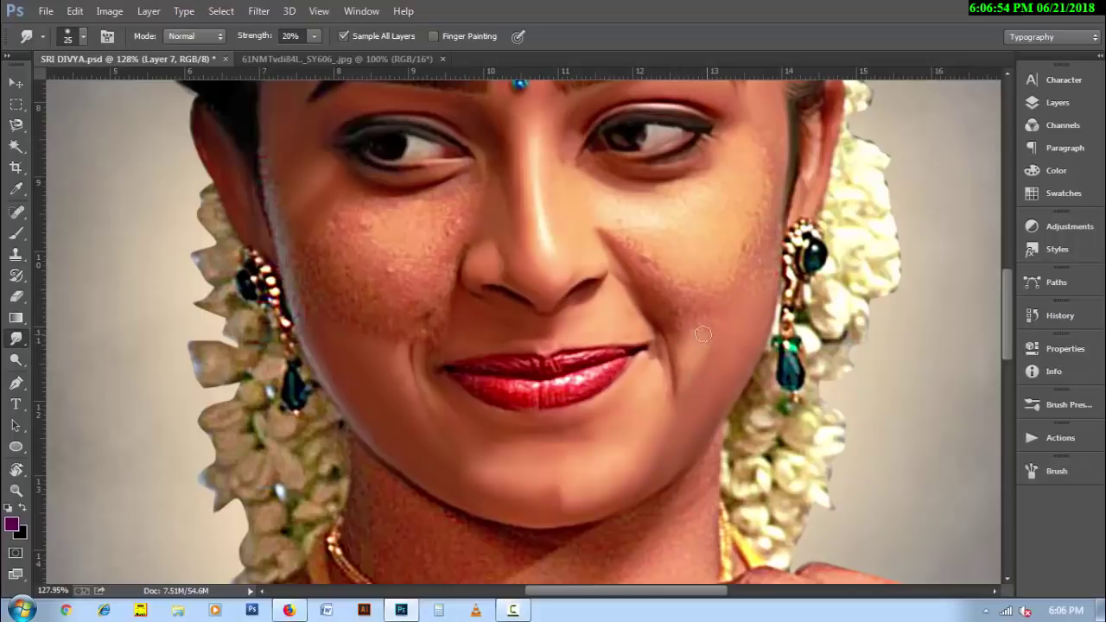
- Blend a soft shadow from beside the nose across the cheek with a 30 px brush
key(bracketright)
key(bracketleft)
key(bracketright)
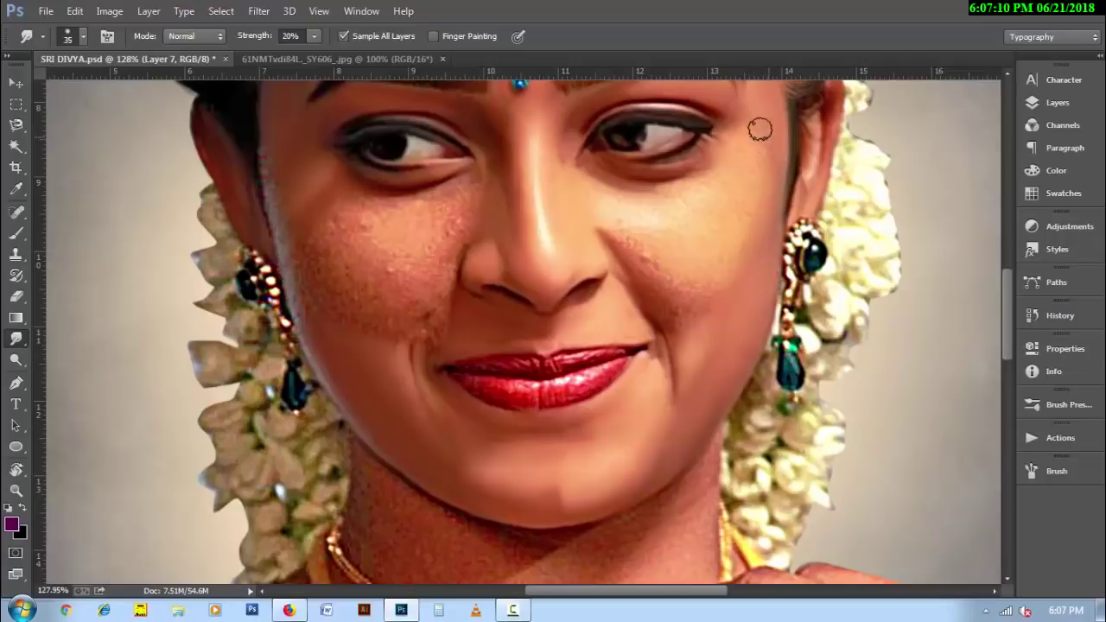
key(bracketleft)
mouse_move(614, 251)
mouse_down()
mouse_move(686, 292)
mouse_move(655, 289)
mouse_move(678, 323)
mouse_move(708, 319)
mouse_move(699, 311)
mouse_move(709, 302)
mouse_move(642, 275)
mouse_up()
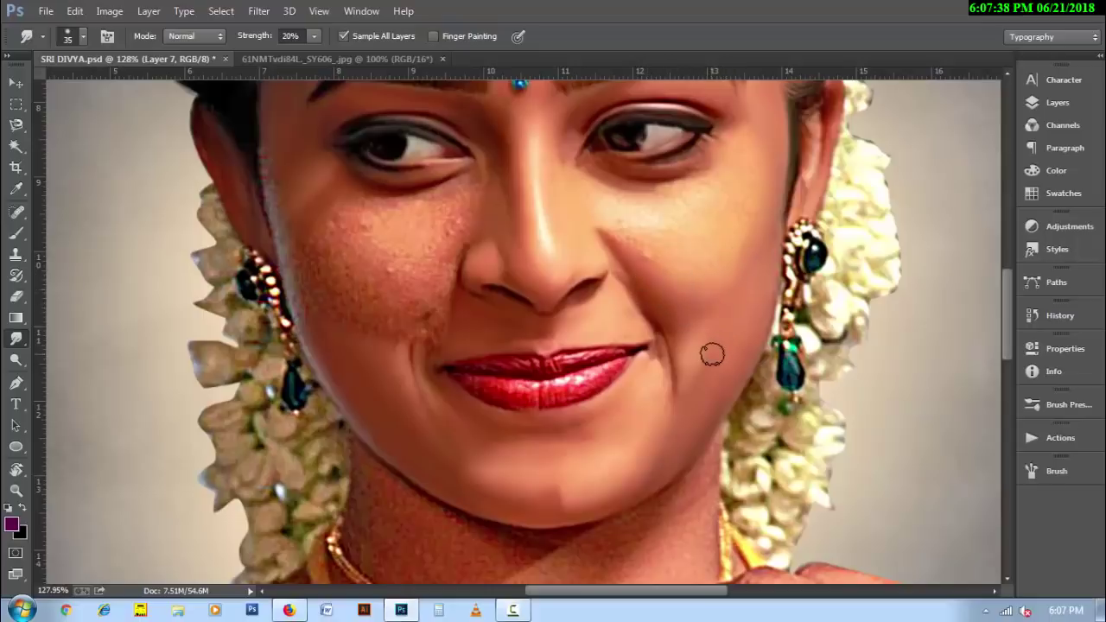
scroll(644, 350, up, 1)
- Set smudge strength to 25% and smooth the right cheek and the left cheek near the earring, using 30-45 px brushes
key(bracketleft)
key(bracketleft)
key(bracketleft)
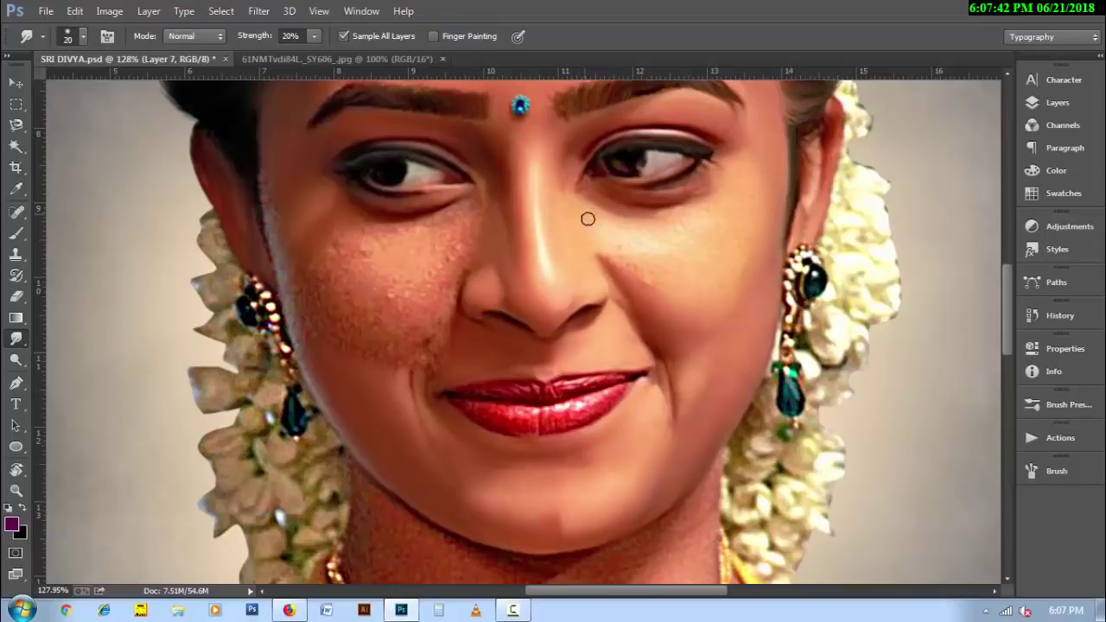
key(bracketright)
key(bracketright)
key(bracketright)
key(bracketleft)
key(bracketright)
key(2)
key(5)
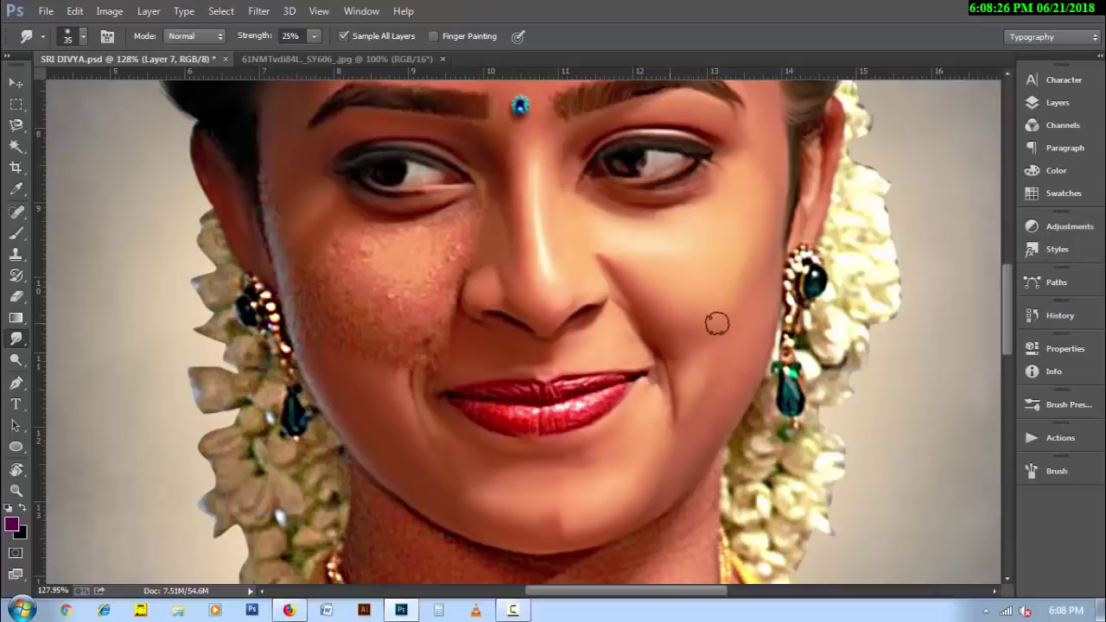
key(bracketright)
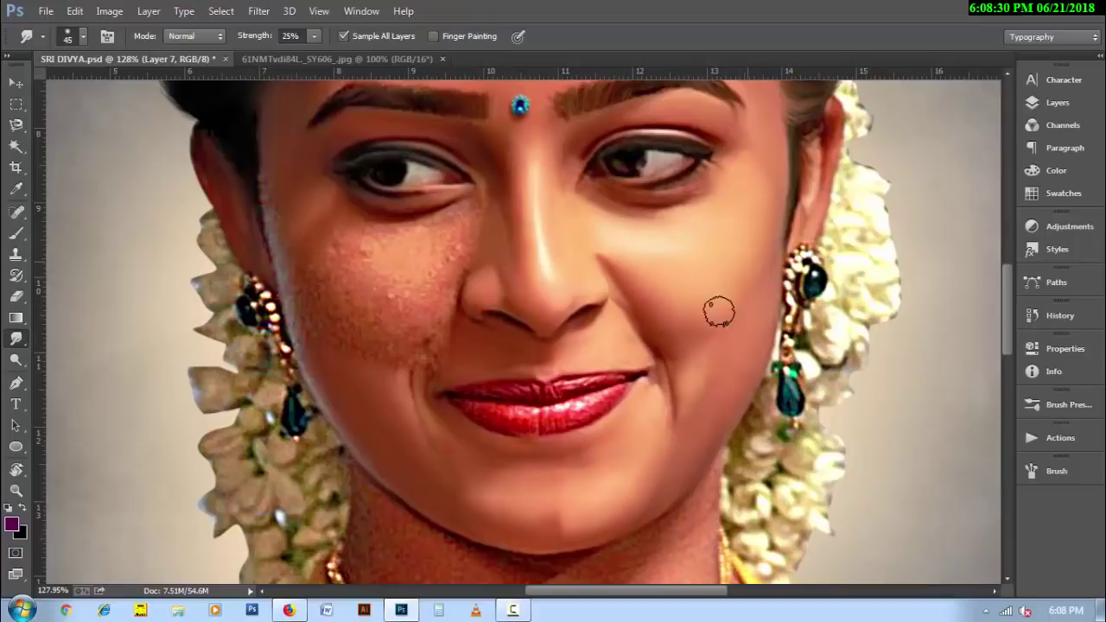
key(bracketleft)
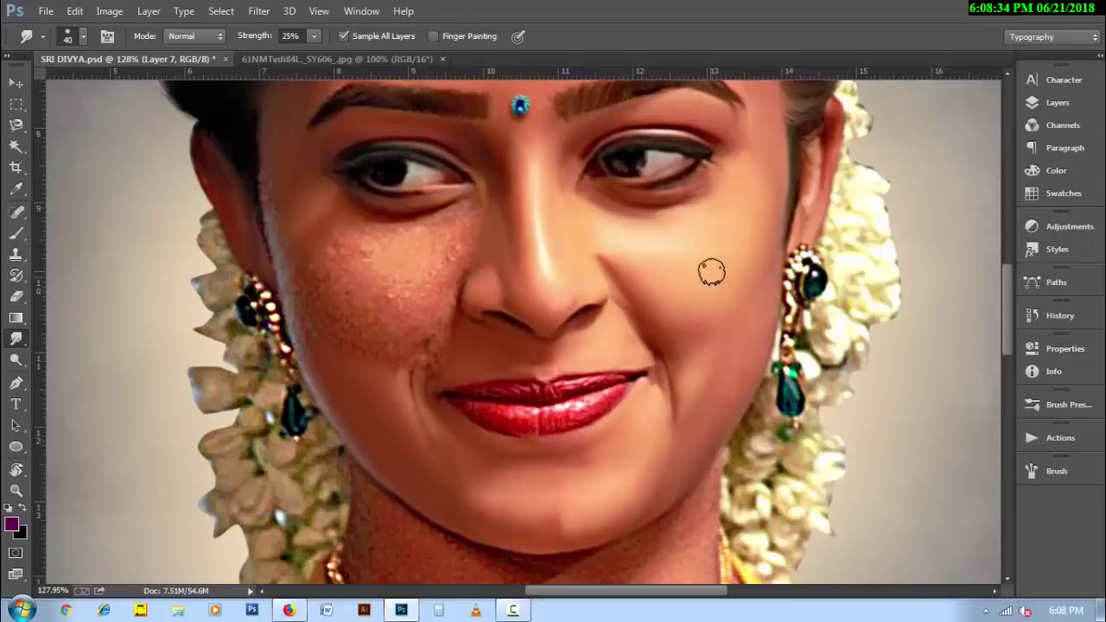
key(bracketleft)
key(bracketleft)
key(bracketleft)
key(bracketright)
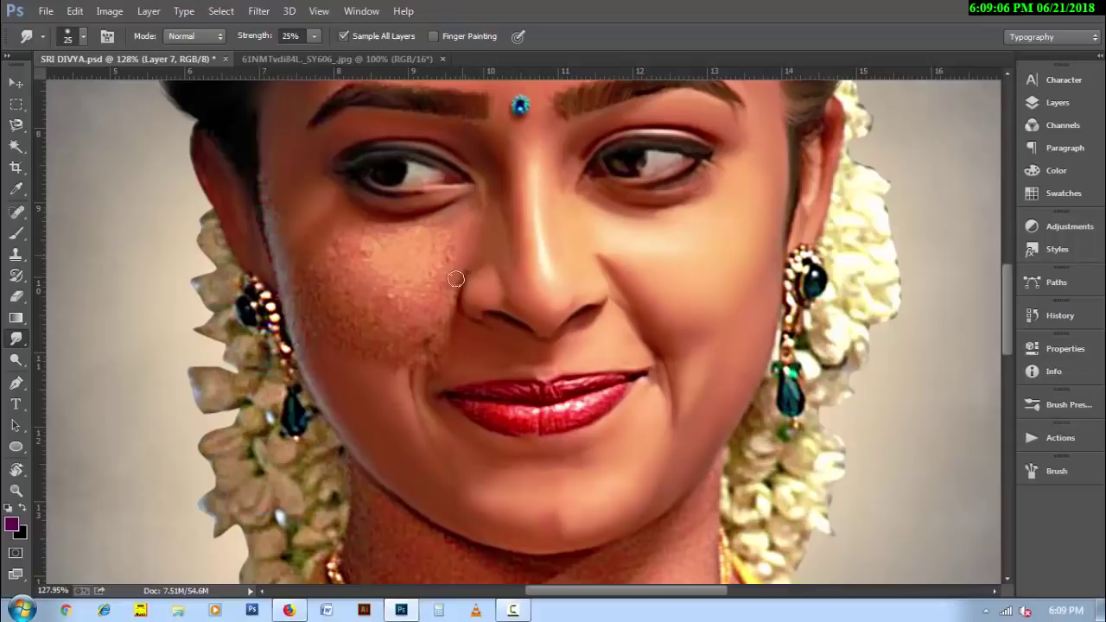
key(bracketright)
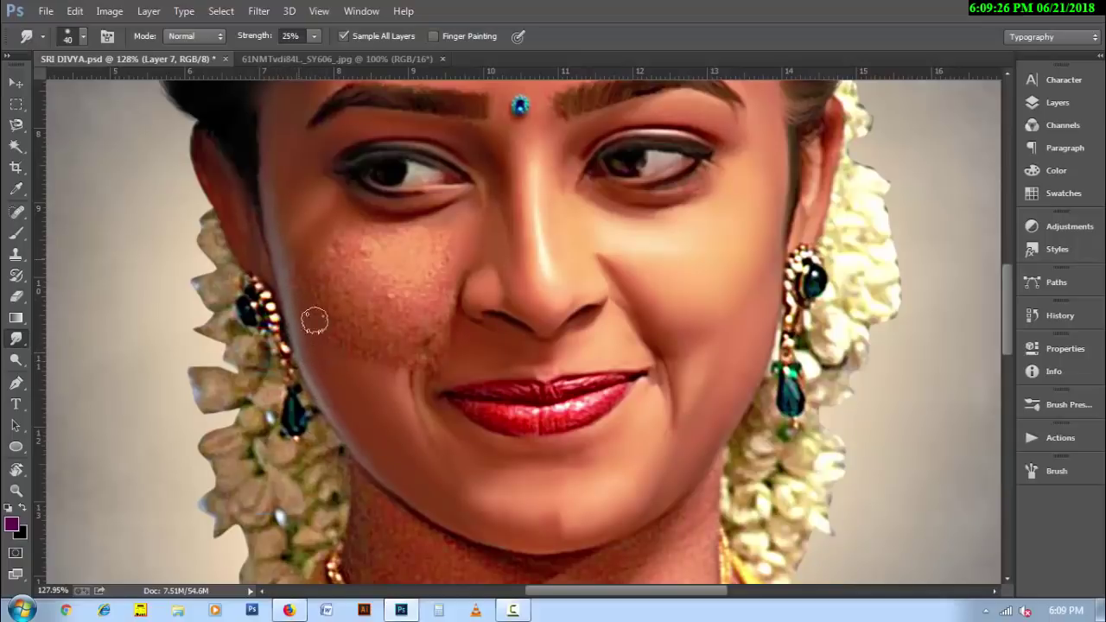
key(bracketright)
key(bracketright)
key(bracketright)
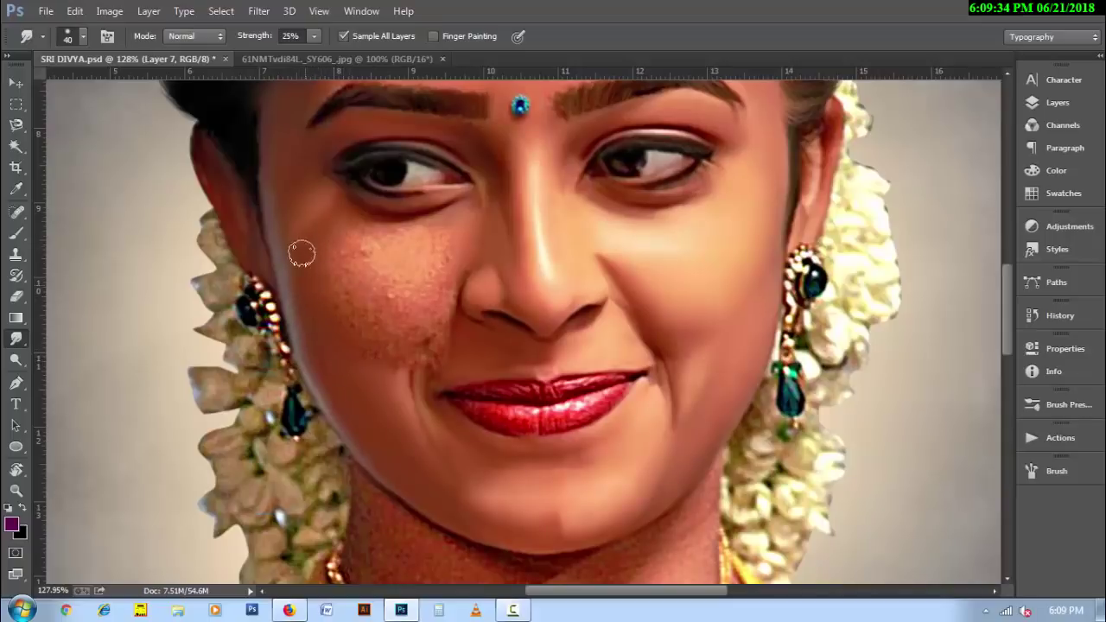
- Smooth the left cheek between eye and smile line, near the nose and upper lip, with a ~25-30 px brush
key(bracketleft)
key(bracketright)
key(bracketleft)
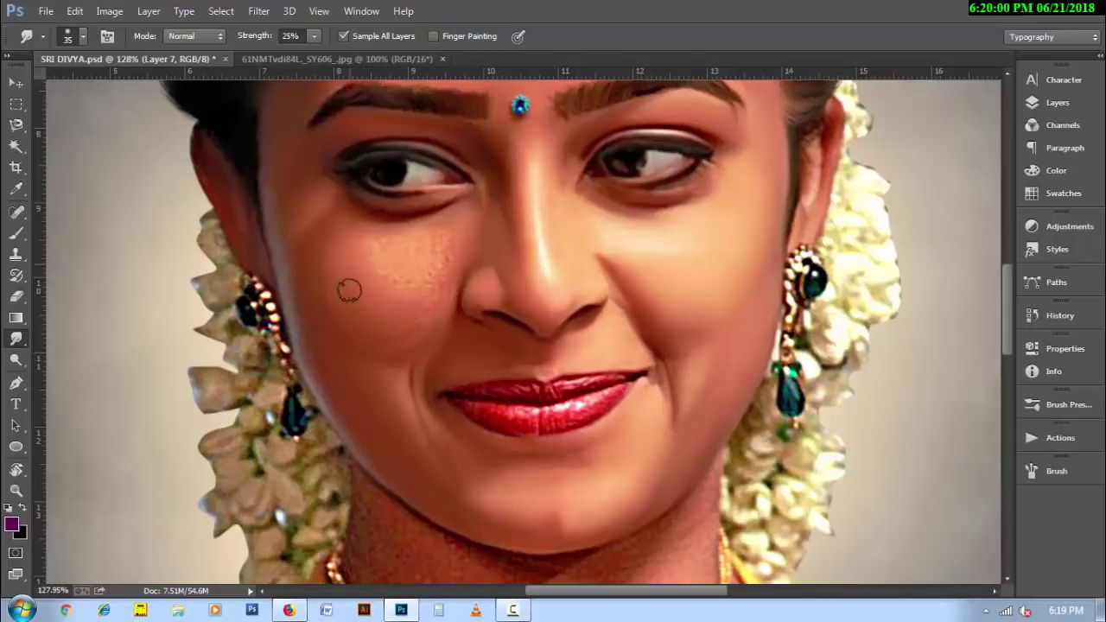
key(bracketleft)
key(bracketright)
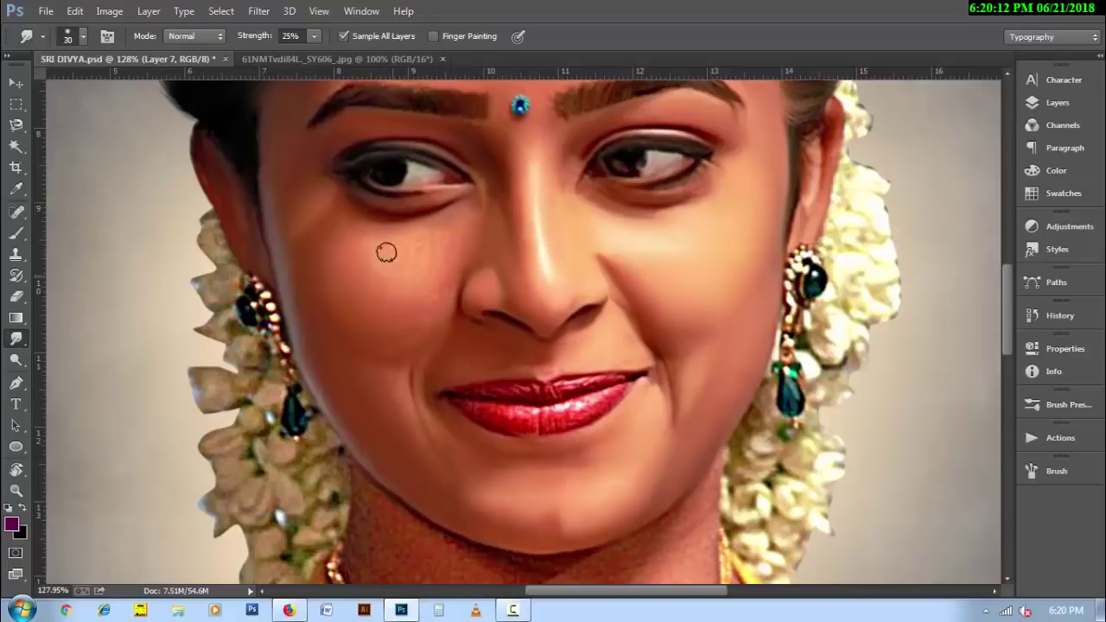
key(bracketleft)
key(bracketright)
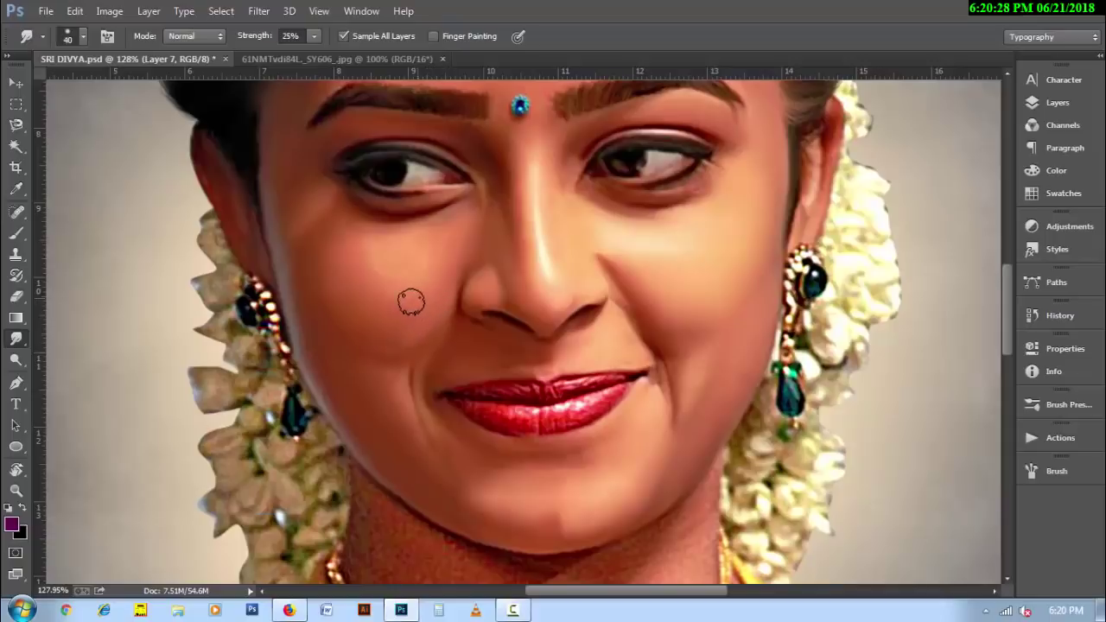
key(bracketleft)
key(bracketleft)
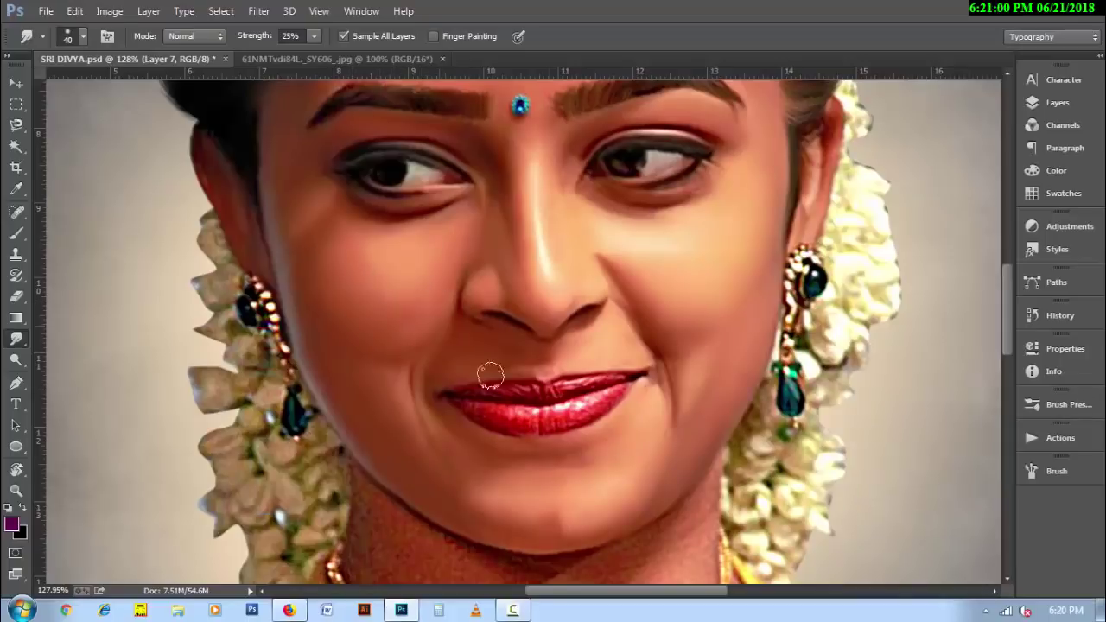
- At 100% zoom, keep smudging the cheeks, chin and jawline, varying the brush size
key(bracketright)
scroll(549, 411, down, 1)
key(bracketright)
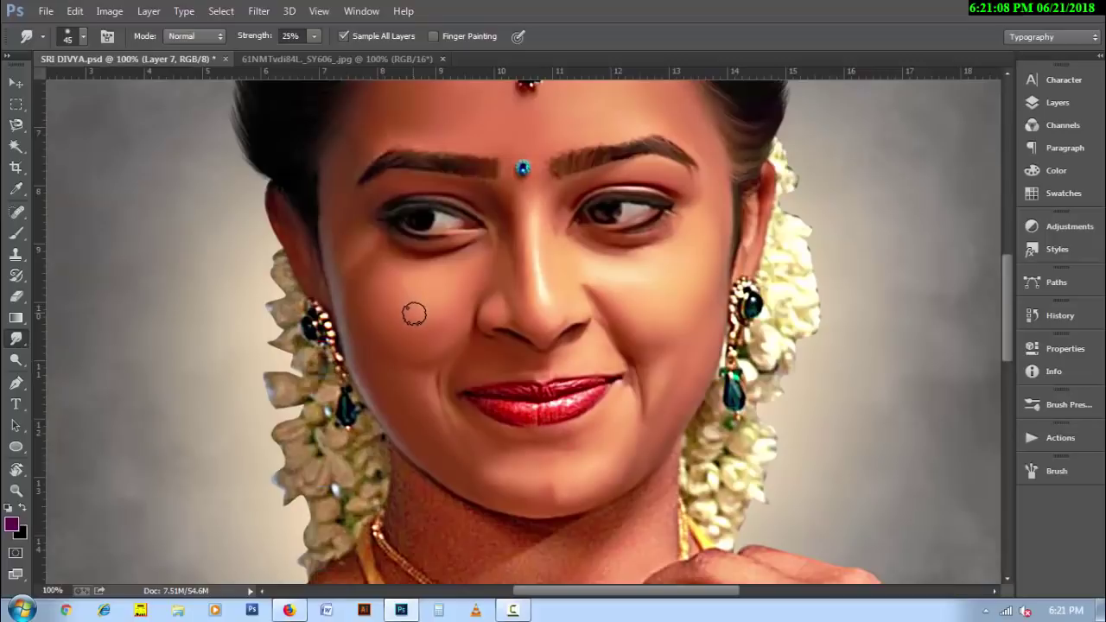
key(bracketleft)
key(bracketleft)
key(bracketright)
key(bracketleft)
key(bracketright)
key(bracketright)
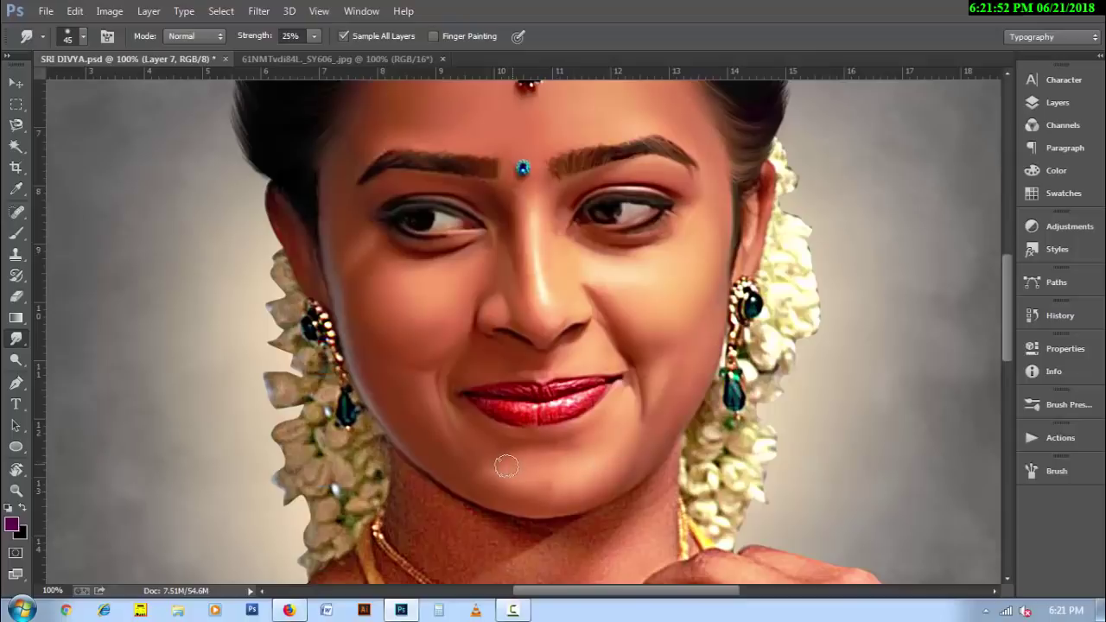
key(bracketleft)
key(bracketleft)
key(bracketleft)
key(bracketleft)
- Pan down to the neck, raise smudge strength to 30%, and smooth the neck skin below the chin
drag(546, 568, 537, 500)
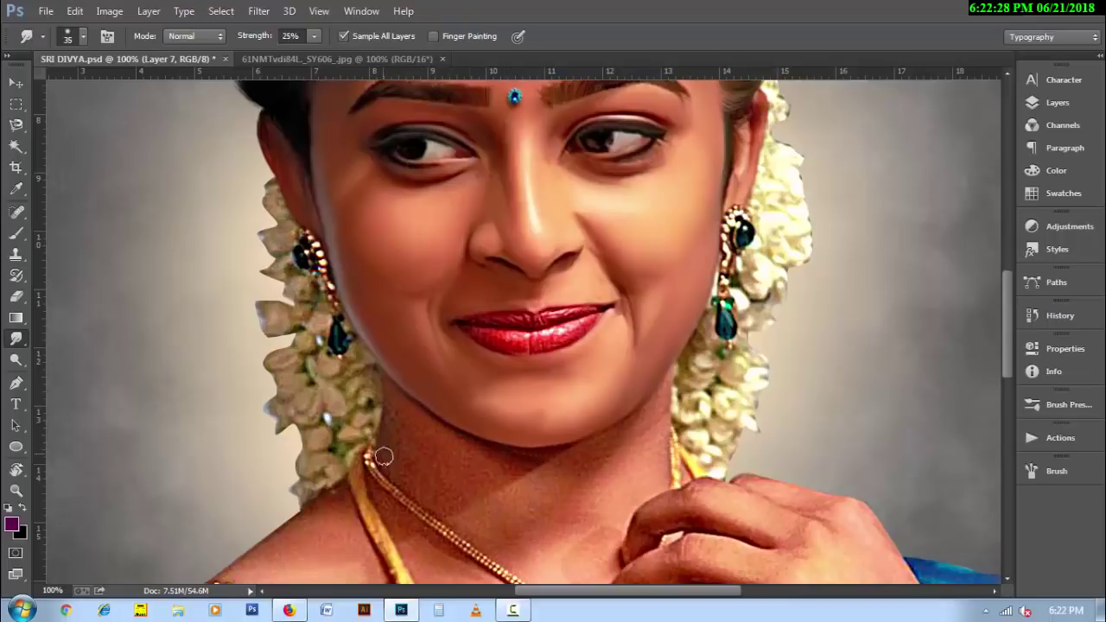
drag(384, 439, 389, 446)
key(bracketright)
key(3)
key(bracketleft)
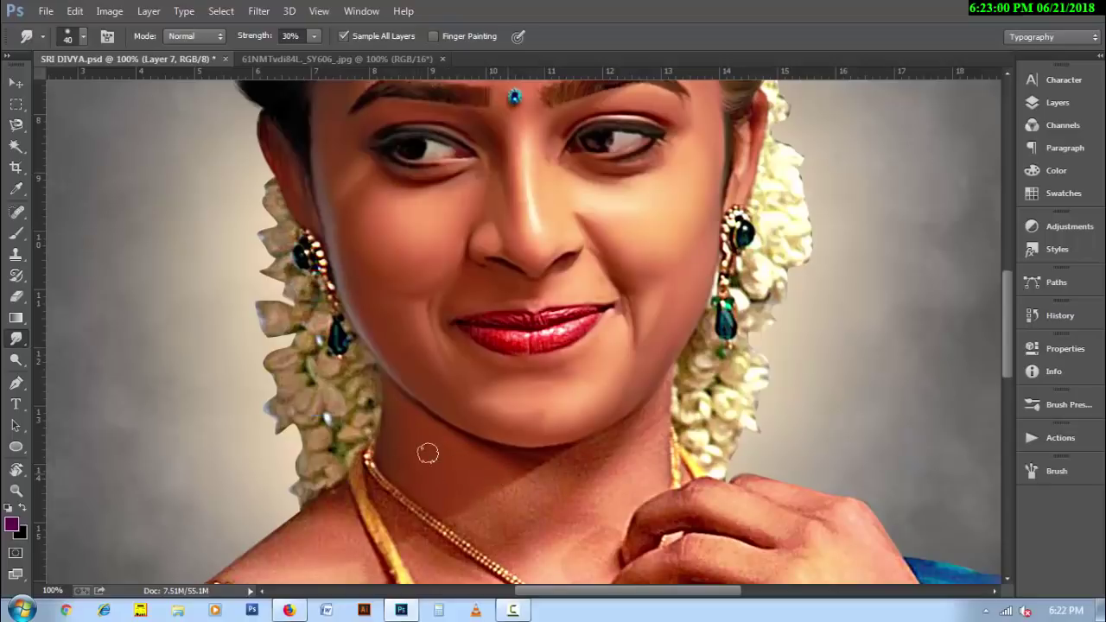
key(bracketleft)
key(bracketleft)
key(bracketright)
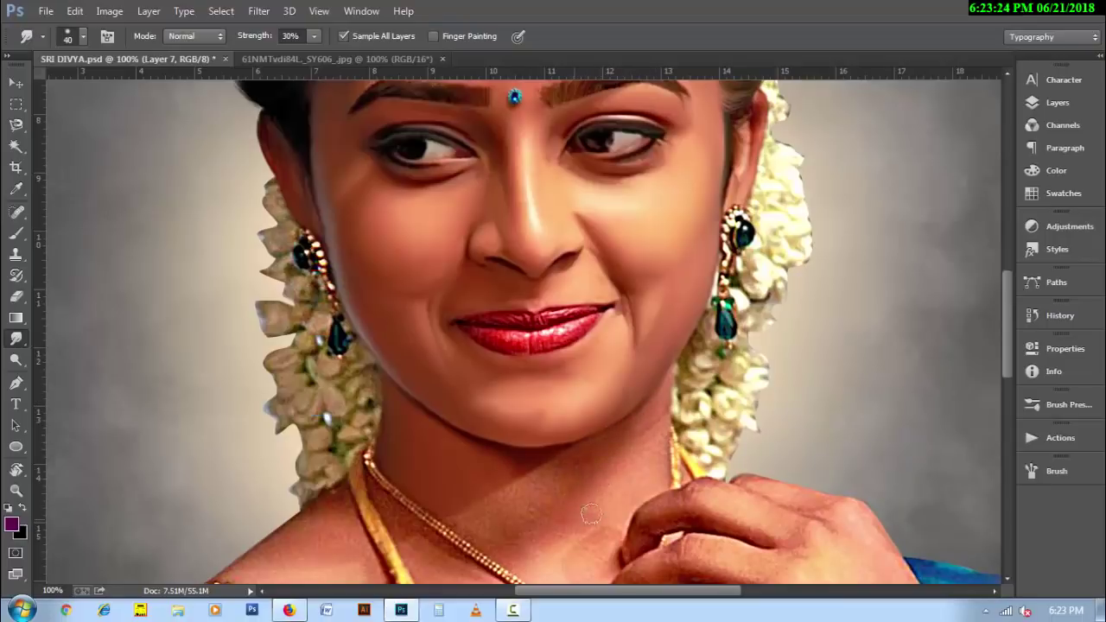
key(bracketright)
drag(592, 511, 658, 469)
key(bracketleft)
key(bracketleft)
key(bracketleft)
key(bracketright)
key(bracketright)
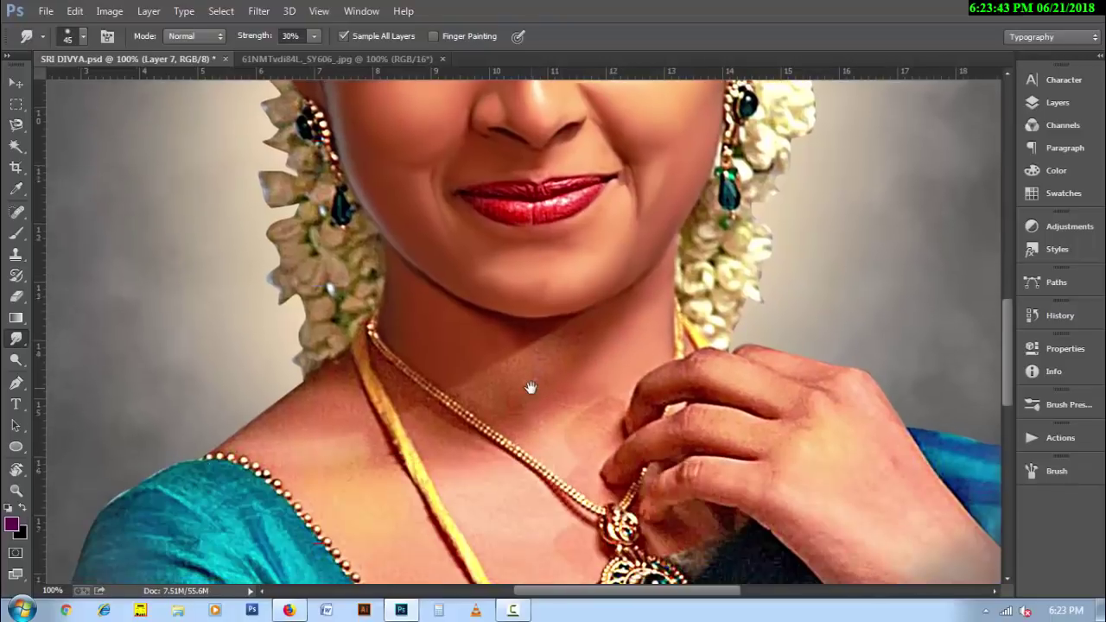
- Zoom in on the necklace and smooth the grainy collarbone highlight and neck patch
drag(530, 510, 531, 387)
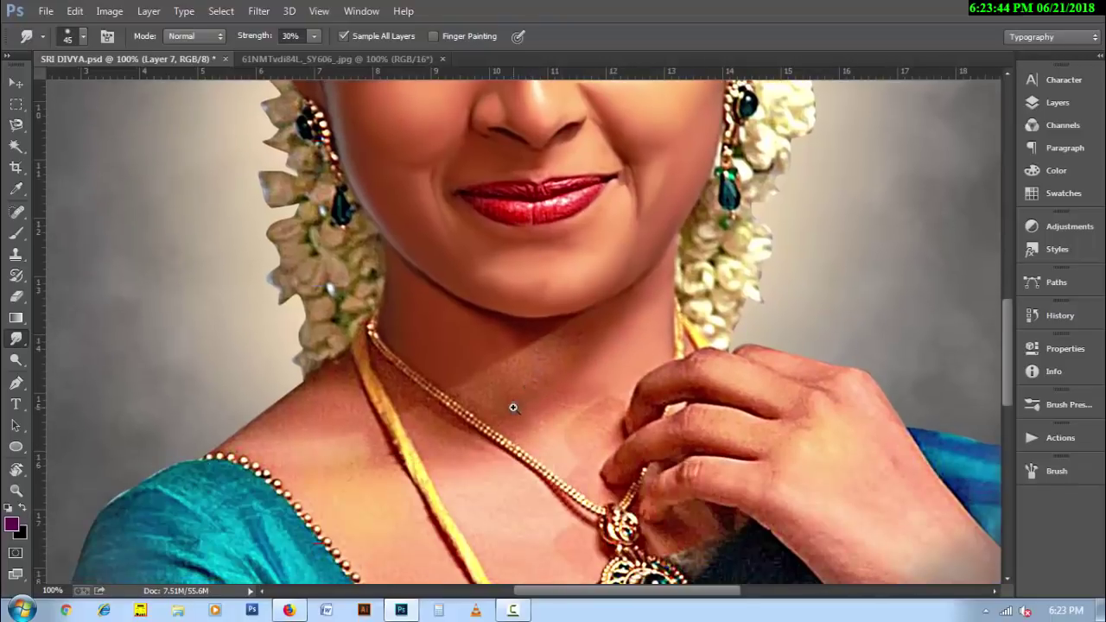
key(ctrl+plus)
key(bracketleft)
key(bracketleft)
key(bracketleft)
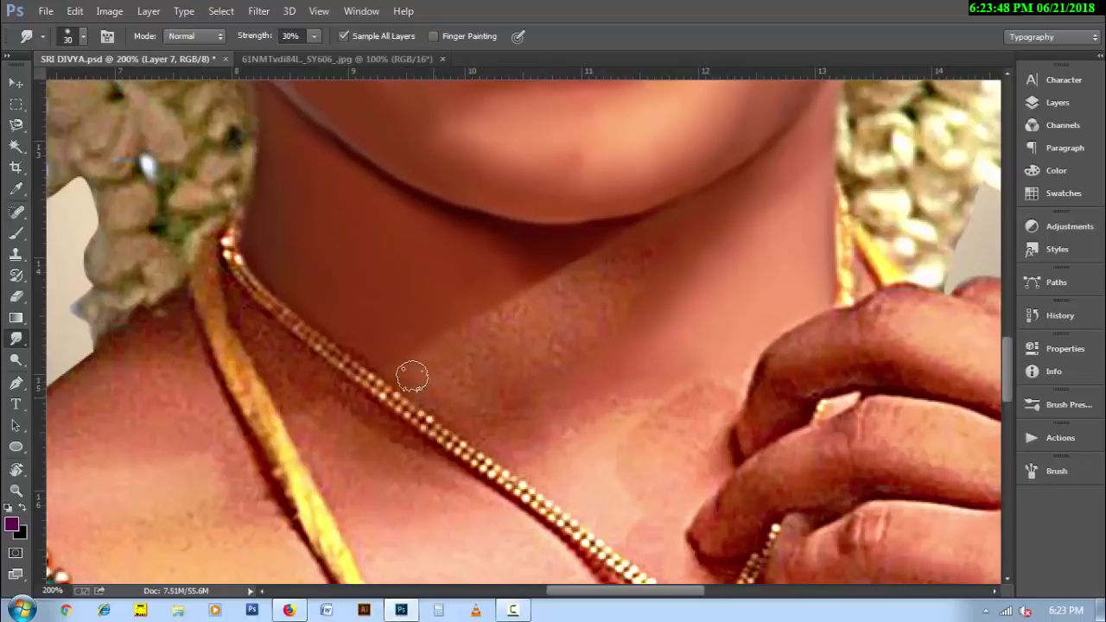
key(bracketleft)
scroll(585, 472, down, 2)
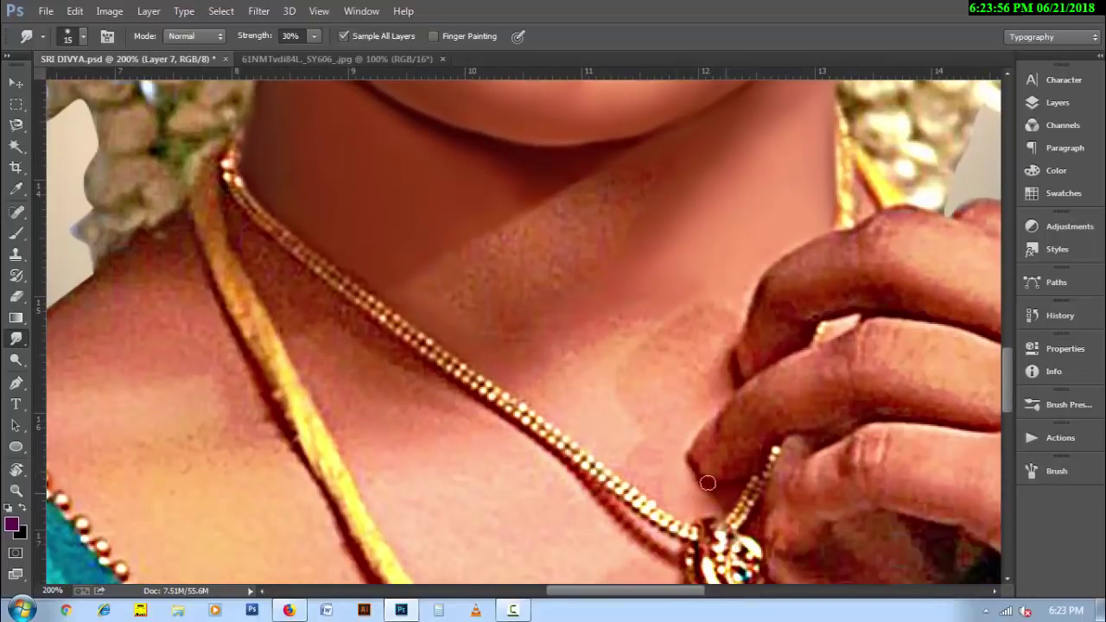
key(bracketright)
key(bracketright)
key(bracketright)
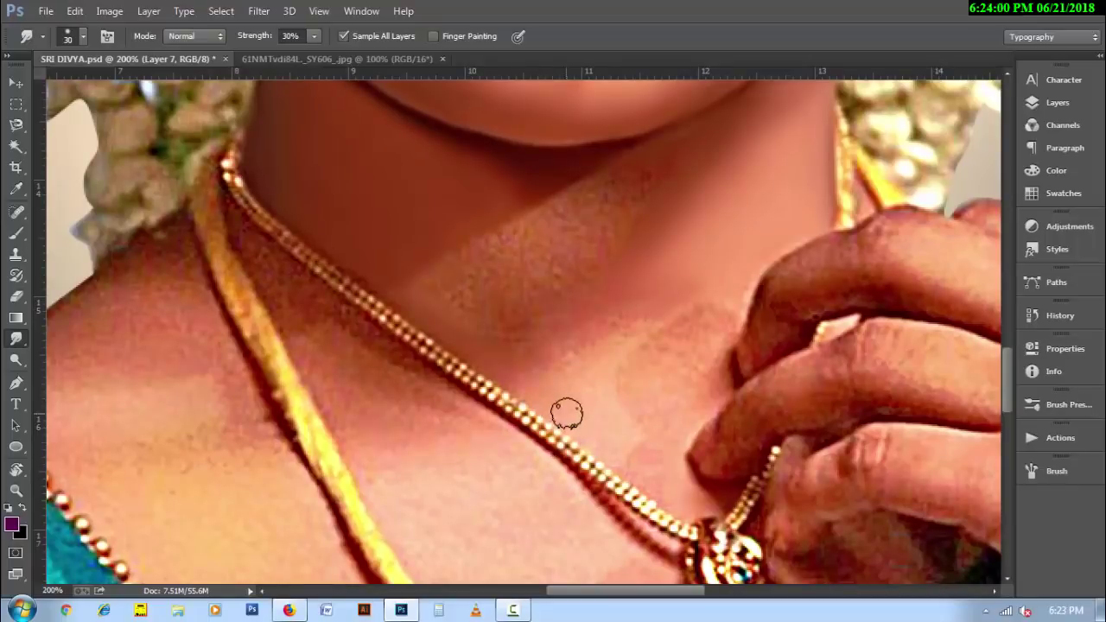
key(bracketright)
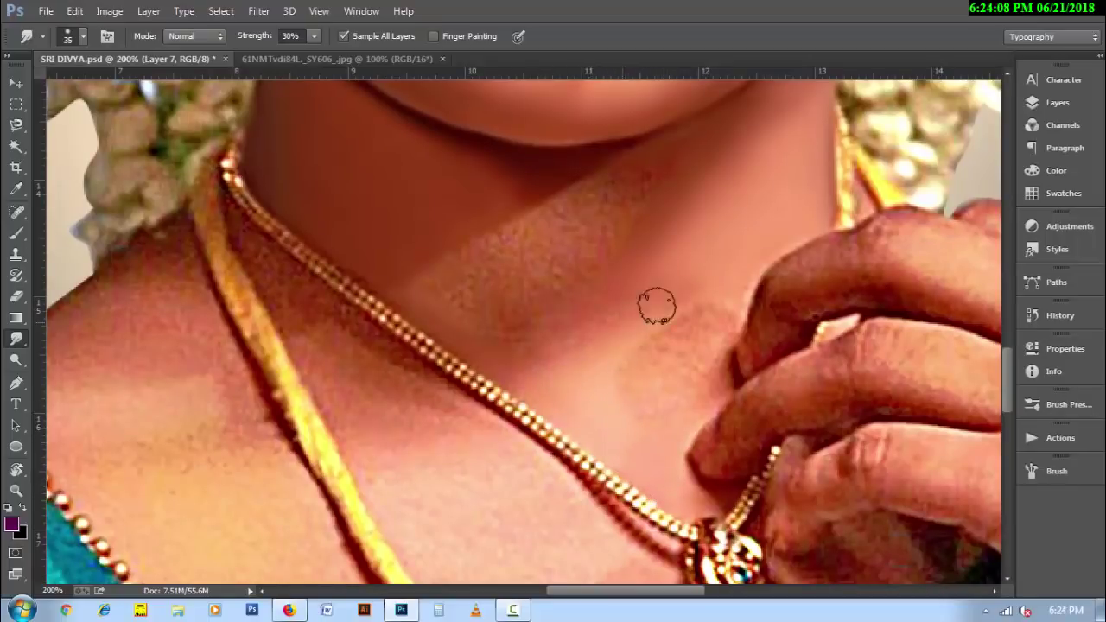
key(bracketright)
key(bracketright)
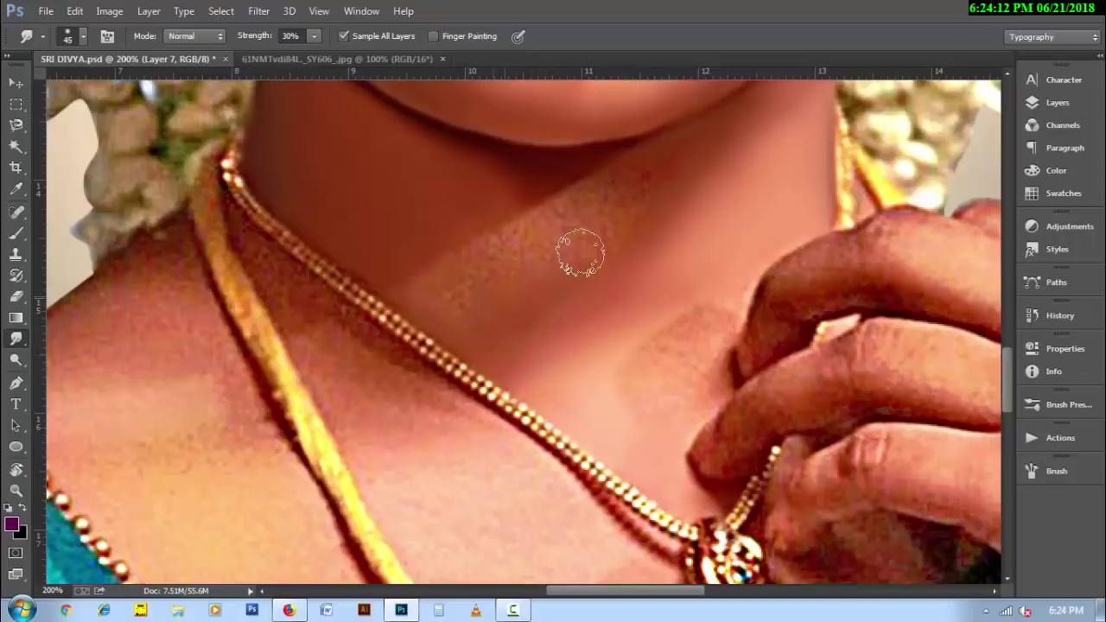
mouse_move(580, 252)
mouse_down()
mouse_move(544, 237)
mouse_move(469, 267)
mouse_move(435, 296)
mouse_move(555, 225)
mouse_up()
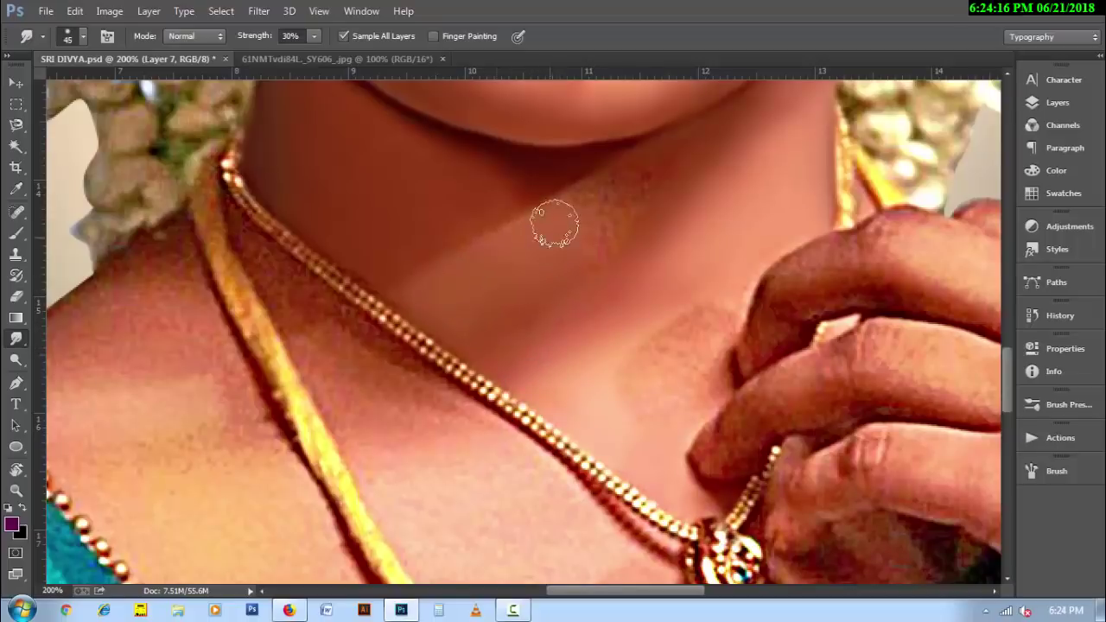
key(bracketleft)
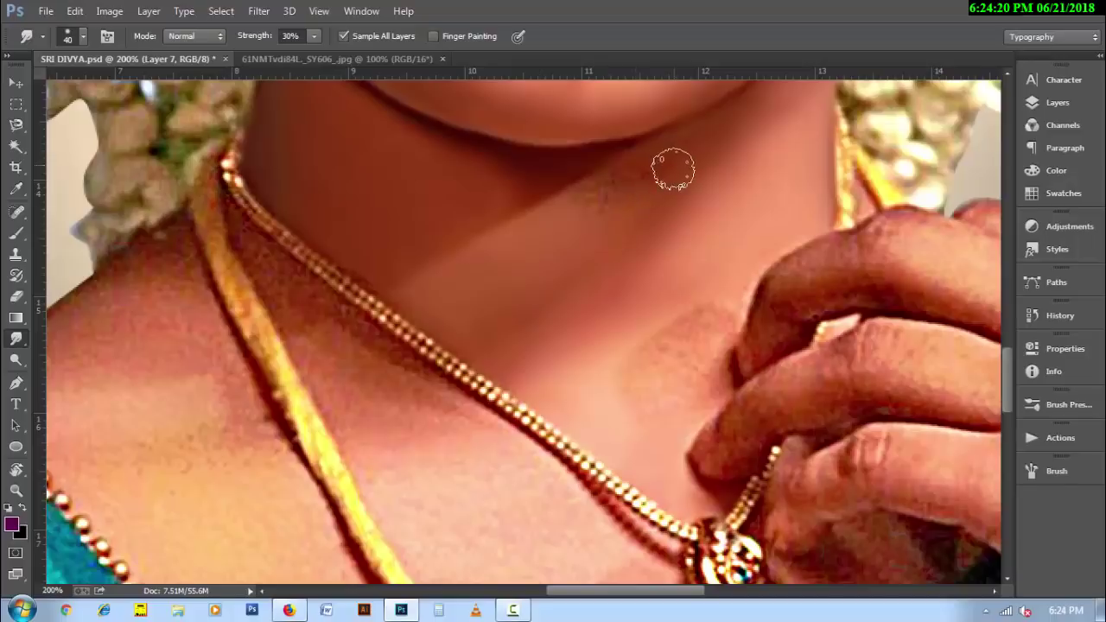
mouse_move(673, 169)
mouse_down()
mouse_move(511, 248)
mouse_move(570, 244)
mouse_move(628, 179)
mouse_up()
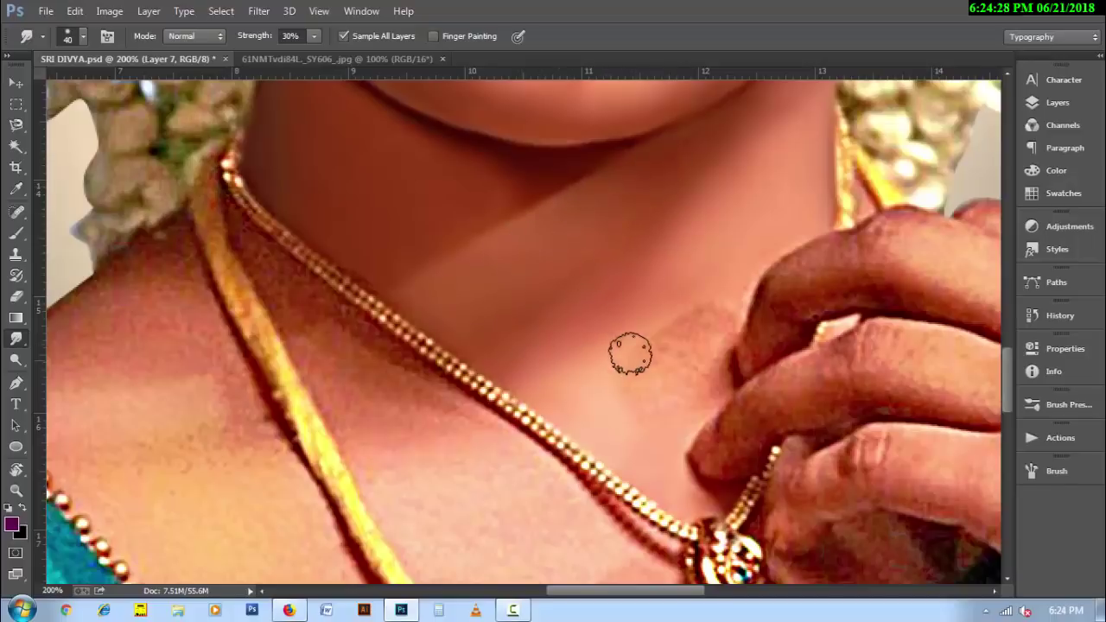
- Smooth the chest skin near the fingers, fine-tuning the smudge brush size
key(bracketleft)
key(bracketleft)
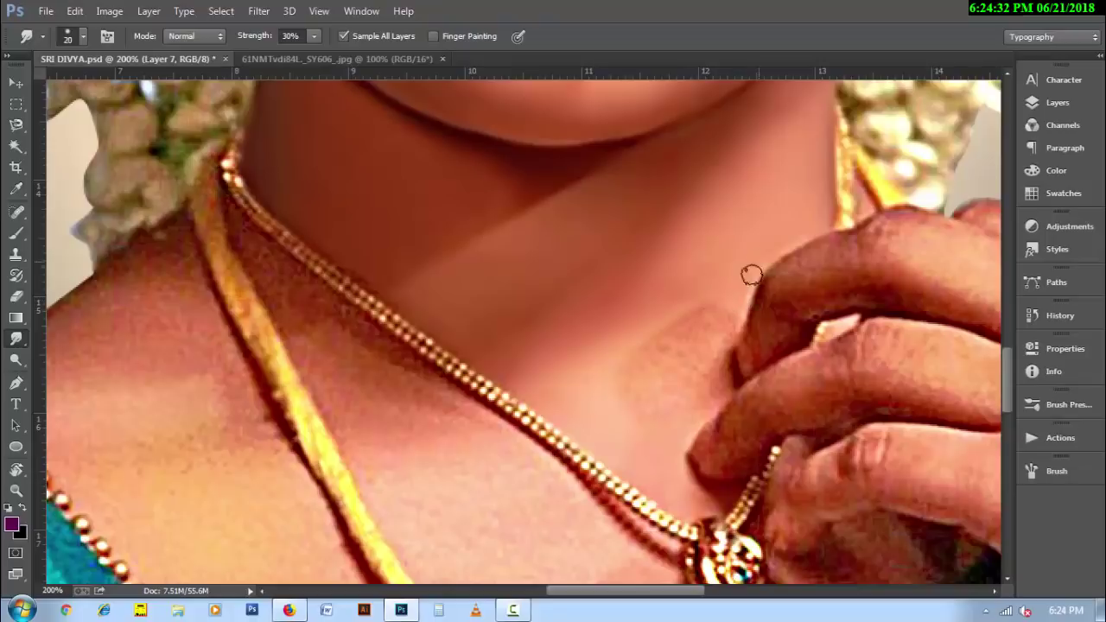
key(bracketright)
key(bracketleft)
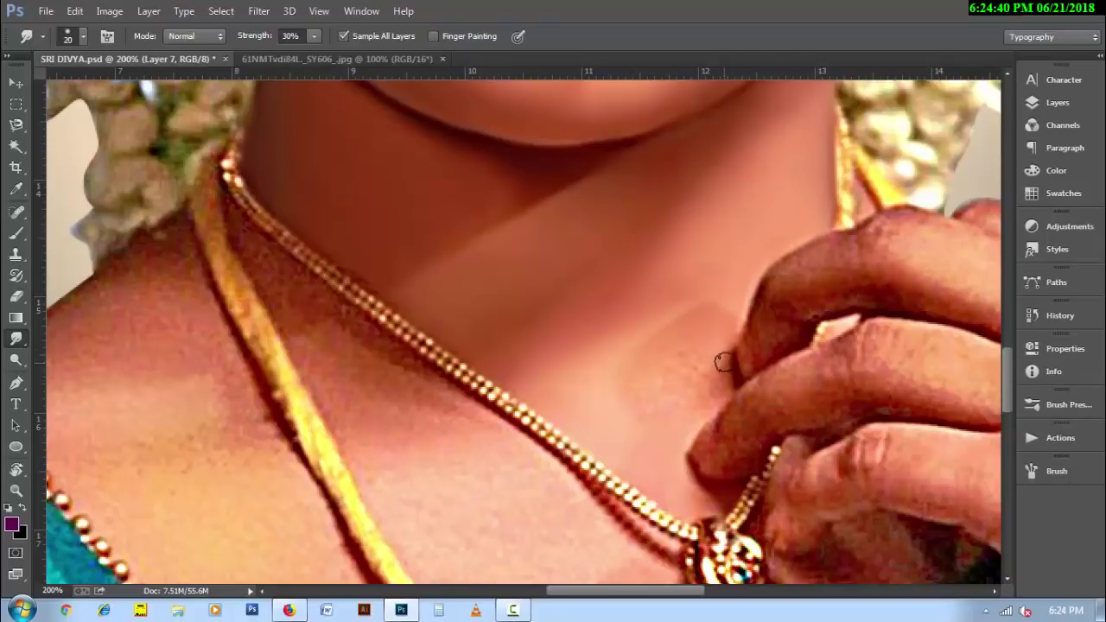
key(bracketright)
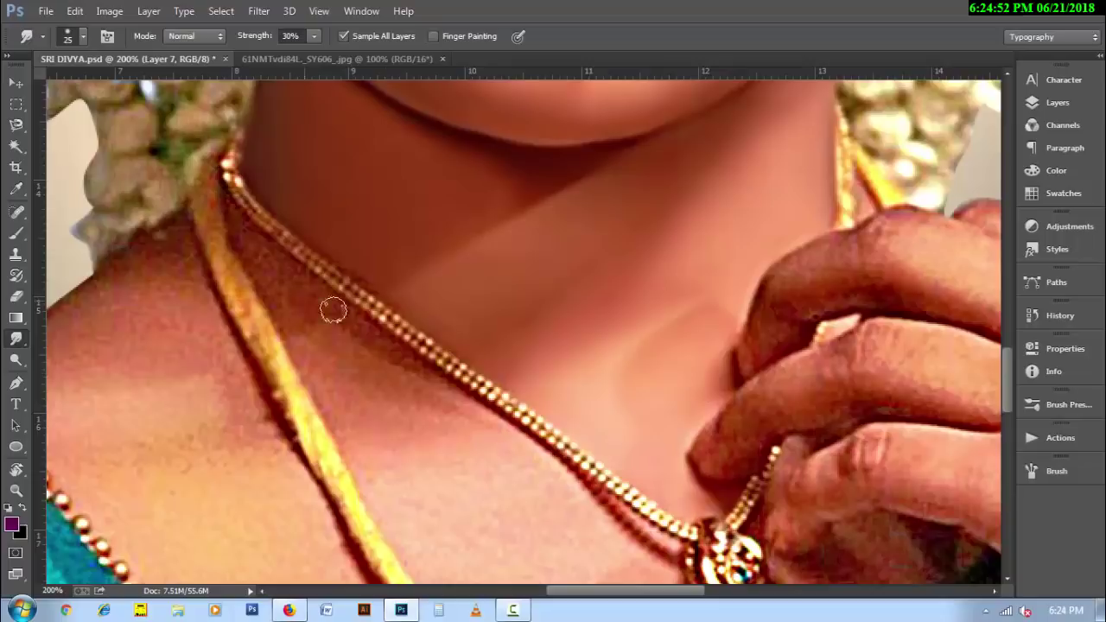
drag(333, 260, 348, 267)
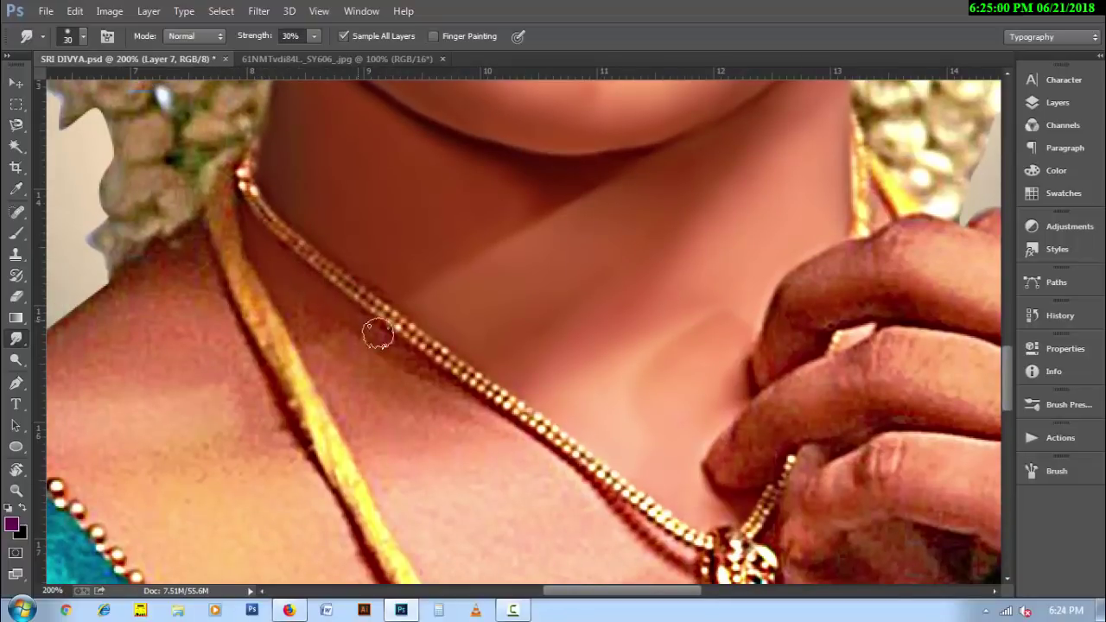
key(bracketright)
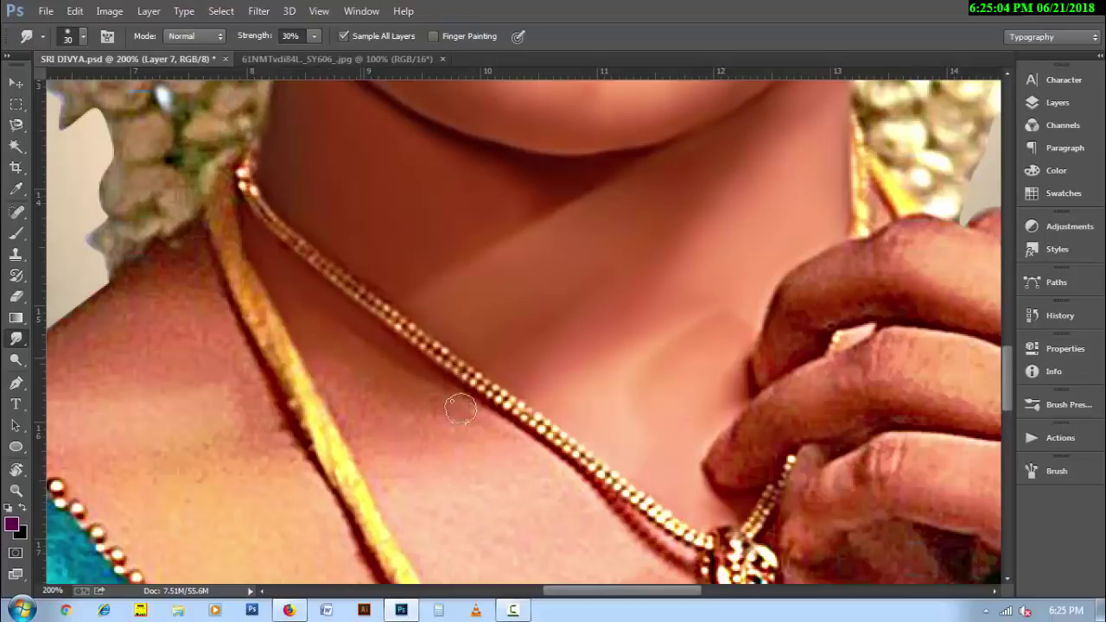
scroll(370, 346, down, 3)
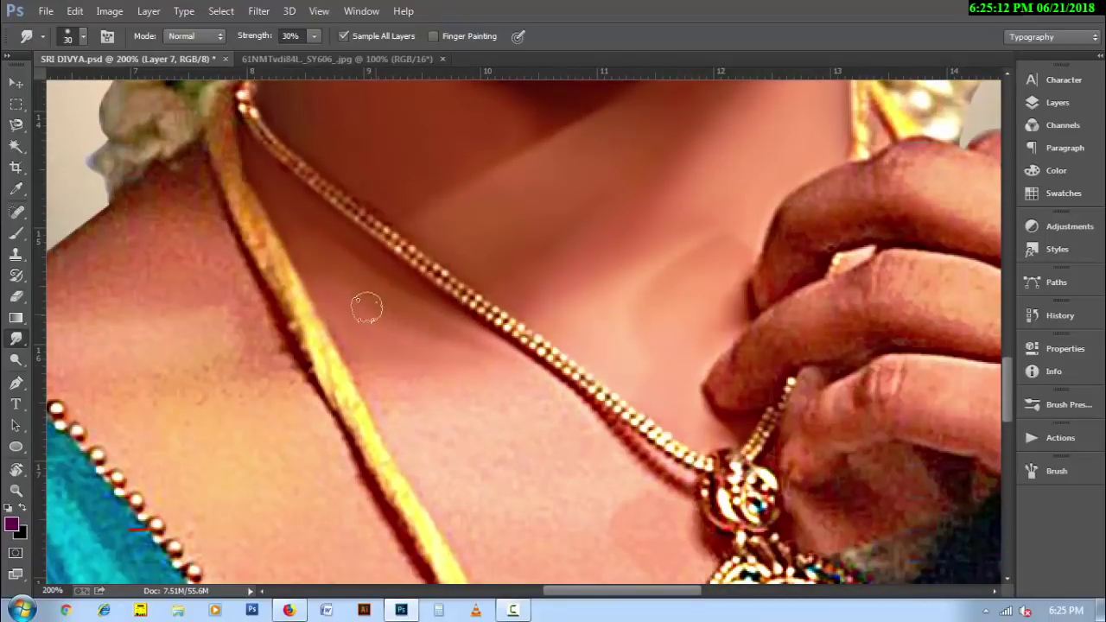
- Smooth the chest skin around the pendant and between the chains, enlarging the brush to 50 px
key(bracketleft)
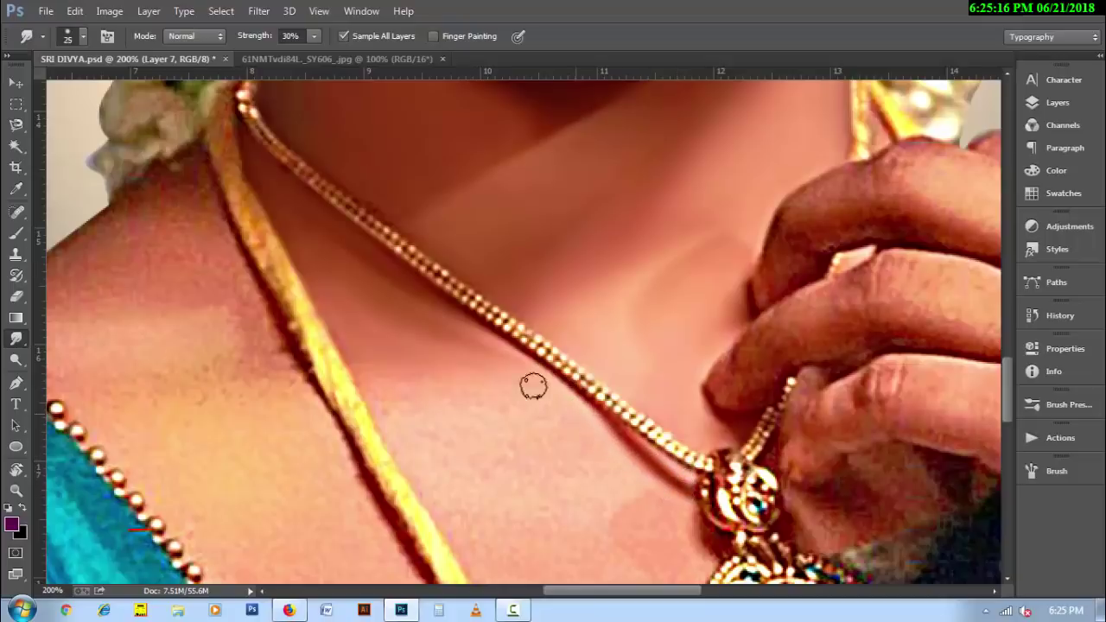
drag(449, 435, 371, 299)
key(bracketright)
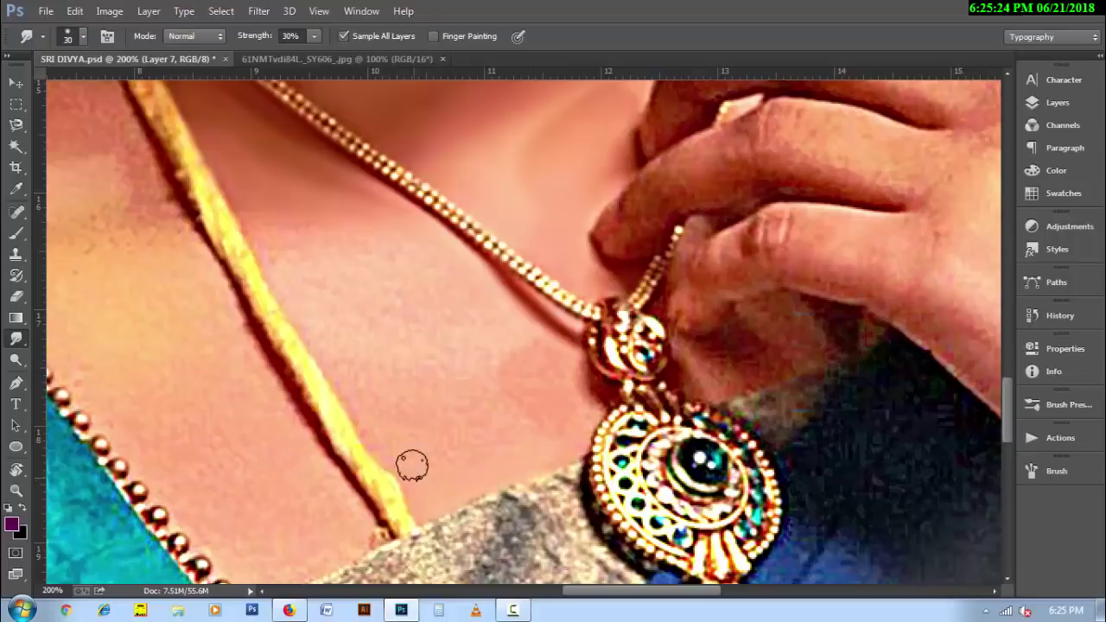
key(bracketright)
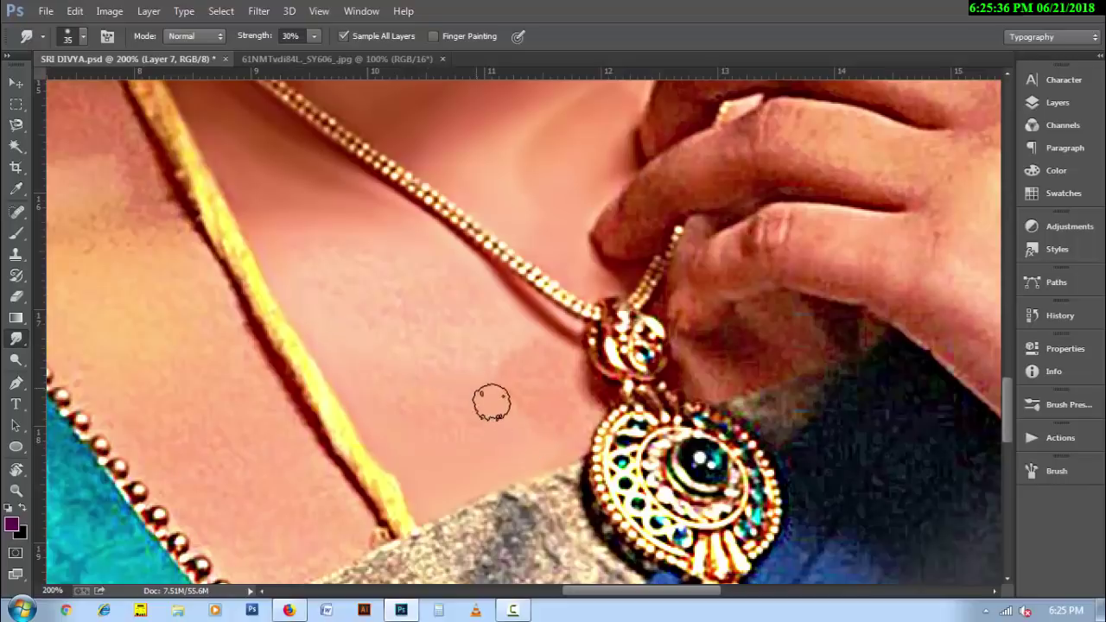
key(bracketleft)
key(bracketleft)
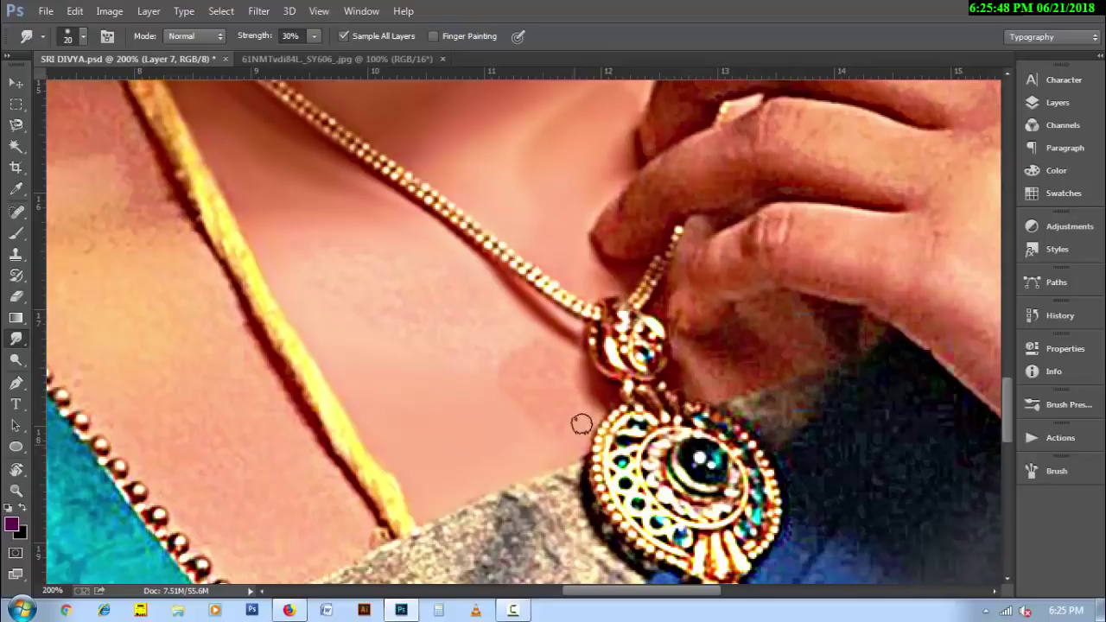
key(bracketright)
key(bracketright)
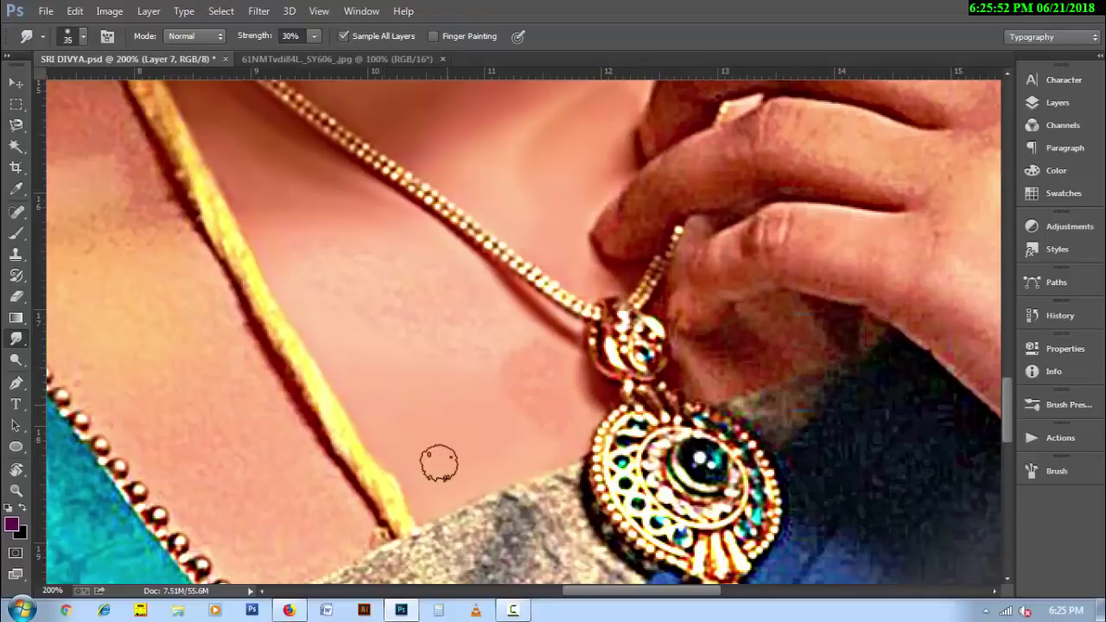
key(bracketleft)
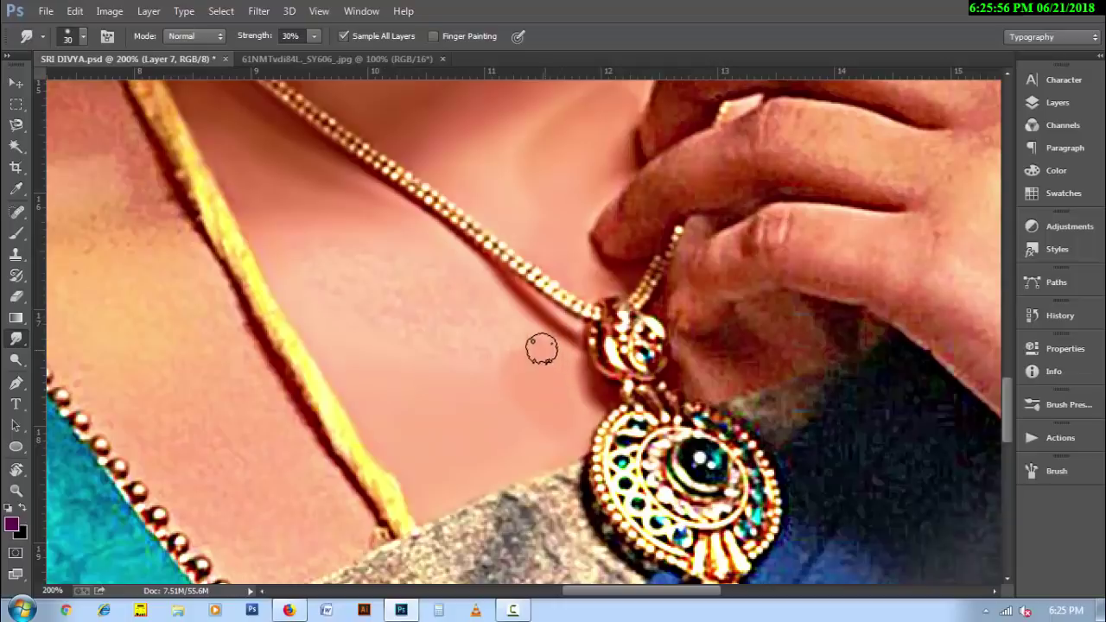
key(bracketright)
key(bracketright)
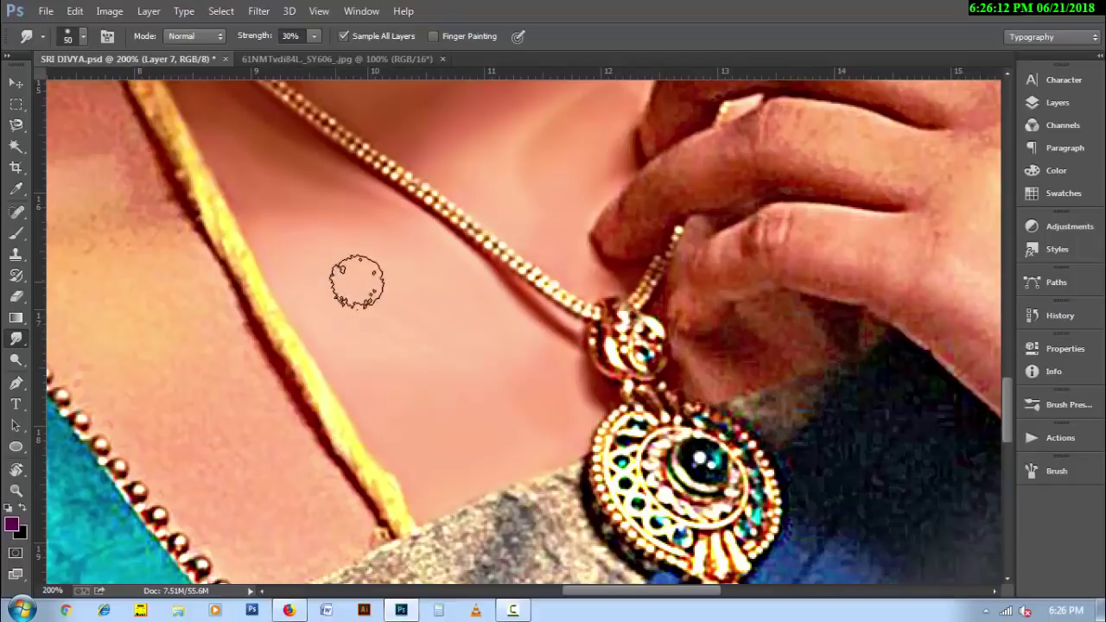
key(bracketright)
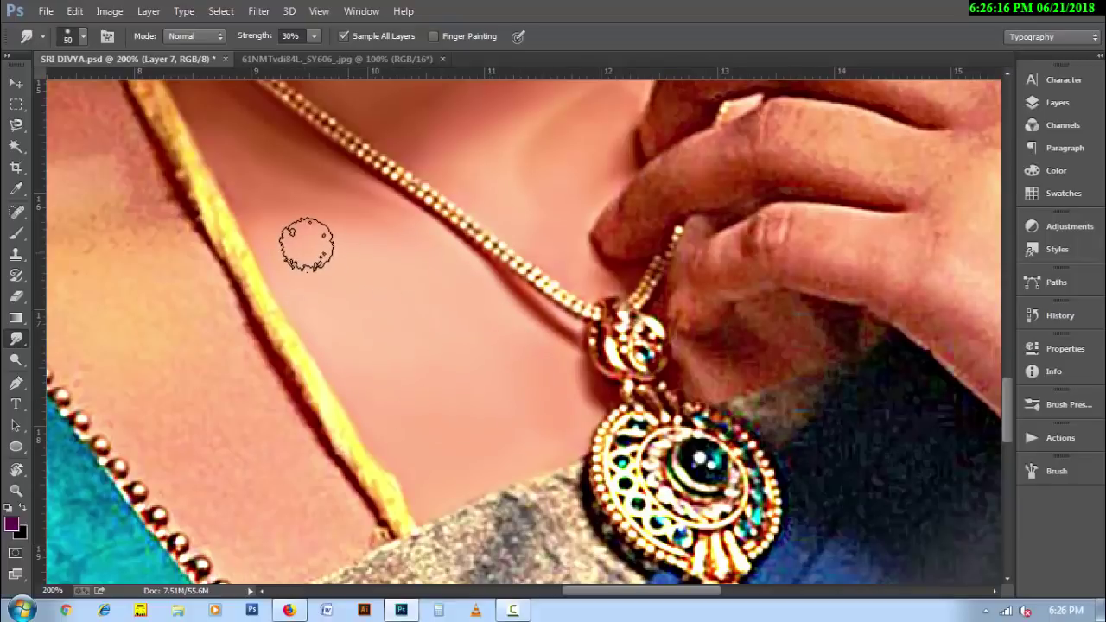
- Pan around the chest and shoulder and shrink the smudge brush to 20 px
scroll(456, 338, up, 3)
scroll(427, 363, left, 5)
key(bracketleft)
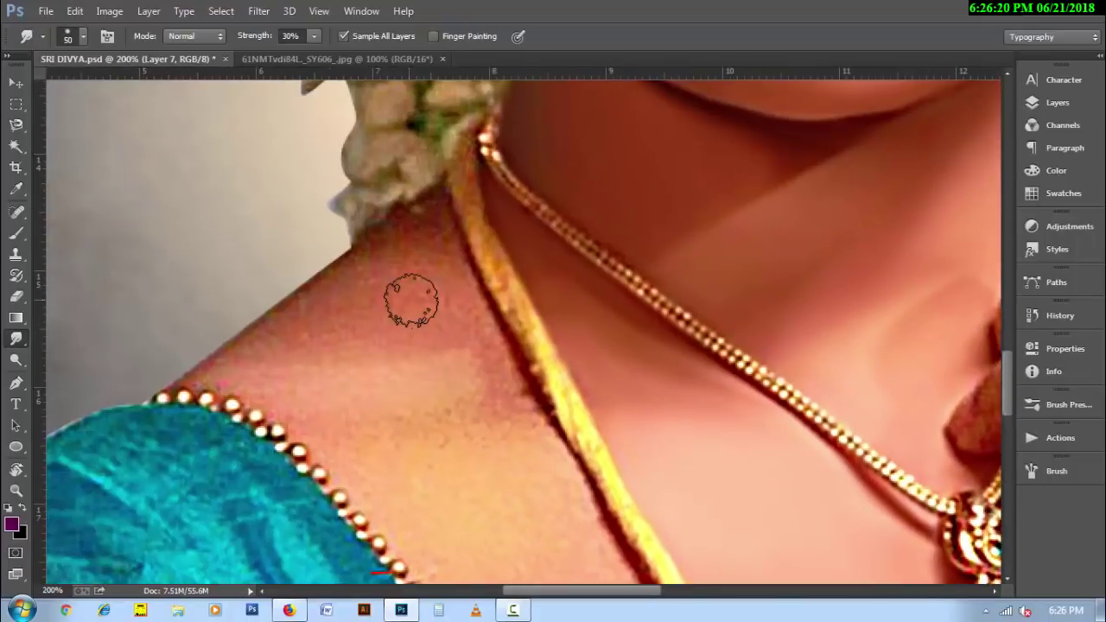
key(bracketleft)
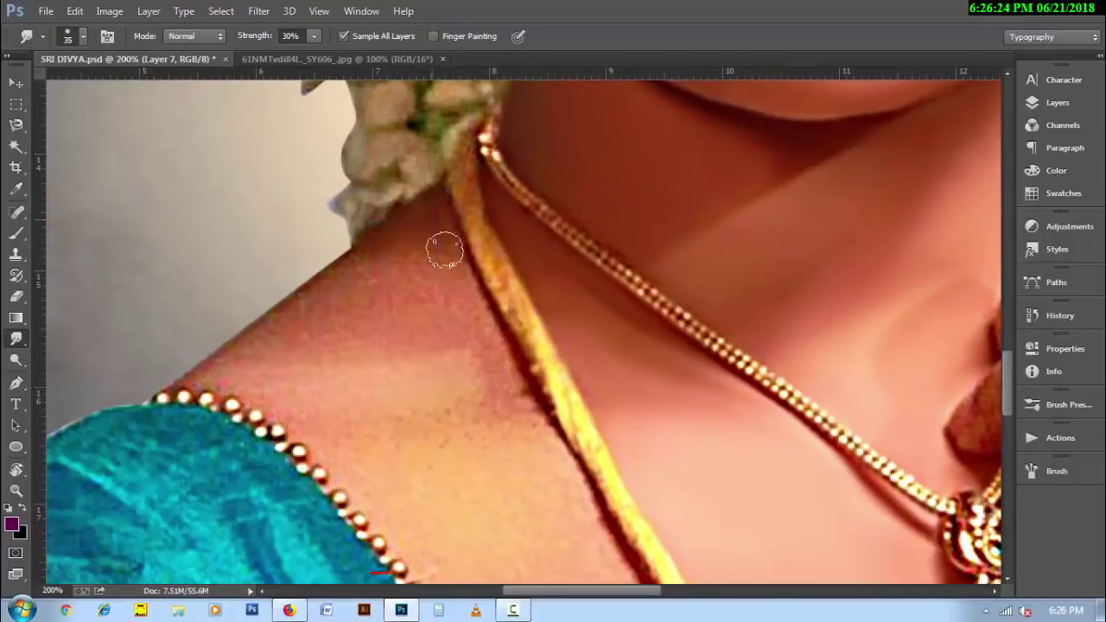
scroll(476, 311, down, 2)
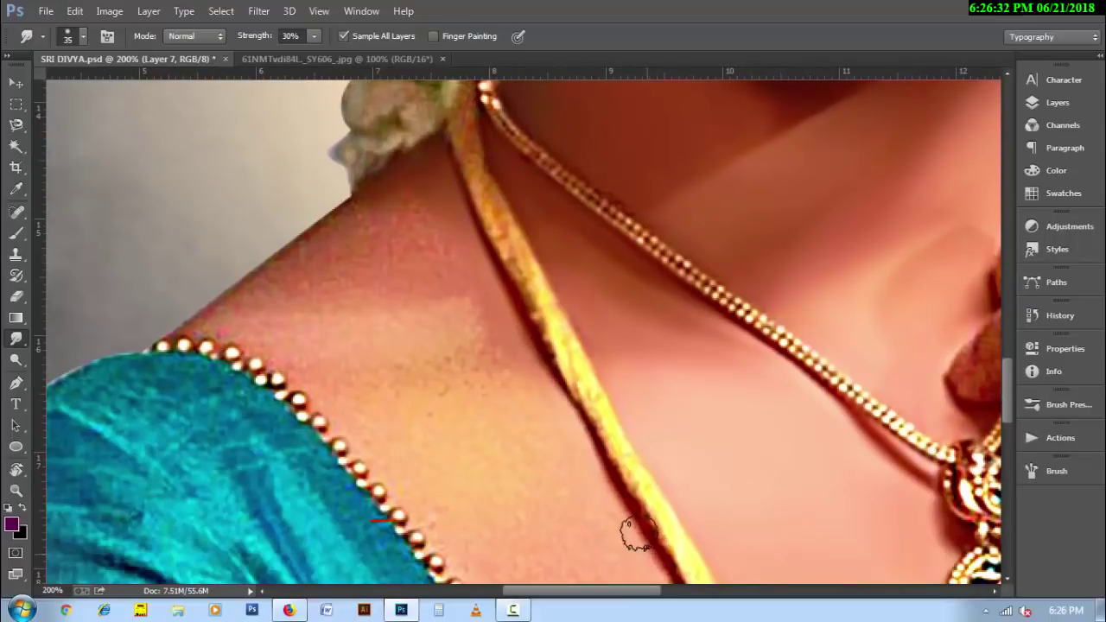
drag(573, 456, 473, 233)
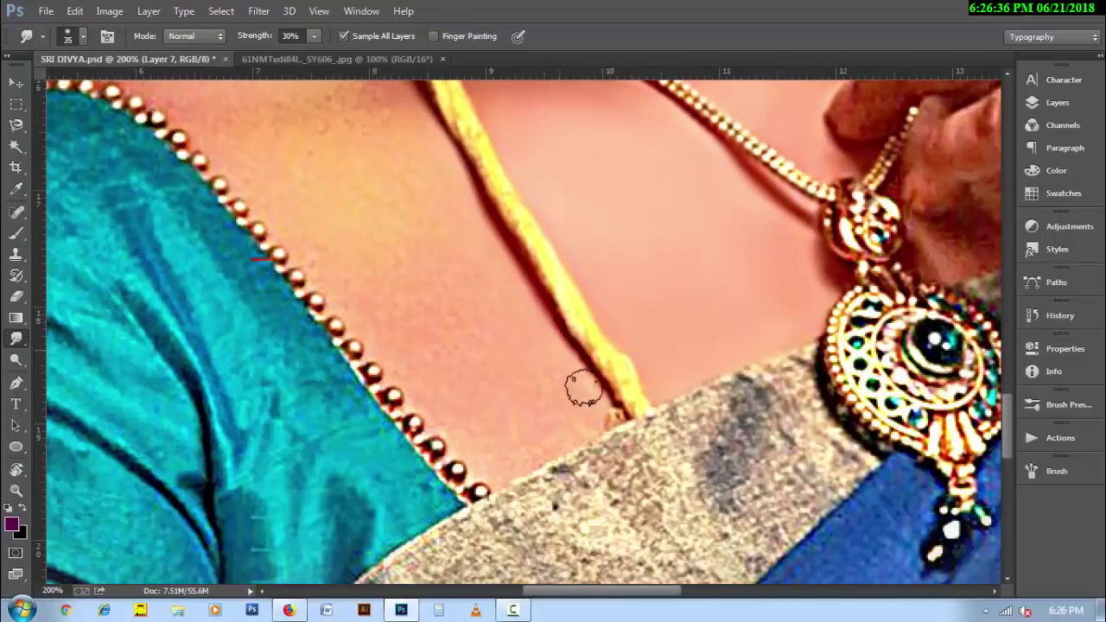
key(bracketleft)
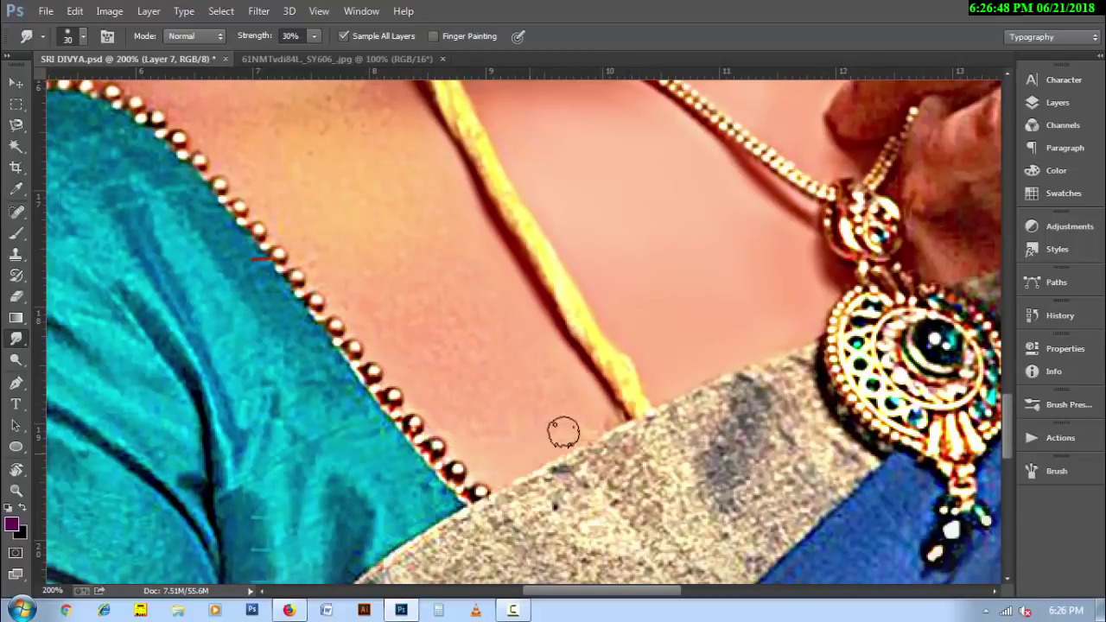
key(bracketright)
key(bracketleft)
scroll(360, 285, up, 5)
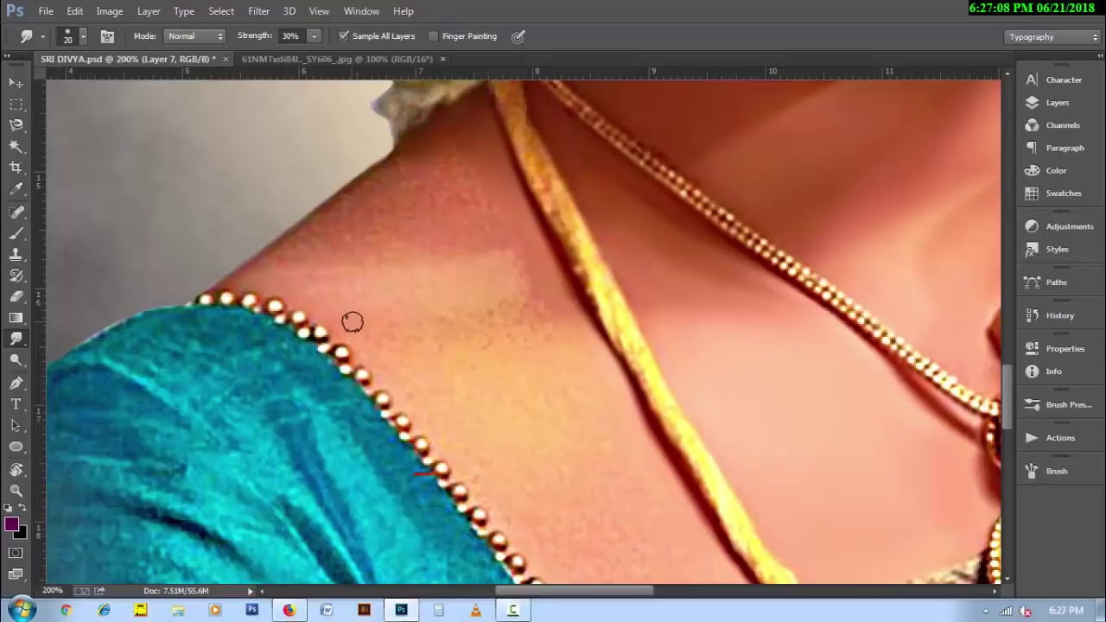
- Smooth the skin along the beaded blouse edge on the shoulder, fine-tuning brush size
drag(383, 377, 425, 421)
key(bracketright)
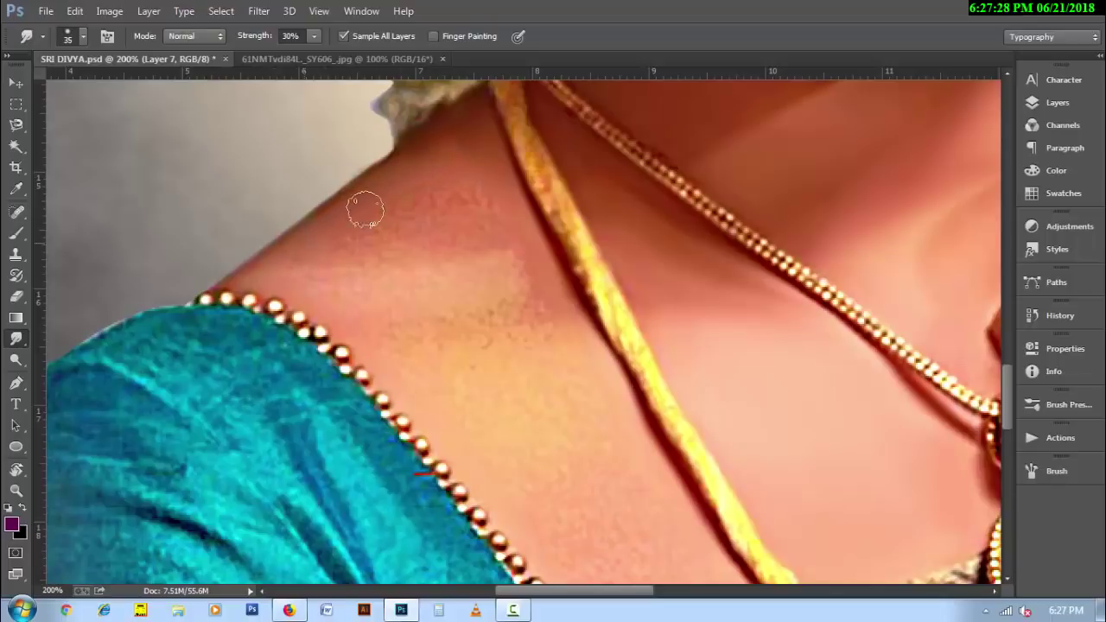
key(bracketright)
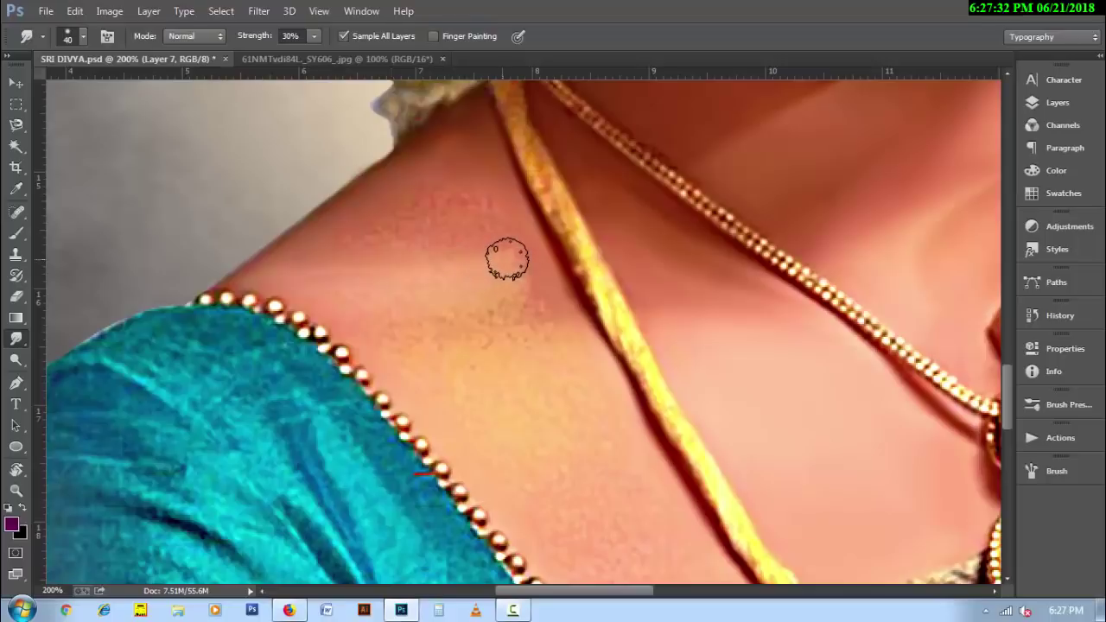
key(bracketleft)
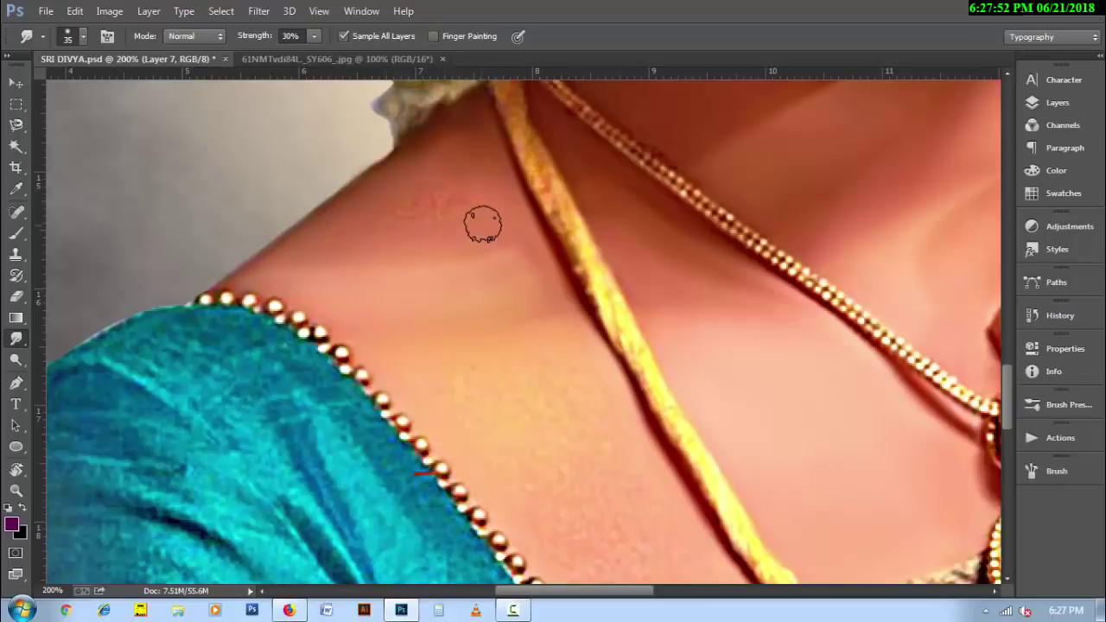
key(bracketright)
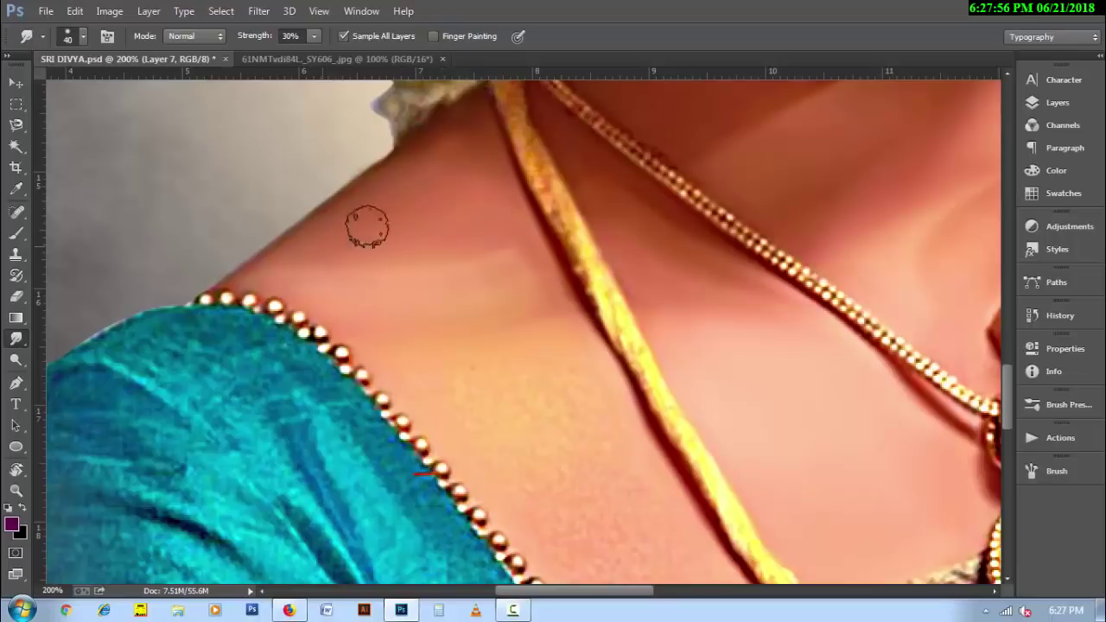
key(bracketleft)
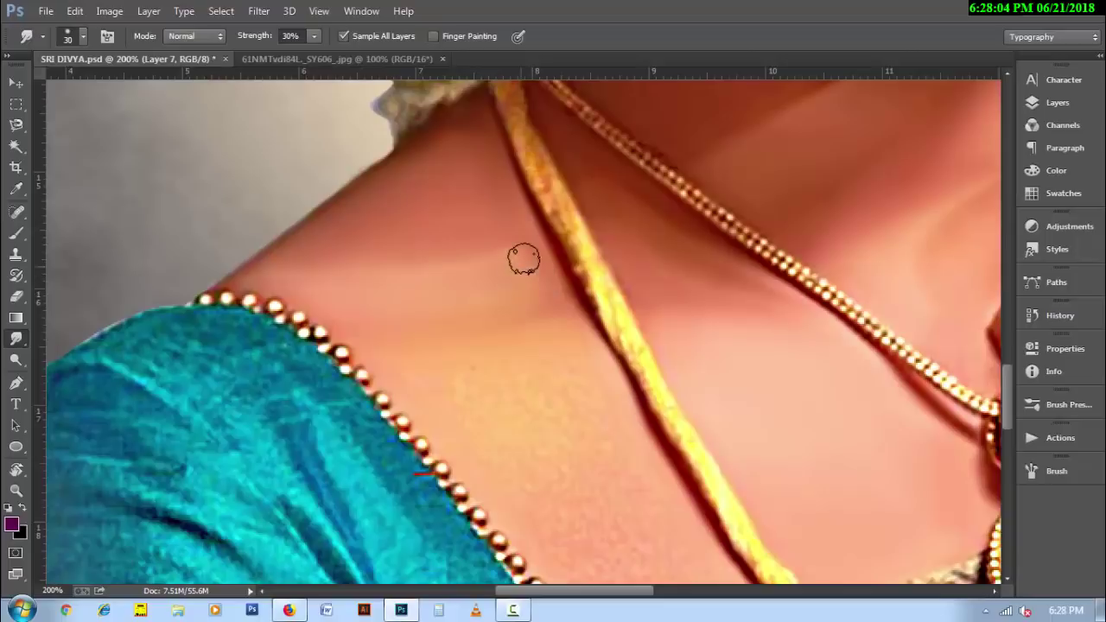
key(bracketright)
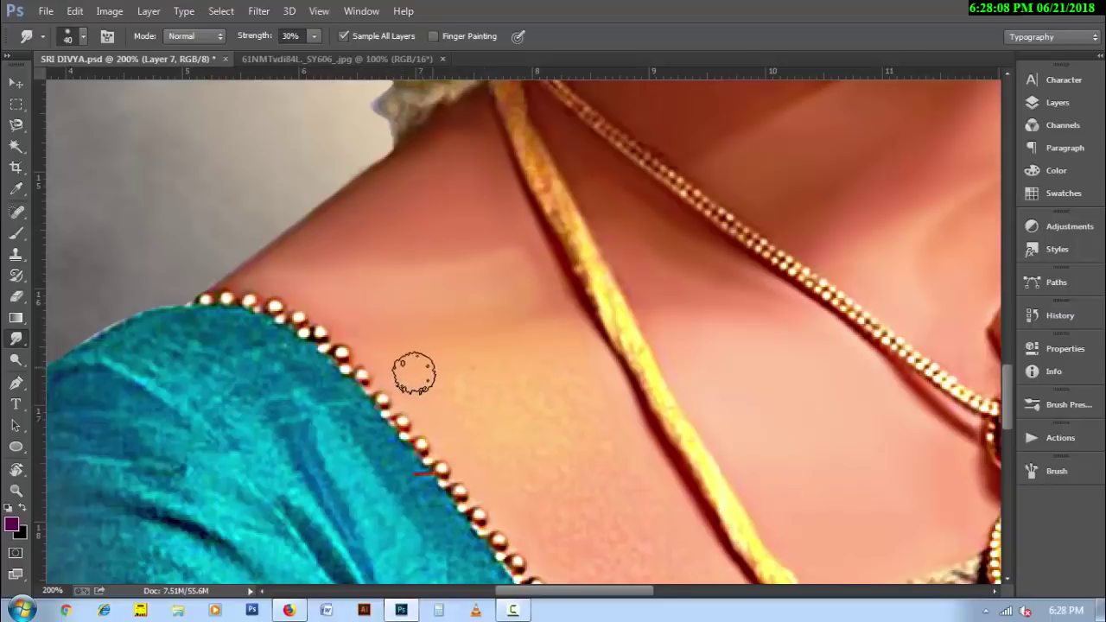
key(bracketright)
key(bracketright)
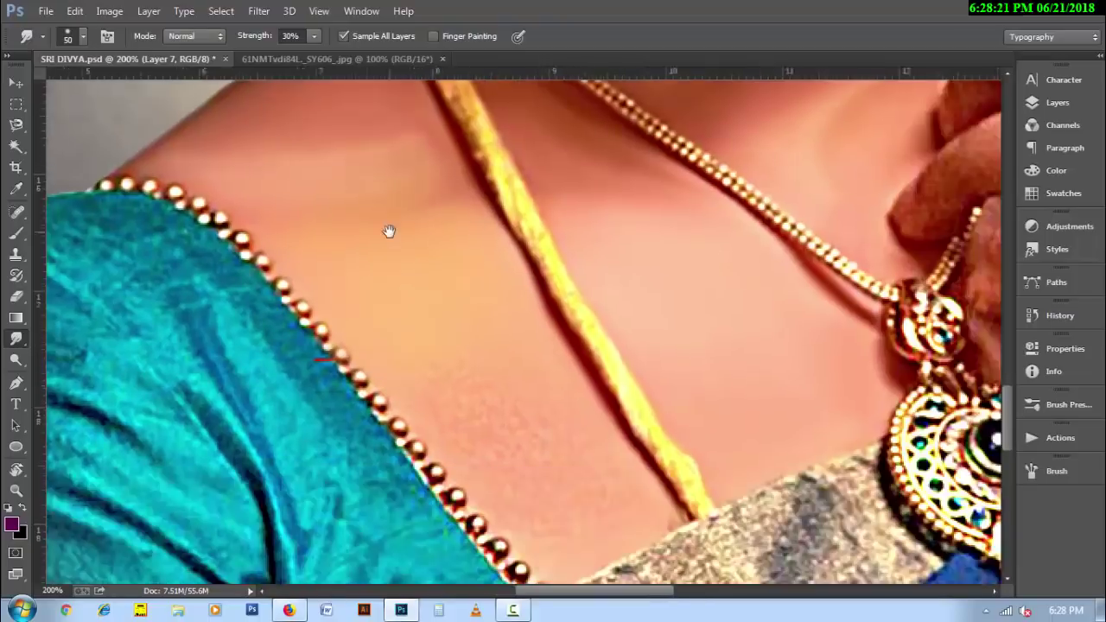
- Smooth the grainy lower chest skin down to the sari border and the skin near the shoulder
drag(510, 476, 393, 320)
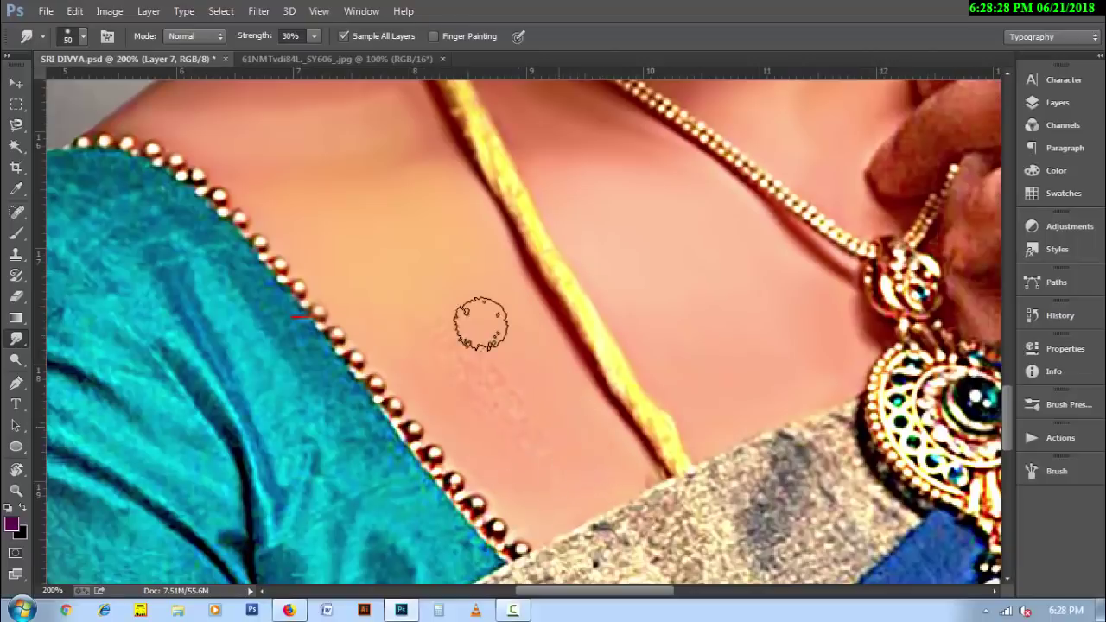
mouse_move(481, 321)
mouse_down()
mouse_move(548, 469)
mouse_move(447, 195)
mouse_up()
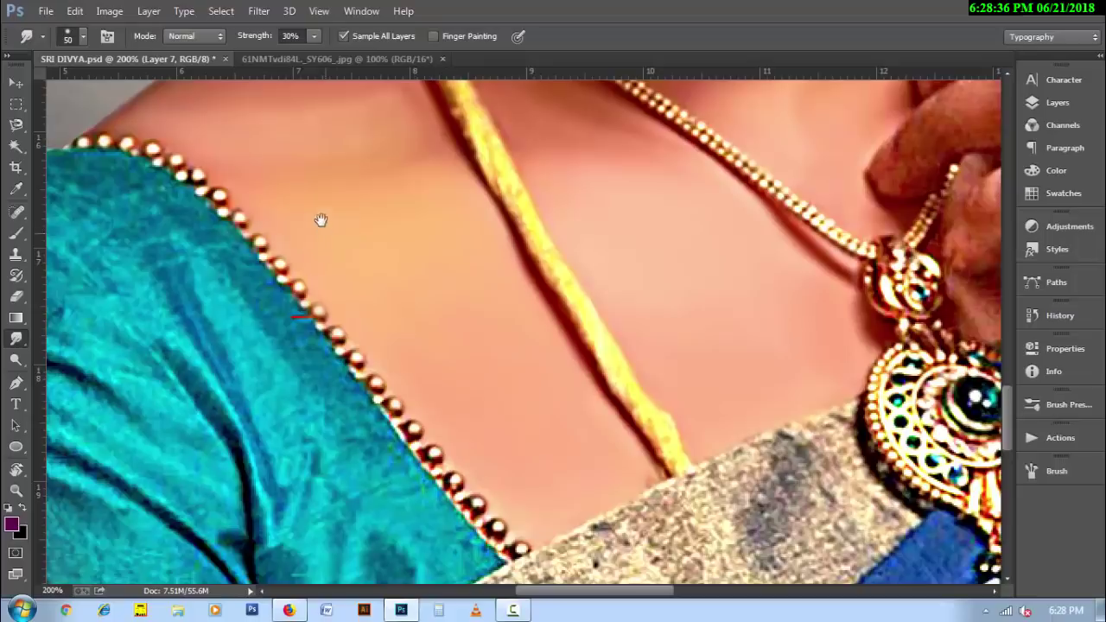
drag(321, 219, 457, 315)
key(bracketleft)
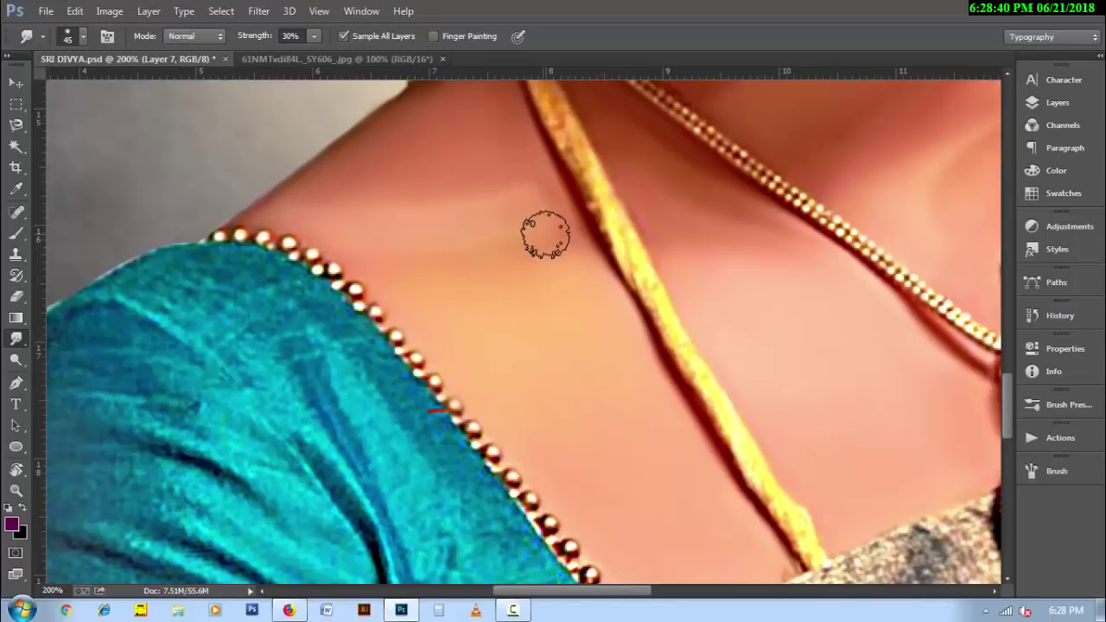
key(bracketleft)
mouse_move(551, 202)
mouse_down()
mouse_move(536, 179)
mouse_move(370, 202)
mouse_move(503, 148)
mouse_move(389, 167)
mouse_up()
- At 200% zoom, soften the yellow strap's left edge down the chest with a 20 px brush
scroll(725, 323, down, 1)
scroll(593, 328, down, 1)
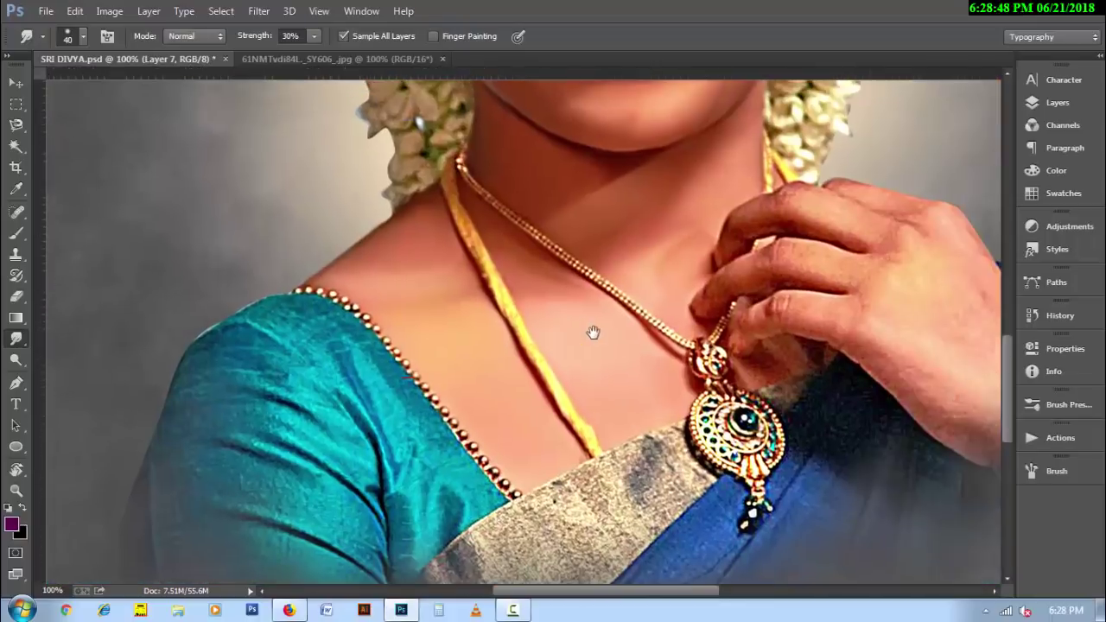
scroll(565, 303, up, 2)
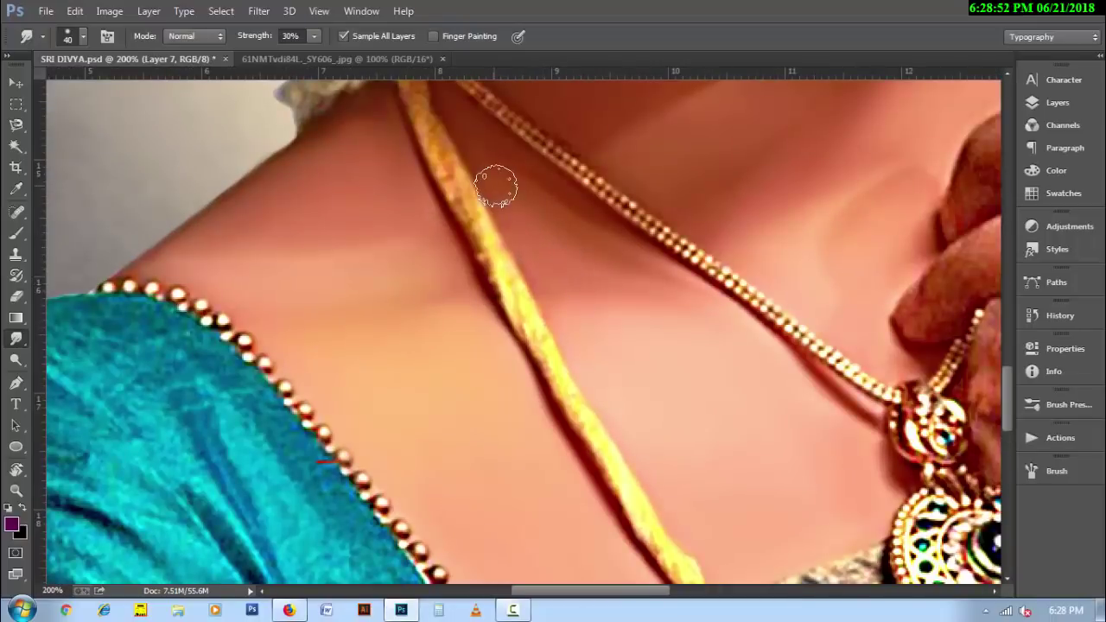
scroll(450, 207, up, 2)
key(bracketleft)
key(bracketleft)
key(bracketleft)
key(bracketleft)
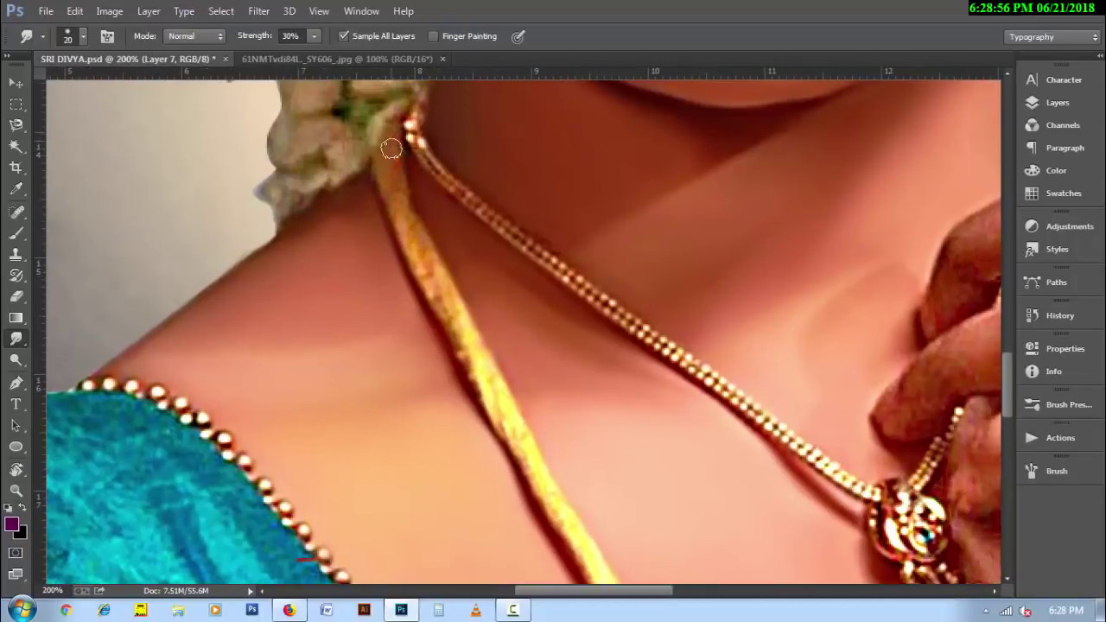
mouse_move(418, 253)
mouse_down()
mouse_move(464, 377)
mouse_move(488, 402)
mouse_move(478, 339)
mouse_up()
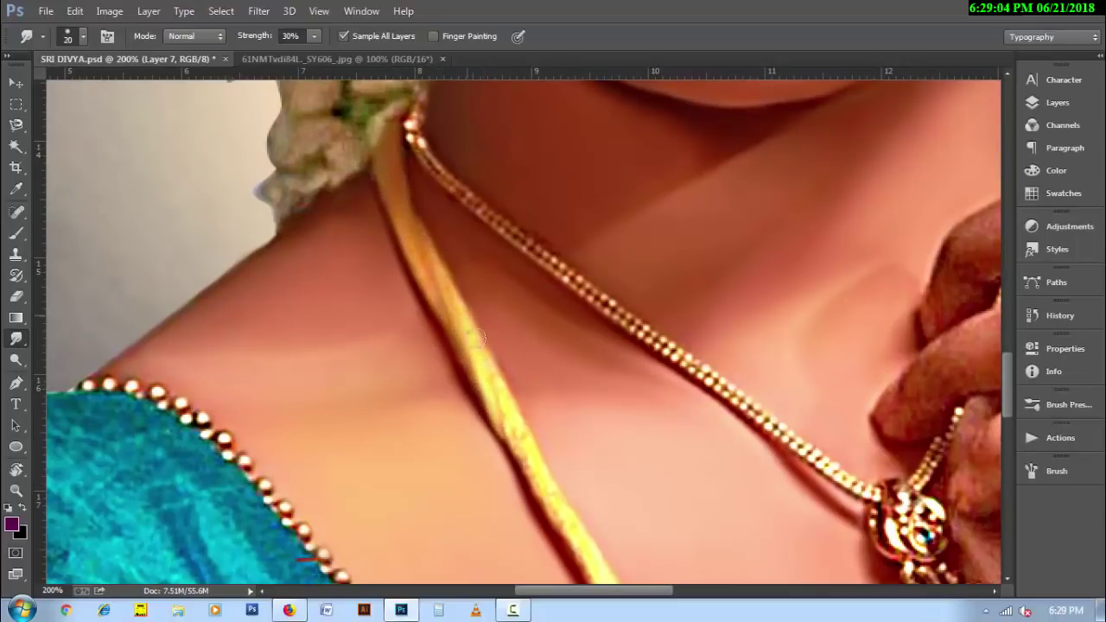
scroll(524, 317, down, 3)
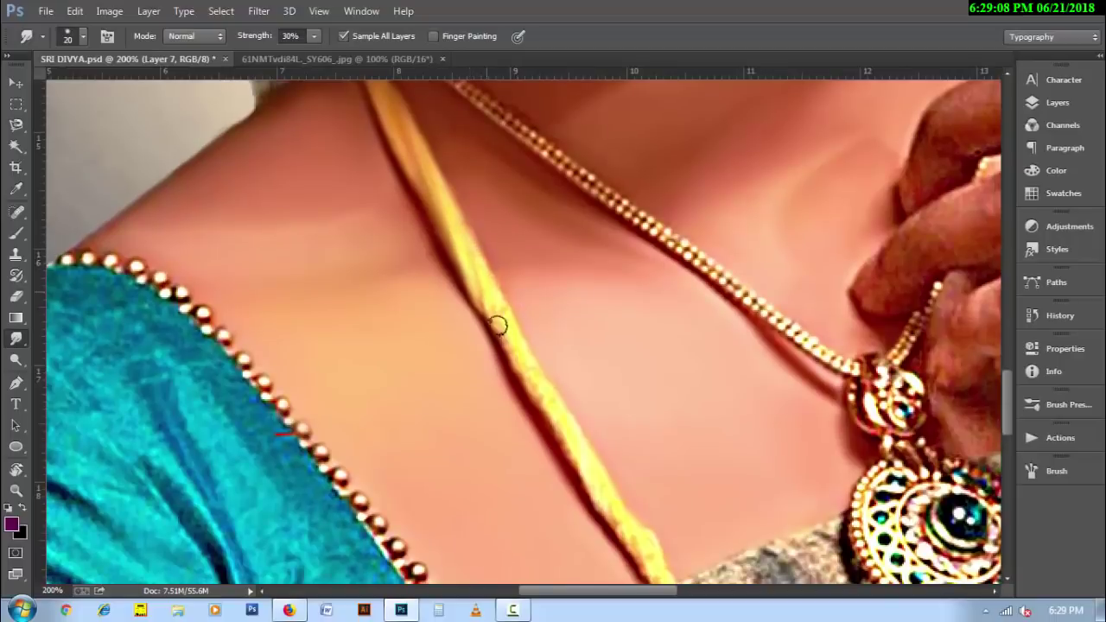
mouse_move(519, 365)
mouse_down()
mouse_move(601, 495)
mouse_move(519, 331)
mouse_move(550, 435)
mouse_up()
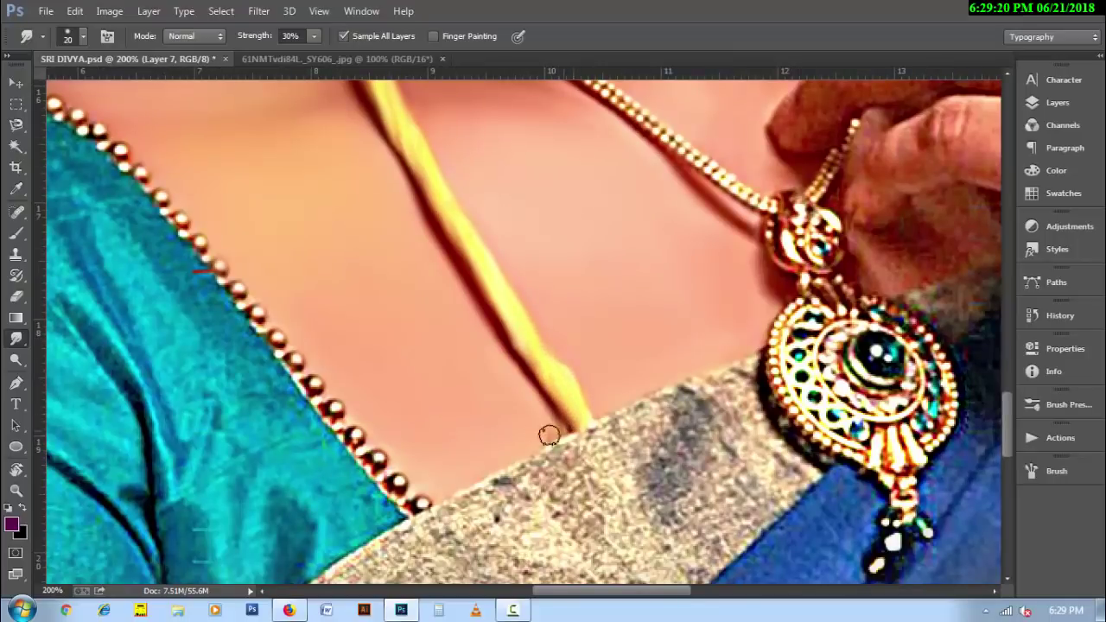
drag(862, 312, 531, 358)
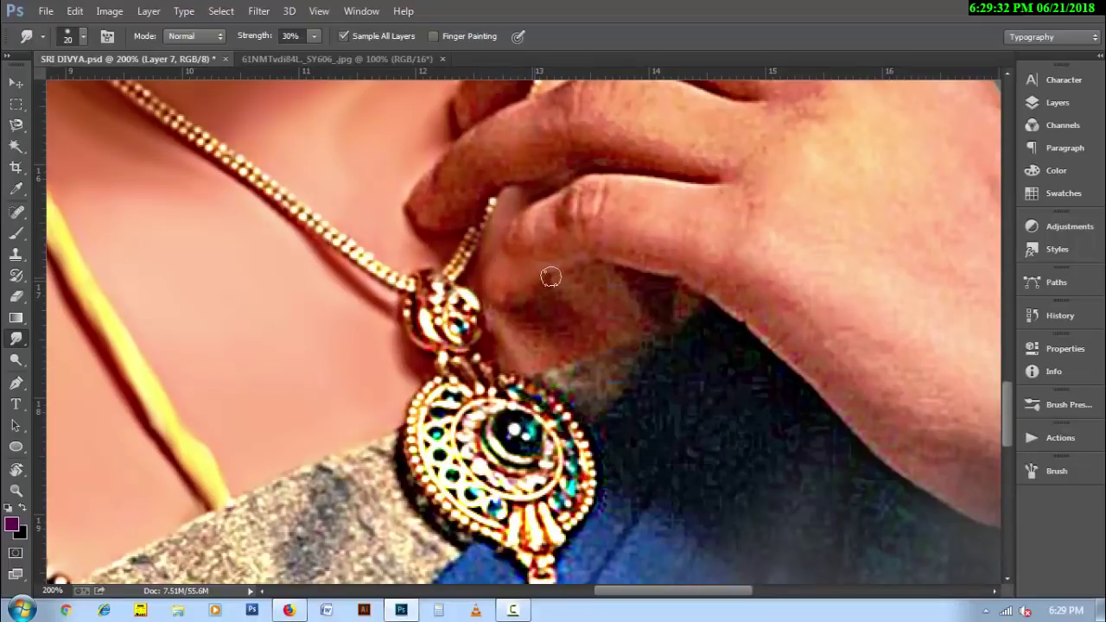
- Enlarge the Smudge brush to 25 px and blend the grey haze beside the pendant into skin tone
key(bracketright)
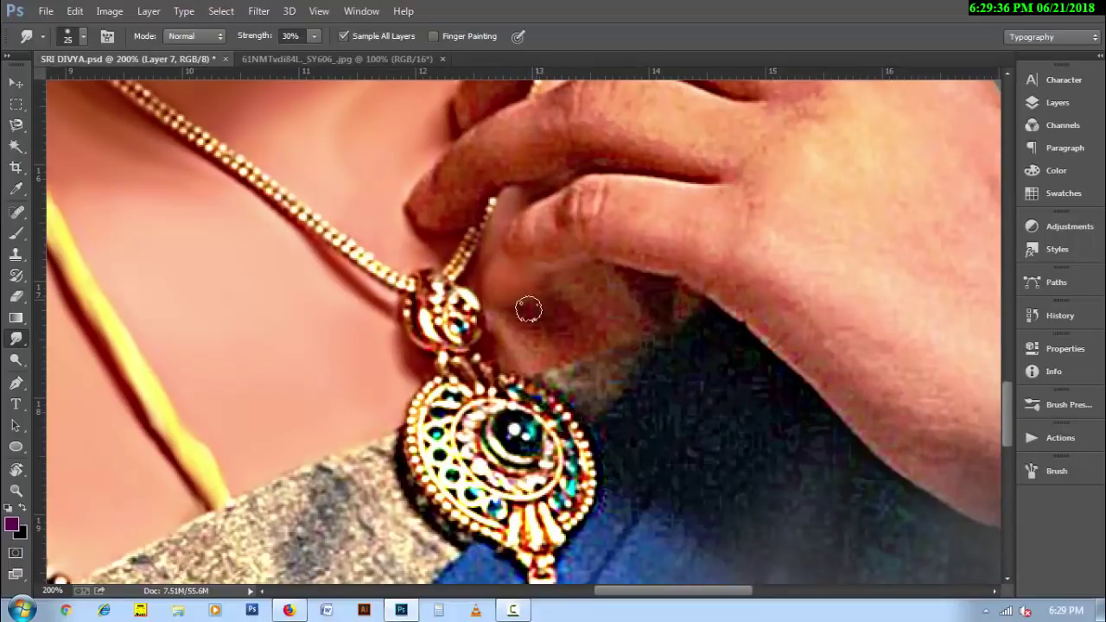
drag(575, 286, 639, 318)
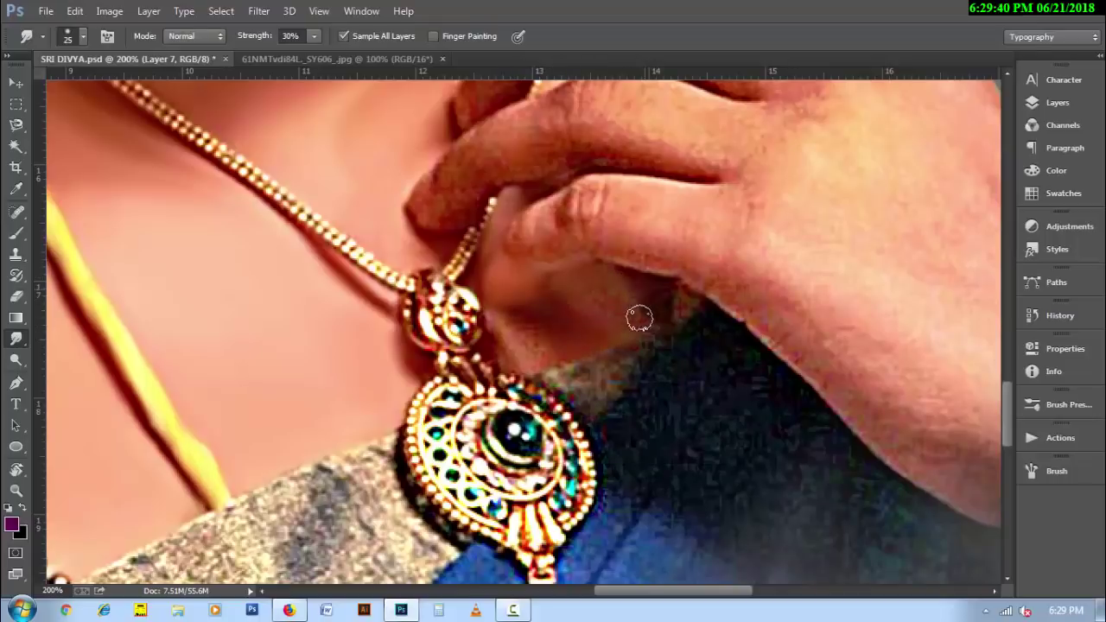
mouse_move(577, 288)
mouse_down()
mouse_move(545, 345)
mouse_move(562, 348)
mouse_move(500, 270)
mouse_up()
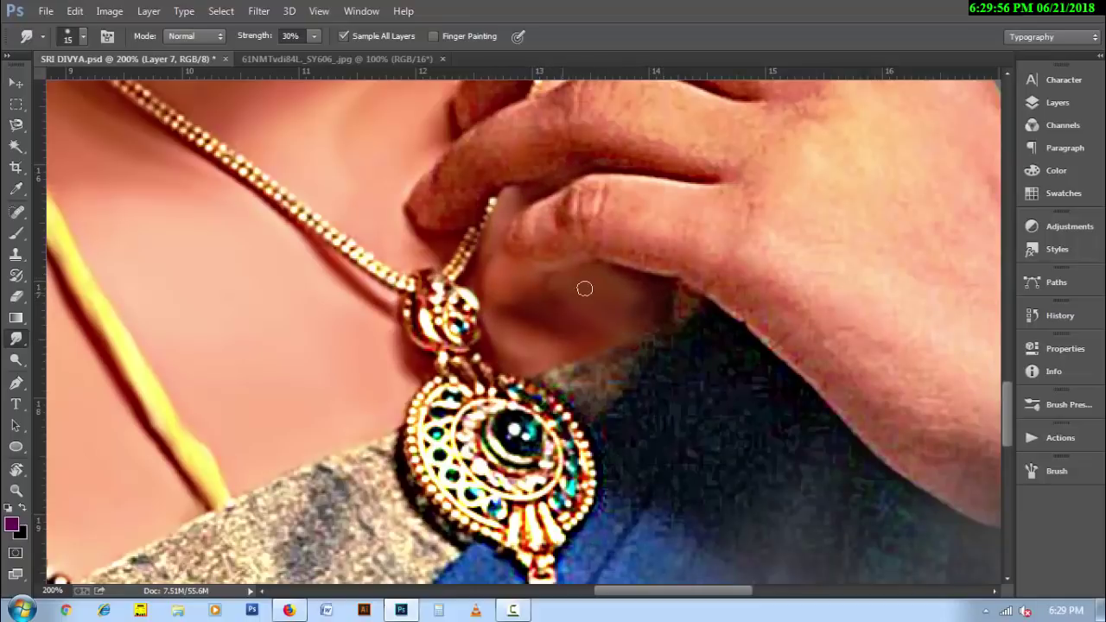
mouse_move(587, 267)
mouse_down()
mouse_move(553, 346)
mouse_move(491, 346)
mouse_up()
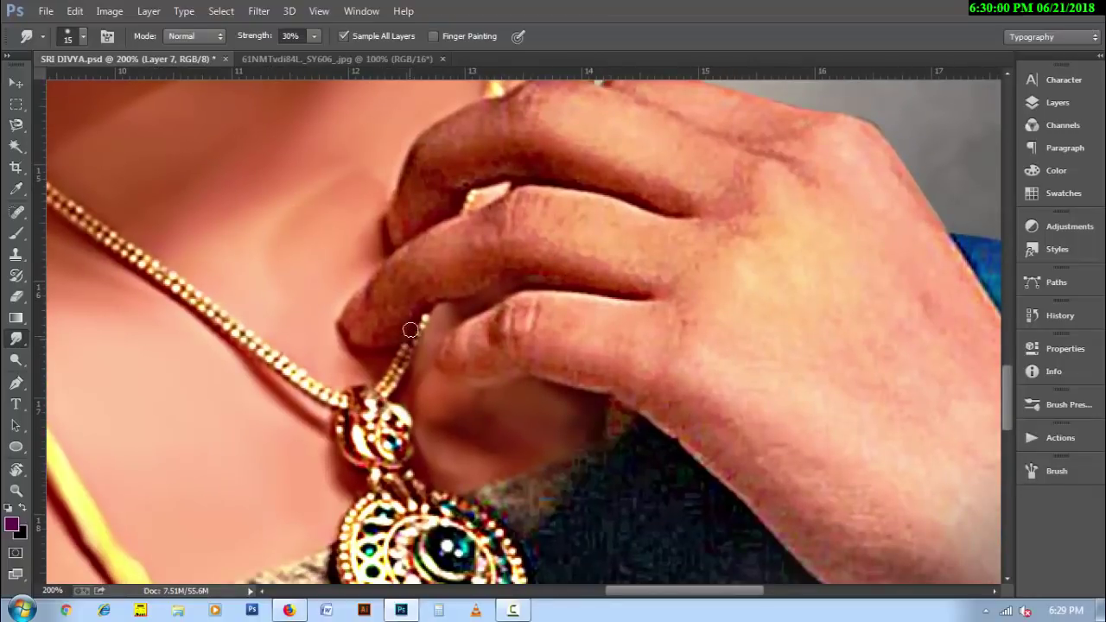
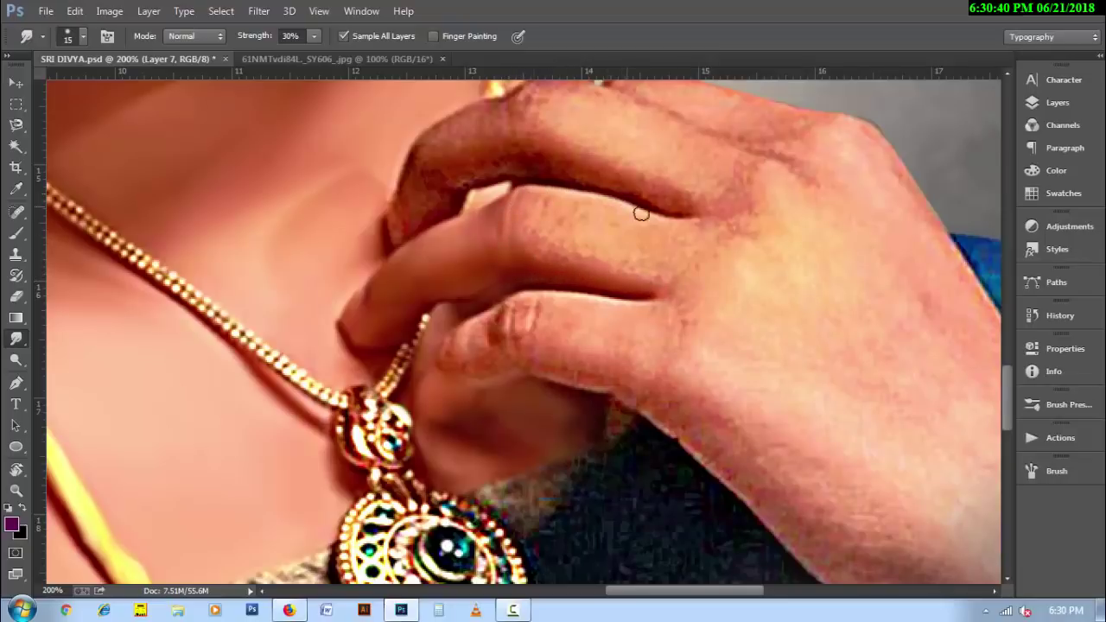
- Smudge the upper fingers over the necklace smooth at 30% strength, fine-tuning brush size
key(bracketright)
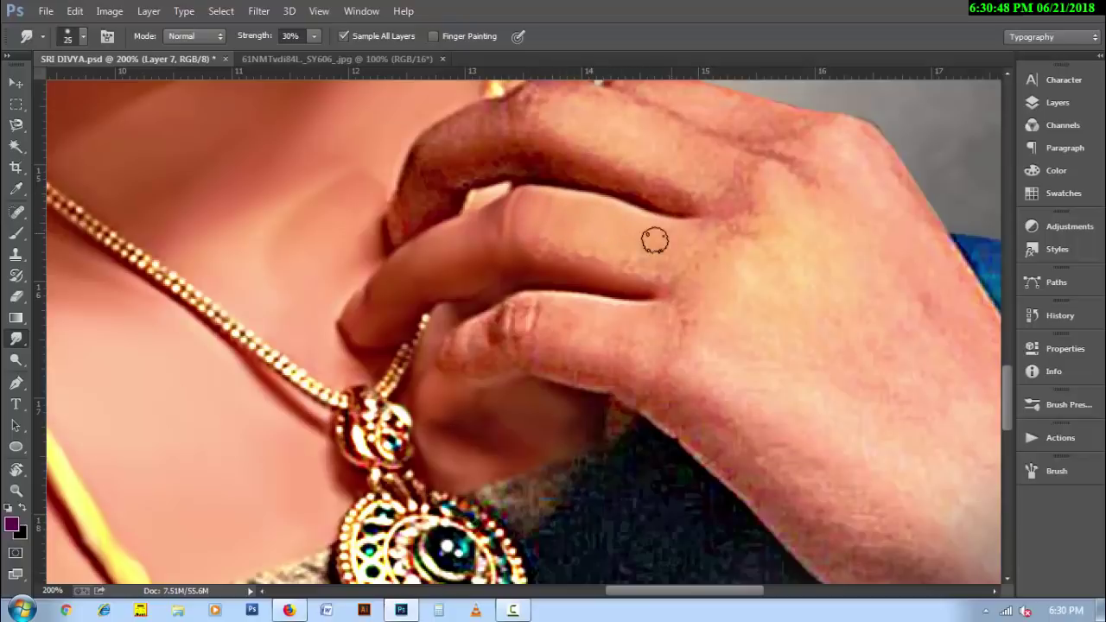
key(bracketleft)
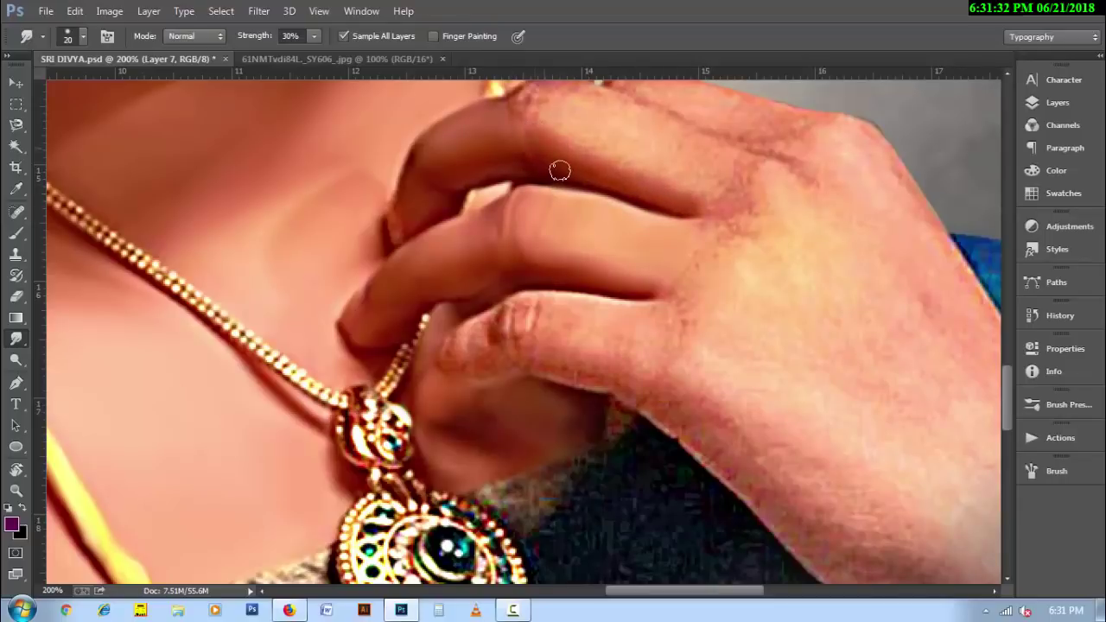
scroll(560, 171, up, 1)
scroll(566, 195, up, 2)
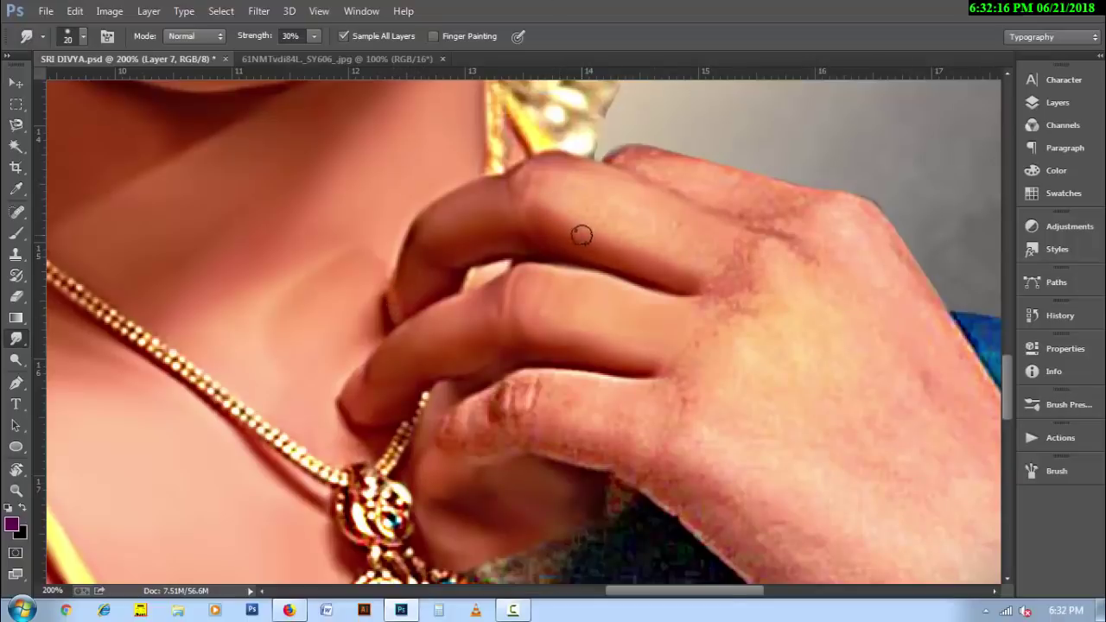
- Smudge the knuckle crease and finger creases into smoother, lighter skin
key(bracketright)
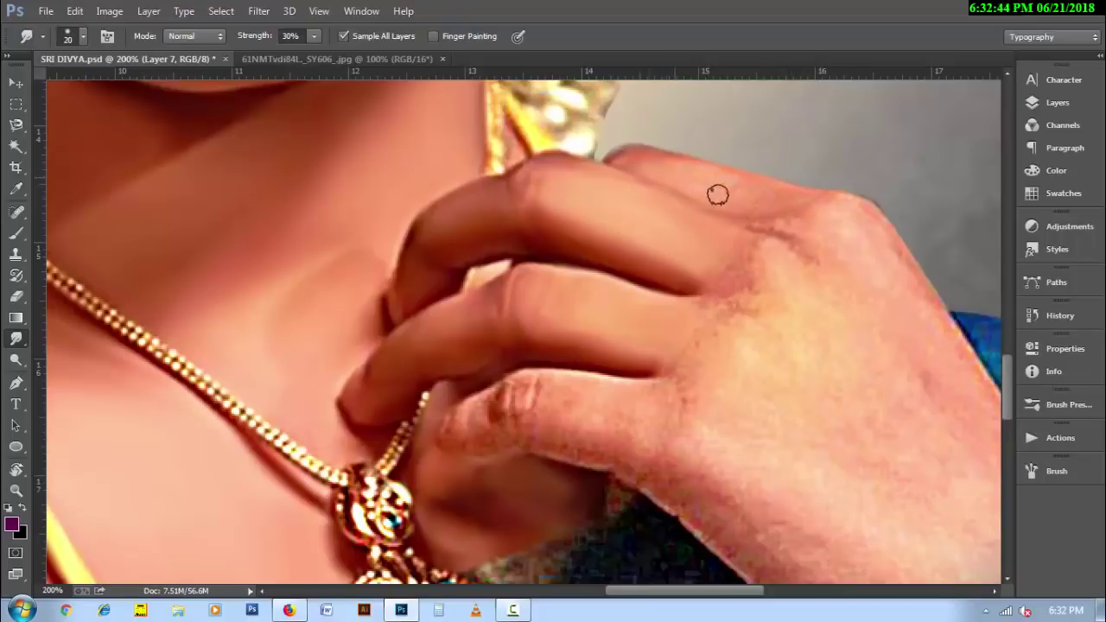
key(bracketright)
key(bracketleft)
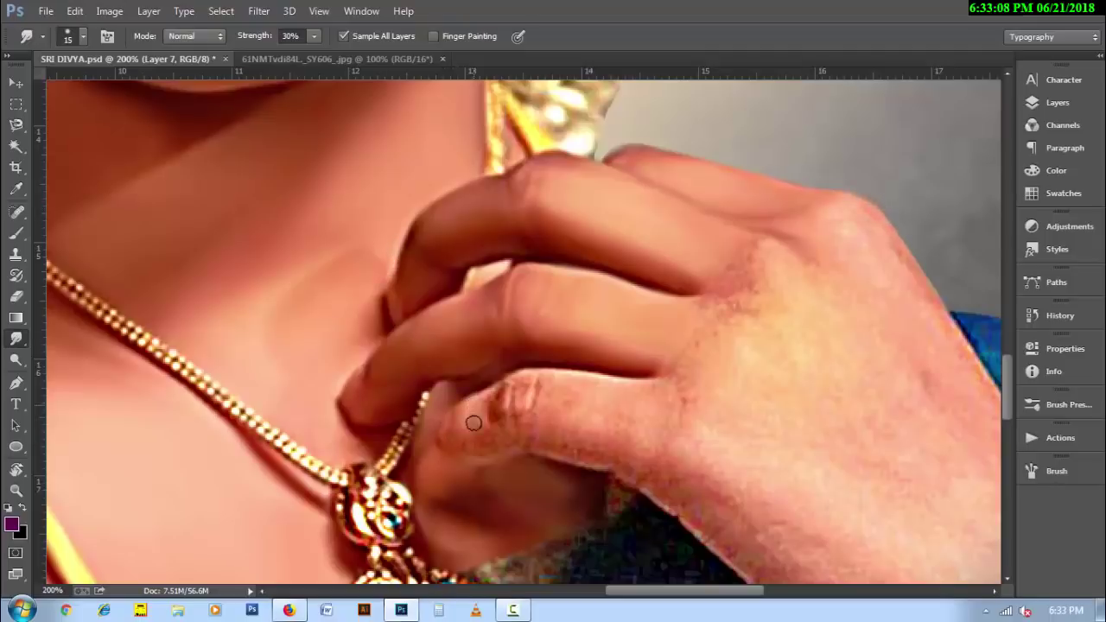
drag(493, 443, 504, 390)
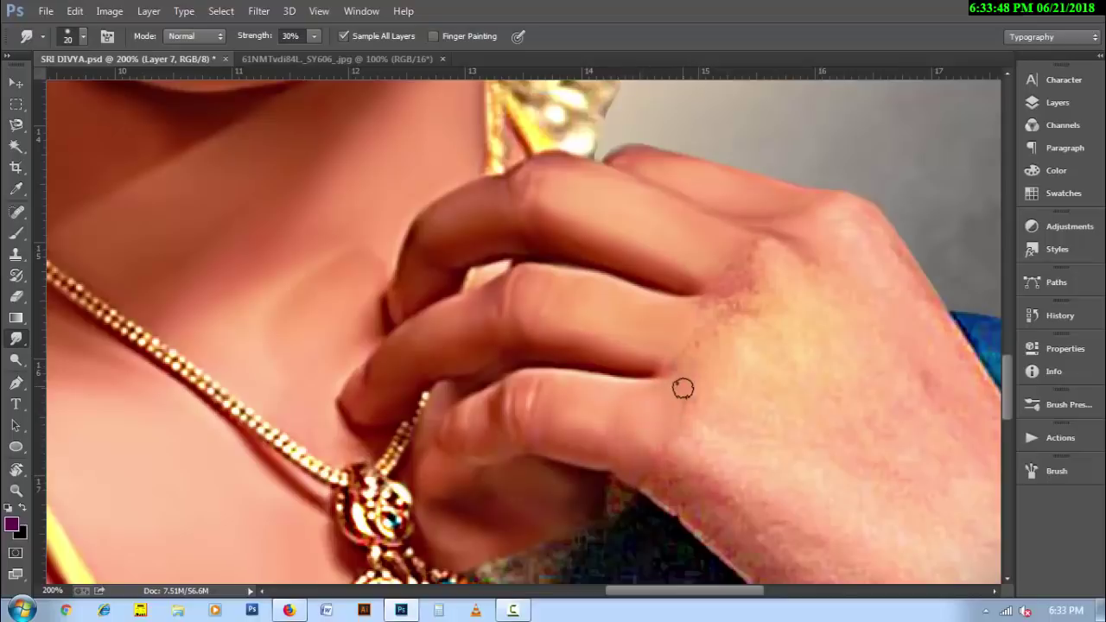
scroll(645, 407, down, 2)
scroll(645, 407, right, 3)
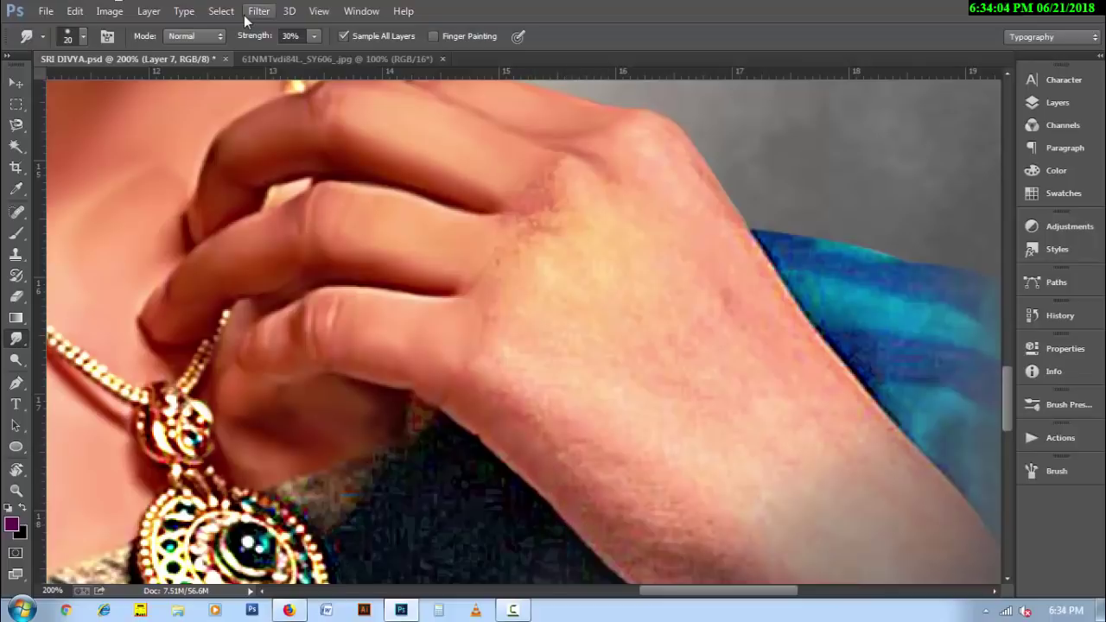
- Smudge the back of the hand toward the wrist smooth, growing the brush to 40 px
scroll(724, 408, down, 3)
scroll(723, 409, right, 3)
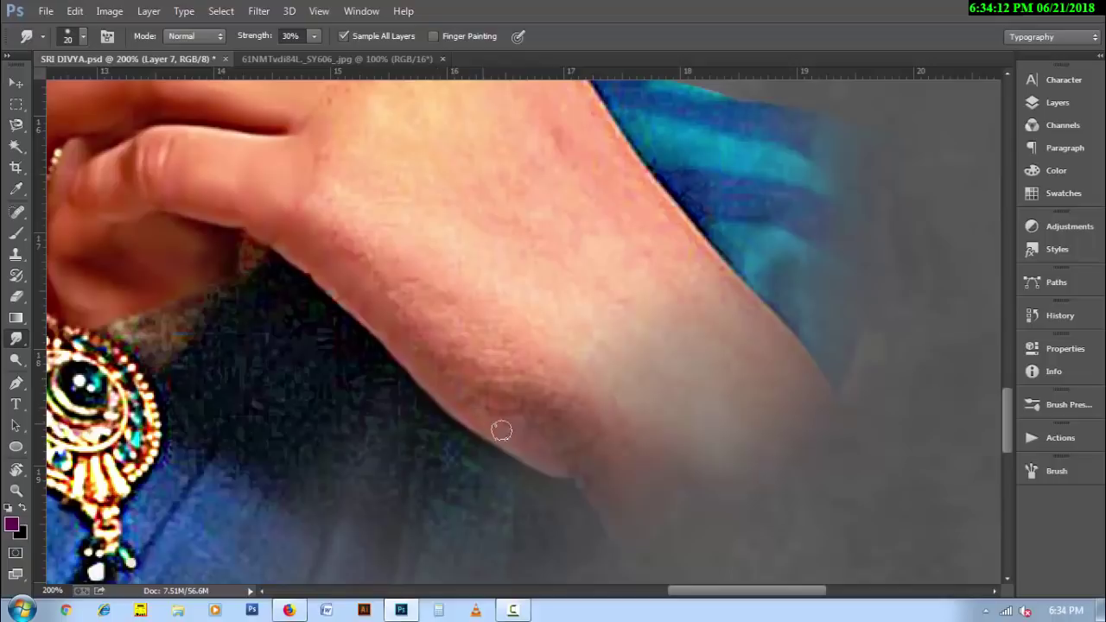
key(bracketright)
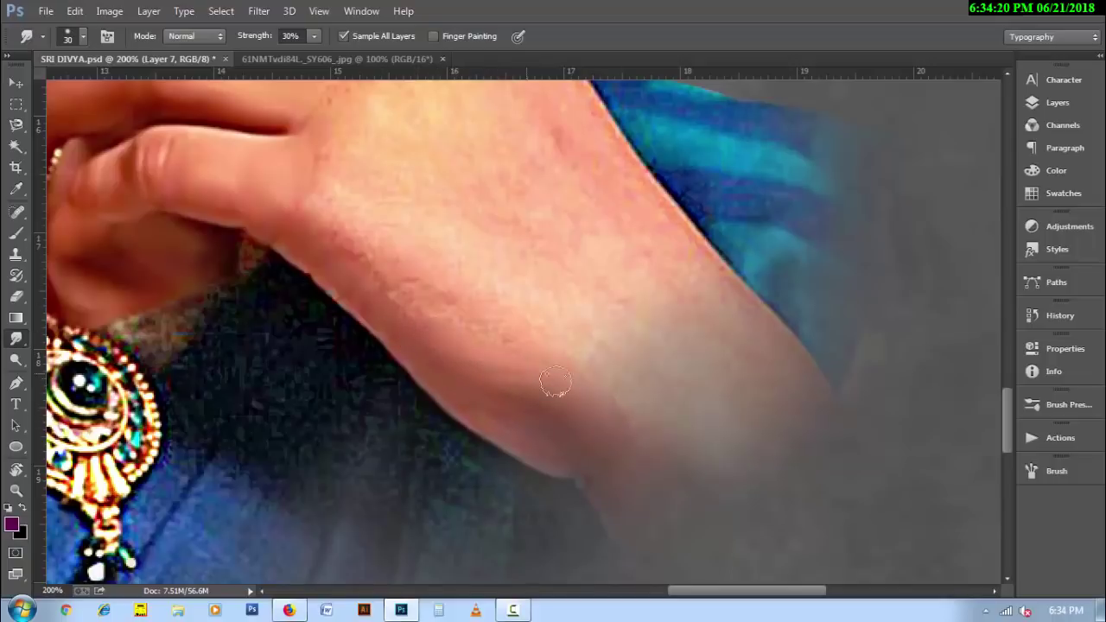
scroll(519, 329, up, 3)
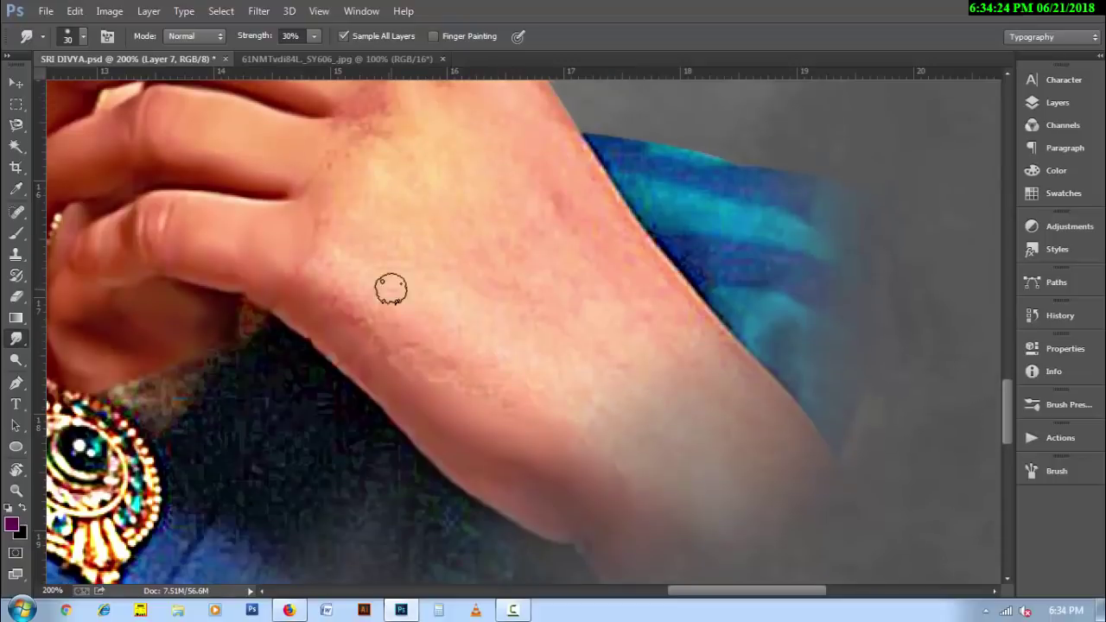
key(bracketleft)
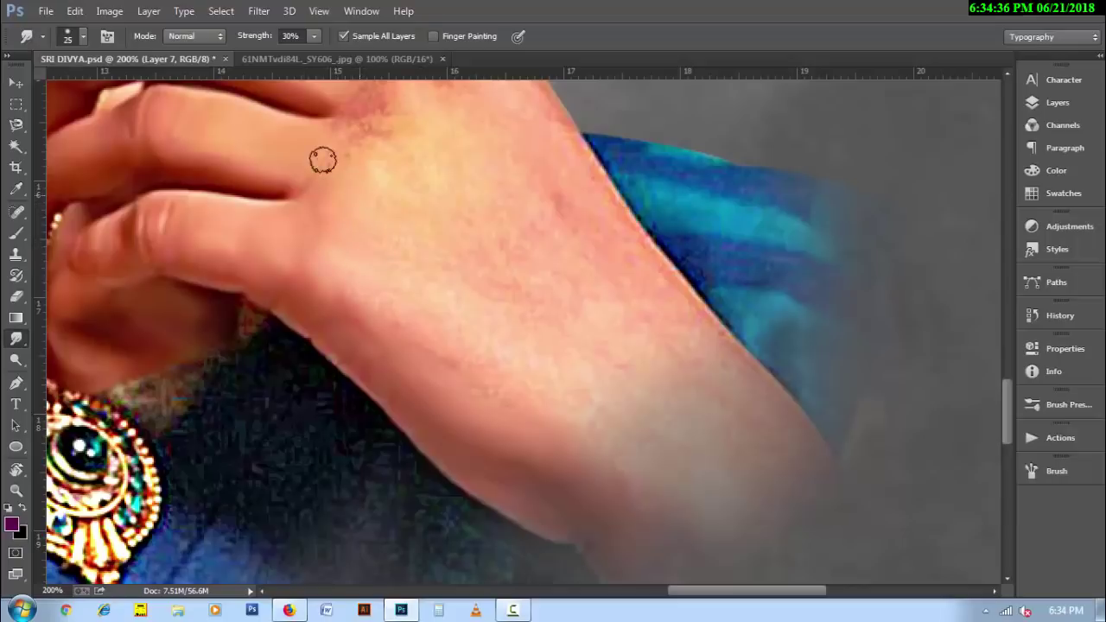
scroll(346, 121, up, 2)
key(bracketright)
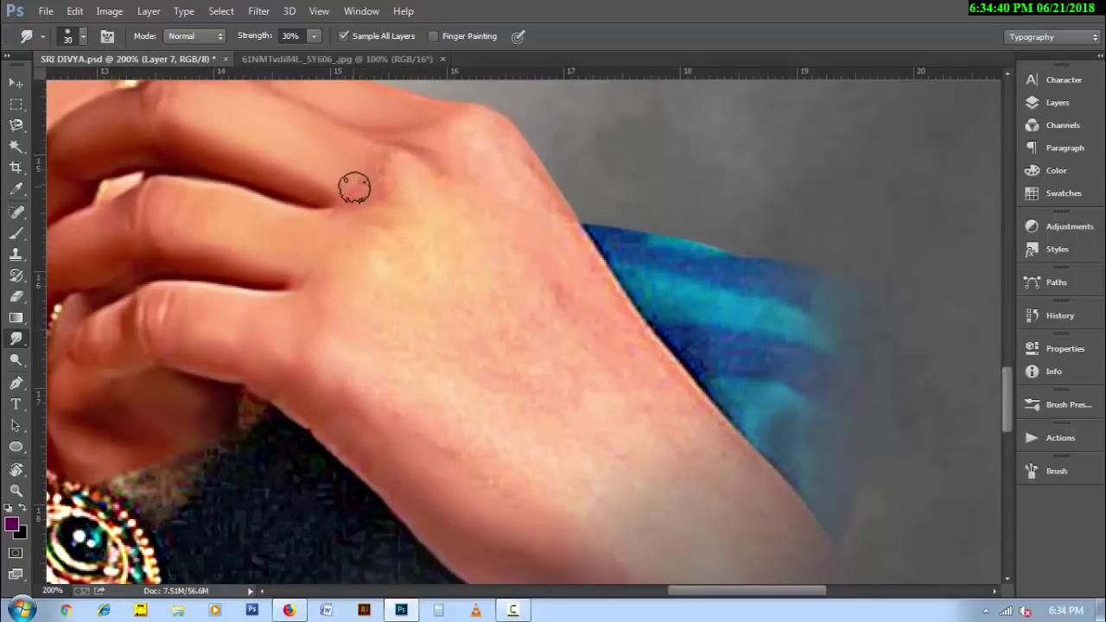
key(bracketleft)
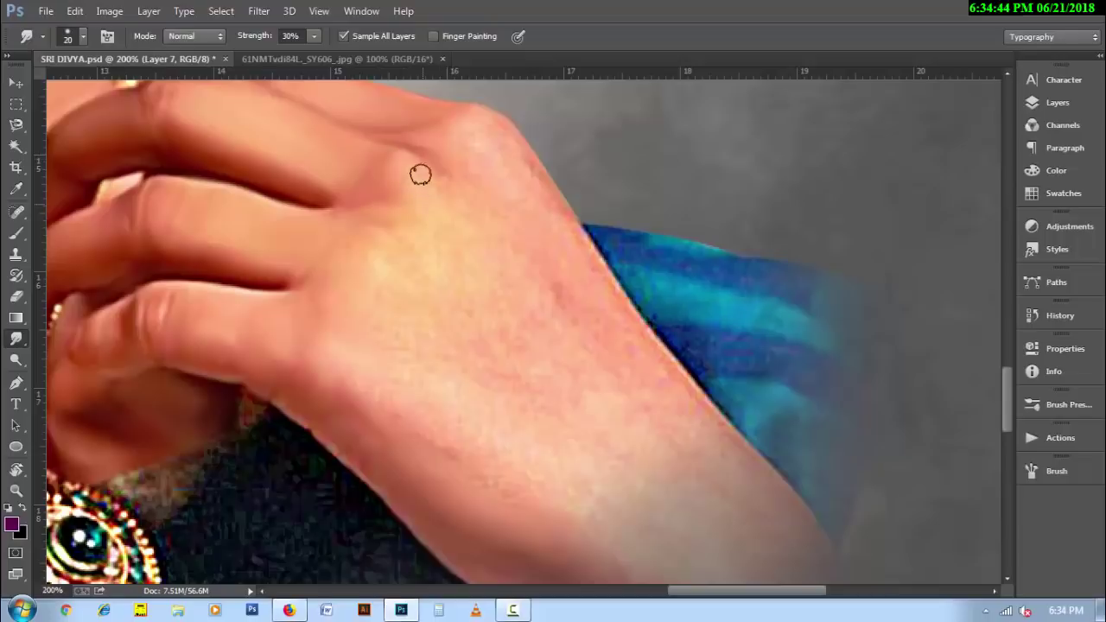
key(bracketright)
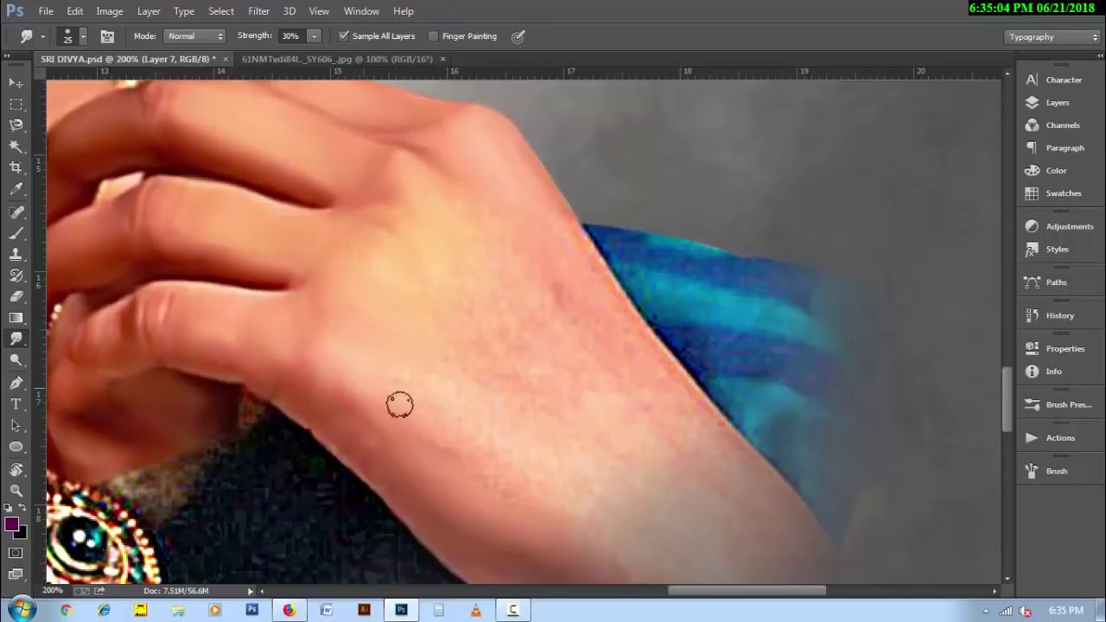
key(bracketright)
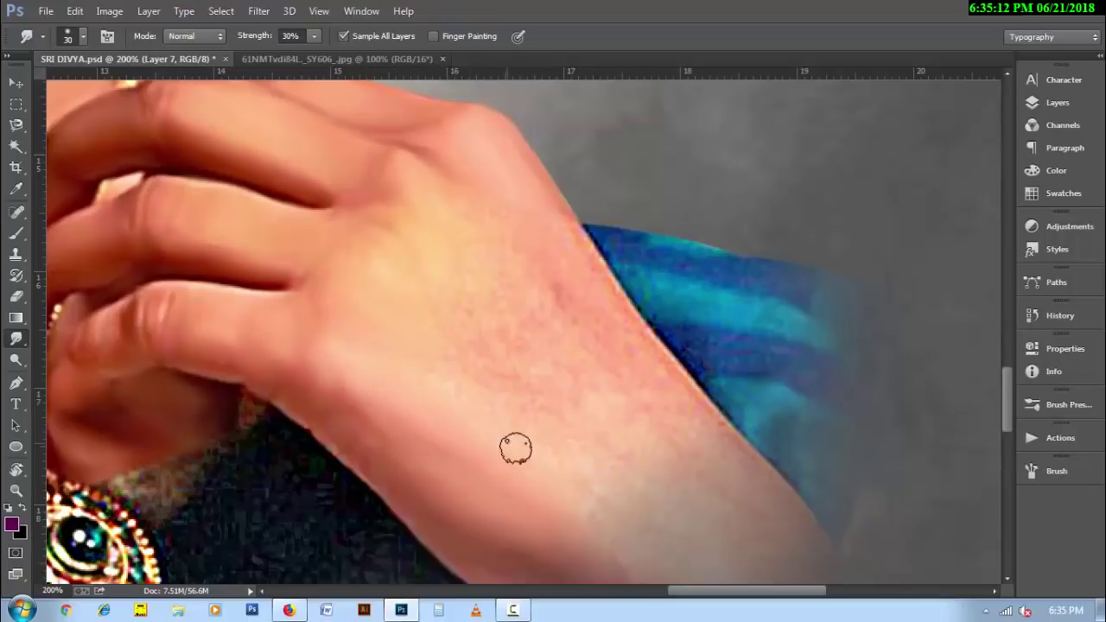
key(bracketright)
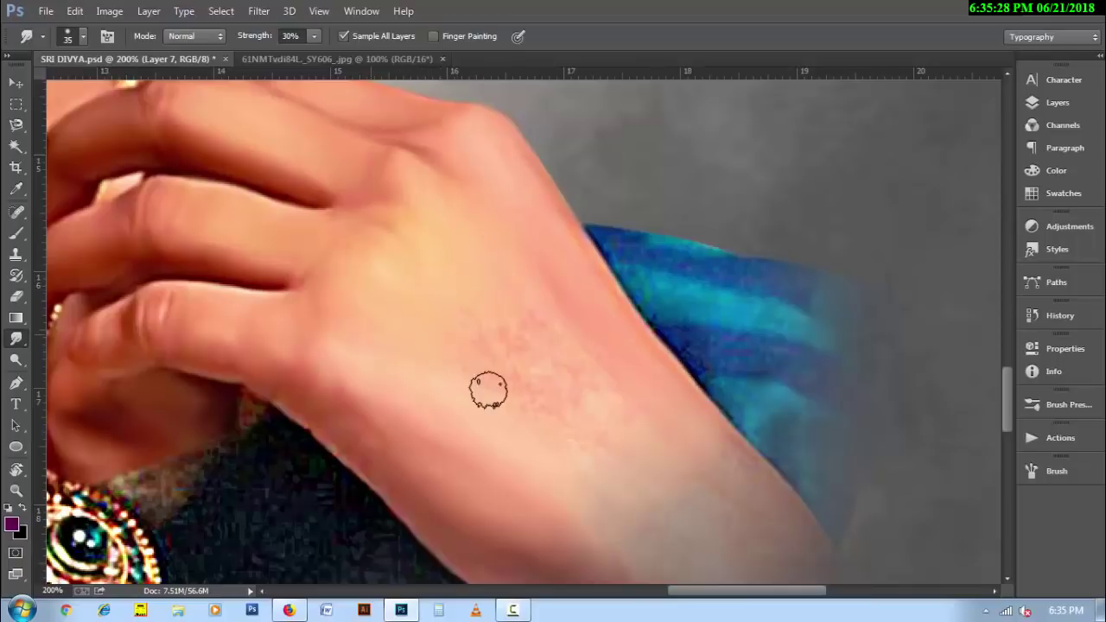
key(bracketright)
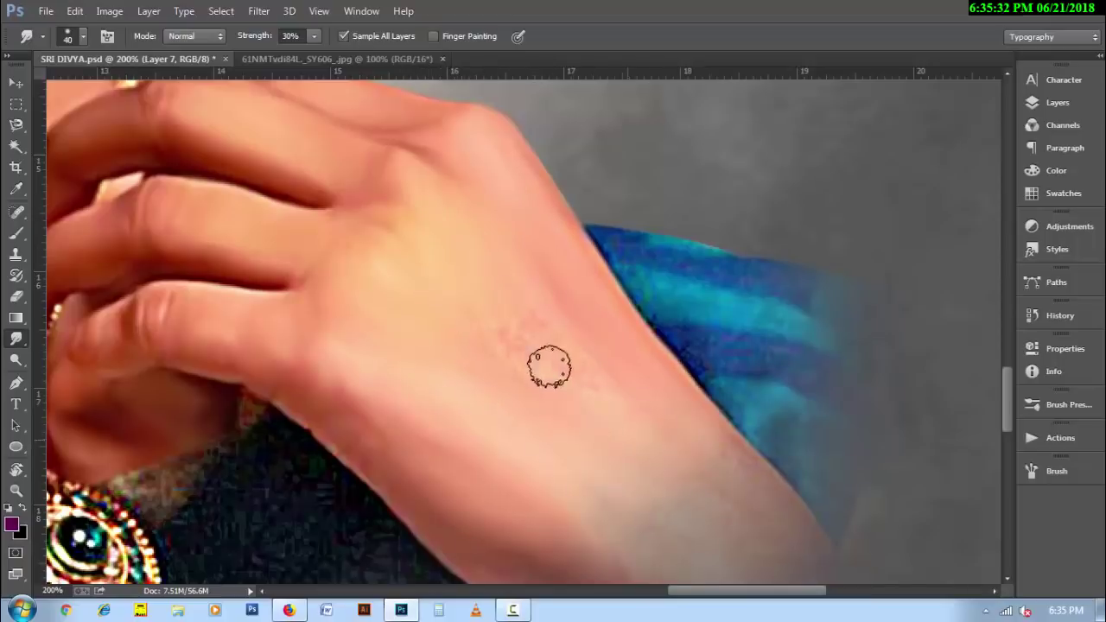
- Blend the lower wrist edge into the gray background with a 45–60 px smudge brush
key(ctrl+minus)
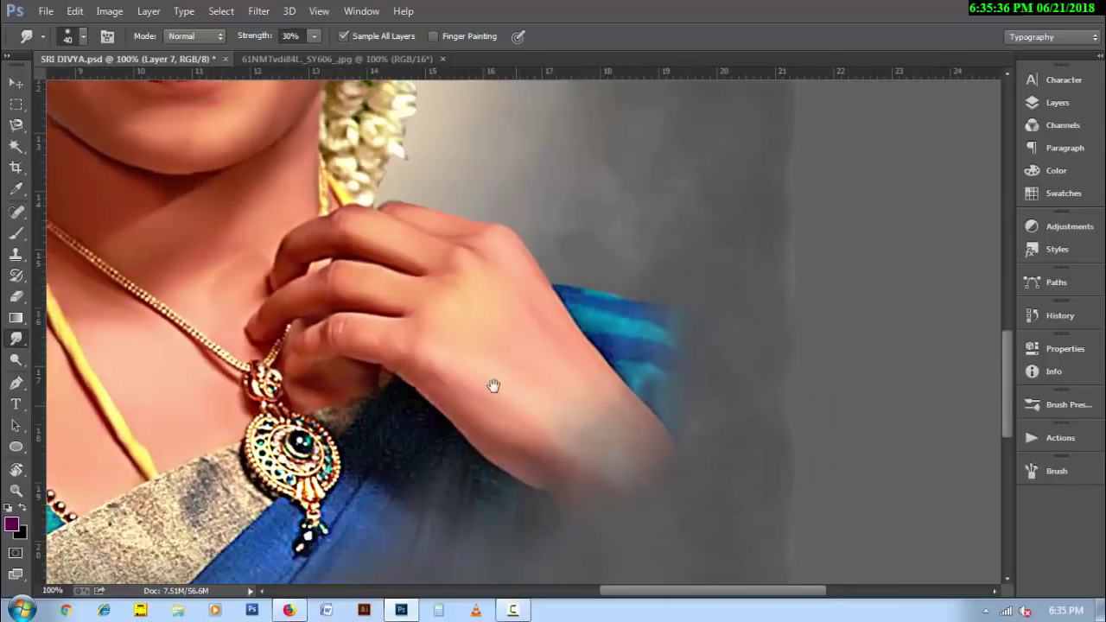
drag(492, 385, 470, 366)
key(bracketright)
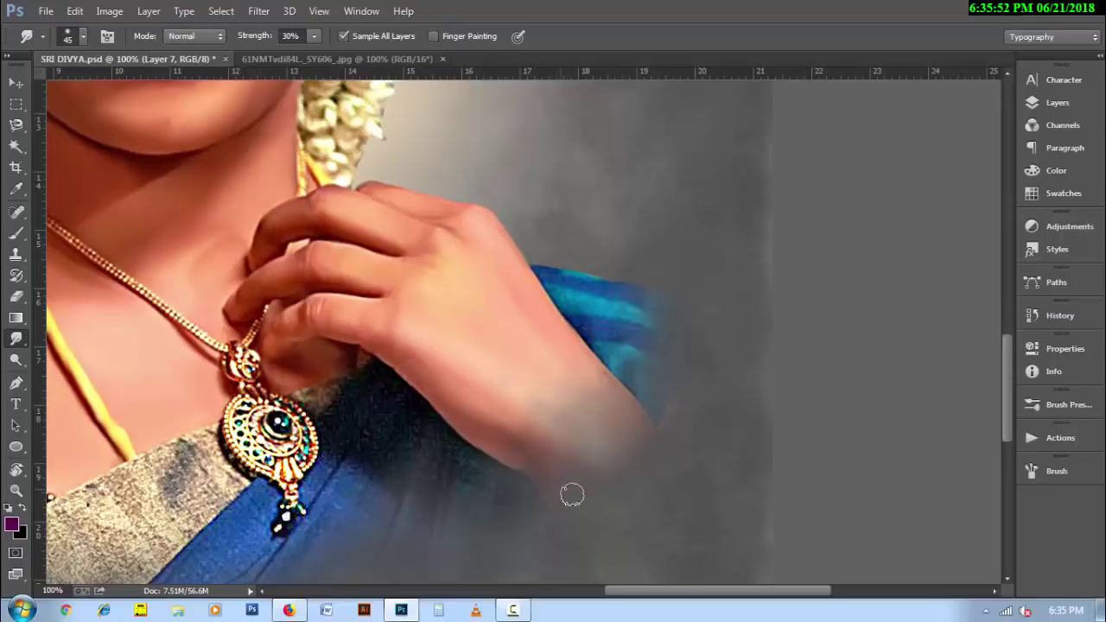
mouse_move(572, 494)
mouse_down()
mouse_move(565, 409)
mouse_move(632, 442)
mouse_move(597, 380)
mouse_move(627, 506)
mouse_move(568, 395)
mouse_move(543, 395)
mouse_up()
key(bracketright)
key(bracketright)
key(bracketright)
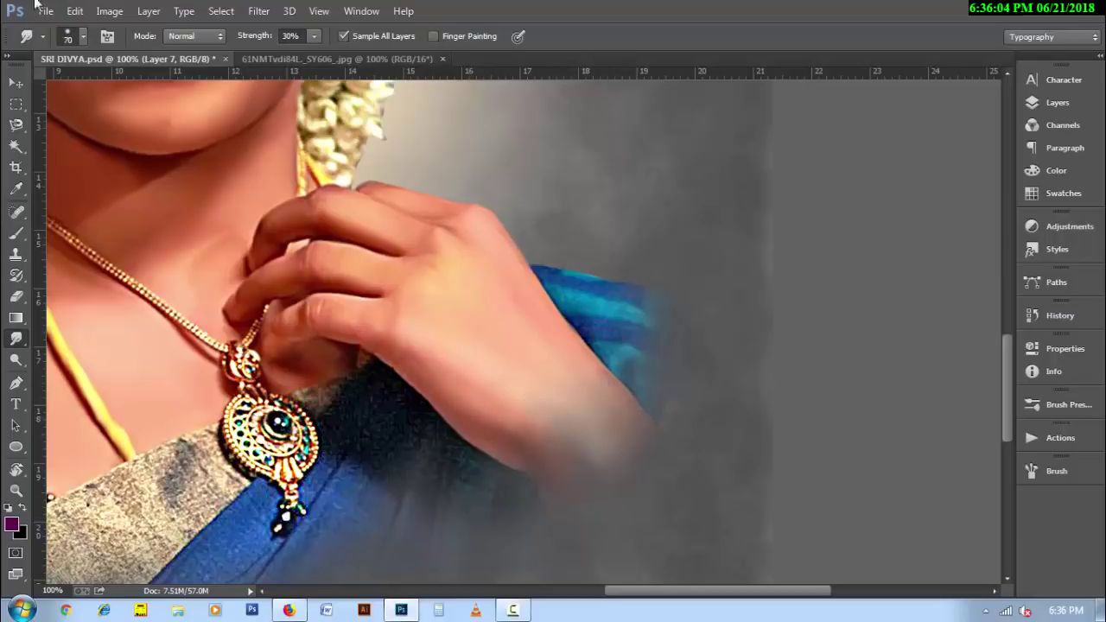
- Lightly smudge the necklace cord's edge with a smaller 25 px brush
key(bracketleft)
scroll(358, 227, up, 3)
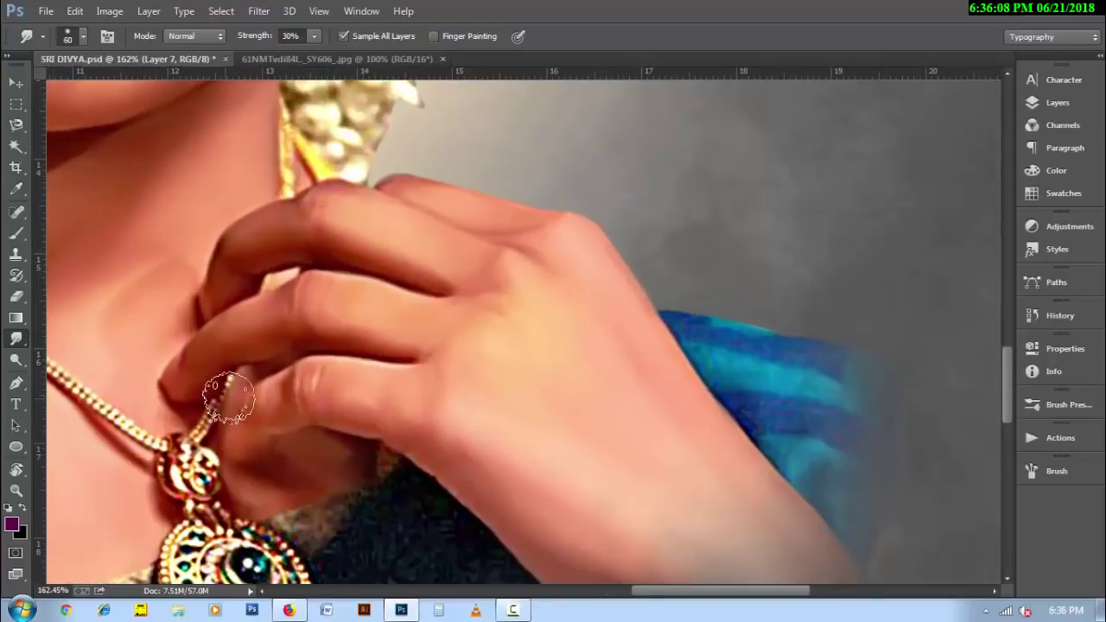
key(bracketleft)
key(bracketleft)
key(bracketleft)
mouse_move(281, 116)
mouse_down()
mouse_move(286, 184)
mouse_move(291, 150)
mouse_up()
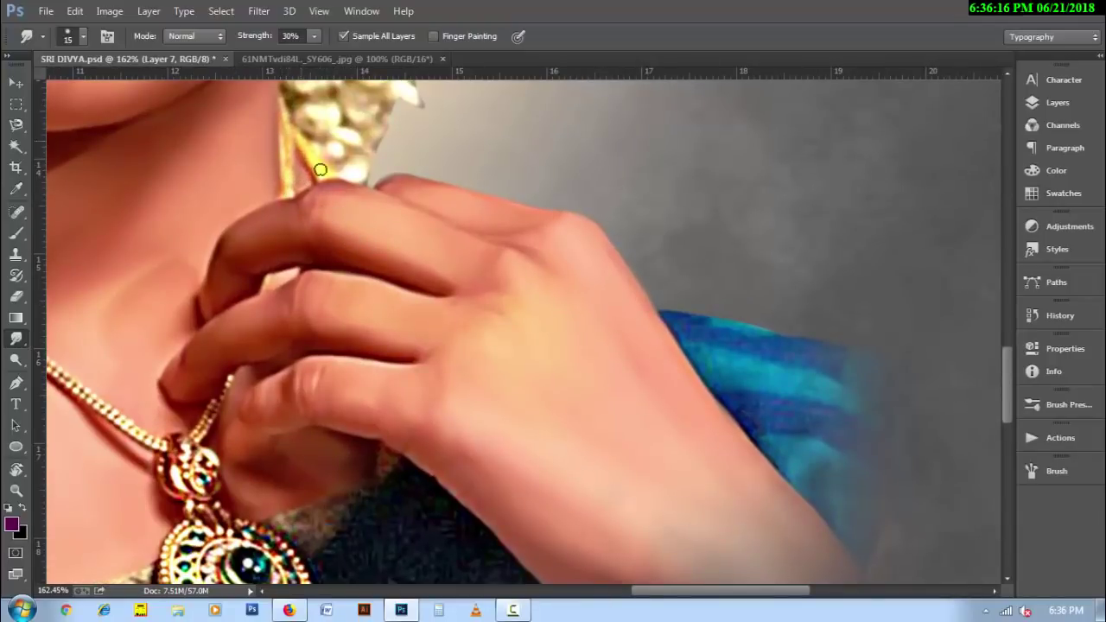
scroll(321, 365, down, 3)
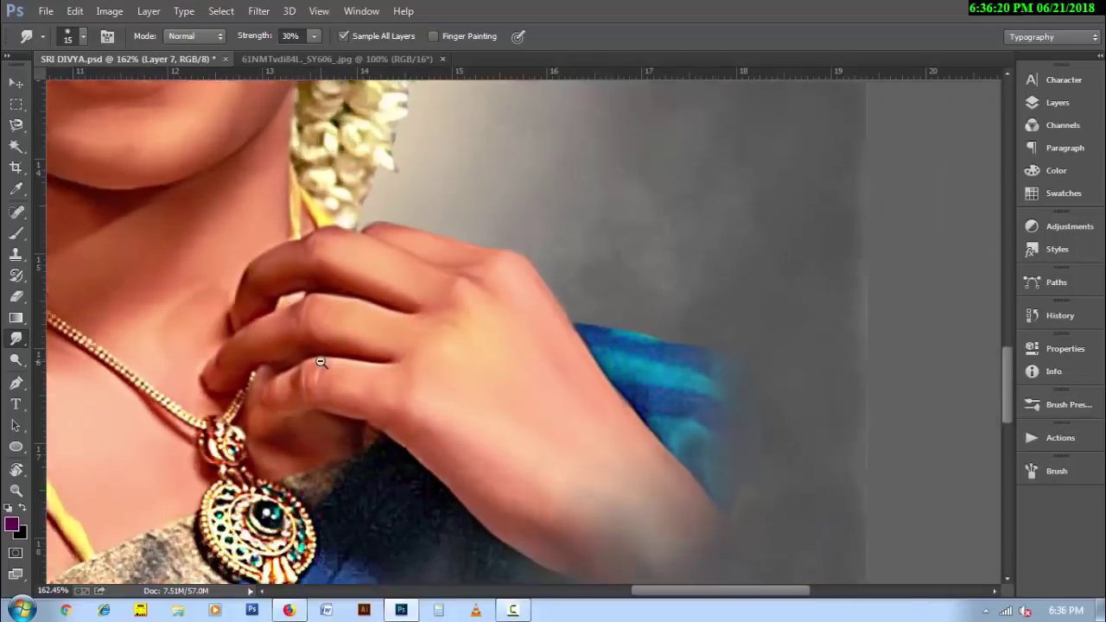
drag(343, 385, 402, 305)
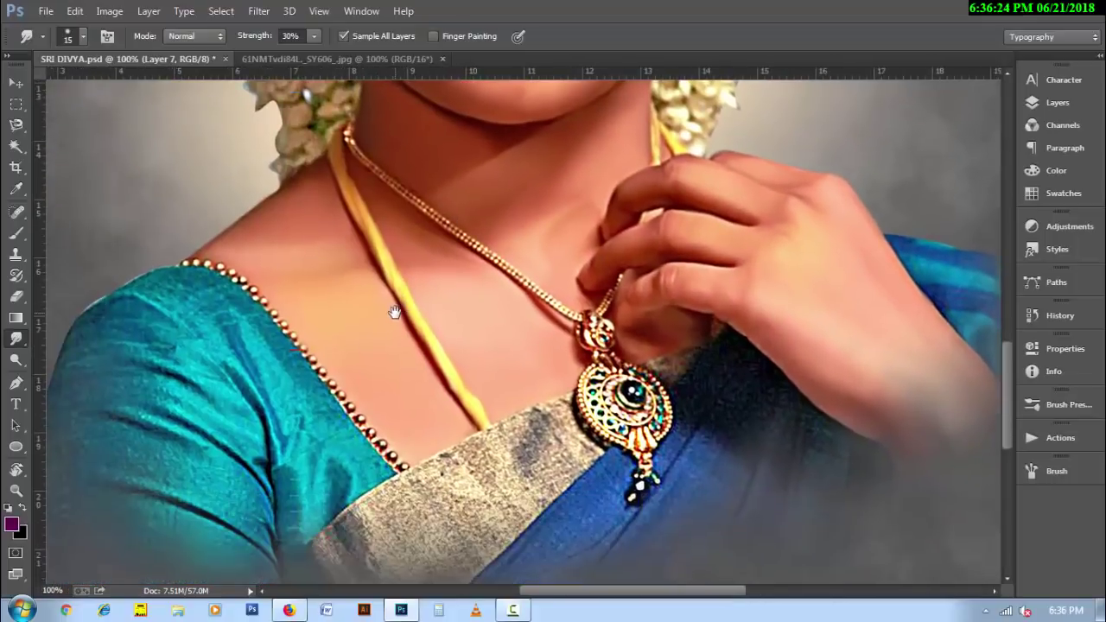
scroll(394, 312, up, 1)
- Soften the dark folds of the teal blouse along the neckline
drag(185, 328, 278, 292)
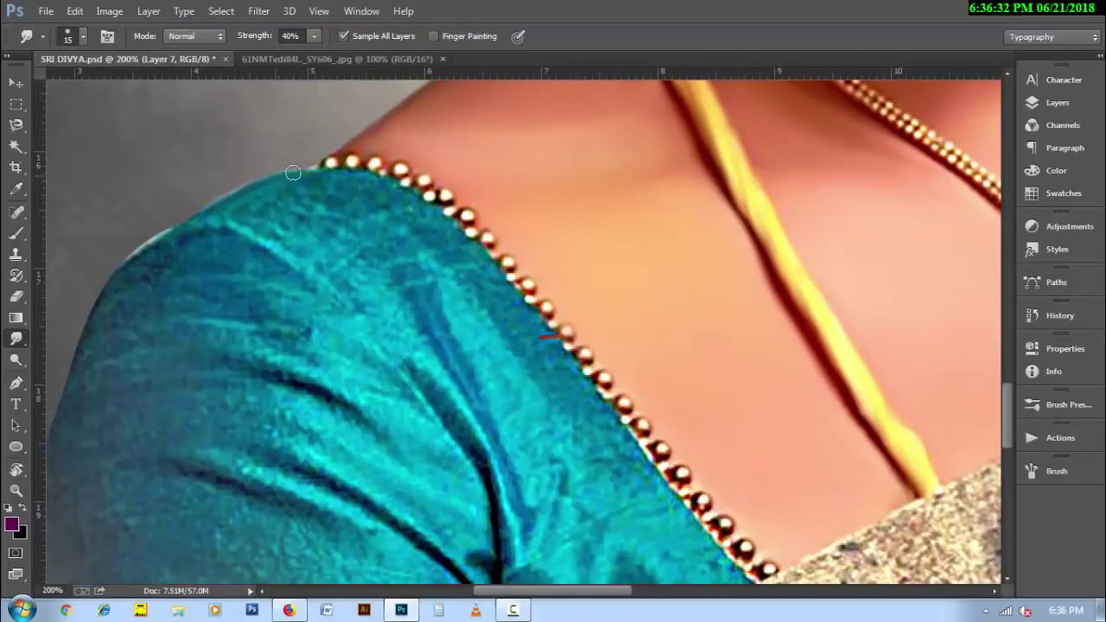
key(bracketright)
scroll(518, 536, down, 1)
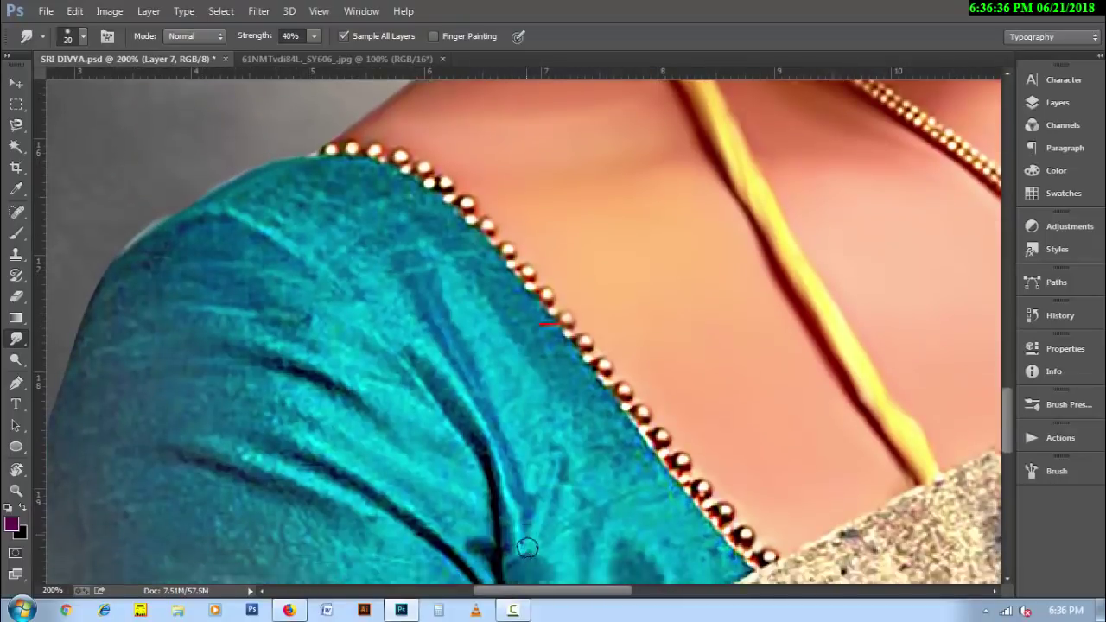
scroll(525, 539, down, 1)
mouse_move(473, 383)
mouse_down()
mouse_move(407, 304)
mouse_move(506, 410)
mouse_move(530, 501)
mouse_move(553, 407)
mouse_move(523, 454)
mouse_up()
key(bracketleft)
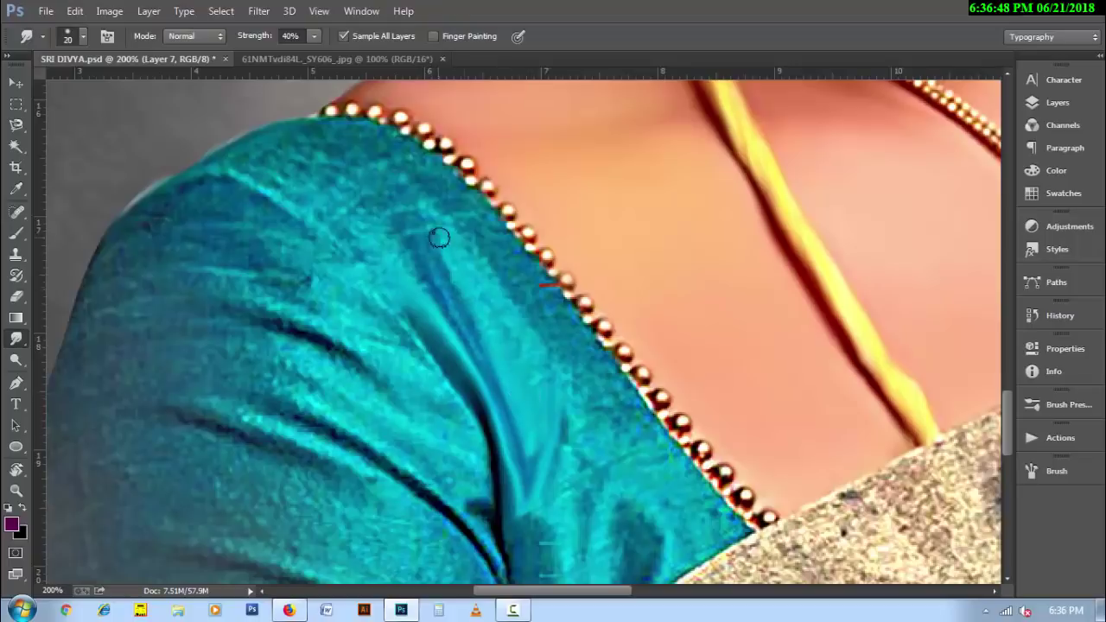
drag(480, 374, 418, 241)
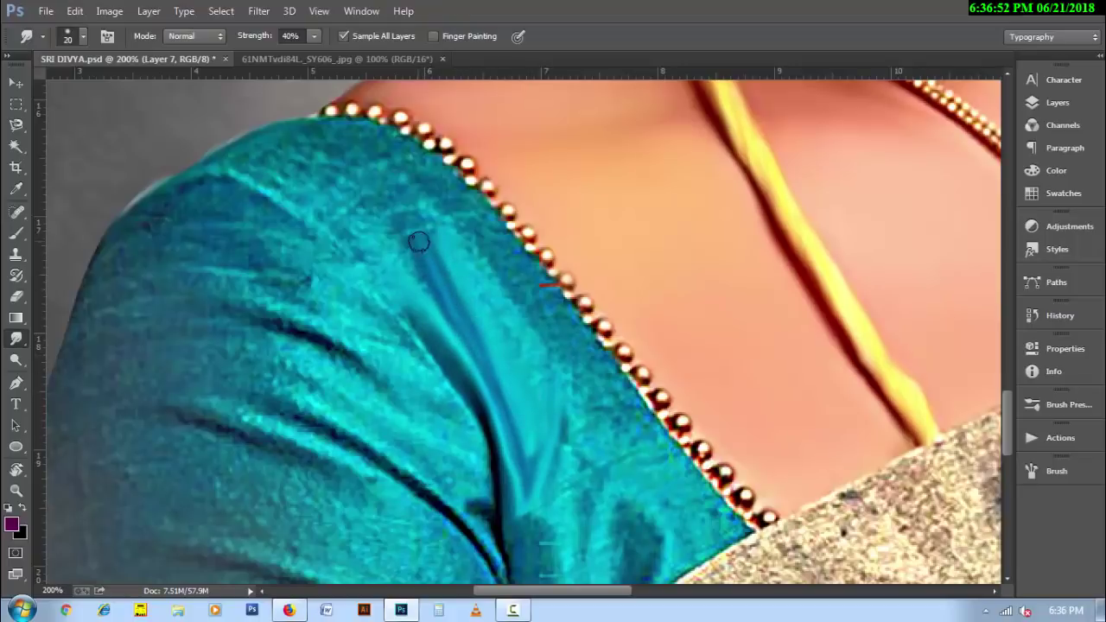
mouse_move(222, 167)
mouse_down()
mouse_move(328, 237)
mouse_move(448, 386)
mouse_move(344, 250)
mouse_up()
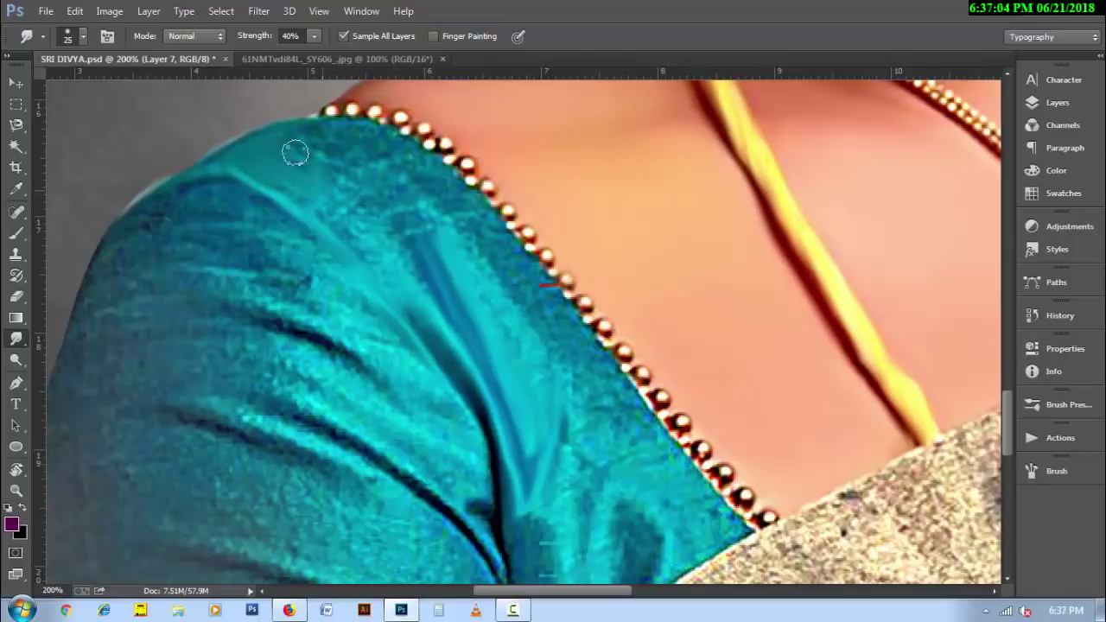
- Smudge away the red streak beside the bead trim with a 20 px brush
key(bracketright)
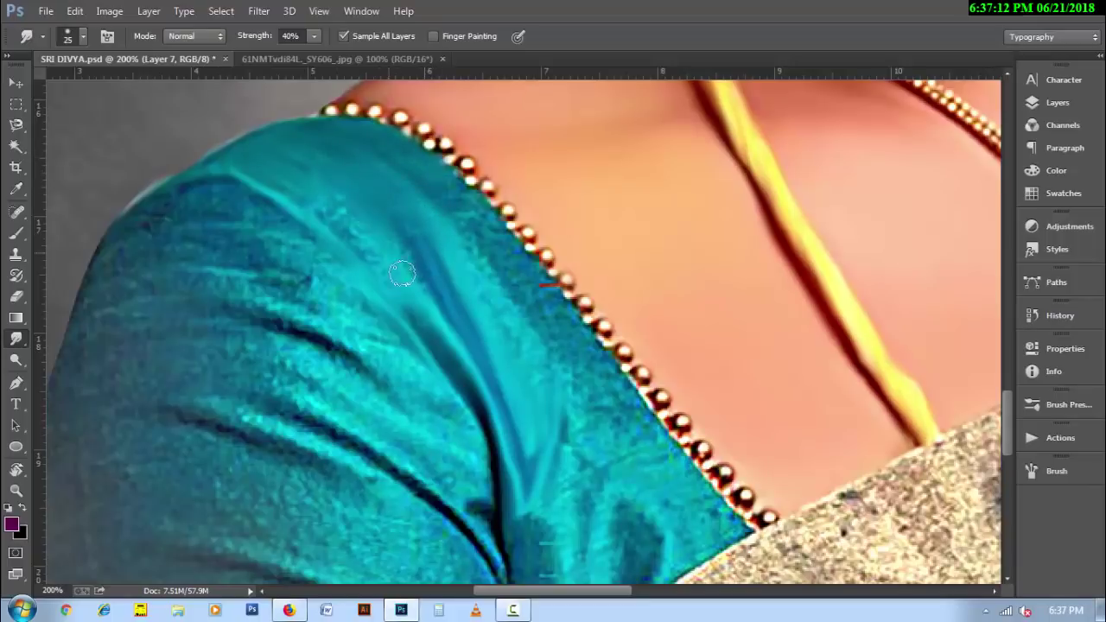
key(bracketleft)
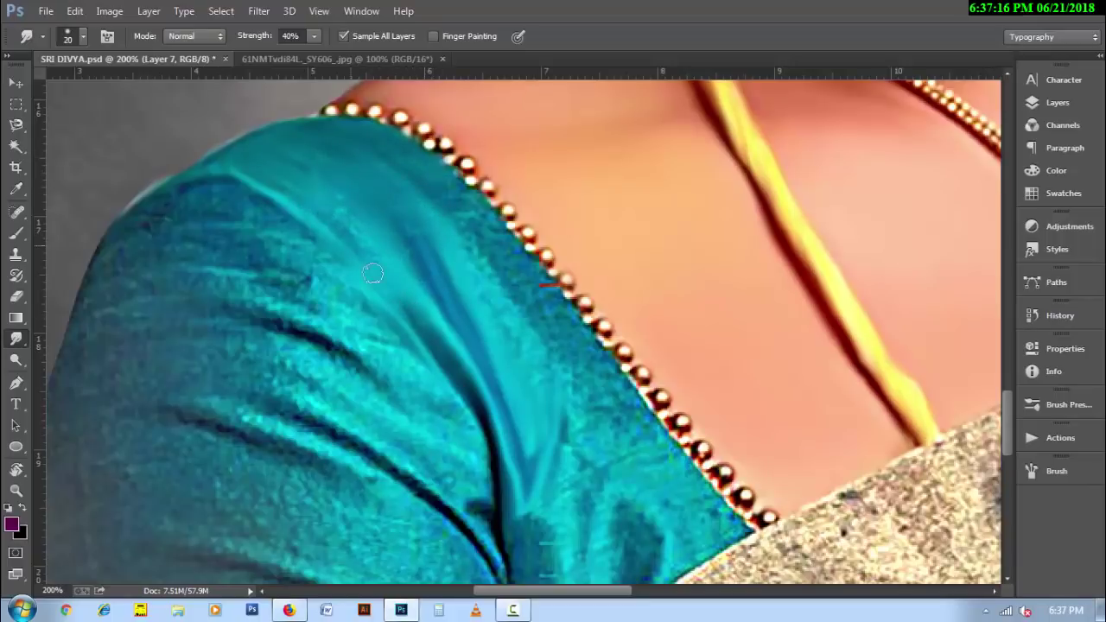
key(bracketright)
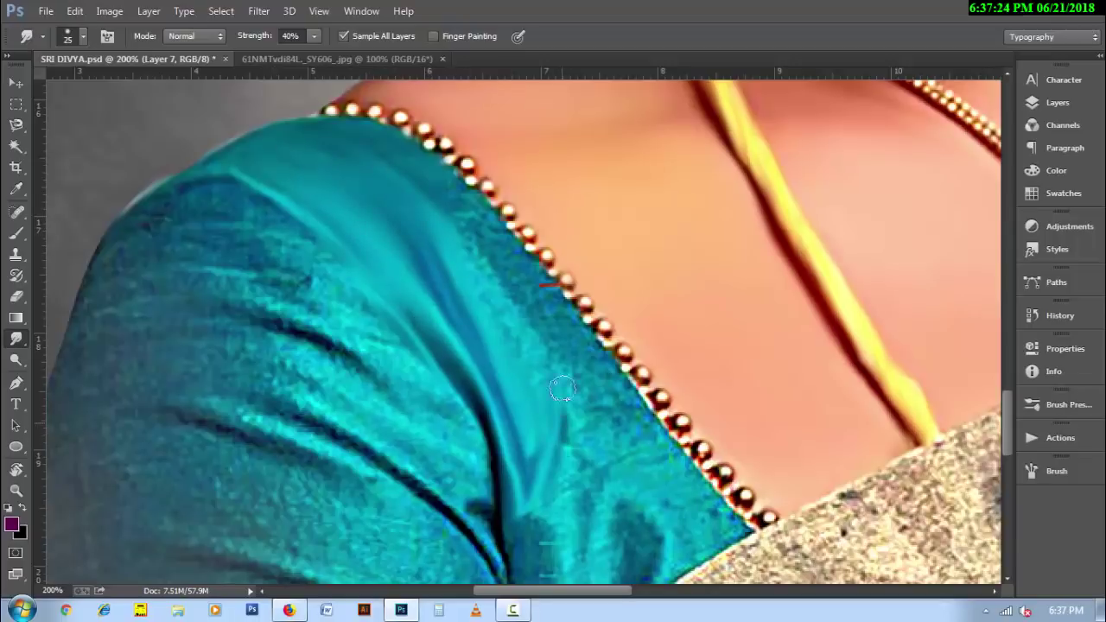
key(bracketleft)
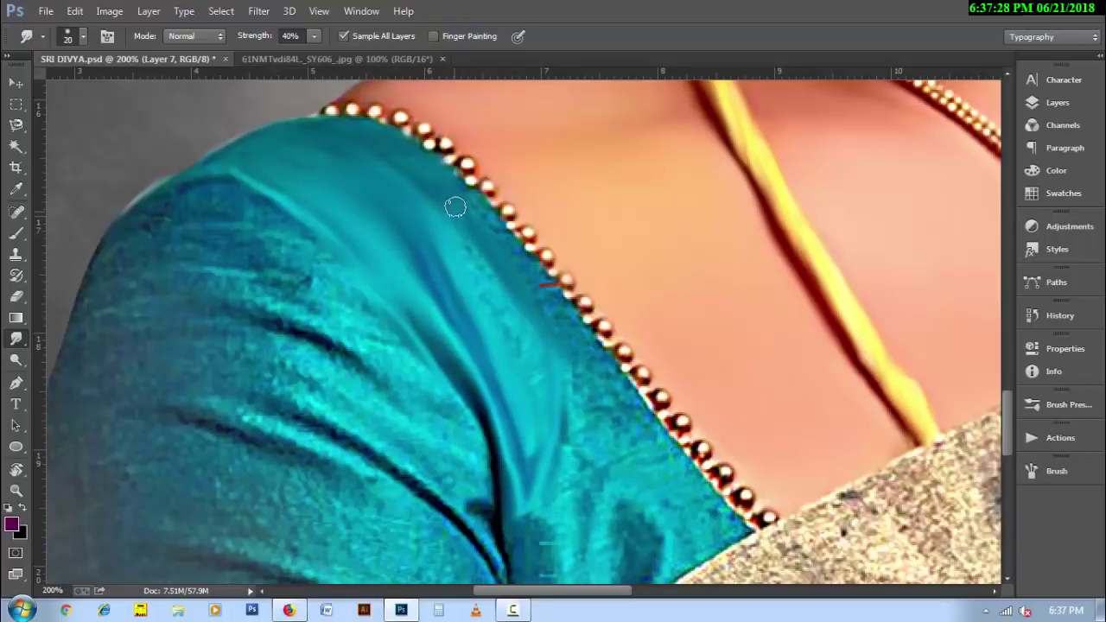
drag(525, 271, 560, 305)
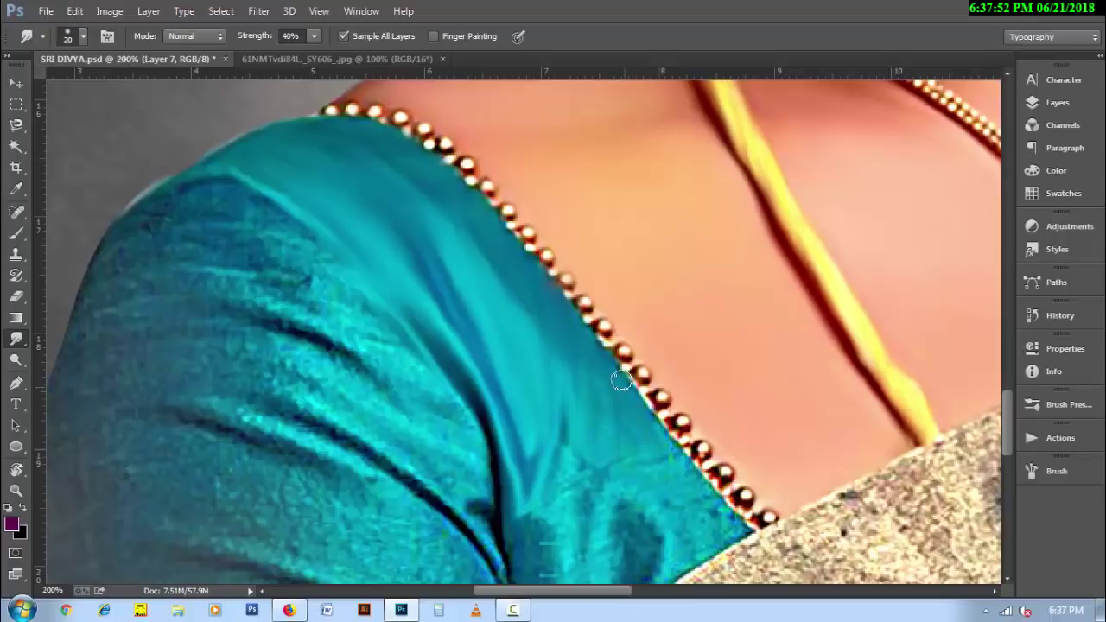
- Smooth the sleeve fold and blend its edge against the grey shawl at 20–25 px
scroll(510, 328, down, 2)
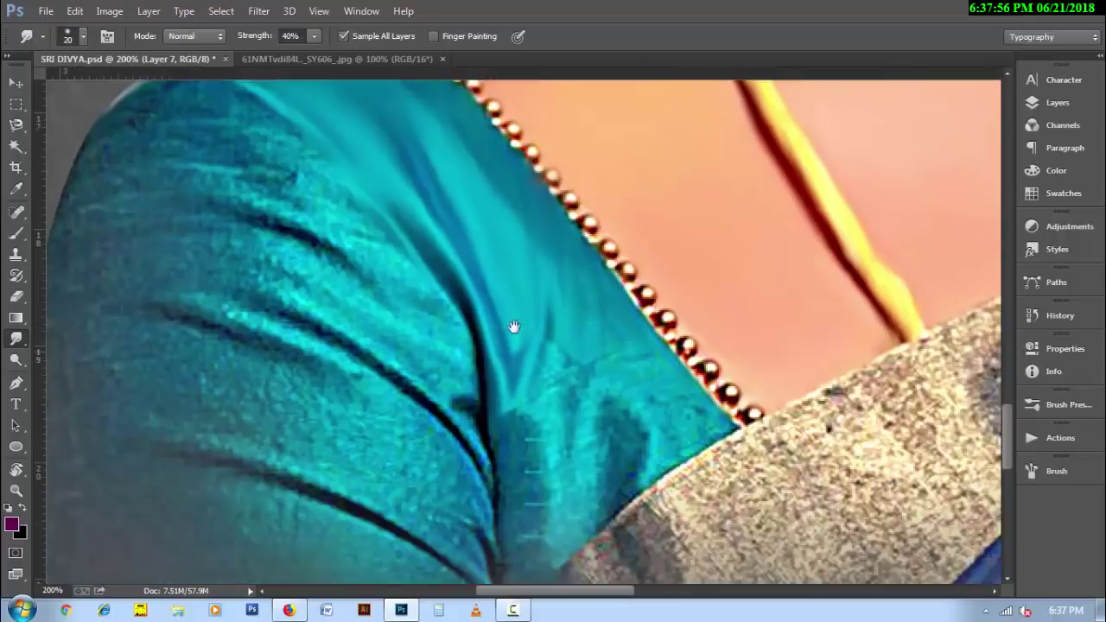
scroll(539, 456, down, 2)
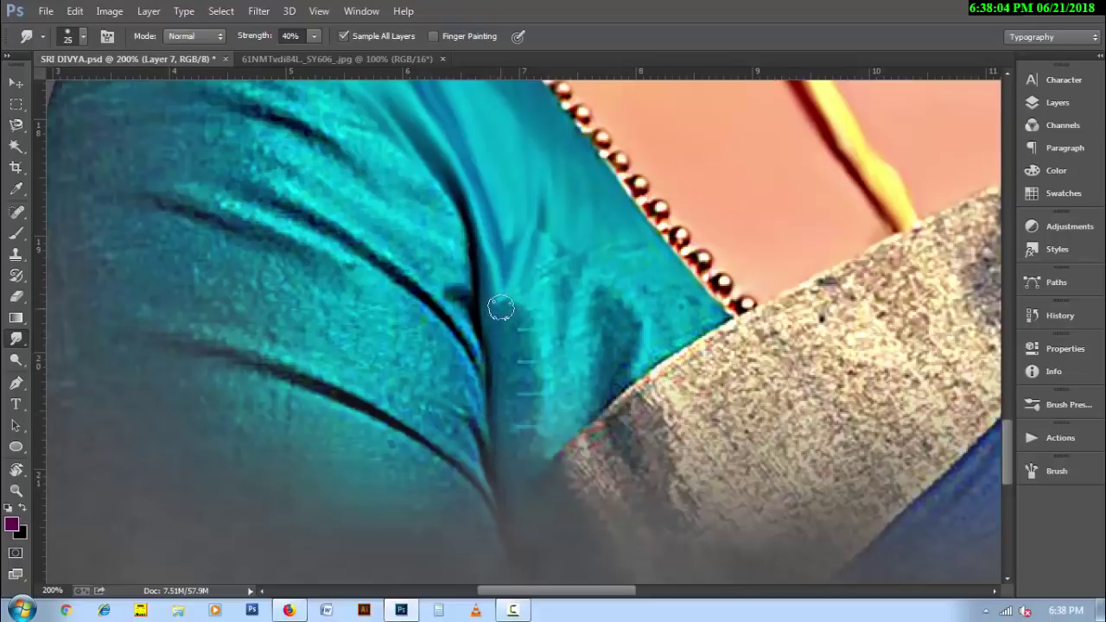
key(bracketright)
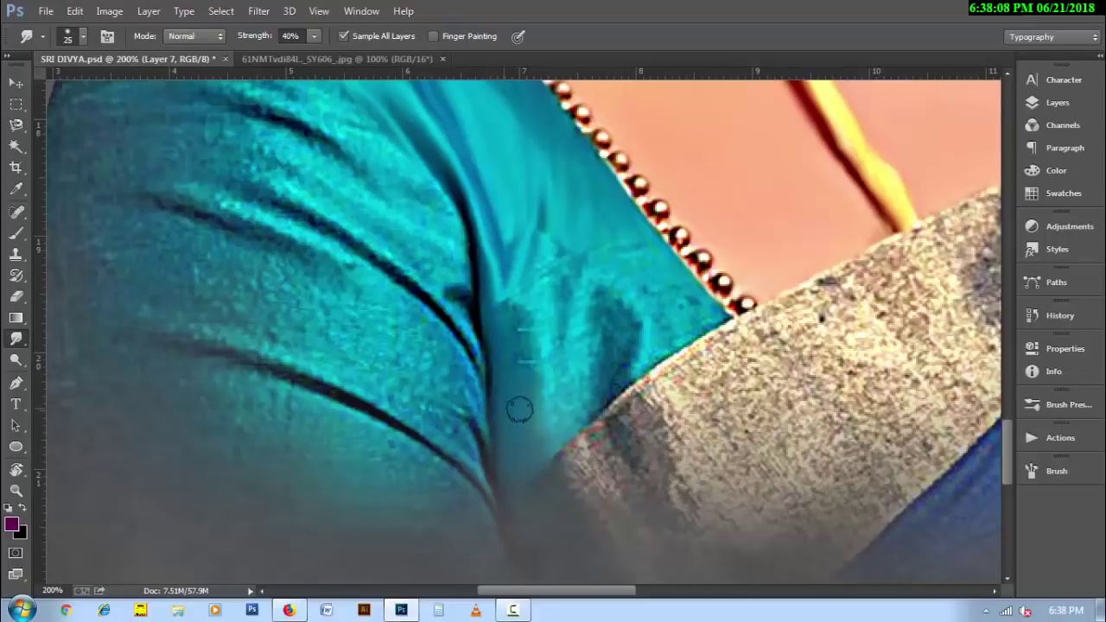
mouse_move(519, 407)
mouse_down()
mouse_move(553, 205)
mouse_move(525, 343)
mouse_move(524, 282)
mouse_move(515, 299)
mouse_up()
key(bracketleft)
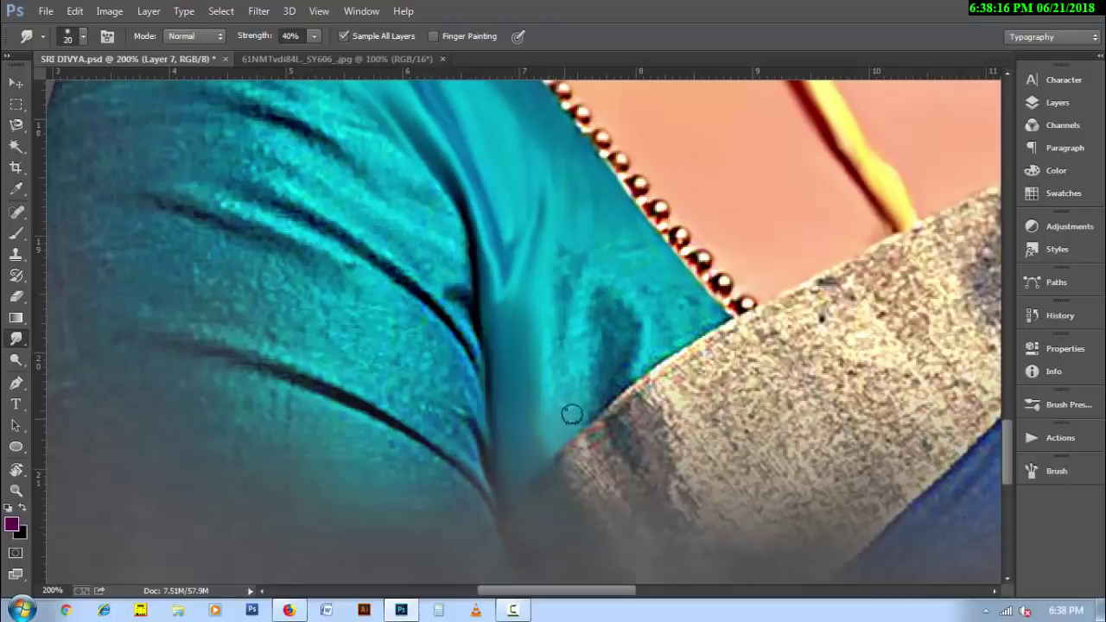
drag(597, 376, 593, 373)
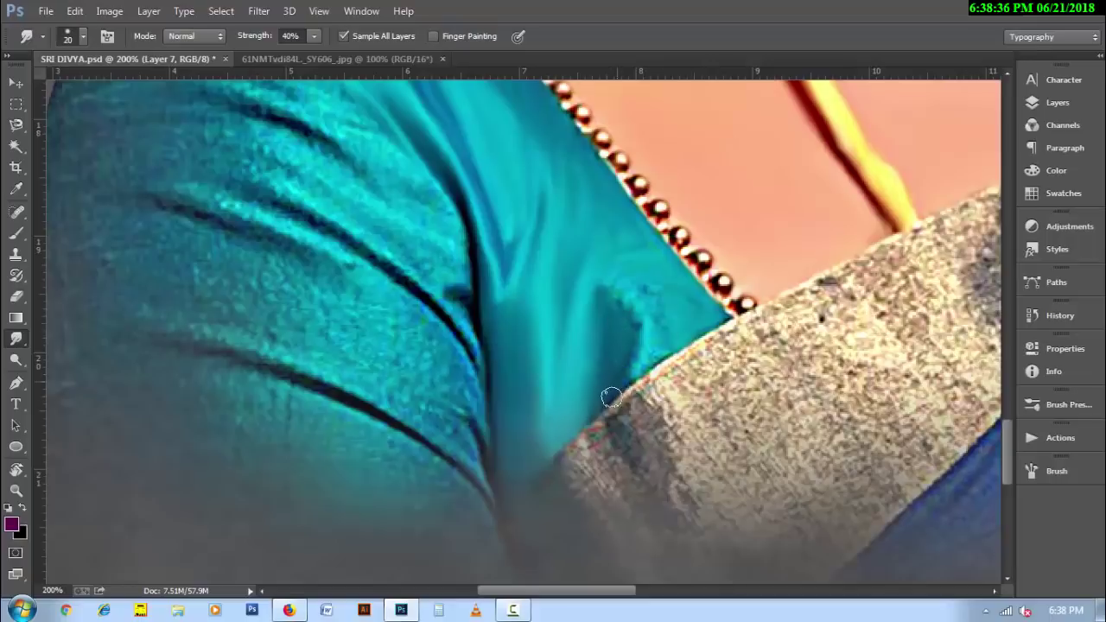
drag(611, 398, 636, 365)
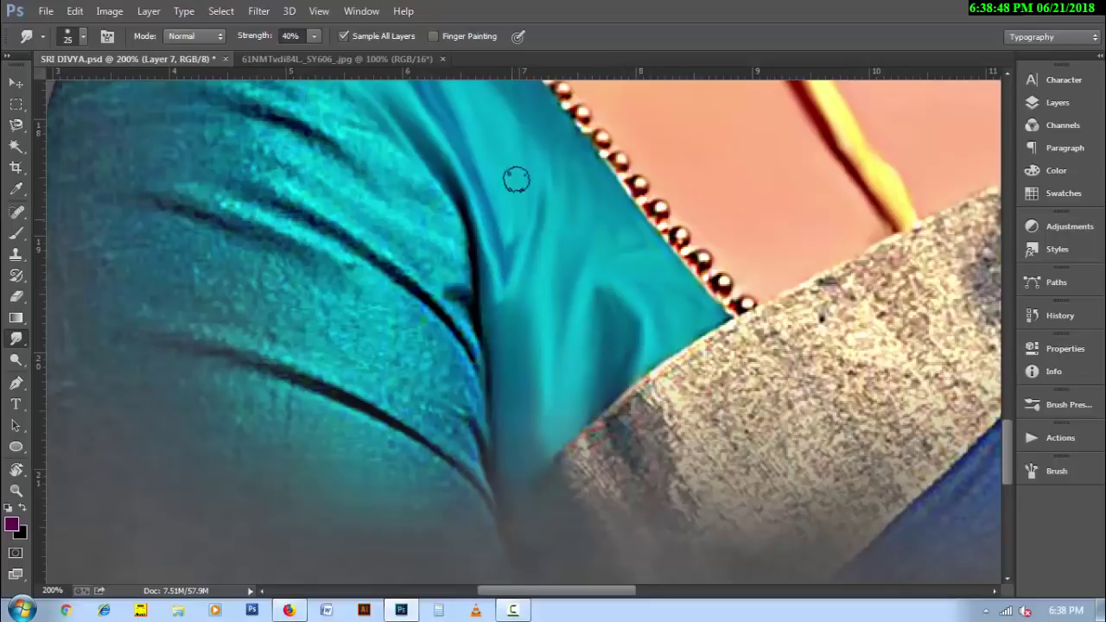
- Set the brush to 35 px and rotate the canvas about 65° to follow the sleeve
scroll(611, 225, up, 3)
scroll(611, 226, left, 2)
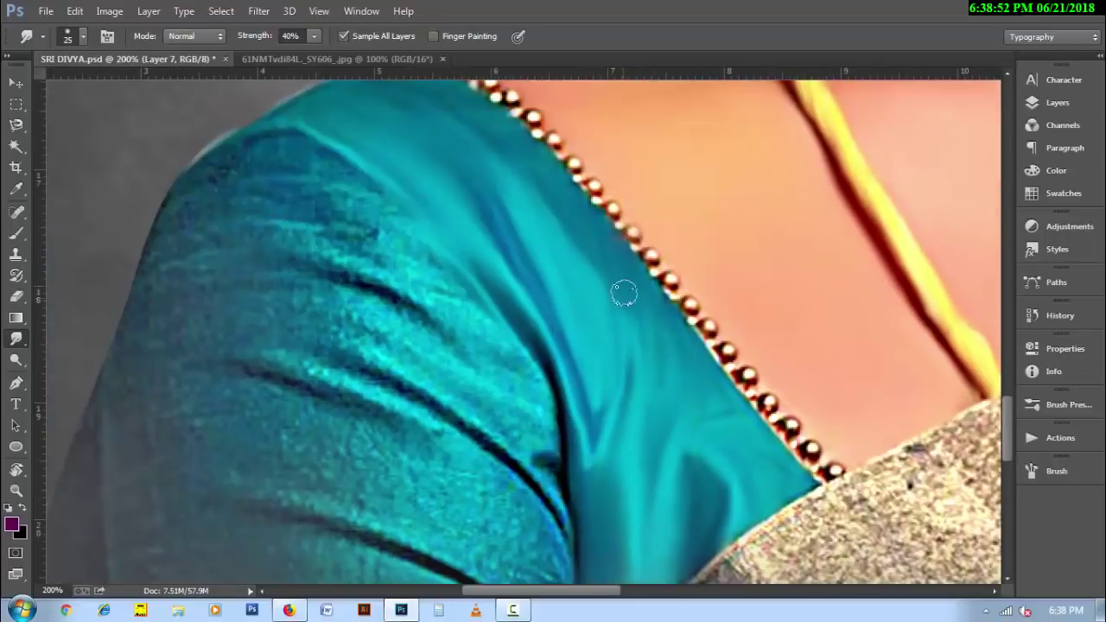
scroll(546, 171, up, 2)
scroll(584, 220, left, 2)
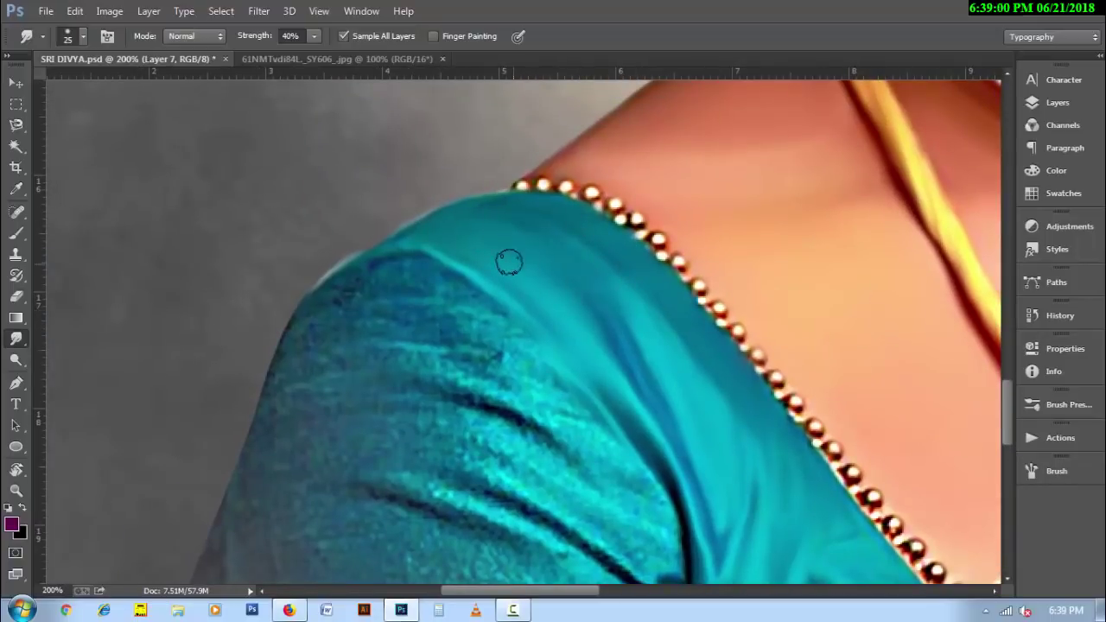
scroll(535, 279, down, 1)
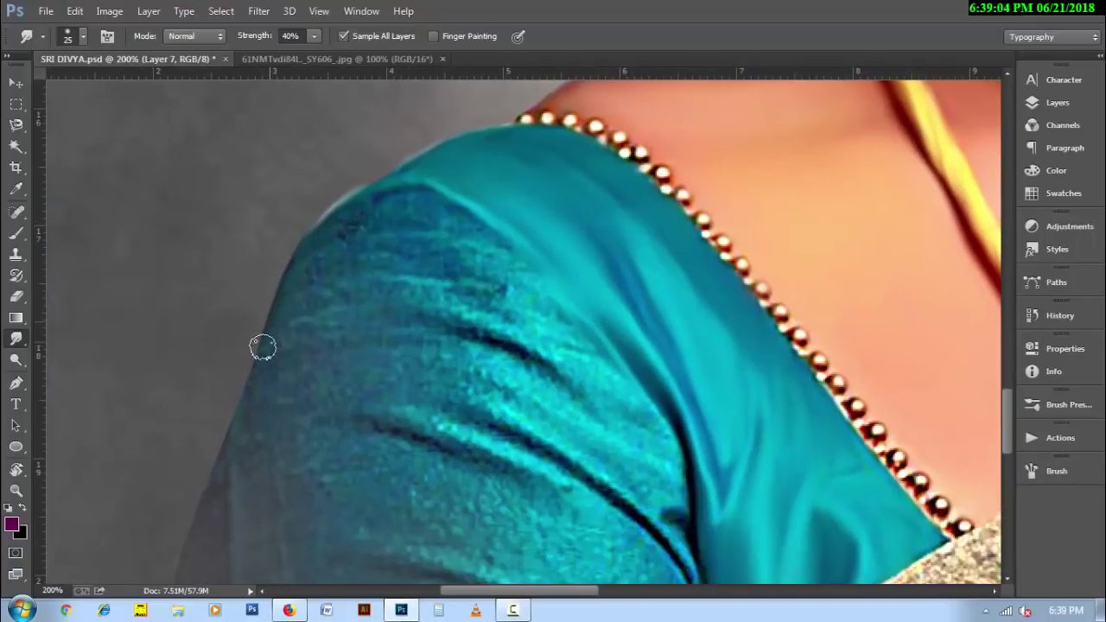
scroll(333, 320, down, 2)
scroll(324, 286, left, 1)
scroll(323, 279, down, 3)
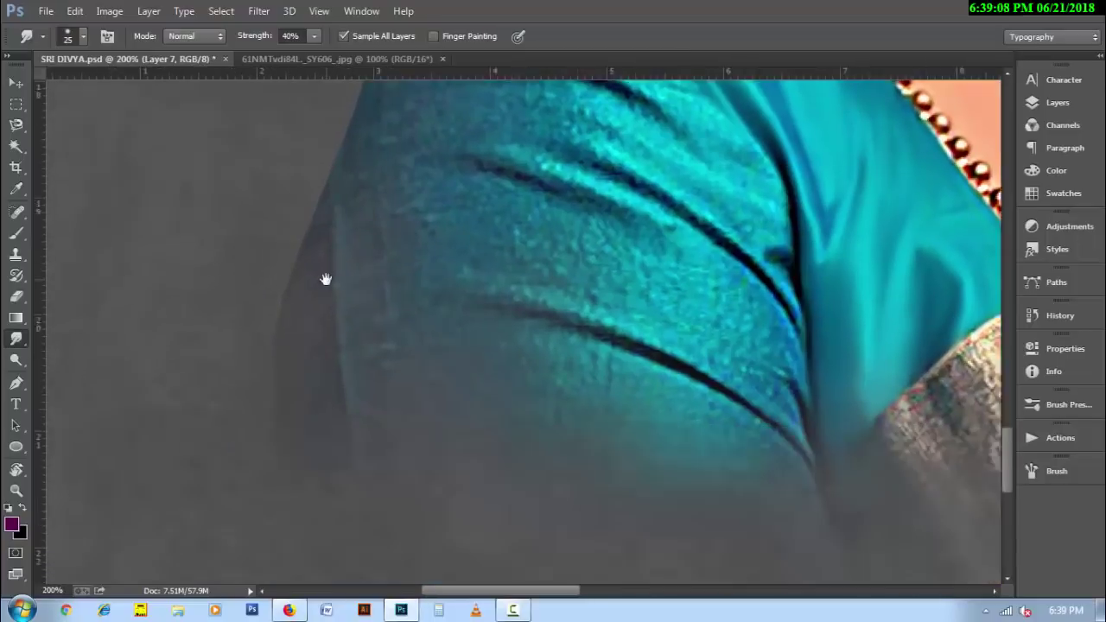
scroll(292, 302, left, 1)
key(bracketright)
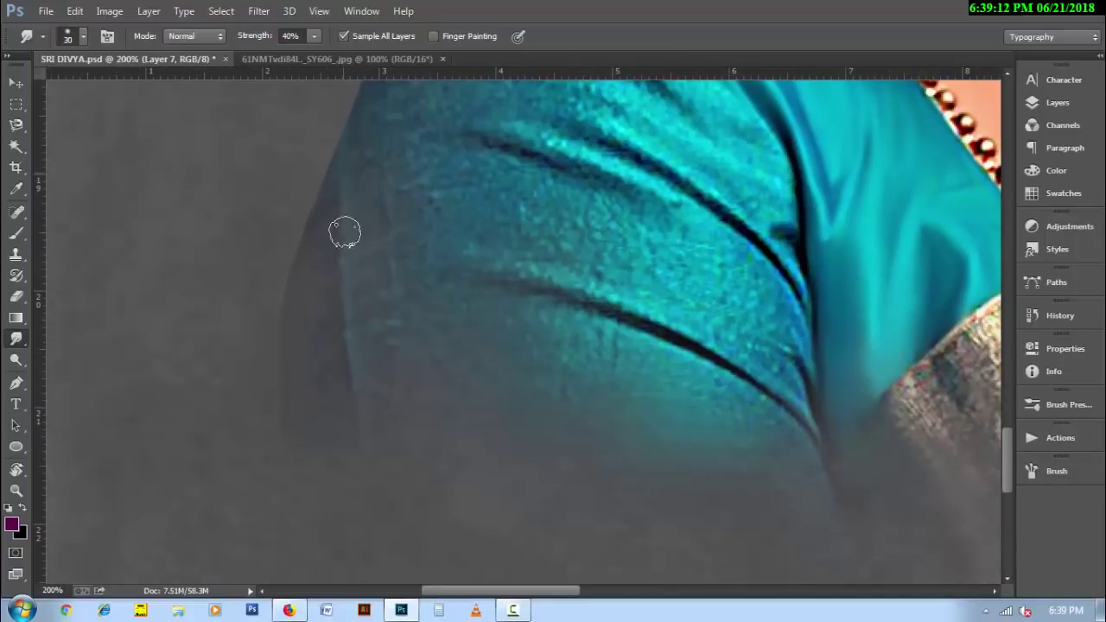
key(bracketright)
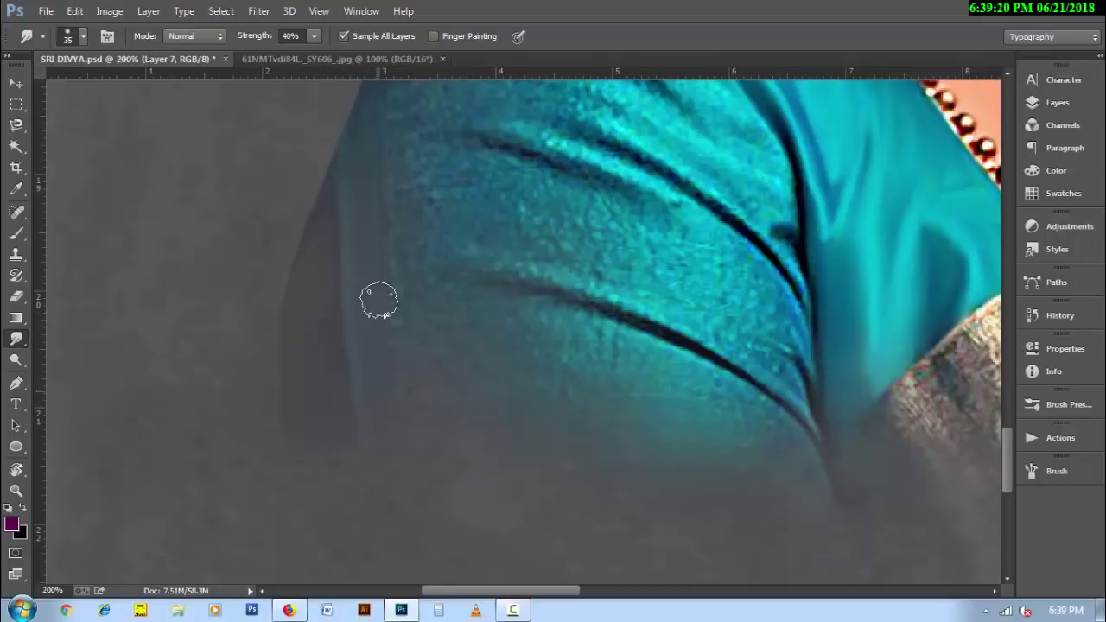
key(r)
drag(585, 371, 434, 234)
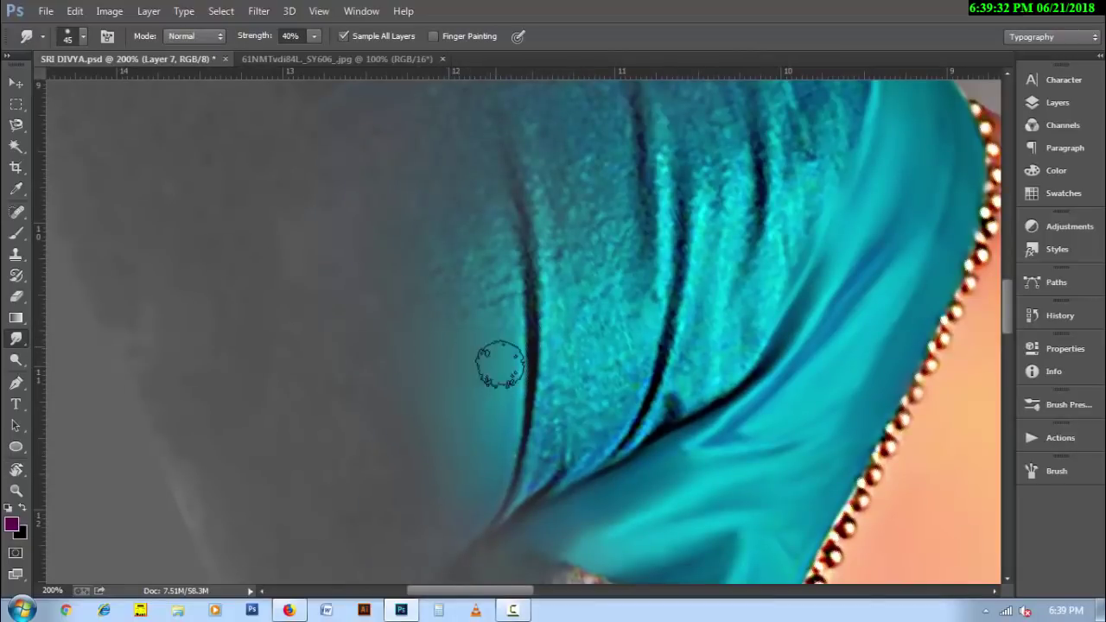
- Rotate the view further and smear the sleeve's dark edge smooth with a 30 px brush
key(r)
mouse_move(507, 223)
mouse_down()
mouse_move(511, 353)
mouse_move(492, 297)
mouse_up()
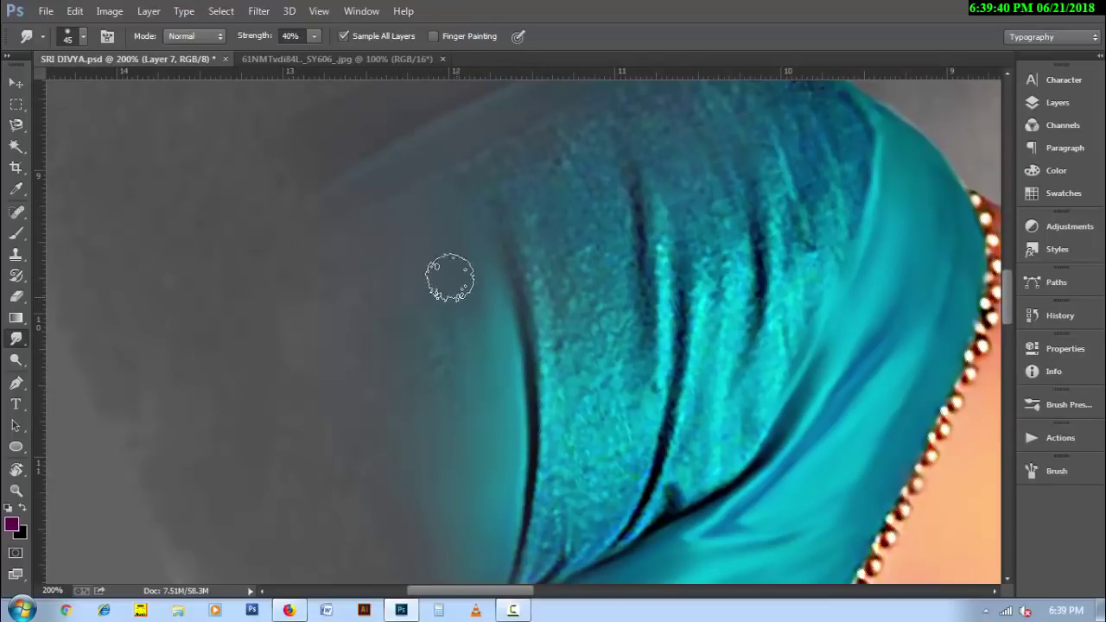
scroll(562, 449, down, 3)
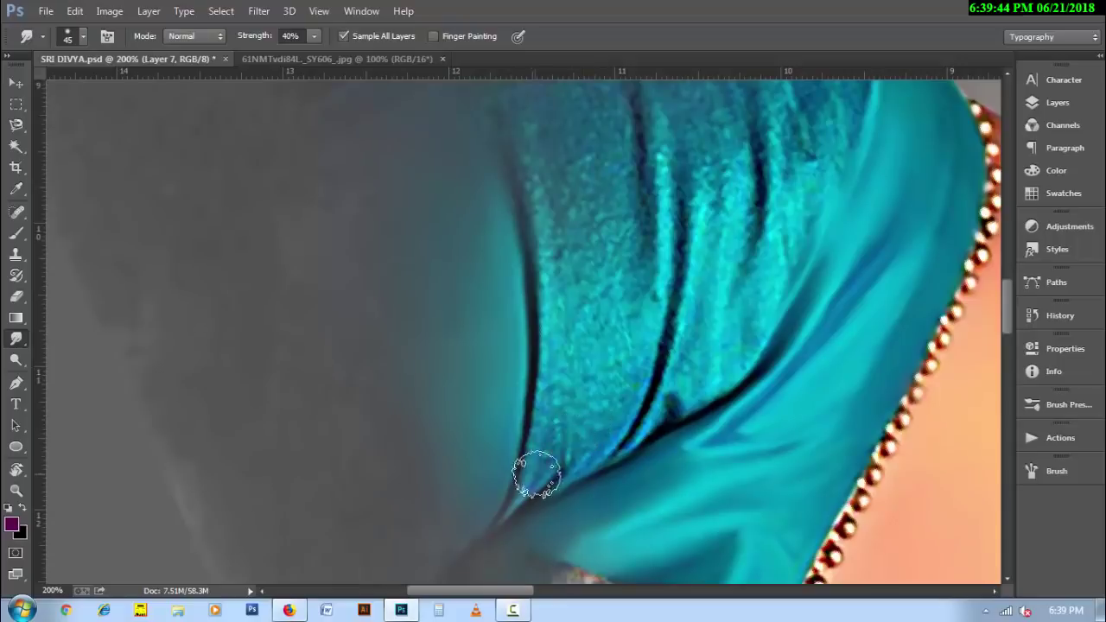
key(bracketleft)
key(bracketleft)
key(bracketleft)
drag(543, 311, 537, 413)
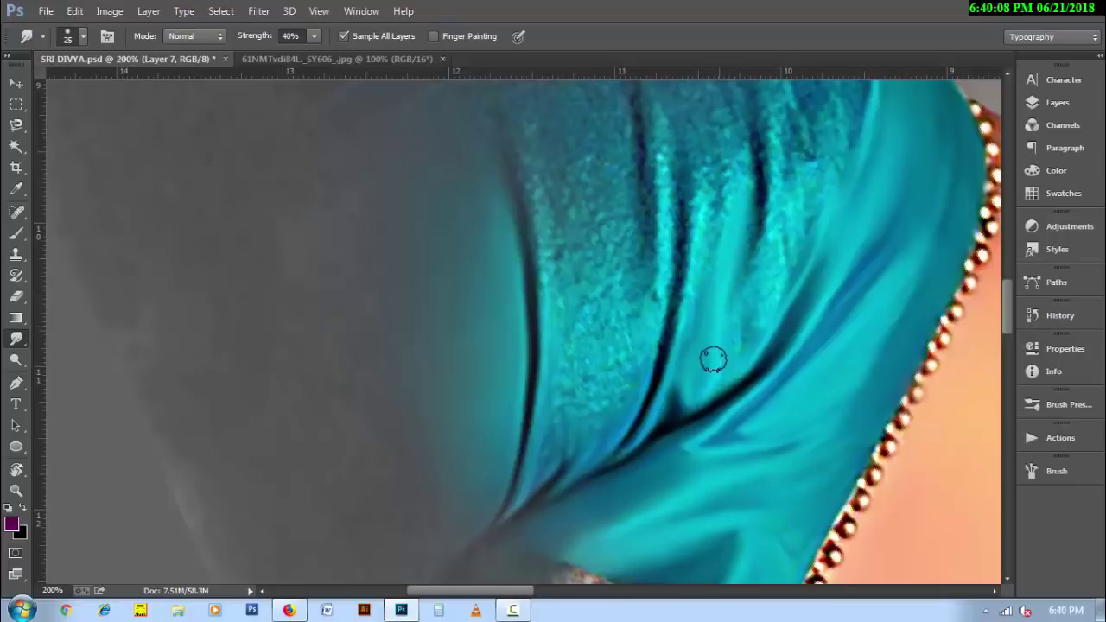
- Smudge the speckled texture along the long dark fold smooth with 25–35 px brushes
key(bracketleft)
key(bracketright)
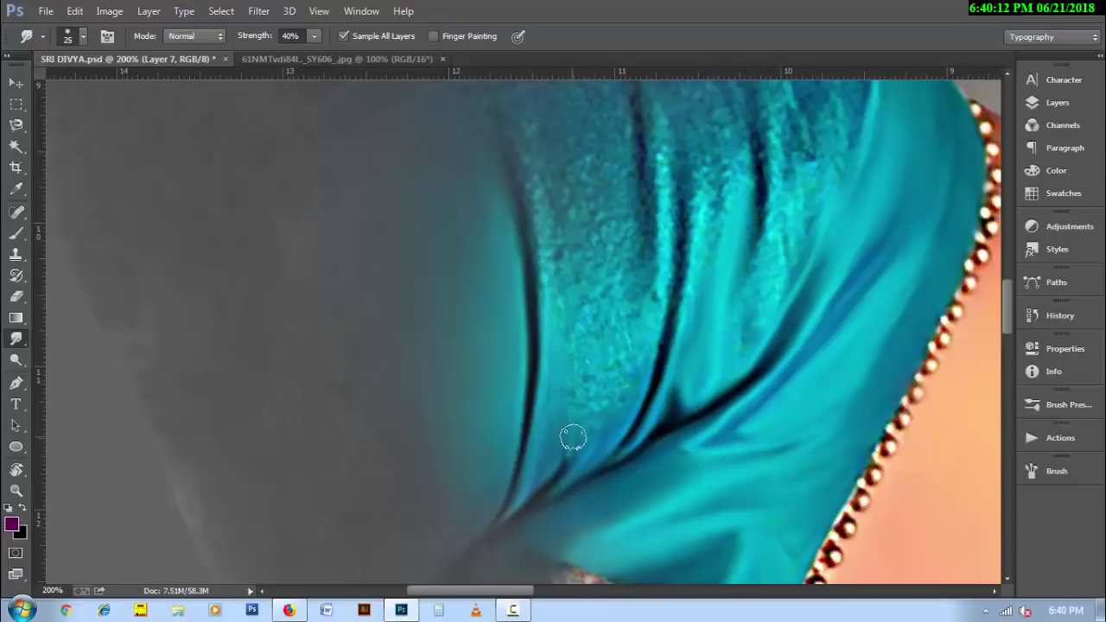
scroll(604, 359, up, 1)
key(bracketright)
key(bracketright)
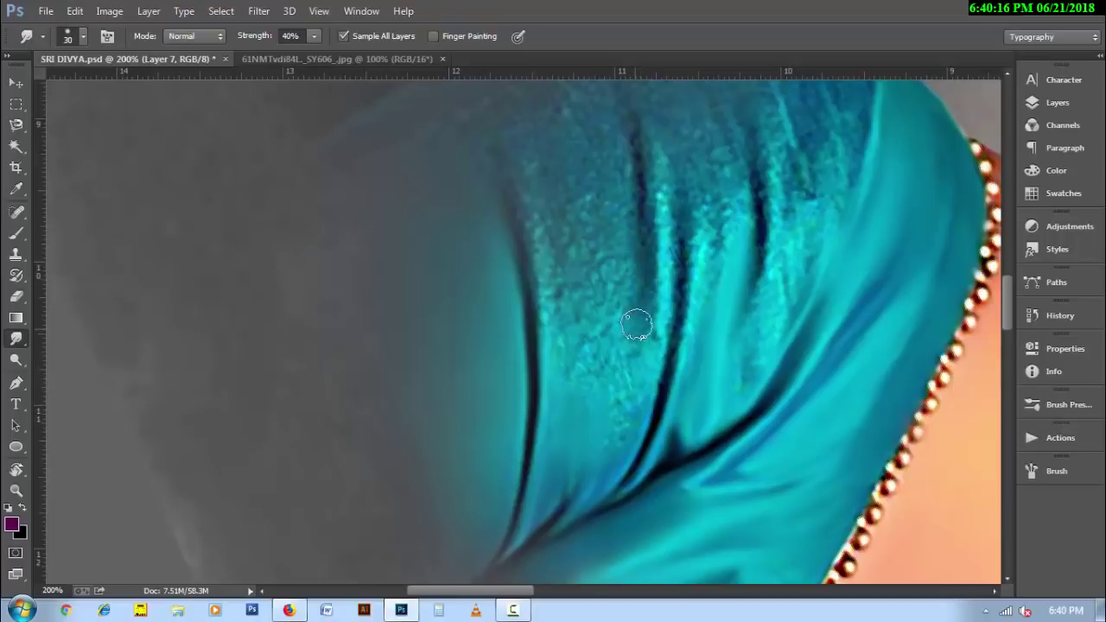
drag(635, 188, 617, 416)
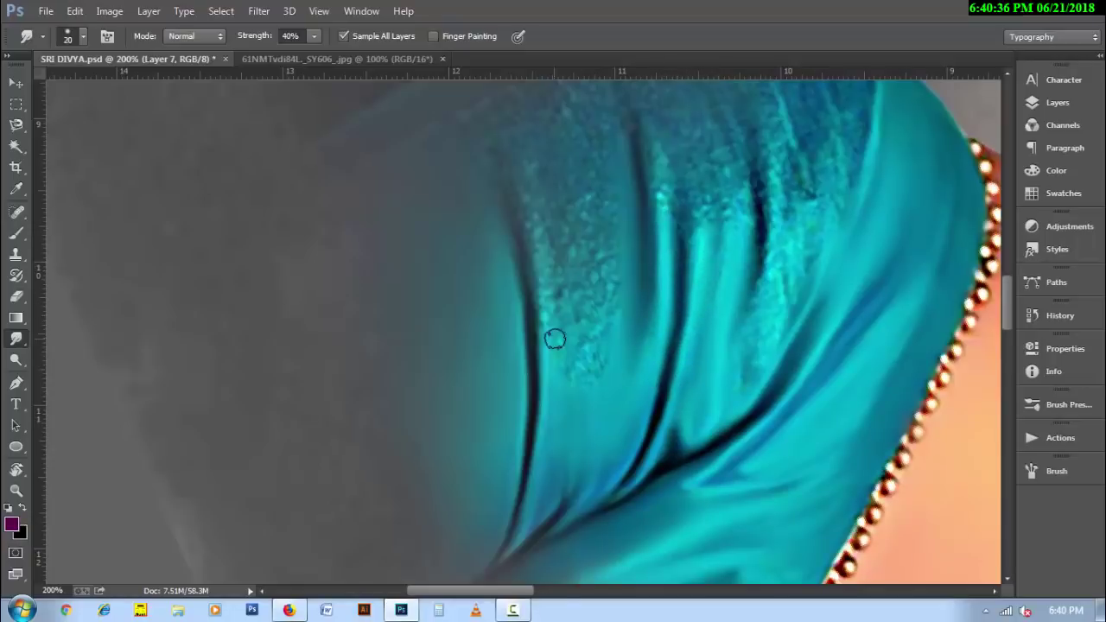
scroll(555, 338, up, 1)
key(bracketright)
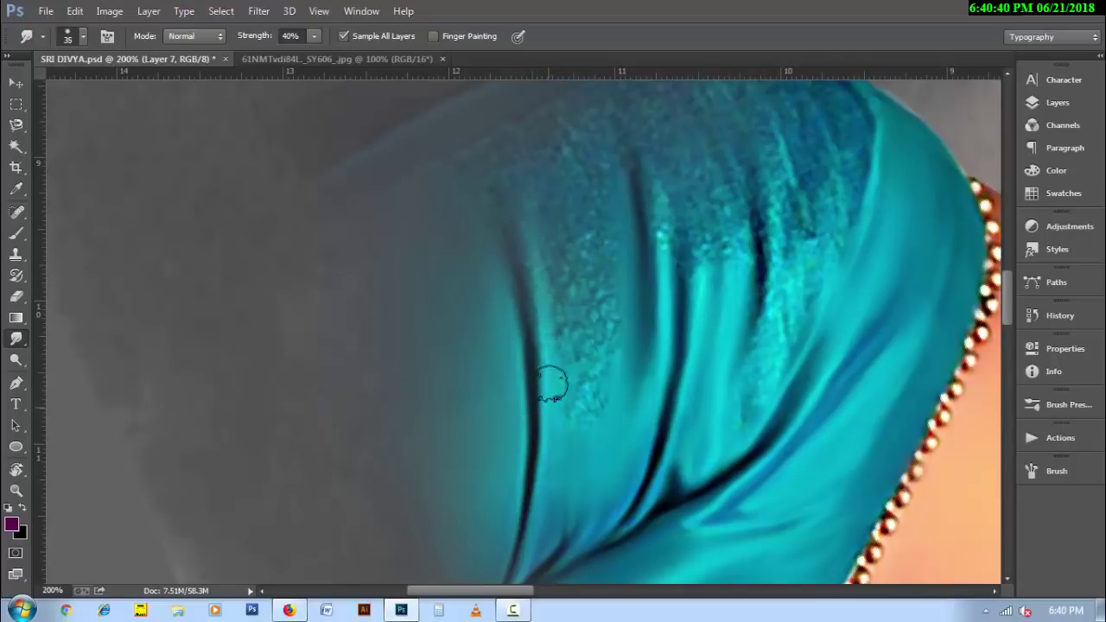
key(bracketright)
key(bracketleft)
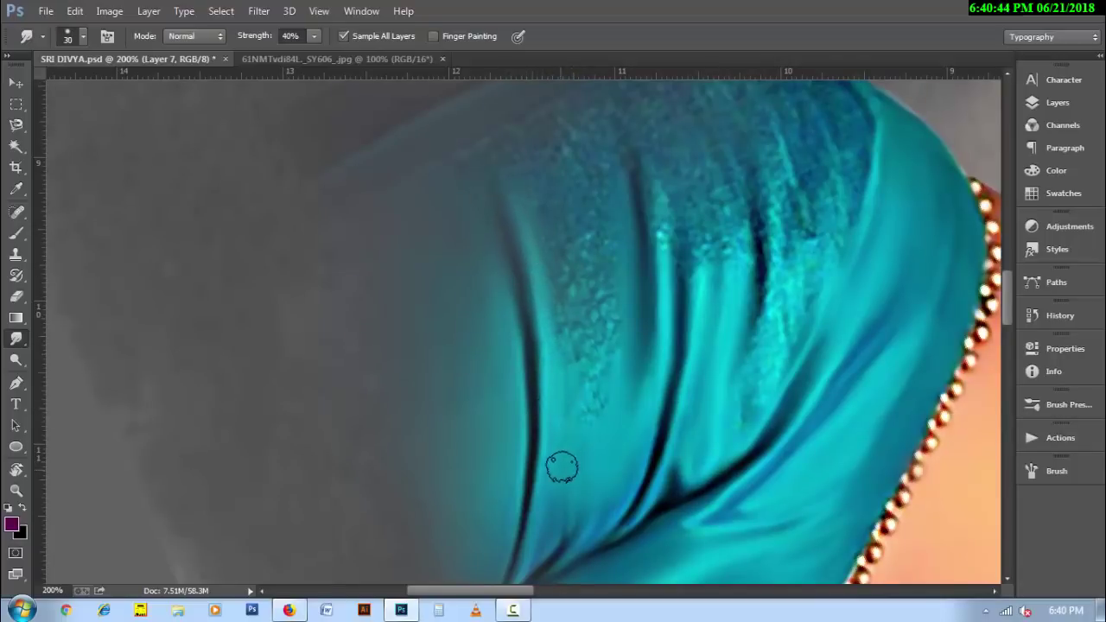
mouse_move(562, 464)
mouse_down()
mouse_move(585, 365)
mouse_move(600, 350)
mouse_move(610, 240)
mouse_move(602, 300)
mouse_up()
scroll(603, 300, up, 3)
- Smudge the speckles down the sleeve's dark folds with a 25 px brush
key(bracketleft)
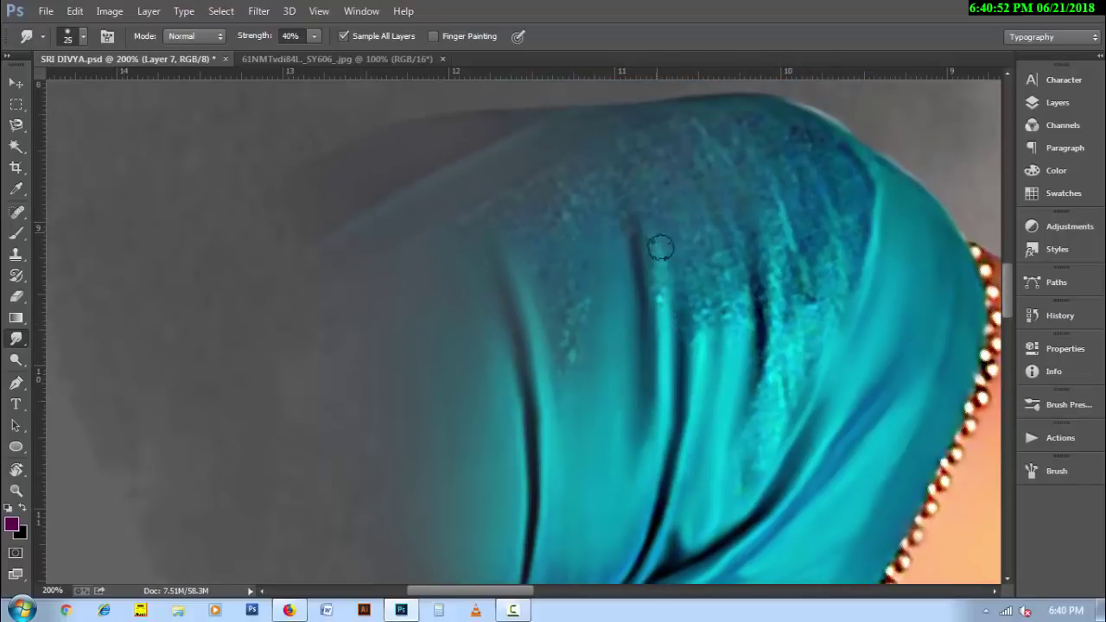
drag(679, 234, 754, 356)
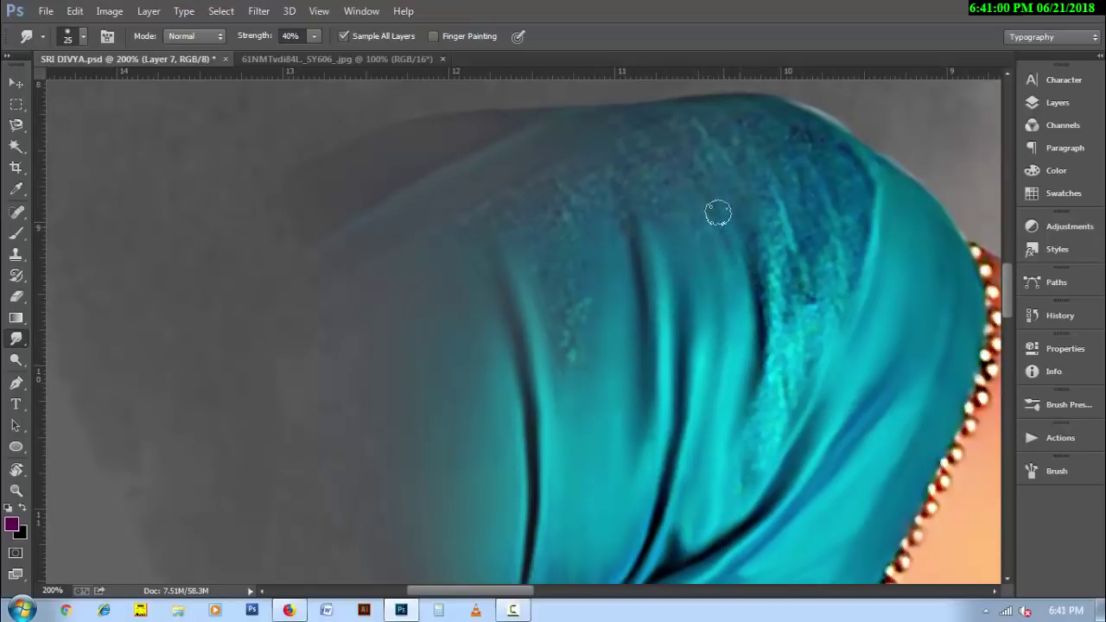
mouse_move(718, 213)
mouse_down()
mouse_move(748, 225)
mouse_move(780, 317)
mouse_move(752, 412)
mouse_up()
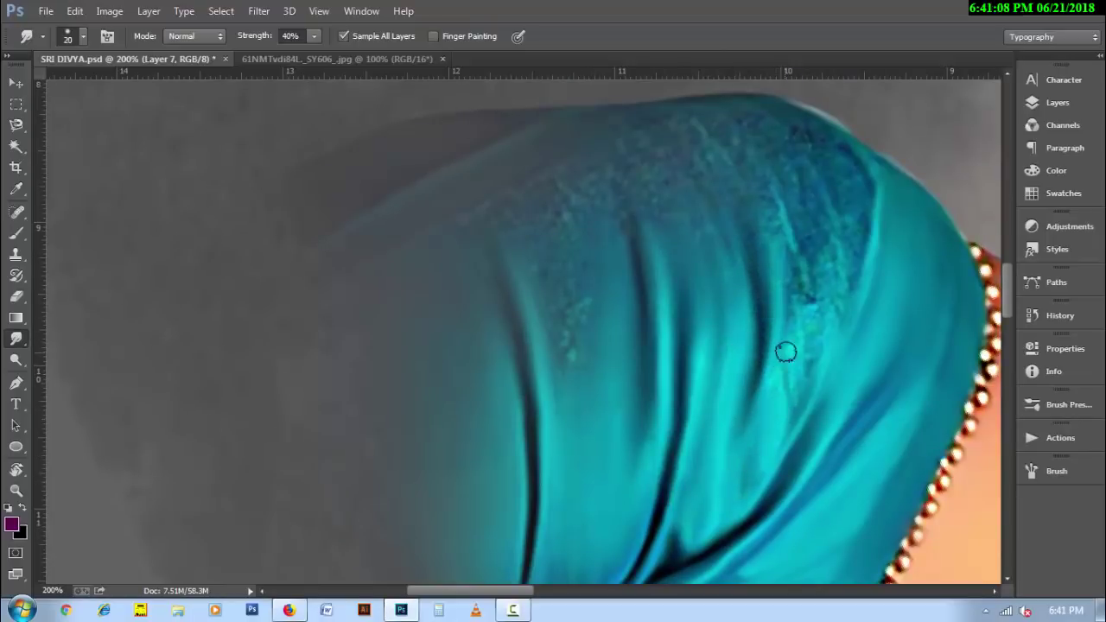
drag(788, 233, 807, 349)
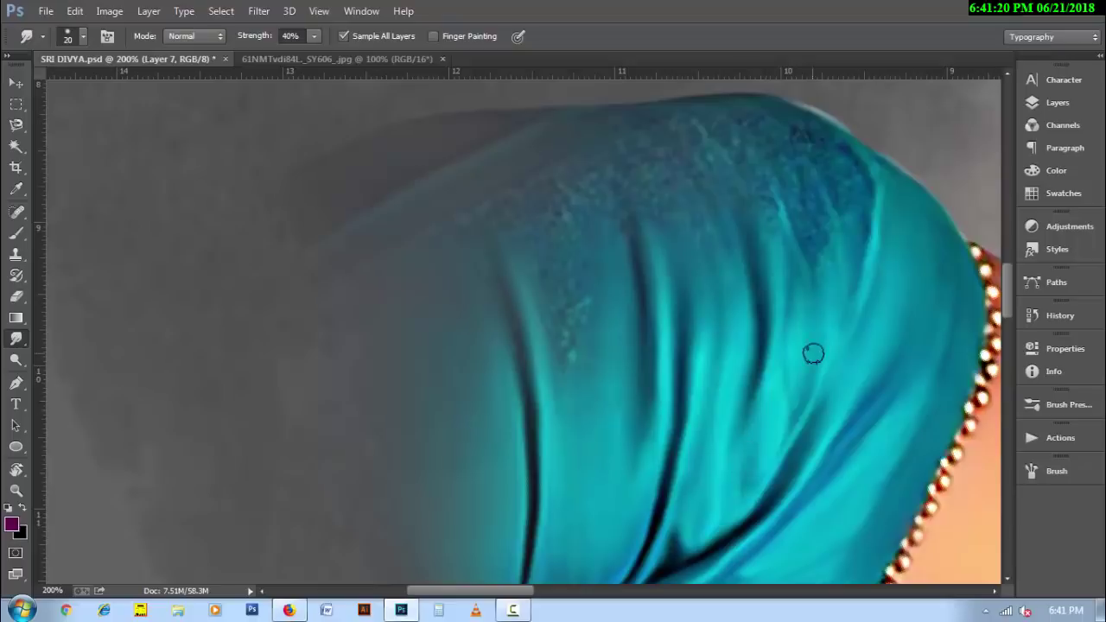
drag(734, 291, 749, 328)
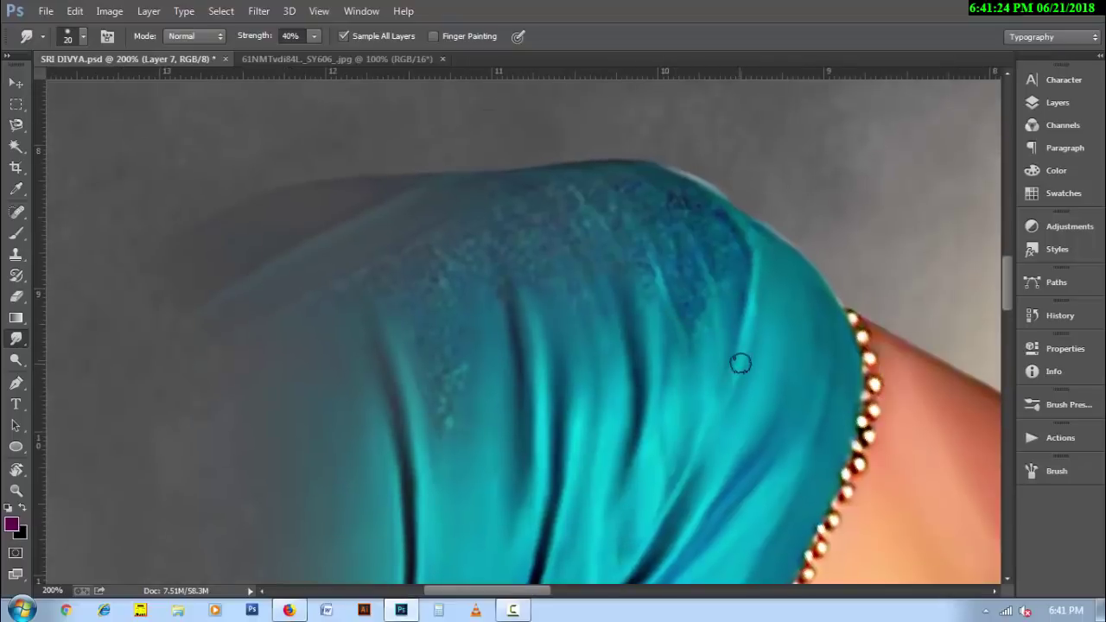
- Blur away the light speckles on the sleeve's shoulder with a 35 px brush
mouse_move(458, 312)
mouse_down()
mouse_move(297, 284)
mouse_move(544, 388)
mouse_up()
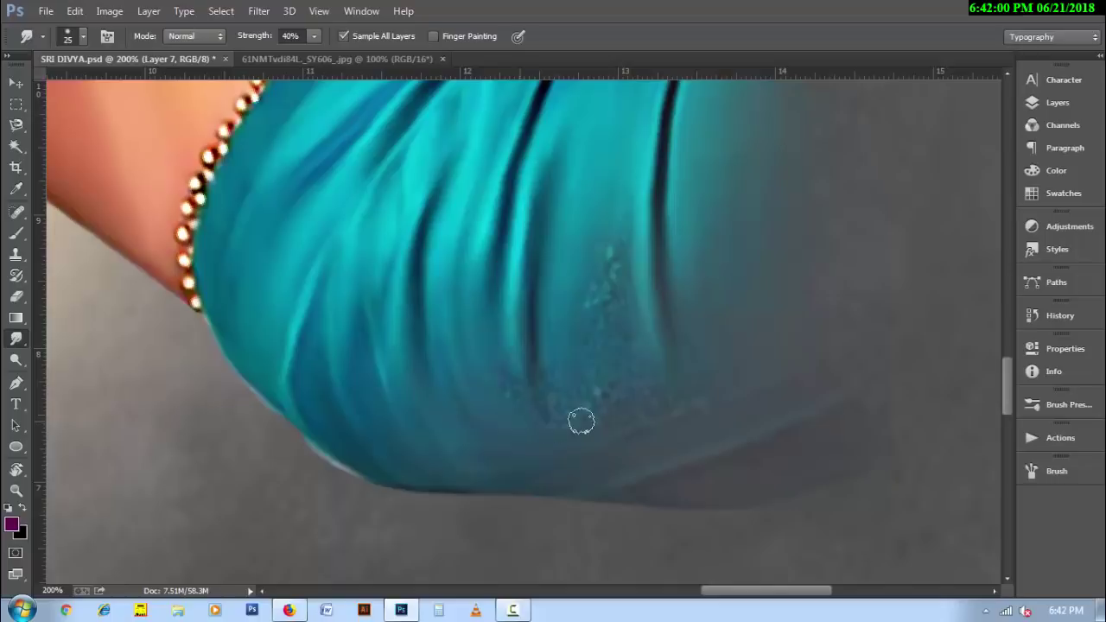
key(bracketright)
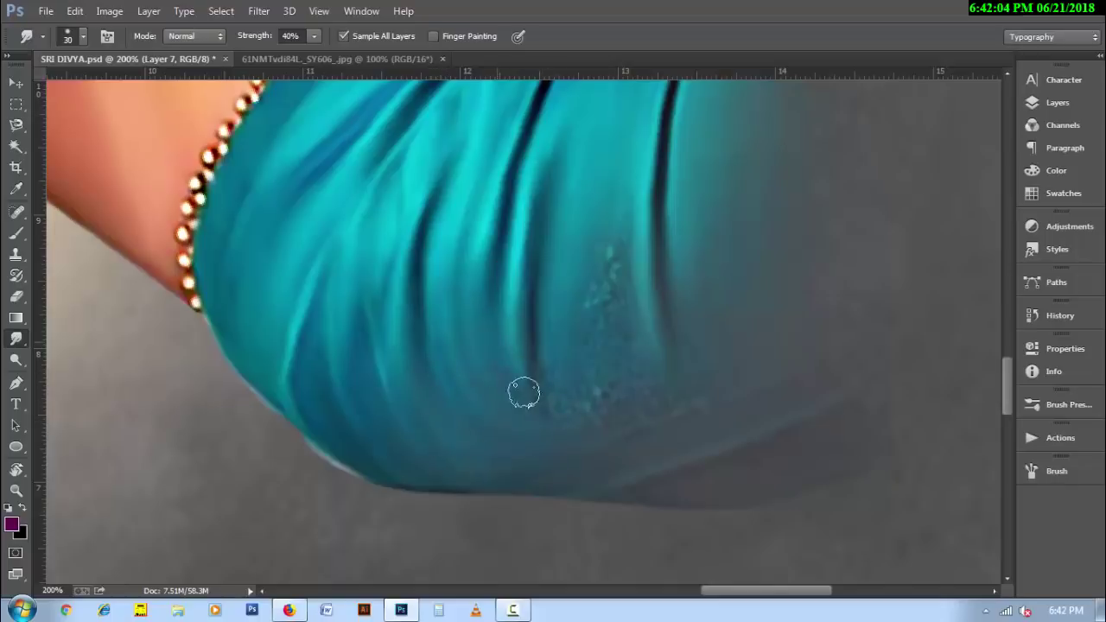
key(bracketright)
mouse_move(686, 407)
mouse_down()
mouse_move(620, 250)
mouse_move(618, 205)
mouse_move(588, 323)
mouse_move(642, 395)
mouse_move(558, 314)
mouse_move(583, 171)
mouse_move(591, 377)
mouse_move(579, 148)
mouse_move(584, 240)
mouse_up()
key(ctrl+minus)
mouse_move(671, 247)
mouse_down()
mouse_move(515, 349)
mouse_move(509, 398)
mouse_up()
key(ctrl+plus)
- Blend the pale border's edges beside the earring and bead trim with a 20 px brush
key(bracketleft)
key(bracketleft)
key(bracketleft)
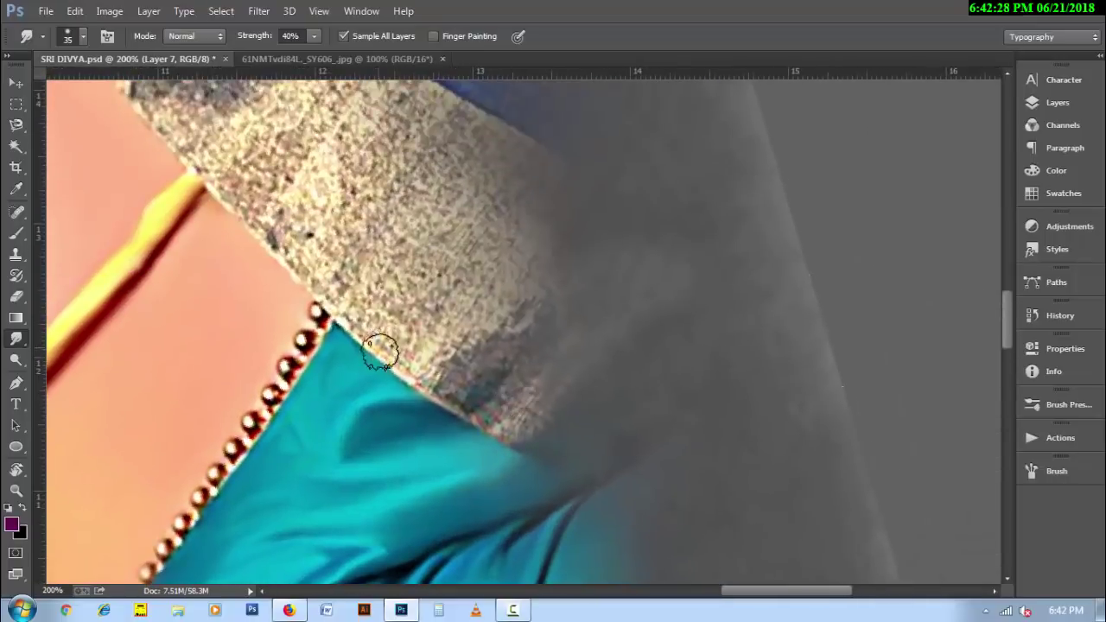
drag(292, 270, 346, 332)
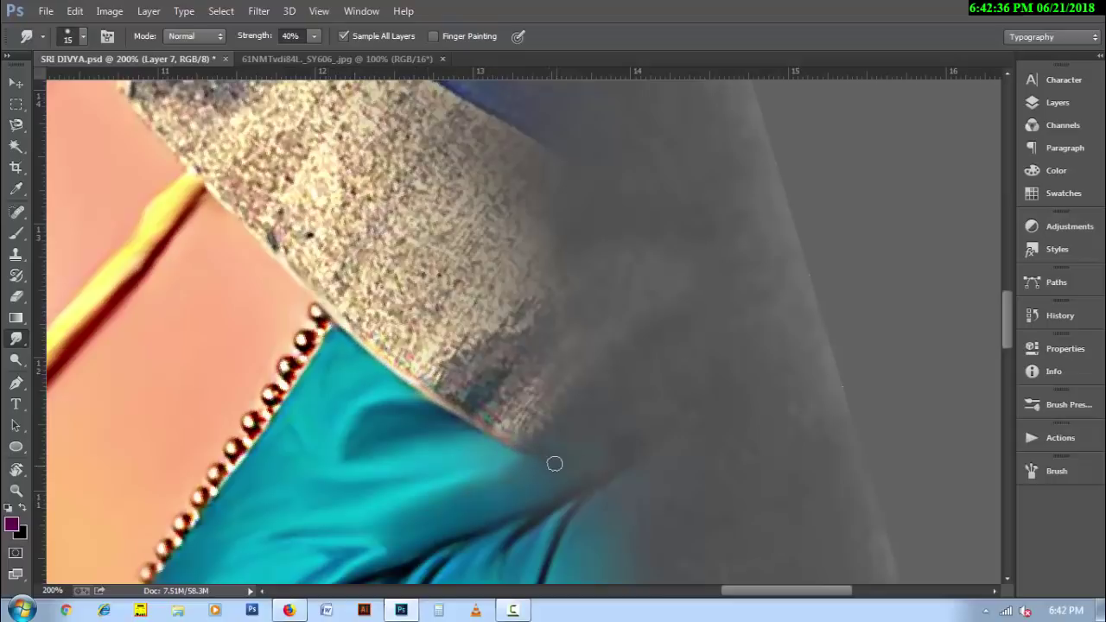
scroll(294, 285, left, 3)
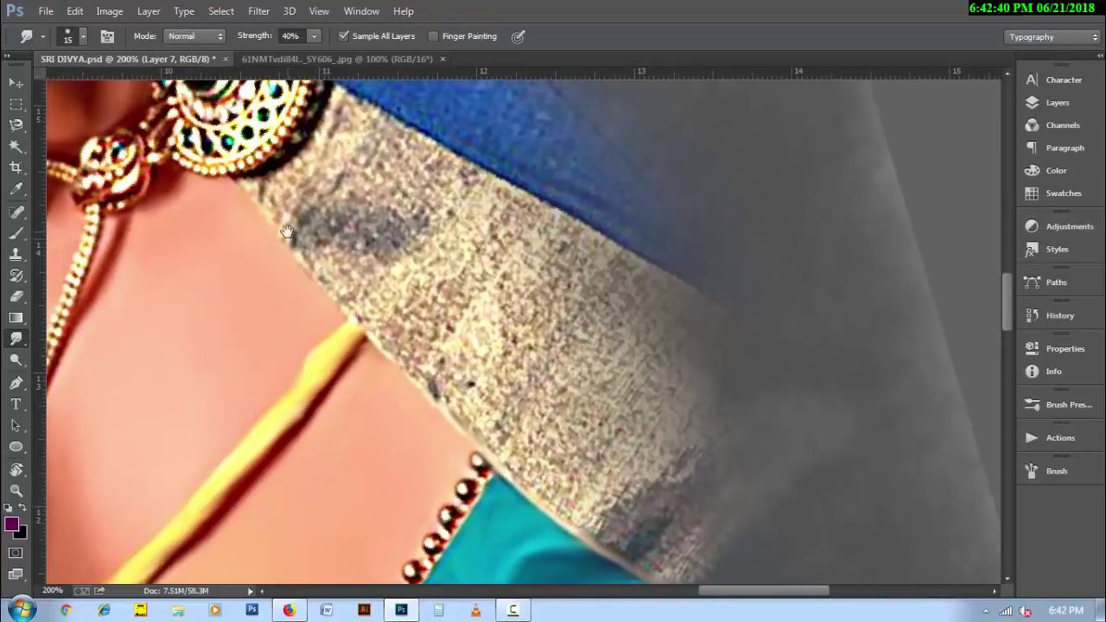
scroll(316, 323, up, 5)
drag(316, 345, 382, 430)
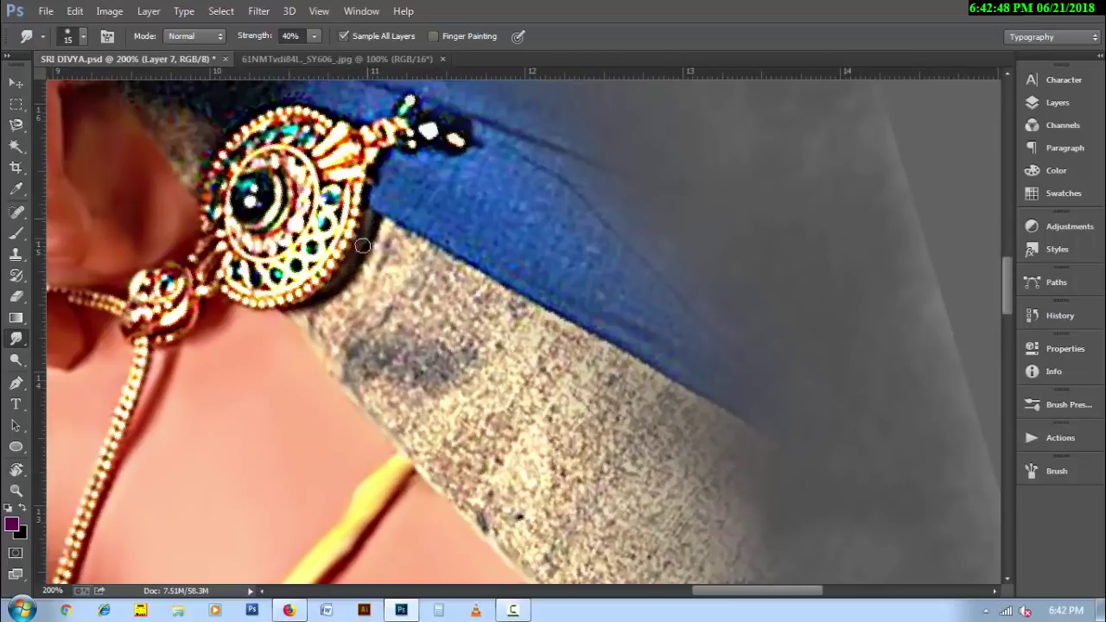
mouse_move(342, 358)
mouse_down()
mouse_move(303, 319)
mouse_move(328, 343)
mouse_move(383, 238)
mouse_move(350, 298)
mouse_up()
mouse_move(402, 246)
mouse_down()
mouse_move(395, 240)
mouse_move(487, 288)
mouse_move(504, 333)
mouse_up()
- Smudge the border's lower edge and its speckled texture smooth at 20–25 px
key(bracketleft)
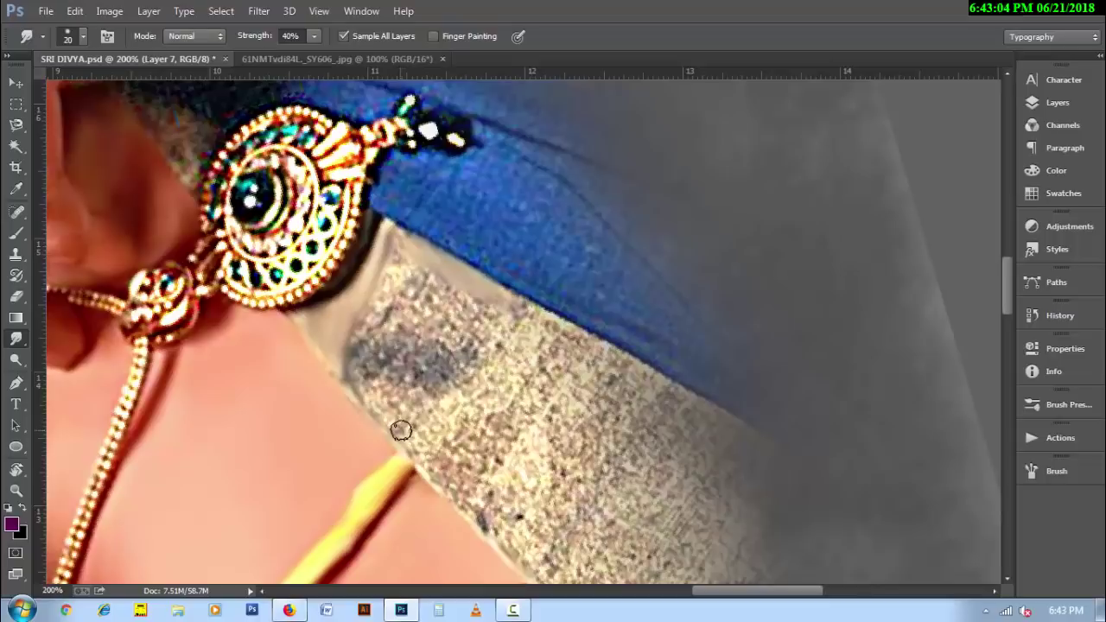
mouse_move(395, 432)
mouse_down()
mouse_move(420, 456)
mouse_move(407, 435)
mouse_move(440, 436)
mouse_move(501, 363)
mouse_move(518, 317)
mouse_move(510, 343)
mouse_move(432, 420)
mouse_move(375, 400)
mouse_move(353, 346)
mouse_move(370, 406)
mouse_move(403, 388)
mouse_move(406, 405)
mouse_move(428, 374)
mouse_move(388, 365)
mouse_move(401, 254)
mouse_move(450, 313)
mouse_move(476, 307)
mouse_move(463, 382)
mouse_move(464, 308)
mouse_up()
key(bracketright)
key(bracketleft)
key(bracketright)
key(bracketleft)
key(bracketright)
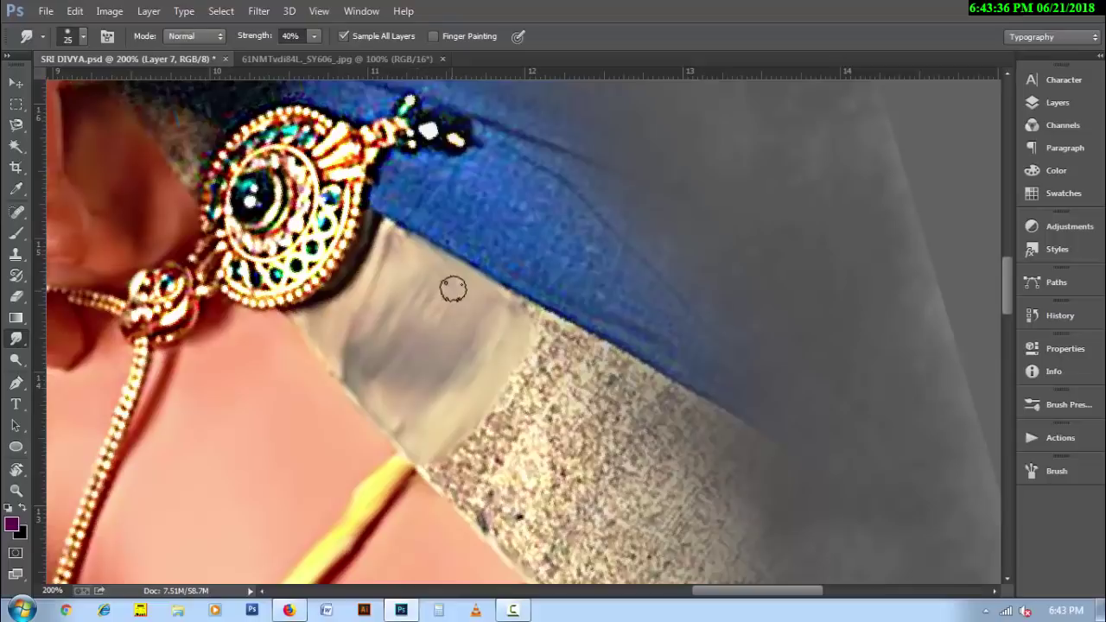
key(bracketleft)
drag(571, 328, 672, 390)
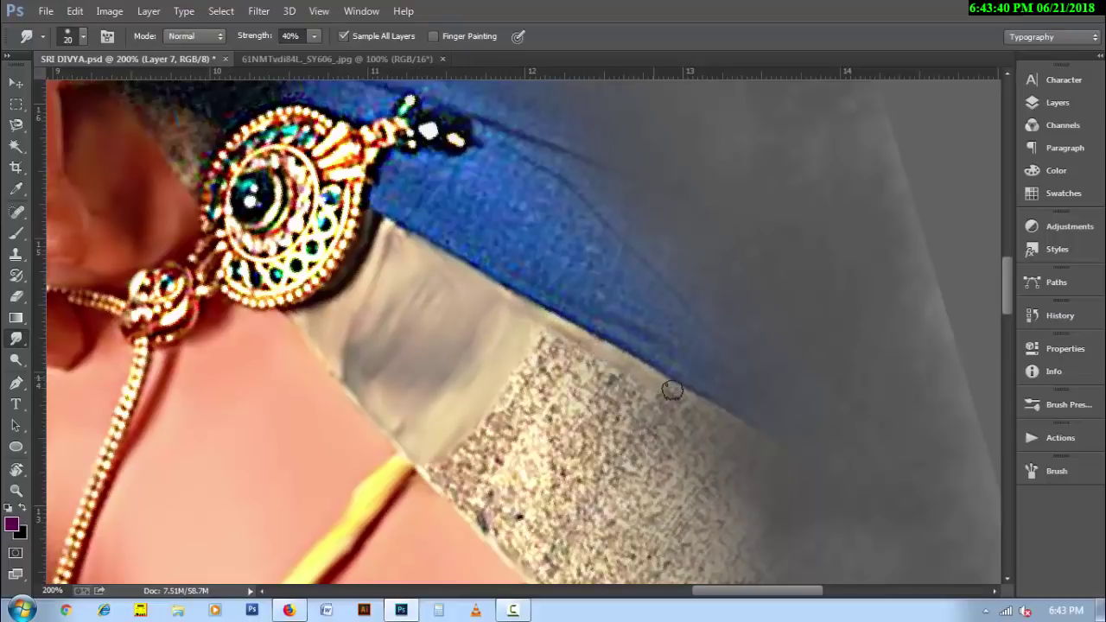
scroll(544, 358, down, 1)
- Smooth the grey border further down and its small specks with 25–30 px brushes
scroll(484, 380, down, 1)
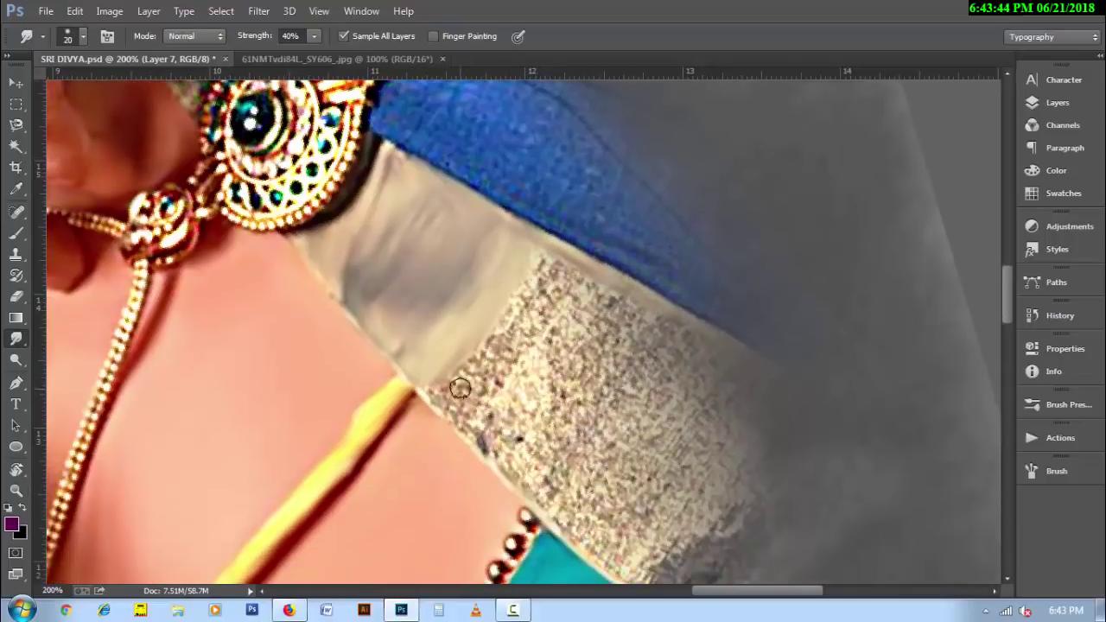
mouse_move(434, 396)
mouse_down()
mouse_move(458, 423)
mouse_move(476, 421)
mouse_move(459, 375)
mouse_move(472, 414)
mouse_move(481, 360)
mouse_move(548, 254)
mouse_move(594, 296)
mouse_up()
key(bracketright)
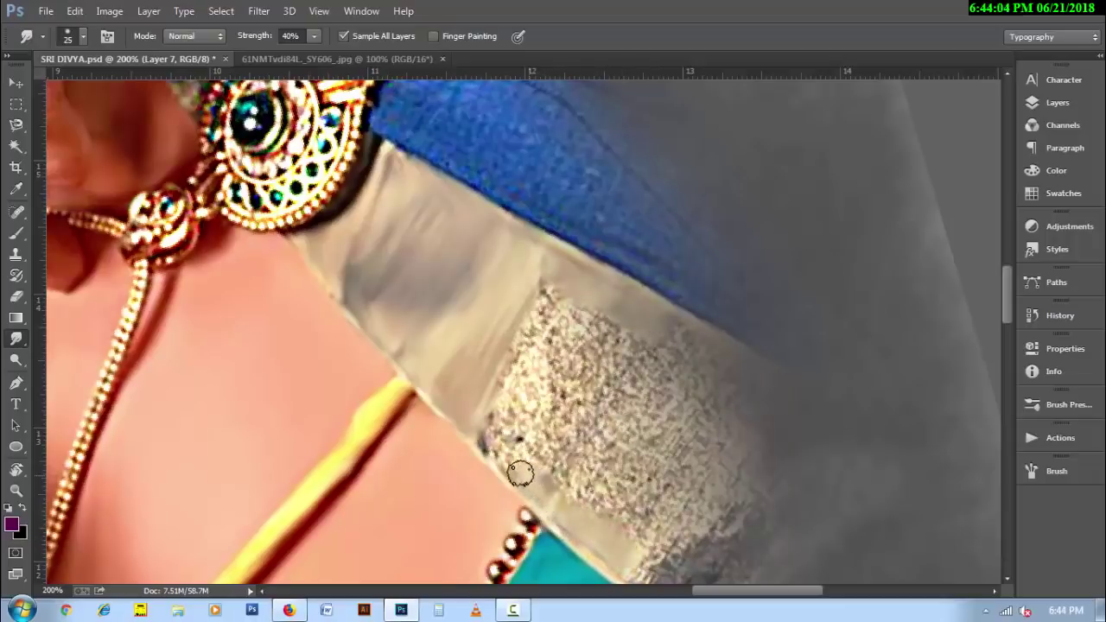
key(bracketright)
mouse_move(548, 474)
mouse_down()
mouse_move(605, 333)
mouse_move(539, 445)
mouse_move(495, 423)
mouse_move(553, 293)
mouse_move(514, 345)
mouse_move(571, 354)
mouse_move(595, 312)
mouse_up()
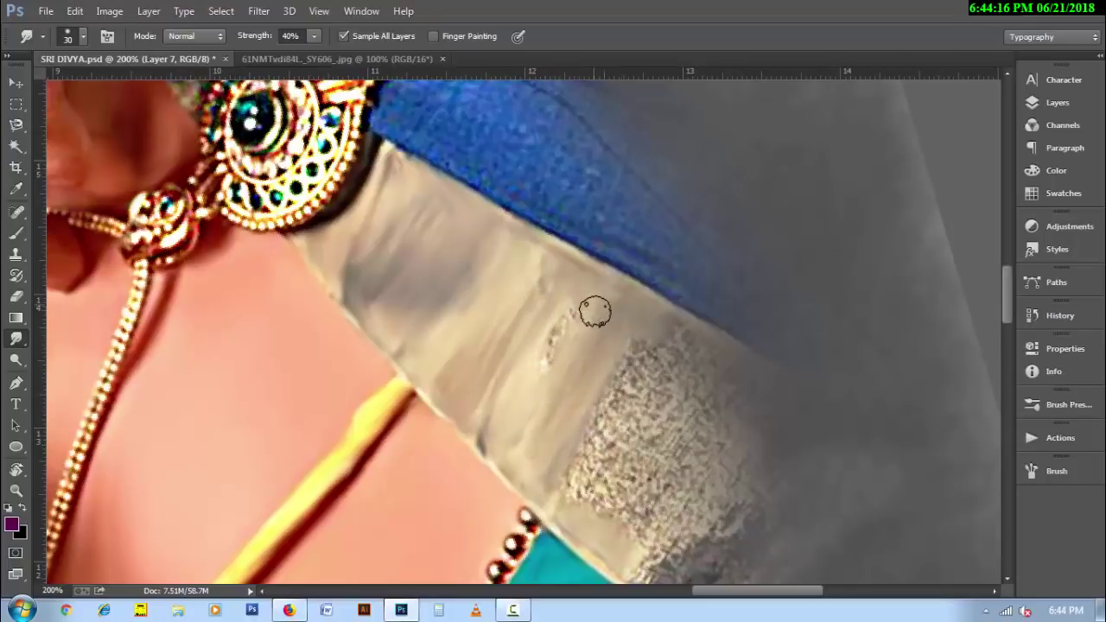
key(bracketleft)
mouse_move(563, 370)
mouse_down()
mouse_move(514, 423)
mouse_move(528, 456)
mouse_move(536, 377)
mouse_move(569, 325)
mouse_up()
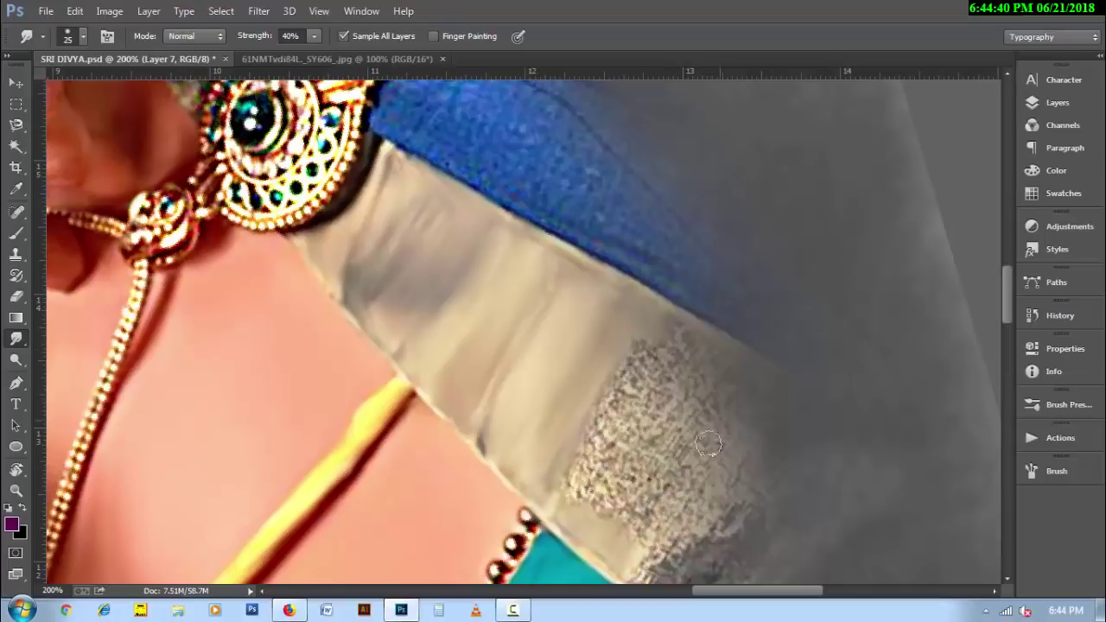
- Blend away the speckled area near the border's bottom edge at 20–35 px
key(bracketright)
drag(631, 530, 706, 407)
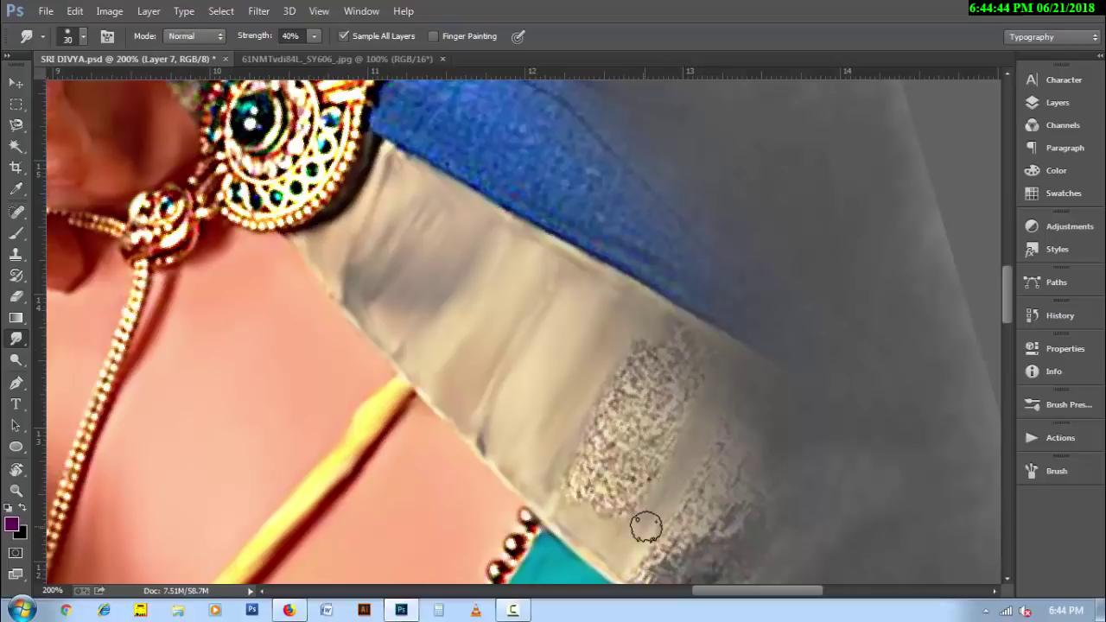
mouse_move(645, 526)
mouse_down()
mouse_move(647, 475)
mouse_move(573, 506)
mouse_move(576, 471)
mouse_move(614, 425)
mouse_move(630, 487)
mouse_move(698, 370)
mouse_move(686, 341)
mouse_move(647, 365)
mouse_move(679, 363)
mouse_move(662, 420)
mouse_move(650, 393)
mouse_move(603, 420)
mouse_move(643, 356)
mouse_up()
drag(643, 356, 600, 430)
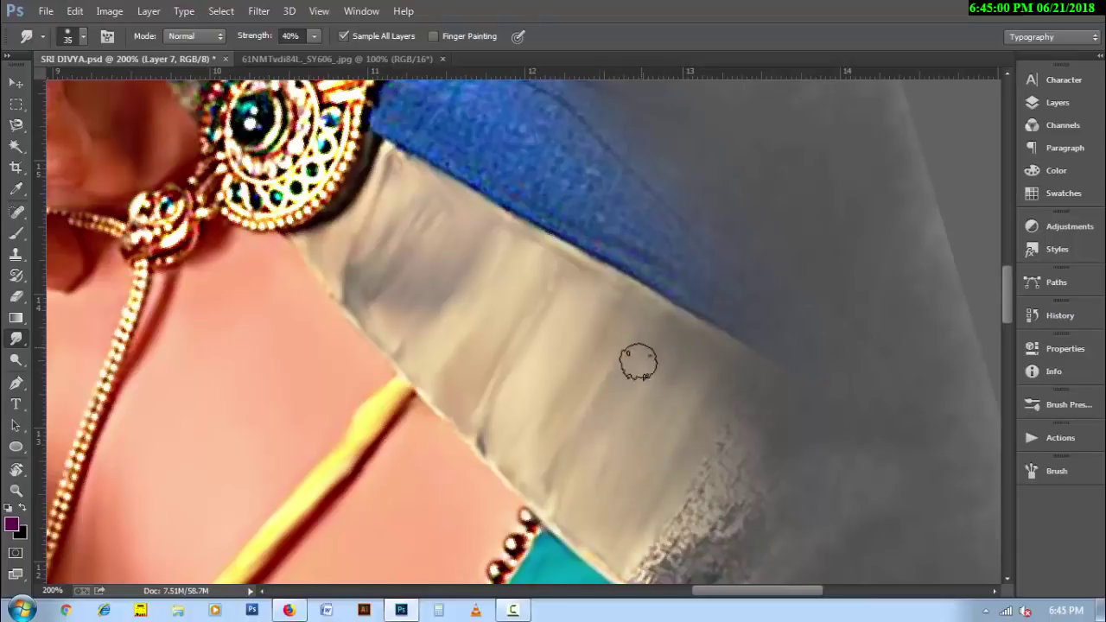
key(bracketright)
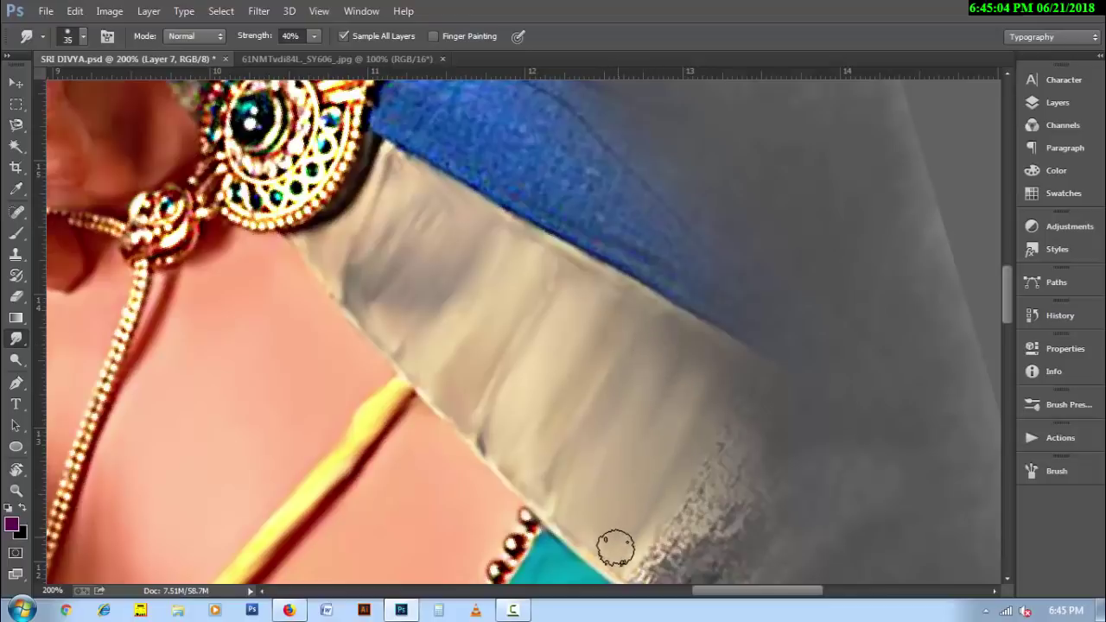
scroll(614, 519, down, 2)
key(bracketleft)
key(bracketleft)
key(bracketleft)
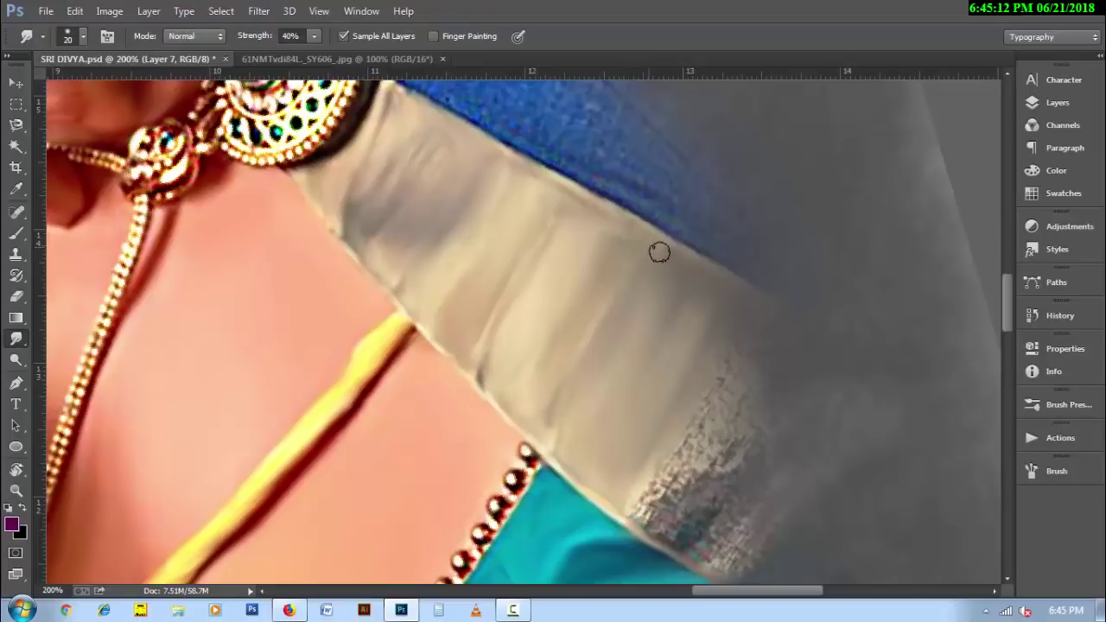
key(bracketright)
mouse_move(637, 498)
mouse_down()
mouse_move(658, 525)
mouse_move(677, 521)
mouse_move(665, 484)
mouse_move(681, 457)
mouse_up()
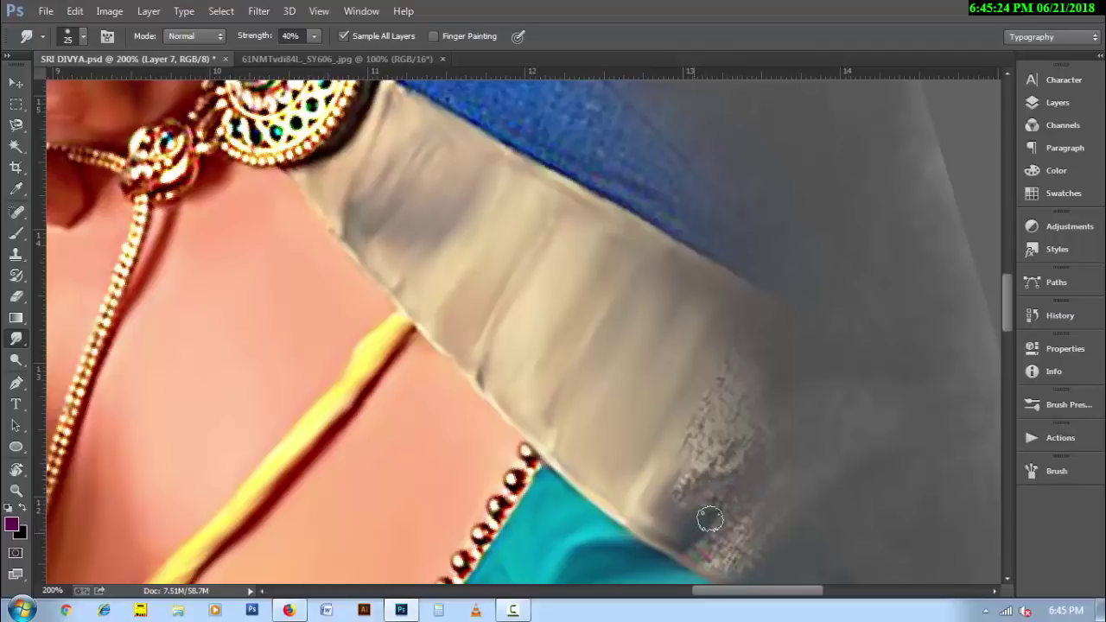
- Smudge away the last grainy specks at the border's end toward the teal fabric
key(bracketright)
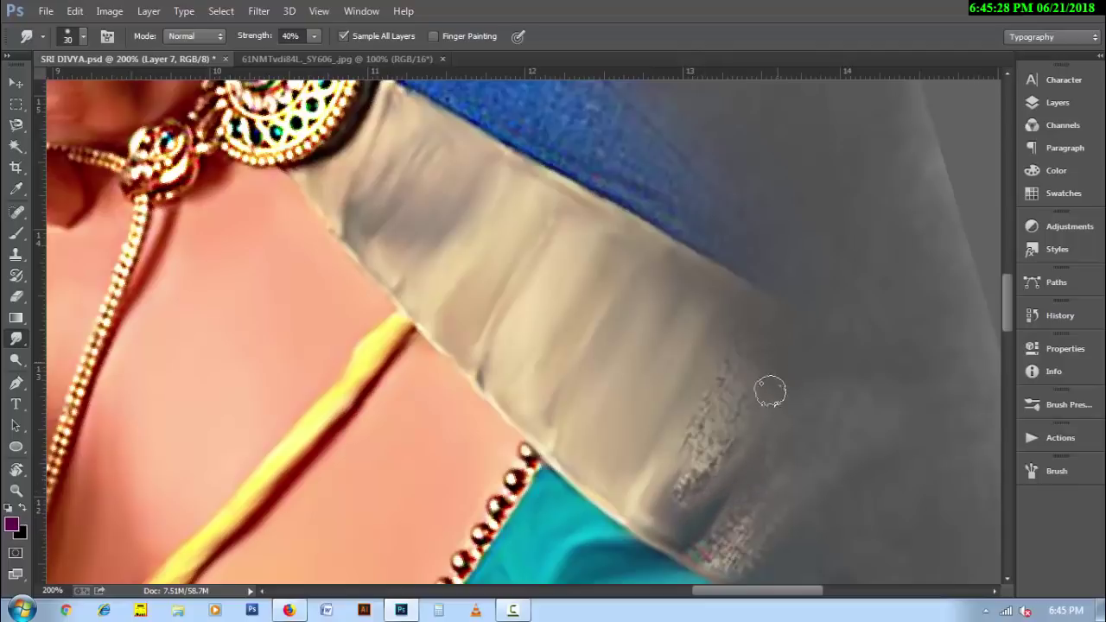
mouse_move(770, 388)
mouse_down()
mouse_move(683, 504)
mouse_move(689, 458)
mouse_move(770, 338)
mouse_move(731, 354)
mouse_move(760, 404)
mouse_up()
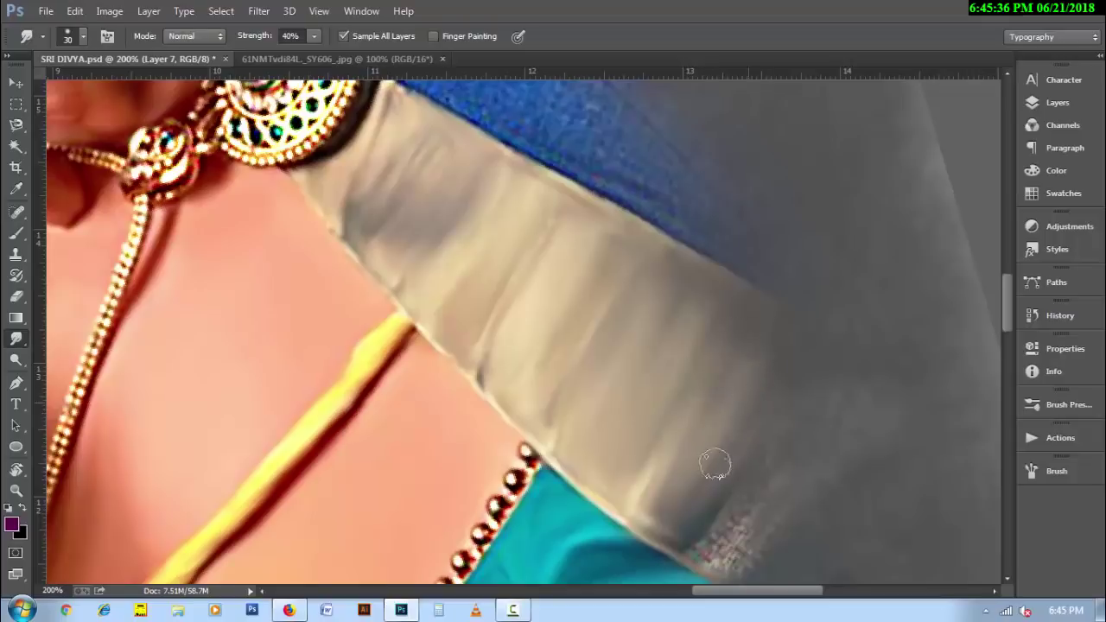
scroll(674, 497, down, 3)
key(bracketleft)
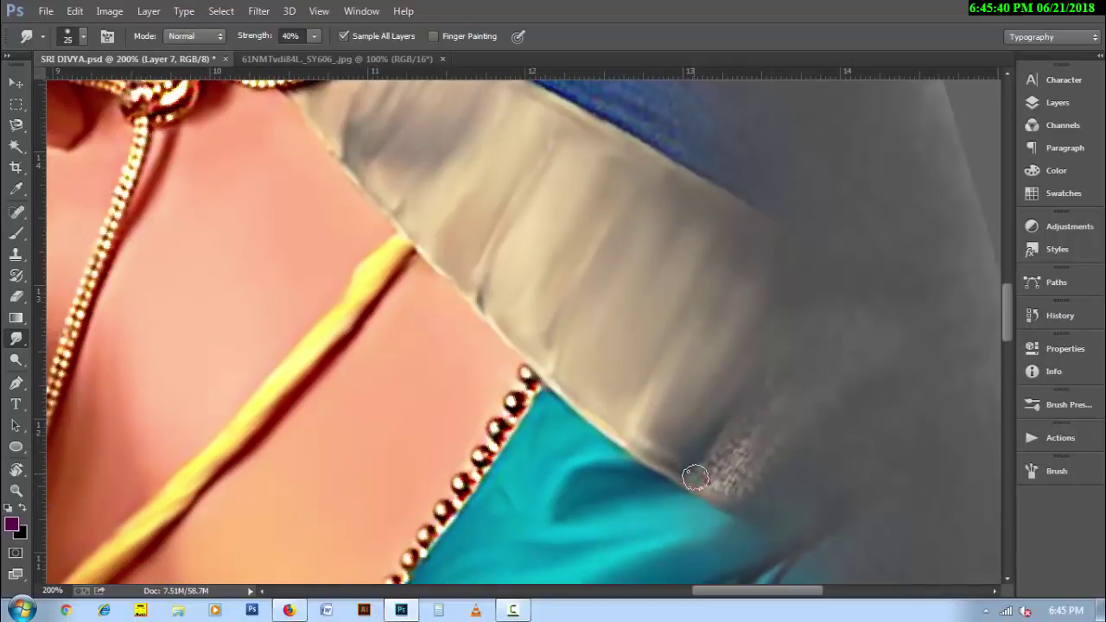
drag(713, 486, 754, 488)
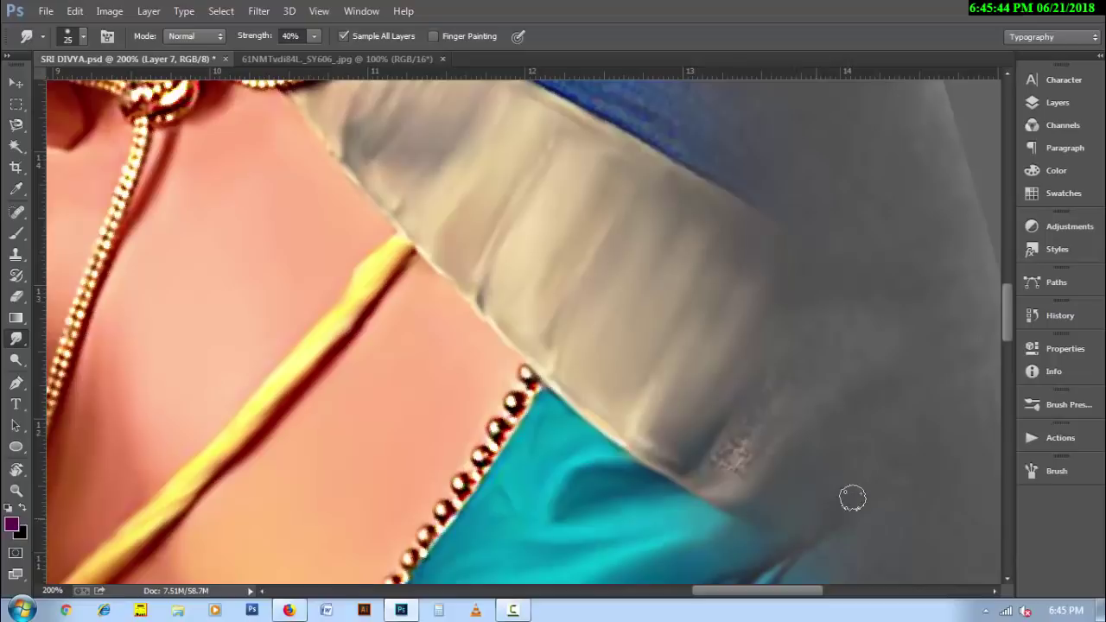
key(bracketright)
drag(749, 446, 714, 464)
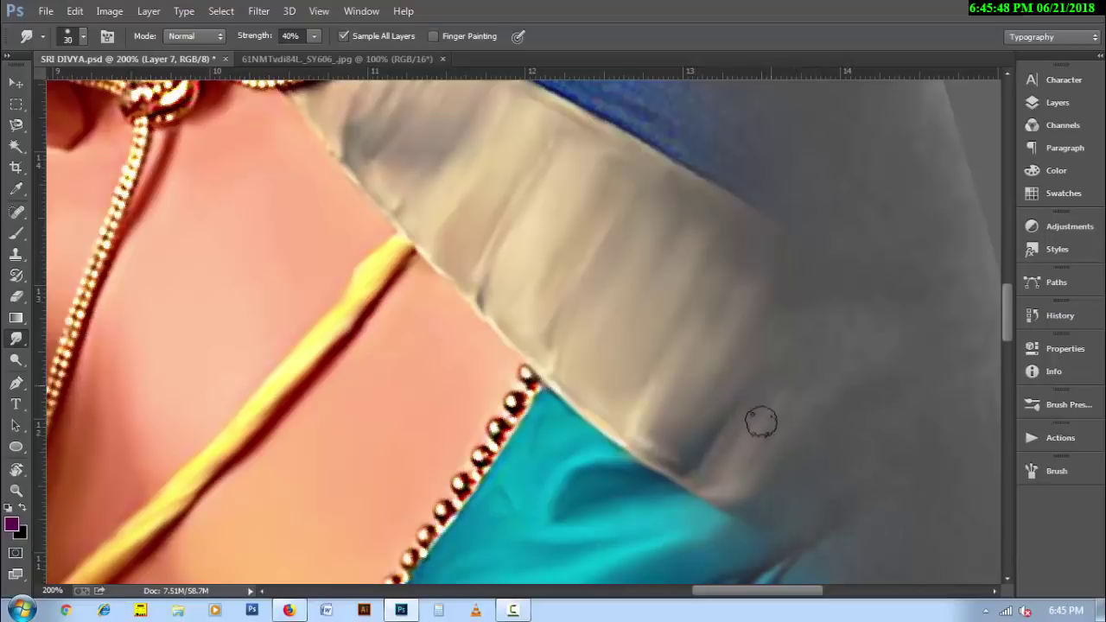
key(bracketright)
scroll(622, 353, up, 3)
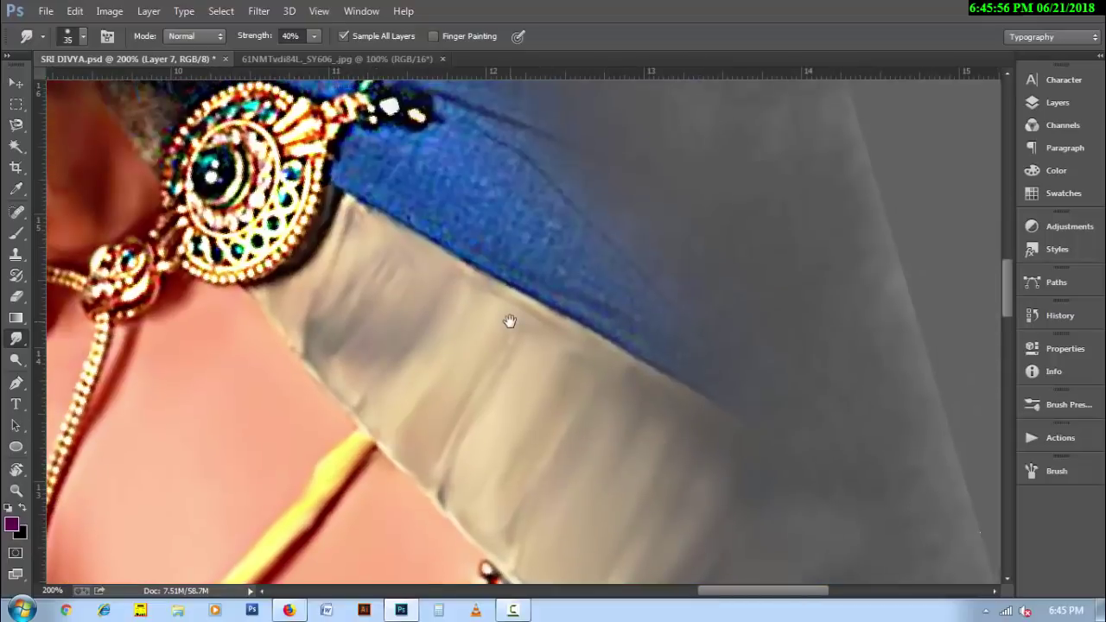
key(r)
drag(510, 321, 396, 307)
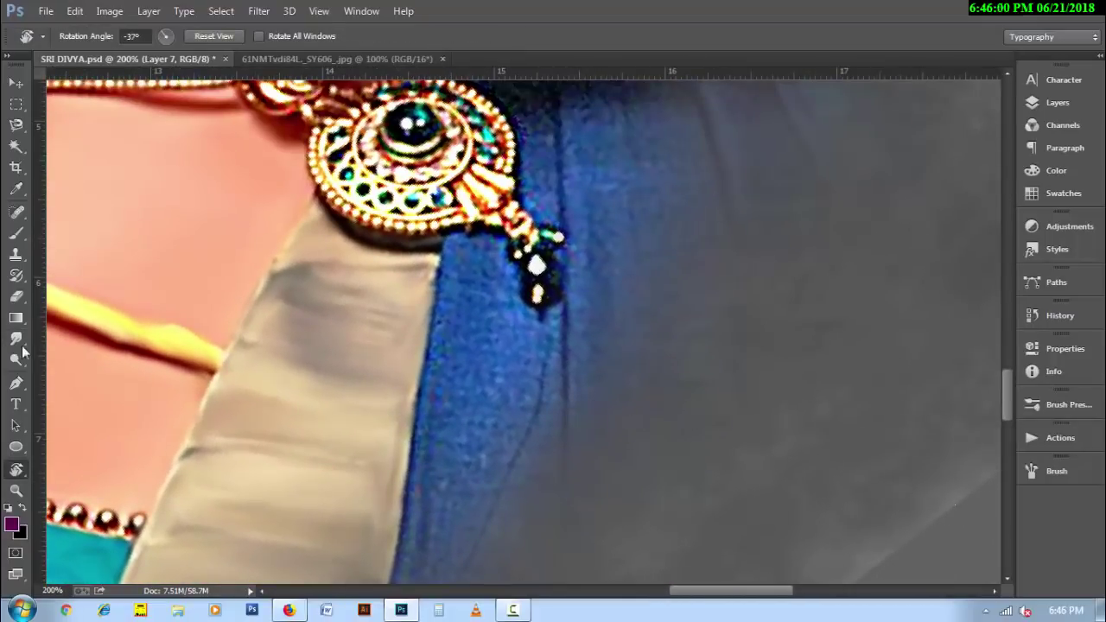
- Smudge the edge between the grey border and the blue fabric, with the brush around 25–35
click(16, 340)
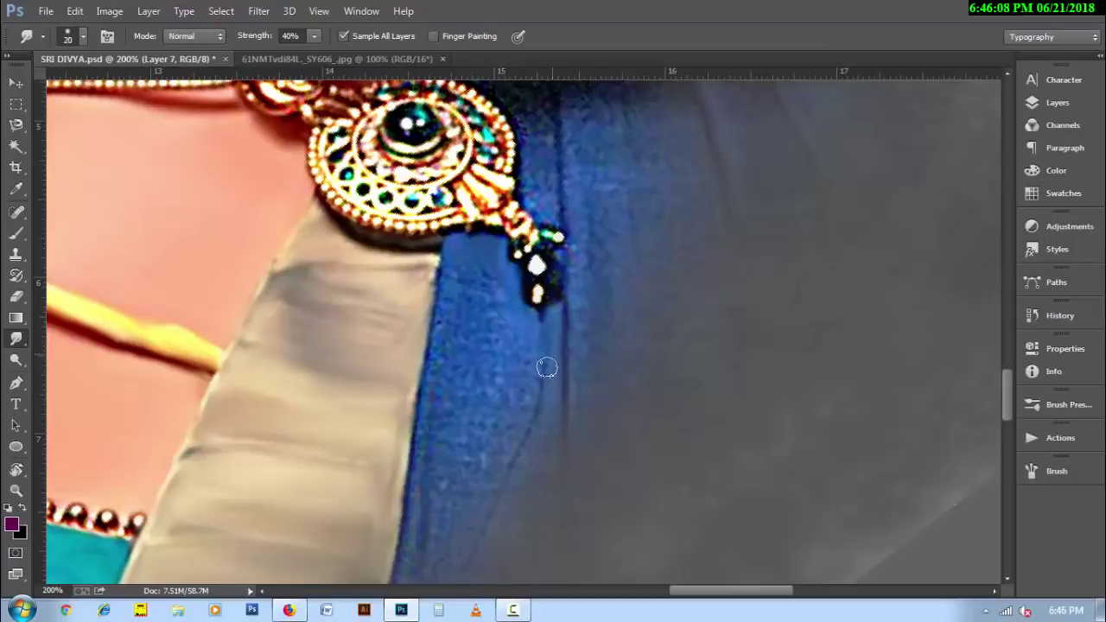
drag(427, 385, 403, 536)
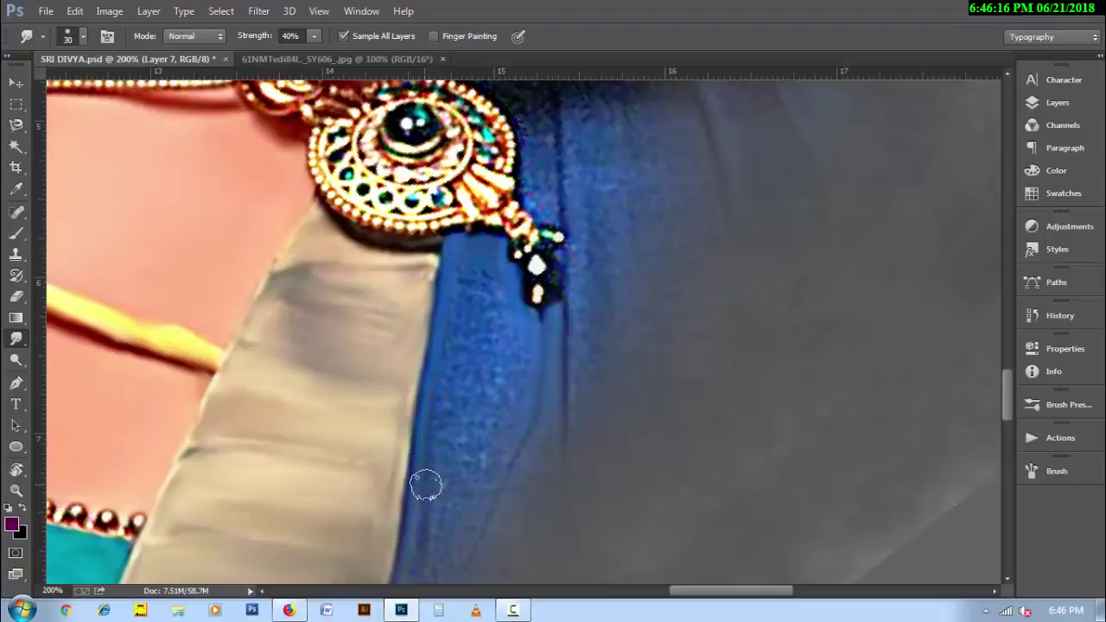
key(bracketright)
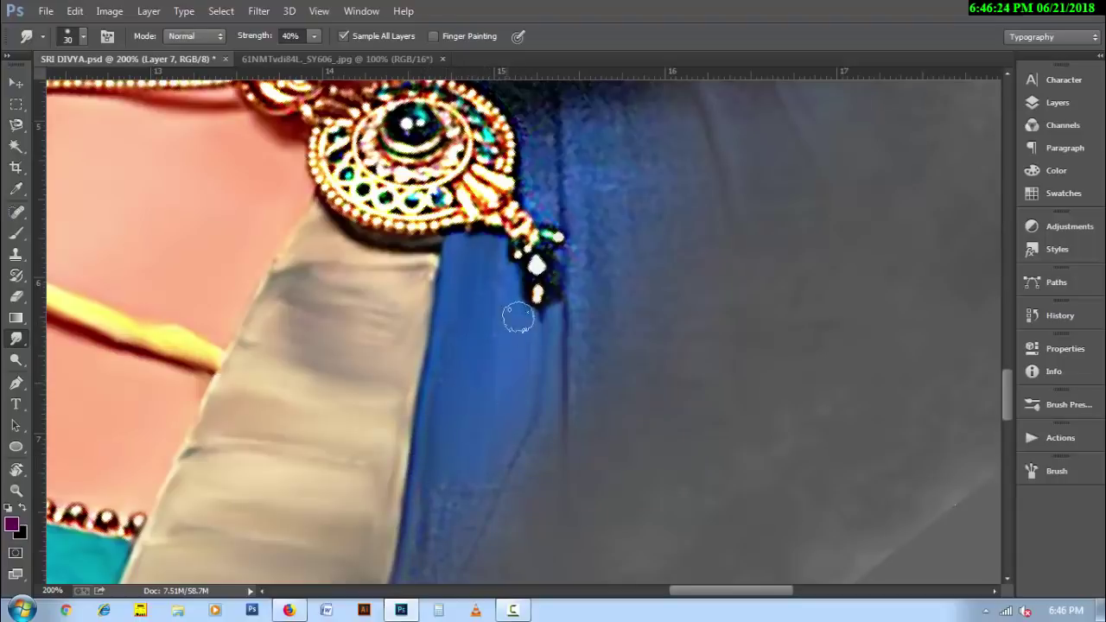
scroll(553, 320, up, 3)
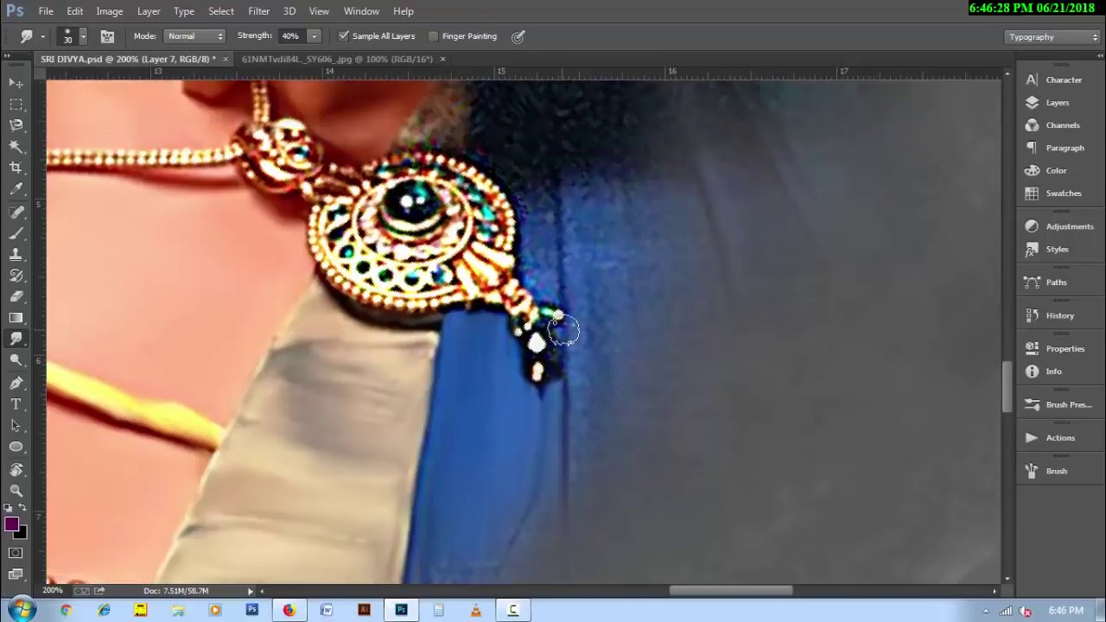
key(bracketleft)
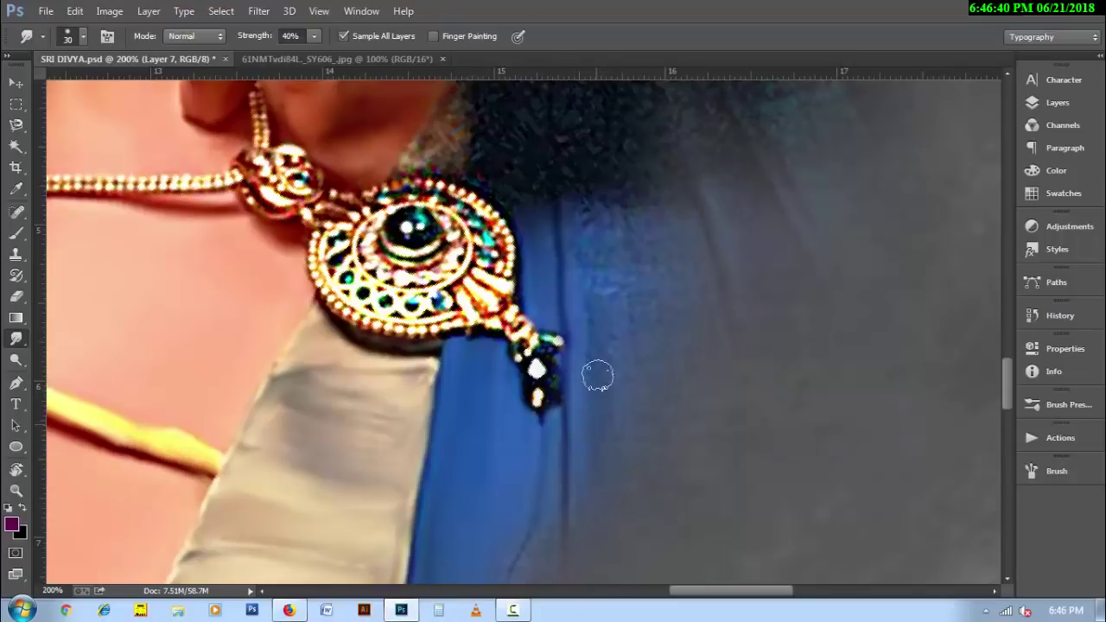
key(bracketright)
key(bracketright)
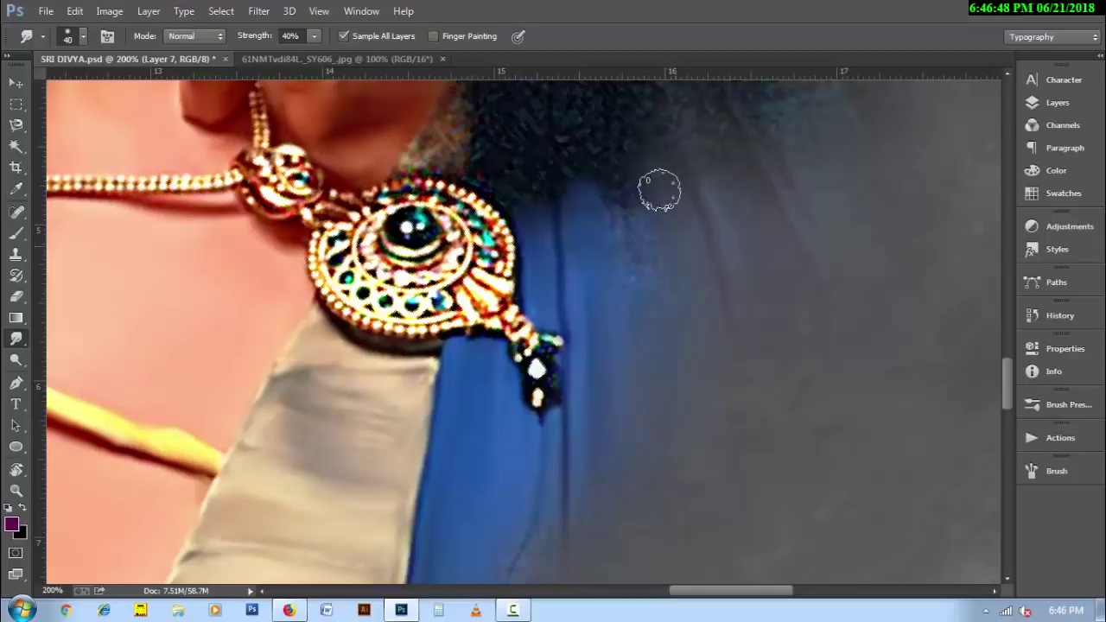
key(bracketleft)
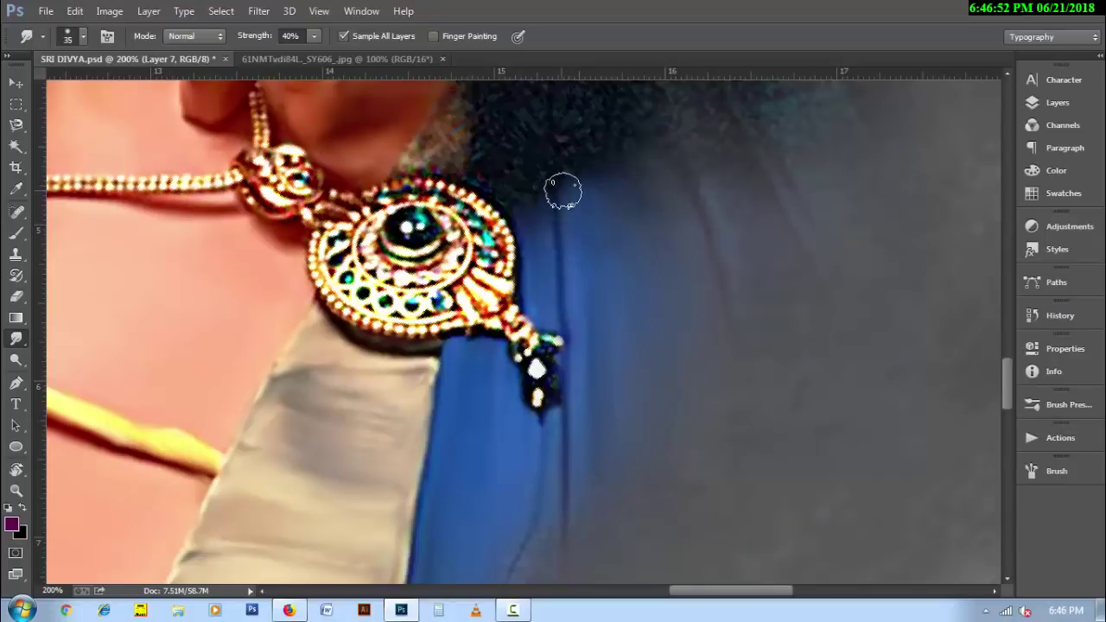
- Blend the lower blue fabric edge below the pendant into the grey
drag(536, 508, 566, 265)
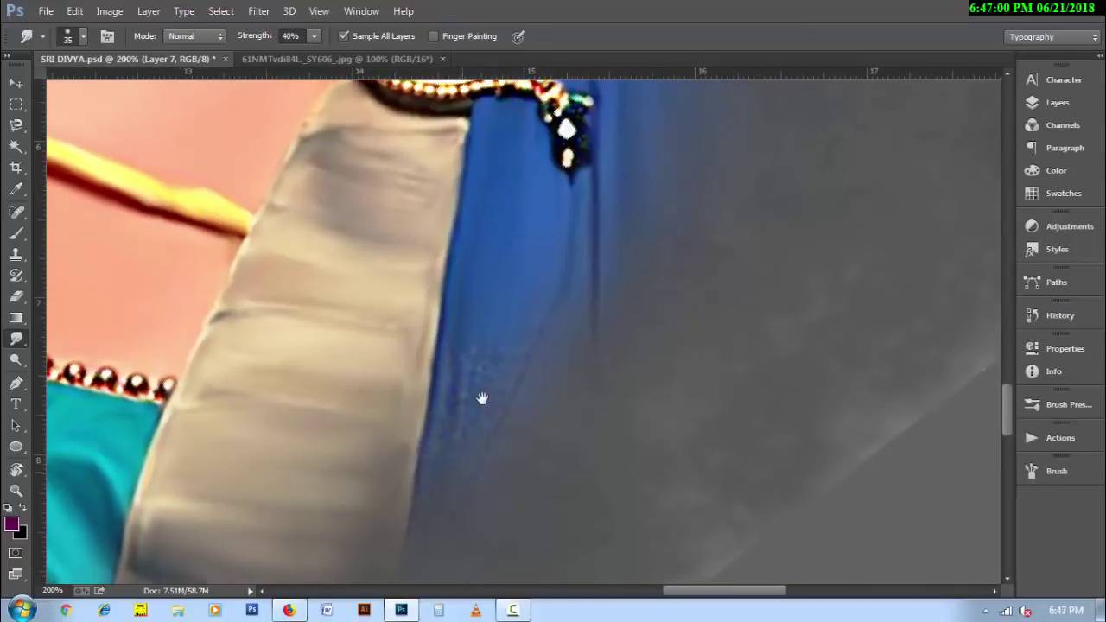
drag(481, 395, 467, 338)
mouse_move(455, 434)
mouse_down()
mouse_move(525, 279)
mouse_move(510, 222)
mouse_move(563, 336)
mouse_move(543, 209)
mouse_up()
drag(716, 153, 563, 277)
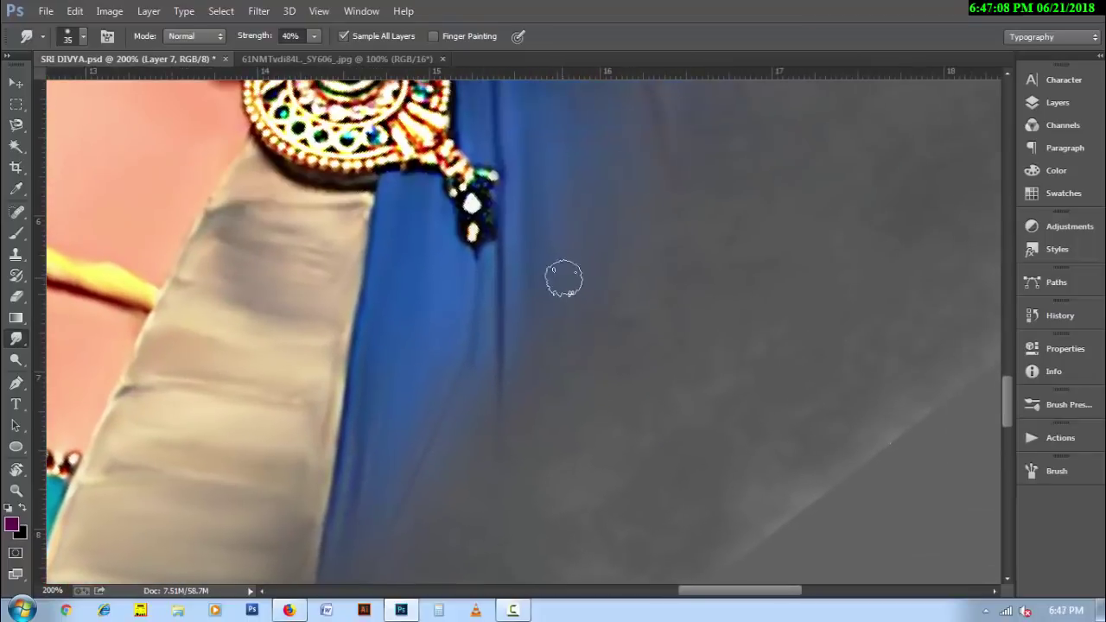
mouse_move(644, 208)
mouse_down()
mouse_move(581, 369)
mouse_move(576, 446)
mouse_move(496, 381)
mouse_up()
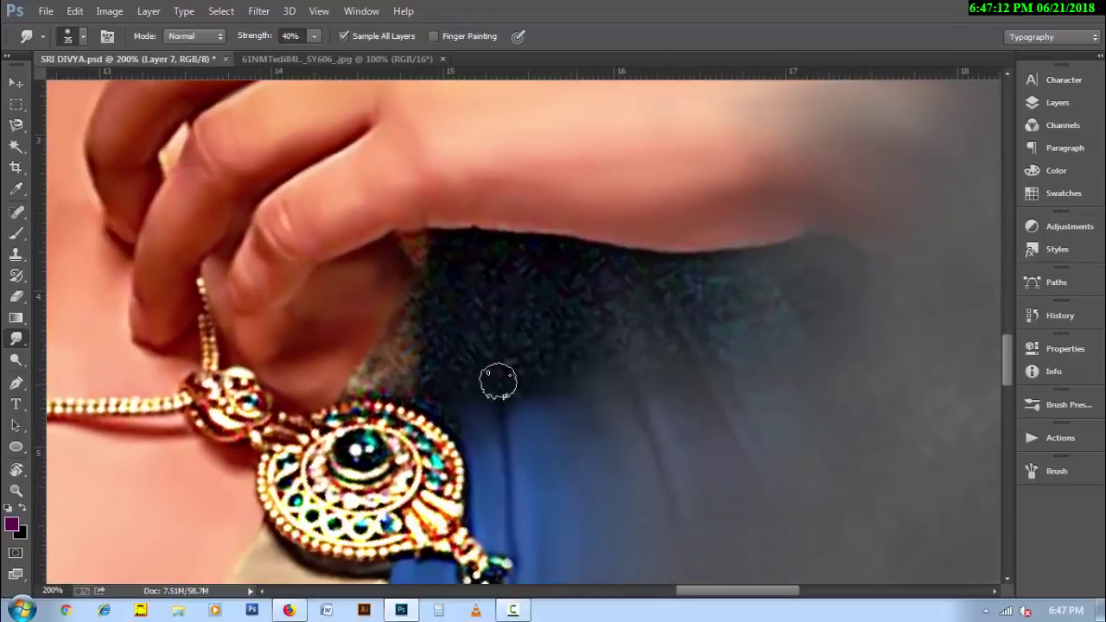
- With a 20 px brush, smooth the pendant-top edge, the reddish skin patch and the adjacent dark fabric
key(bracketleft)
key(bracketleft)
key(bracketleft)
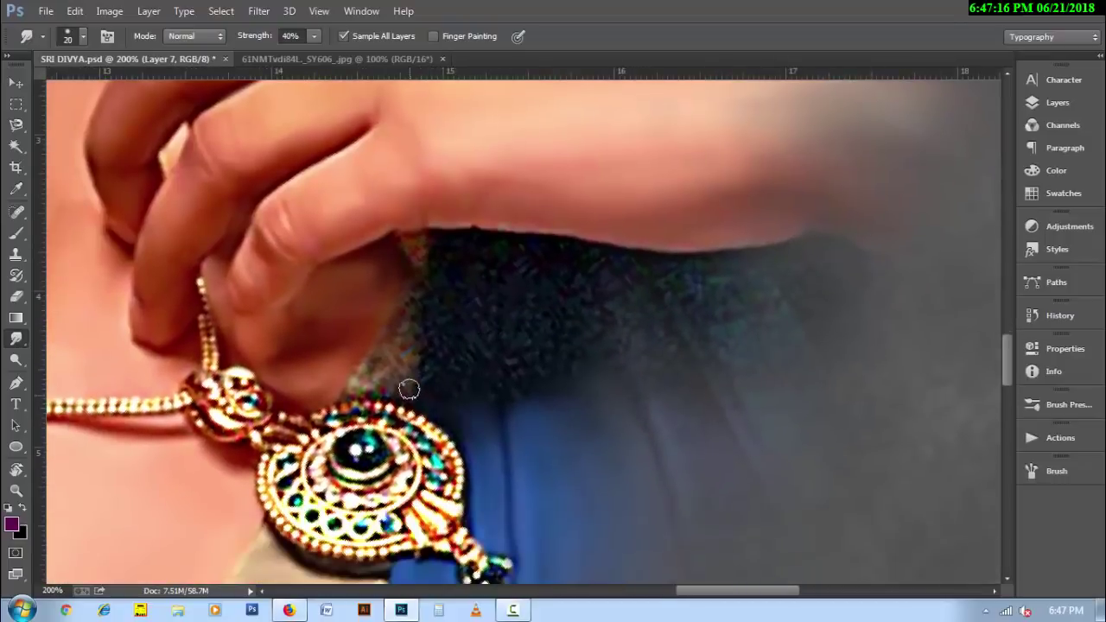
drag(379, 386, 377, 370)
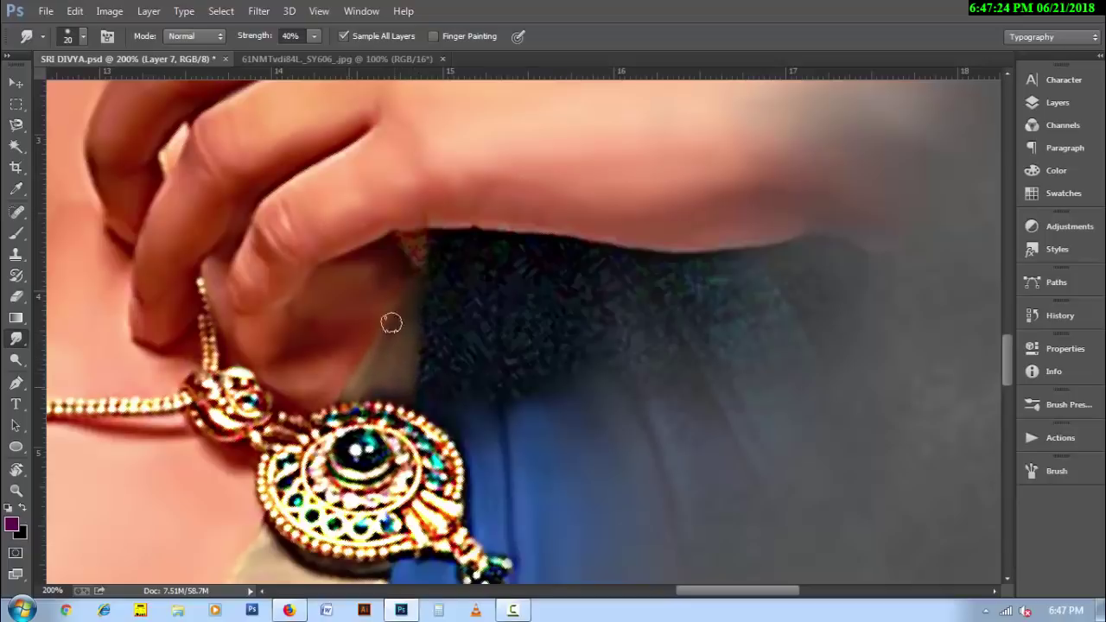
drag(390, 321, 427, 249)
key(bracketright)
mouse_move(437, 383)
mouse_down()
mouse_move(452, 248)
mouse_move(472, 390)
mouse_move(485, 320)
mouse_move(476, 264)
mouse_move(439, 375)
mouse_move(479, 444)
mouse_move(516, 400)
mouse_move(501, 254)
mouse_move(526, 414)
mouse_move(516, 262)
mouse_move(539, 316)
mouse_move(598, 366)
mouse_move(573, 291)
mouse_move(571, 377)
mouse_move(583, 390)
mouse_move(545, 489)
mouse_move(662, 434)
mouse_up()
key(bracketright)
key(bracketright)
key(bracketleft)
key(bracketleft)
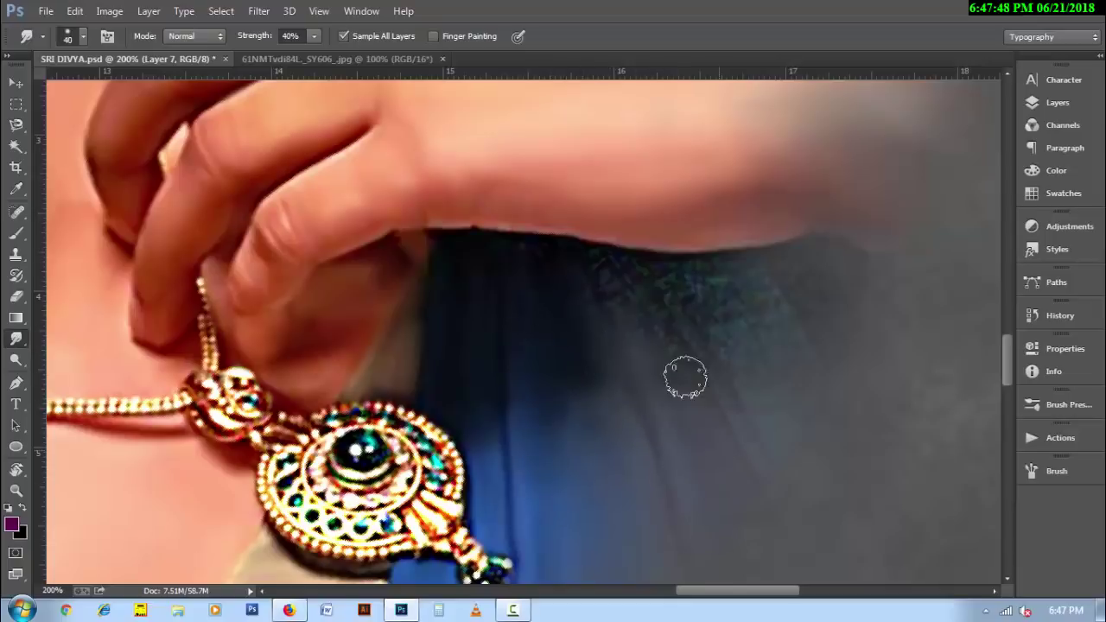
- Smooth the speckled dark fabric beside the hand and the blue fabric further right
mouse_move(686, 375)
mouse_down()
mouse_move(666, 360)
mouse_move(619, 265)
mouse_move(614, 306)
mouse_move(679, 343)
mouse_move(711, 407)
mouse_move(694, 302)
mouse_move(673, 272)
mouse_move(709, 302)
mouse_move(778, 412)
mouse_up()
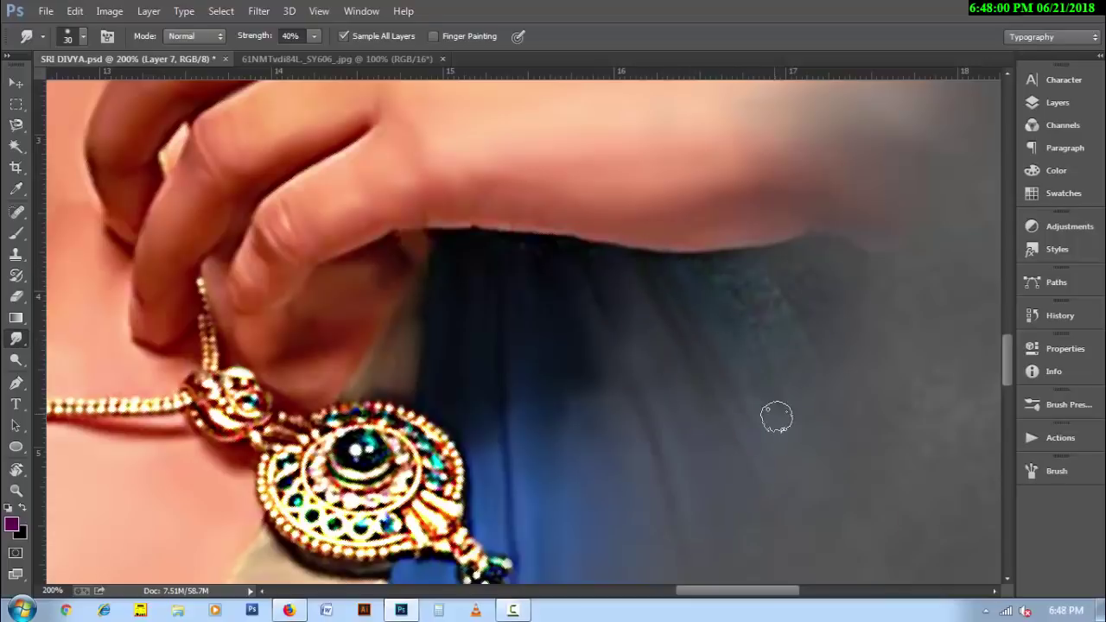
key(bracketright)
mouse_move(743, 302)
mouse_down()
mouse_move(768, 299)
mouse_move(718, 267)
mouse_move(738, 304)
mouse_move(792, 279)
mouse_move(790, 258)
mouse_move(667, 240)
mouse_move(428, 245)
mouse_up()
key(bracketleft)
key(bracketleft)
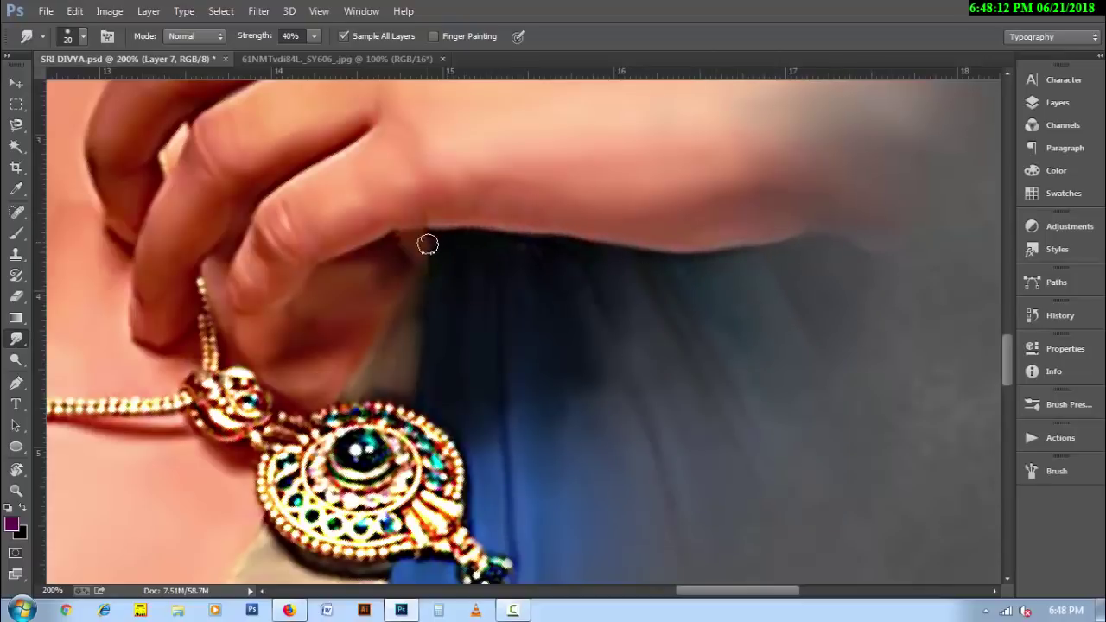
key(bracketright)
mouse_move(470, 361)
mouse_down()
mouse_move(487, 469)
mouse_move(526, 366)
mouse_up()
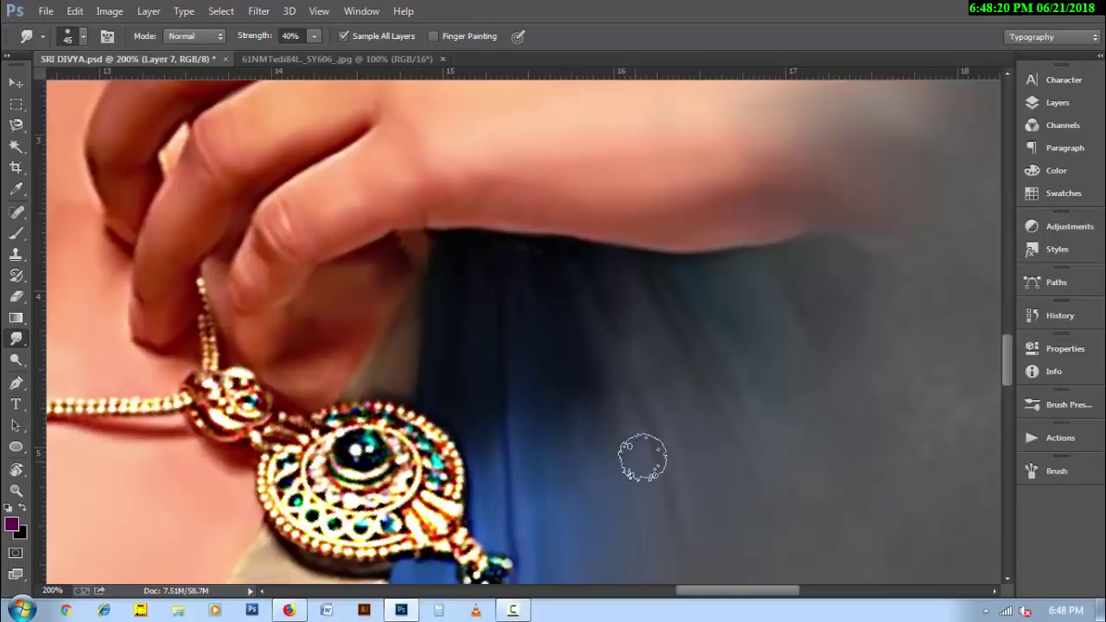
key(bracketright)
key(ctrl+minus)
key(ctrl+minus)
- Rotate and zoom the view, then smear the dark navy patch and skin-edge line into blue fabric
key(r)
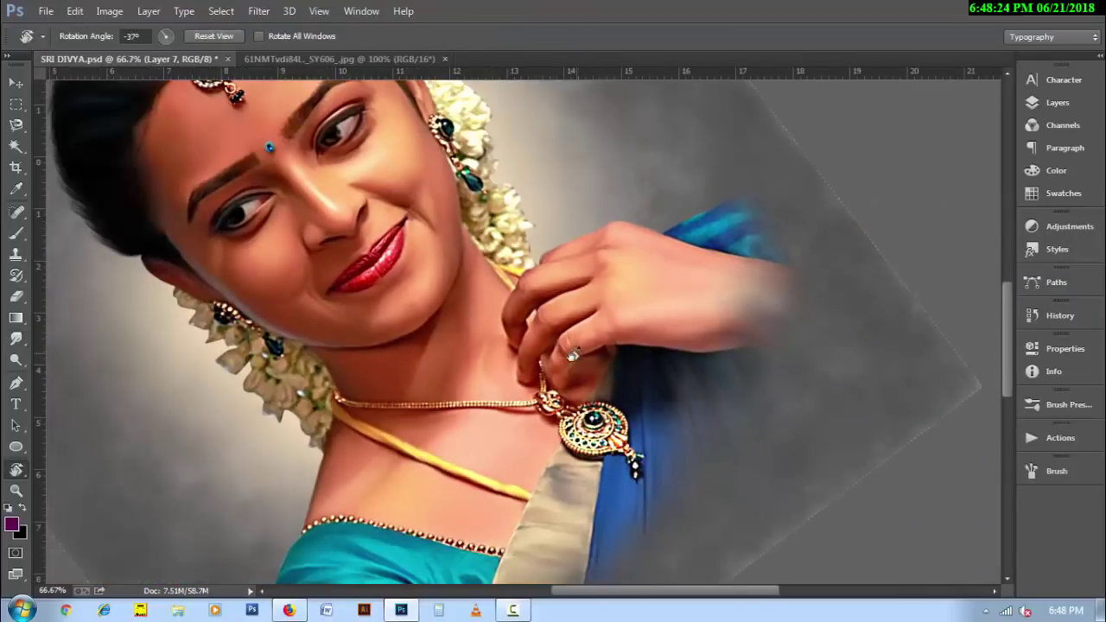
mouse_move(618, 372)
mouse_down()
mouse_move(400, 372)
mouse_move(403, 354)
mouse_up()
key(ctrl+plus)
key(ctrl+plus)
key(bracketleft)
key(bracketleft)
key(bracketleft)
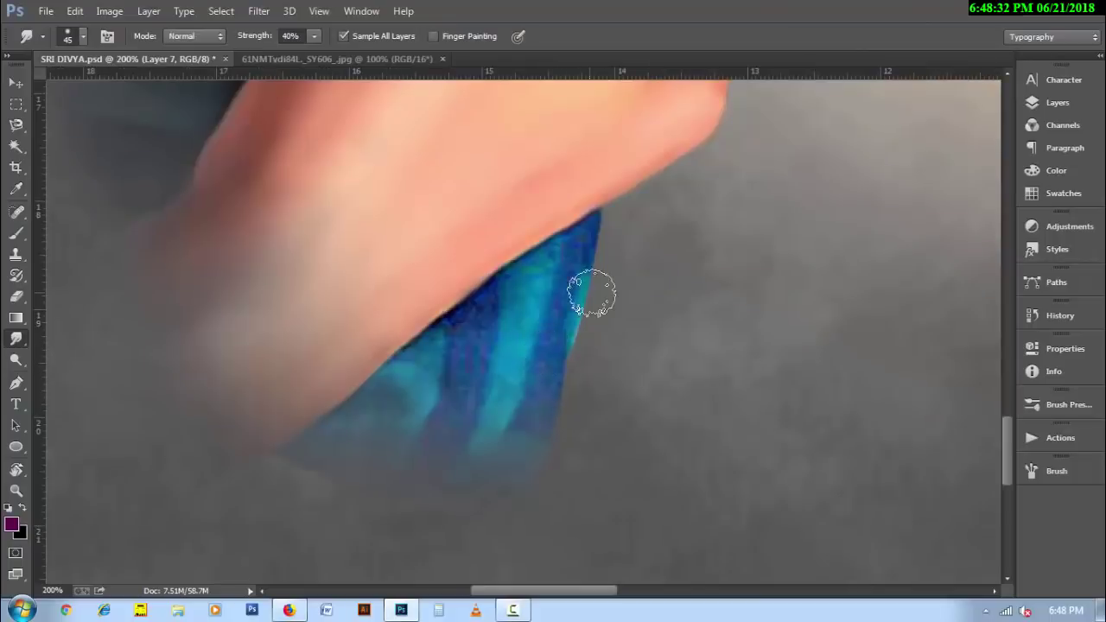
key(bracketleft)
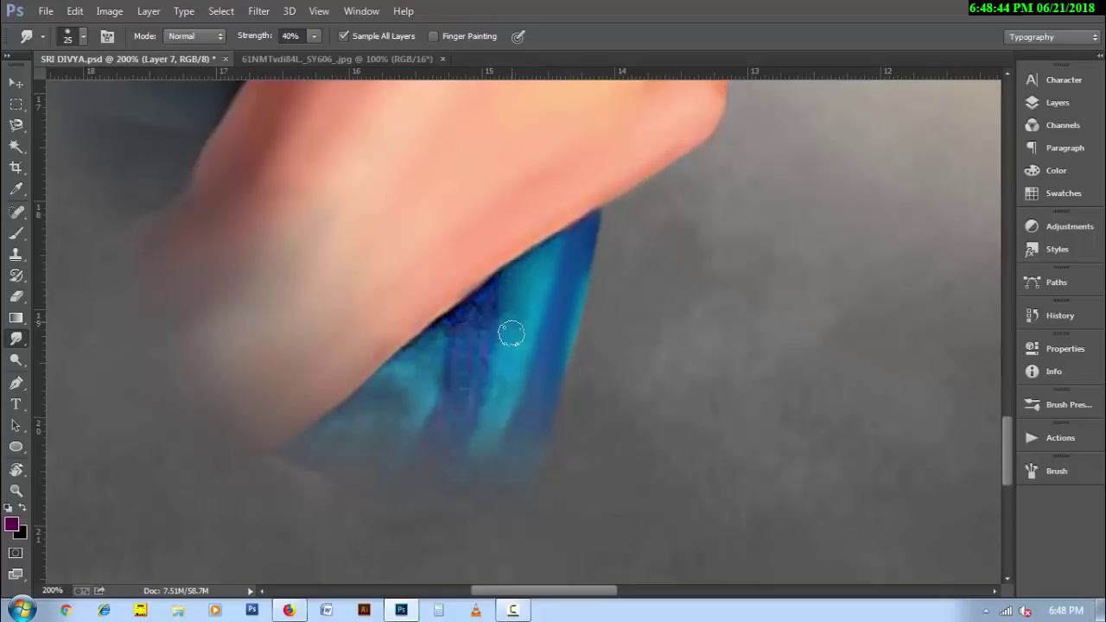
mouse_move(502, 322)
mouse_down()
mouse_move(484, 299)
mouse_move(461, 321)
mouse_move(466, 382)
mouse_up()
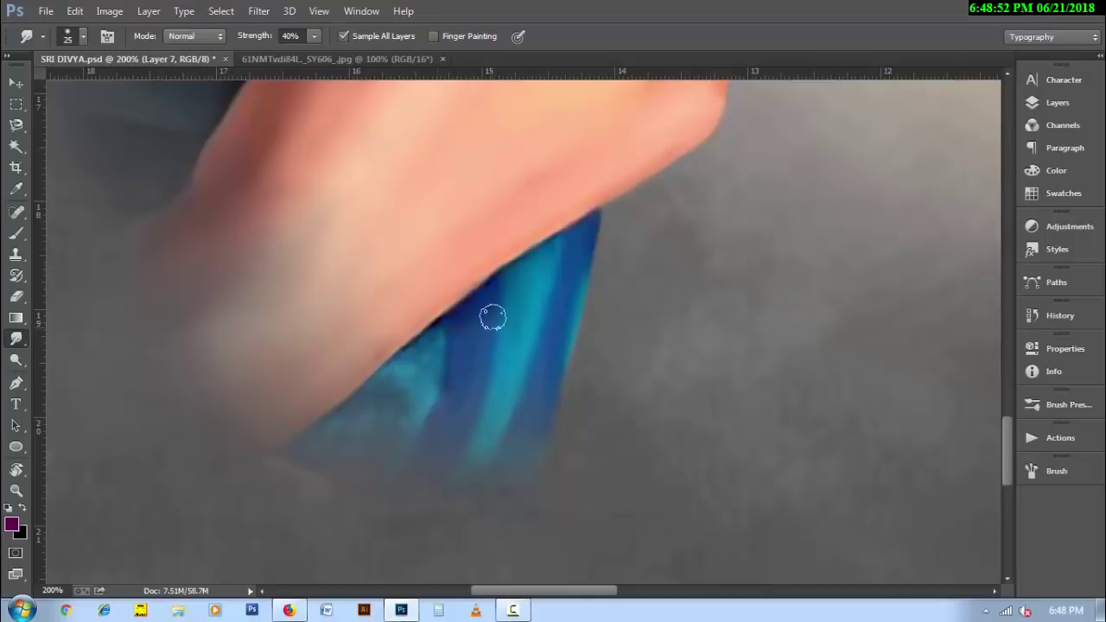
drag(431, 334, 346, 413)
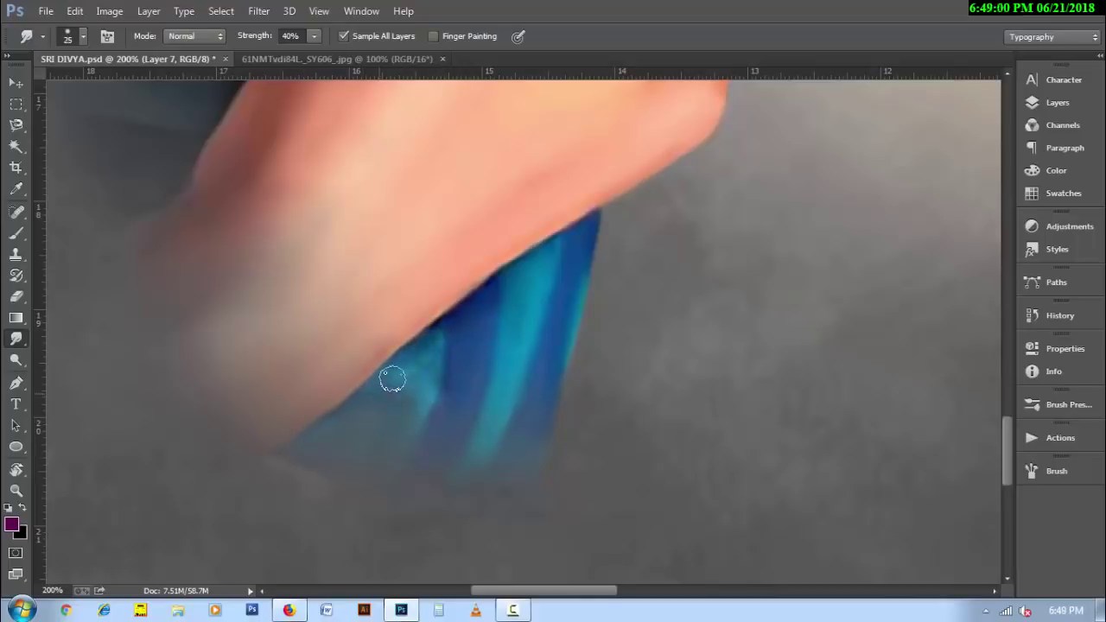
mouse_move(345, 440)
mouse_down()
mouse_move(440, 337)
mouse_move(440, 363)
mouse_move(399, 394)
mouse_up()
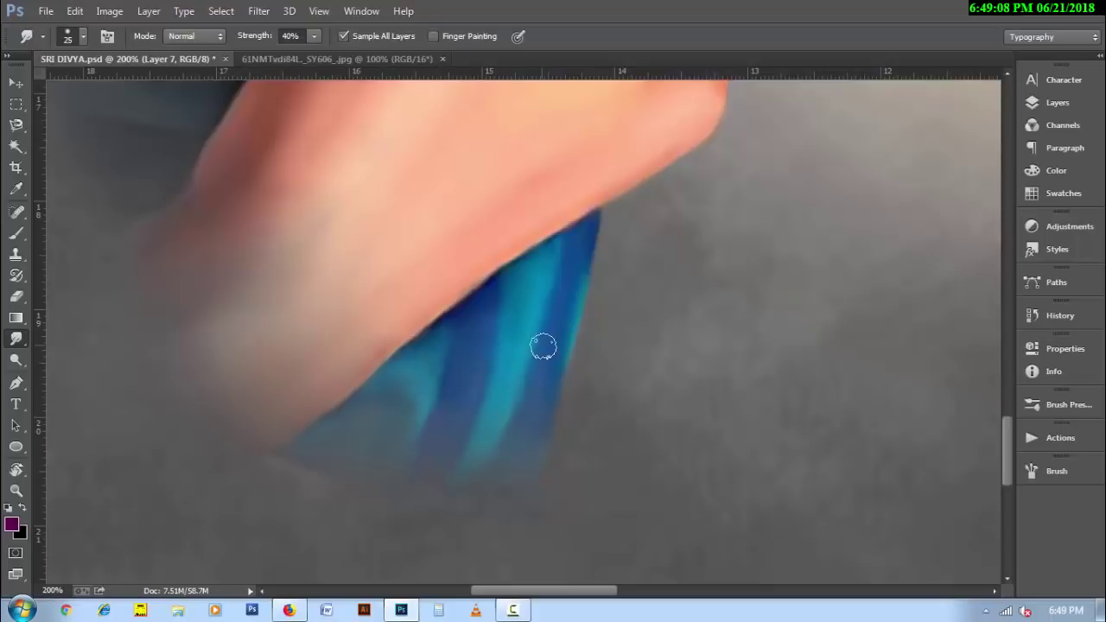
- Fine-tune the brush size, zoom out to 100%, pan, and reset the canvas rotation upright
key(bracketleft)
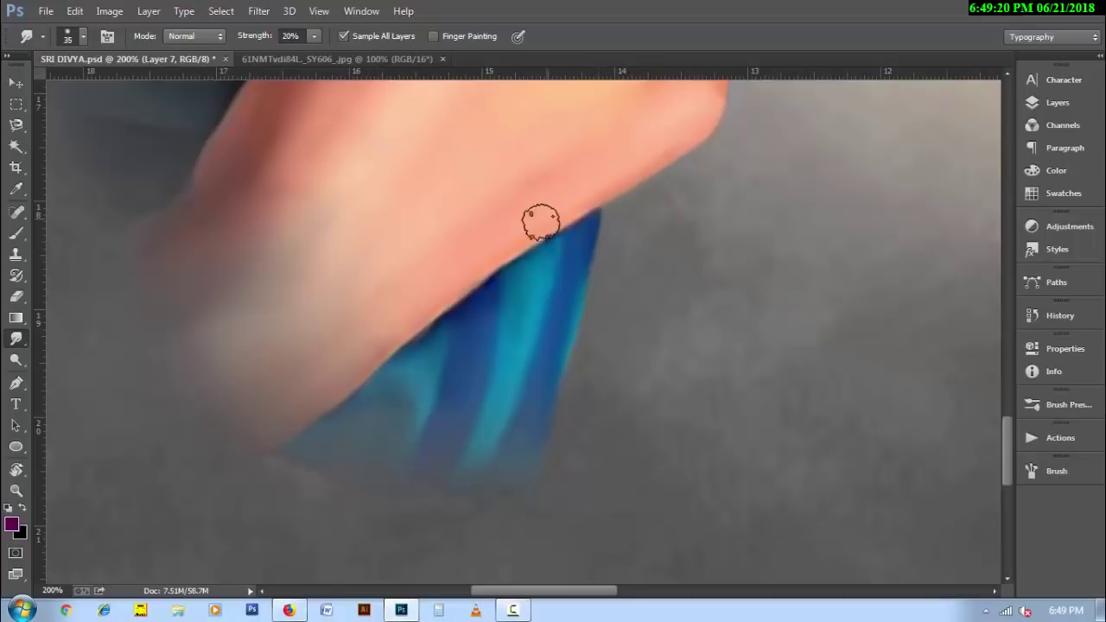
key(bracketright)
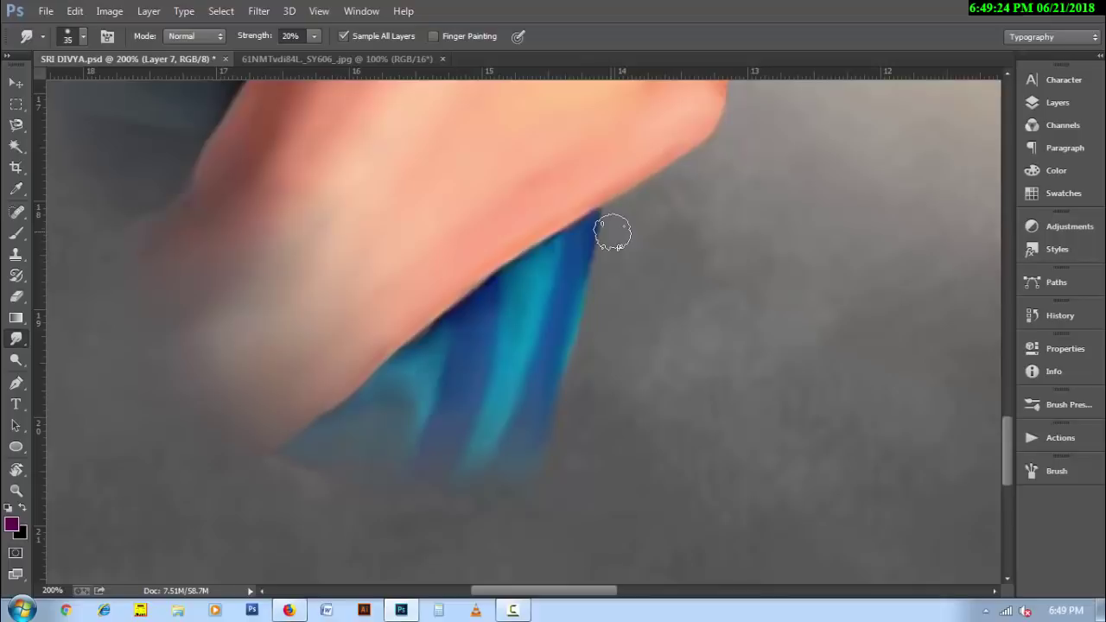
key(bracketleft)
key(bracketleft)
key(bracketleft)
key(h)
key(ctrl+minus)
mouse_move(329, 284)
mouse_down()
mouse_move(815, 320)
mouse_move(663, 346)
mouse_up()
key(r)
click(215, 36)
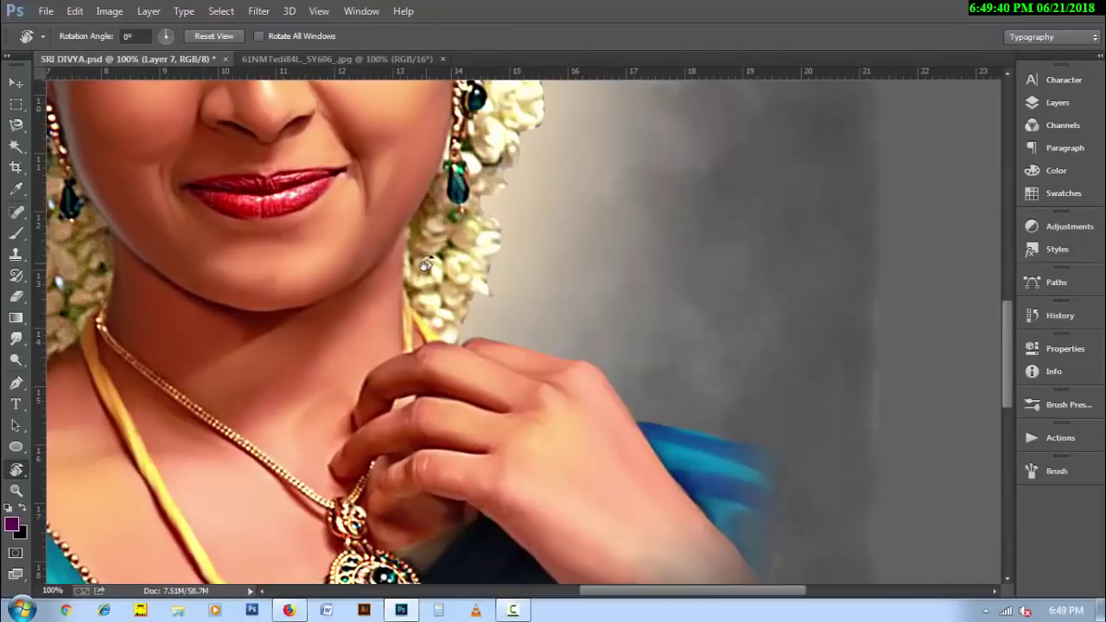
- Fit the portrait on screen and make Layer 8 the working layer
key(ctrl+0)
key(h)
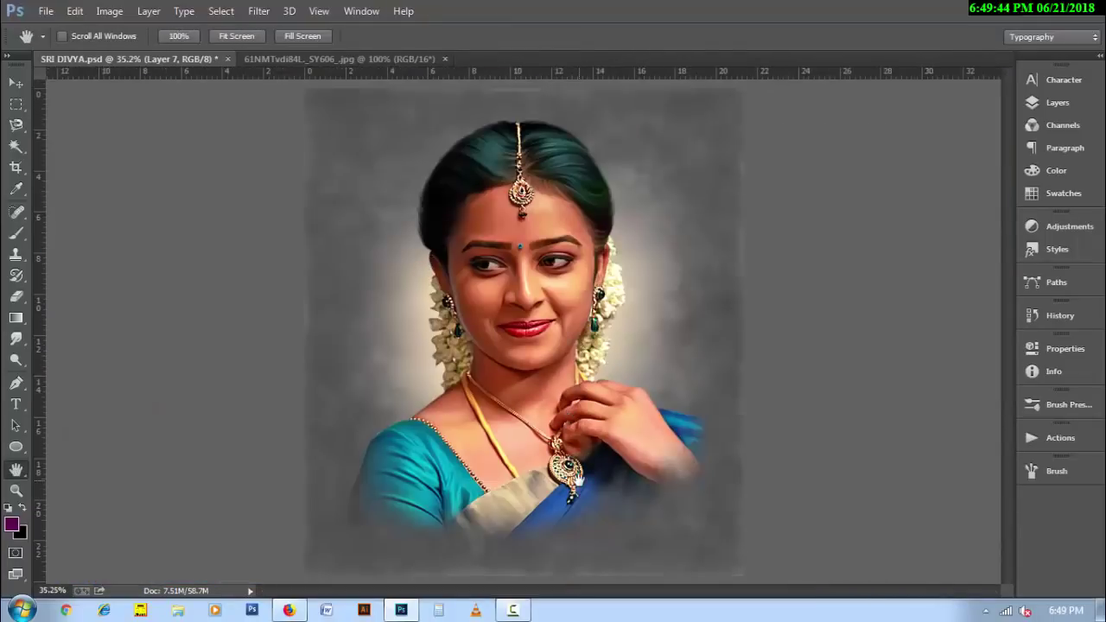
click(1058, 102)
click(916, 153)
click(1058, 102)
- Zoom into the face and select the Mixer Brush Tool
mouse_move(474, 303)
mouse_down()
mouse_move(511, 367)
mouse_move(471, 338)
mouse_up()
click(16, 233)
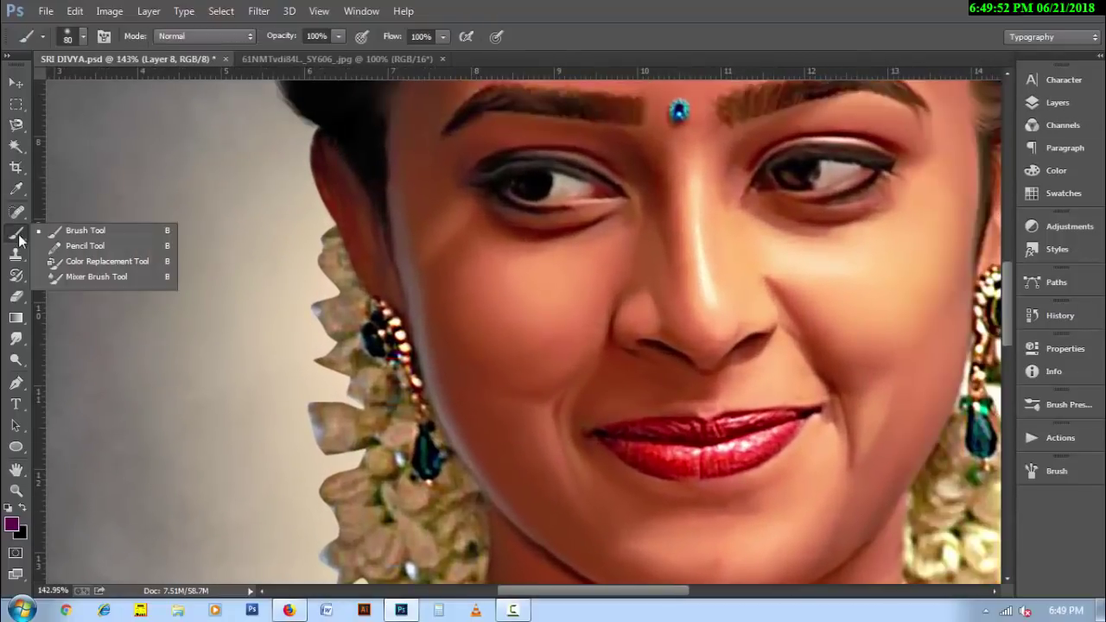
click(96, 283)
scroll(380, 239, up, 1)
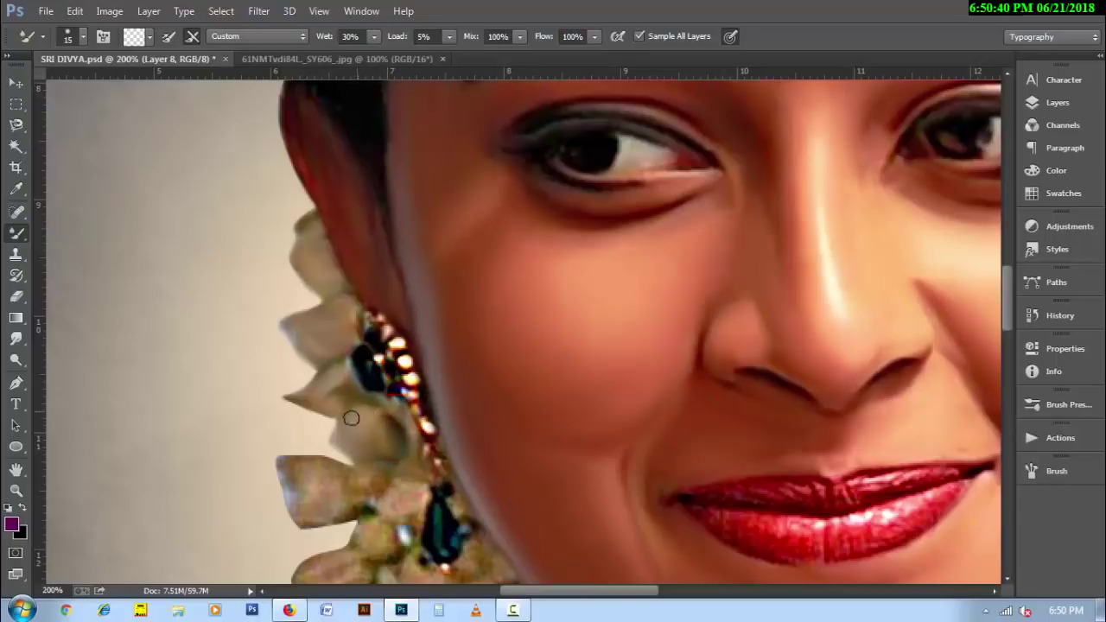
- Blend the dark earring gem's edge and the neighbouring earring petal
drag(440, 434, 434, 281)
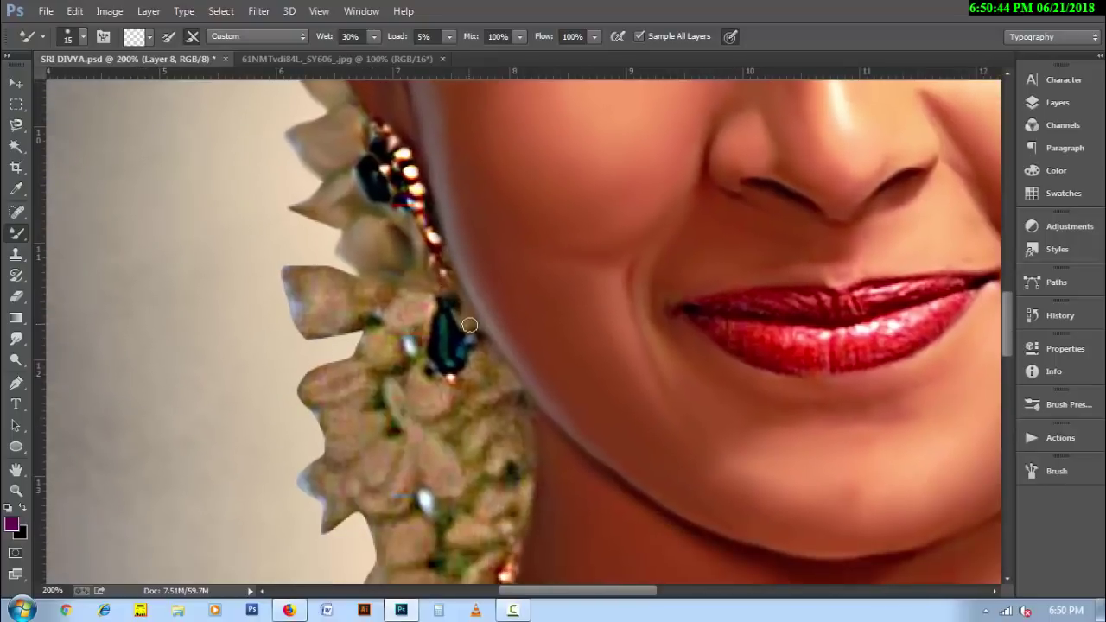
drag(437, 359, 482, 360)
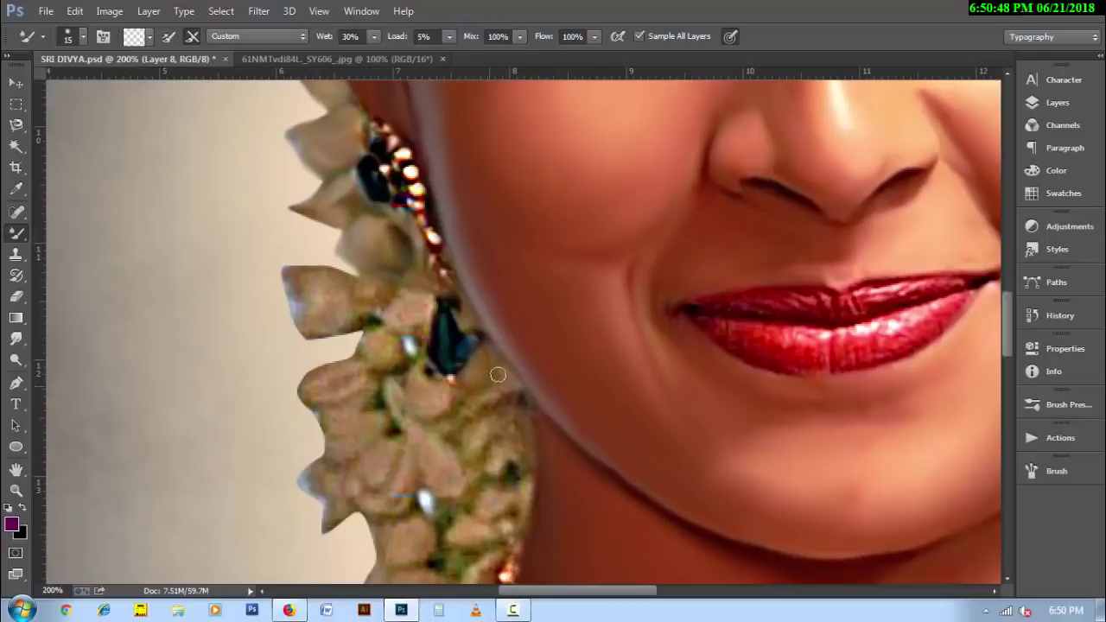
drag(476, 407, 554, 437)
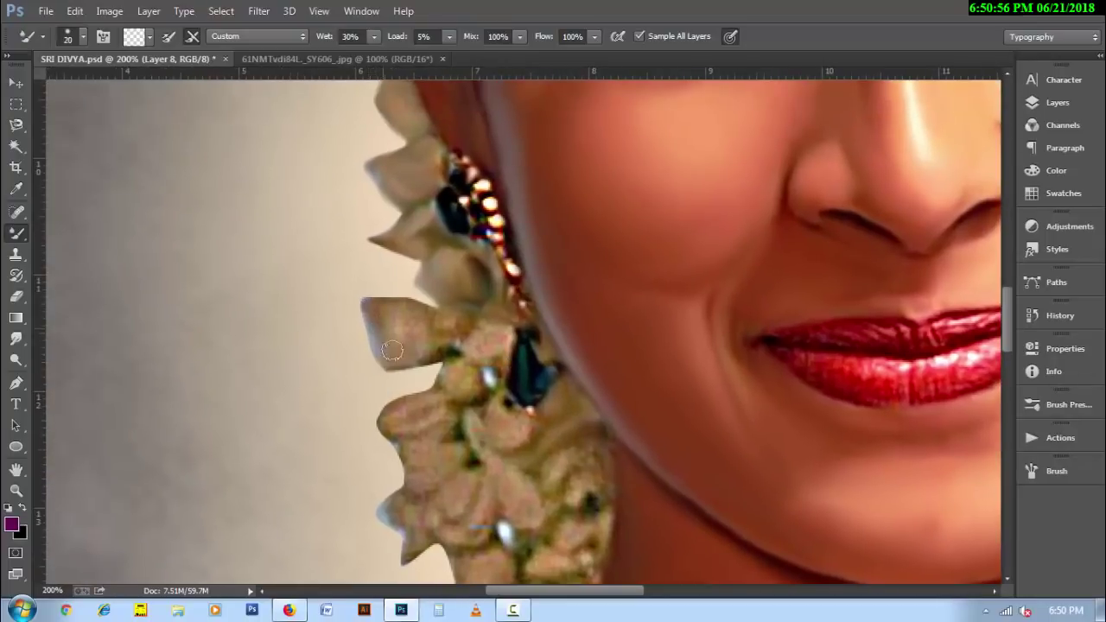
drag(391, 350, 436, 340)
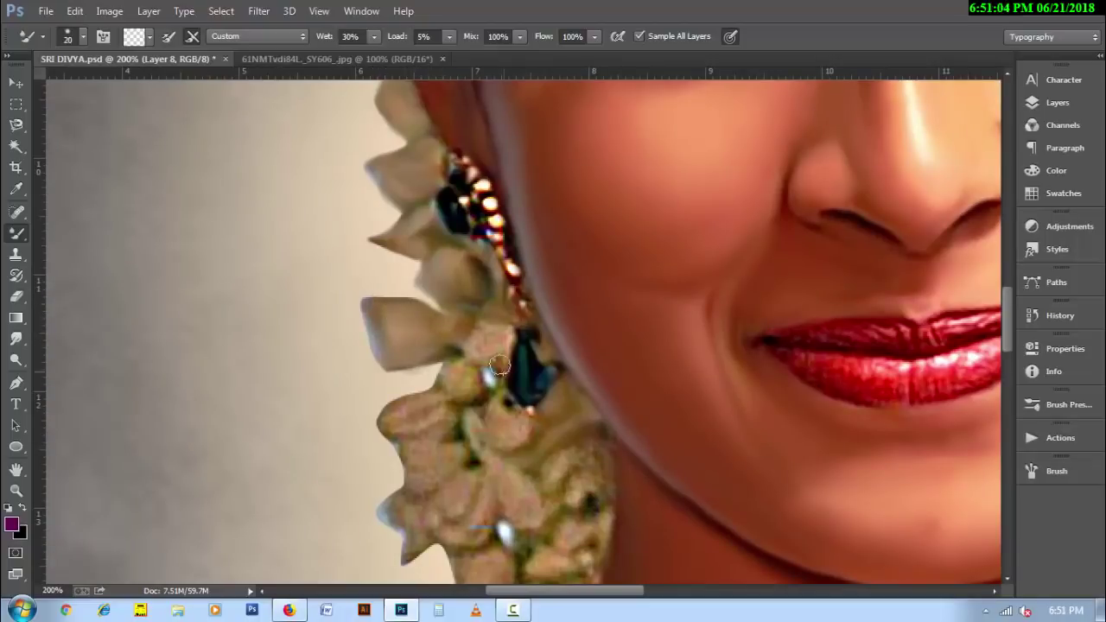
drag(501, 327, 503, 369)
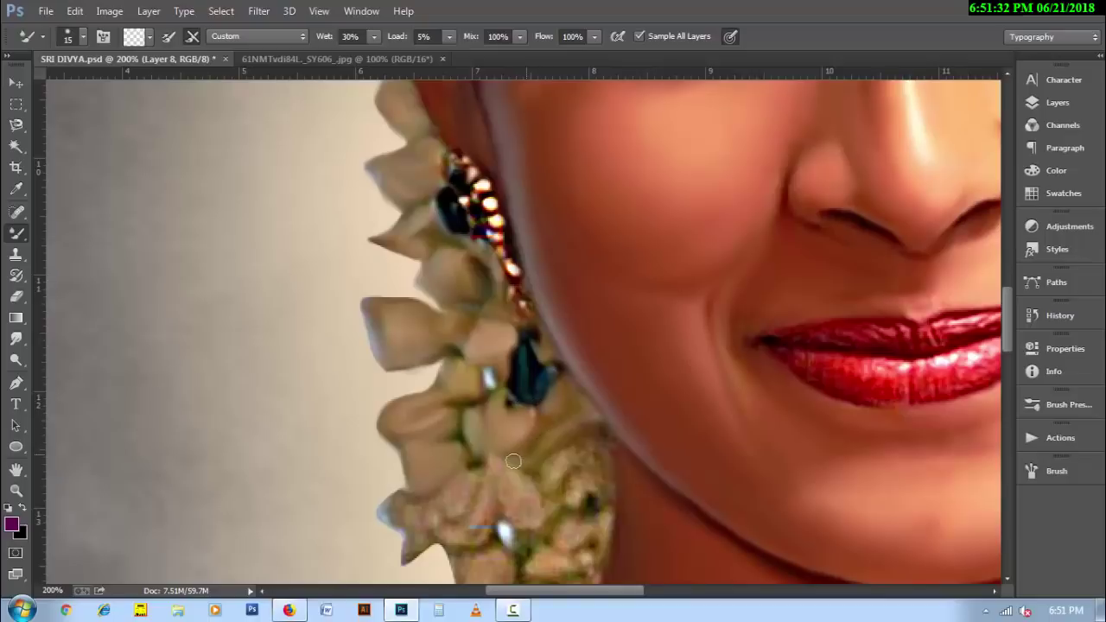
scroll(513, 461, down, 1)
scroll(449, 415, down, 2)
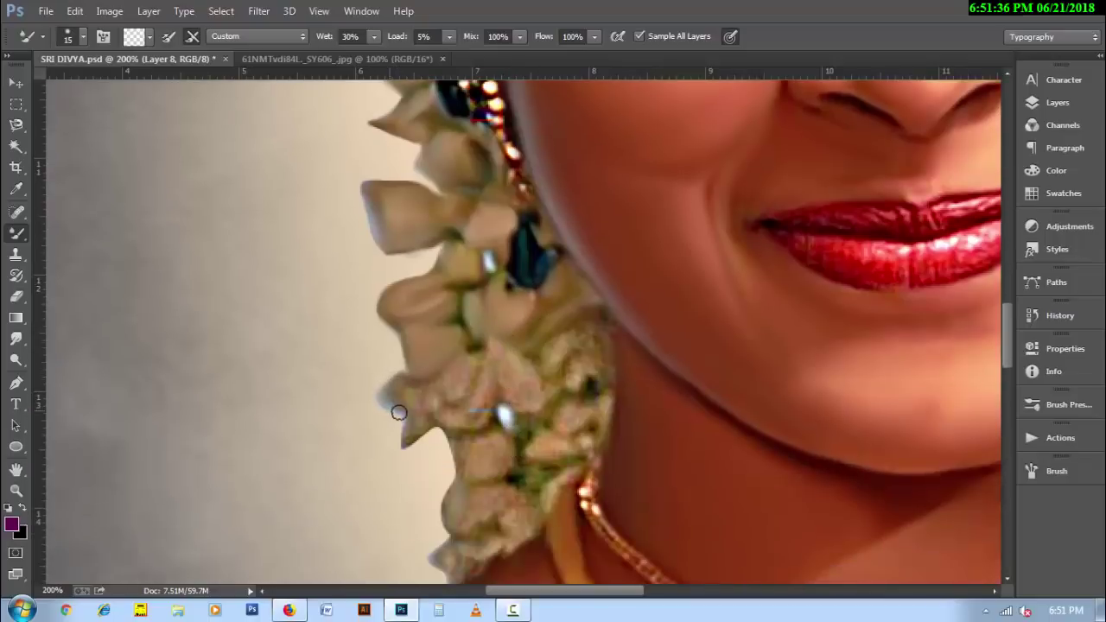
- Smooth the petals around the white gem, the bluish streak and the garland beside the neck
drag(404, 450, 419, 422)
mouse_move(429, 401)
mouse_down()
mouse_move(447, 424)
mouse_move(467, 424)
mouse_move(491, 363)
mouse_move(441, 403)
mouse_up()
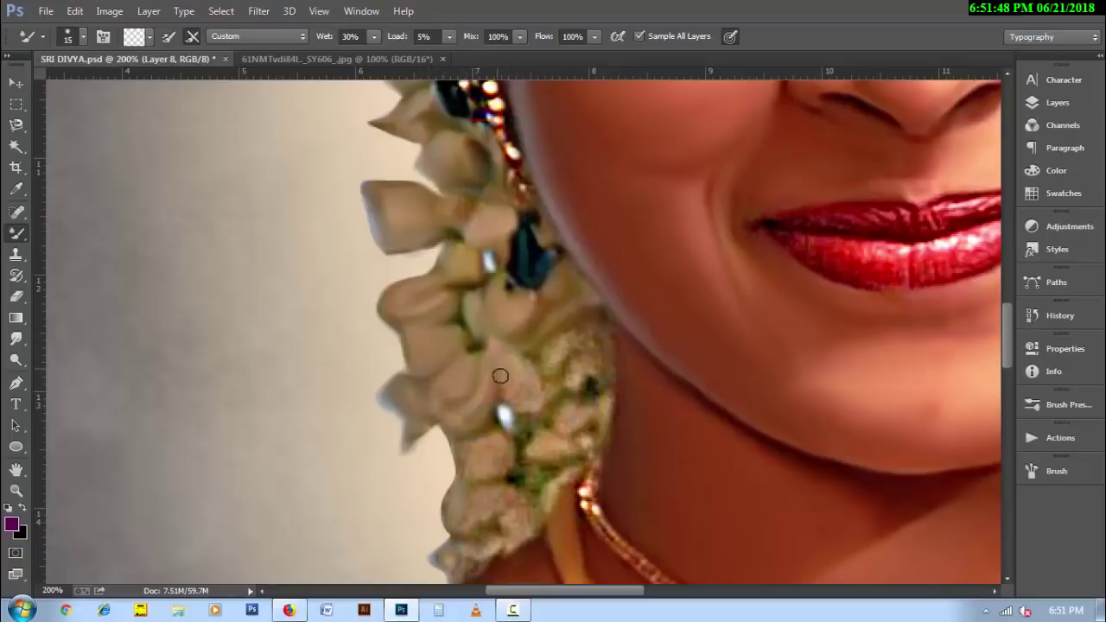
mouse_move(500, 376)
mouse_down()
mouse_move(519, 395)
mouse_move(517, 357)
mouse_up()
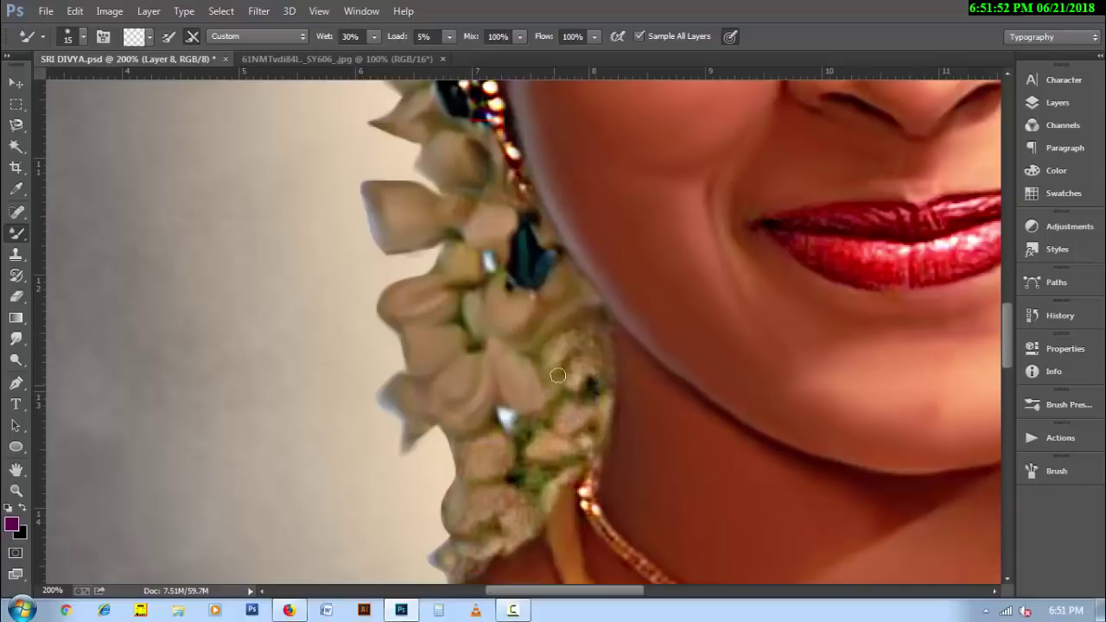
mouse_move(573, 392)
mouse_down()
mouse_move(605, 358)
mouse_move(553, 352)
mouse_move(590, 342)
mouse_up()
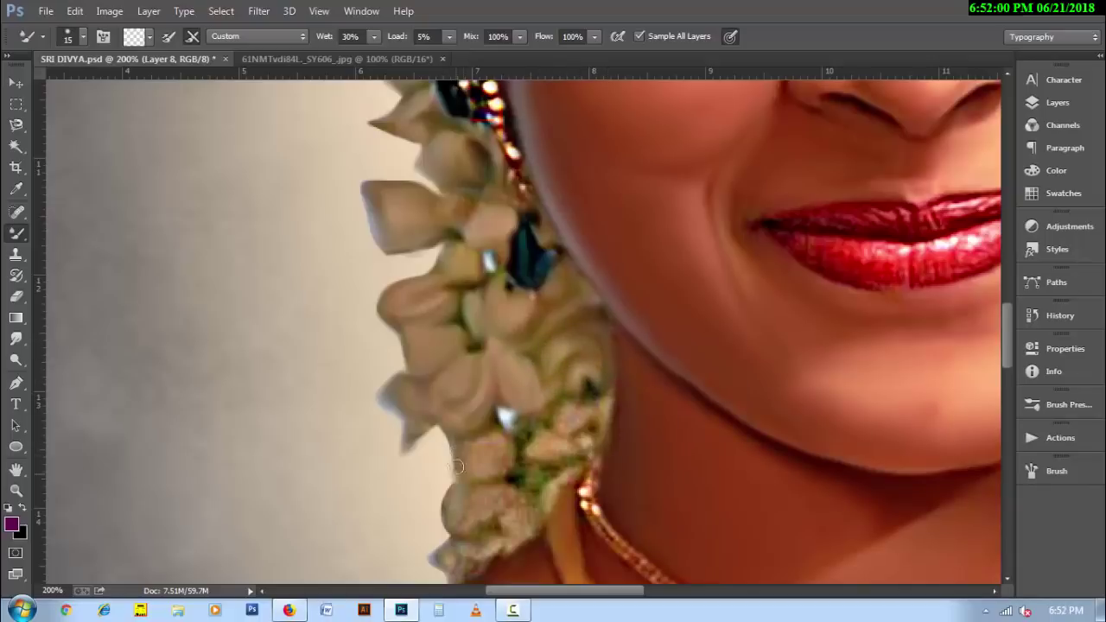
drag(456, 466, 506, 458)
mouse_move(562, 432)
mouse_down()
mouse_move(592, 405)
mouse_move(581, 417)
mouse_move(600, 432)
mouse_move(518, 476)
mouse_move(536, 503)
mouse_up()
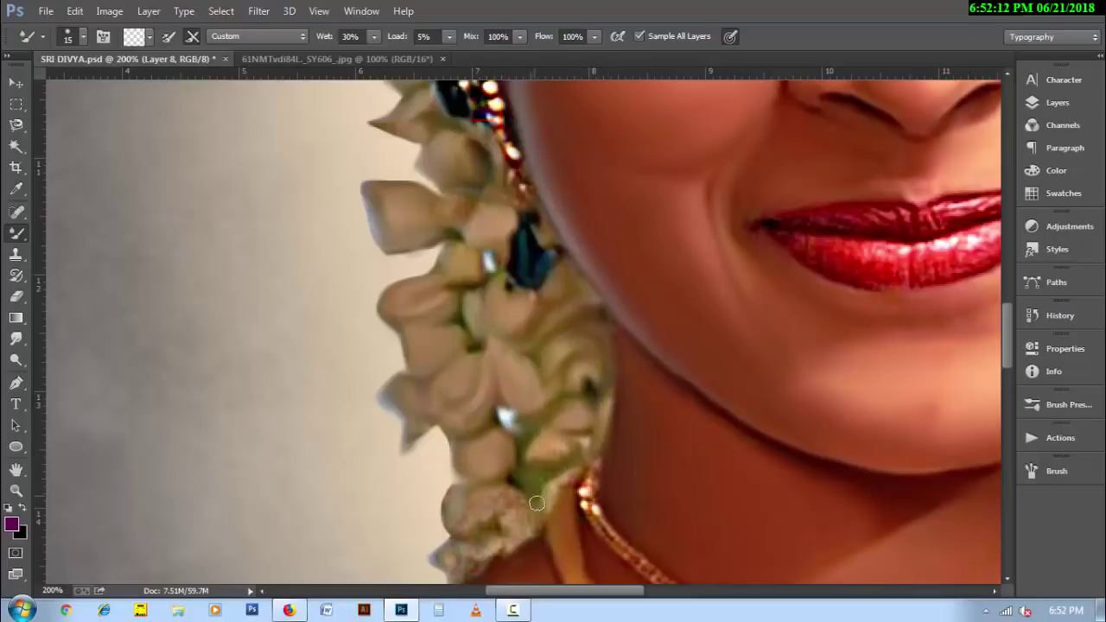
- Blend the lower flower's petals and their edge into smooth shapes
scroll(533, 510, down, 3)
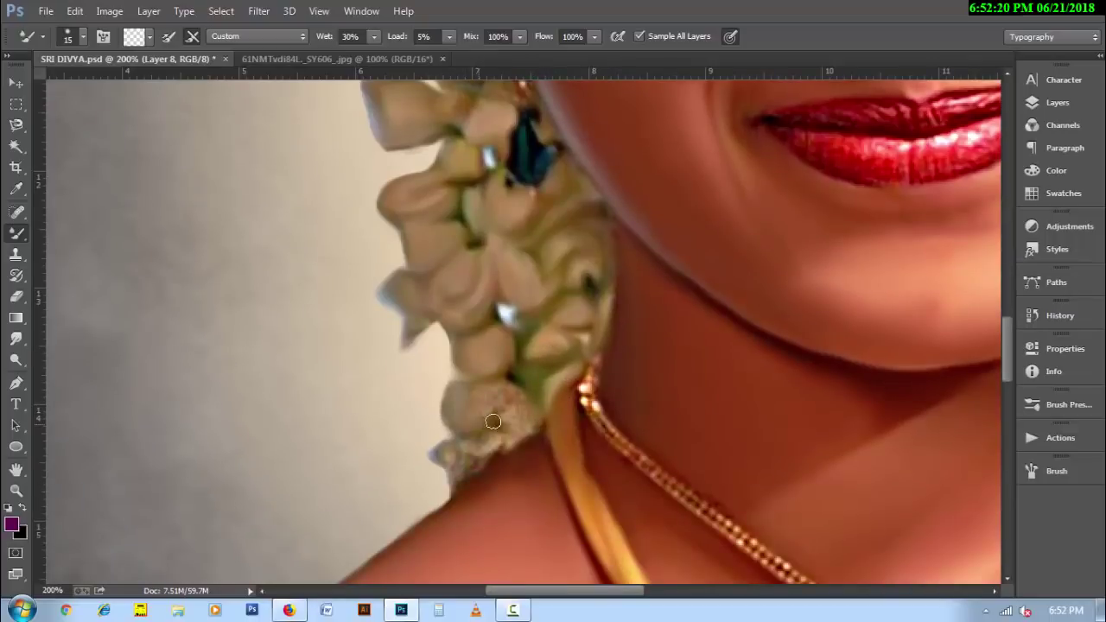
drag(492, 421, 476, 415)
mouse_move(459, 469)
mouse_down()
mouse_move(493, 452)
mouse_move(446, 451)
mouse_up()
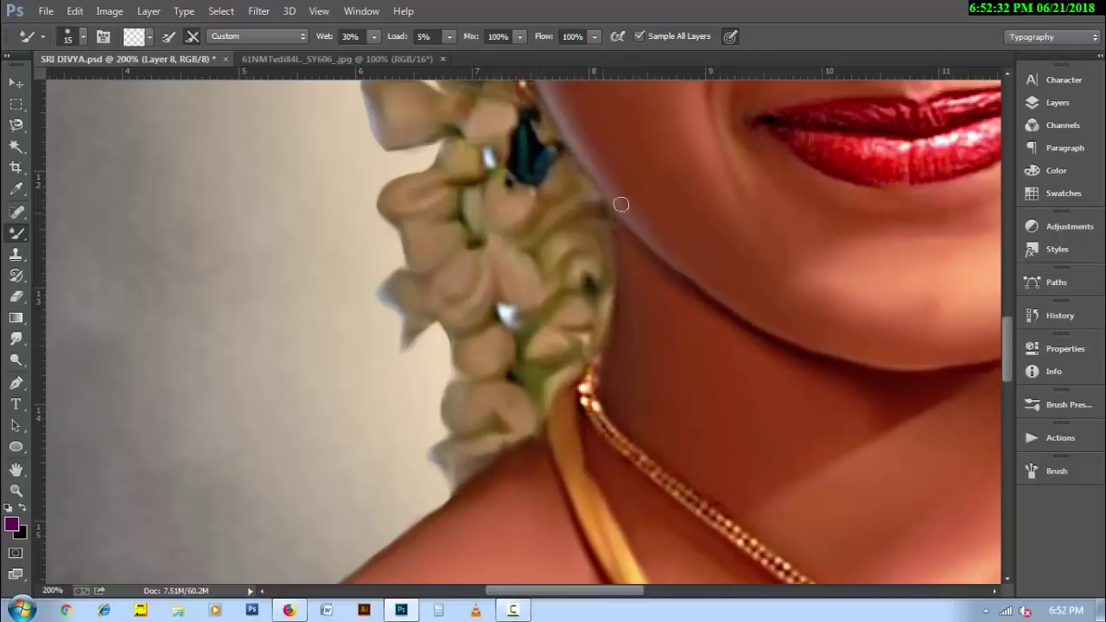
scroll(620, 205, right, 2)
scroll(457, 366, right, 5)
scroll(709, 420, right, 5)
- Blend the garland edge beside the right cheek and its lower petals into paint
scroll(346, 400, right, 3)
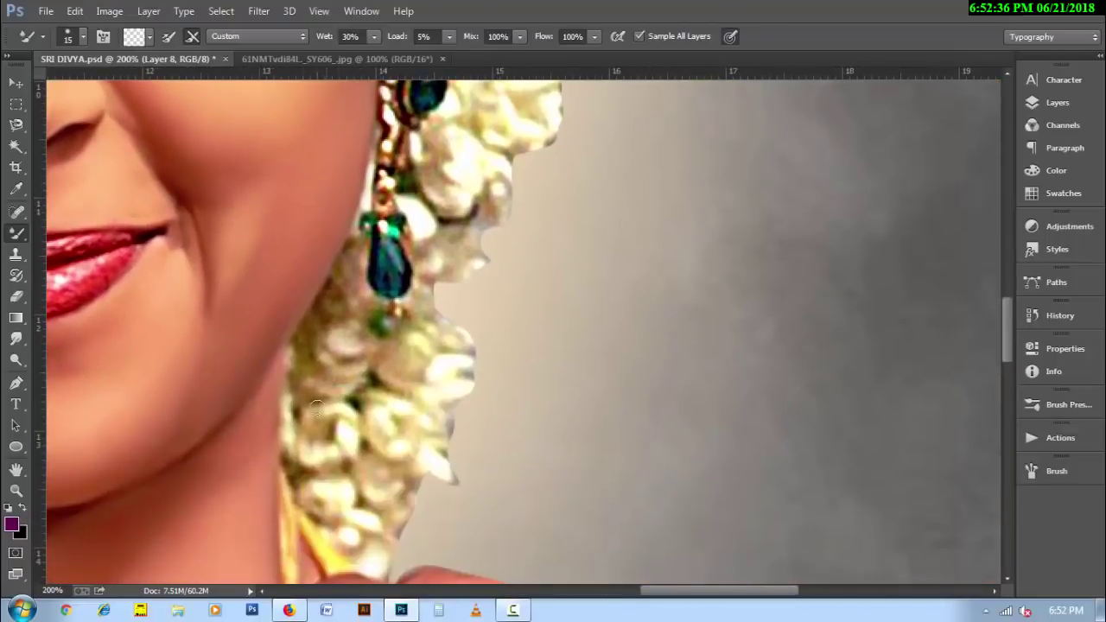
mouse_move(296, 403)
mouse_down()
mouse_move(287, 467)
mouse_move(333, 440)
mouse_move(340, 411)
mouse_move(316, 402)
mouse_move(291, 363)
mouse_move(302, 373)
mouse_move(308, 340)
mouse_move(358, 372)
mouse_move(331, 349)
mouse_move(347, 319)
mouse_move(342, 286)
mouse_move(360, 264)
mouse_move(389, 311)
mouse_move(375, 365)
mouse_move(413, 368)
mouse_move(472, 343)
mouse_move(405, 311)
mouse_move(427, 299)
mouse_up()
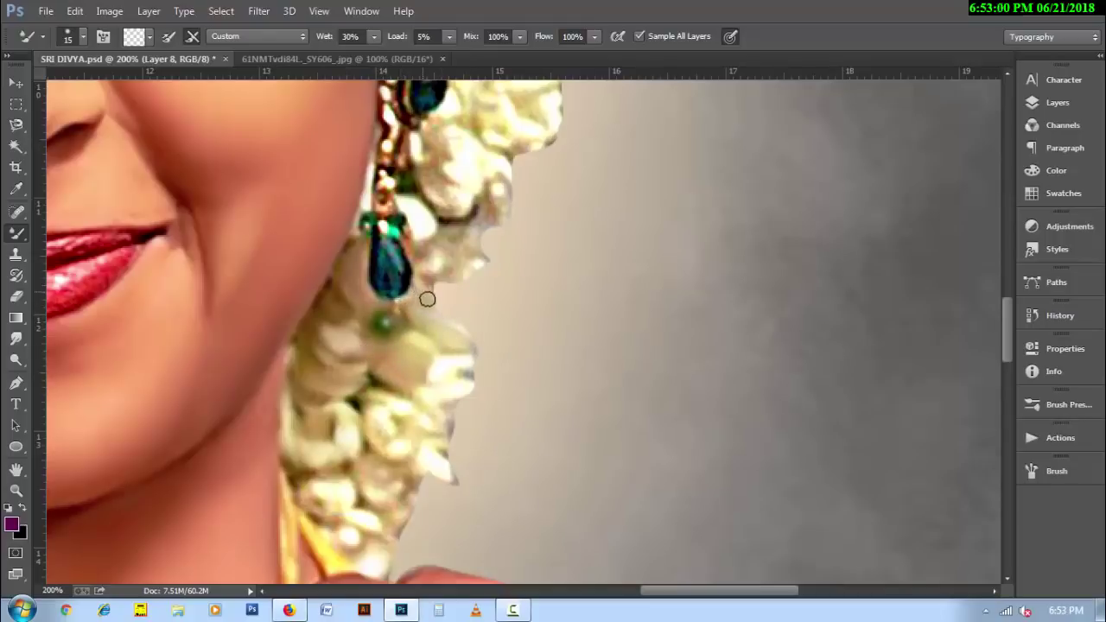
scroll(335, 434, down, 3)
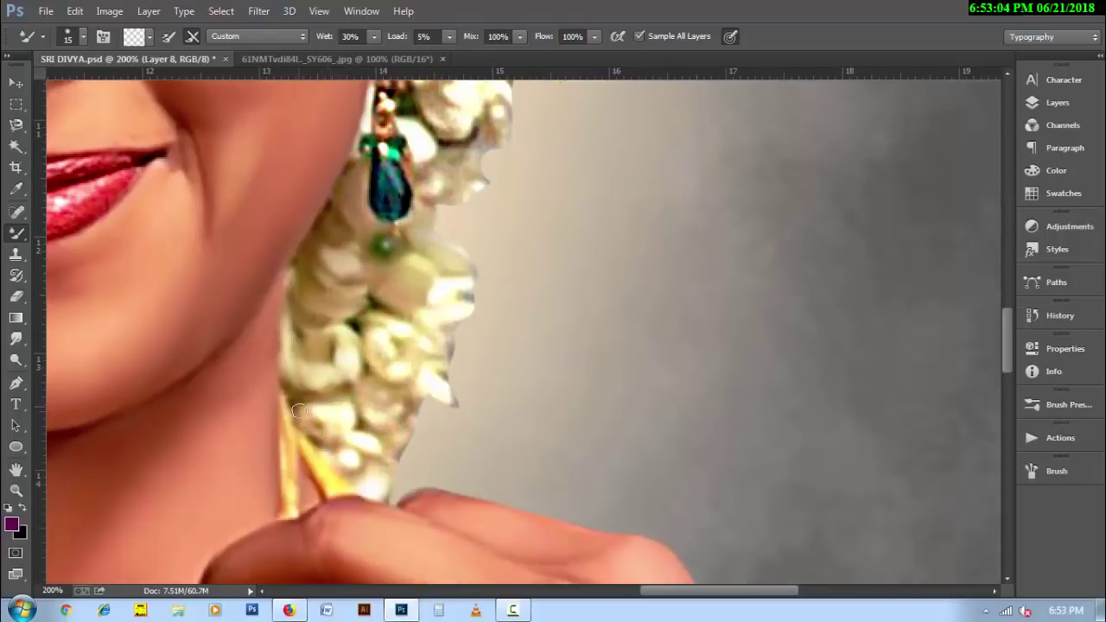
mouse_move(298, 411)
mouse_down()
mouse_move(329, 441)
mouse_move(354, 423)
mouse_move(379, 450)
mouse_move(350, 471)
mouse_move(412, 413)
mouse_move(375, 418)
mouse_move(357, 390)
mouse_move(423, 395)
mouse_move(417, 380)
mouse_up()
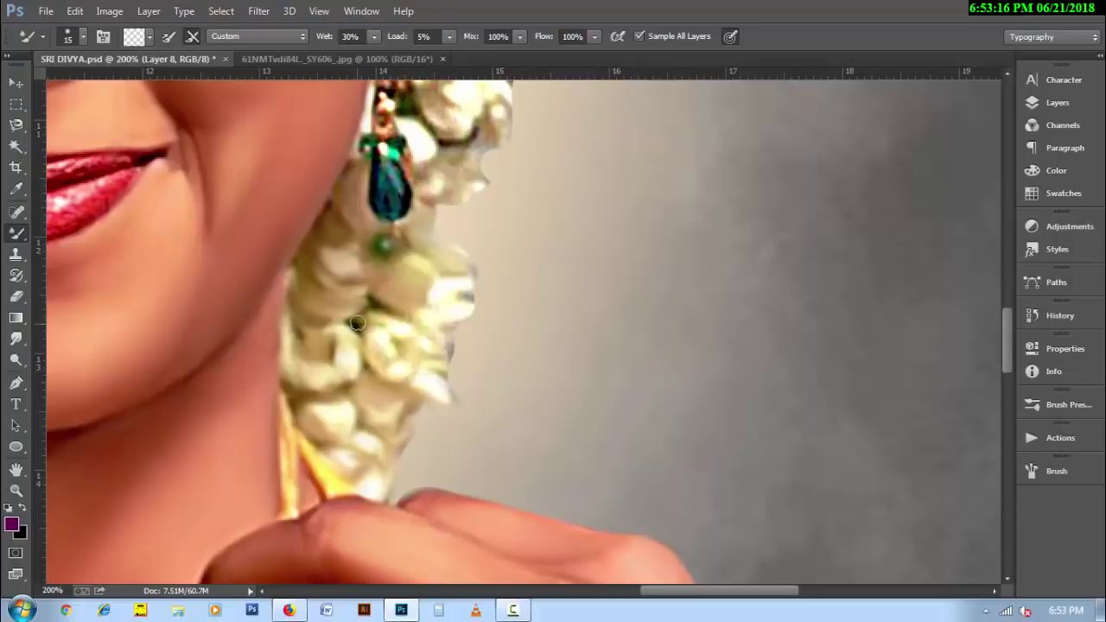
mouse_move(382, 317)
mouse_down()
mouse_move(392, 341)
mouse_move(384, 349)
mouse_move(422, 367)
mouse_move(450, 328)
mouse_move(390, 321)
mouse_move(424, 332)
mouse_move(457, 324)
mouse_up()
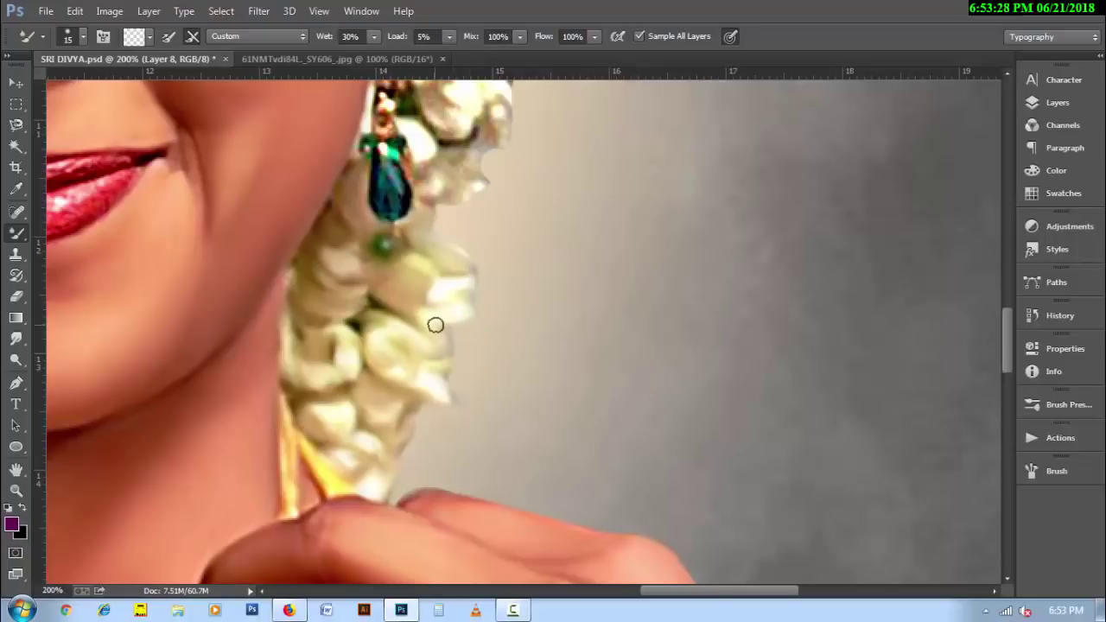
scroll(438, 328, up, 2)
scroll(389, 363, up, 3)
scroll(340, 397, right, 2)
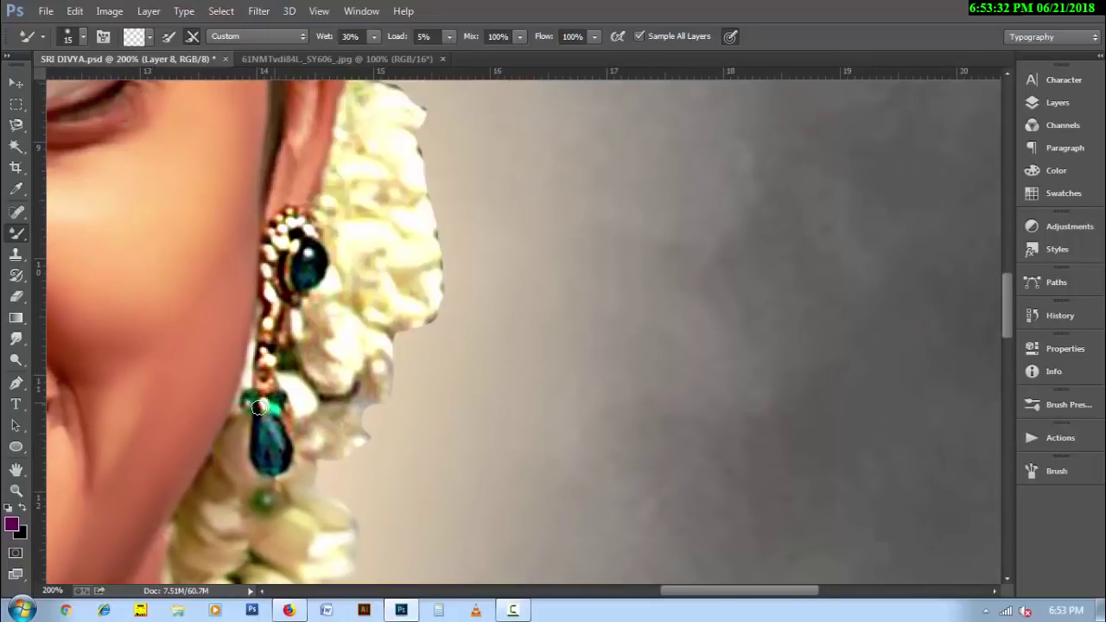
- Smooth the garland along the teardrop earring's sides, chain, stone and right edge
mouse_move(261, 459)
mouse_down()
mouse_move(281, 423)
mouse_move(363, 442)
mouse_move(333, 418)
mouse_move(351, 424)
mouse_move(391, 392)
mouse_move(352, 395)
mouse_move(376, 374)
mouse_up()
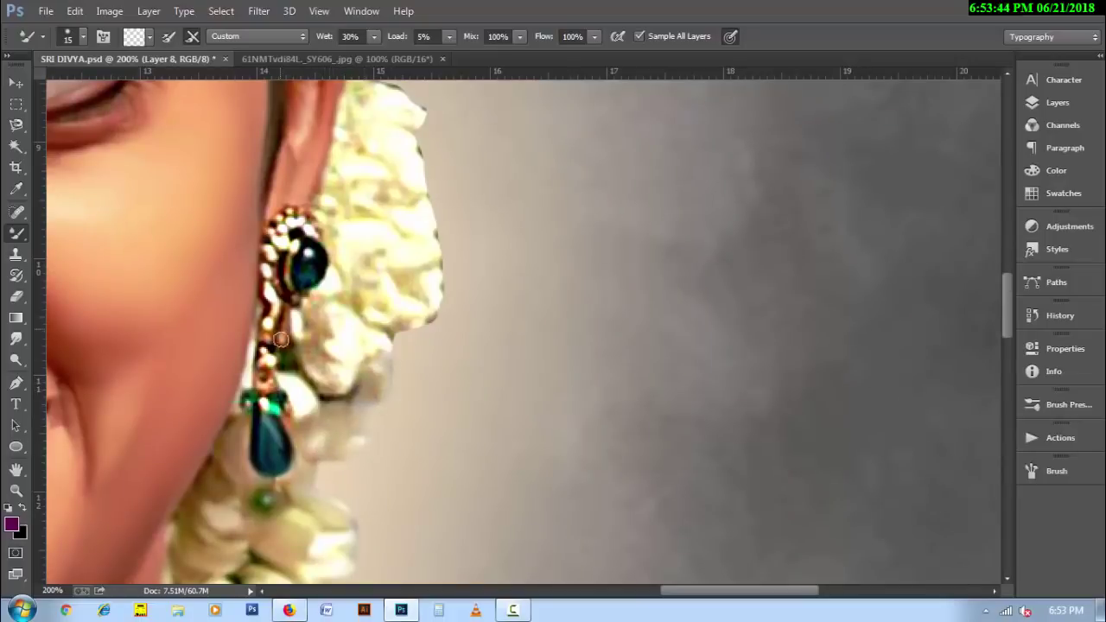
mouse_move(281, 339)
mouse_down()
mouse_move(302, 367)
mouse_move(313, 339)
mouse_move(331, 333)
mouse_move(354, 351)
mouse_move(337, 304)
mouse_up()
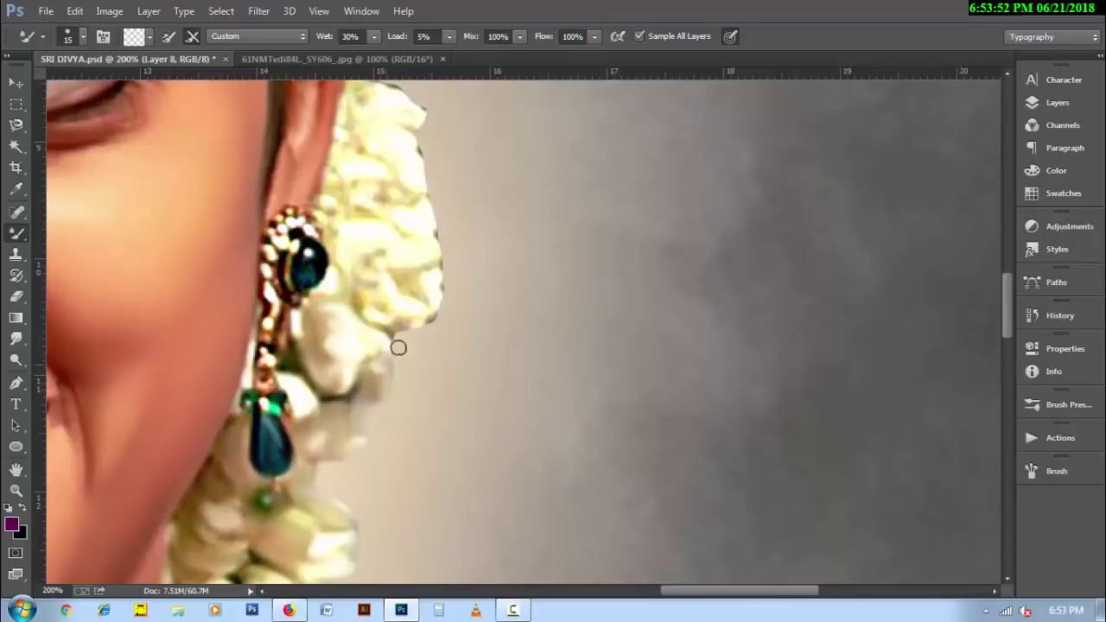
drag(399, 347, 343, 447)
mouse_move(245, 327)
mouse_down()
mouse_move(271, 403)
mouse_move(293, 368)
mouse_move(309, 400)
mouse_move(296, 428)
mouse_move(363, 432)
mouse_move(351, 435)
mouse_move(368, 365)
mouse_move(334, 390)
mouse_move(259, 326)
mouse_move(361, 339)
mouse_move(303, 208)
mouse_move(282, 190)
mouse_move(307, 190)
mouse_move(345, 239)
mouse_move(358, 311)
mouse_move(259, 338)
mouse_move(271, 314)
mouse_move(334, 316)
mouse_move(276, 239)
mouse_move(293, 224)
mouse_move(300, 181)
mouse_up()
drag(300, 181, 330, 288)
scroll(347, 414, up, 4)
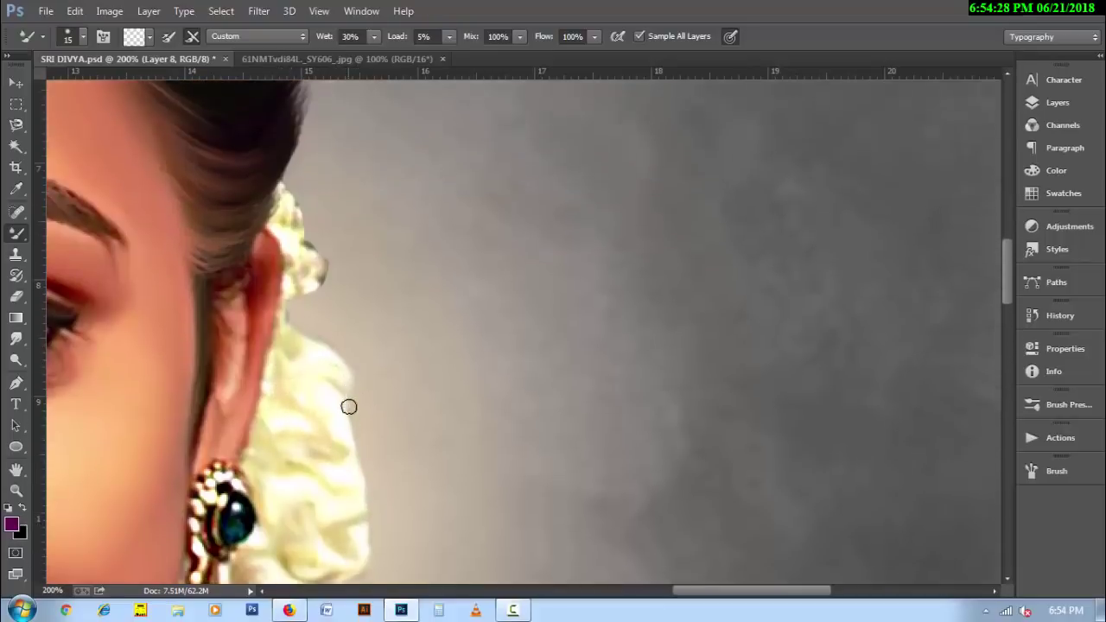
scroll(328, 346, up, 1)
mouse_move(286, 248)
mouse_down()
mouse_move(316, 292)
mouse_move(305, 335)
mouse_move(300, 302)
mouse_move(316, 320)
mouse_move(296, 341)
mouse_move(312, 279)
mouse_up()
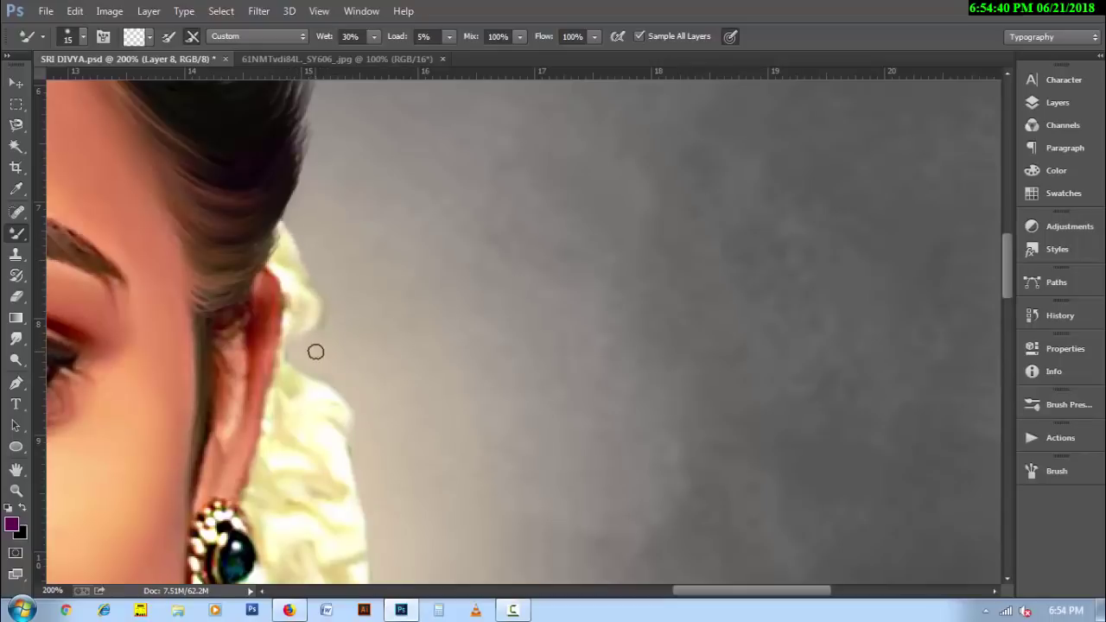
scroll(247, 352, down, 3)
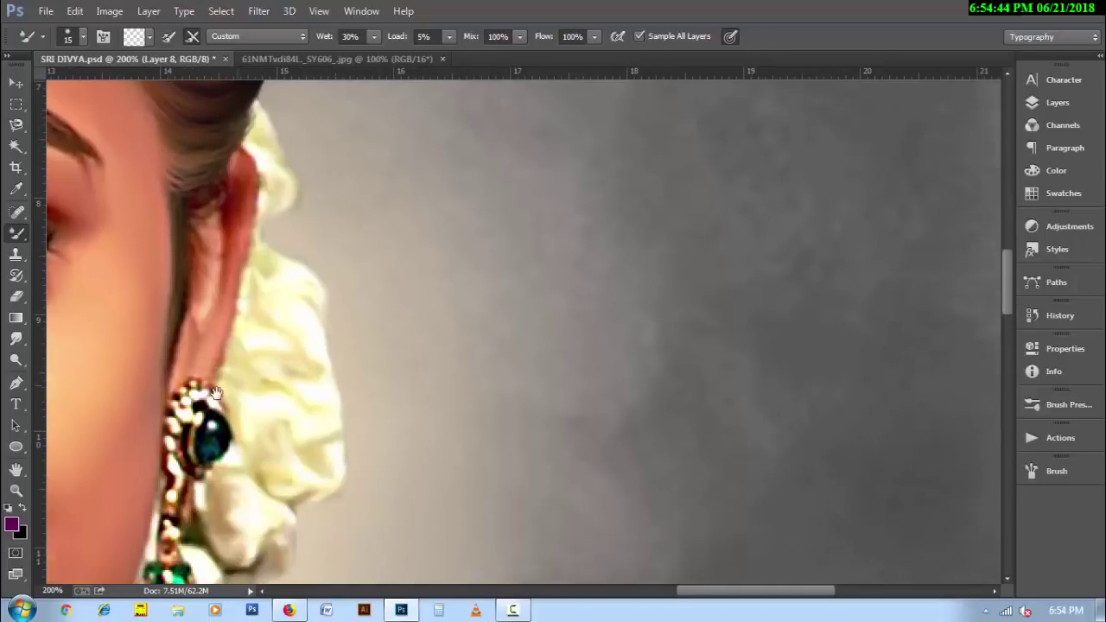
- At 10% wetness Heavy Mix with a 20 px brush, smooth and lighten the ear skin
key(1)
key(bracketright)
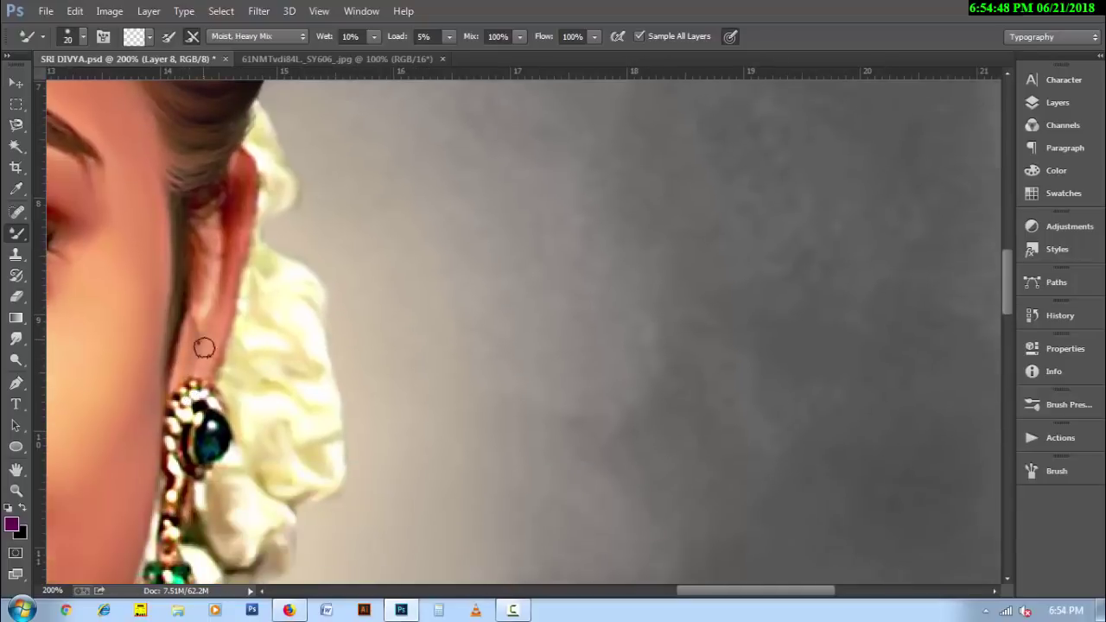
mouse_move(206, 285)
mouse_down()
mouse_move(210, 252)
mouse_move(236, 251)
mouse_up()
key(4)
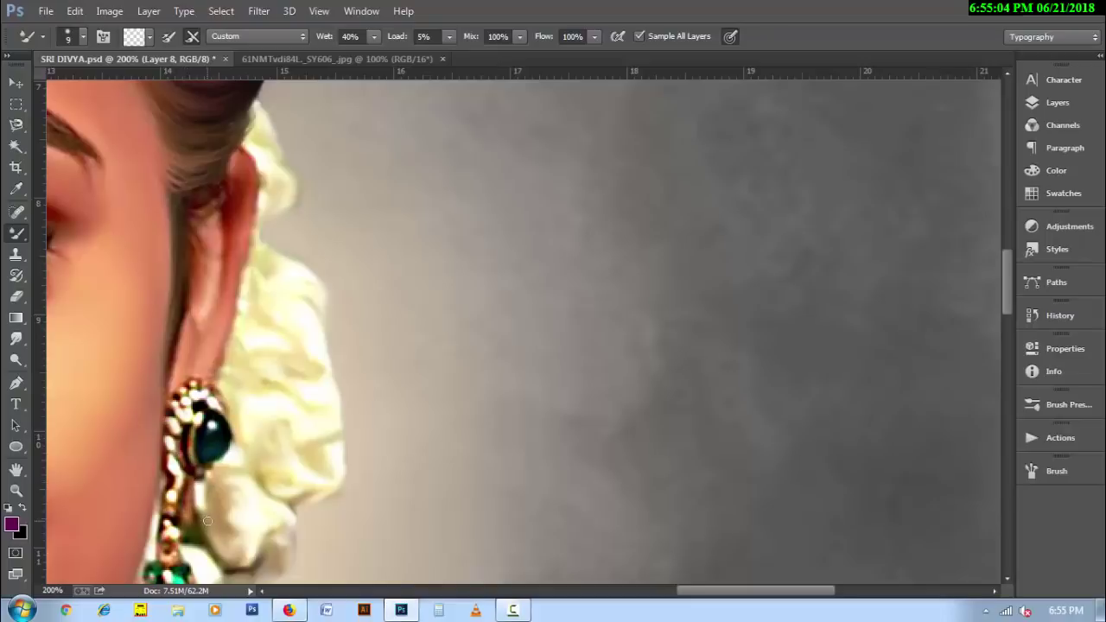
key(1)
drag(153, 314, 277, 413)
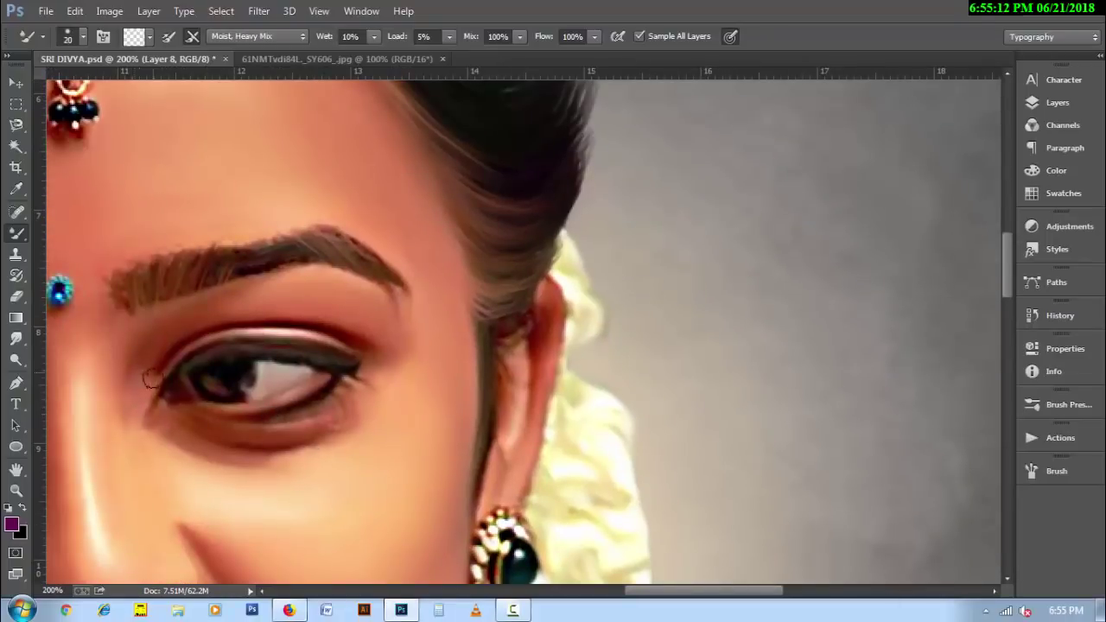
- At 20% wetness, blend the eye skin at 15 px and cheek and forehead at 35–40 px
key(2)
key(bracketleft)
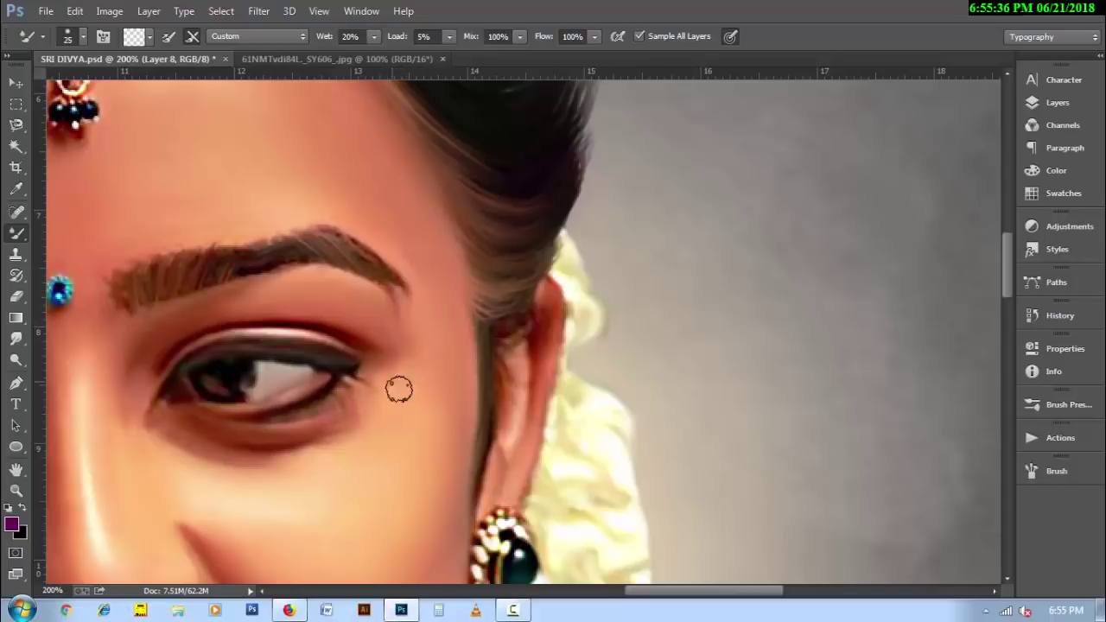
key(bracketright)
key(bracketright)
key(bracketright)
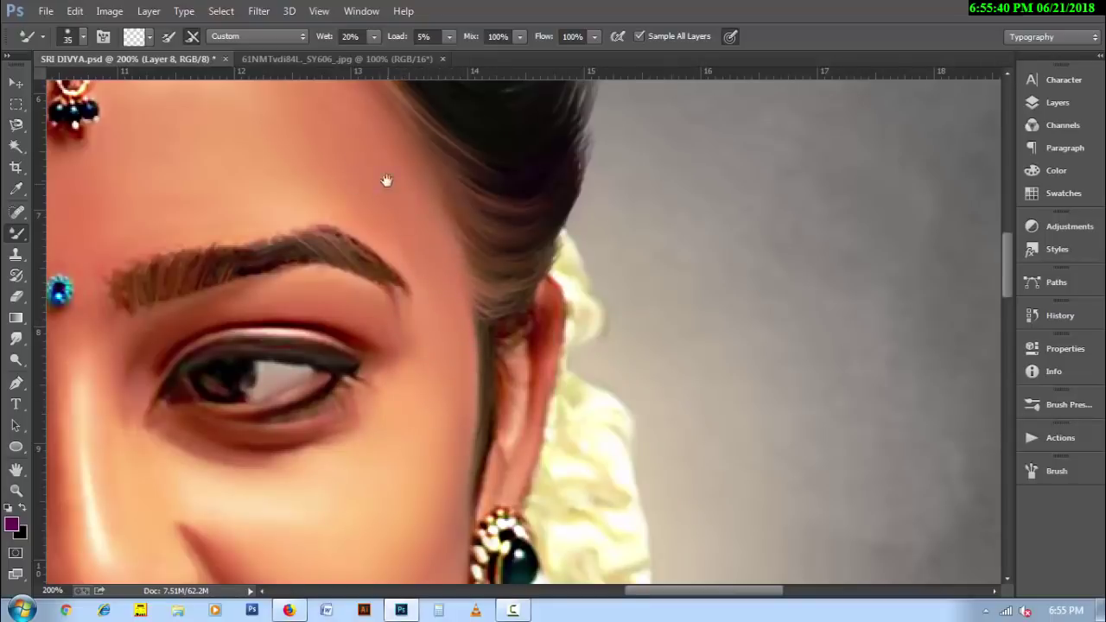
scroll(386, 176, up, 3)
key(bracketright)
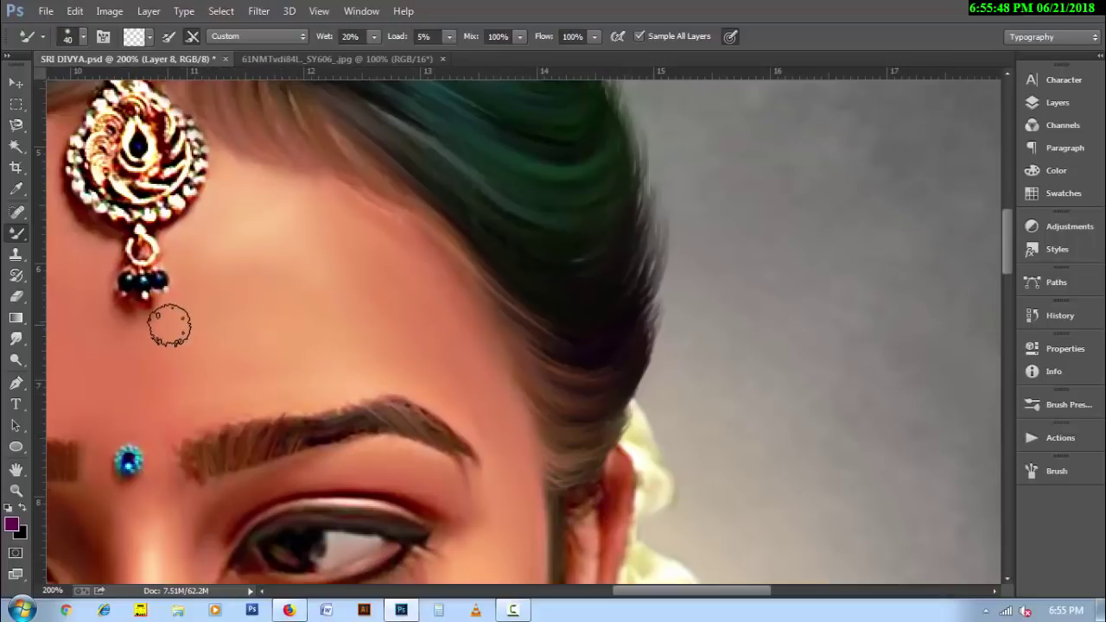
drag(277, 344, 420, 320)
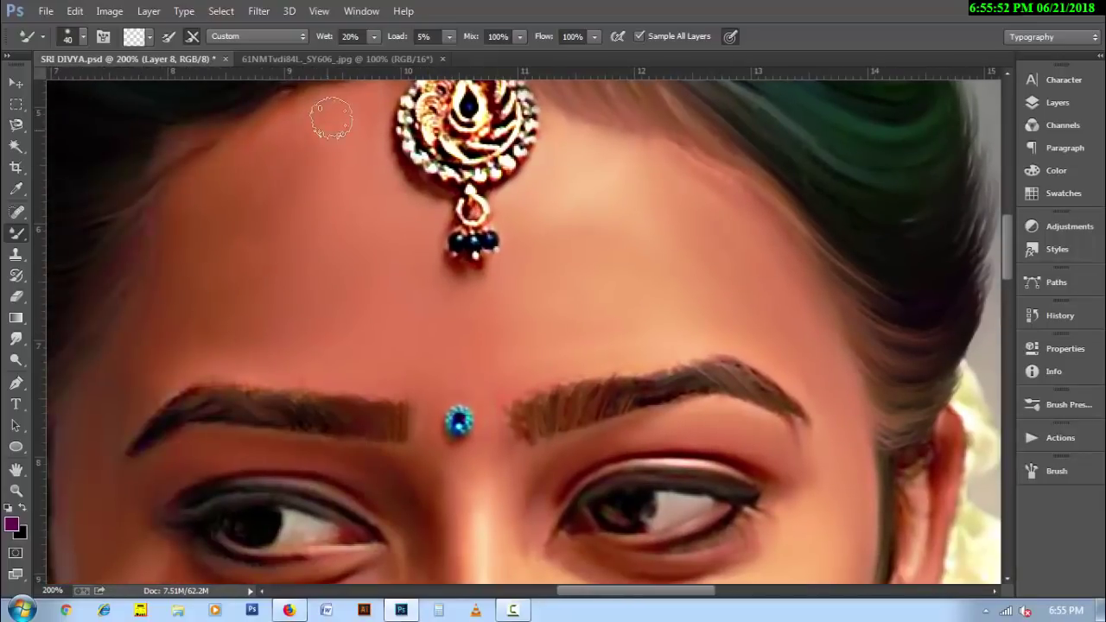
- Blend the skin around both eyes, brows and nose with brush sizes between 20 and 35
key(bracketleft)
key(bracketleft)
drag(253, 274, 305, 169)
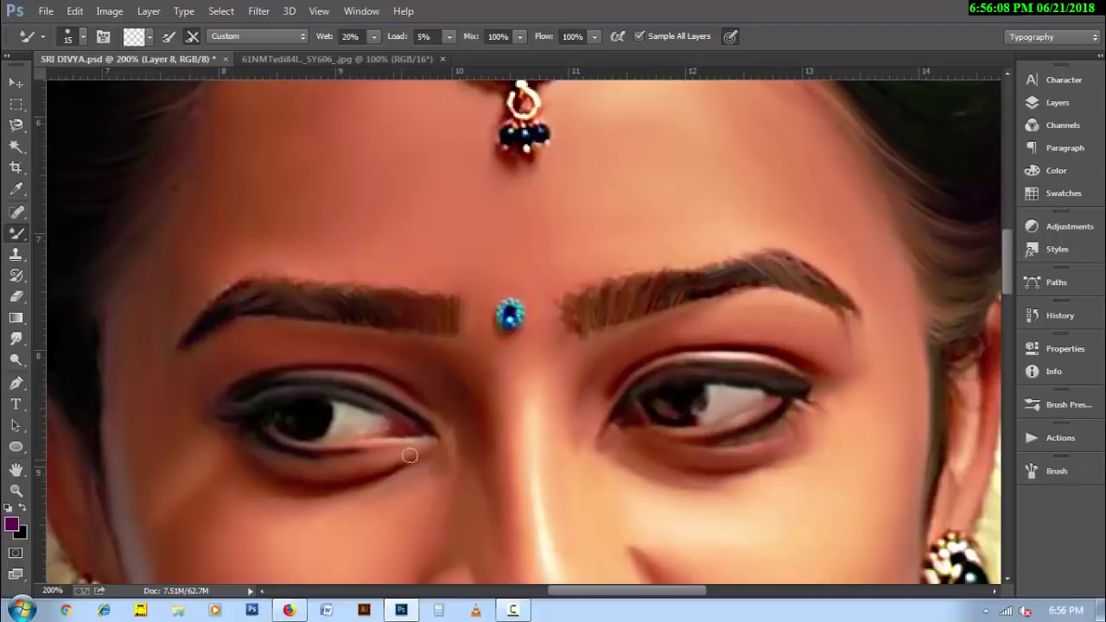
key(bracketright)
key(bracketright)
scroll(165, 432, down, 3)
scroll(165, 432, down, 1)
key(bracketleft)
key(bracketleft)
key(bracketleft)
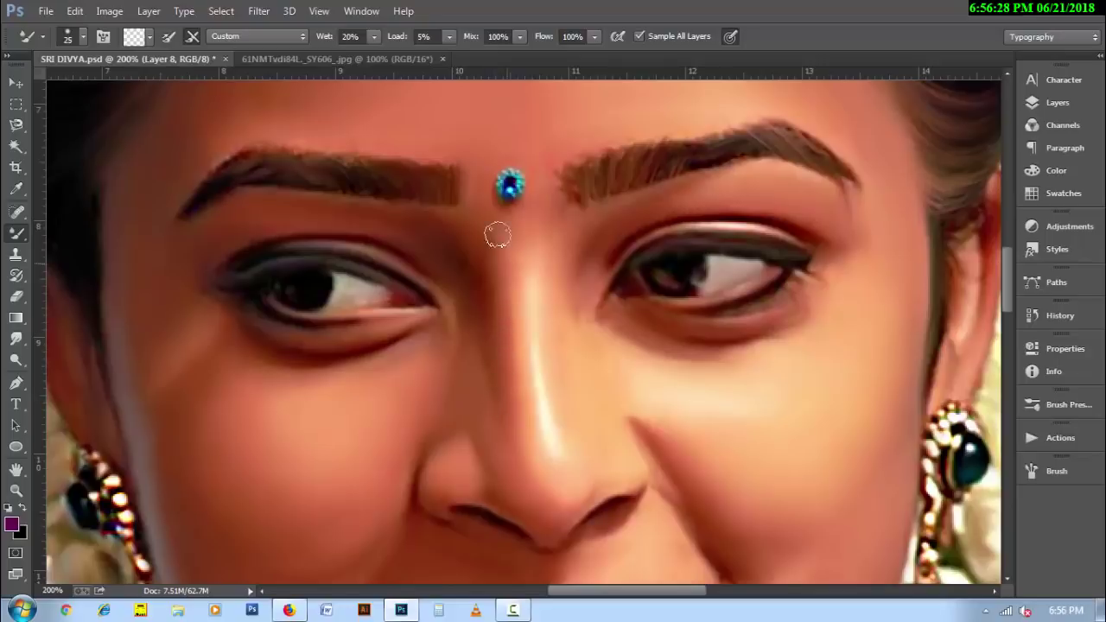
key(bracketleft)
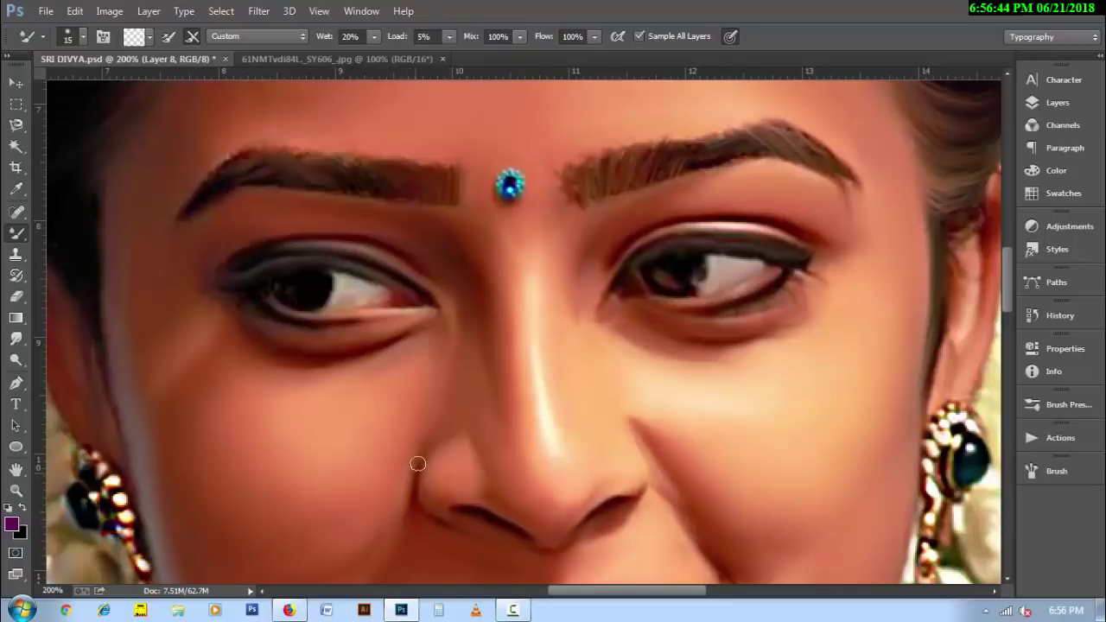
scroll(402, 503, down, 3)
key(bracketright)
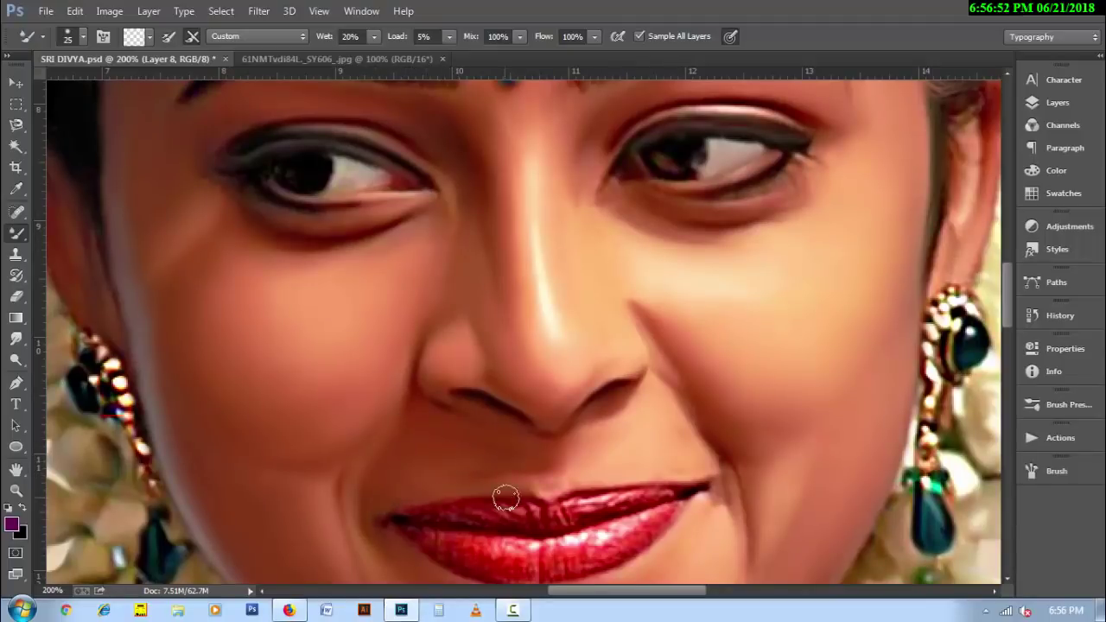
- Blend the chin and neck skin, reducing the brush from 40 to 20 px
scroll(343, 442, down, 1)
scroll(445, 481, down, 1)
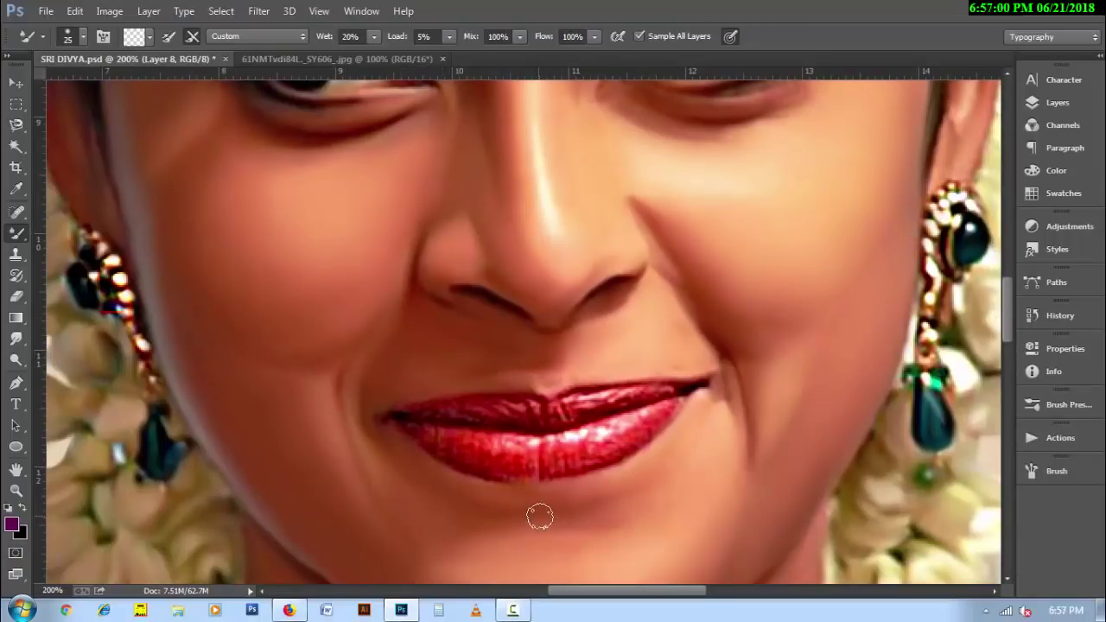
drag(536, 413, 423, 227)
key(bracketright)
key(bracketright)
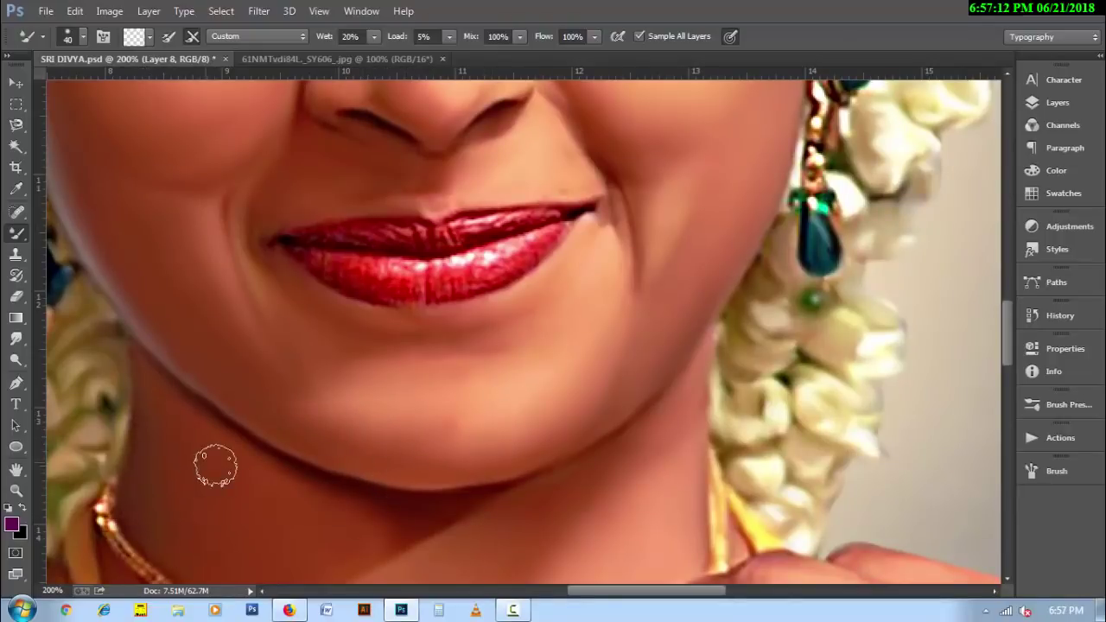
drag(326, 424, 383, 348)
key(bracketleft)
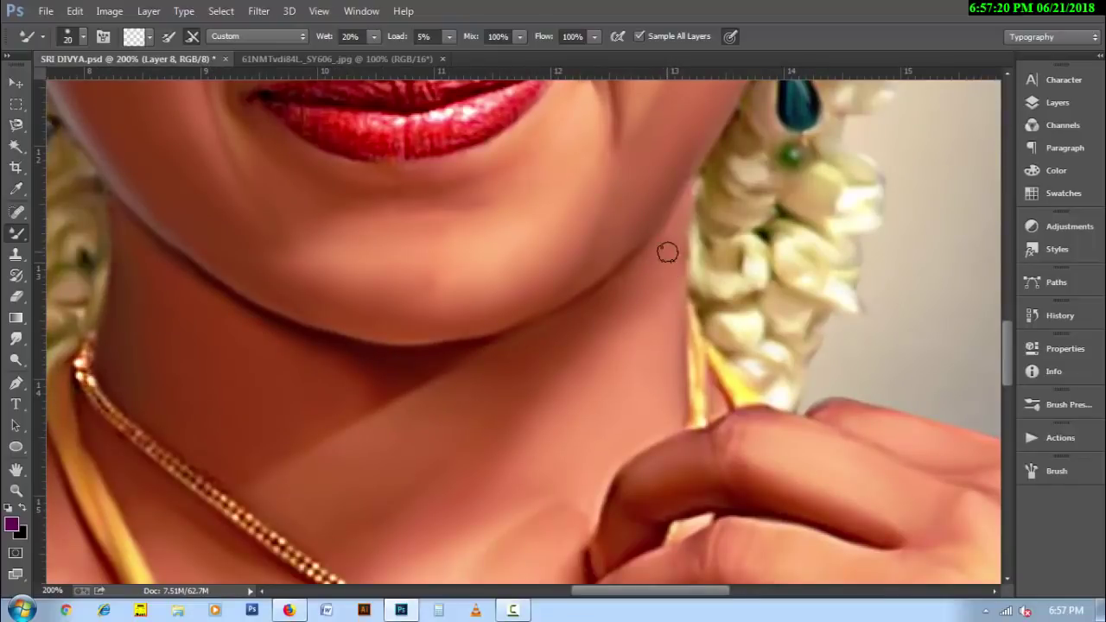
key(bracketleft)
drag(179, 520, 278, 386)
- Smooth the lower-lip edge to the right corner at 15 px, then pan down to the blouse
scroll(467, 379, down, 5)
scroll(494, 301, up, 5)
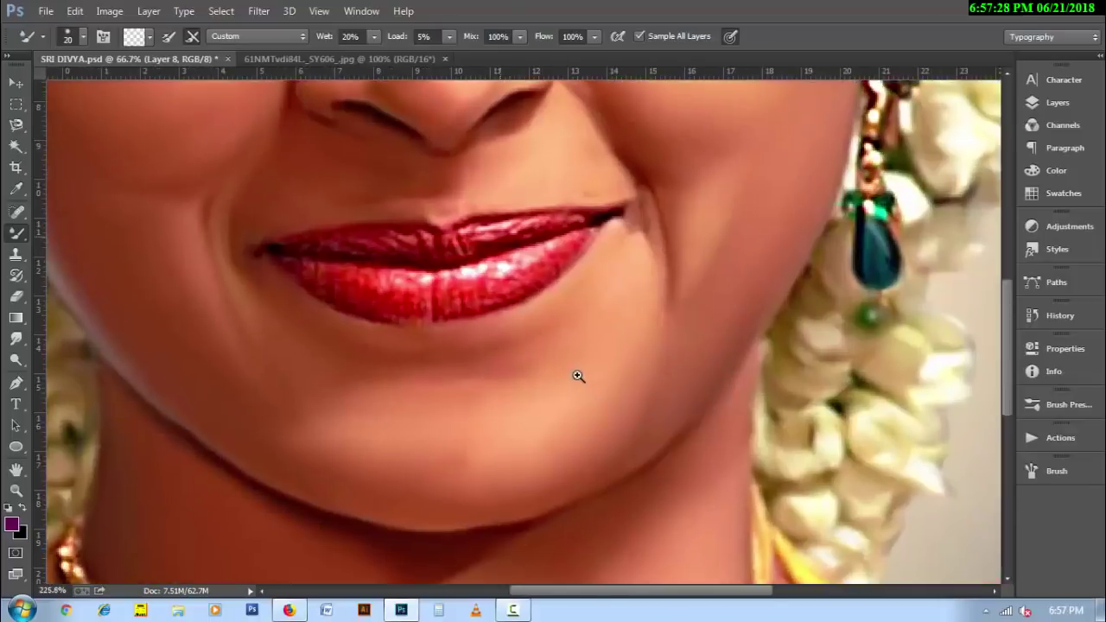
key(bracketleft)
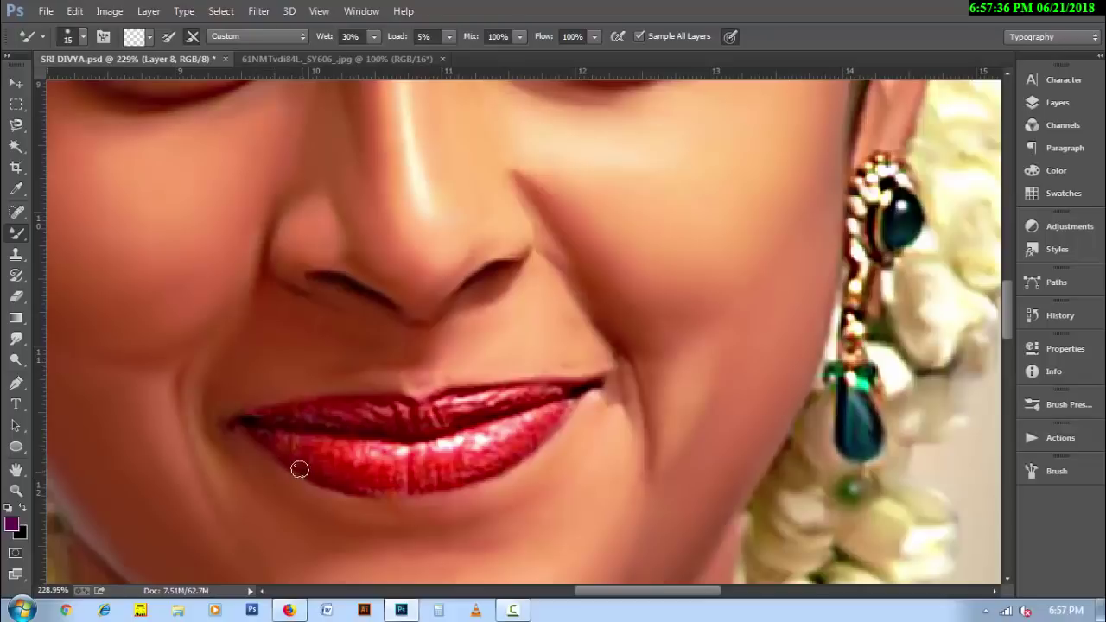
drag(299, 470, 570, 406)
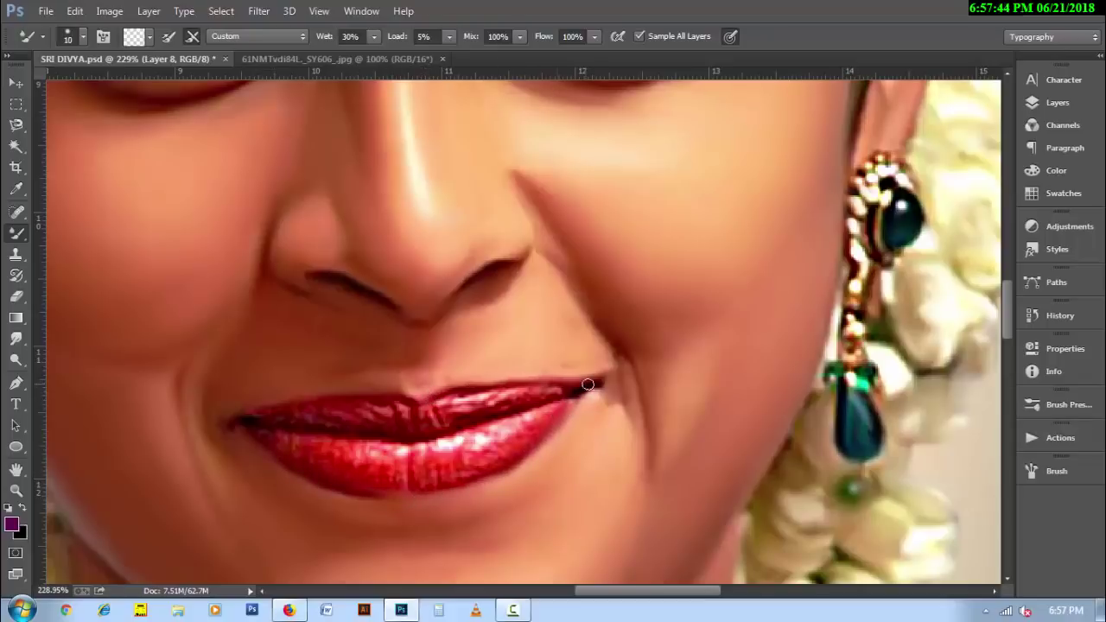
key(bracketright)
key(bracketright)
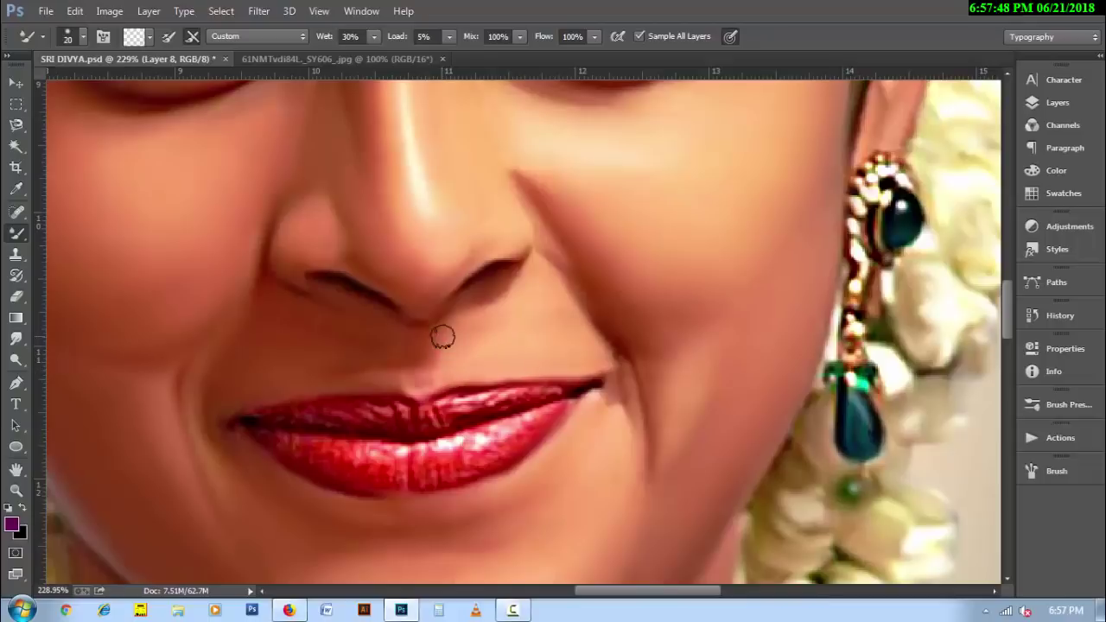
key(bracketleft)
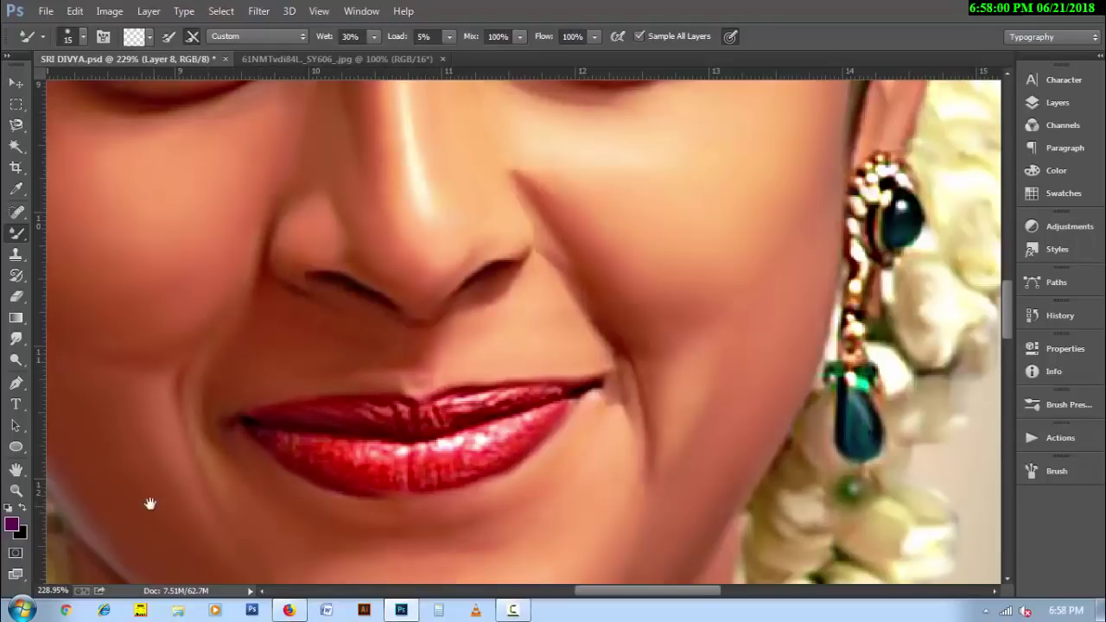
mouse_move(150, 503)
mouse_down()
mouse_move(557, 513)
mouse_move(477, 346)
mouse_up()
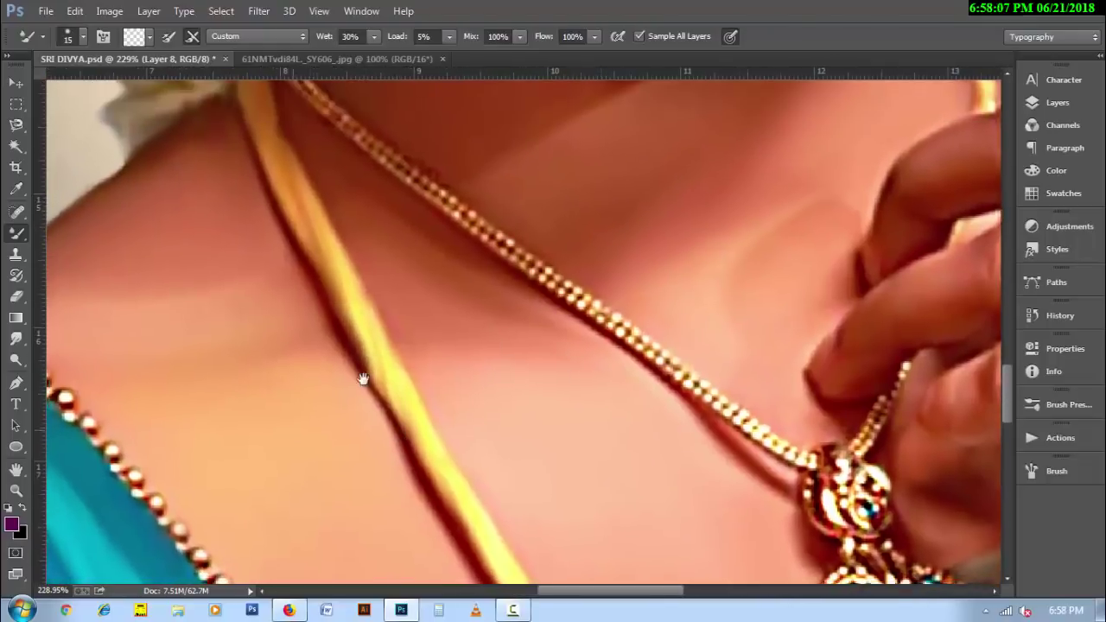
drag(363, 378, 482, 274)
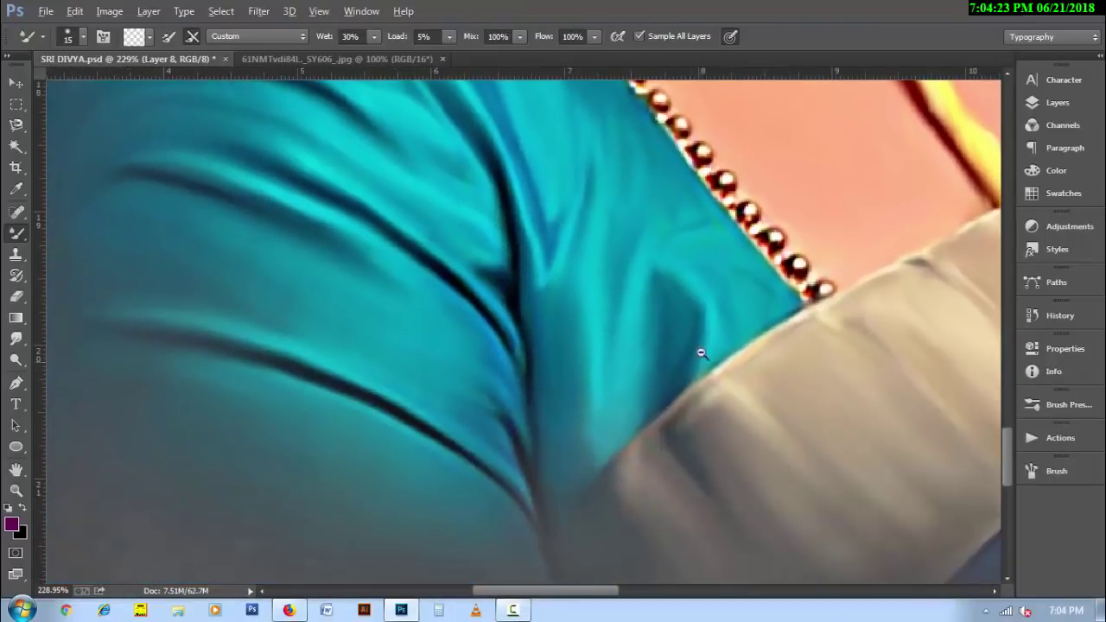
- Blend the skin around the nose and between the eyes with a 25 px Mixer Brush, then zoom out
drag(698, 353, 585, 329)
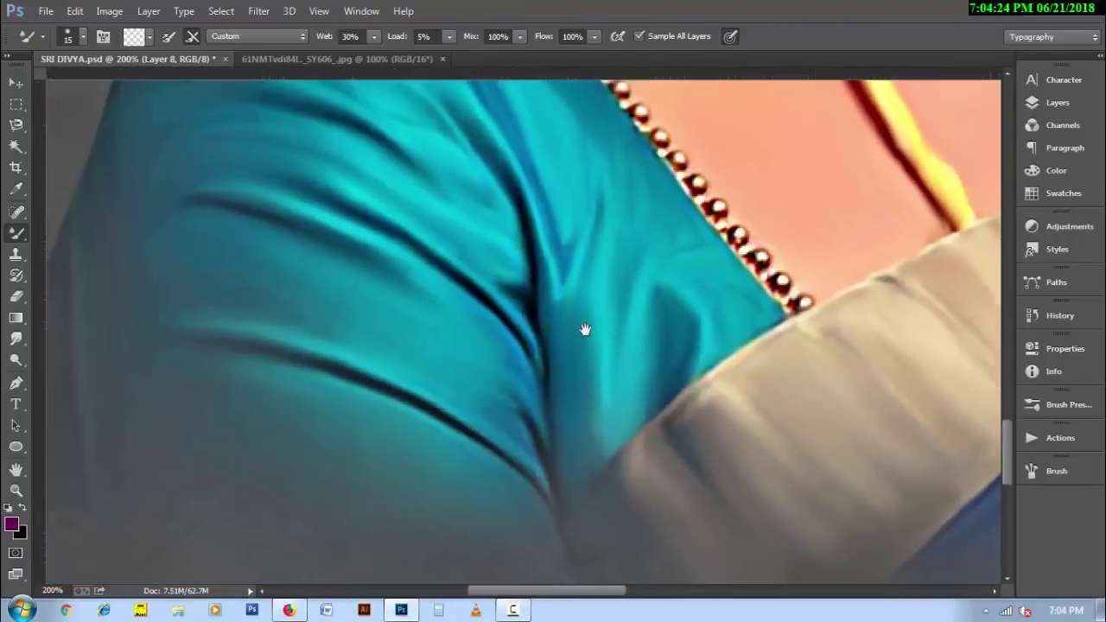
scroll(637, 395, up, 5)
drag(461, 332, 459, 333)
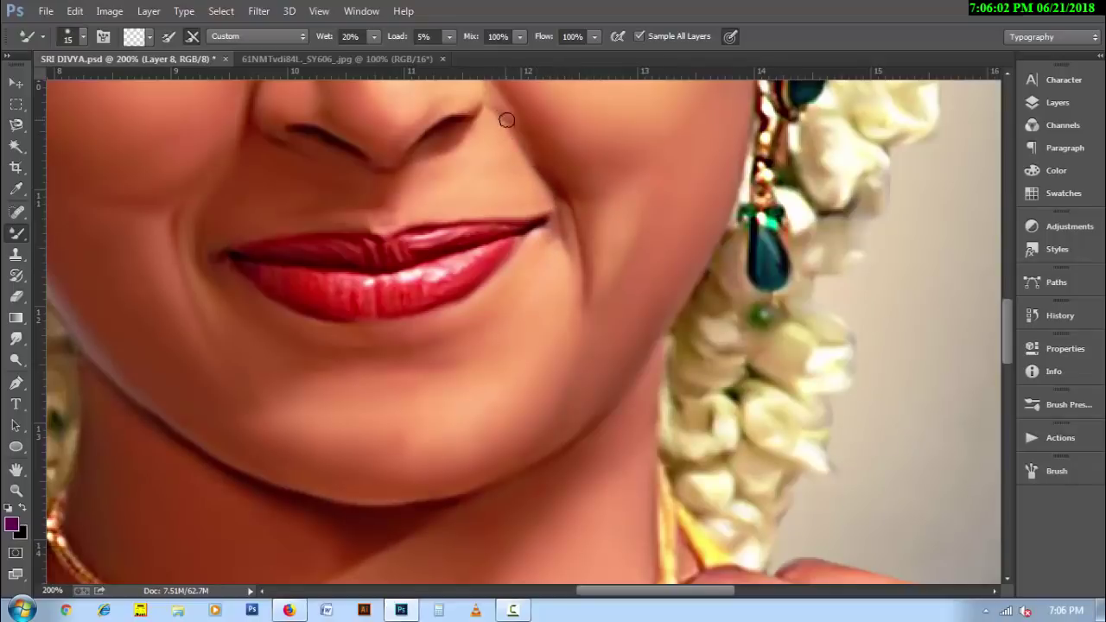
scroll(518, 328, up, 1)
scroll(451, 373, up, 4)
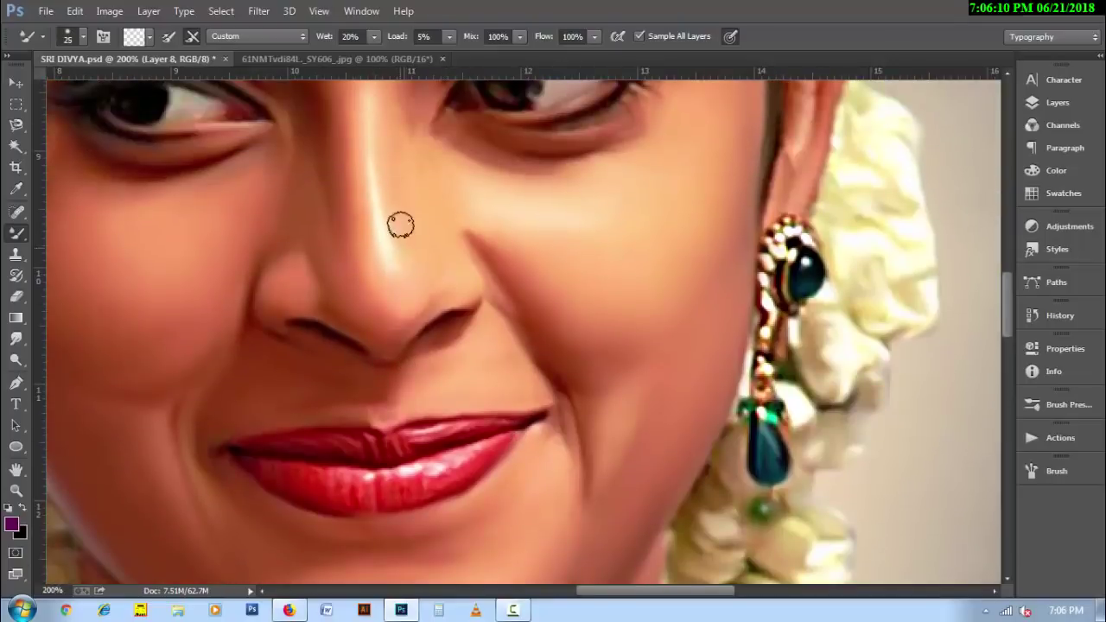
key(bracketright)
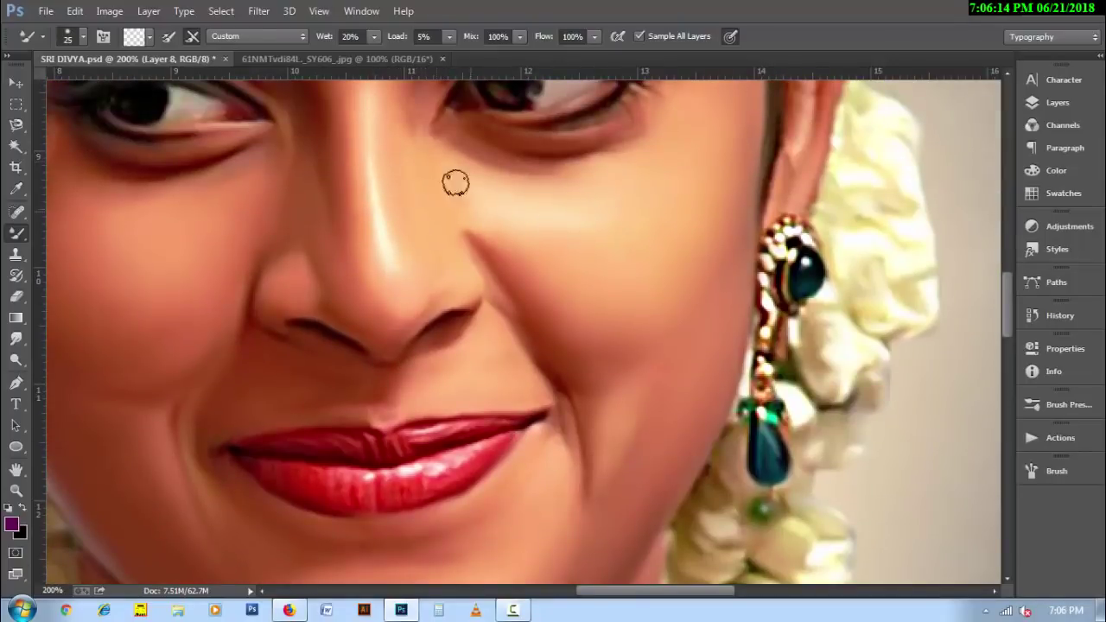
scroll(484, 415, up, 1)
scroll(368, 227, up, 1)
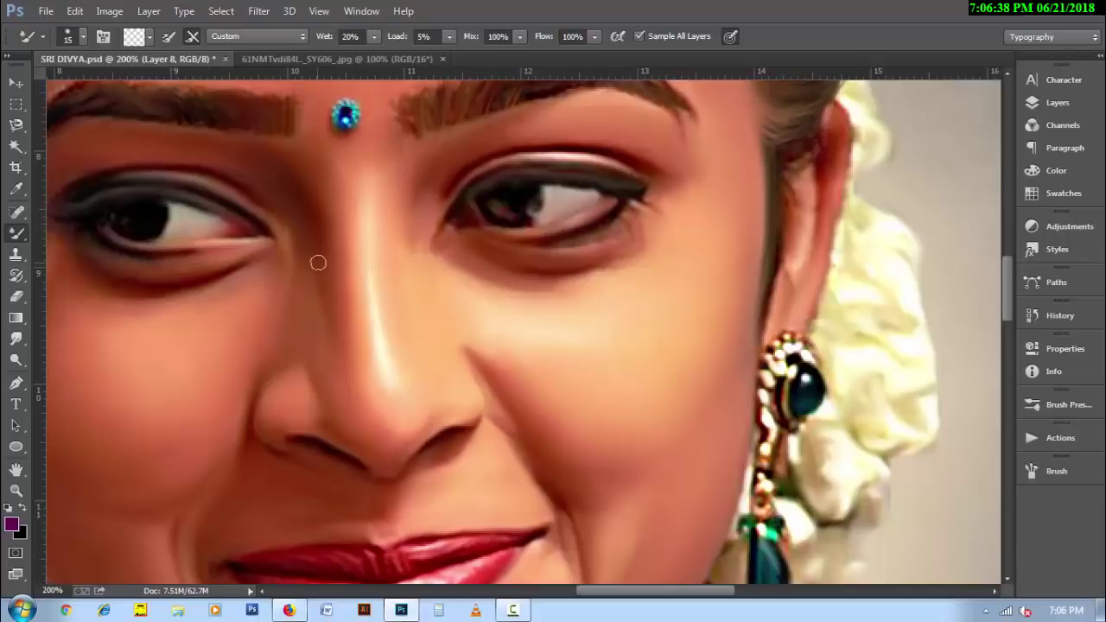
scroll(477, 292, down, 2)
scroll(477, 293, down, 2)
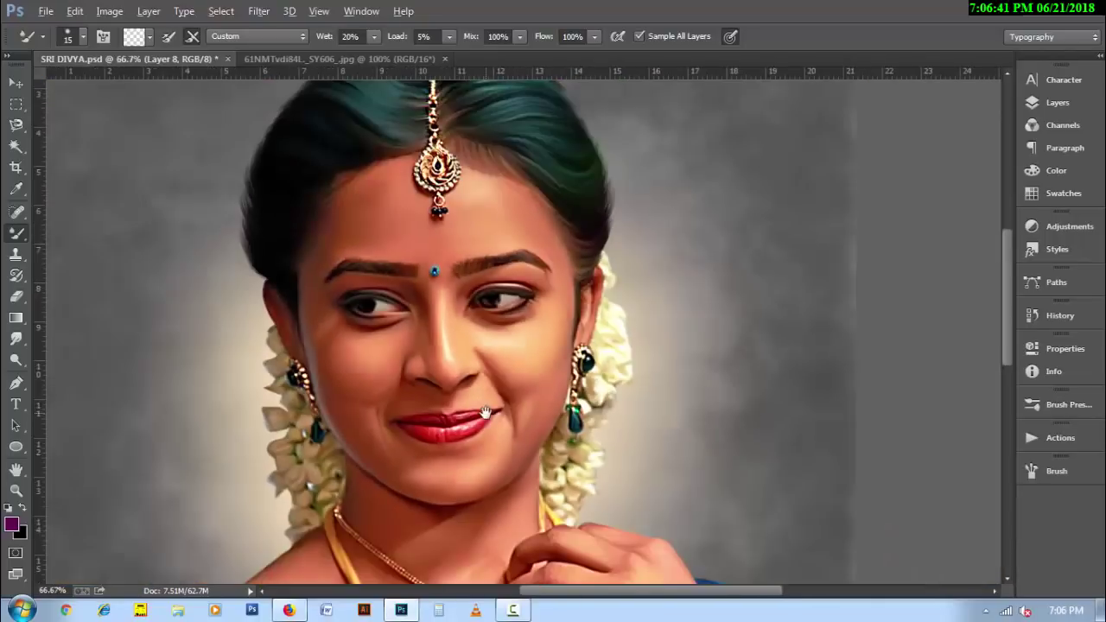
scroll(518, 363, down, 1)
scroll(536, 409, down, 1)
- Add a Hue/Saturation adjustment layer and raise Yellows saturation to +31
key(h)
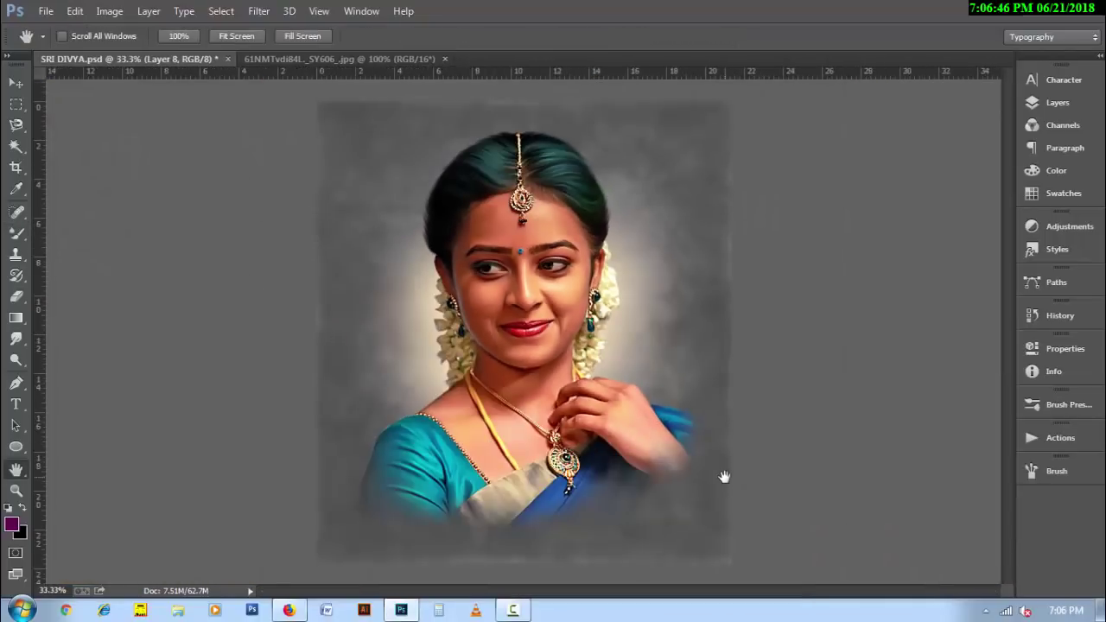
click(1056, 102)
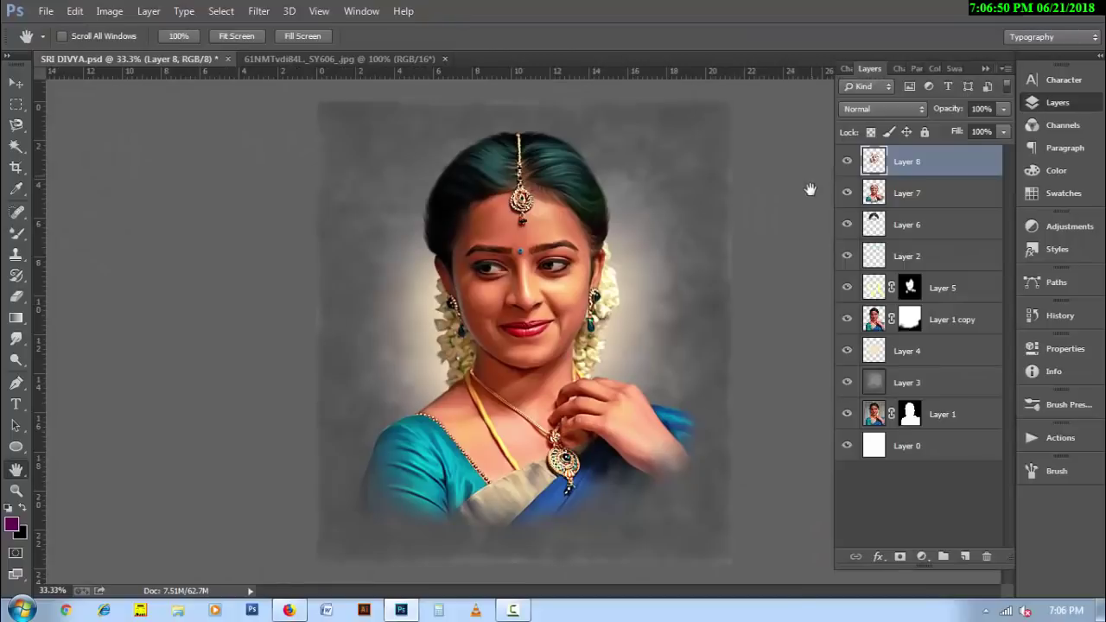
click(922, 556)
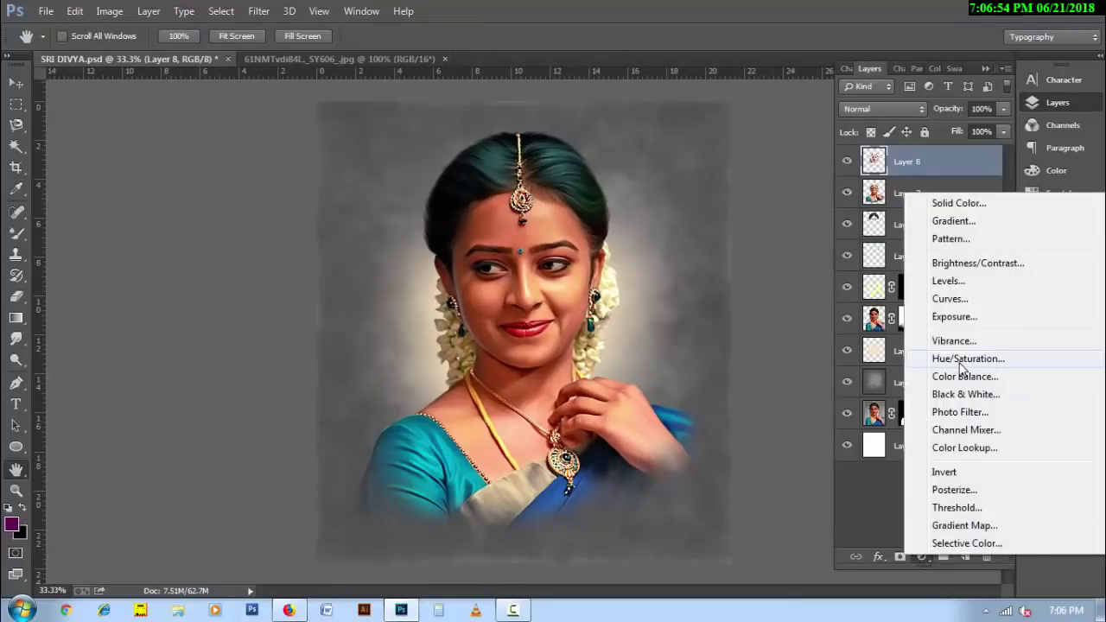
click(946, 354)
click(877, 377)
click(870, 420)
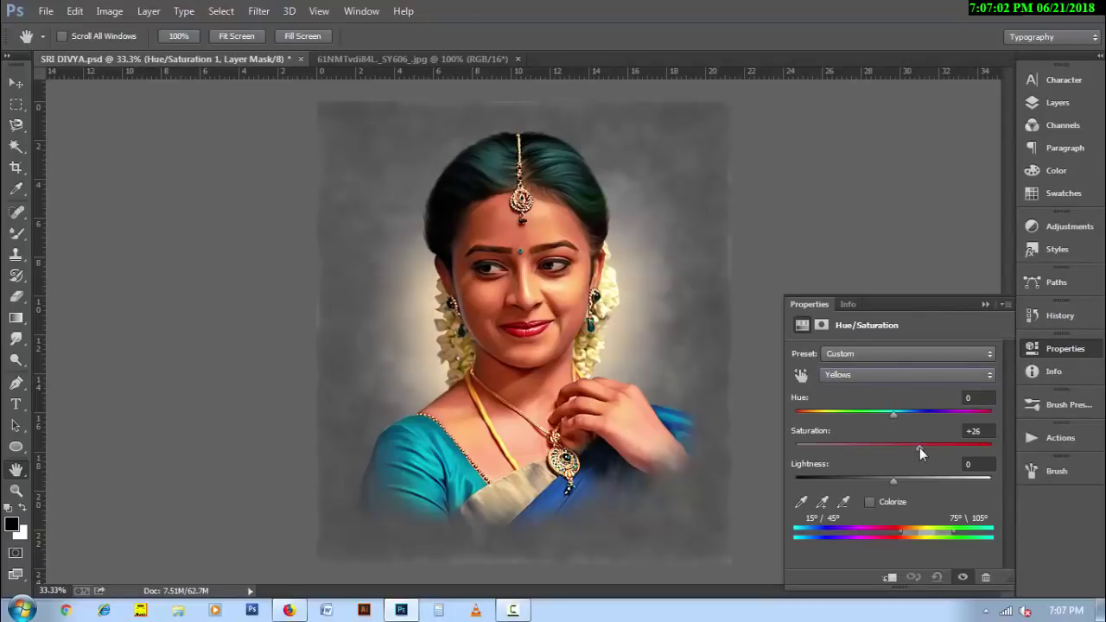
drag(920, 447, 924, 448)
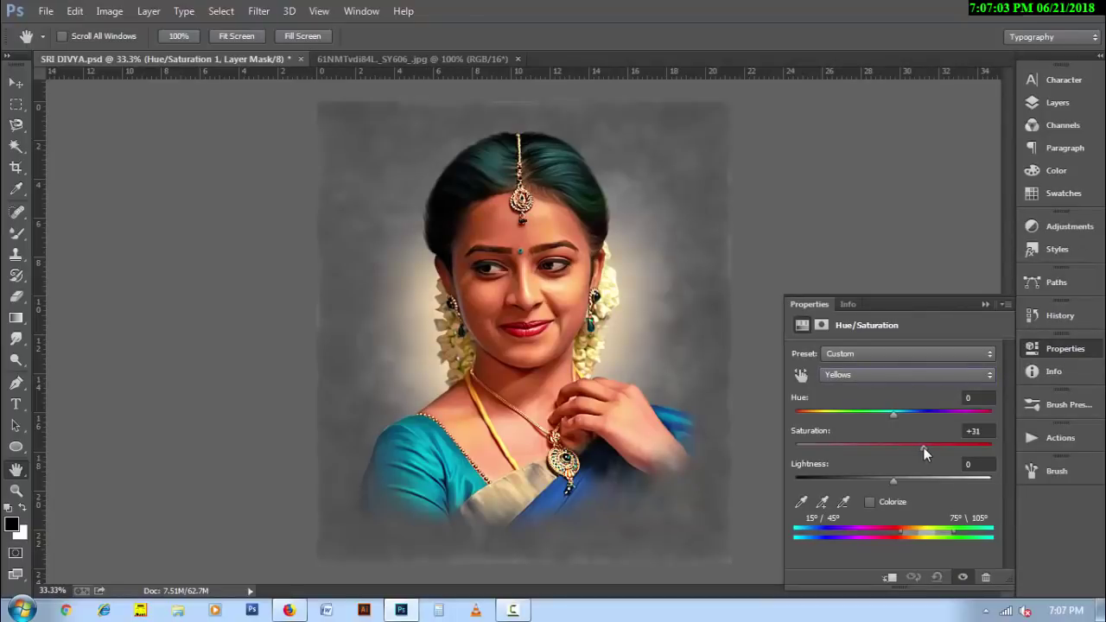
- Raise Reds saturation to +7, then select Cyans and nudge Blues saturation
click(877, 374)
click(864, 406)
click(570, 319)
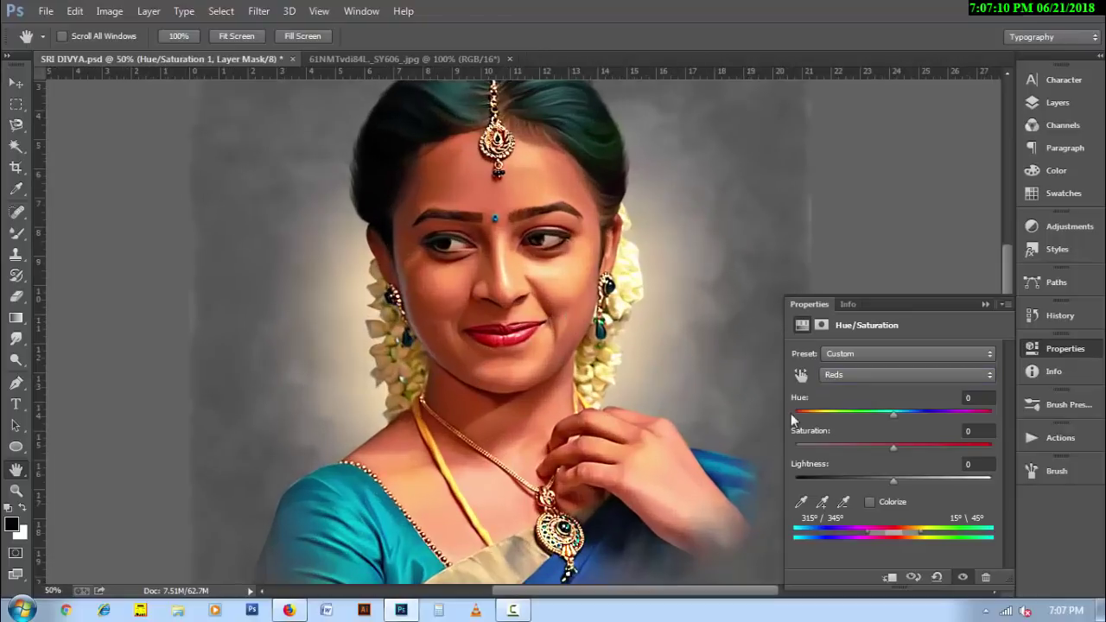
mouse_move(893, 450)
mouse_down()
mouse_move(860, 451)
mouse_move(900, 451)
mouse_up()
click(870, 377)
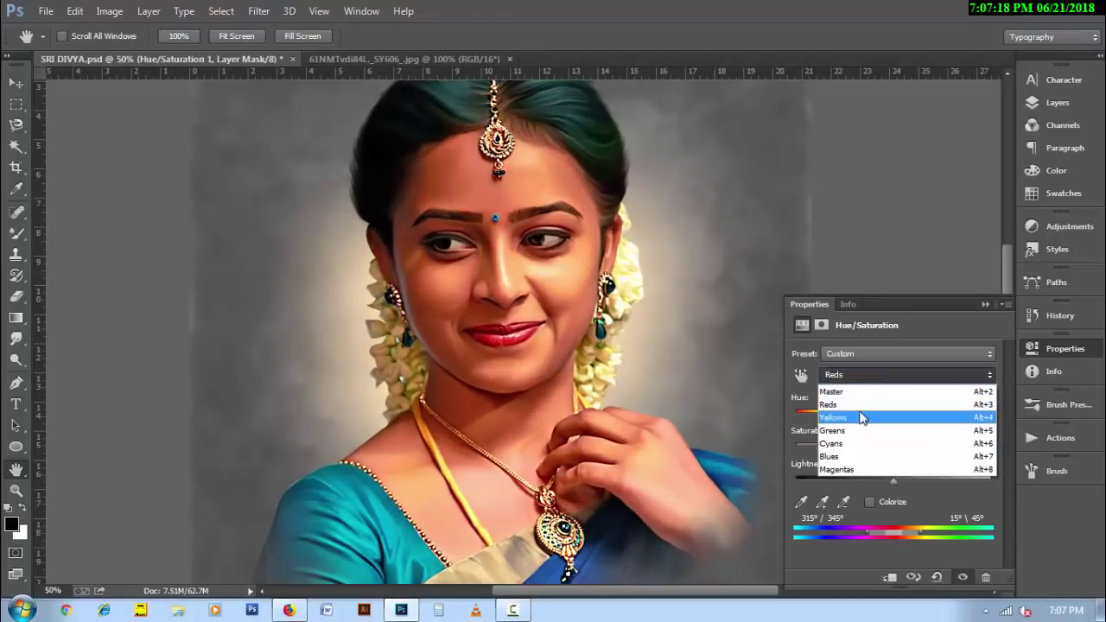
click(858, 444)
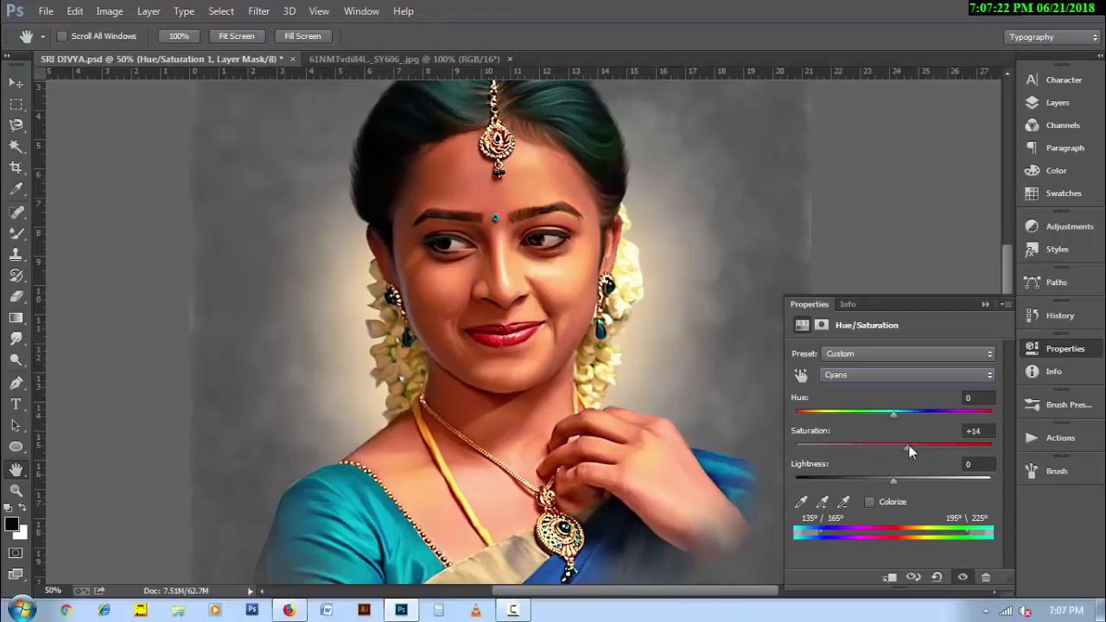
click(889, 376)
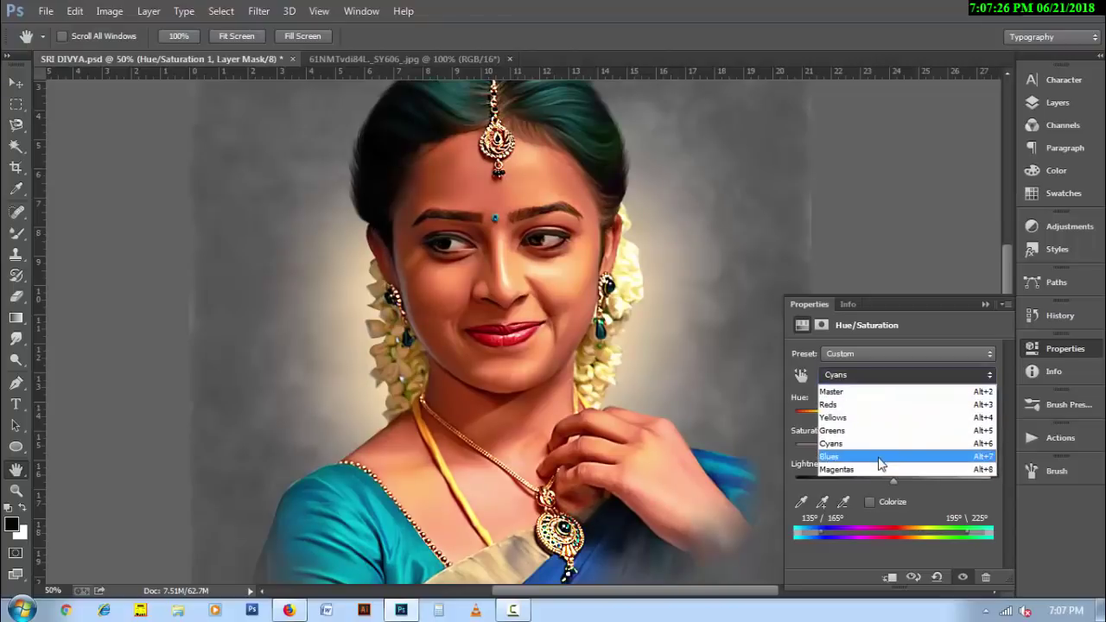
click(891, 451)
drag(895, 446, 904, 447)
- Select the Magentas range, close the adjustment properties and fit the whole portrait on screen
click(899, 375)
click(895, 468)
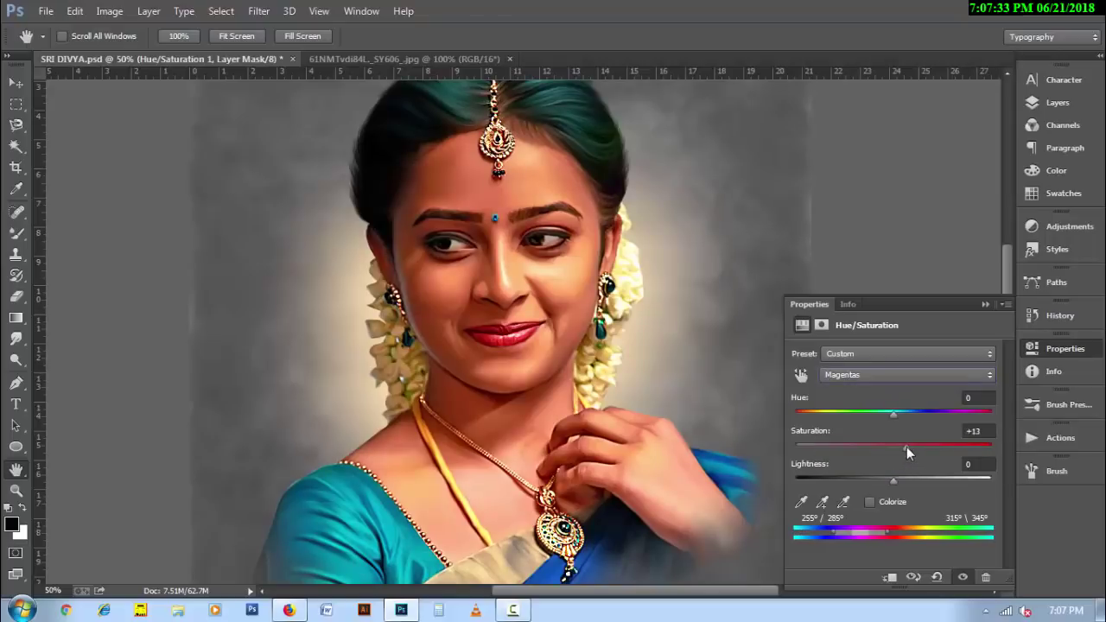
click(1065, 348)
click(1058, 102)
drag(611, 236, 606, 292)
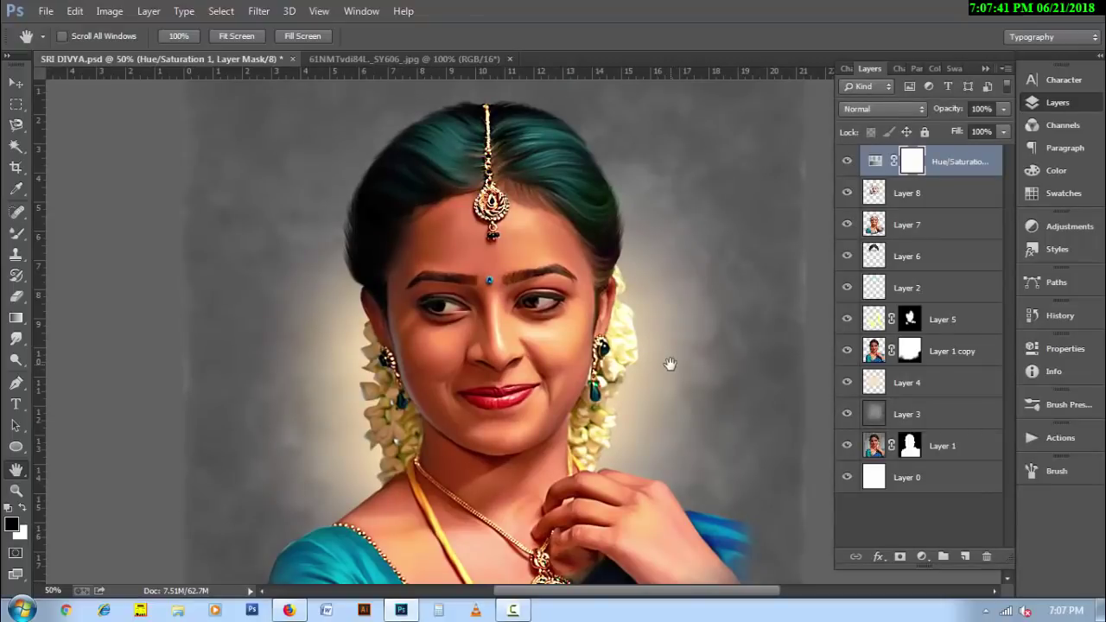
key(ctrl+minus)
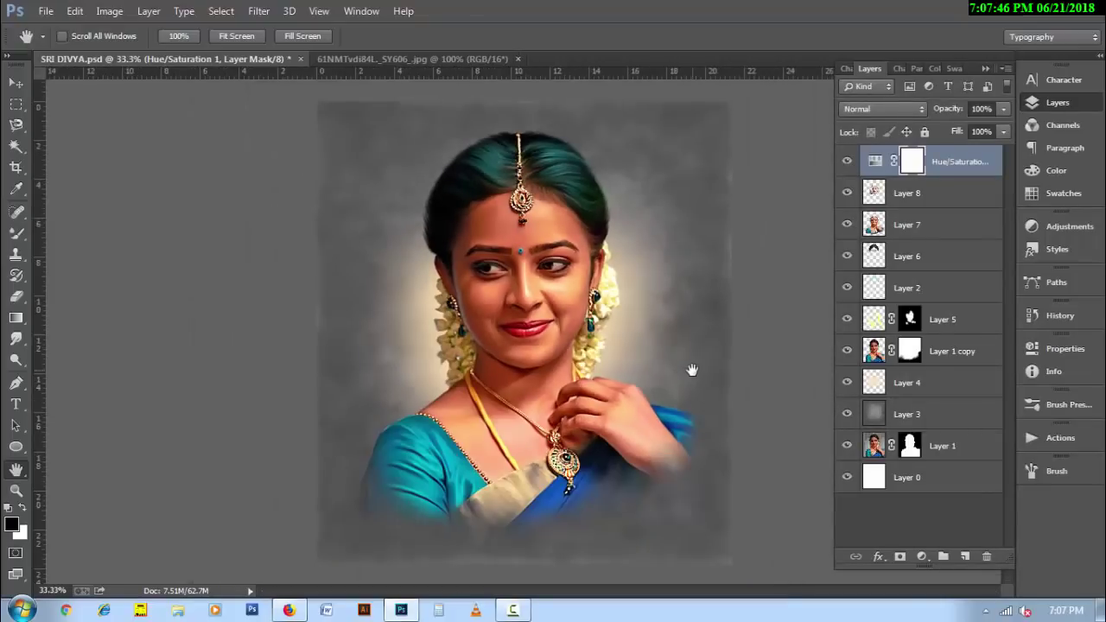
- Create Layer 9 on top and stamp a merged copy of the visible image into it
click(962, 556)
click(884, 108)
click(891, 318)
key(ctrl+alt+shift+e)
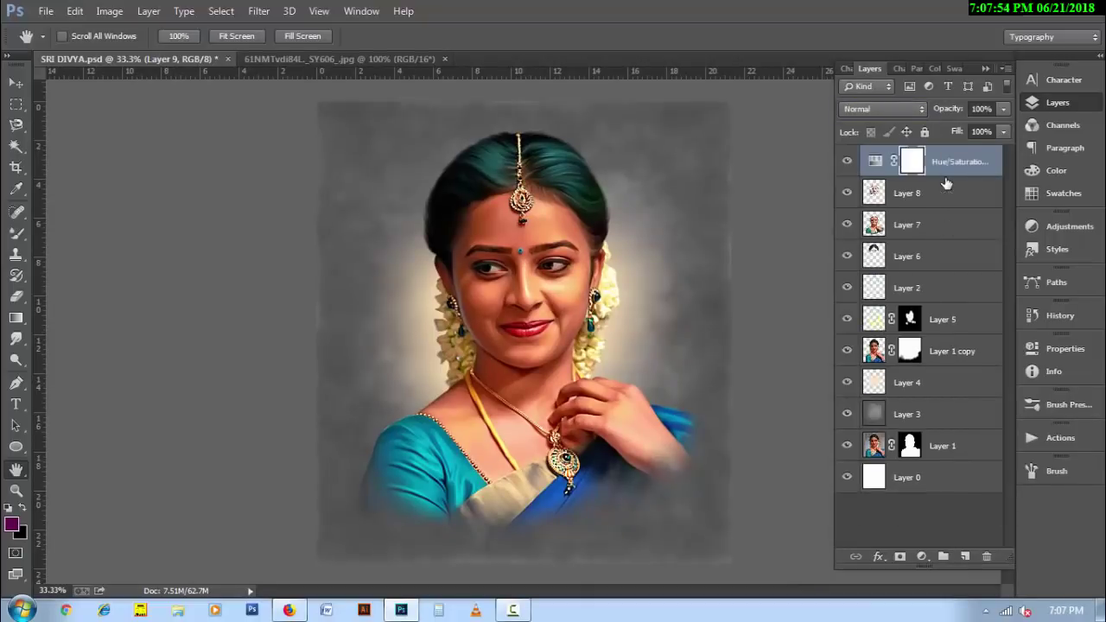
- Apply the Camera Raw filter with Highlights -26 and Shadows +29
click(260, 11)
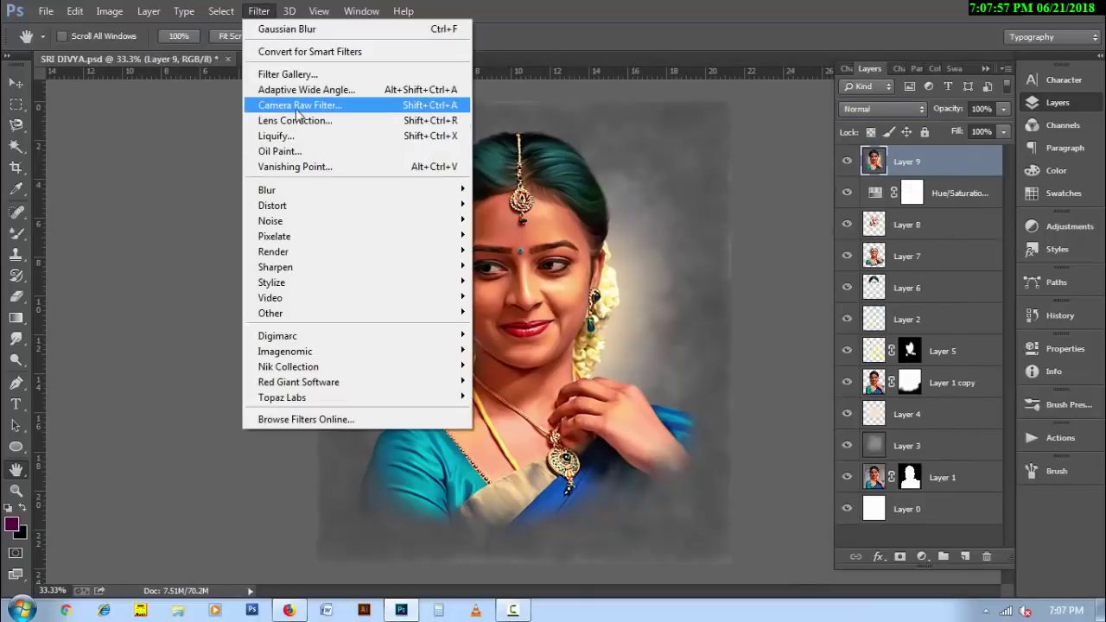
click(328, 105)
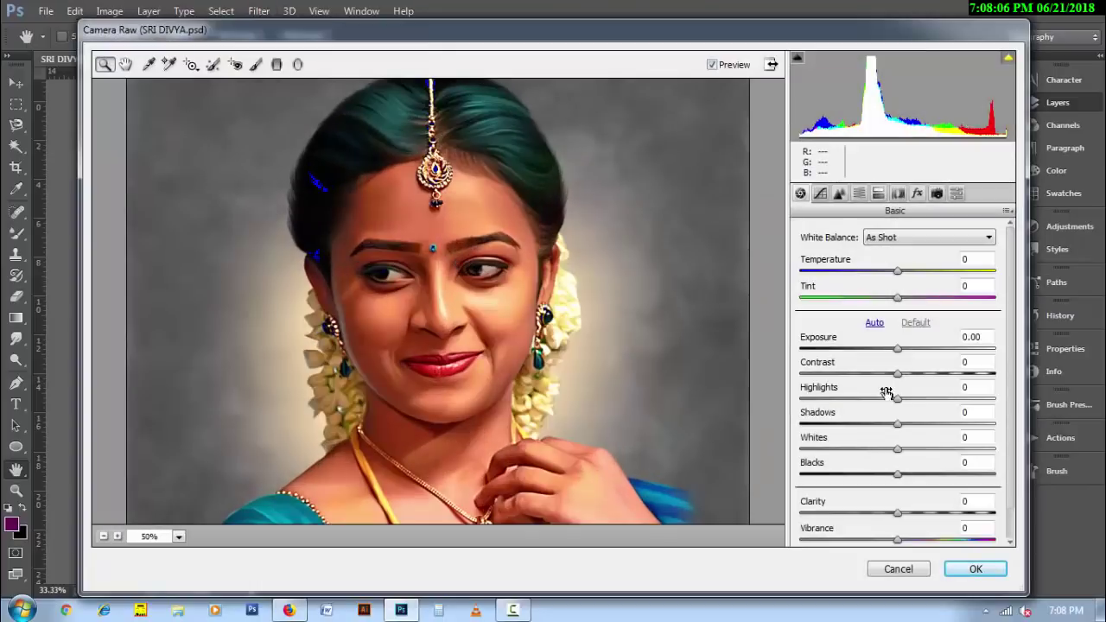
mouse_move(898, 398)
mouse_down()
mouse_move(860, 396)
mouse_move(941, 422)
mouse_up()
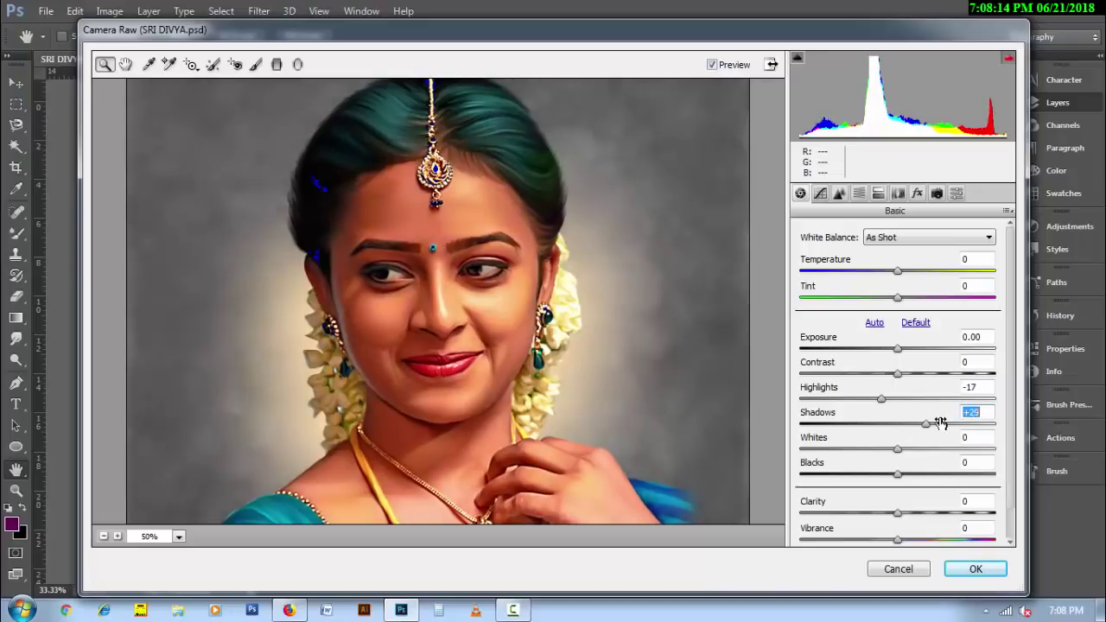
drag(880, 398, 866, 395)
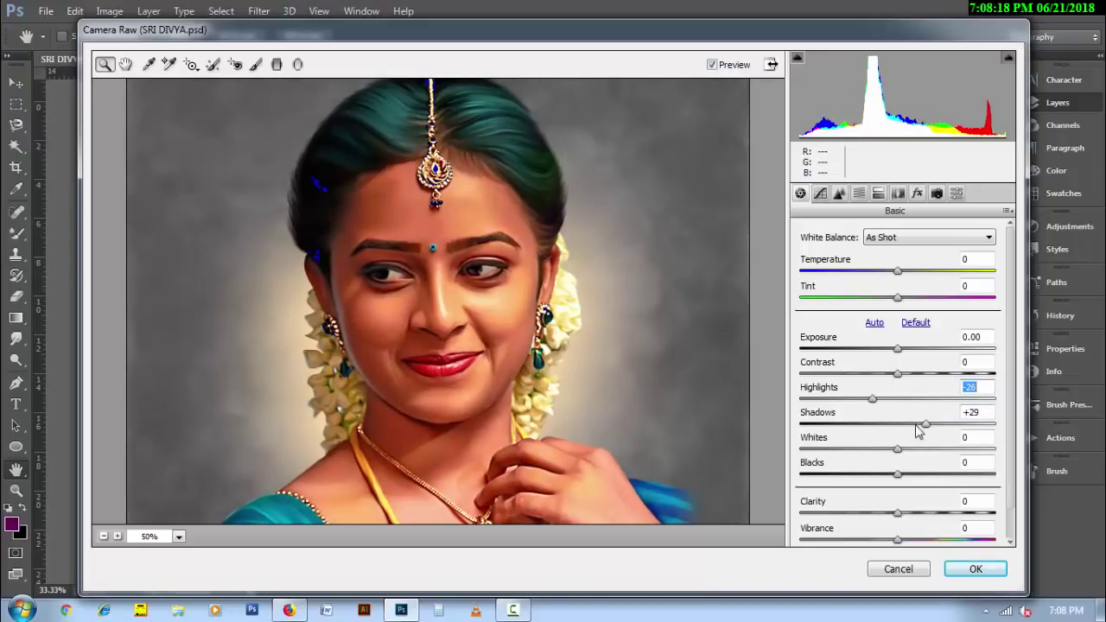
mouse_move(898, 448)
mouse_down()
mouse_move(923, 448)
mouse_move(923, 419)
mouse_move(879, 389)
mouse_up()
- Commit the Camera Raw toning on Layer 9, compare it, and hide it with a black mask
click(976, 568)
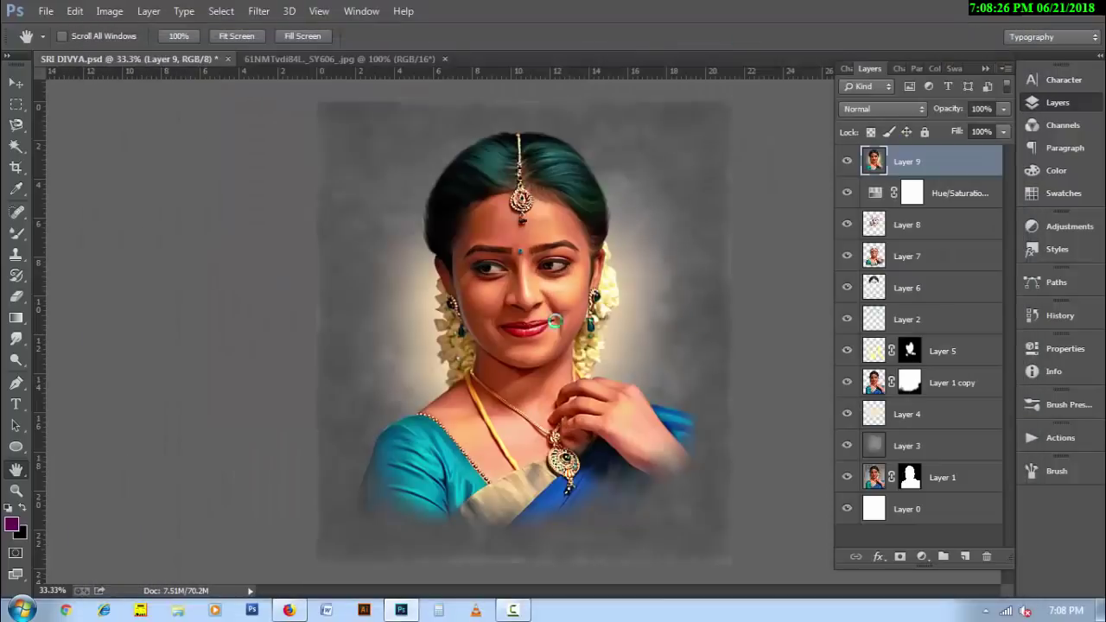
click(847, 162)
click(846, 162)
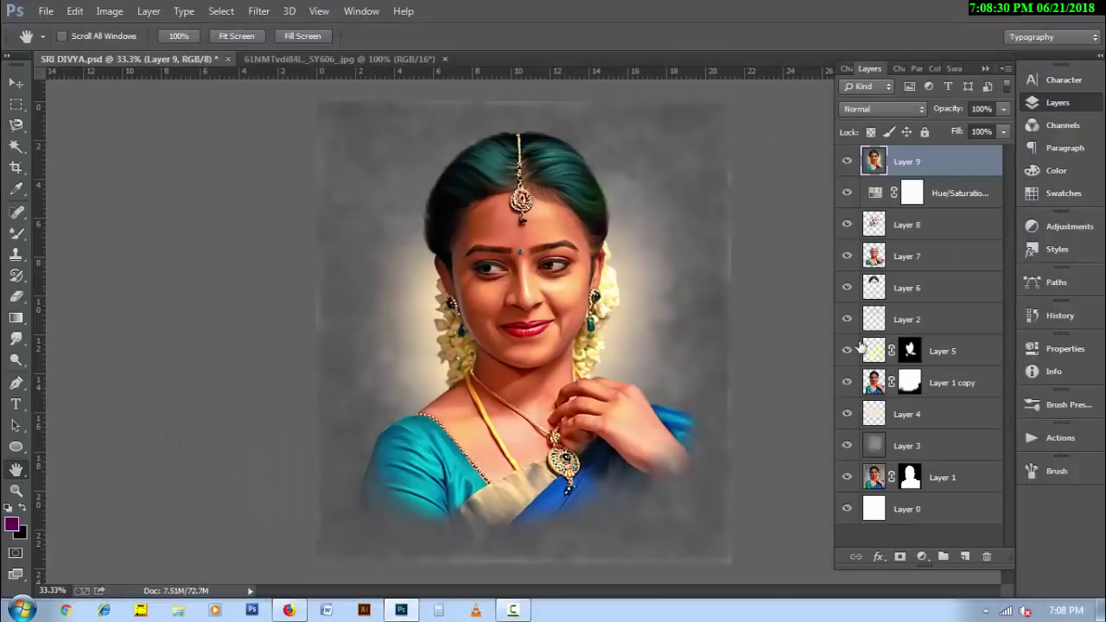
alt+click(900, 557)
- Paint the mask white over face and hand with a 300 px brush, then add Overlay Layer 10
right_click(16, 233)
click(73, 229)
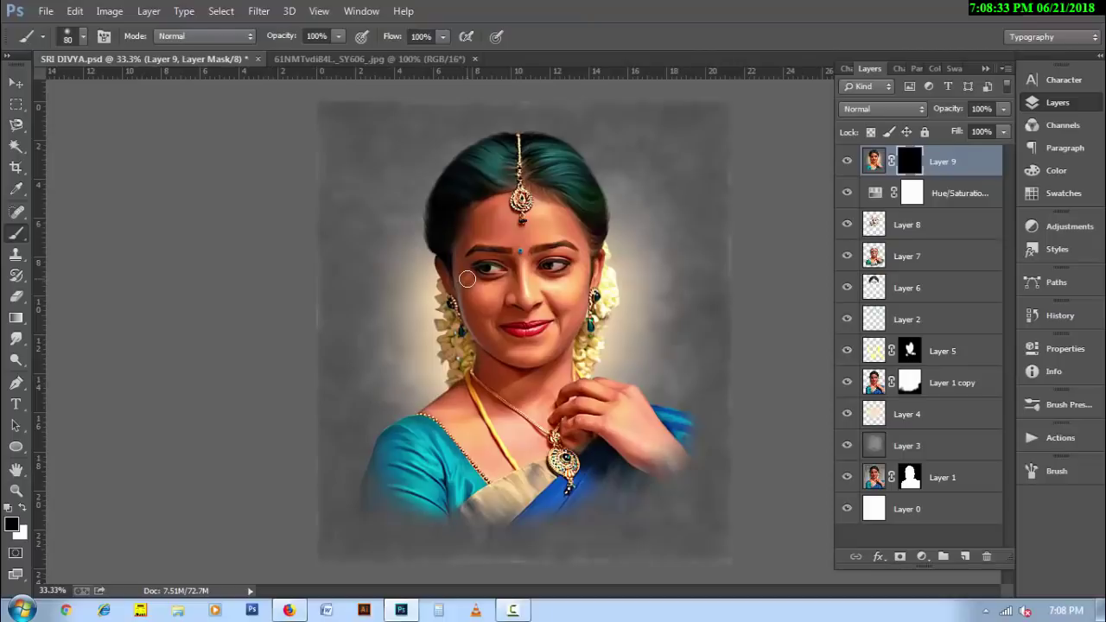
key(bracketright)
key(bracketright)
key(bracketright)
key(x)
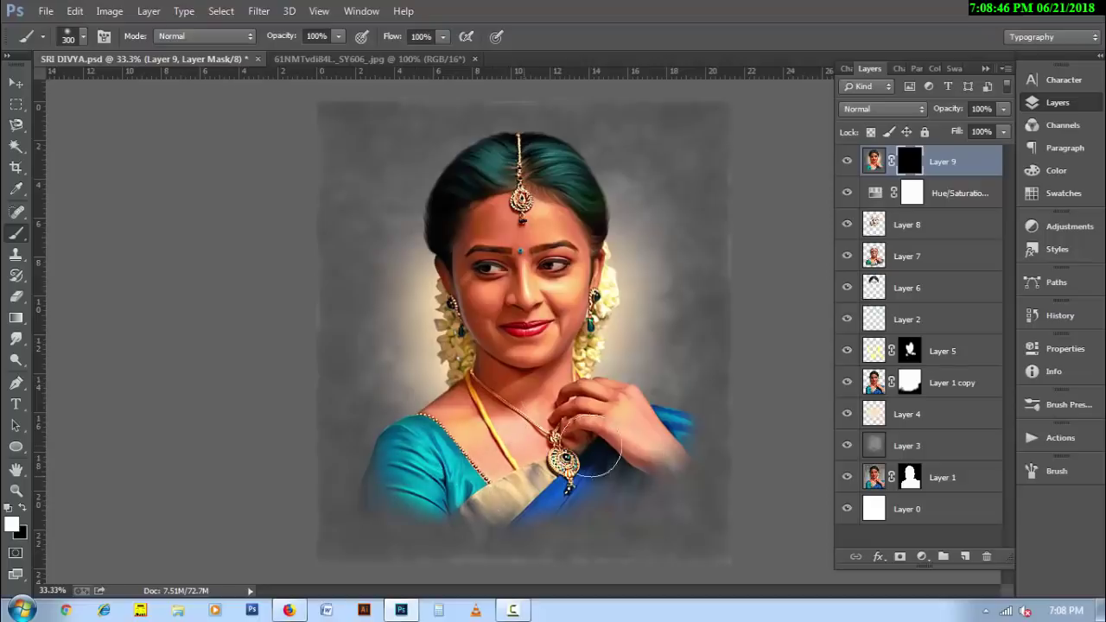
mouse_move(593, 444)
mouse_down()
mouse_move(531, 346)
mouse_move(546, 188)
mouse_move(477, 242)
mouse_move(623, 322)
mouse_up()
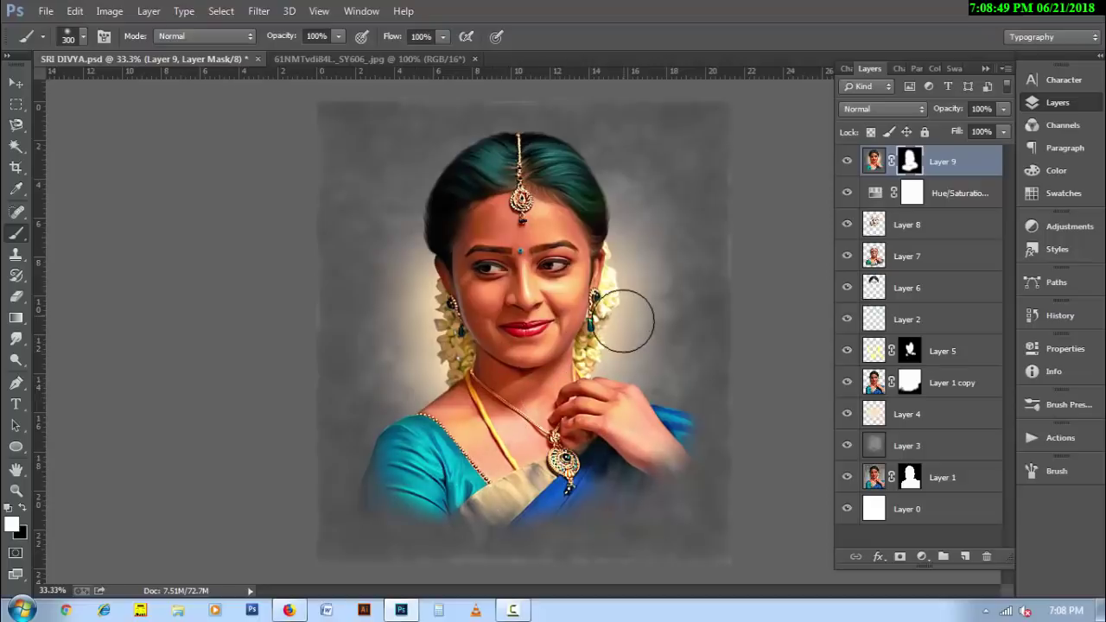
click(966, 557)
click(881, 109)
- Fill the Overlay Layer 10 with 50% gray
click(864, 316)
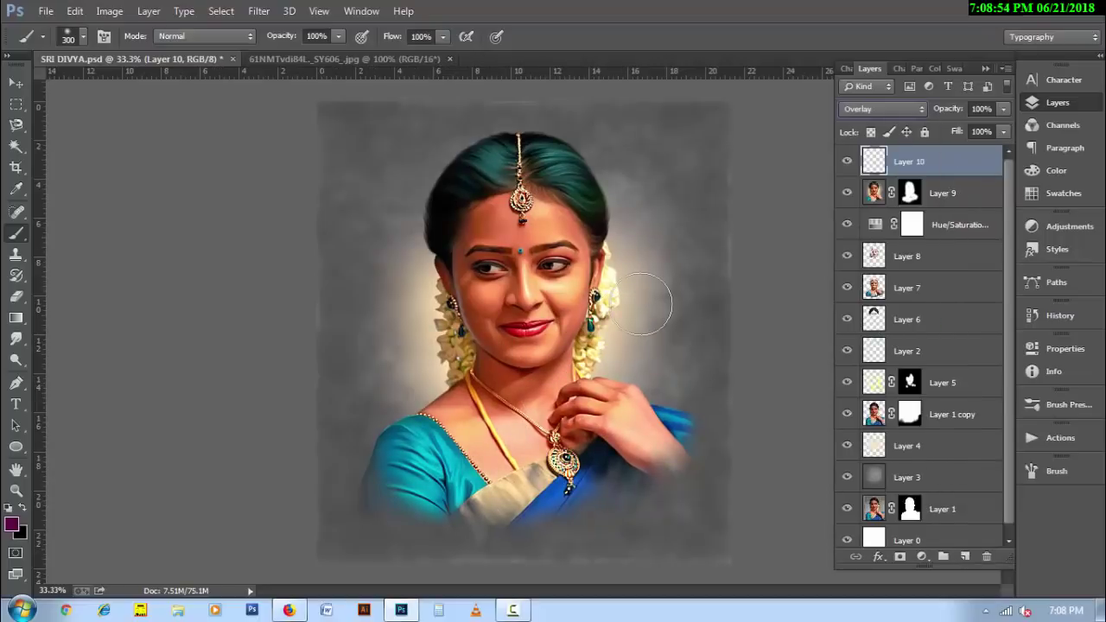
key(shift+F5)
click(646, 165)
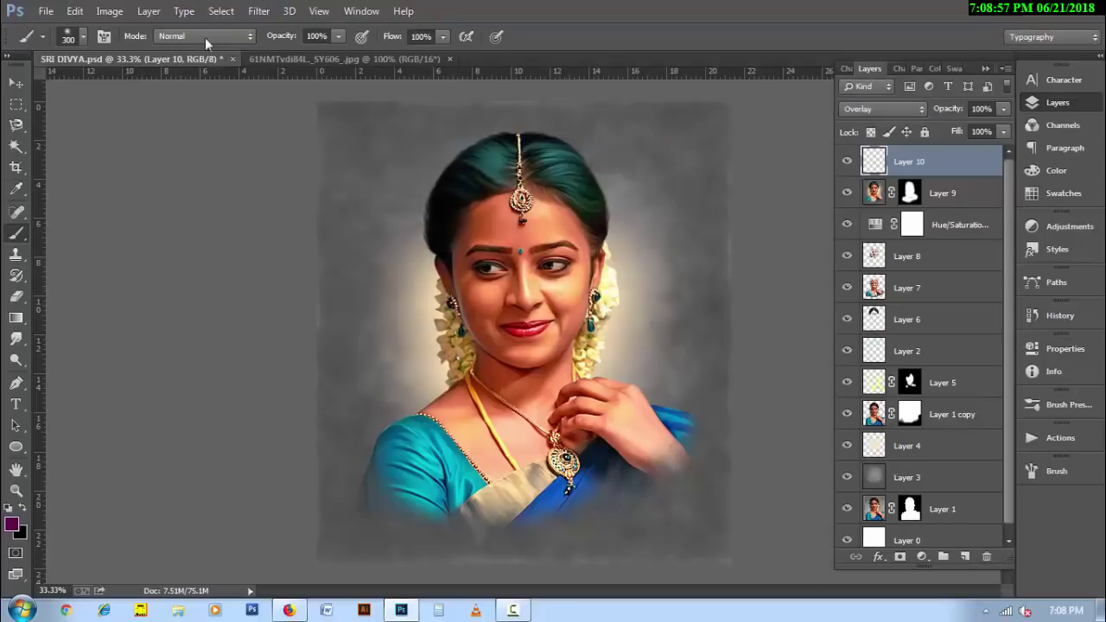
- Burn the blouse shoulder and the beige sari band with a 100 px Burn brush
click(15, 359)
click(54, 372)
scroll(482, 453, up, 3)
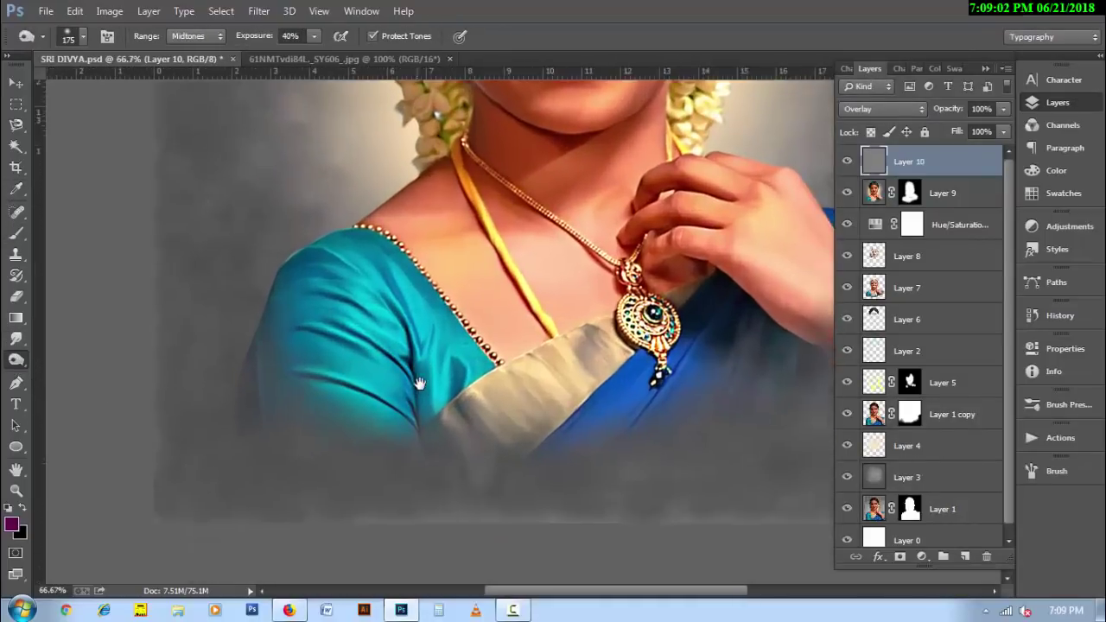
key(bracketleft)
key(bracketleft)
key(bracketleft)
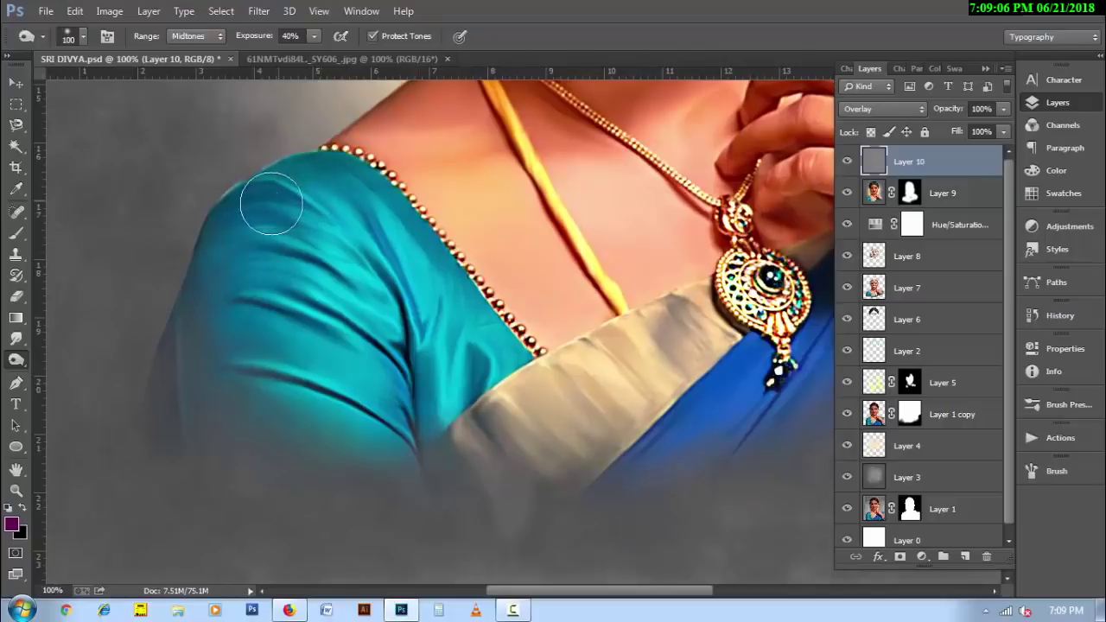
mouse_move(276, 198)
mouse_down()
mouse_move(266, 274)
mouse_move(301, 390)
mouse_move(407, 425)
mouse_move(371, 234)
mouse_move(483, 430)
mouse_move(657, 407)
mouse_move(704, 432)
mouse_move(692, 389)
mouse_up()
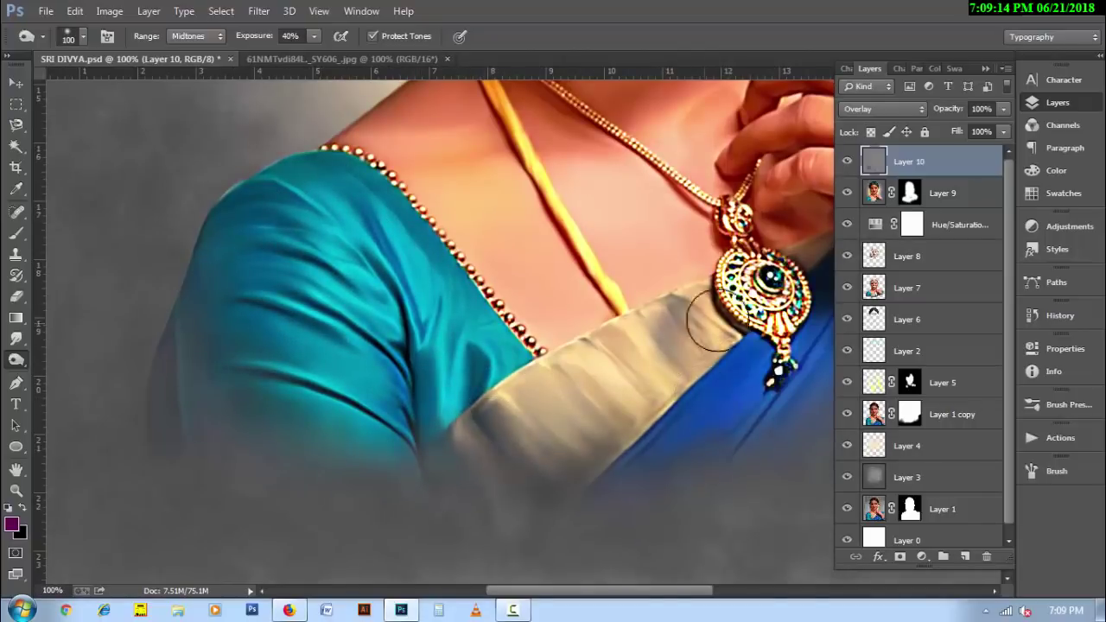
drag(819, 294, 556, 345)
drag(815, 271, 654, 358)
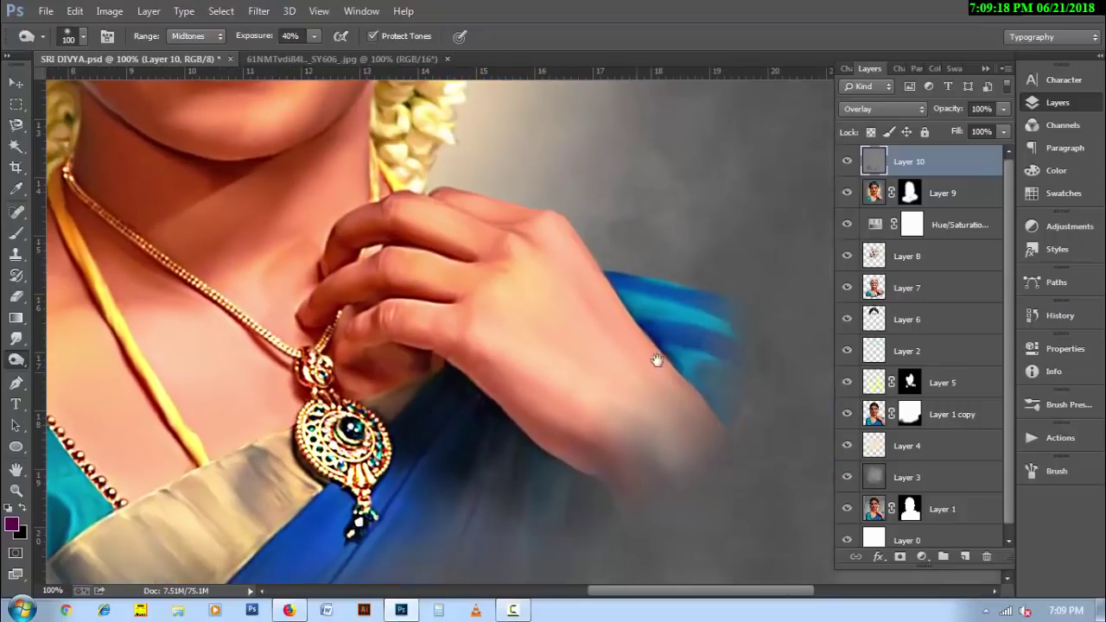
drag(521, 333, 789, 437)
- At 10% exposure, burn the neck along the yellow strap and the chest skin
key(bracketleft)
key(bracketleft)
key(bracketleft)
key(1)
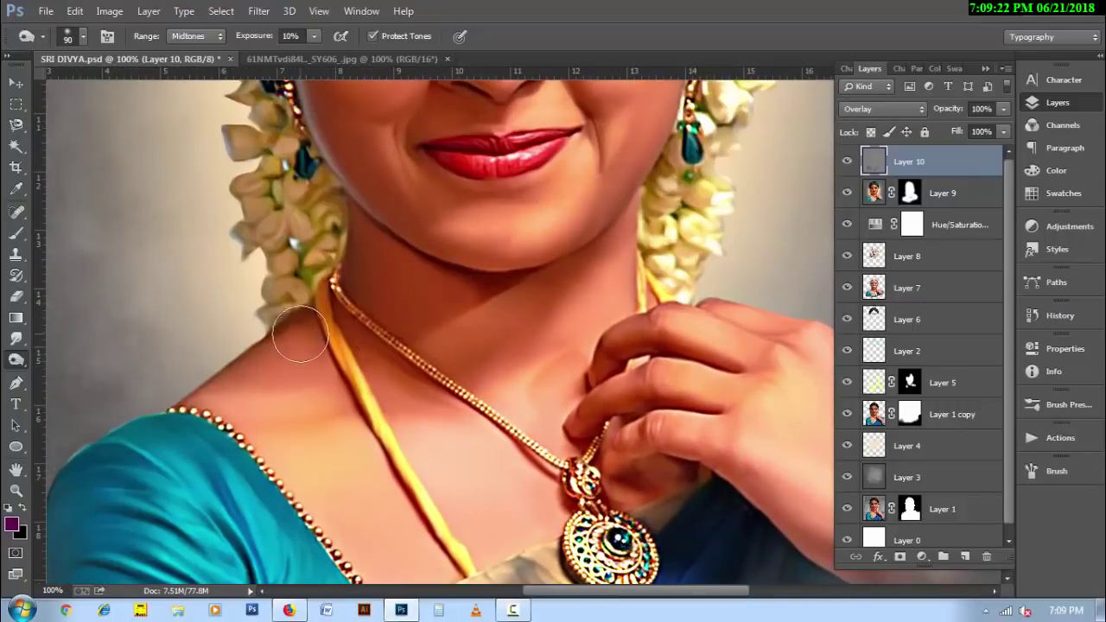
mouse_move(320, 306)
mouse_down()
mouse_move(259, 372)
mouse_move(419, 504)
mouse_up()
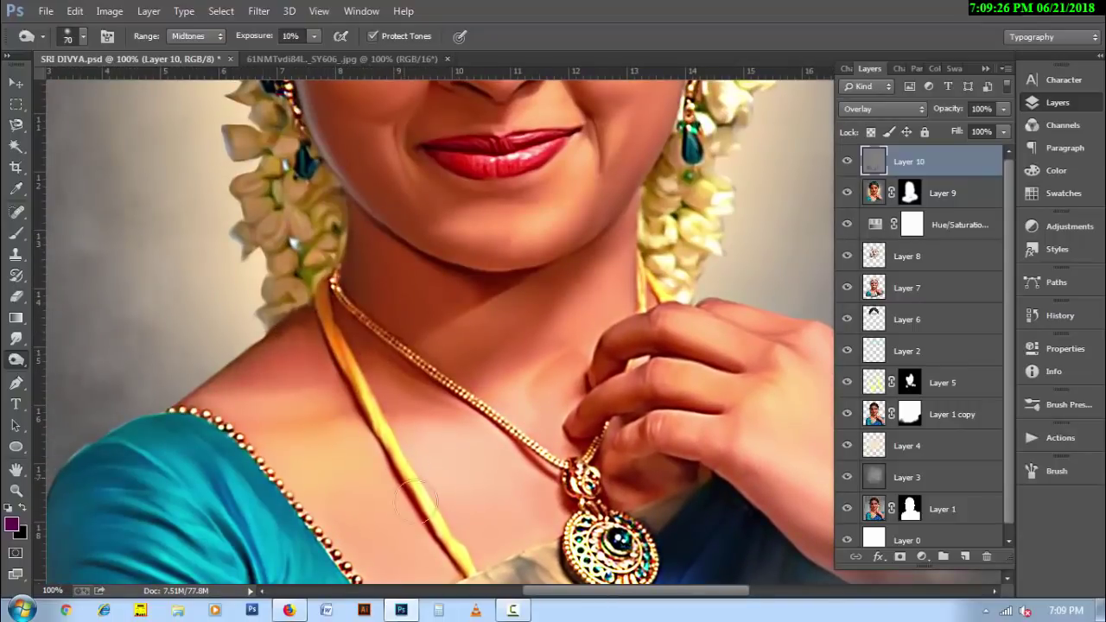
mouse_move(366, 261)
mouse_down()
mouse_move(388, 314)
mouse_move(729, 369)
mouse_up()
scroll(338, 247, up, 3)
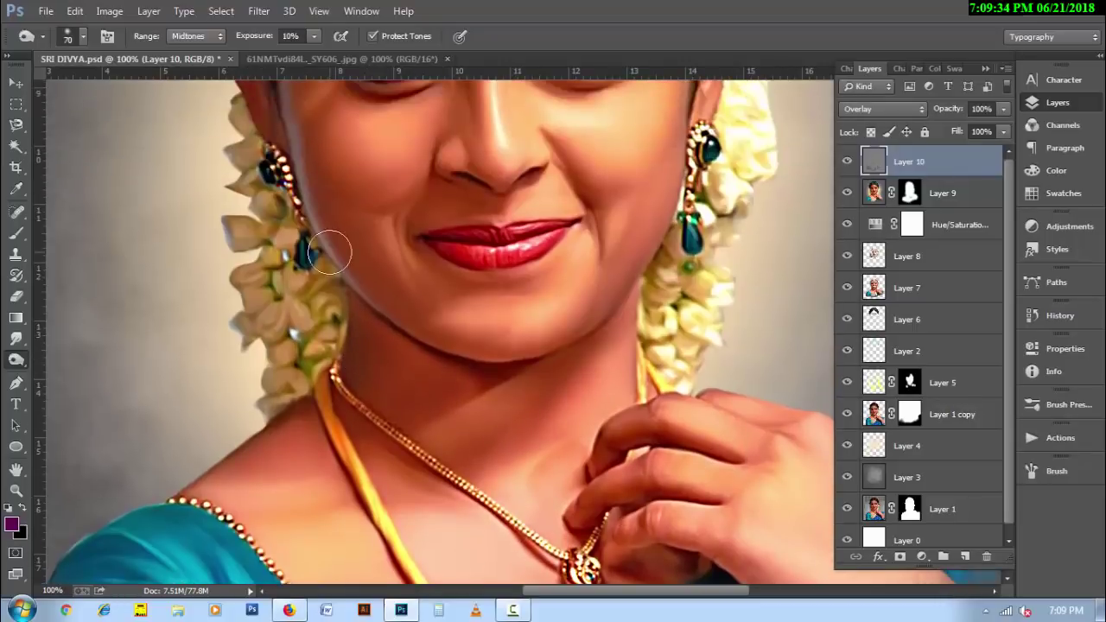
key(bracketleft)
key(bracketleft)
key(bracketleft)
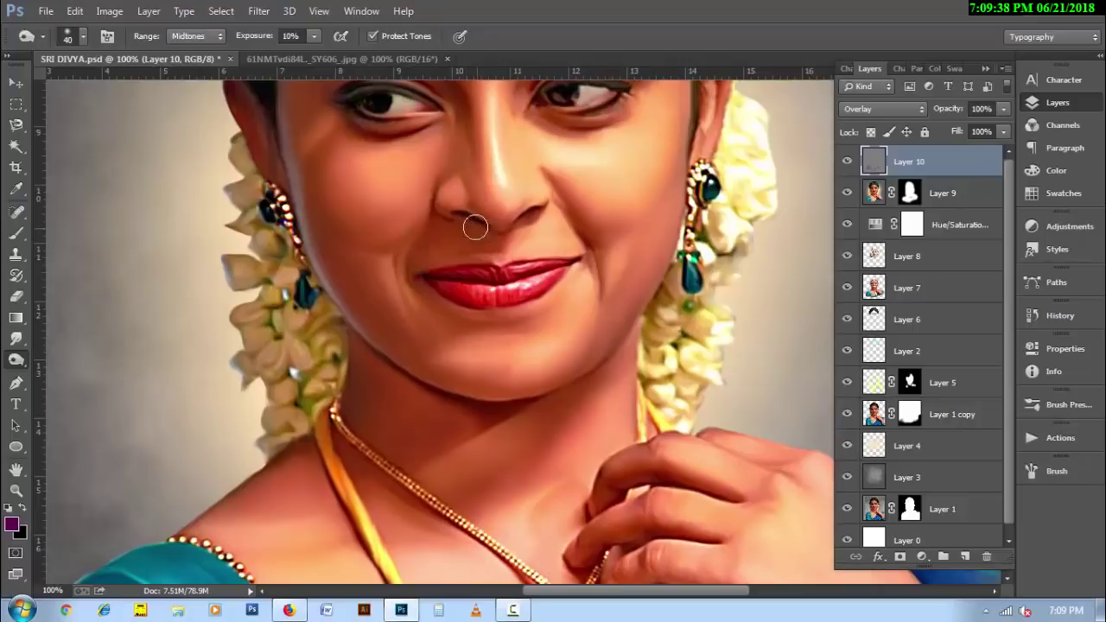
key(bracketright)
scroll(484, 380, up, 1)
scroll(454, 362, up, 3)
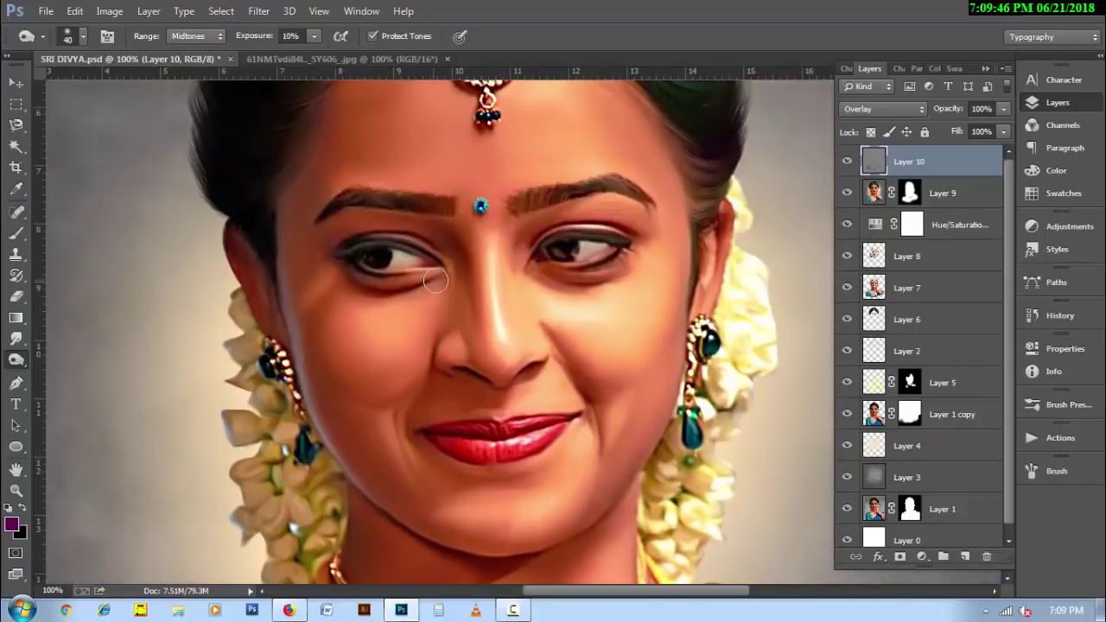
key(shift+o)
key(bracketright)
key(bracketright)
key(bracketright)
- Set dodge exposure to 40% and brighten the folds of the teal sleeve
scroll(173, 346, down, 5)
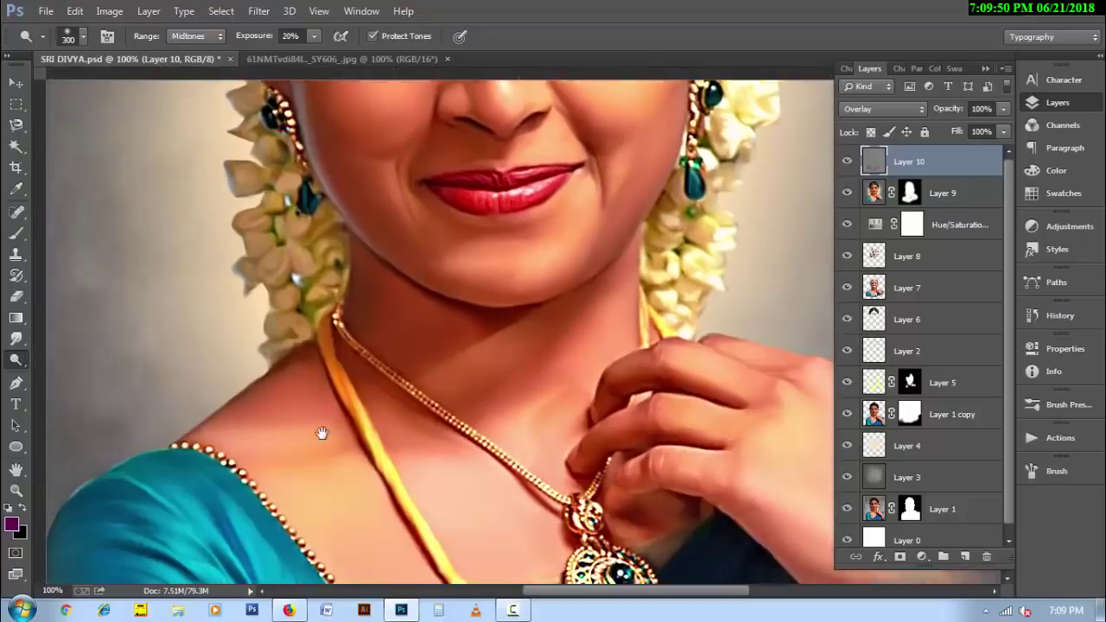
drag(320, 438, 383, 248)
scroll(321, 277, left, 2)
key(bracketleft)
key(bracketleft)
key(4)
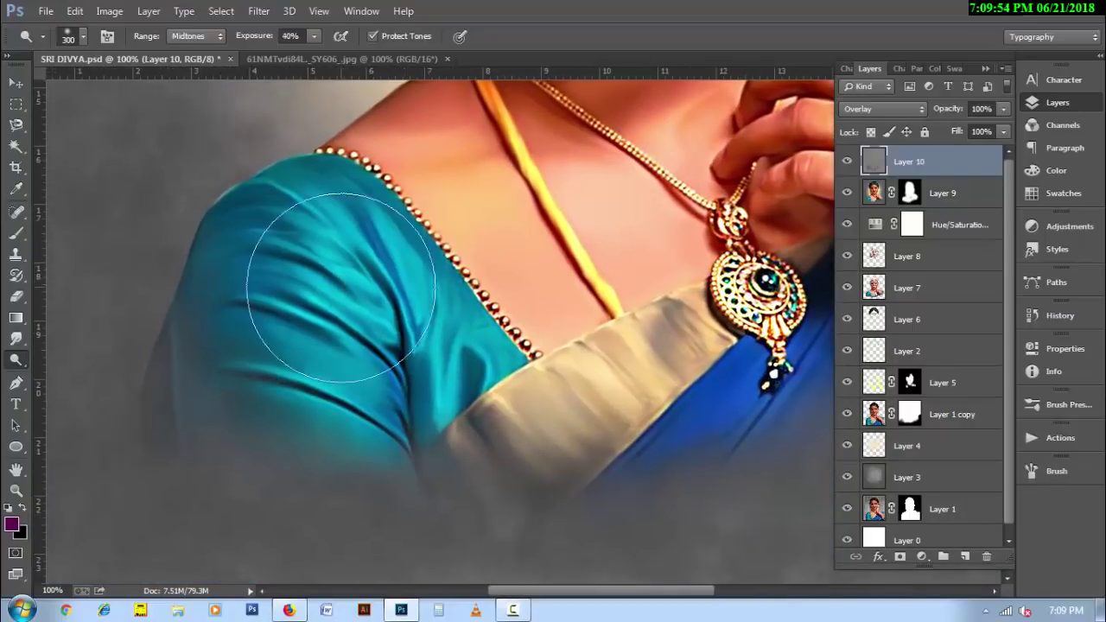
key(bracketleft)
key(bracketleft)
key(bracketleft)
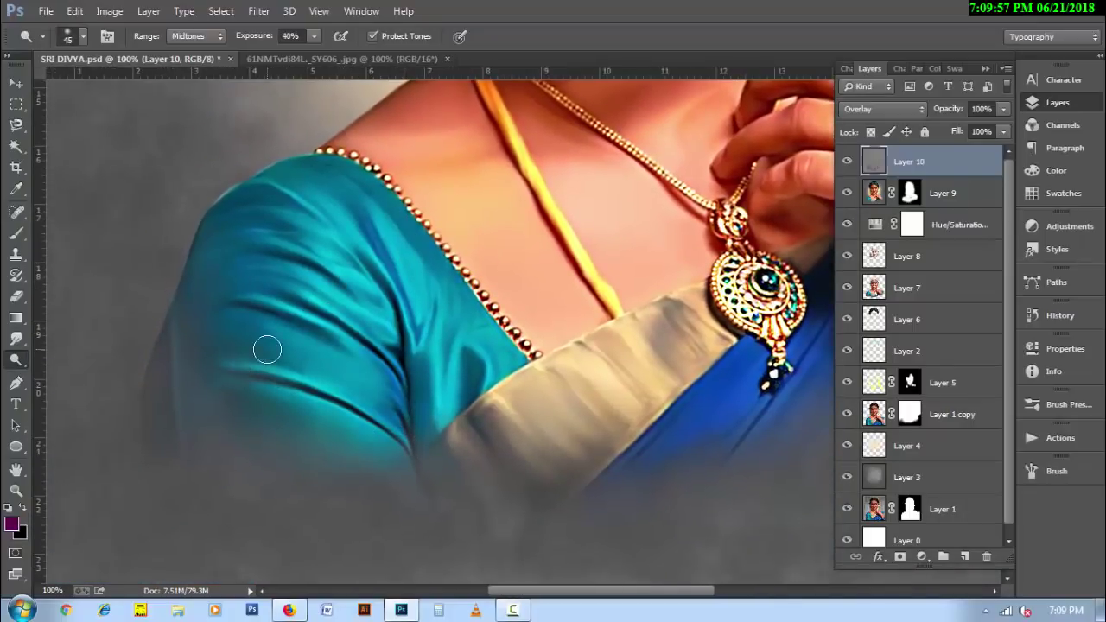
mouse_move(267, 345)
mouse_down()
mouse_move(239, 310)
mouse_move(371, 337)
mouse_move(371, 294)
mouse_move(444, 381)
mouse_move(596, 354)
mouse_move(714, 375)
mouse_move(691, 436)
mouse_move(815, 346)
mouse_up()
- Brighten the sleeve creases and upper shoulder, then lower exposure to 20%
key(bracketleft)
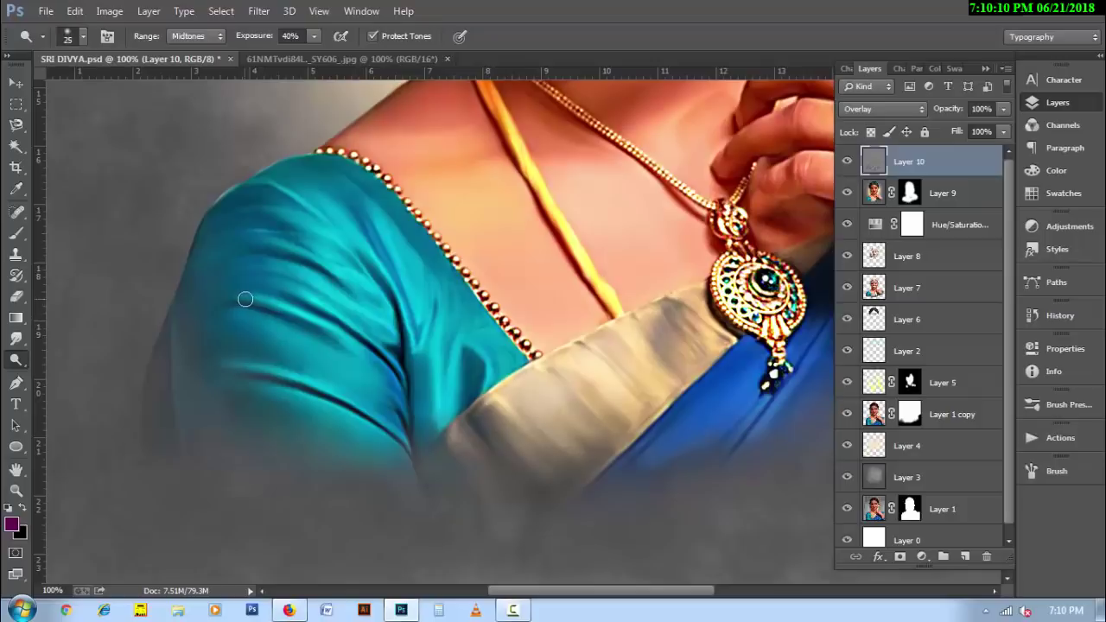
drag(234, 372, 386, 426)
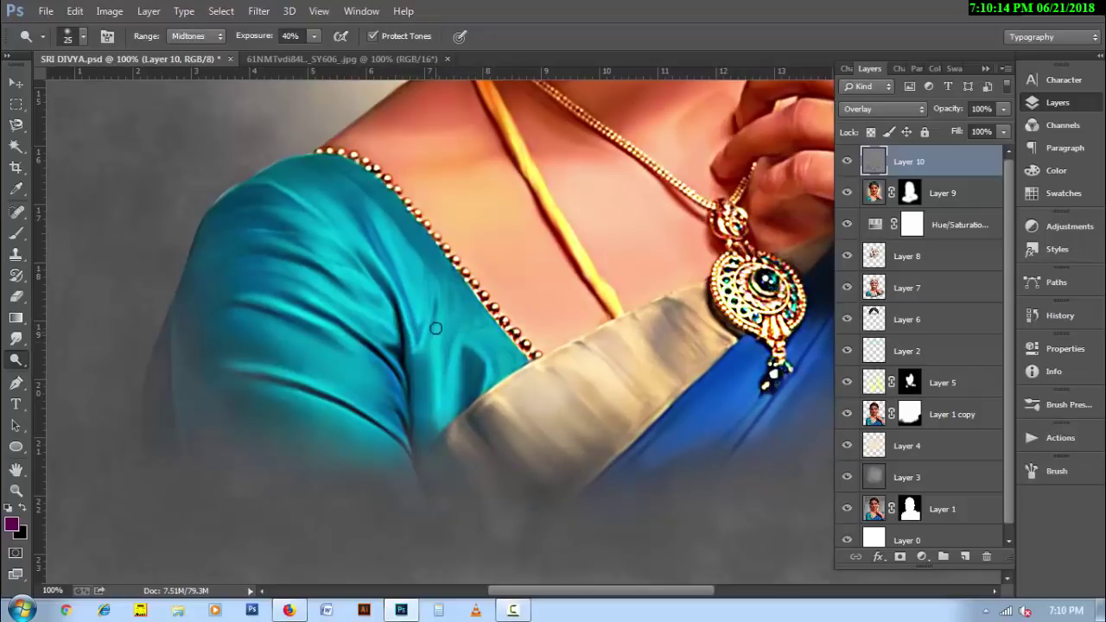
drag(435, 343, 456, 342)
key(ctrl+minus)
drag(622, 365, 626, 373)
scroll(306, 336, up, 1)
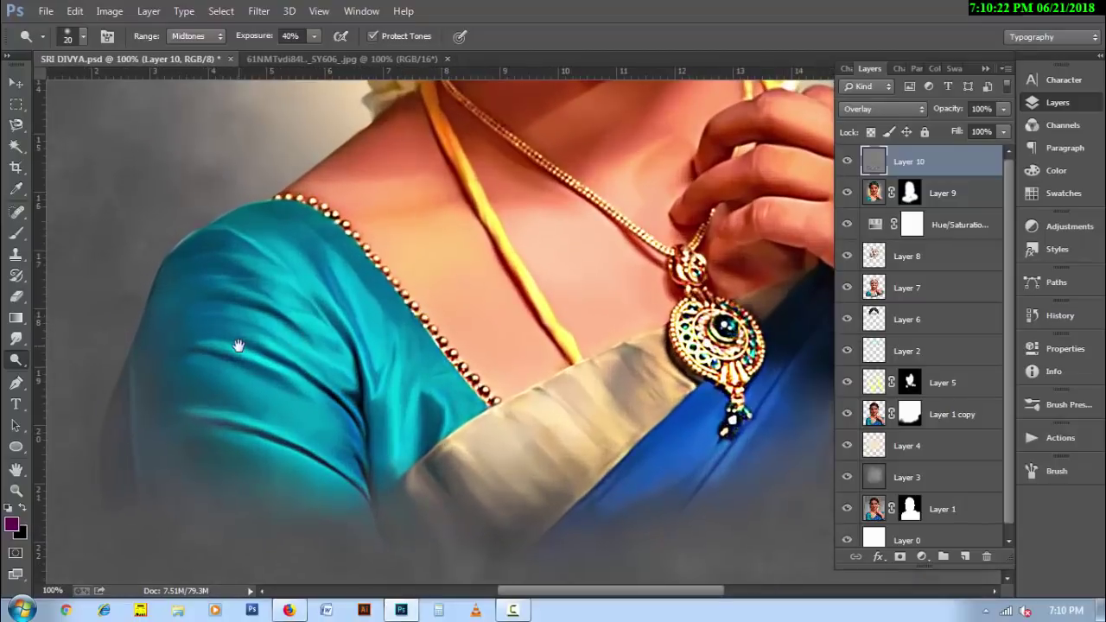
mouse_move(192, 364)
mouse_down()
mouse_move(254, 247)
mouse_move(198, 282)
mouse_up()
key(bracketright)
key(bracketright)
key(bracketright)
key(2)
- Switch to the Burn tool at 30% exposure and darken shadows on the teal sleeve
right_click(15, 360)
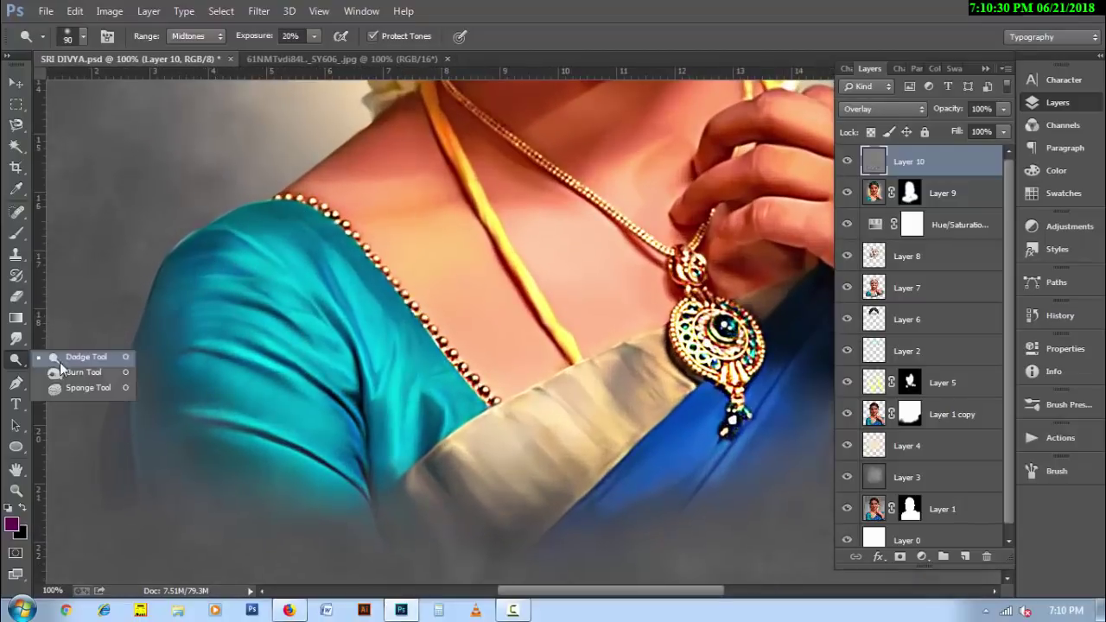
click(61, 376)
key(bracketright)
key(bracketright)
key(bracketright)
key(bracketright)
key(3)
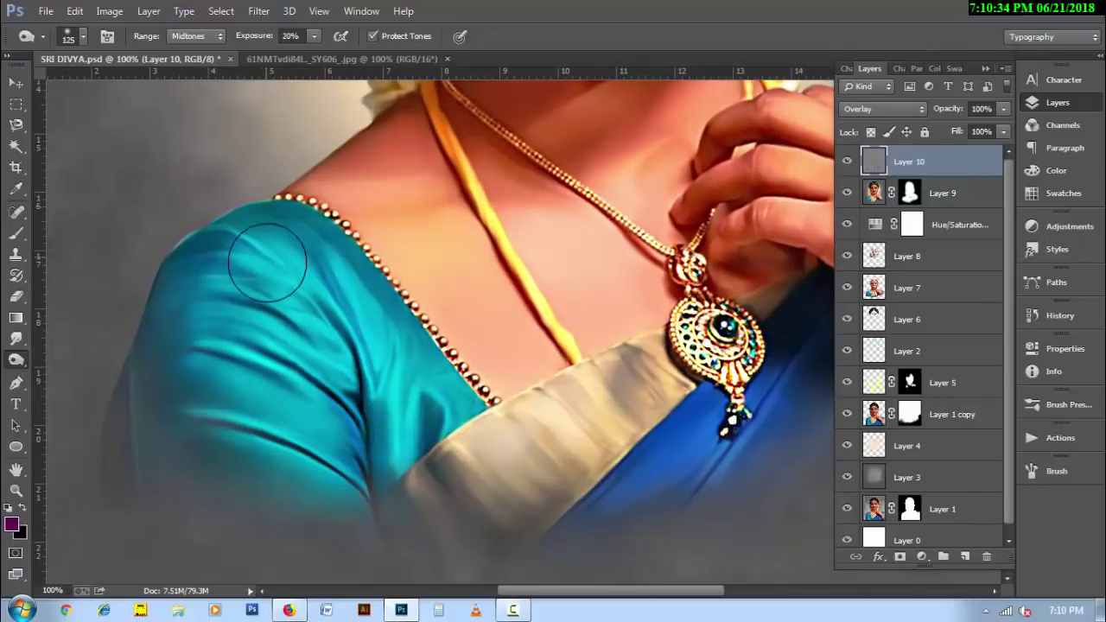
mouse_move(227, 267)
mouse_down()
mouse_move(204, 302)
mouse_move(295, 378)
mouse_move(363, 372)
mouse_move(294, 367)
mouse_move(445, 458)
mouse_move(569, 437)
mouse_up()
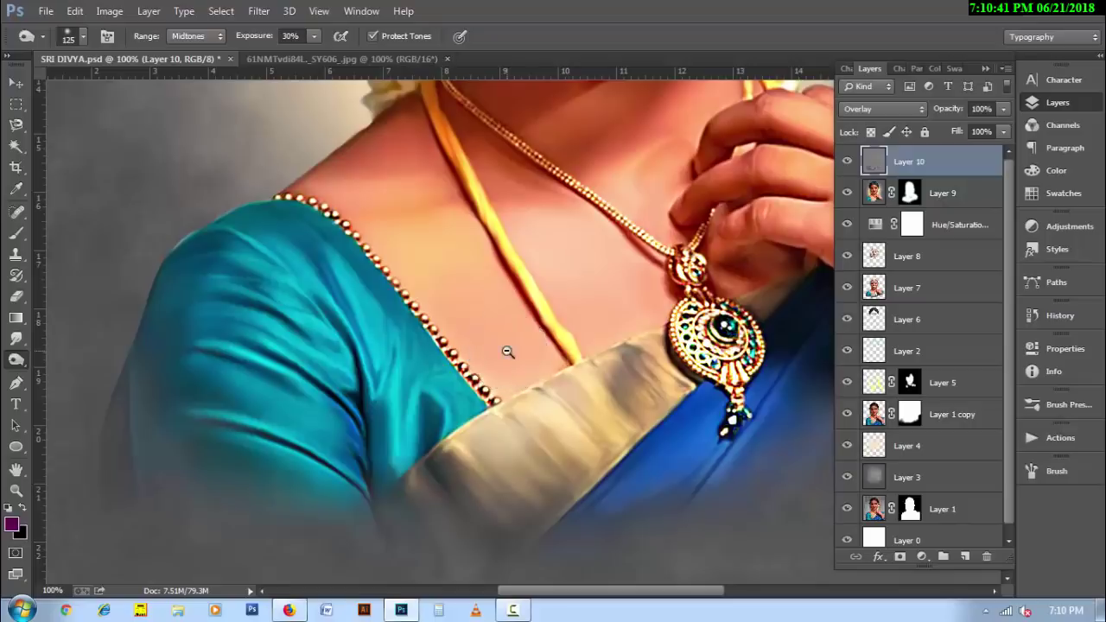
- Tone the neckline, neck, fingers and back of the hand with progressively resized brushes
key(ctrl+minus)
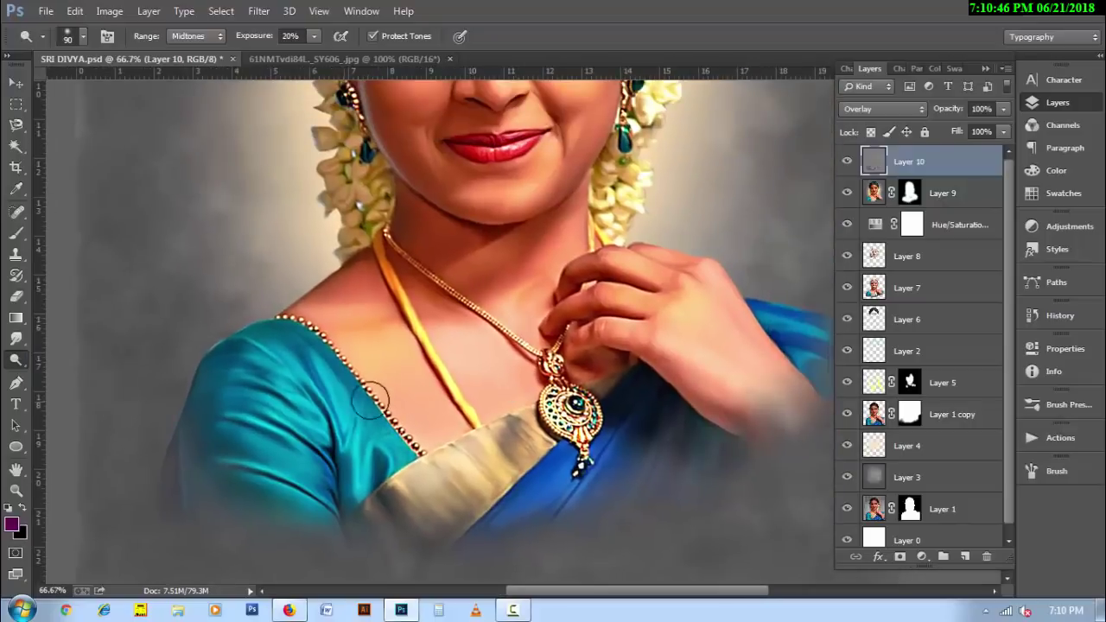
key(bracketleft)
key(bracketleft)
key(bracketleft)
key(2)
alt+scroll(358, 325, up, 1)
key(bracketleft)
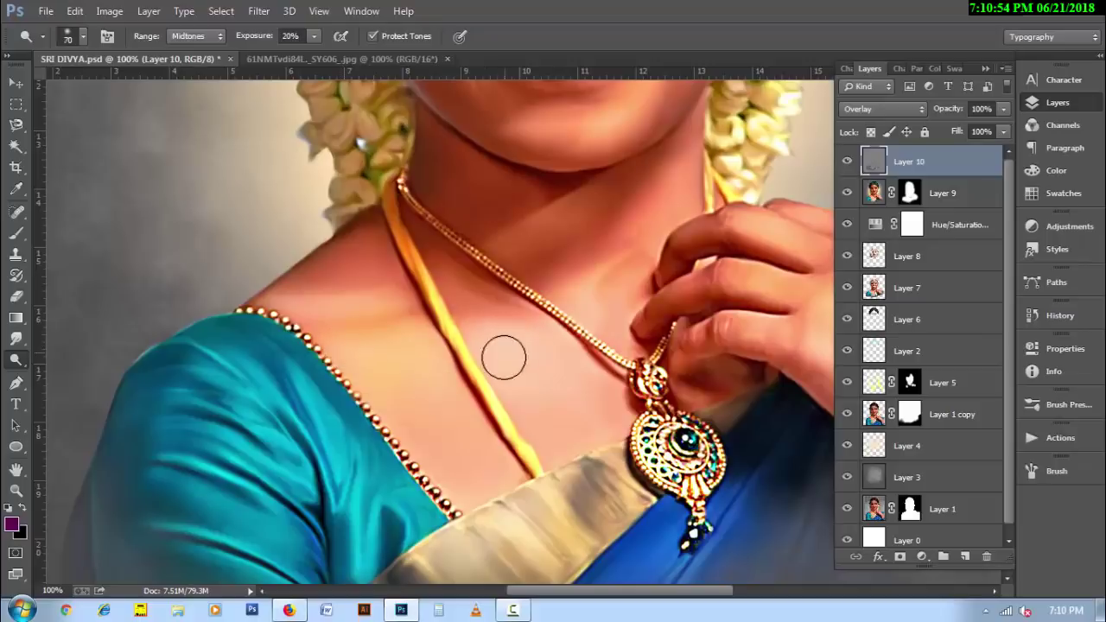
key(bracketleft)
key(bracketleft)
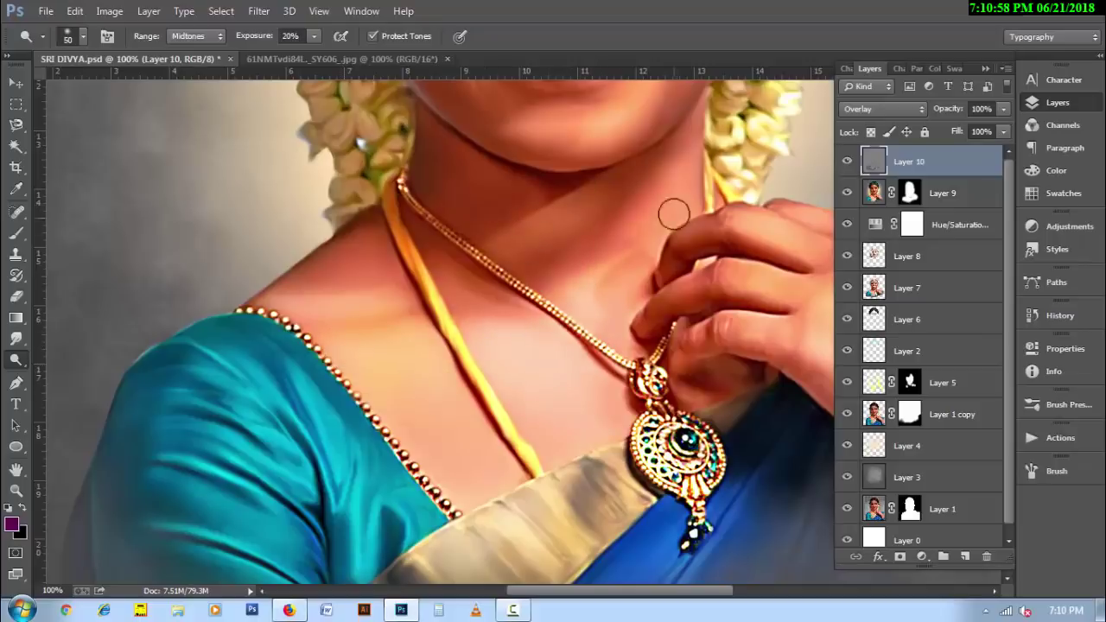
scroll(661, 385, right, 5)
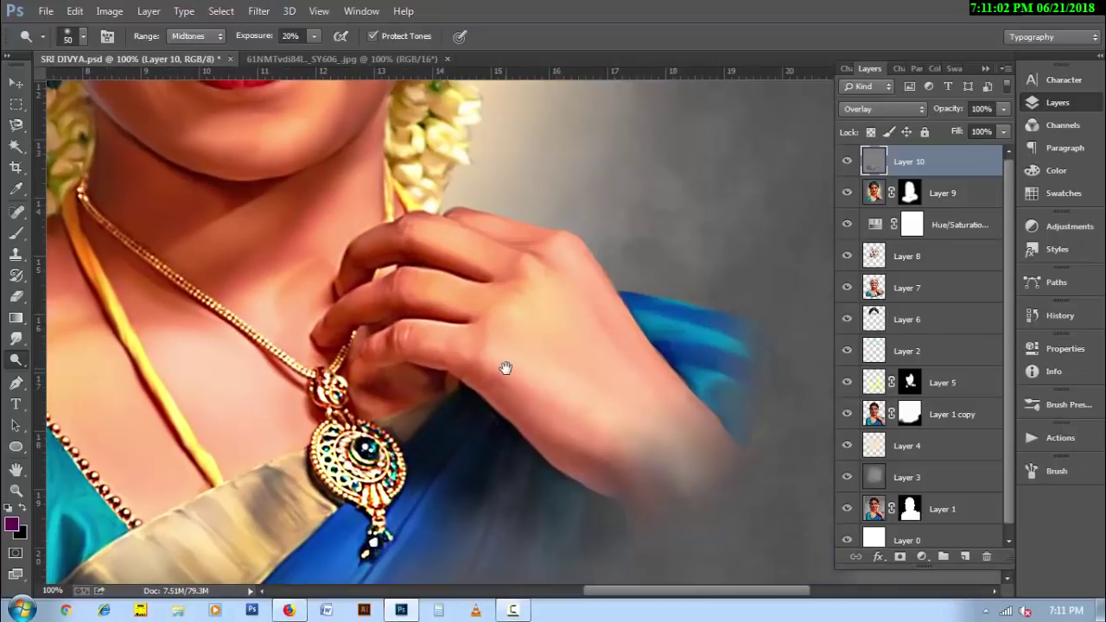
key(bracketleft)
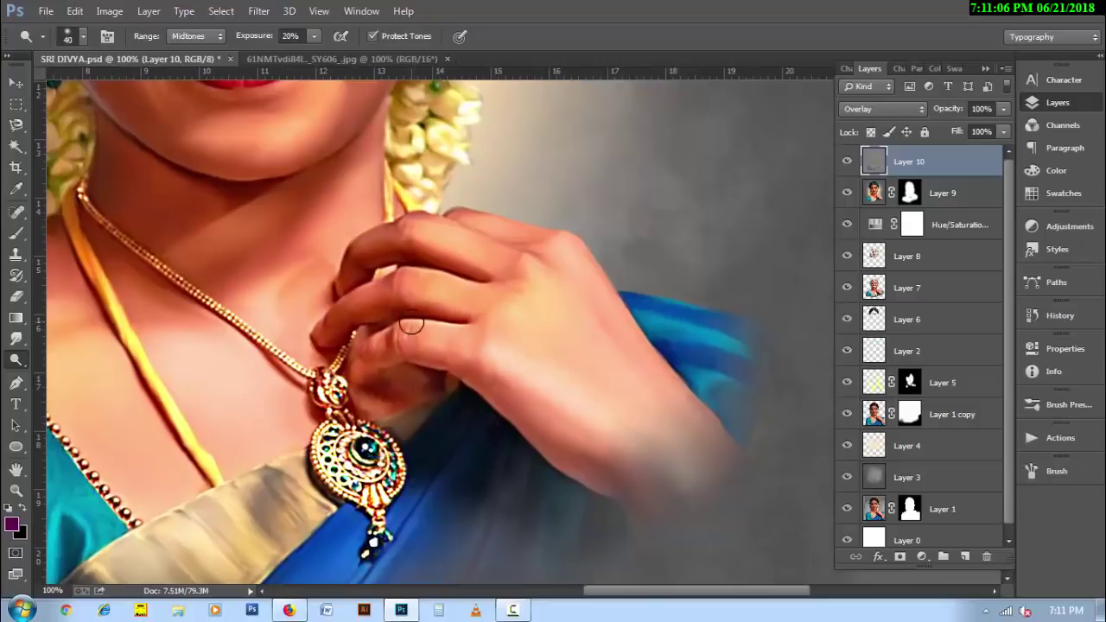
key(bracketleft)
key(bracketleft)
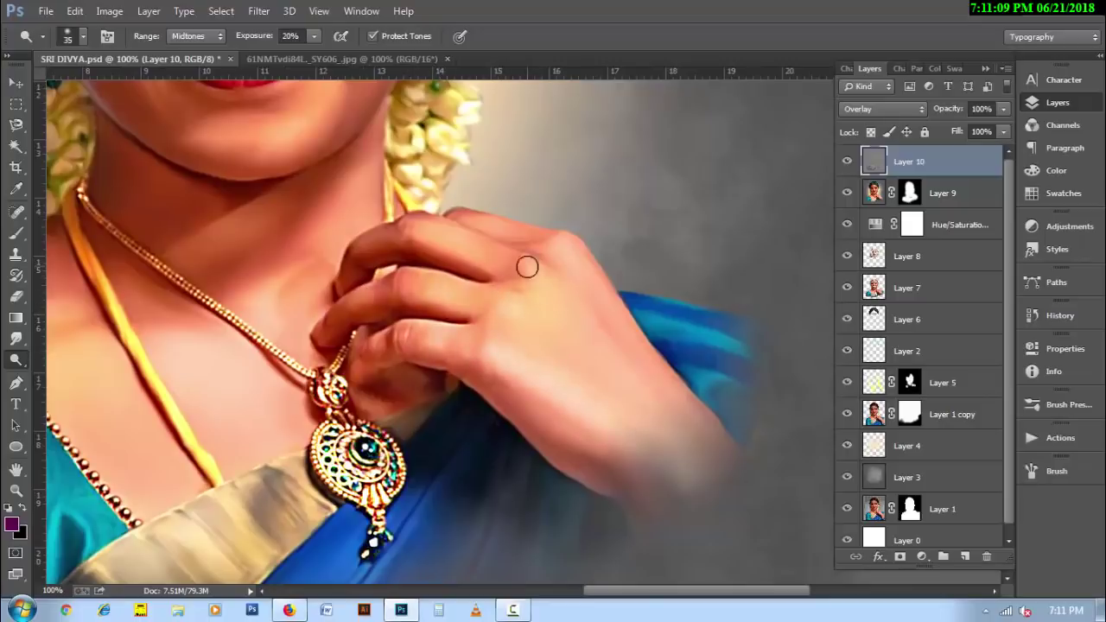
key(bracketright)
key(bracketright)
key(bracketright)
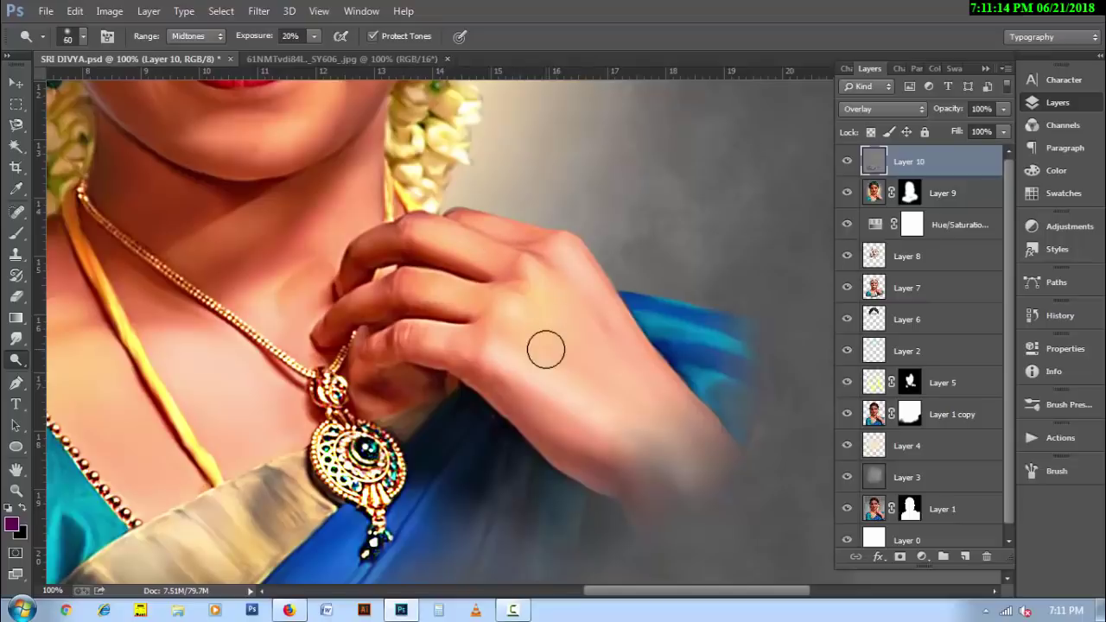
- Dodge around the nose and above the lips, resizing the brush for each area
drag(263, 154, 245, 320)
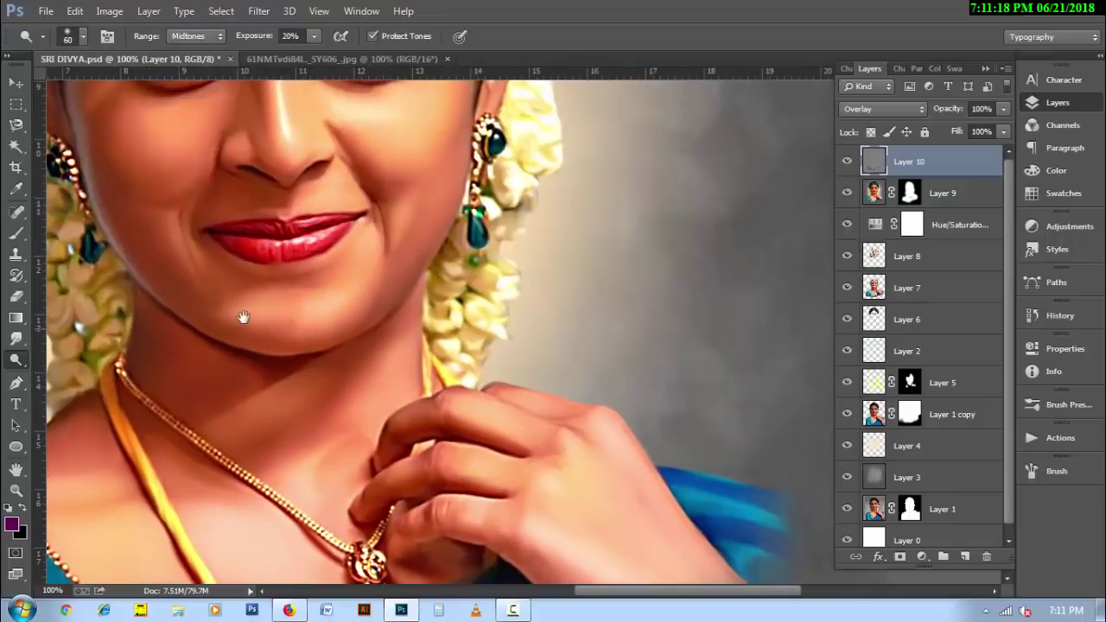
key(bracketleft)
key(bracketleft)
key(bracketleft)
key(bracketleft)
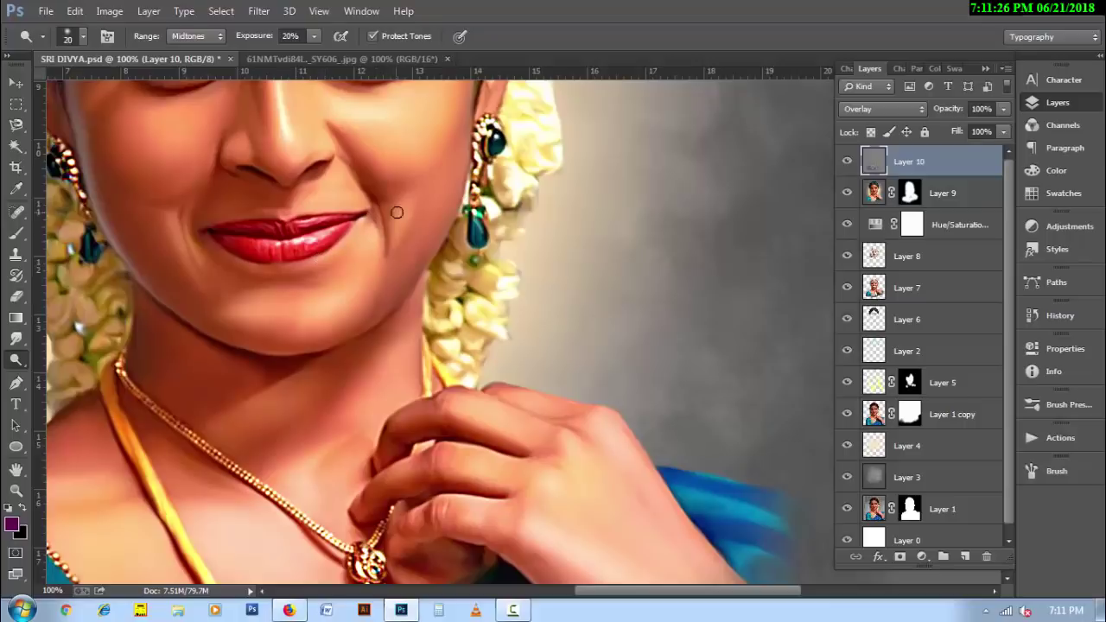
key(bracketright)
key(bracketleft)
key(bracketleft)
key(bracketright)
key(bracketright)
scroll(319, 207, up, 2)
scroll(285, 302, up, 2)
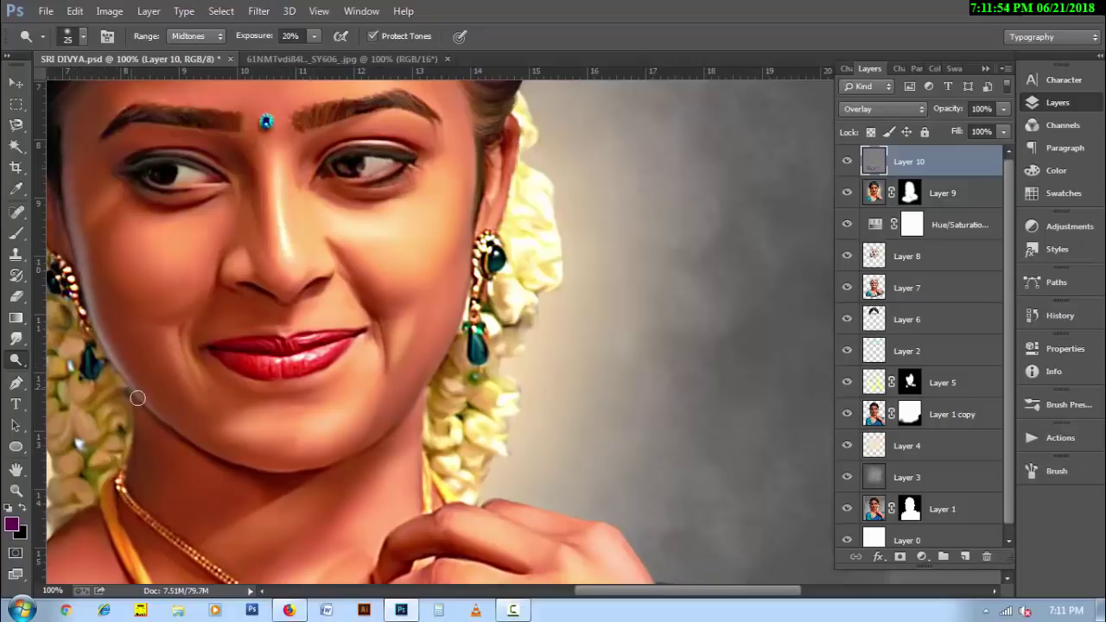
- Lighten the cheek, the dark area under the left eye and around the right eye
key(bracketleft)
key(bracketright)
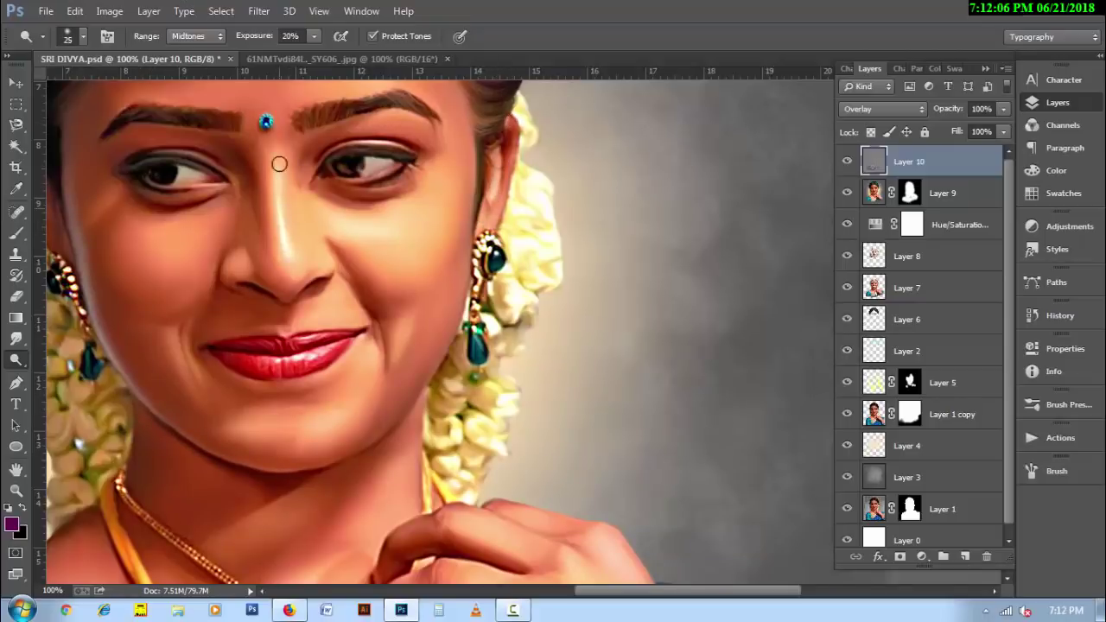
key(bracketright)
key(bracketright)
key(bracketright)
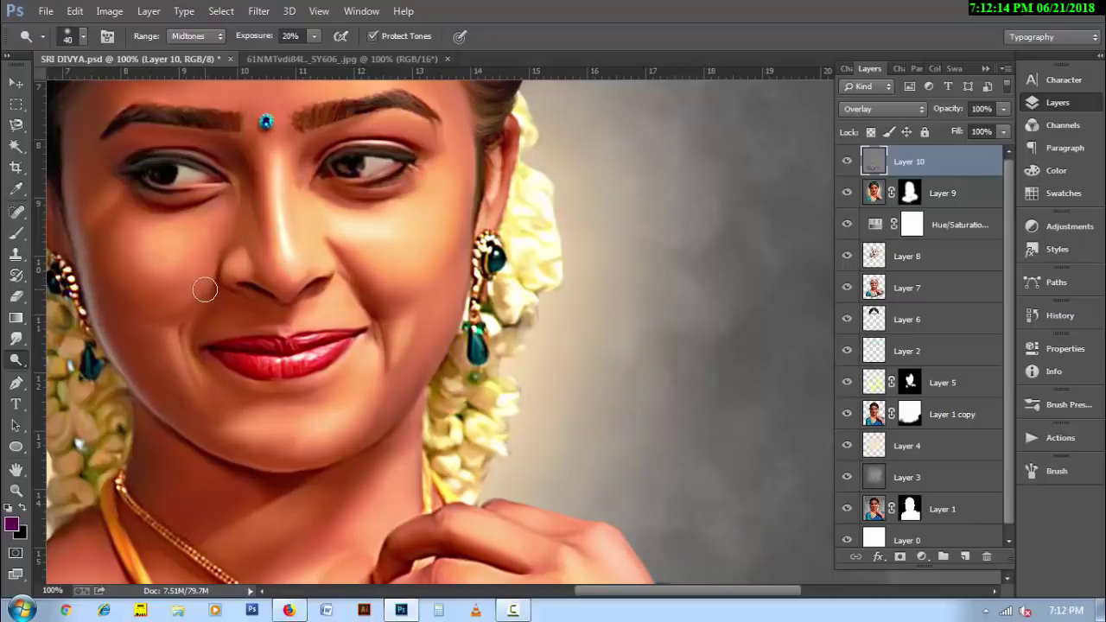
key(bracketleft)
key(bracketleft)
key(bracketleft)
drag(196, 199, 146, 198)
key(bracketright)
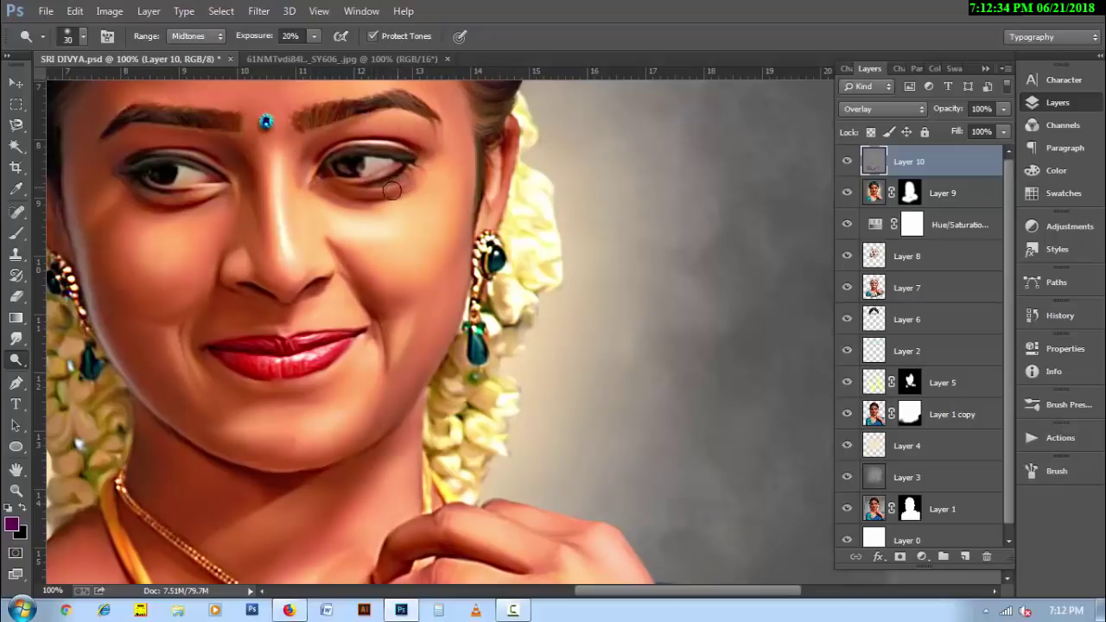
key(bracketright)
drag(368, 190, 381, 169)
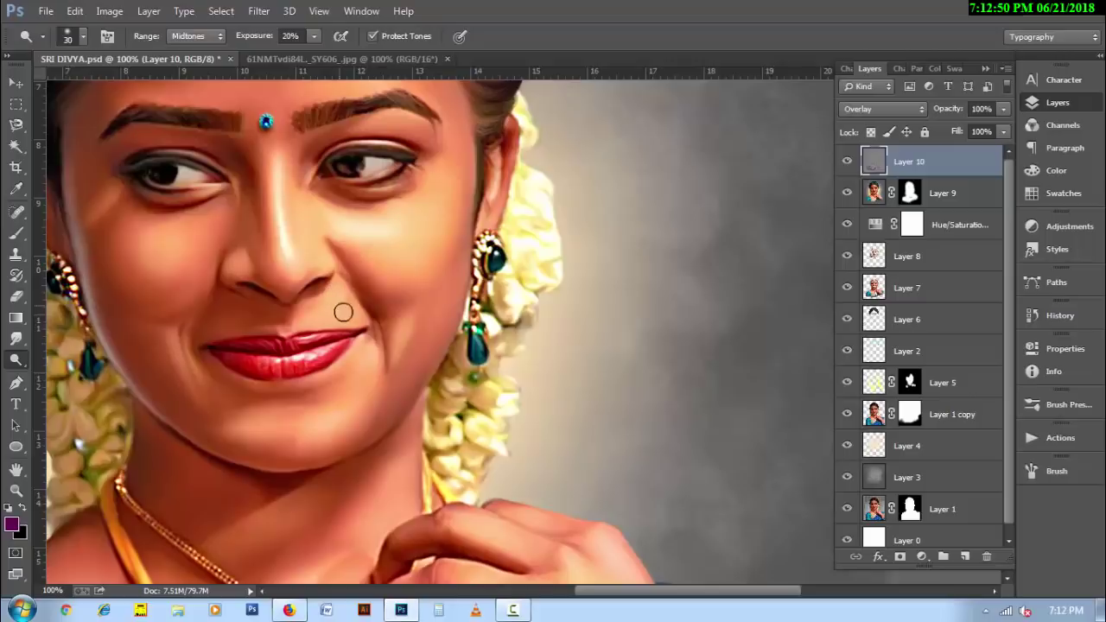
drag(253, 72, 317, 256)
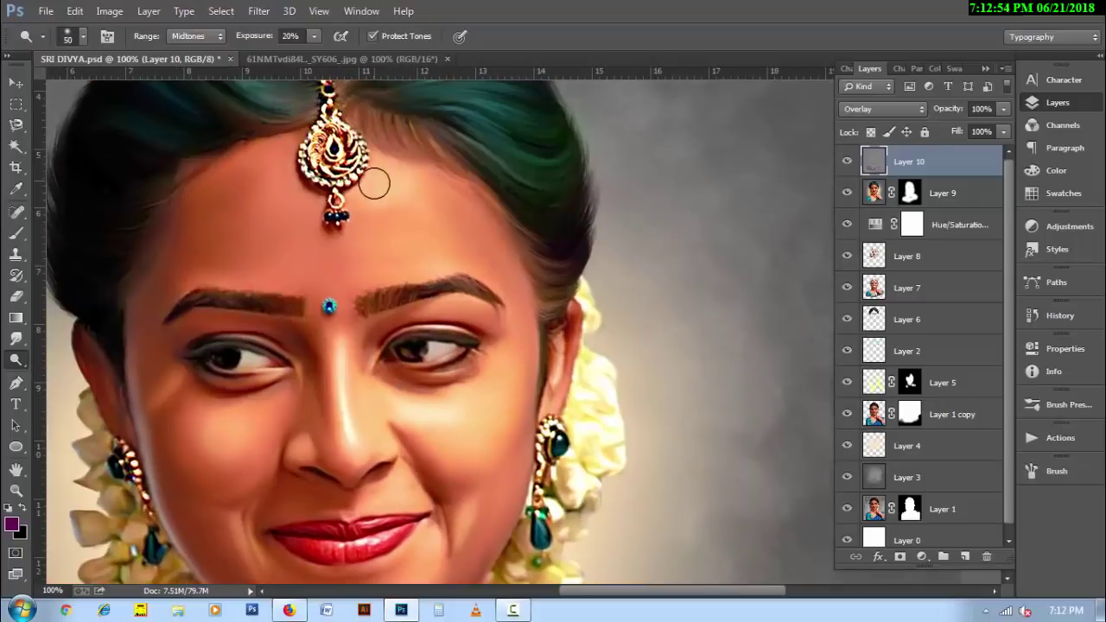
- Dodge the forehead and left eyebrow, then zoom out to view the whole portrait
key(bracketright)
key(bracketright)
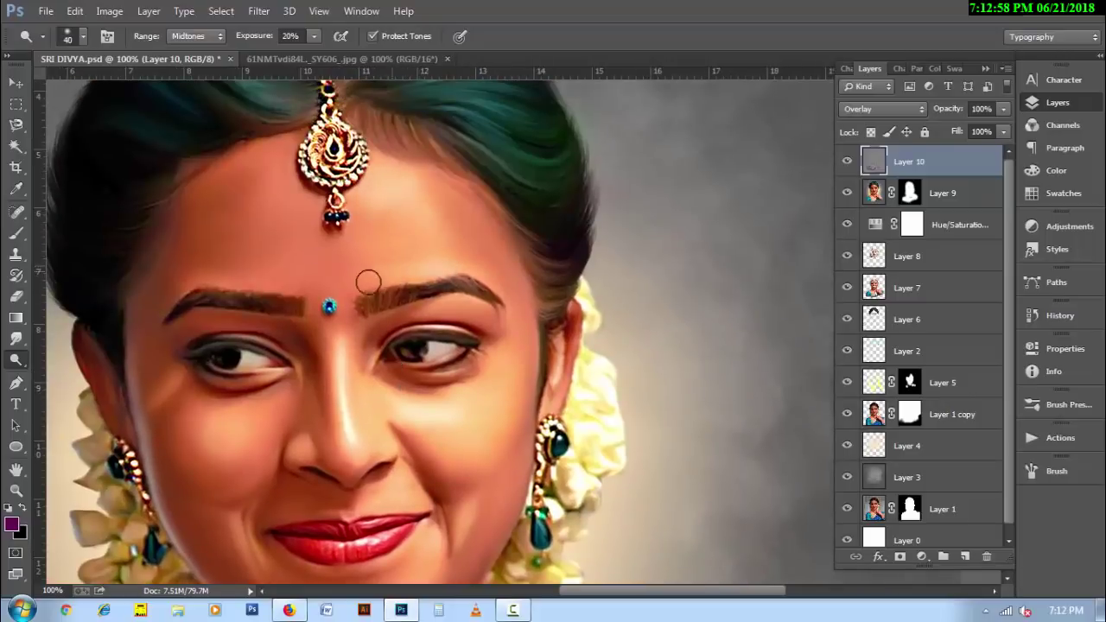
key(bracketleft)
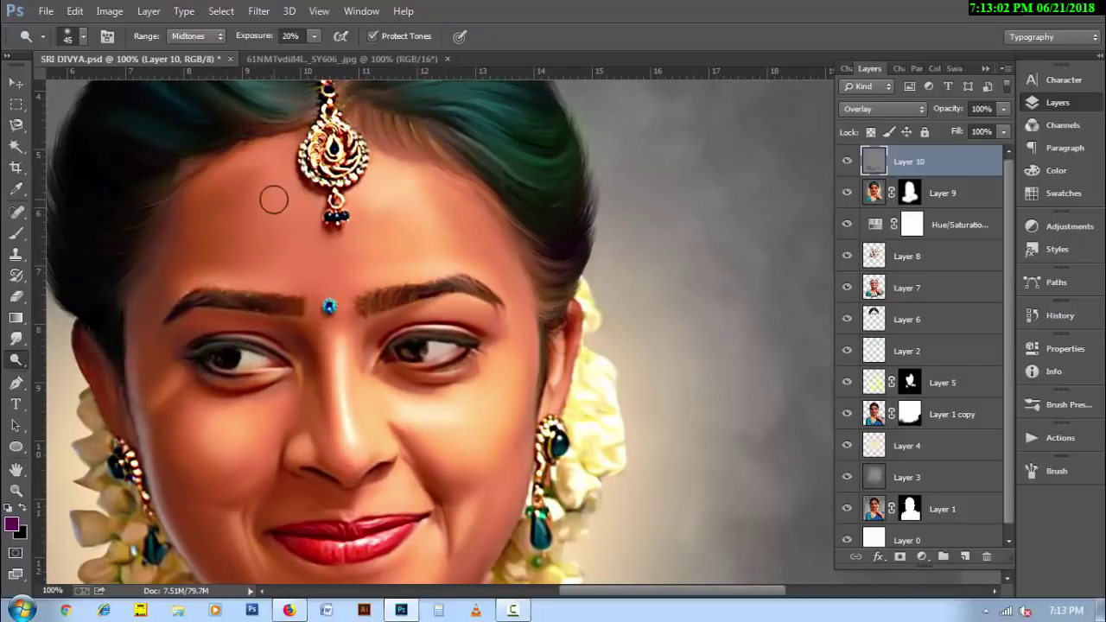
drag(193, 297, 249, 314)
key(bracketleft)
key(bracketleft)
key(bracketleft)
key(bracketright)
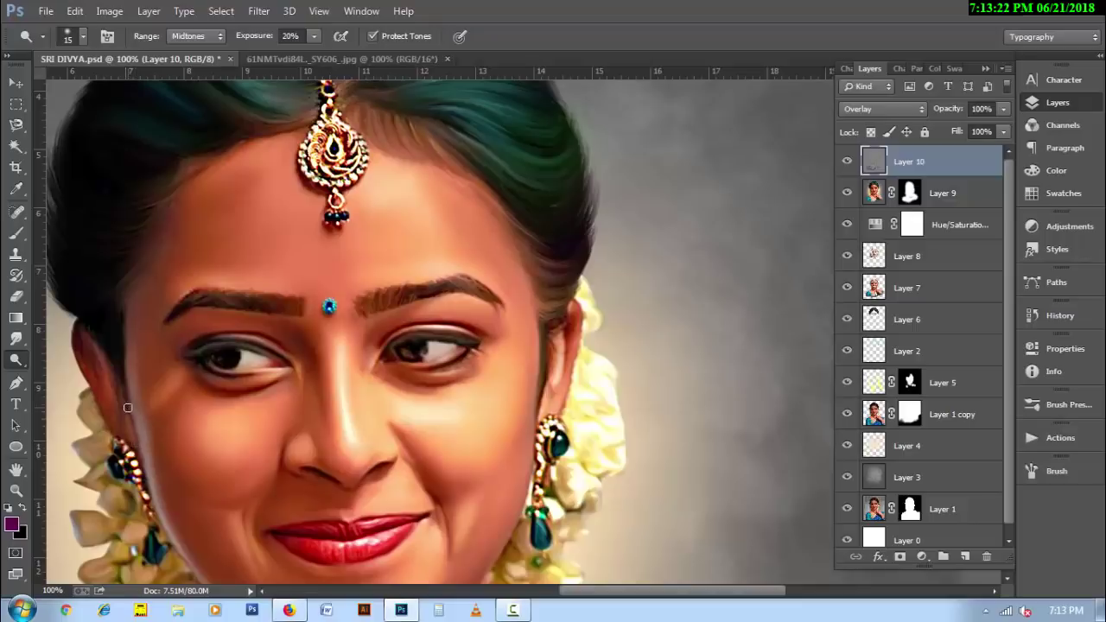
key(ctrl+minus)
key(ctrl+minus)
key(ctrl+minus)
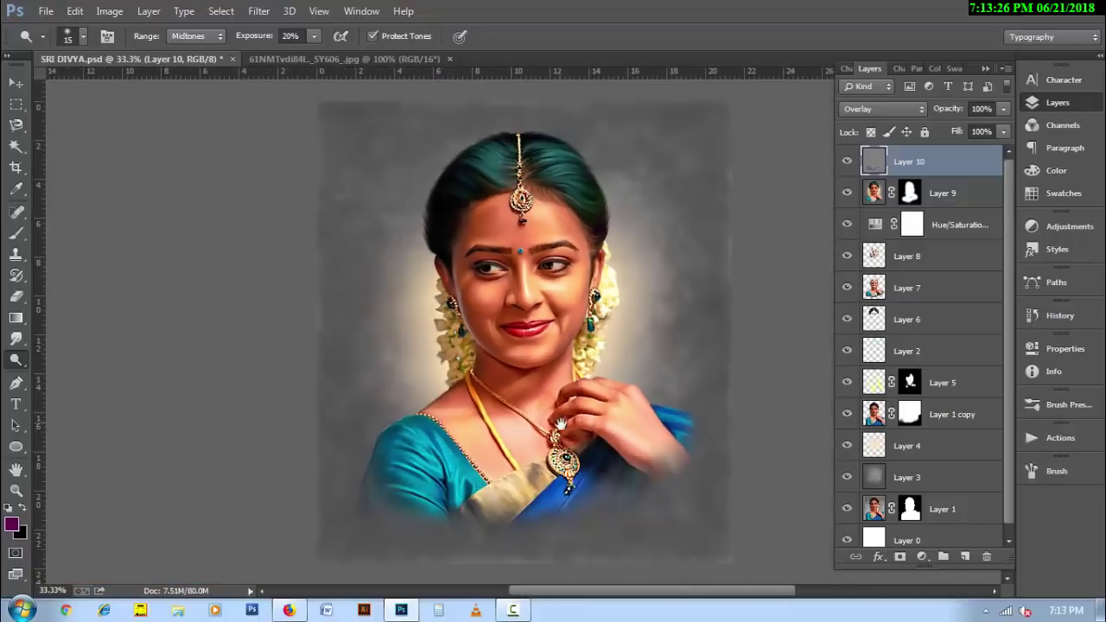